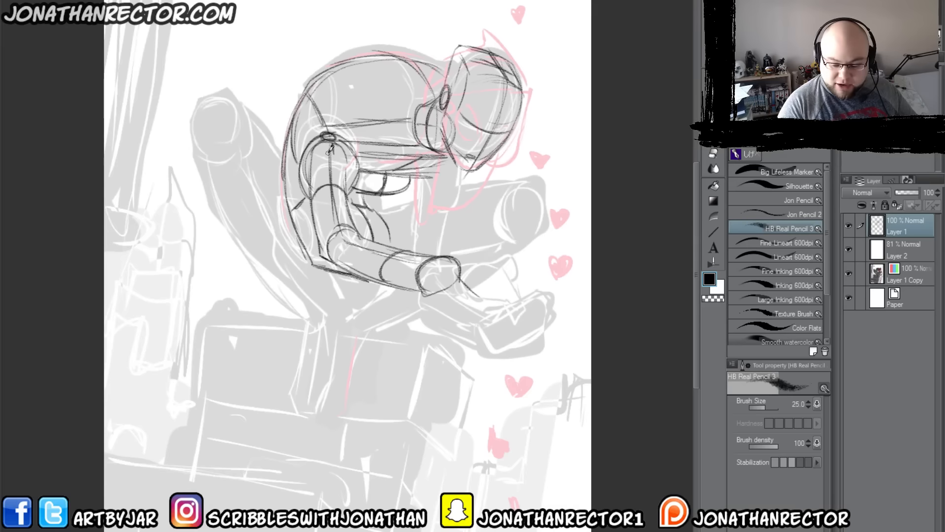
# Step: On a new layer, ink a closed angular head outline over the sketched chest with the Inking 600dpi brush
pyautogui.hotkey('ctrl', 'shift', 'n')
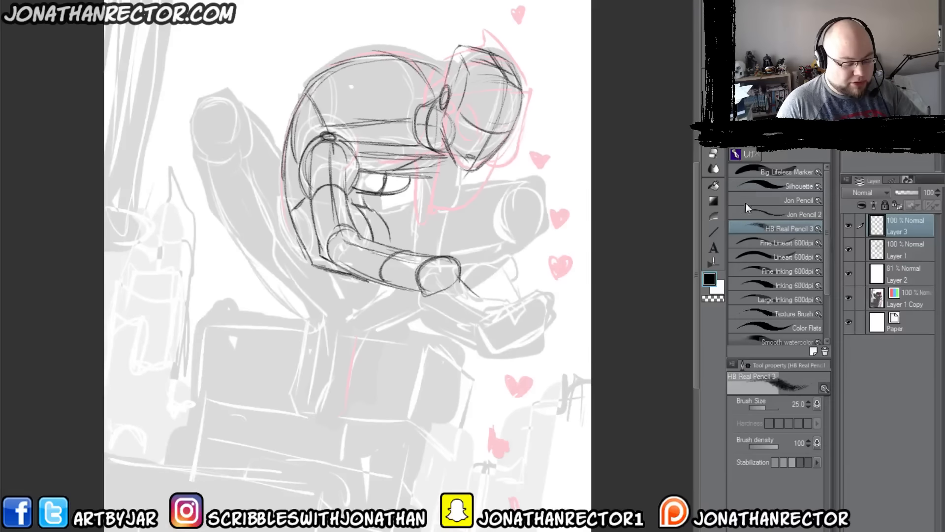
pyautogui.click(749, 285)
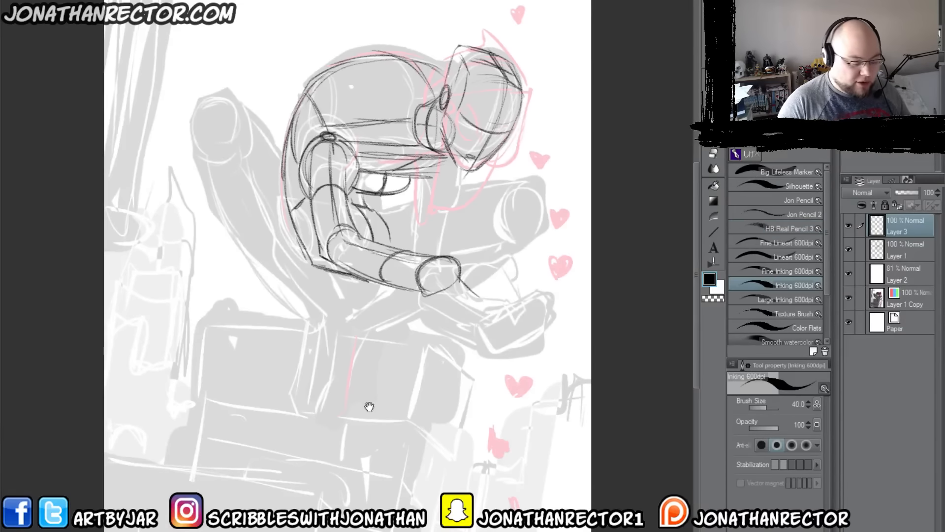
pyautogui.moveTo(369, 406); pyautogui.dragTo(485, 276)
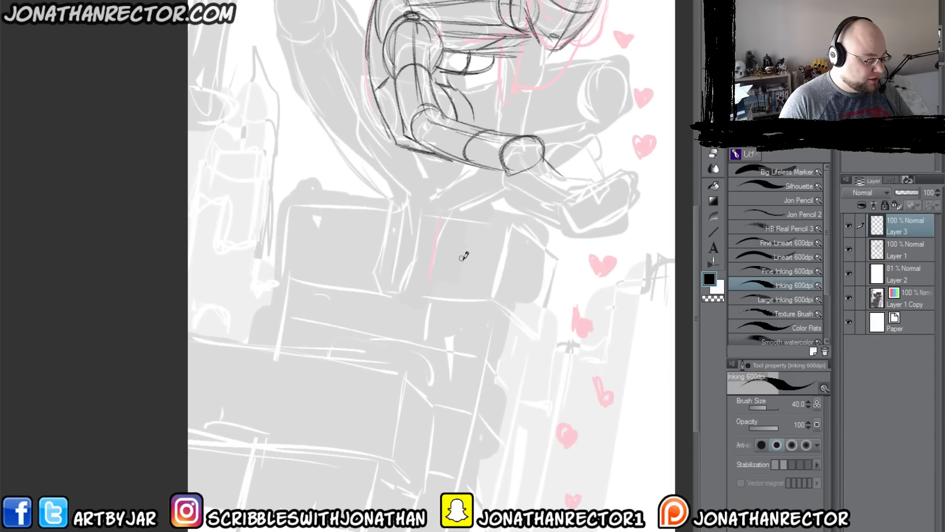
pyautogui.moveTo(478, 261)
pyautogui.mouseDown()
pyautogui.moveTo(379, 233)
pyautogui.moveTo(381, 316)
pyautogui.moveTo(449, 385)
pyautogui.moveTo(491, 324)
pyautogui.moveTo(479, 261)
pyautogui.mouseUp()
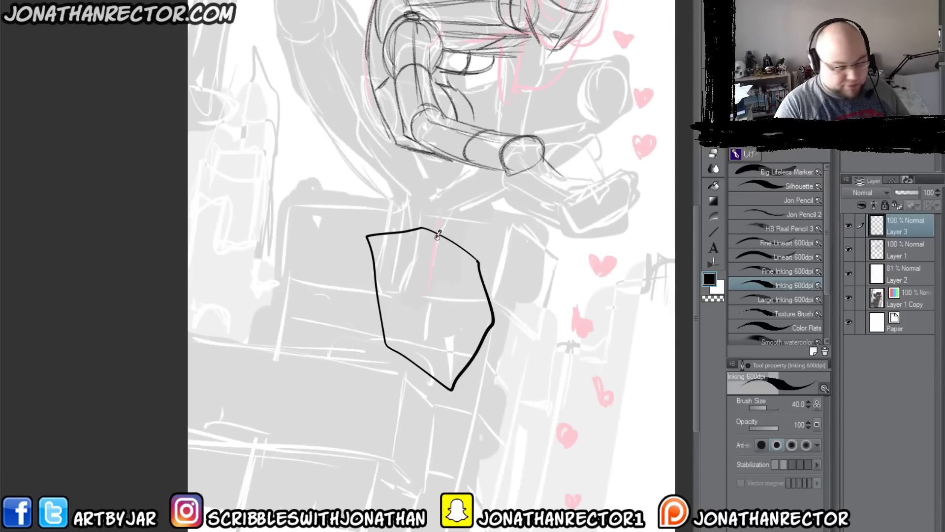
# Step: Fill the inside of the head outline with white on a new layer beneath the line art
pyautogui.press('g')
pyautogui.click(359, 235)
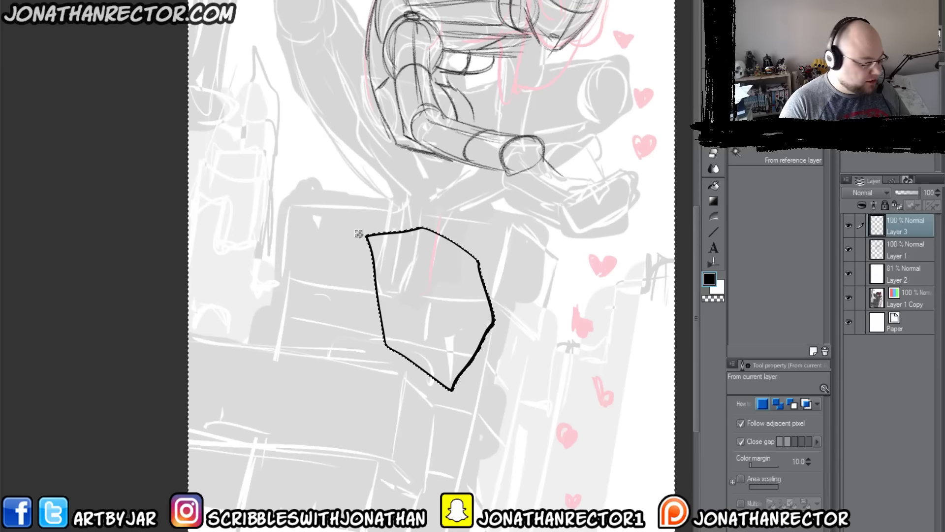
pyautogui.press('F1')
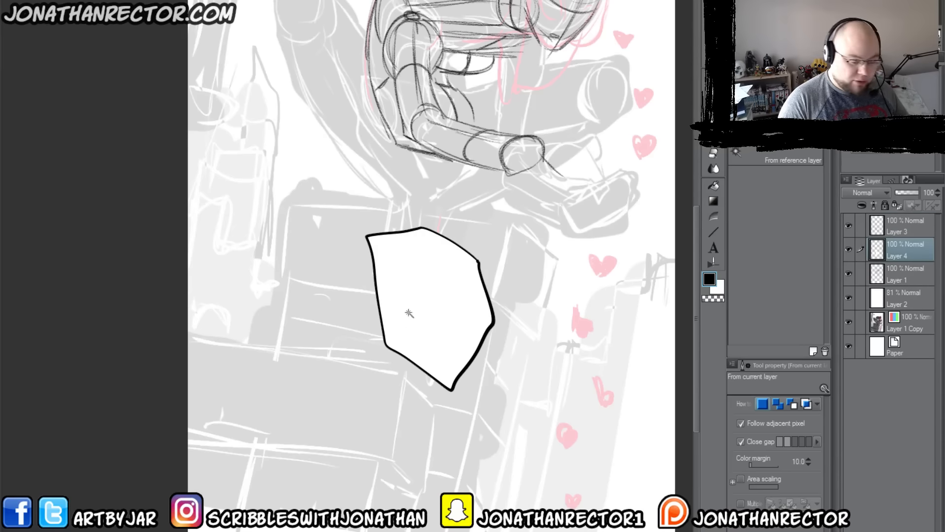
# Step: Ink scowling eyes, eyebrows, a nose and a smirking mouth on the line art layer
pyautogui.click(904, 226)
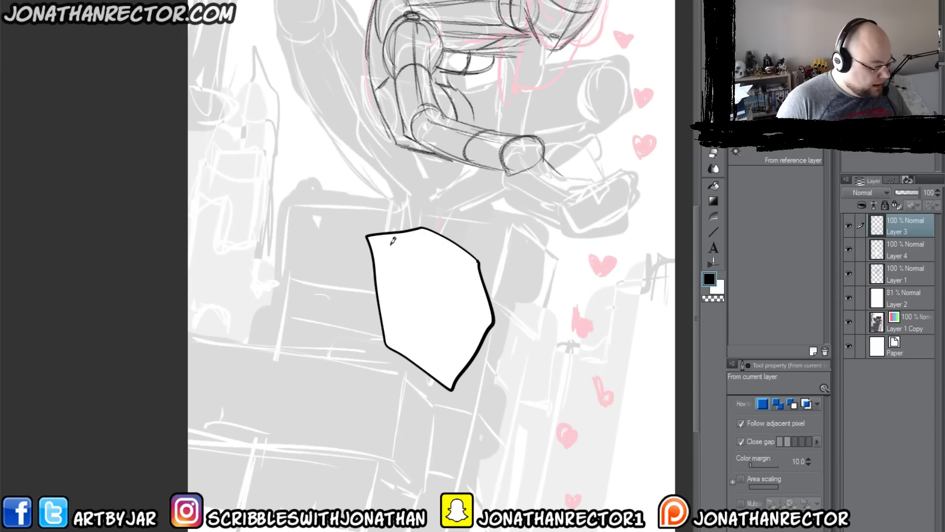
pyautogui.press('p')
pyautogui.moveTo(392, 276)
pyautogui.mouseDown()
pyautogui.moveTo(438, 291)
pyautogui.moveTo(432, 298)
pyautogui.mouseUp()
pyautogui.moveTo(465, 288)
pyautogui.mouseDown()
pyautogui.moveTo(471, 295)
pyautogui.moveTo(487, 285)
pyautogui.moveTo(458, 295)
pyautogui.moveTo(456, 317)
pyautogui.moveTo(437, 318)
pyautogui.moveTo(445, 320)
pyautogui.mouseUp()
pyautogui.moveTo(458, 324)
pyautogui.mouseDown()
pyautogui.moveTo(468, 336)
pyautogui.moveTo(402, 329)
pyautogui.moveTo(417, 343)
pyautogui.moveTo(394, 316)
pyautogui.mouseUp()
pyautogui.moveTo(475, 294); pyautogui.dragTo(457, 292)
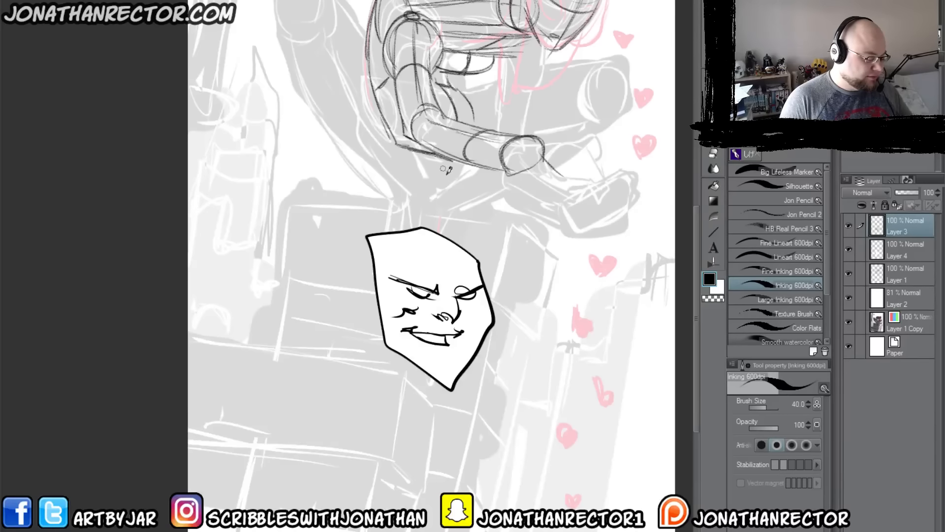
# Step: Ink the curled hair and hairline at the forehead, a stitched scar on the cheek, and the chin line
pyautogui.moveTo(427, 232); pyautogui.dragTo(449, 252)
pyautogui.moveTo(429, 229)
pyautogui.mouseDown()
pyautogui.moveTo(452, 260)
pyautogui.moveTo(442, 260)
pyautogui.mouseUp()
pyautogui.moveTo(420, 235)
pyautogui.mouseDown()
pyautogui.moveTo(435, 258)
pyautogui.moveTo(392, 247)
pyautogui.mouseUp()
pyautogui.moveTo(413, 238); pyautogui.dragTo(380, 250)
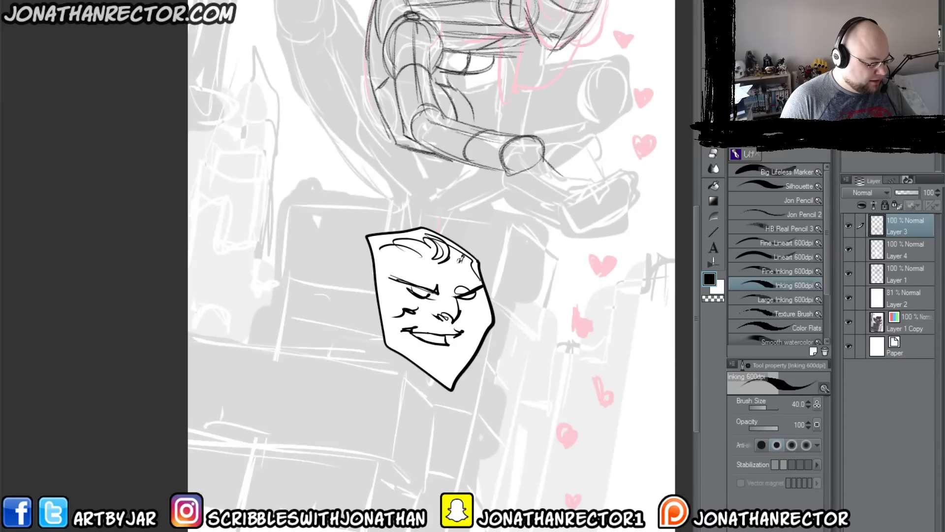
pyautogui.moveTo(464, 256); pyautogui.dragTo(435, 266)
pyautogui.moveTo(492, 321); pyautogui.dragTo(471, 330)
pyautogui.moveTo(461, 345); pyautogui.dragTo(443, 382)
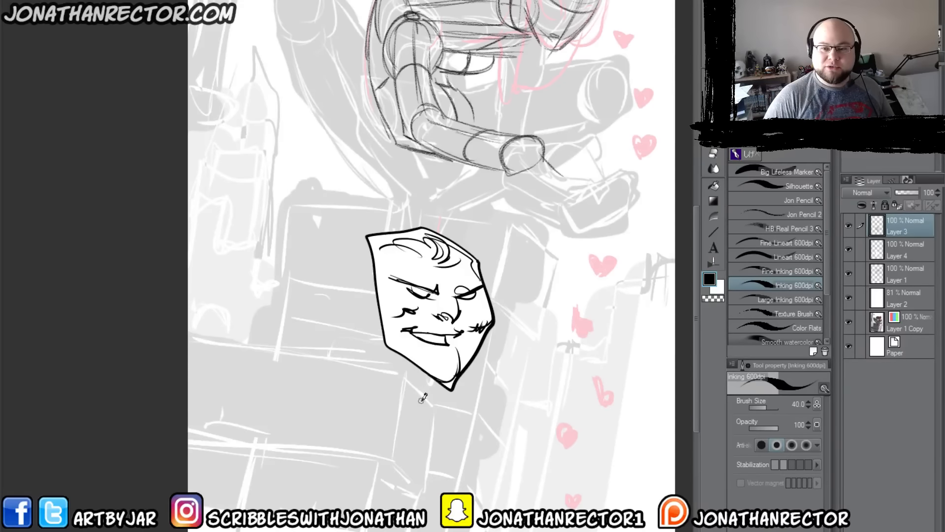
# Step: Toggle the white fill layer's visibility to compare the face with and without its backing
pyautogui.moveTo(400, 372); pyautogui.dragTo(440, 345)
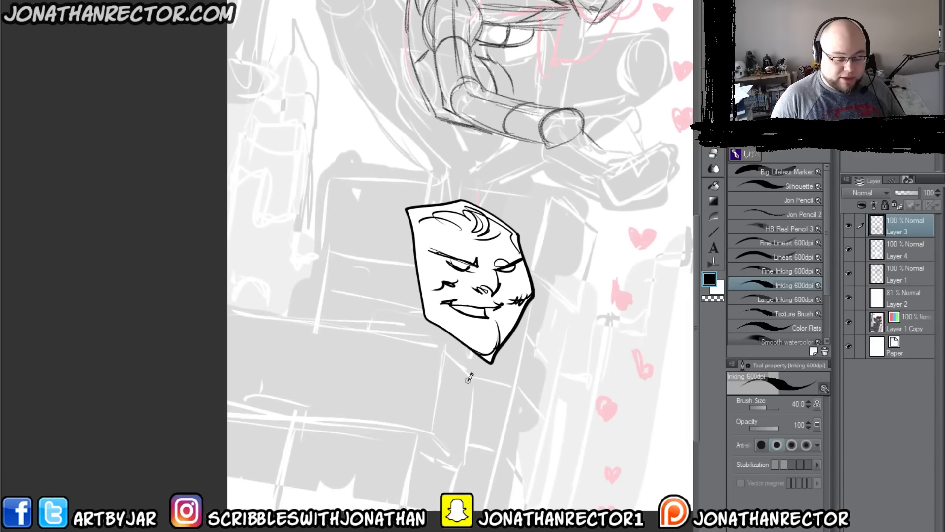
pyautogui.click(850, 232)
pyautogui.click(850, 231)
pyautogui.click(848, 249)
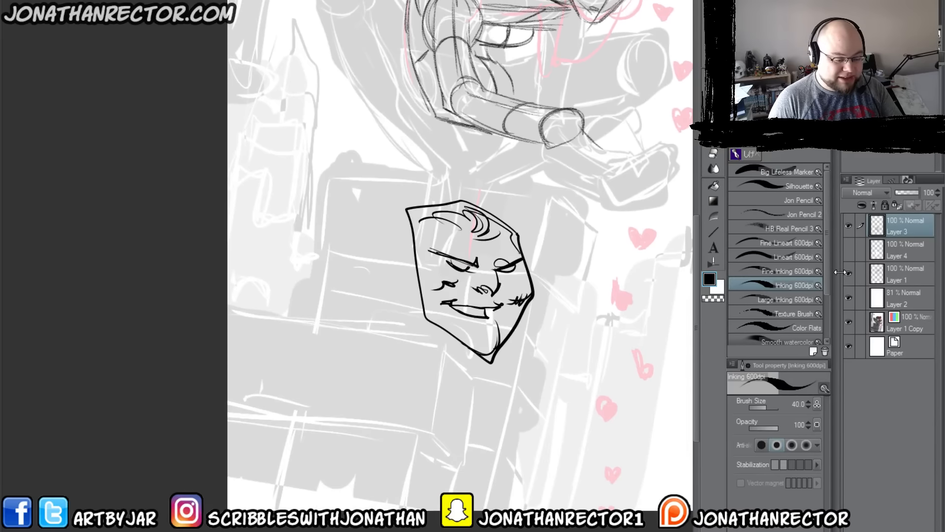
pyautogui.click(848, 249)
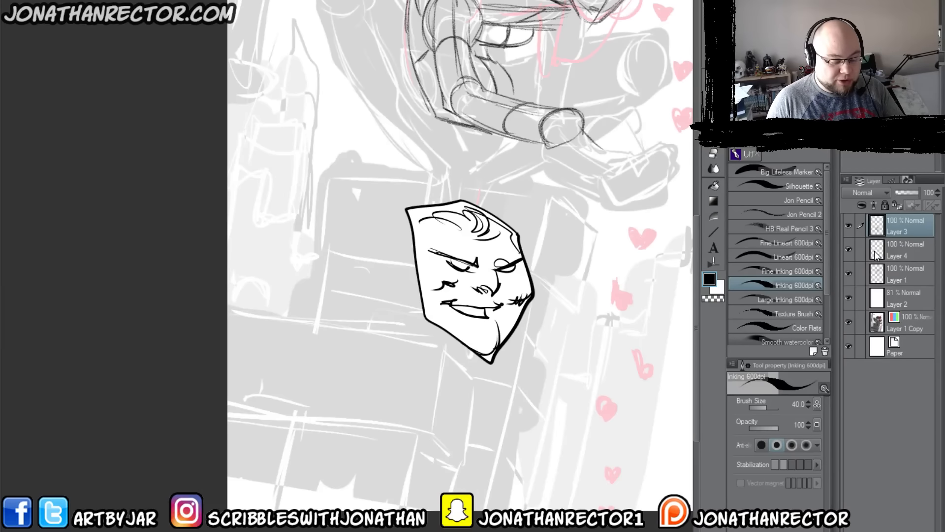
pyautogui.click(849, 250)
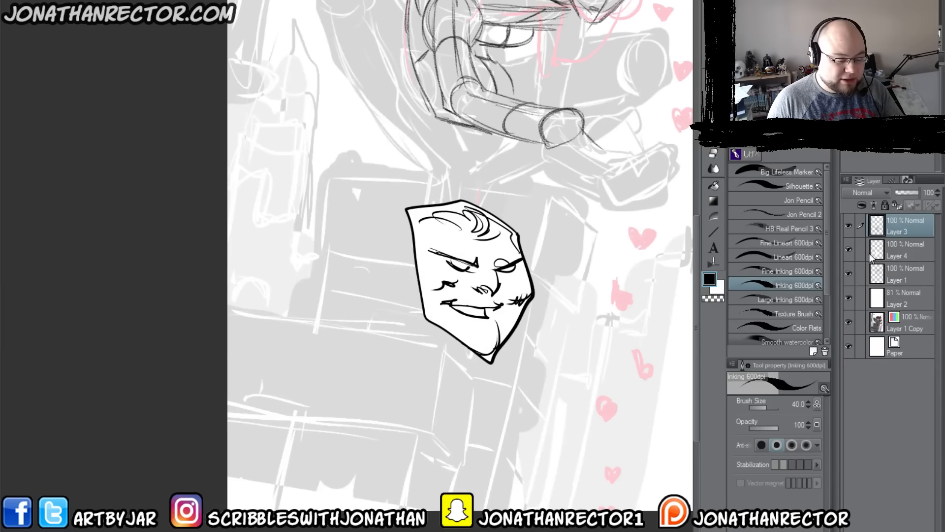
# Step: Try moving the line art and white fill layers together up over the helmet sketch, and undo the move
pyautogui.keyDown('ctrl'); pyautogui.click(898, 256); pyautogui.keyUp('ctrl')
pyautogui.press('k')
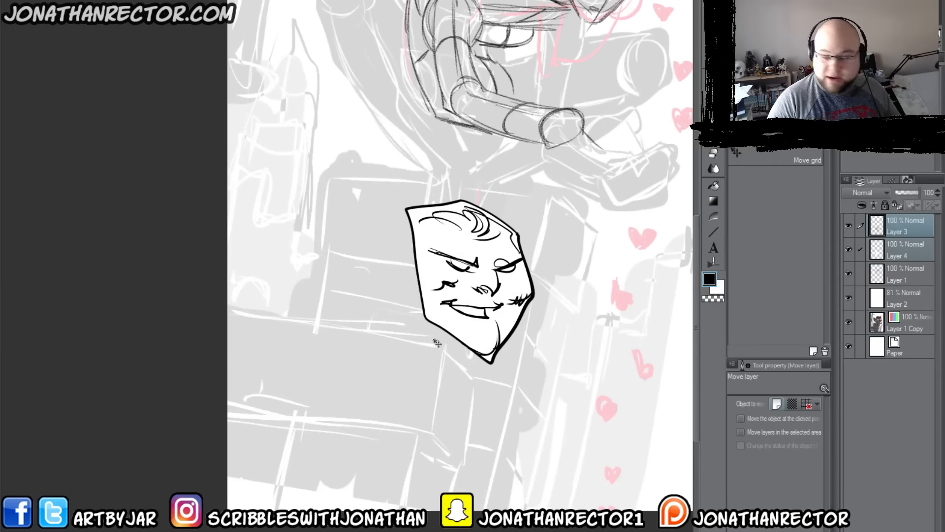
pyautogui.moveTo(436, 345)
pyautogui.mouseDown()
pyautogui.moveTo(433, 389)
pyautogui.moveTo(456, 299)
pyautogui.moveTo(468, 134)
pyautogui.mouseUp()
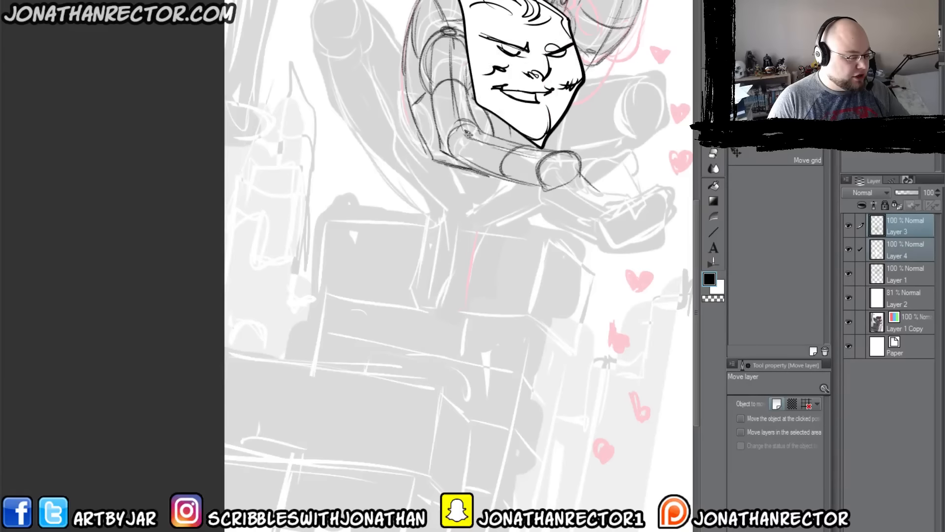
pyautogui.hotkey('ctrl', 'z')
# Step: Load the white fill's shape as a selection, add a new layer above Layer 1, and clear the selection
pyautogui.click(891, 256)
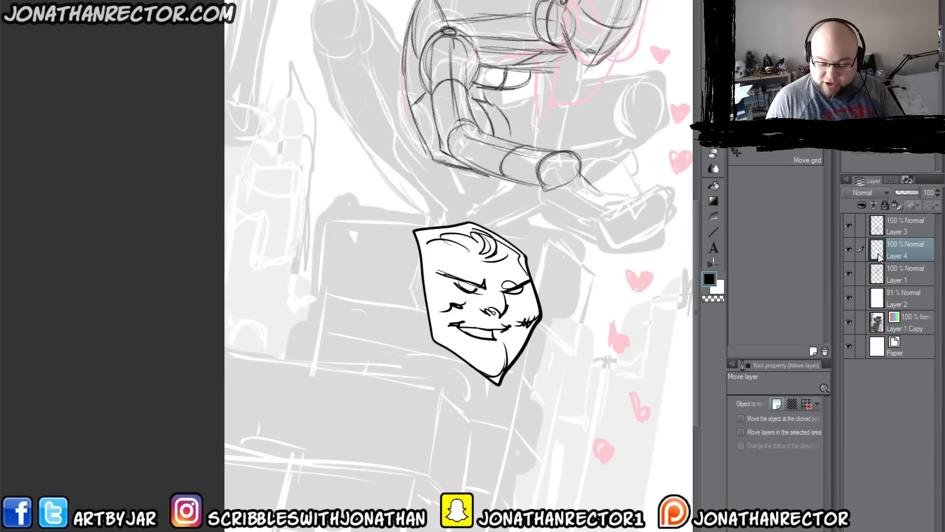
pyautogui.keyDown('ctrl'); pyautogui.click(879, 253); pyautogui.keyUp('ctrl')
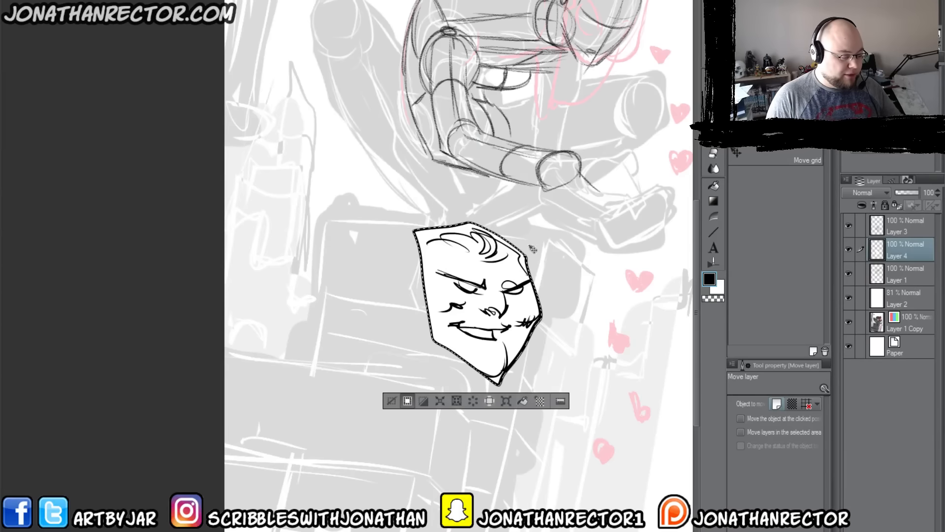
pyautogui.click(876, 277)
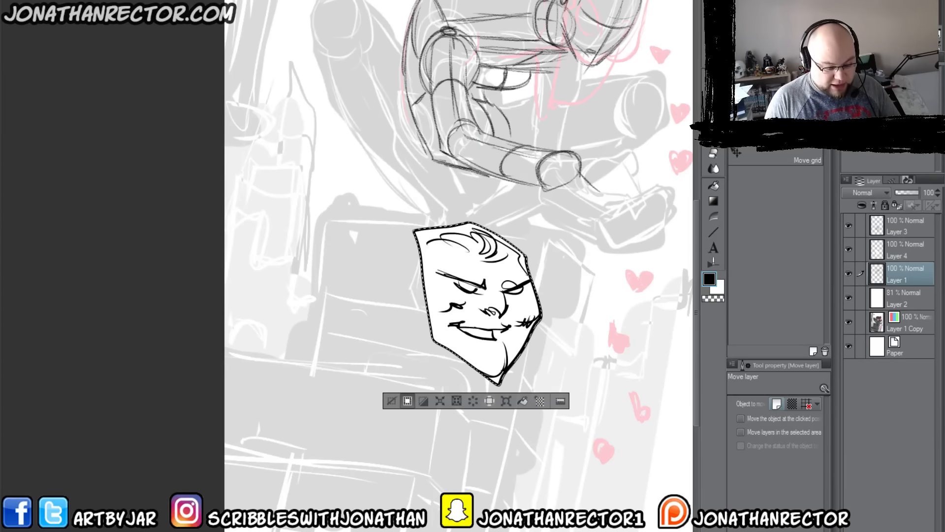
pyautogui.hotkey('ctrl', 'shift', 'n')
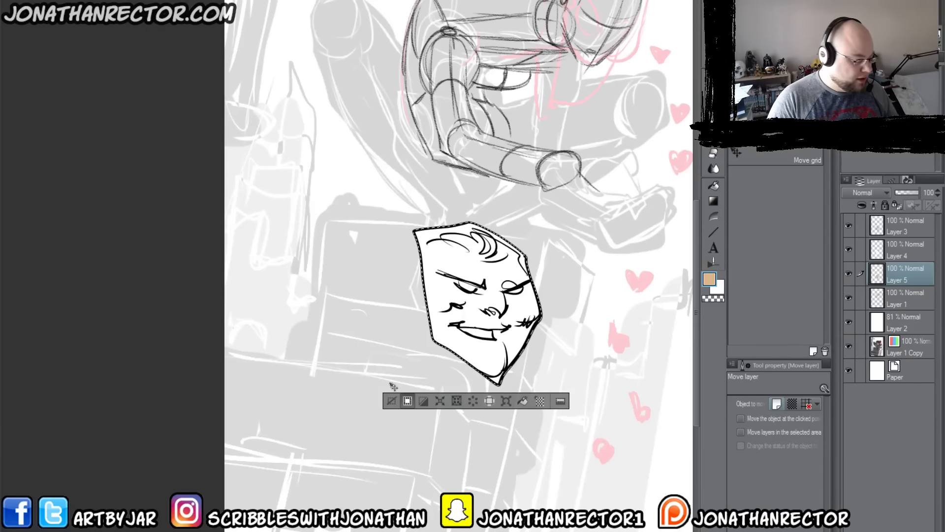
pyautogui.click(391, 400)
# Step: Merge the line art layer into the white fill layer and toggle the merged layer's visibility to check it
pyautogui.click(900, 224)
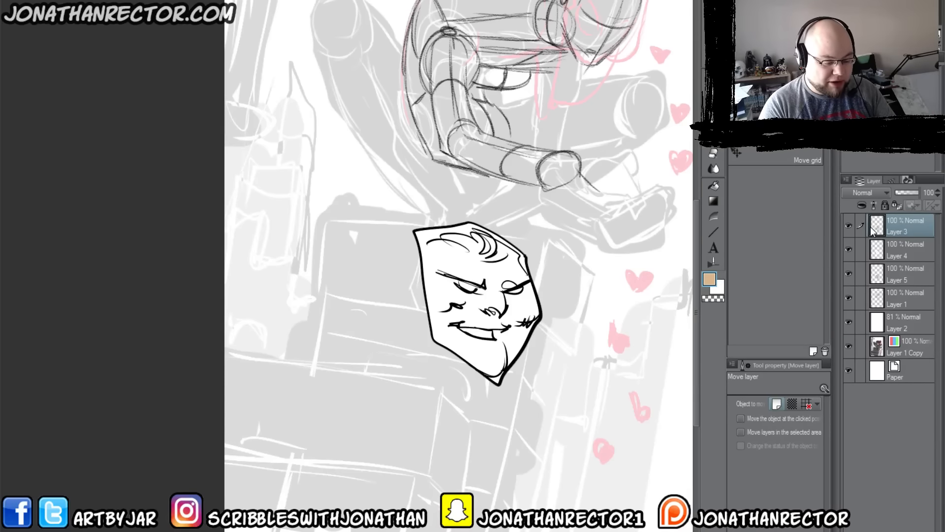
pyautogui.hotkey('ctrl', 'e')
pyautogui.click(850, 225)
pyautogui.click(849, 225)
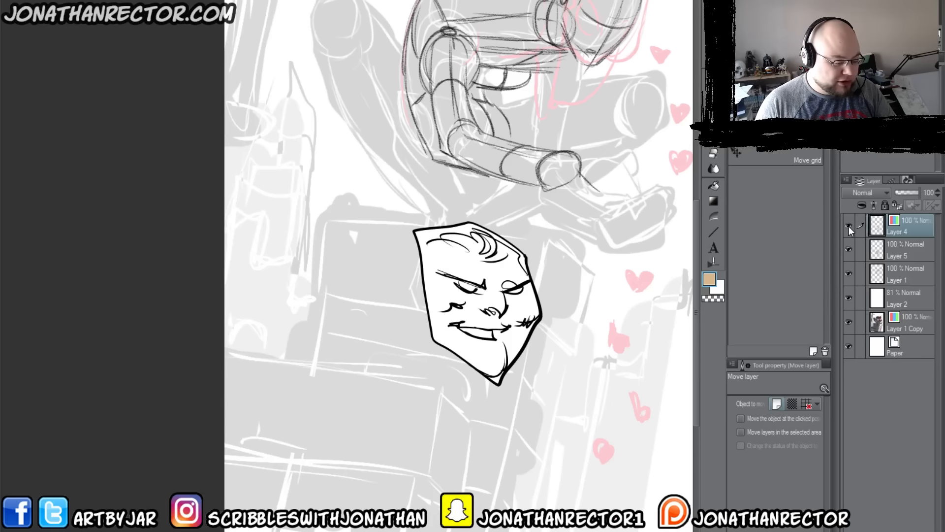
# Step: Try filling Layer 5 with tan and undo the fill
pyautogui.click(896, 250)
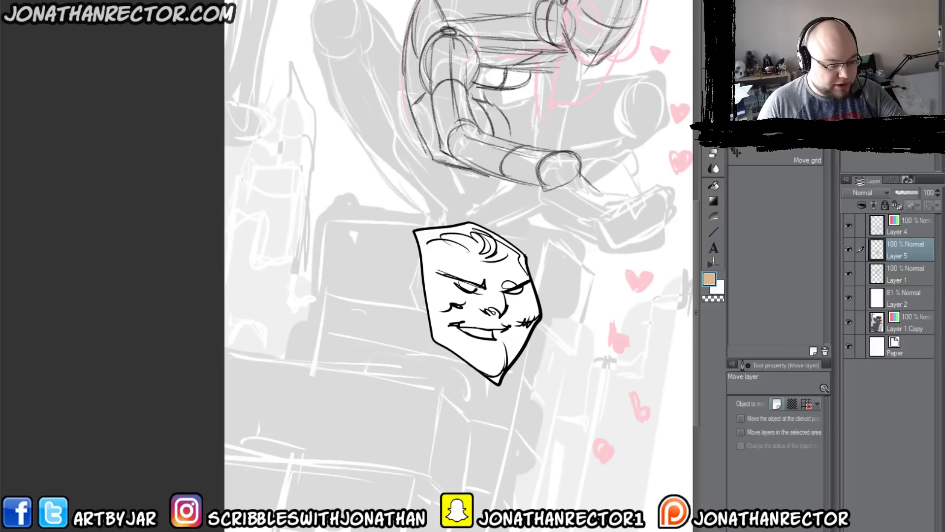
pyautogui.hotkey('alt', 'BackSpace')
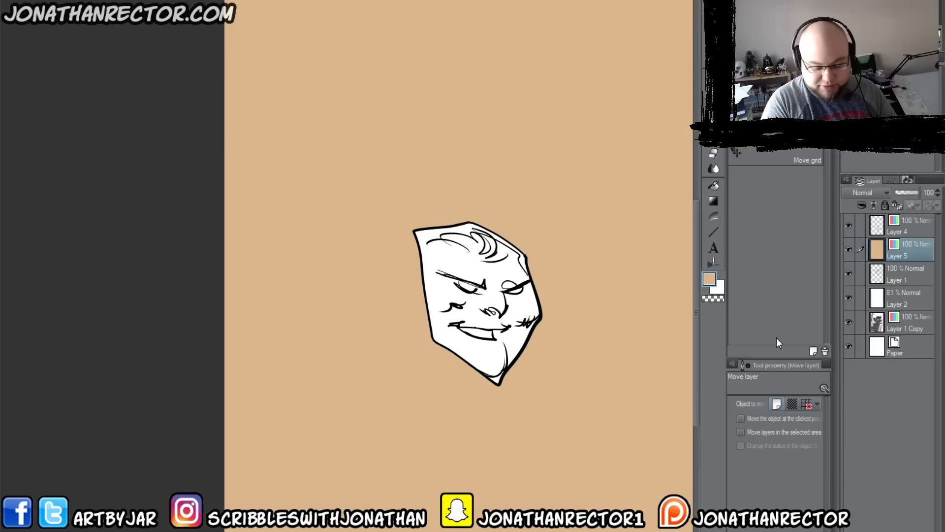
pyautogui.hotkey('ctrl', 'z')
pyautogui.click(897, 205)
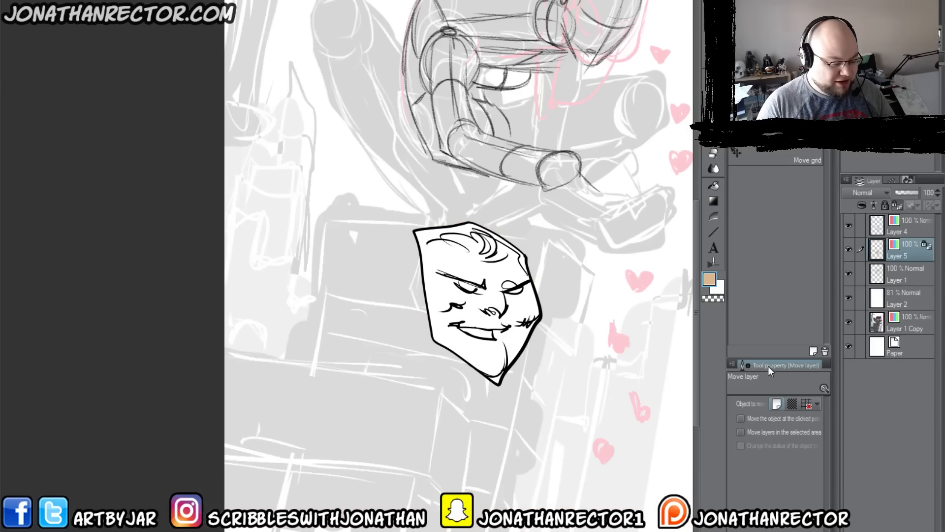
# Step: Convert the merged face layer's brightness to opacity
pyautogui.click(911, 221)
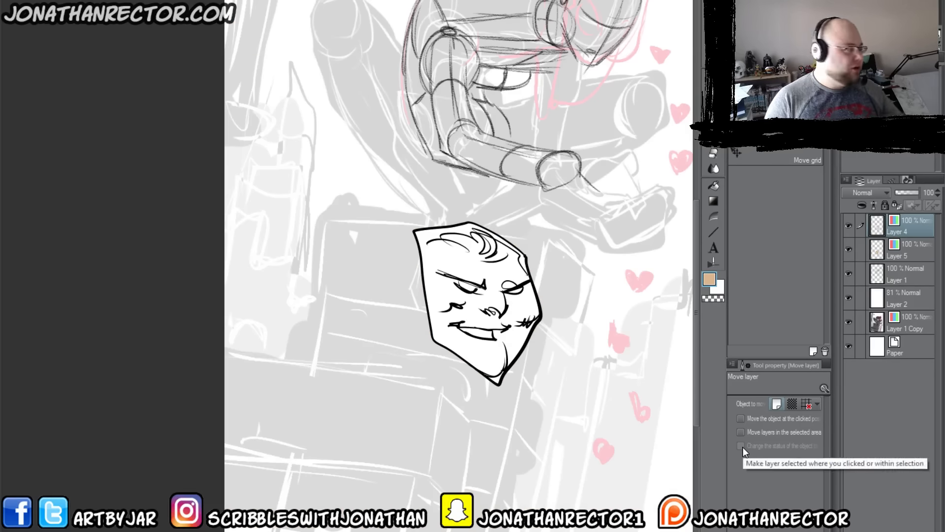
pyautogui.click(37, 1)
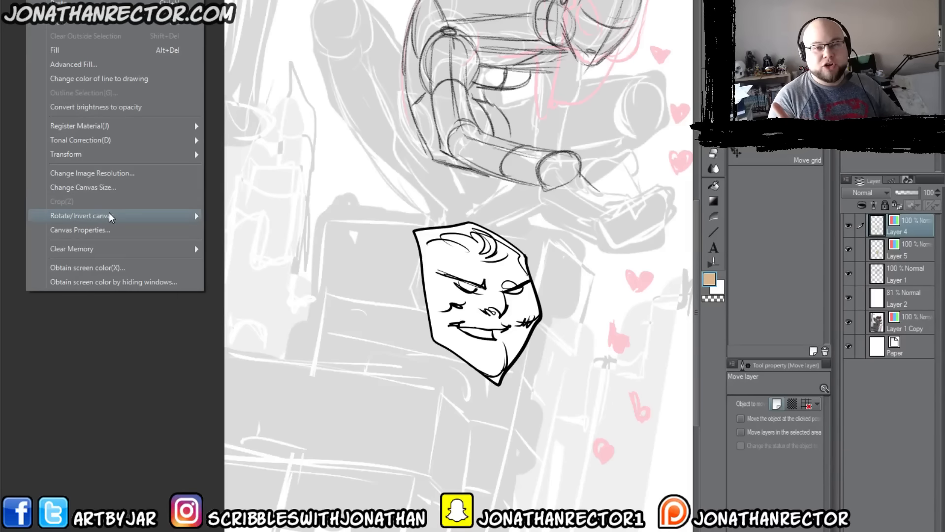
pyautogui.moveTo(110, 220)
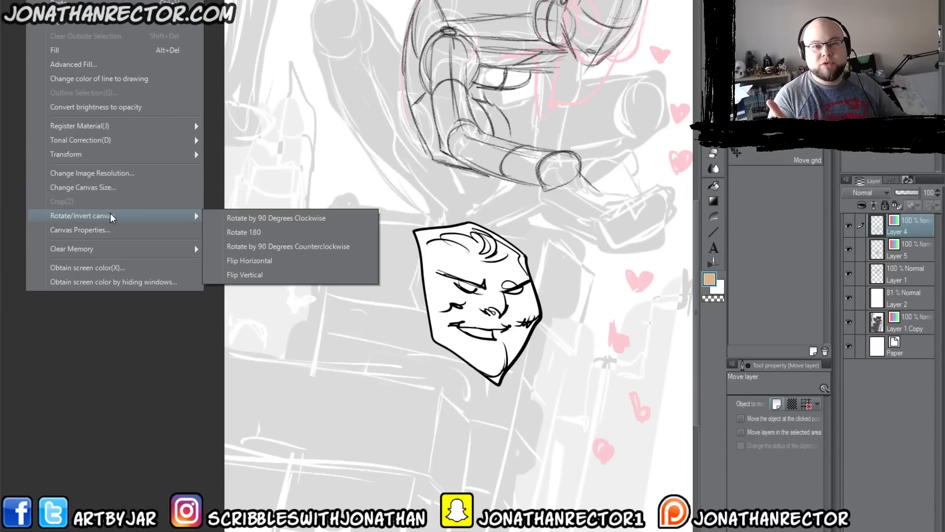
pyautogui.click(66, 110)
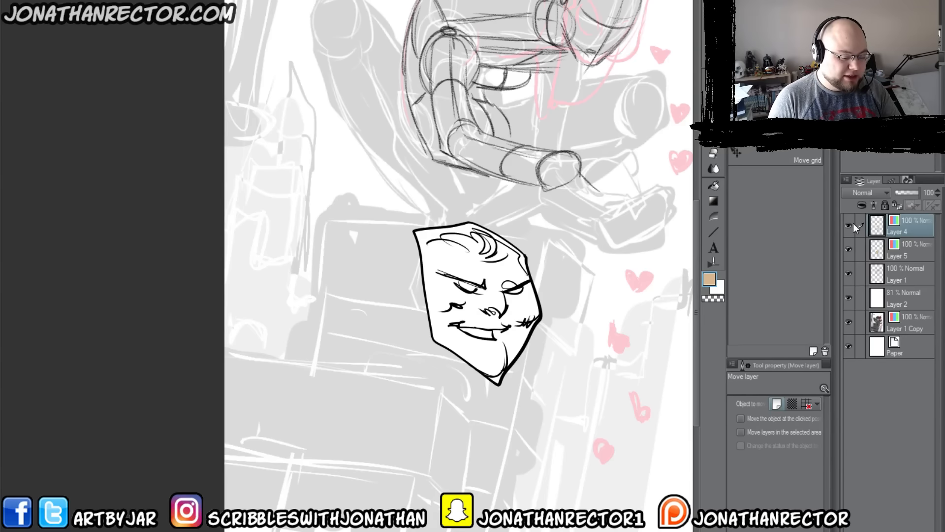
# Step: Add a new layer above Layer 5, clip it to the tan face fill, and switch its expression to color
pyautogui.click(905, 250)
pyautogui.hotkey('ctrl', 'shift', 'n')
pyautogui.click(861, 206)
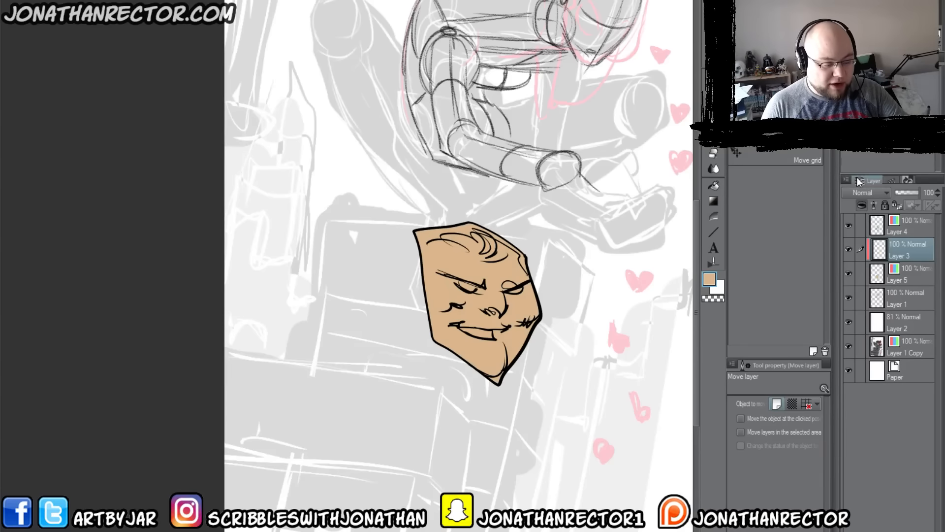
pyautogui.click(881, 126)
pyautogui.click(879, 154)
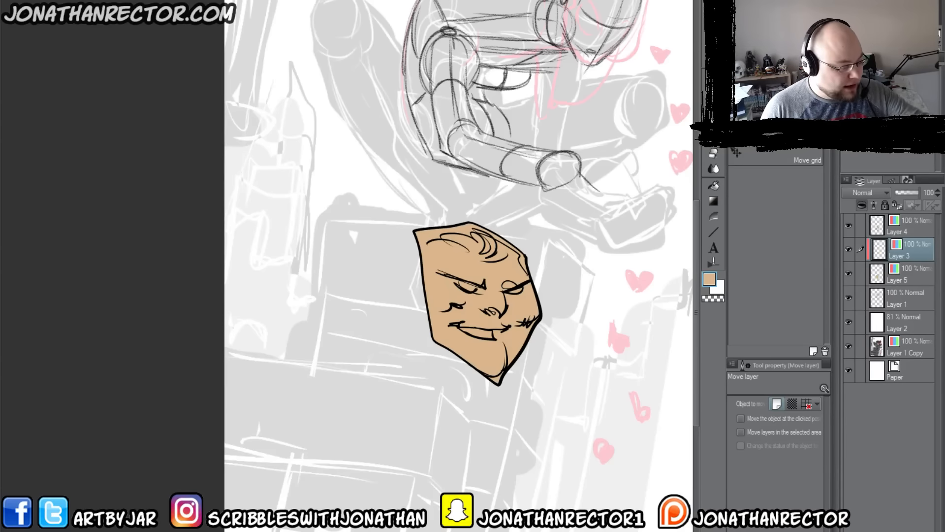
# Step: Paint the hair dark navy on the clipped layer with the Large Inking 600dpi brush at size 70
pyautogui.click(882, 67)
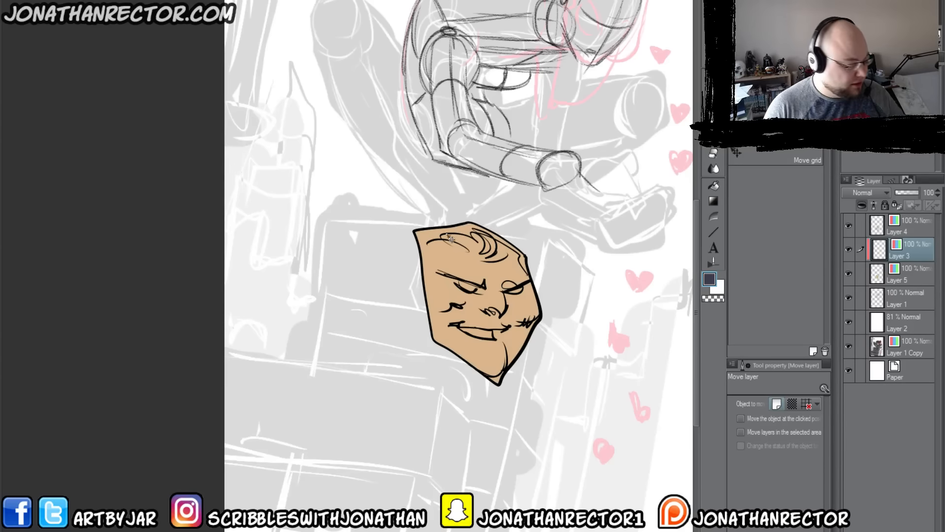
pyautogui.press('p')
pyautogui.click(751, 299)
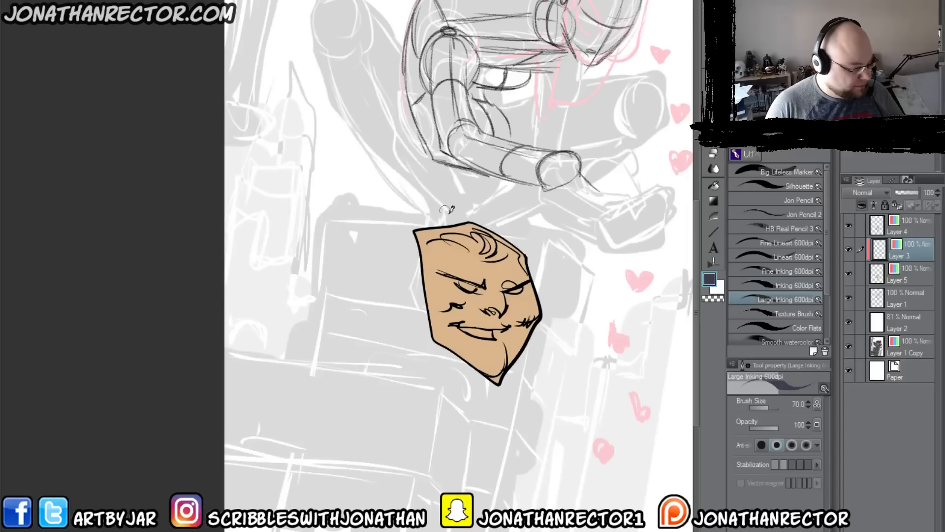
pyautogui.moveTo(494, 241)
pyautogui.mouseDown()
pyautogui.moveTo(445, 221)
pyautogui.moveTo(432, 225)
pyautogui.moveTo(446, 238)
pyautogui.moveTo(408, 229)
pyautogui.moveTo(492, 238)
pyautogui.moveTo(492, 256)
pyautogui.moveTo(523, 261)
pyautogui.mouseUp()
# Step: Paint the eyes and teeth a pale cream color on the clipped layer
pyautogui.click(916, 55)
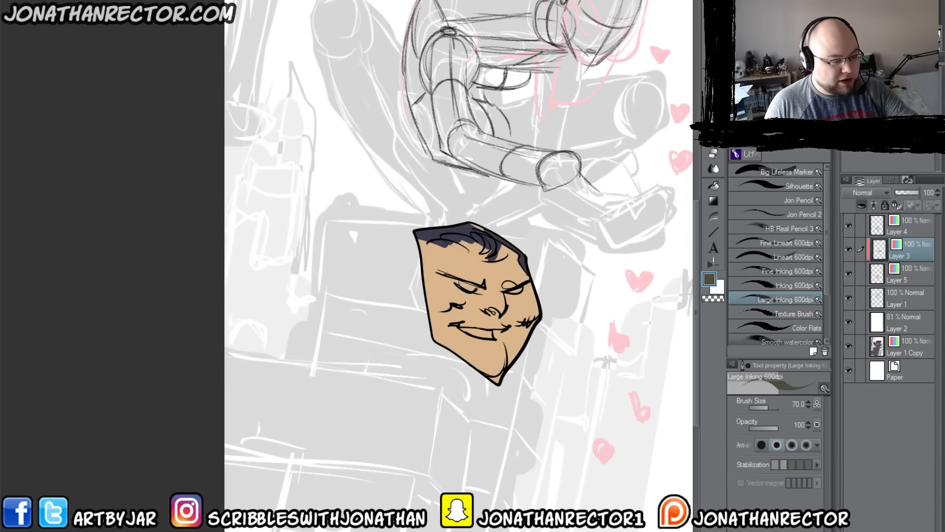
pyautogui.click(871, 53)
pyautogui.moveTo(473, 287)
pyautogui.mouseDown()
pyautogui.moveTo(462, 284)
pyautogui.moveTo(525, 290)
pyautogui.mouseUp()
pyautogui.moveTo(500, 327); pyautogui.dragTo(473, 334)
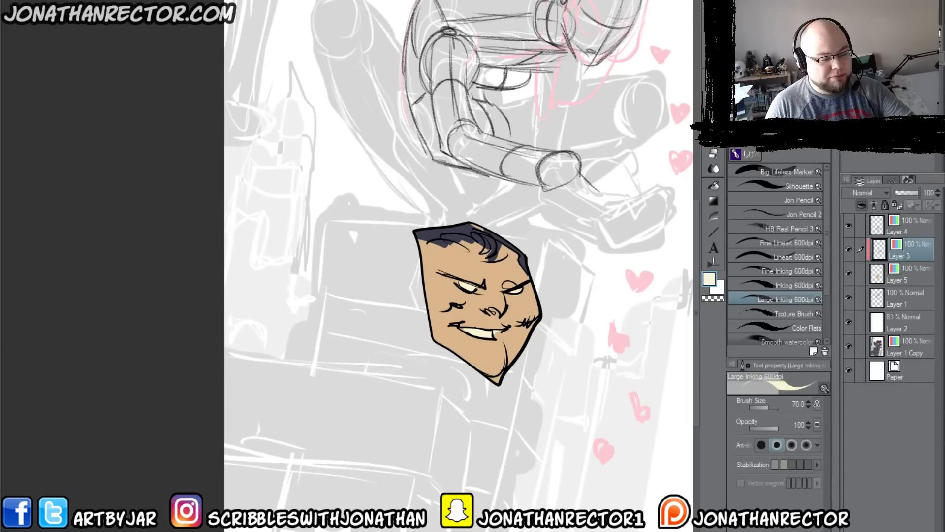
# Step: Delete the three sample-face layers: Layer 4, Layer 3 and Layer 5
pyautogui.keyDown('alt'); pyautogui.click(539, 321); pyautogui.keyUp('alt')
pyautogui.click(909, 222)
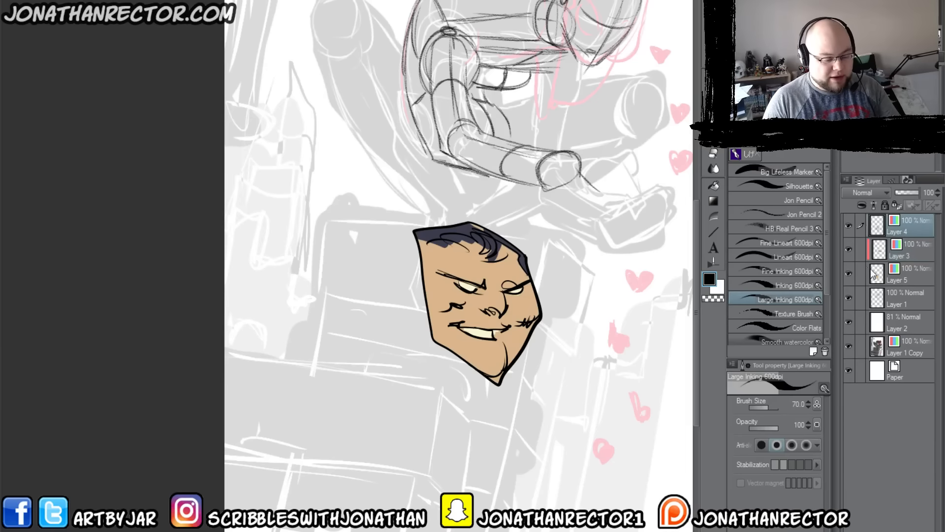
pyautogui.keyDown('shift'); pyautogui.click(873, 273); pyautogui.keyUp('shift')
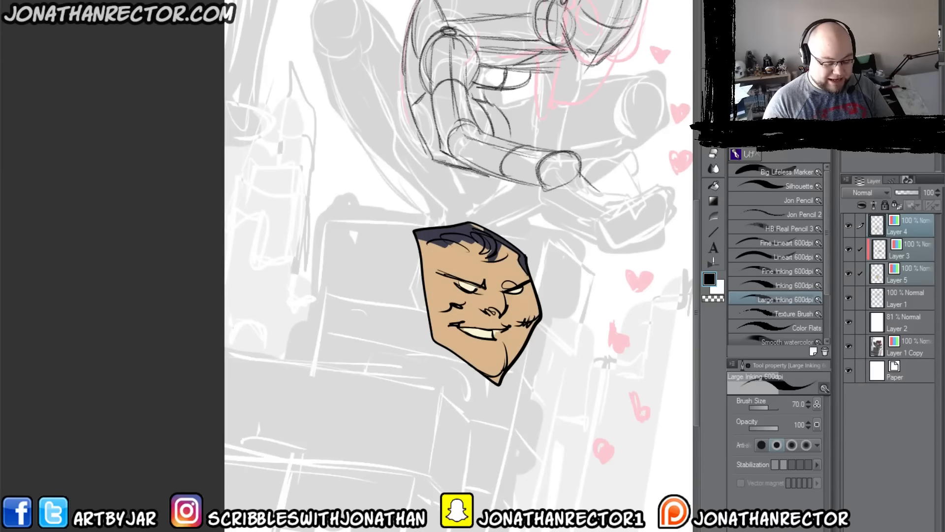
pyautogui.press('Delete')
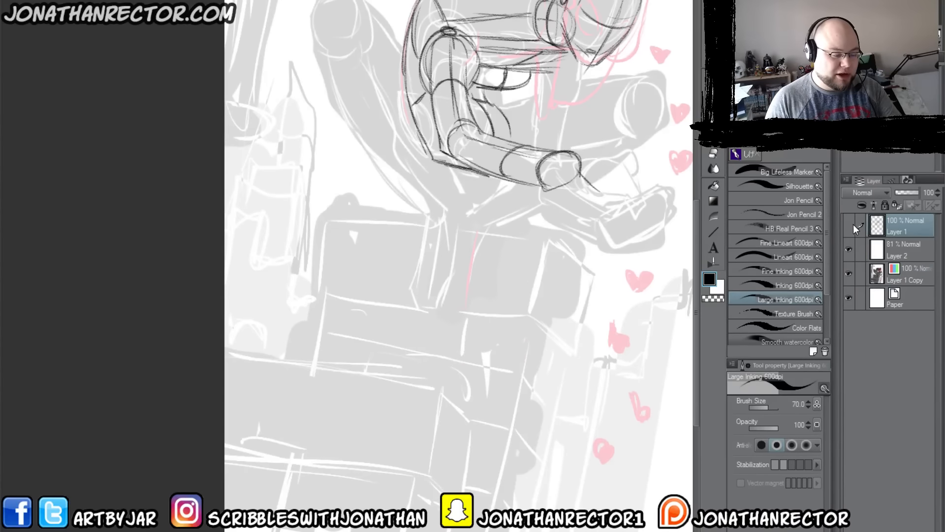
pyautogui.click(851, 225)
pyautogui.click(851, 225)
# Step: Sketch crossed contour lines on the circular end of the bent limb with HB Real Pencil 3 at size 25
pyautogui.moveTo(535, 340); pyautogui.dragTo(498, 479)
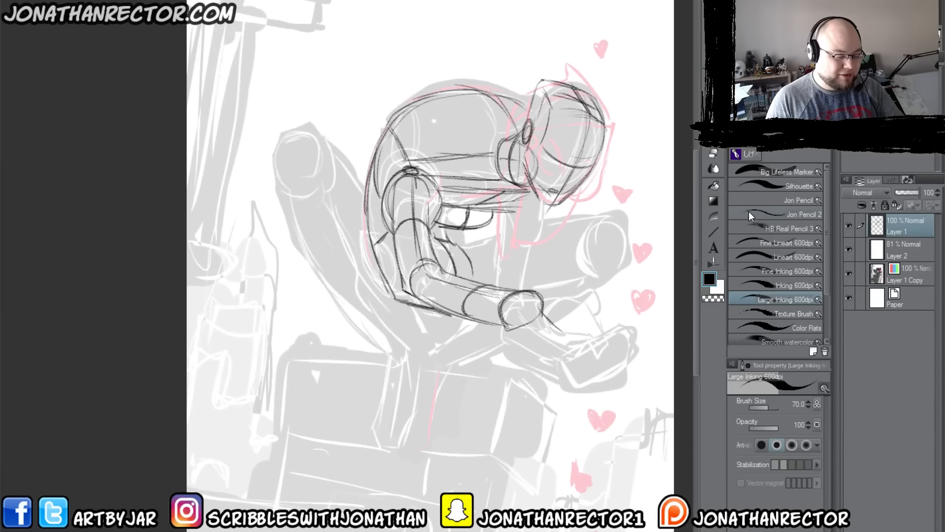
pyautogui.click(747, 229)
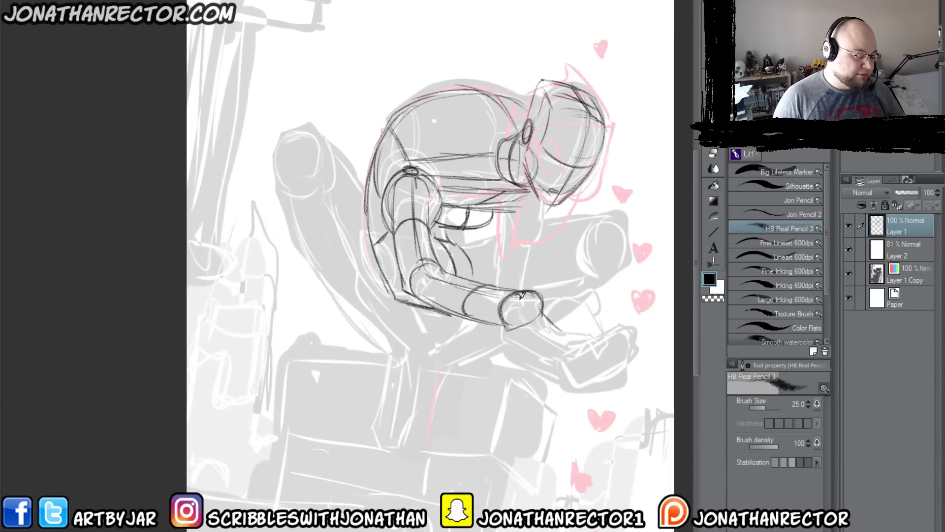
pyautogui.moveTo(522, 295)
pyautogui.mouseDown()
pyautogui.moveTo(527, 317)
pyautogui.moveTo(539, 299)
pyautogui.moveTo(505, 315)
pyautogui.mouseUp()
pyautogui.moveTo(540, 302); pyautogui.dragTo(519, 311)
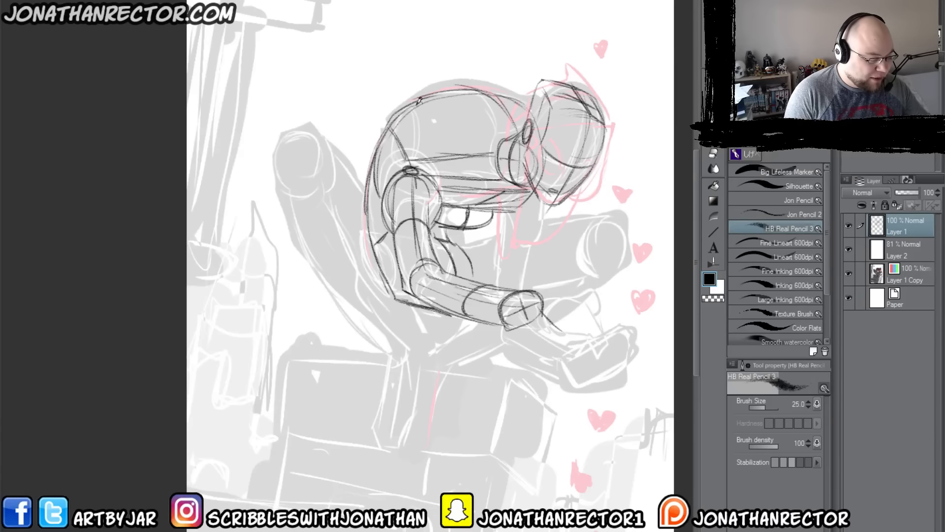
# Step: Sketch the far limb's straight vertical sides behind the crossed circle and its short block-like end just beneath it
pyautogui.moveTo(543, 200)
pyautogui.mouseDown()
pyautogui.moveTo(524, 251)
pyautogui.moveTo(501, 245)
pyautogui.moveTo(500, 215)
pyautogui.moveTo(495, 239)
pyautogui.moveTo(498, 213)
pyautogui.moveTo(499, 290)
pyautogui.mouseUp()
pyautogui.moveTo(531, 249); pyautogui.dragTo(534, 290)
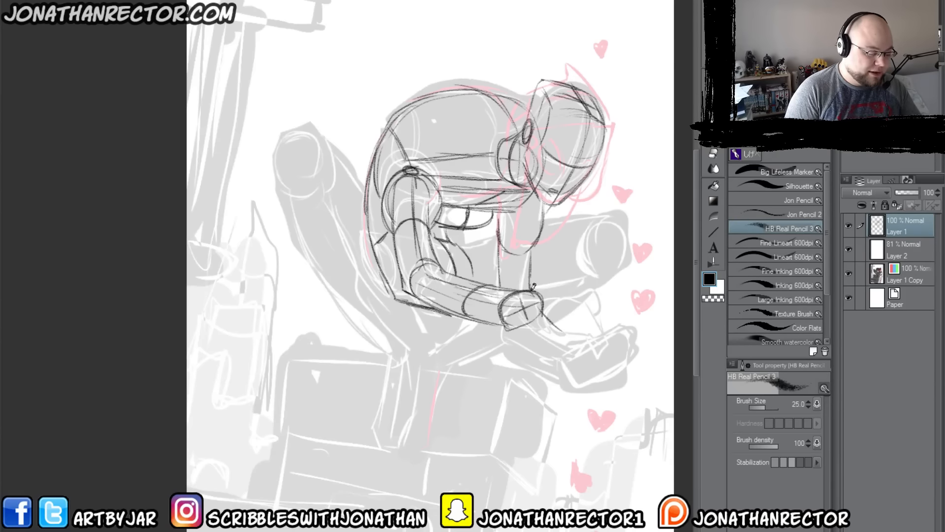
pyautogui.moveTo(534, 334)
pyautogui.mouseDown()
pyautogui.moveTo(514, 338)
pyautogui.moveTo(533, 331)
pyautogui.moveTo(511, 323)
pyautogui.moveTo(535, 333)
pyautogui.moveTo(498, 339)
pyautogui.mouseUp()
pyautogui.moveTo(498, 340)
pyautogui.mouseDown()
pyautogui.moveTo(534, 341)
pyautogui.moveTo(496, 339)
pyautogui.moveTo(498, 246)
pyautogui.mouseUp()
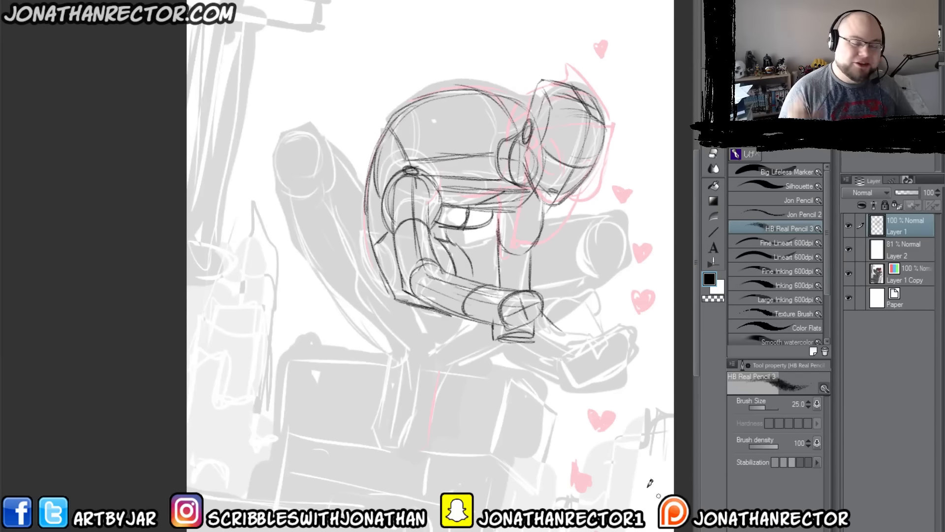
pyautogui.moveTo(593, 335)
pyautogui.mouseDown()
pyautogui.moveTo(586, 345)
pyautogui.moveTo(613, 344)
pyautogui.moveTo(578, 365)
pyautogui.moveTo(511, 359)
pyautogui.moveTo(539, 335)
pyautogui.moveTo(513, 336)
pyautogui.moveTo(503, 357)
pyautogui.moveTo(515, 366)
pyautogui.moveTo(585, 367)
pyautogui.mouseUp()
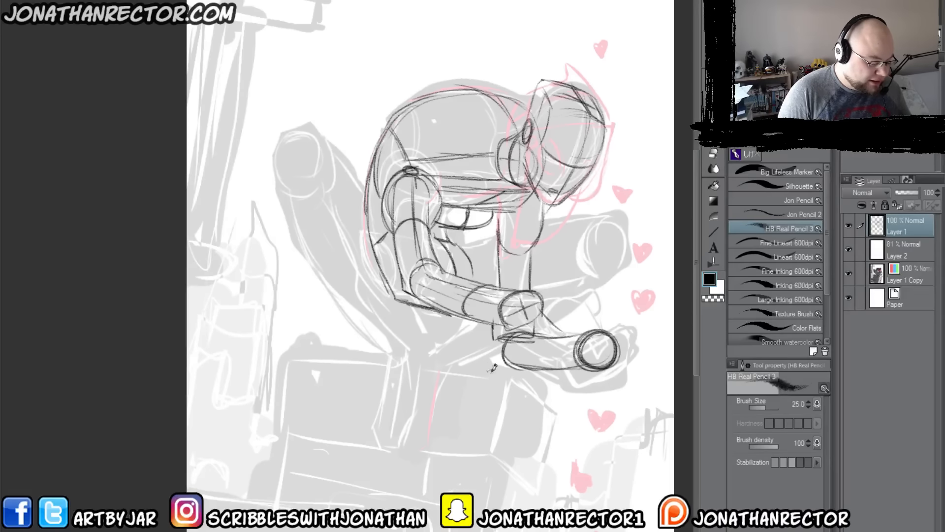
pyautogui.hotkey('ctrl', 'z')
pyautogui.hotkey('ctrl', 'z')
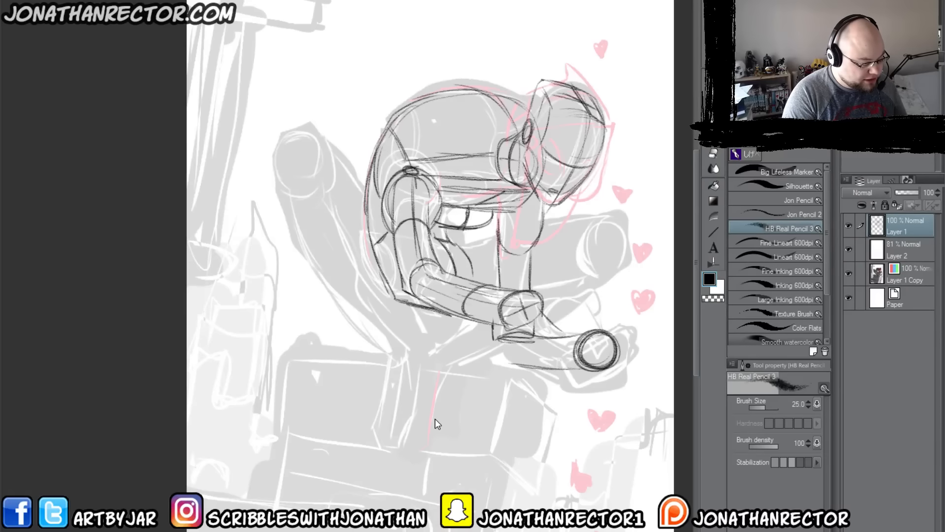
pyautogui.hotkey('ctrl', 'z')
pyautogui.hotkey('ctrl', 'z')
pyautogui.hotkey('ctrl', 'z')
pyautogui.hotkey('ctrl', 'z')
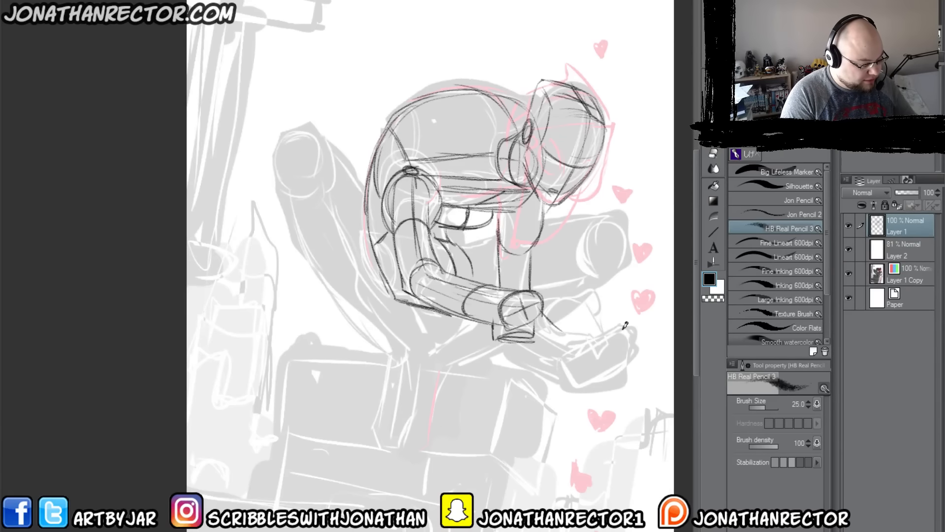
# Step: Sketch a horizontal cylinder with a round front end beneath the far limb's block-like end
pyautogui.moveTo(505, 305)
pyautogui.mouseDown()
pyautogui.moveTo(598, 326)
pyautogui.moveTo(570, 348)
pyautogui.moveTo(606, 359)
pyautogui.moveTo(606, 331)
pyautogui.moveTo(582, 367)
pyautogui.moveTo(506, 370)
pyautogui.mouseUp()
pyautogui.moveTo(581, 324)
pyautogui.mouseDown()
pyautogui.moveTo(505, 337)
pyautogui.moveTo(497, 372)
pyautogui.mouseUp()
pyautogui.moveTo(588, 367)
pyautogui.mouseDown()
pyautogui.moveTo(527, 378)
pyautogui.moveTo(512, 337)
pyautogui.mouseUp()
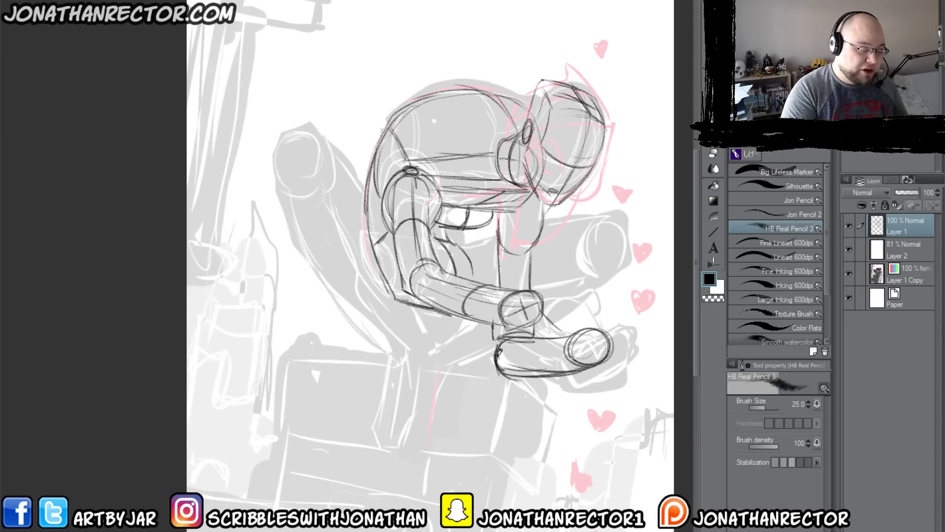
# Step: Flip the canvas view horizontally and sketch crossed contour lines on the lower cylinder's round end
pyautogui.press('h')
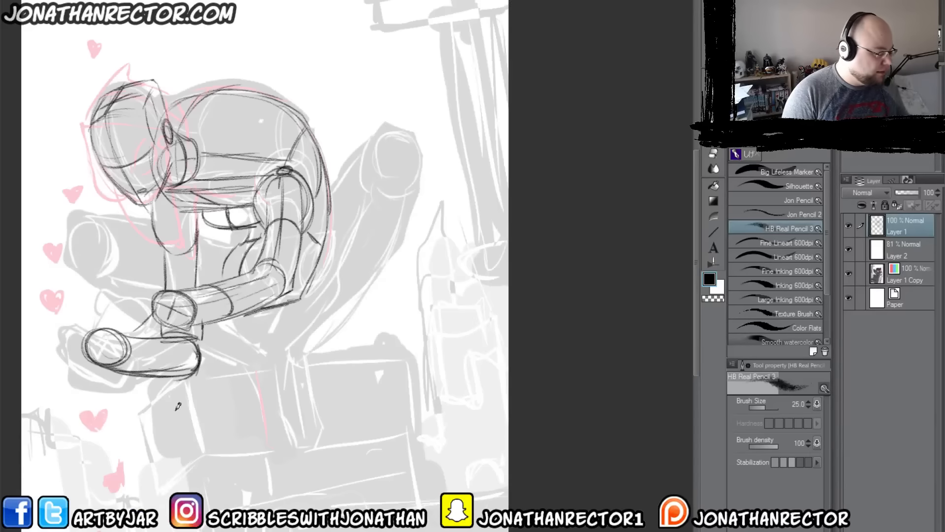
pyautogui.moveTo(196, 432); pyautogui.dragTo(443, 467)
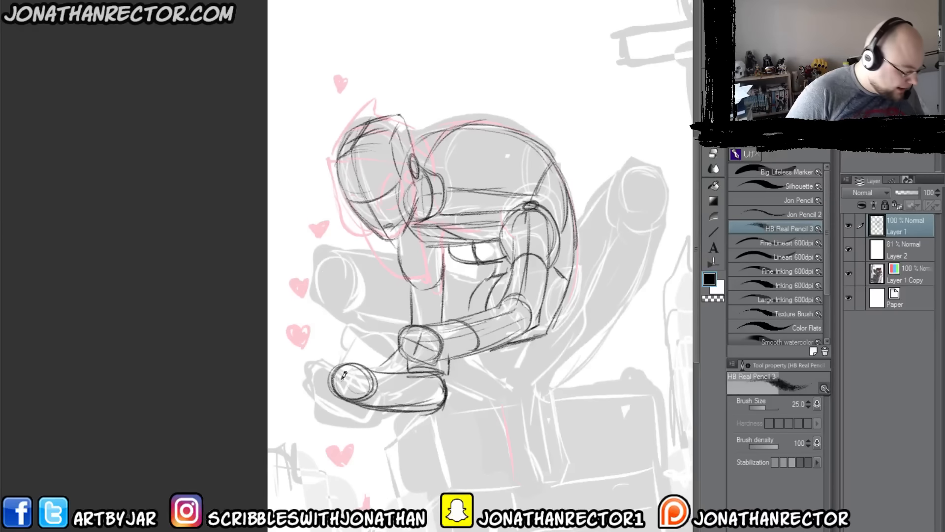
pyautogui.moveTo(369, 392)
pyautogui.mouseDown()
pyautogui.moveTo(338, 377)
pyautogui.moveTo(358, 364)
pyautogui.moveTo(347, 398)
pyautogui.mouseUp()
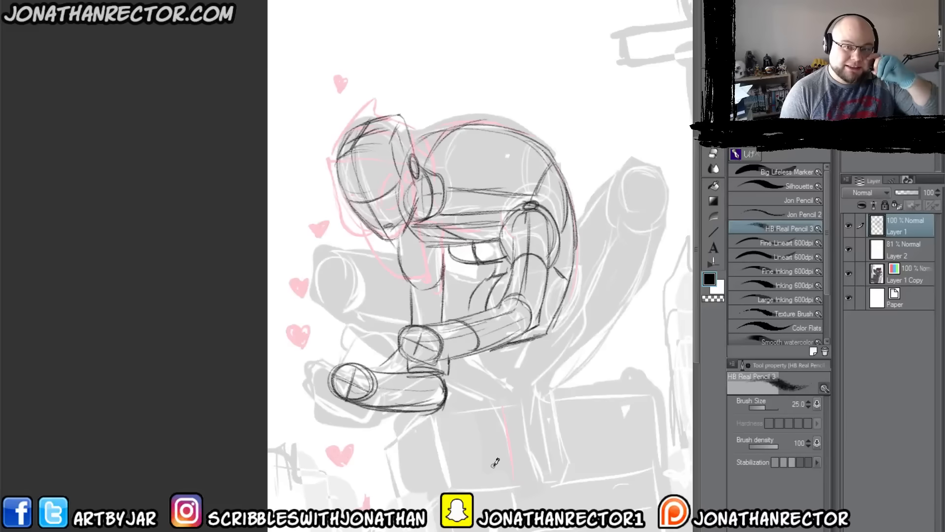
# Step: Add a new layer above Layer 1, switch its expression to color, and choose a pinkish red drawing color
pyautogui.hotkey('ctrl', 'shift', 'n')
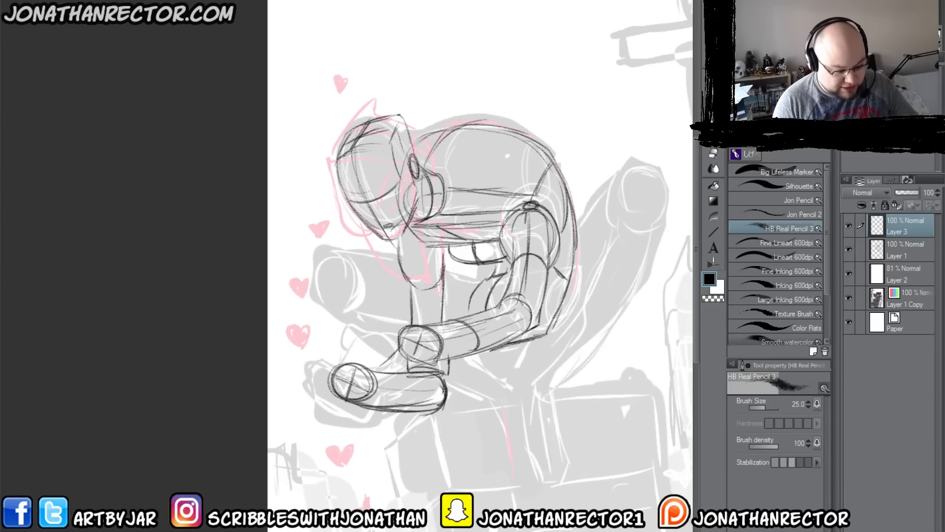
pyautogui.hotkey('ctrl', 'b')
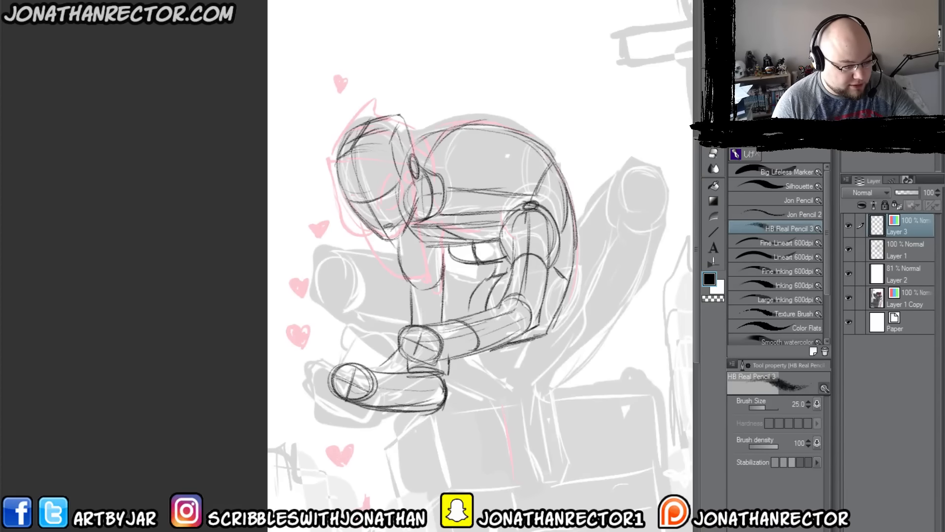
pyautogui.moveTo(570, 195); pyautogui.dragTo(455, 225)
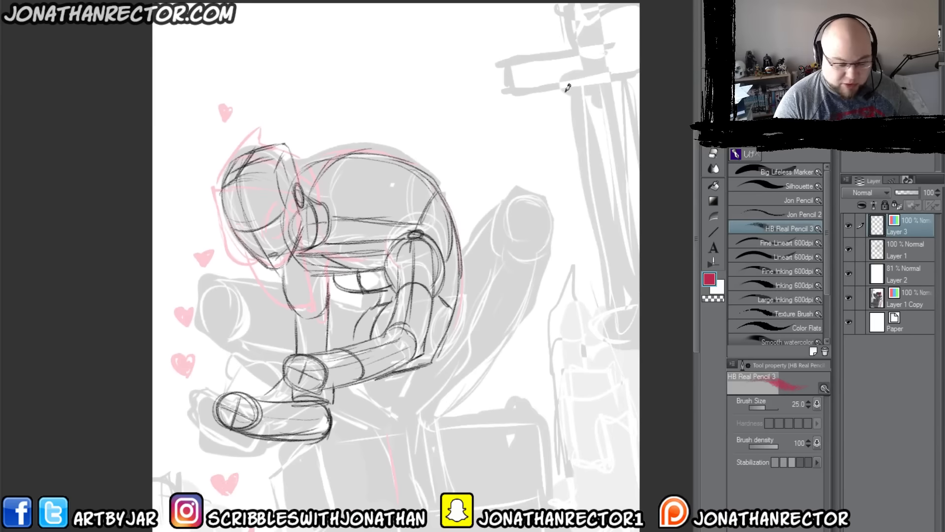
# Step: Lasso a large rounded rectangle over the figure's back, fill it with muted dusty red, and deselect
pyautogui.press('m')
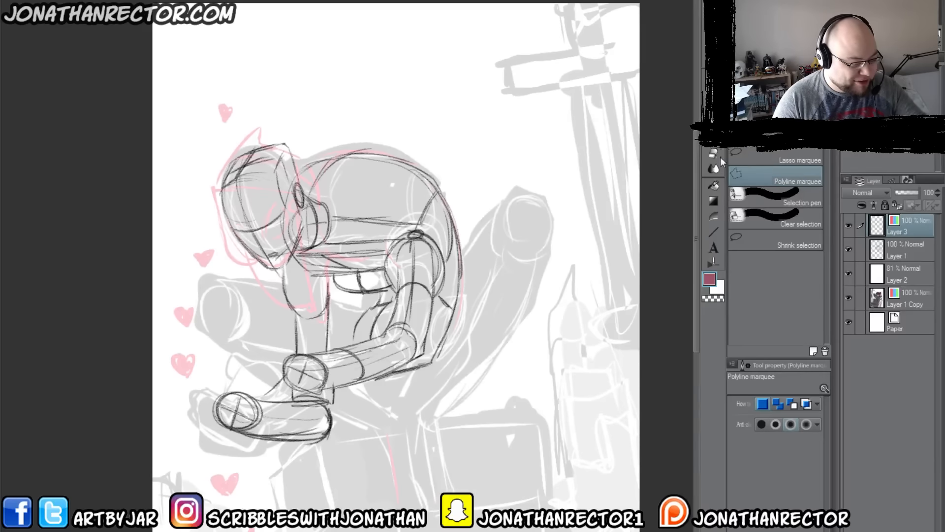
pyautogui.click(775, 158)
pyautogui.moveTo(593, 56)
pyautogui.mouseDown()
pyautogui.moveTo(443, 347)
pyautogui.moveTo(577, 56)
pyautogui.moveTo(593, 56)
pyautogui.mouseUp()
pyautogui.hotkey('alt', 'Delete')
pyautogui.click(406, 363)
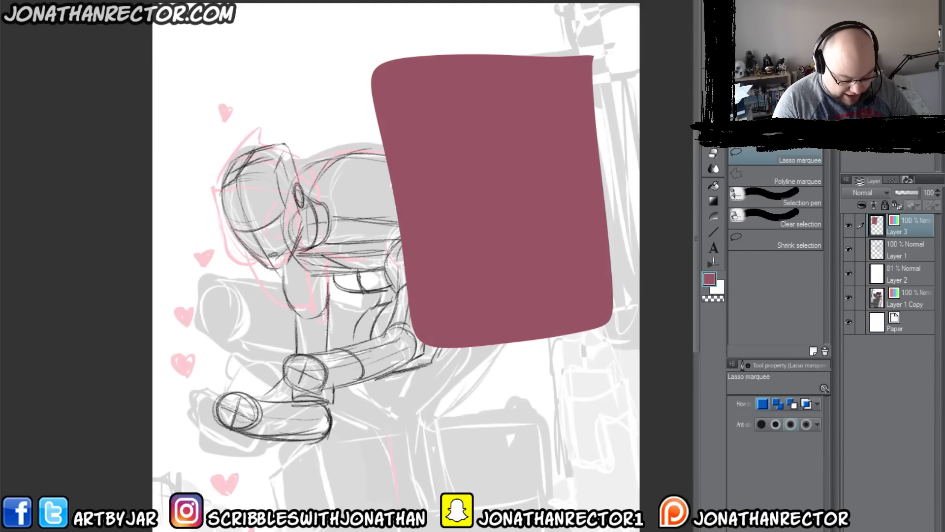
# Step: Add a layer clipped to the dusty red block and apply a dark purple foreground-to-transparent gradient rising from its lower edge
pyautogui.hotkey('ctrl', 'shift', 'n')
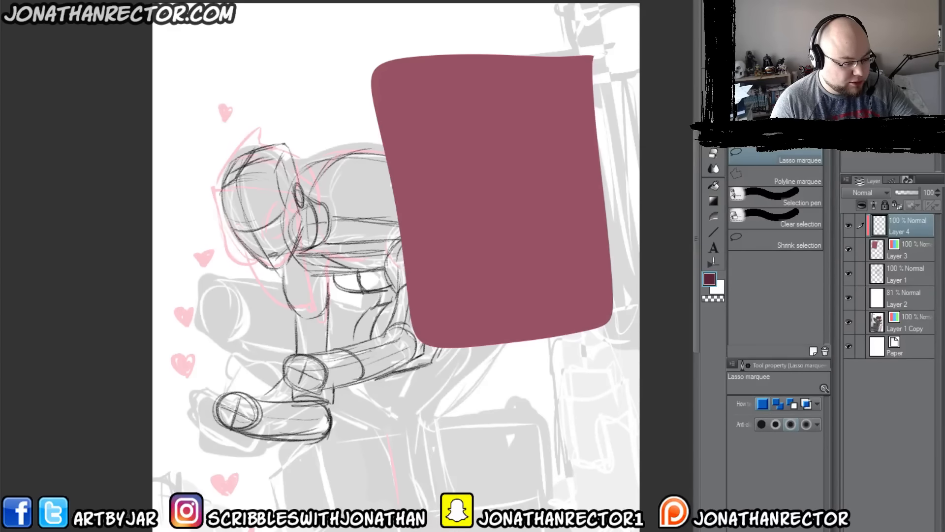
pyautogui.click(713, 201)
pyautogui.moveTo(480, 414); pyautogui.dragTo(525, 15)
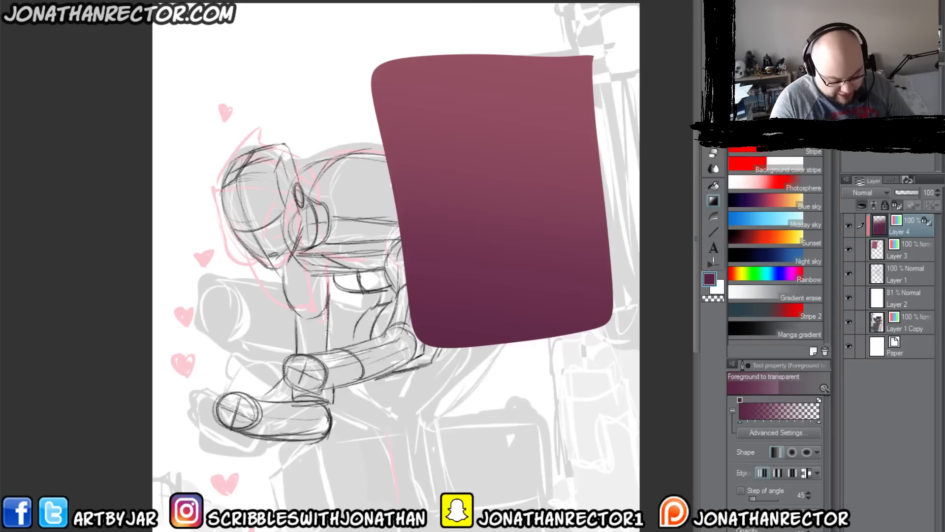
# Step: Add another color layer above Layer 4, clip it to the block, and hide the gradient layer
pyautogui.hotkey('ctrl', 'shift', 'n')
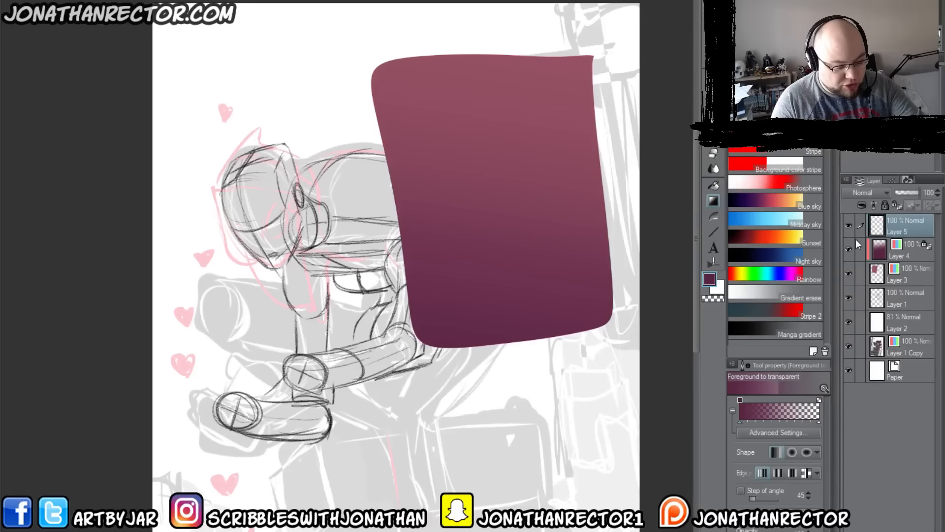
pyautogui.click(861, 206)
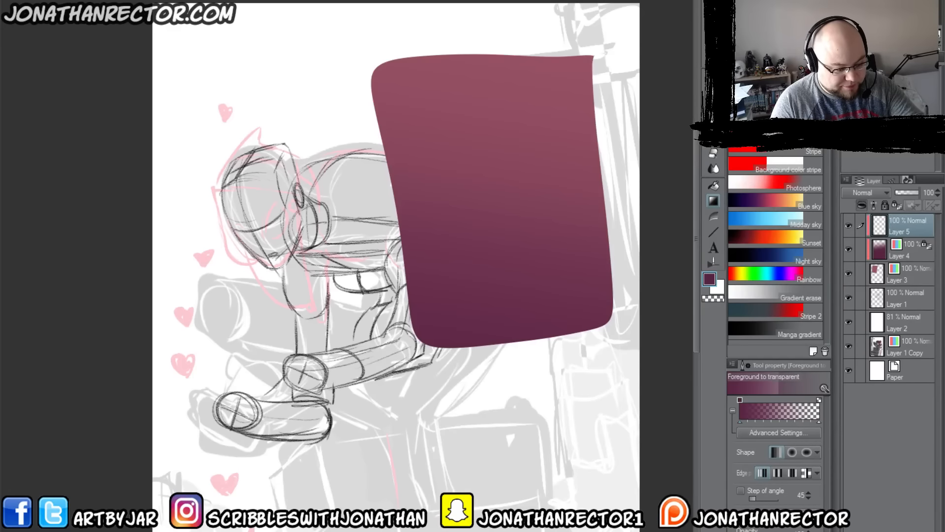
pyautogui.click(849, 249)
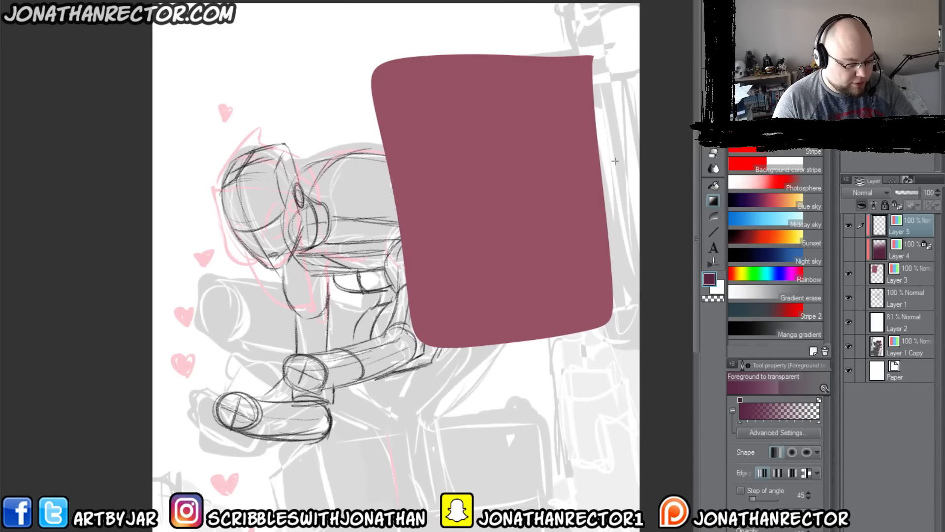
# Step: Lasso a curved highlight area on the block, shade it salmon with the Soft airbrush at size 1200, and deselect
pyautogui.keyDown('alt'); pyautogui.click(538, 120); pyautogui.keyUp('alt')
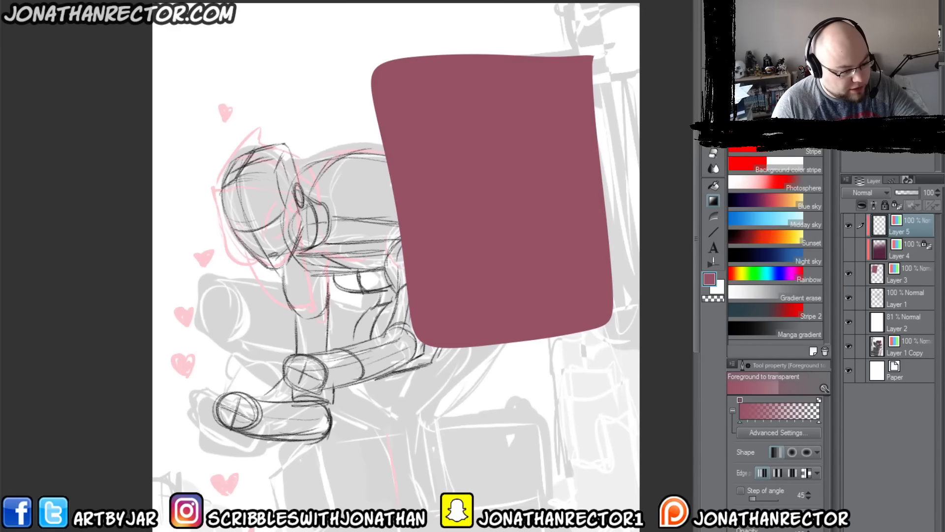
pyautogui.click(854, 89)
pyautogui.click(854, 89)
pyautogui.click(856, 74)
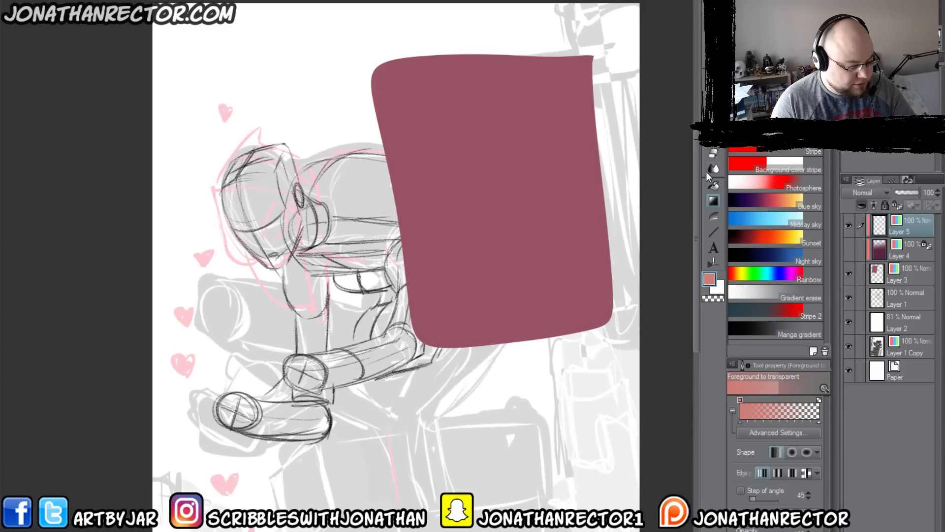
pyautogui.press('m')
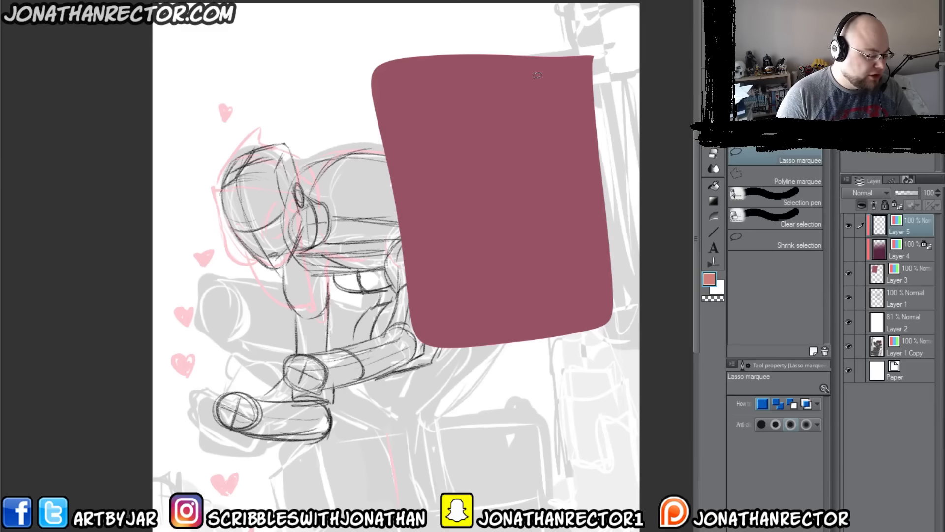
pyautogui.moveTo(587, 67)
pyautogui.mouseDown()
pyautogui.moveTo(602, 305)
pyautogui.moveTo(567, 312)
pyautogui.moveTo(547, 313)
pyautogui.moveTo(529, 210)
pyautogui.moveTo(417, 82)
pyautogui.mouseUp()
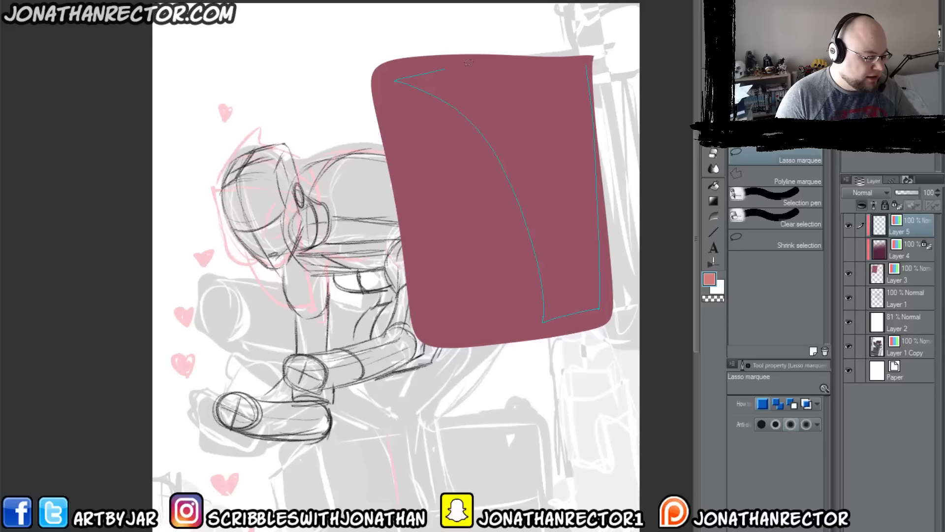
pyautogui.moveTo(468, 62); pyautogui.dragTo(445, 69)
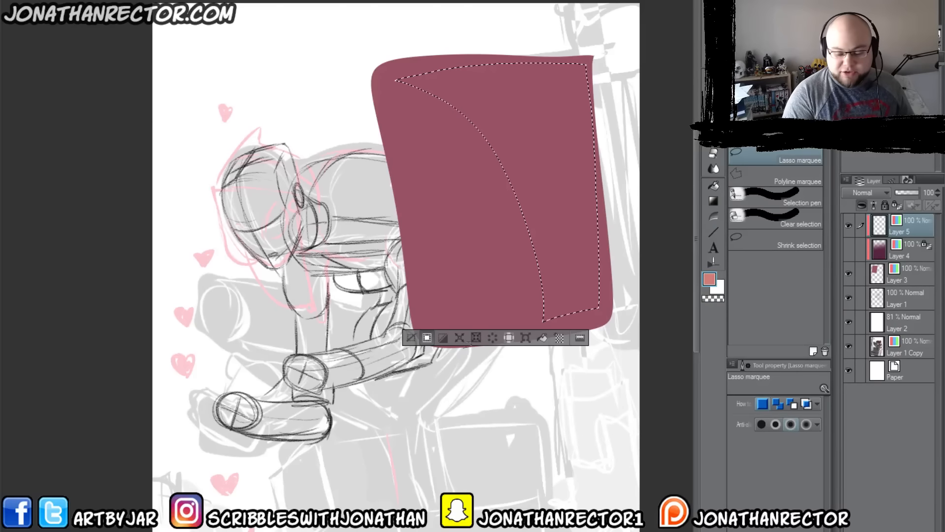
pyautogui.click(713, 168)
pyautogui.moveTo(486, 120)
pyautogui.mouseDown()
pyautogui.moveTo(538, 84)
pyautogui.moveTo(578, 176)
pyautogui.moveTo(428, 134)
pyautogui.mouseUp()
pyautogui.hotkey('ctrl', 'd')
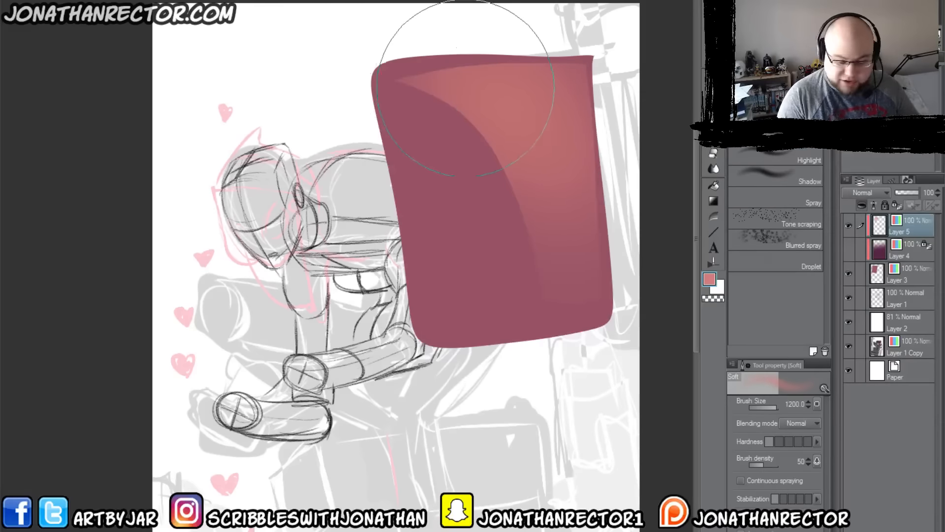
# Step: Lasso a smaller triangular area inside the salmon highlight, airbrush it with light peach, and deselect
pyautogui.press('m')
pyautogui.moveTo(485, 72)
pyautogui.mouseDown()
pyautogui.moveTo(570, 76)
pyautogui.moveTo(548, 174)
pyautogui.moveTo(431, 83)
pyautogui.mouseUp()
pyautogui.click(890, 98)
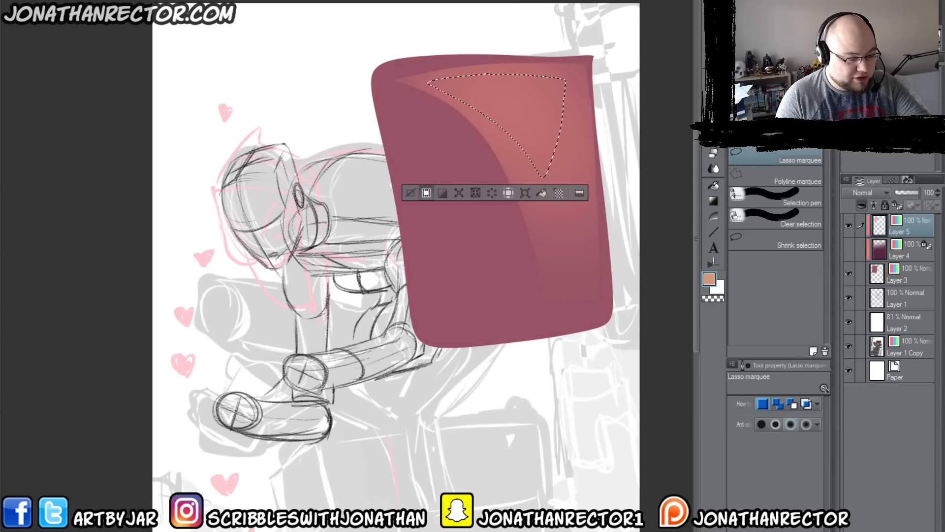
pyautogui.click(886, 78)
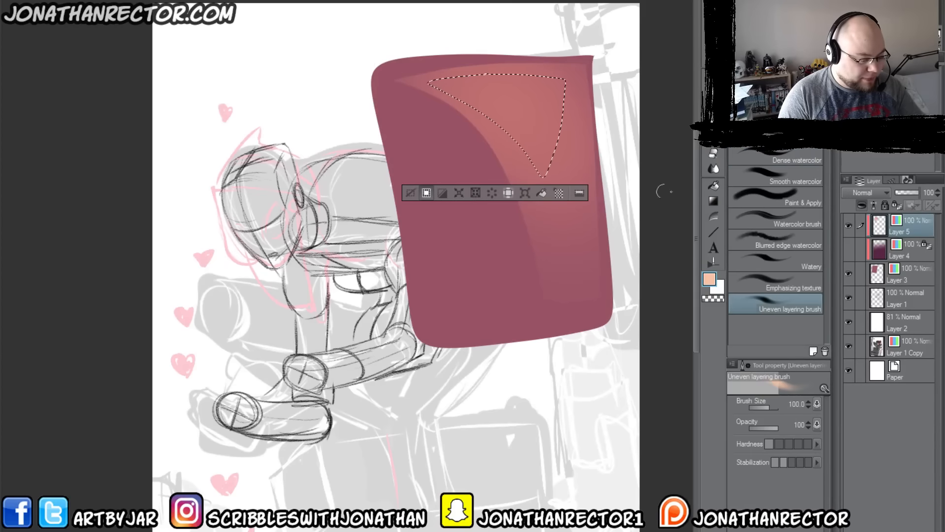
pyautogui.press('b')
pyautogui.moveTo(443, 101)
pyautogui.mouseDown()
pyautogui.moveTo(428, 92)
pyautogui.moveTo(485, 91)
pyautogui.moveTo(475, 101)
pyautogui.moveTo(439, 88)
pyautogui.mouseUp()
pyautogui.hotkey('ctrl', 'd')
# Step: Lasso a thin sliver near the pointed tip of the peach highlight, airbrush it pale cream with Soft at size 250, and deselect
pyautogui.press('m')
pyautogui.press('b')
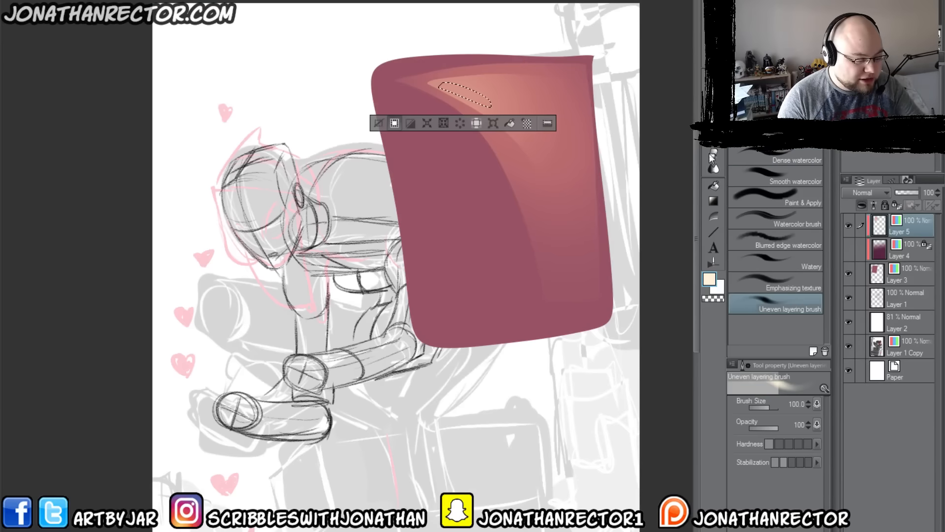
pyautogui.press('g')
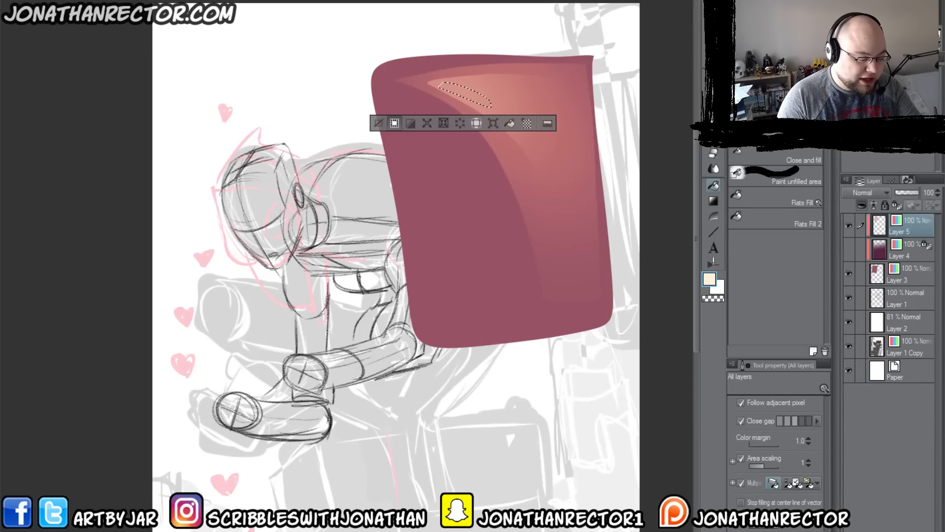
pyautogui.press('b')
pyautogui.press('[')
pyautogui.press('[')
pyautogui.press('[')
pyautogui.press('[')
pyautogui.press('[')
pyautogui.press('[')
pyautogui.press('[')
pyautogui.press('[')
pyautogui.moveTo(467, 91); pyautogui.dragTo(428, 83)
pyautogui.hotkey('ctrl', 'd')
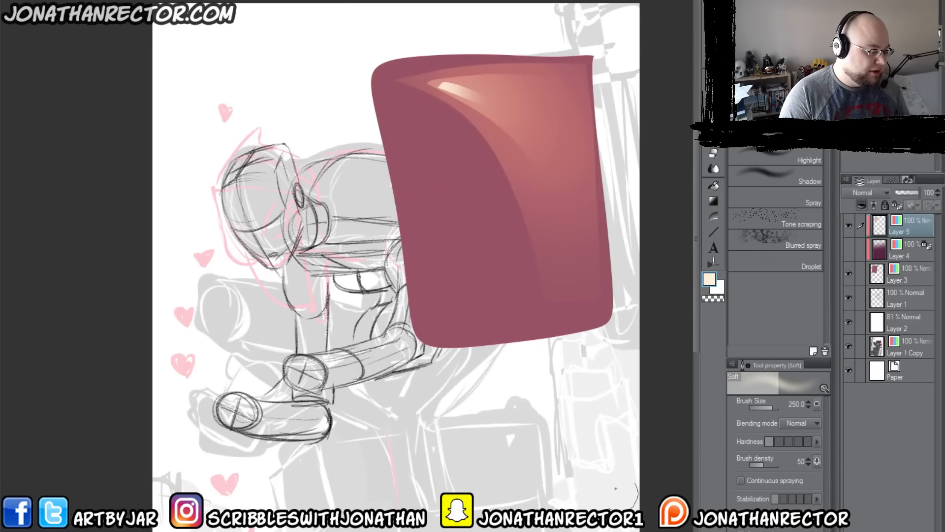
# Step: Show the Layer 4 gradient again and lasso a large curved area over the block's lower-left portion
pyautogui.moveTo(432, 308); pyautogui.dragTo(419, 289)
pyautogui.click(848, 249)
pyautogui.press('m')
pyautogui.moveTo(389, 117); pyautogui.dragTo(390, 119)
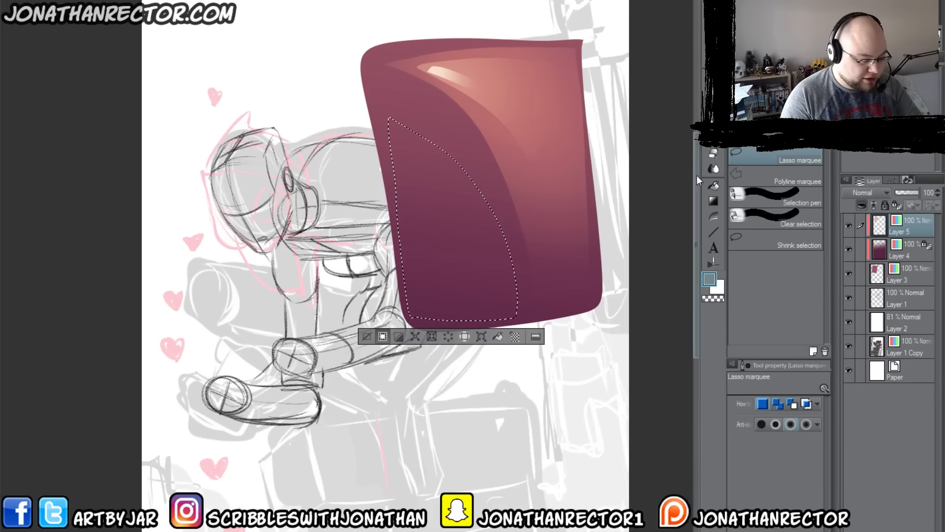
# Step: Shade the lassoed area blue-grey from its lower-left corner with the Soft airbrush at size 1200, and deselect
pyautogui.press('b')
pyautogui.press(']')
pyautogui.press(']')
pyautogui.press(']')
pyautogui.press(']')
pyautogui.press(']')
pyautogui.press(']')
pyautogui.press(']')
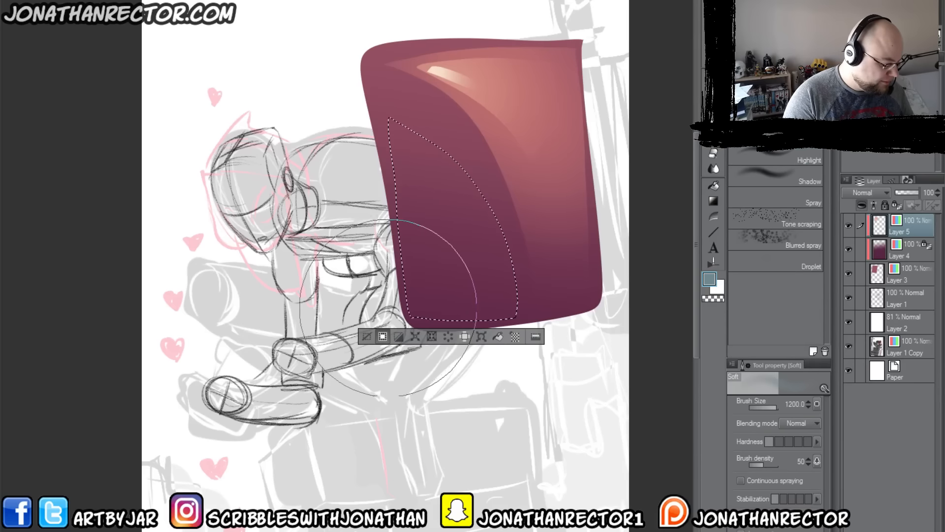
pyautogui.moveTo(397, 326)
pyautogui.mouseDown()
pyautogui.moveTo(425, 331)
pyautogui.moveTo(425, 277)
pyautogui.mouseUp()
pyautogui.hotkey('ctrl', 'd')
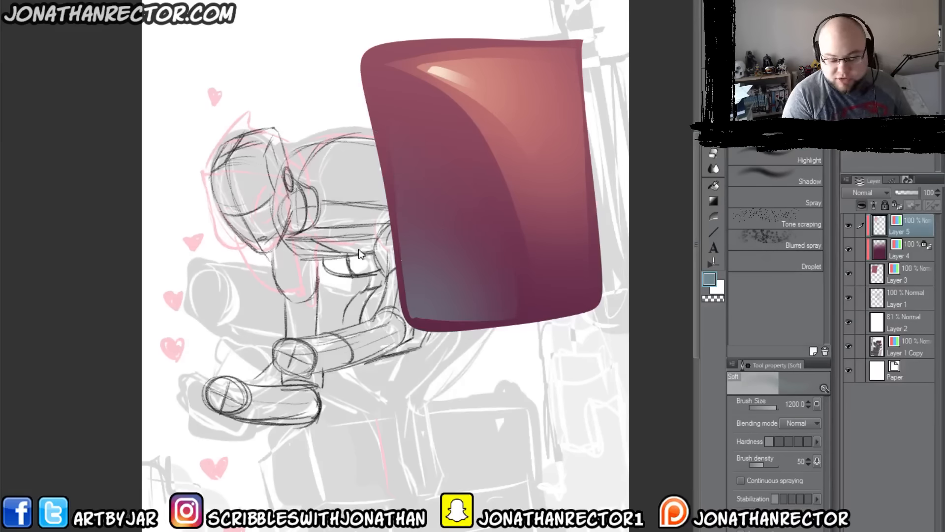
# Step: Delete the sample block's color layers, Layer 3, Layer 4 and Layer 5
pyautogui.moveTo(398, 408); pyautogui.dragTo(358, 374)
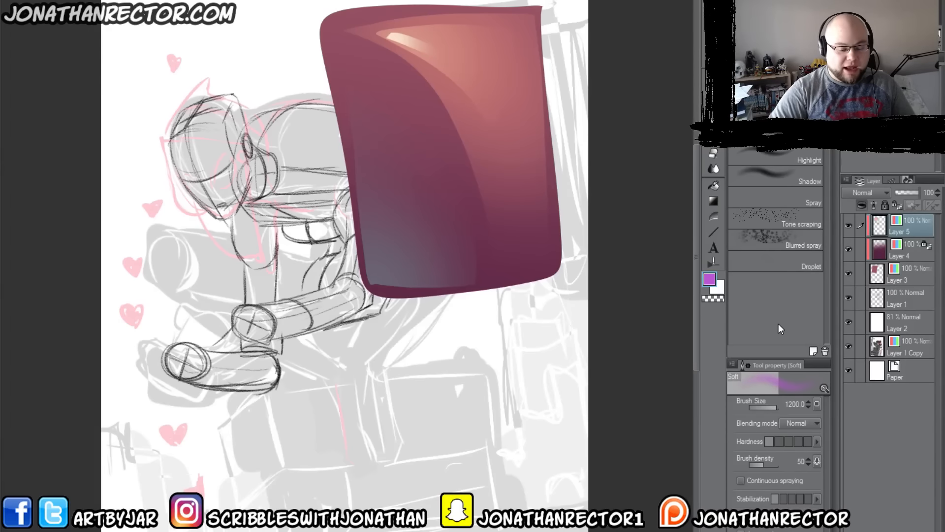
pyautogui.keyDown('shift'); pyautogui.click(905, 276); pyautogui.keyUp('shift')
pyautogui.press('Delete')
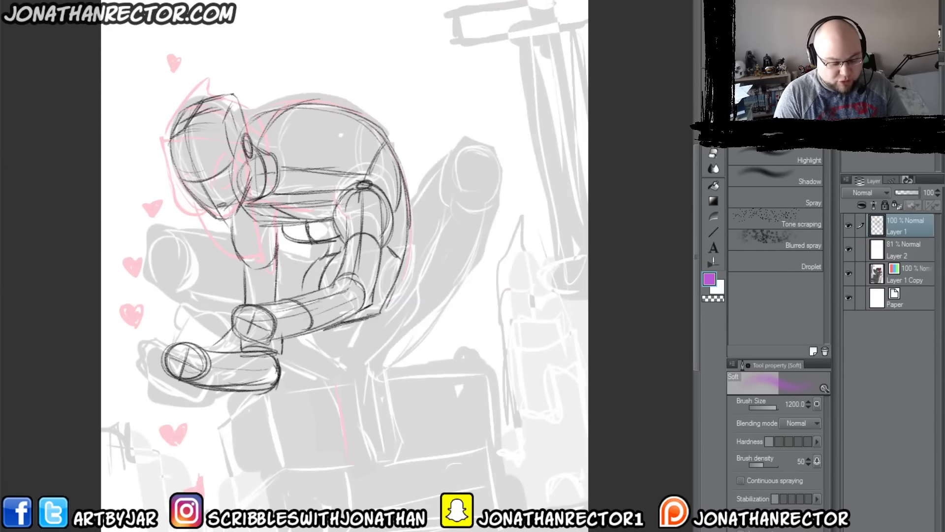
# Step: Sketch a line along the underside of the figure's torso on Layer 1 with the black HB Real Pencil 3
pyautogui.press('p')
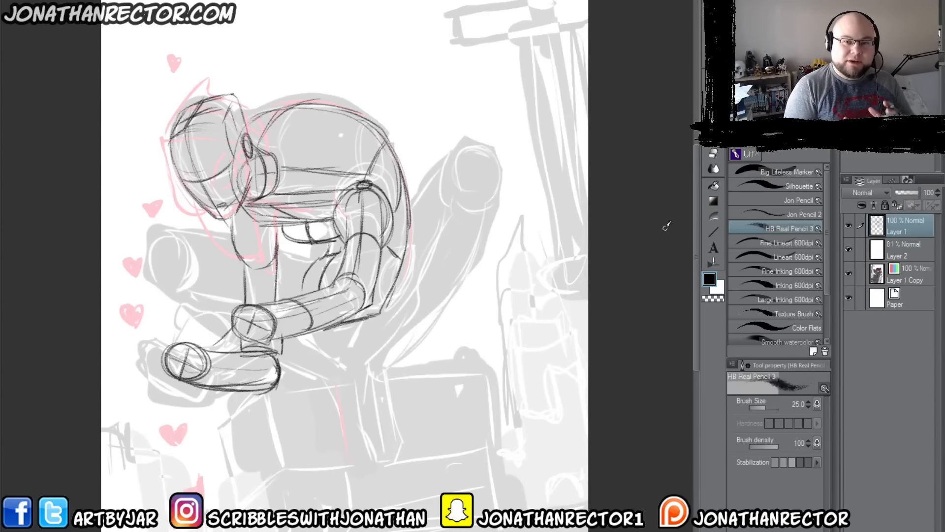
pyautogui.moveTo(421, 415); pyautogui.dragTo(479, 403)
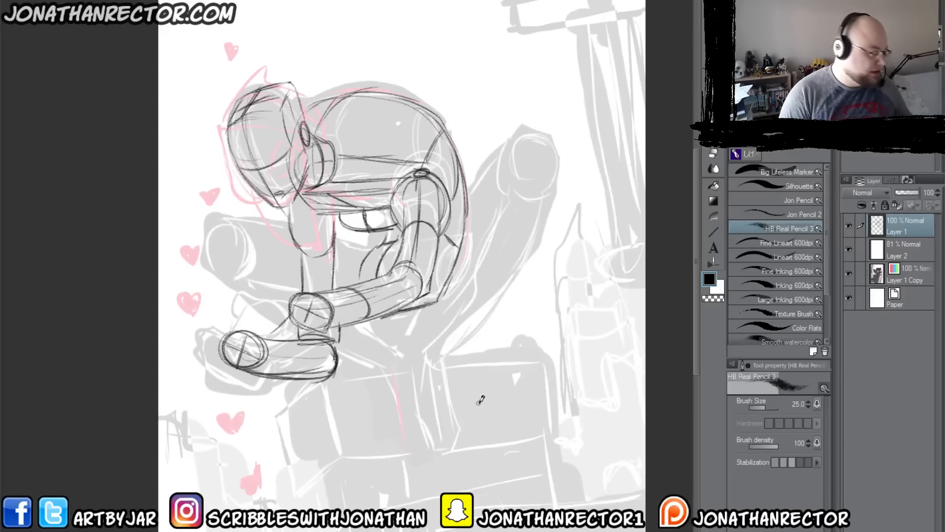
pyautogui.moveTo(249, 325); pyautogui.dragTo(301, 332)
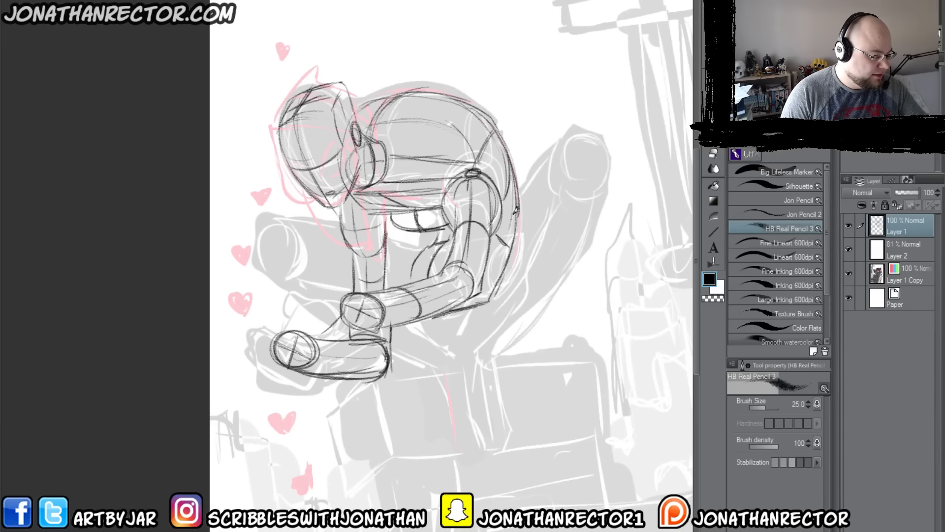
pyautogui.moveTo(466, 206); pyautogui.dragTo(475, 198)
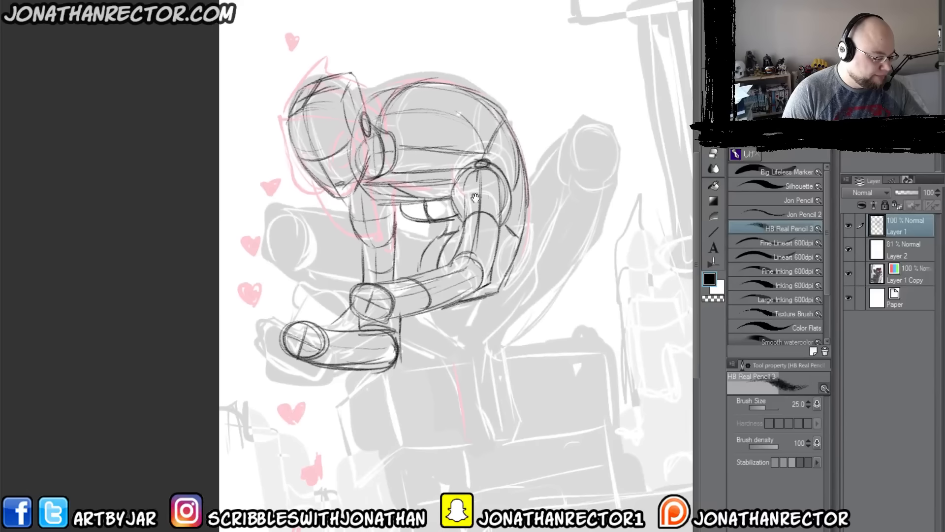
pyautogui.moveTo(516, 289); pyautogui.dragTo(445, 309)
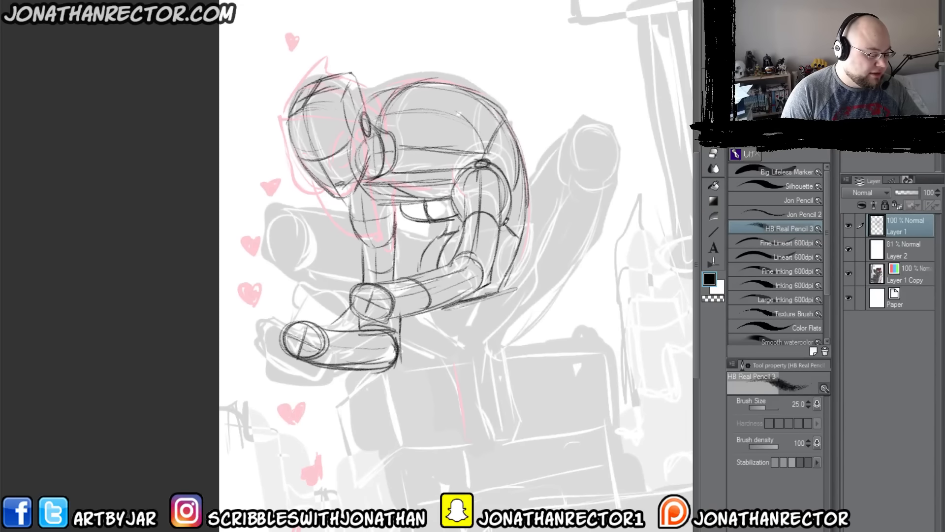
# Step: Sketch the raised limb right of the torso, with a rounded end cap and both side contours running back to the body
pyautogui.moveTo(558, 155)
pyautogui.mouseDown()
pyautogui.moveTo(585, 155)
pyautogui.moveTo(572, 201)
pyautogui.moveTo(572, 140)
pyautogui.moveTo(614, 184)
pyautogui.moveTo(582, 211)
pyautogui.moveTo(571, 140)
pyautogui.mouseUp()
pyautogui.moveTo(612, 179)
pyautogui.mouseDown()
pyautogui.moveTo(569, 206)
pyautogui.moveTo(574, 139)
pyautogui.moveTo(614, 204)
pyautogui.mouseUp()
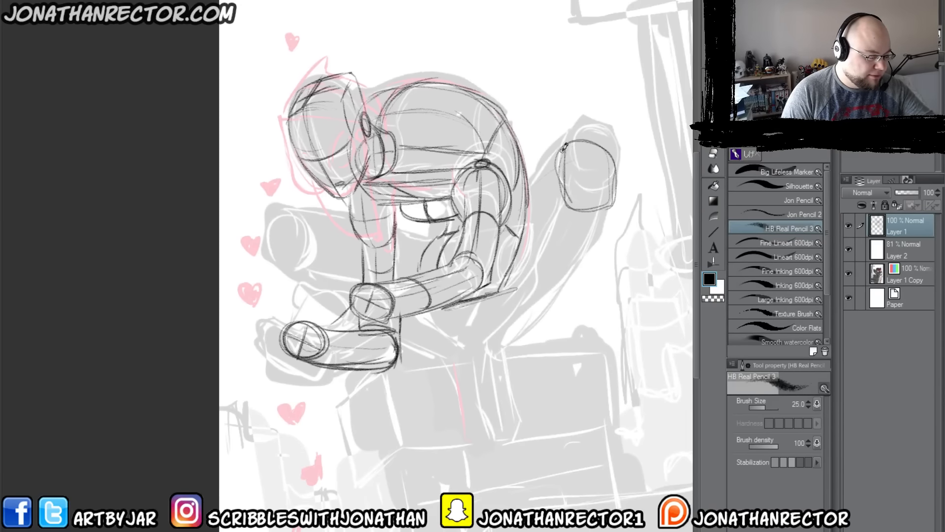
pyautogui.moveTo(556, 154); pyautogui.dragTo(517, 221)
pyautogui.moveTo(613, 204); pyautogui.dragTo(546, 273)
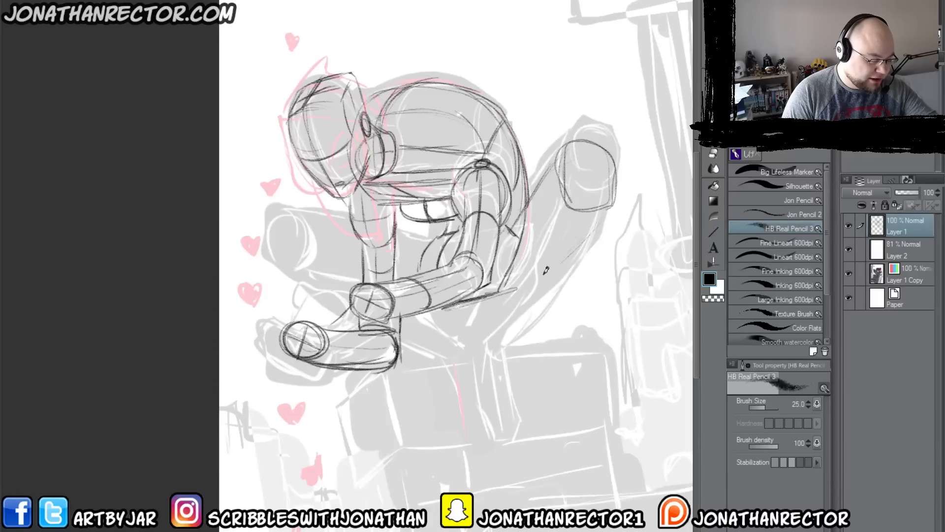
pyautogui.moveTo(585, 236); pyautogui.dragTo(524, 288)
pyautogui.moveTo(561, 257); pyautogui.dragTo(491, 290)
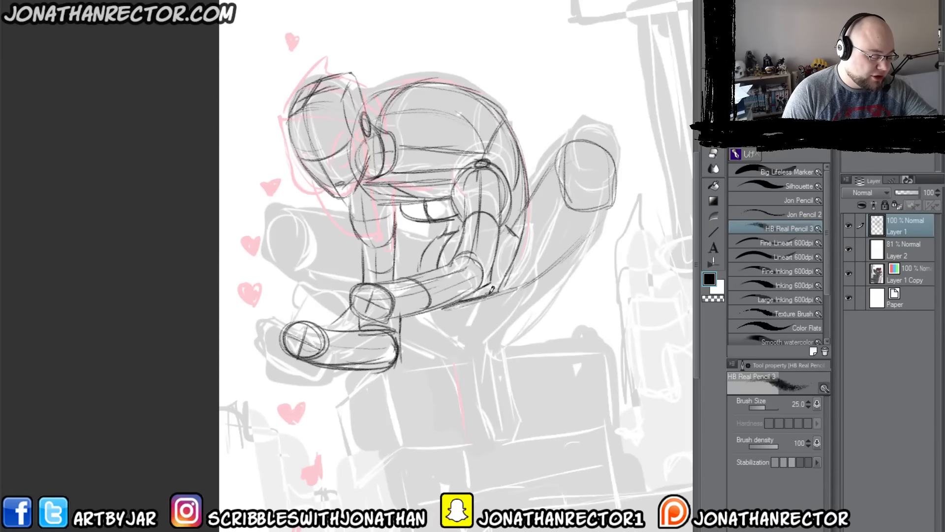
pyautogui.moveTo(600, 219); pyautogui.dragTo(482, 294)
pyautogui.moveTo(556, 166); pyautogui.dragTo(508, 227)
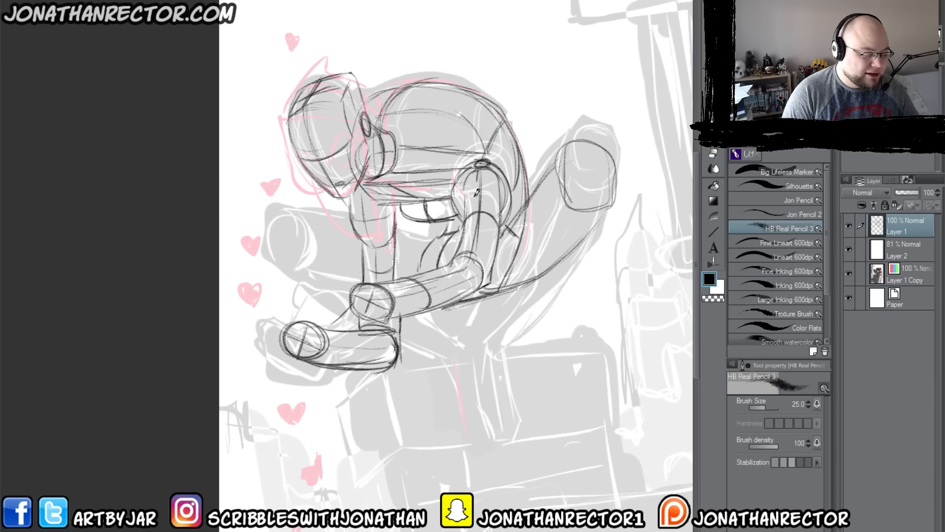
# Step: Add curved cross-contours around the raised right limb and reinforce its joint with the torso
pyautogui.moveTo(531, 198)
pyautogui.mouseDown()
pyautogui.moveTo(557, 235)
pyautogui.moveTo(591, 236)
pyautogui.mouseUp()
pyautogui.moveTo(556, 166)
pyautogui.mouseDown()
pyautogui.moveTo(531, 220)
pyautogui.moveTo(600, 226)
pyautogui.moveTo(591, 234)
pyautogui.mouseUp()
pyautogui.moveTo(538, 179)
pyautogui.mouseDown()
pyautogui.moveTo(583, 142)
pyautogui.moveTo(615, 202)
pyautogui.mouseUp()
pyautogui.moveTo(507, 216)
pyautogui.mouseDown()
pyautogui.moveTo(514, 266)
pyautogui.moveTo(561, 257)
pyautogui.moveTo(544, 268)
pyautogui.moveTo(556, 213)
pyautogui.mouseUp()
pyautogui.moveTo(512, 256)
pyautogui.mouseDown()
pyautogui.moveTo(565, 199)
pyautogui.moveTo(550, 220)
pyautogui.mouseUp()
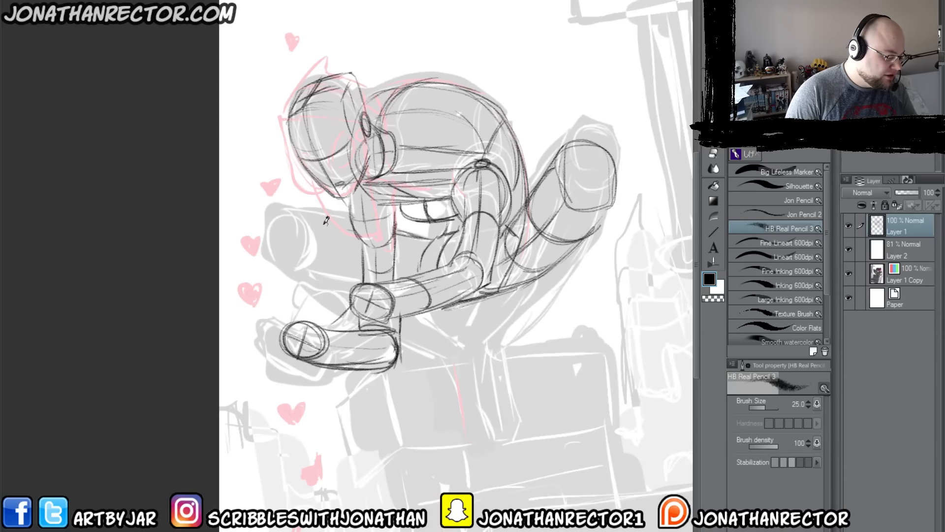
# Step: Rough in the rounded end and curved side of the foreshortened limb left of the torso
pyautogui.moveTo(352, 226)
pyautogui.mouseDown()
pyautogui.moveTo(290, 225)
pyautogui.moveTo(274, 233)
pyautogui.moveTo(271, 256)
pyautogui.mouseUp()
pyautogui.moveTo(310, 223)
pyautogui.mouseDown()
pyautogui.moveTo(340, 251)
pyautogui.moveTo(329, 280)
pyautogui.mouseUp()
pyautogui.moveTo(331, 241); pyautogui.dragTo(325, 281)
pyautogui.moveTo(334, 236)
pyautogui.mouseDown()
pyautogui.moveTo(333, 274)
pyautogui.moveTo(337, 259)
pyautogui.moveTo(326, 278)
pyautogui.mouseUp()
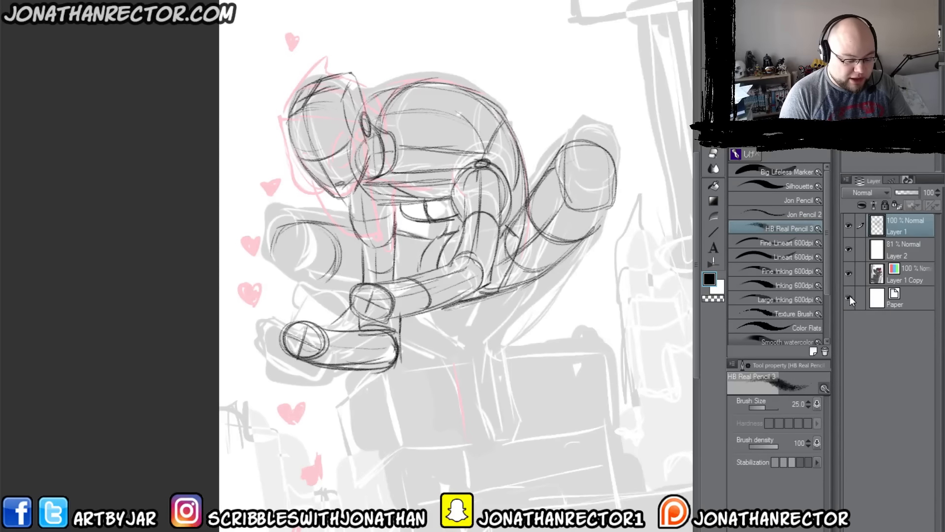
# Step: Hide all layers below Layer 1 to examine the pencil lines on transparency, and show them again
pyautogui.click(849, 266)
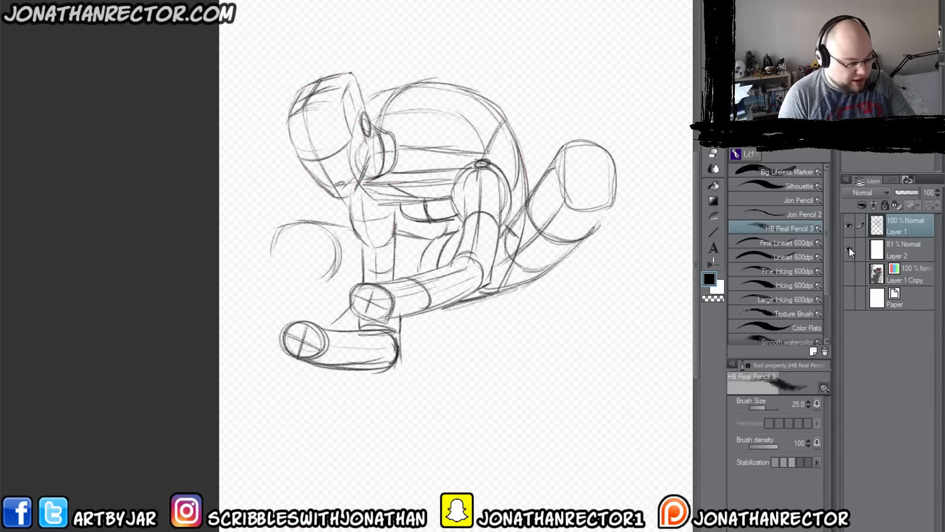
pyautogui.click(849, 248)
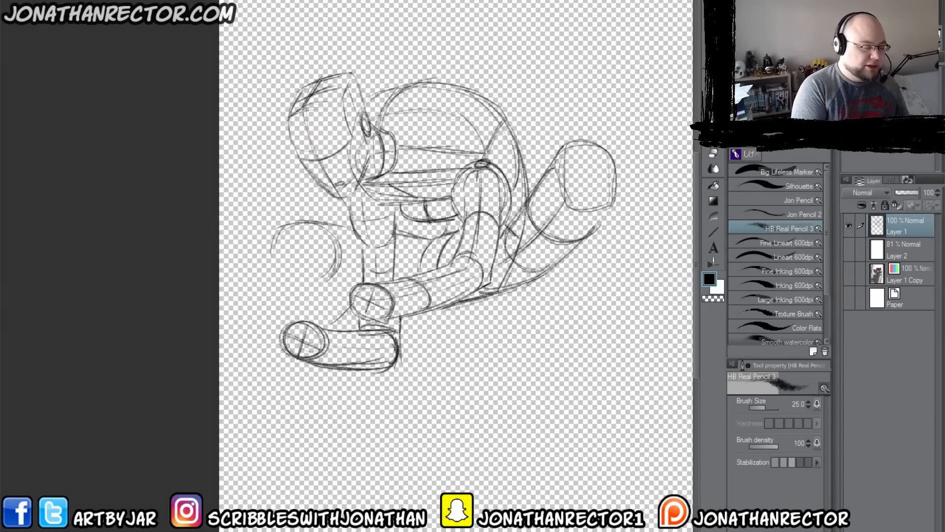
pyautogui.click(35, 1)
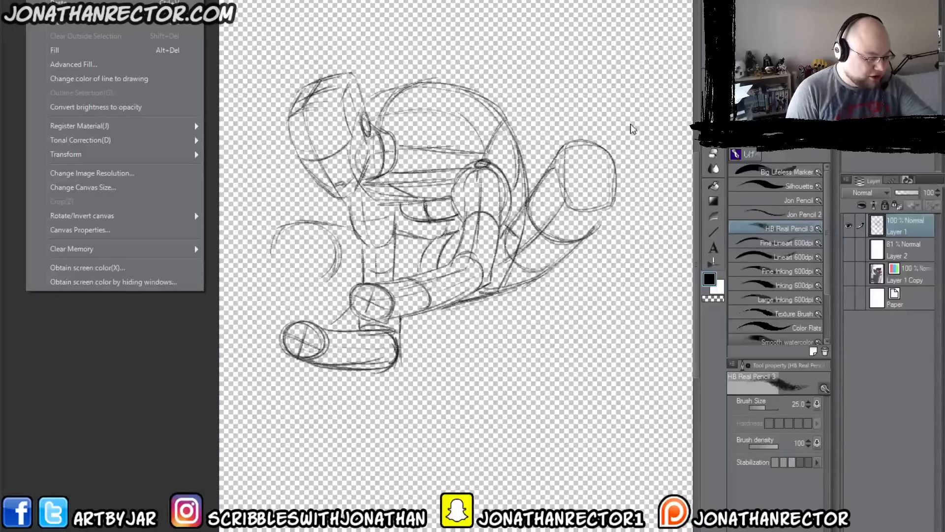
pyautogui.click(147, 367)
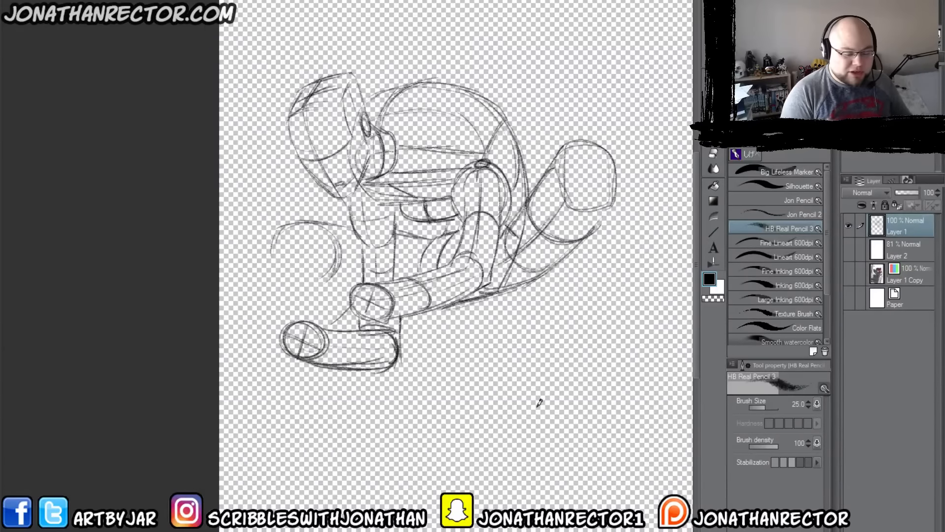
pyautogui.moveTo(847, 247); pyautogui.dragTo(846, 330)
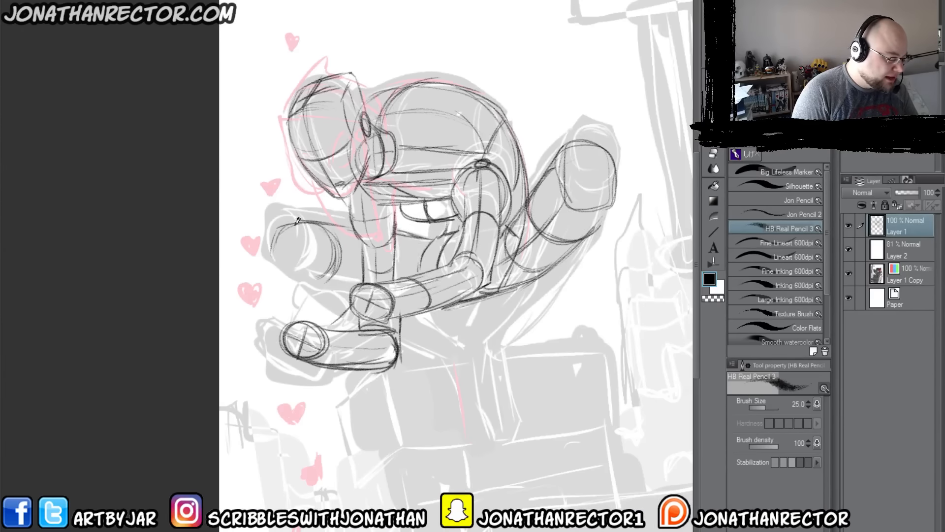
# Step: Complete the left limb with an end ellipse, crosshair guides, and contour curves continuing behind the hanging arm
pyautogui.moveTo(295, 224)
pyautogui.mouseDown()
pyautogui.moveTo(287, 268)
pyautogui.moveTo(321, 281)
pyautogui.moveTo(328, 260)
pyautogui.mouseUp()
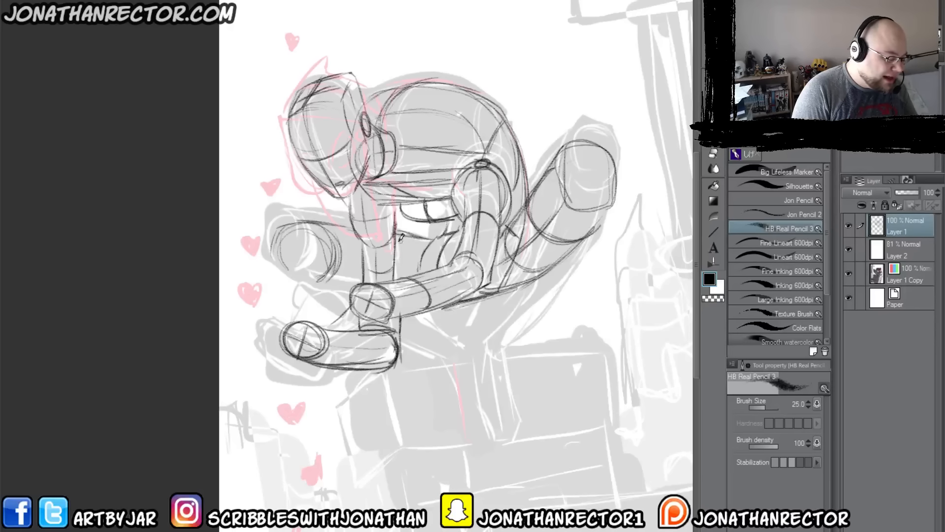
pyautogui.moveTo(424, 239)
pyautogui.mouseDown()
pyautogui.moveTo(428, 268)
pyautogui.moveTo(428, 243)
pyautogui.moveTo(422, 273)
pyautogui.mouseUp()
pyautogui.moveTo(427, 239)
pyautogui.mouseDown()
pyautogui.moveTo(432, 260)
pyautogui.moveTo(419, 261)
pyautogui.mouseUp()
pyautogui.moveTo(321, 237); pyautogui.dragTo(315, 284)
pyautogui.moveTo(273, 241); pyautogui.dragTo(292, 286)
pyautogui.moveTo(293, 228); pyautogui.dragTo(315, 282)
pyautogui.moveTo(281, 264); pyautogui.dragTo(336, 256)
pyautogui.moveTo(336, 227); pyautogui.dragTo(344, 280)
pyautogui.moveTo(340, 260); pyautogui.dragTo(360, 260)
pyautogui.moveTo(399, 261); pyautogui.dragTo(428, 261)
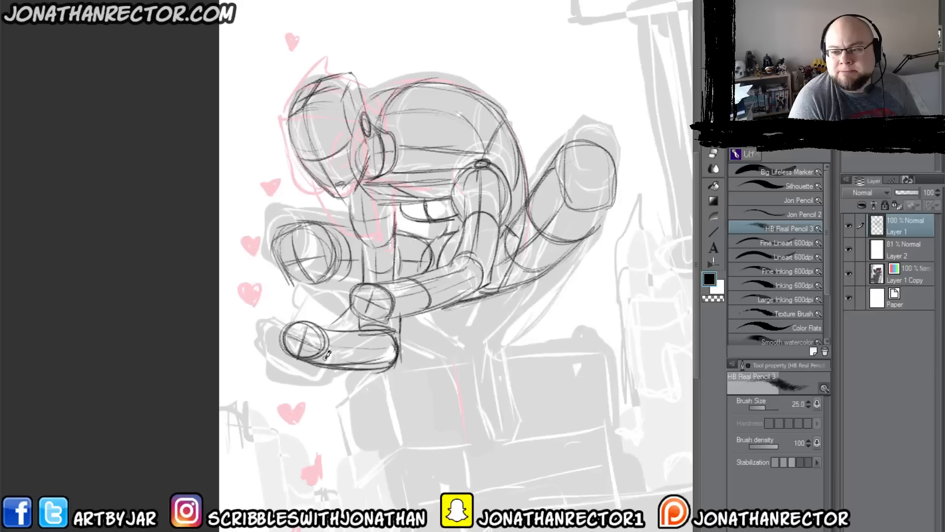
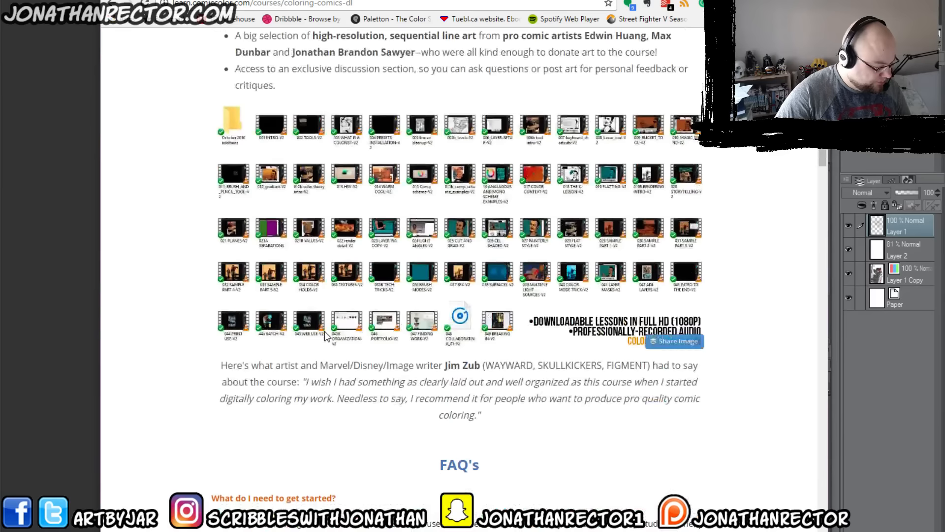
# Step: Read the comic coloring course's FAQ answers, highlighting the Clip Studio compatibility note and the statement that the concepts apply beyond comics
pyautogui.scroll(-5, 257, 372)
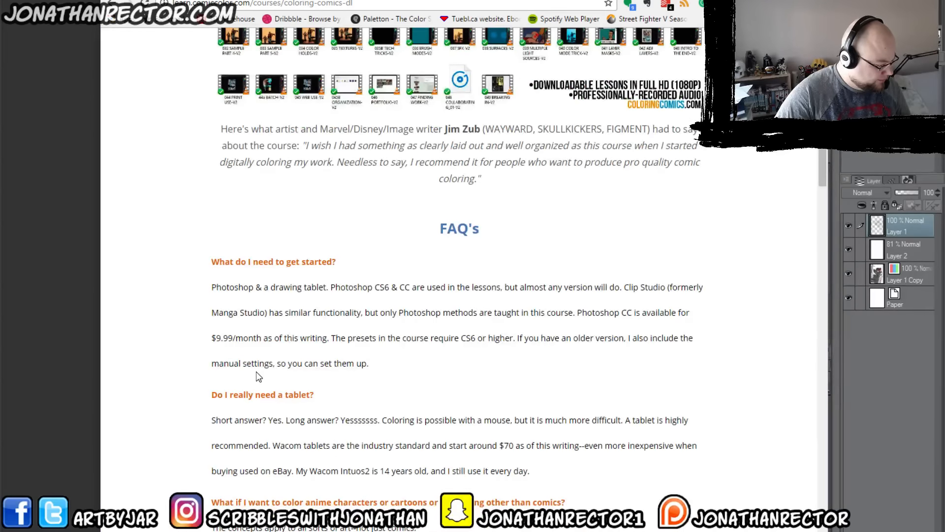
pyautogui.scroll(-1, 256, 372)
pyautogui.scroll(-1, 255, 372)
pyautogui.moveTo(624, 228); pyautogui.dragTo(267, 254)
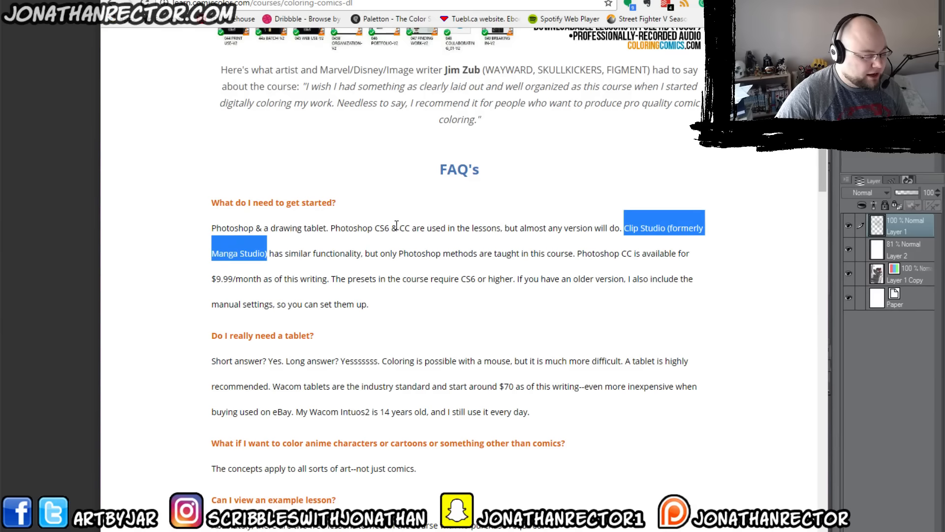
pyautogui.click(367, 251)
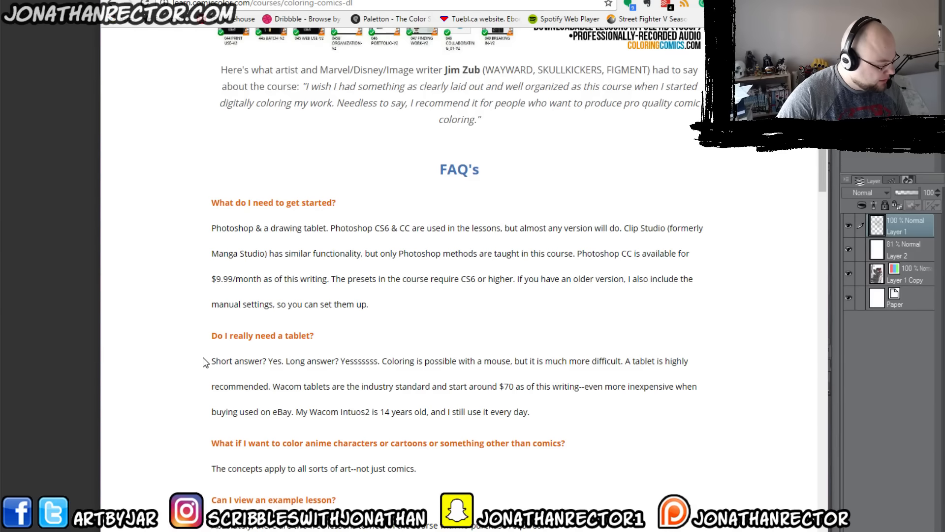
pyautogui.scroll(-5, 206, 363)
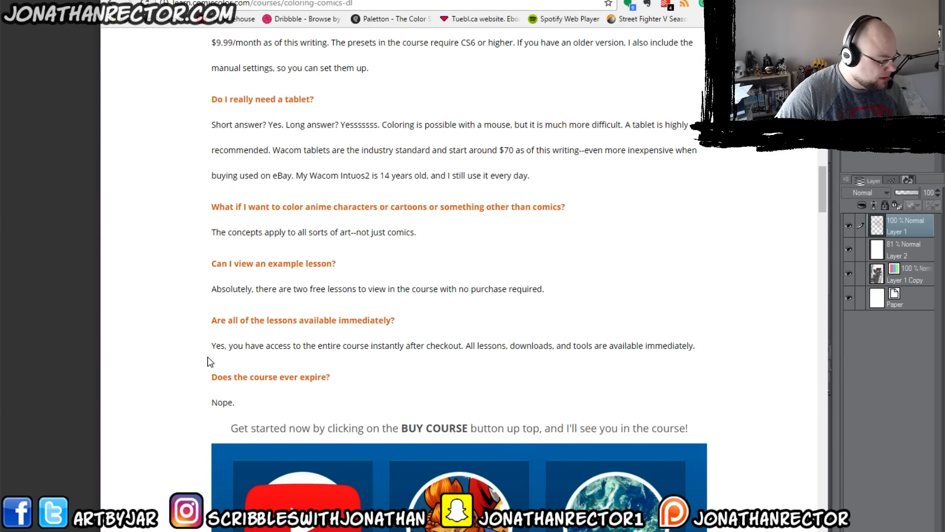
pyautogui.moveTo(227, 236); pyautogui.dragTo(488, 237)
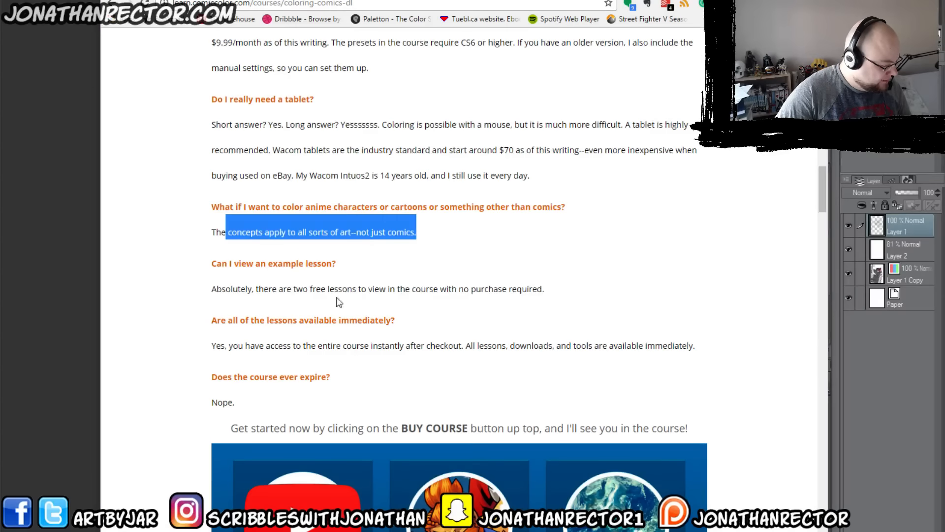
pyautogui.click(407, 291)
pyautogui.scroll(-5, 407, 292)
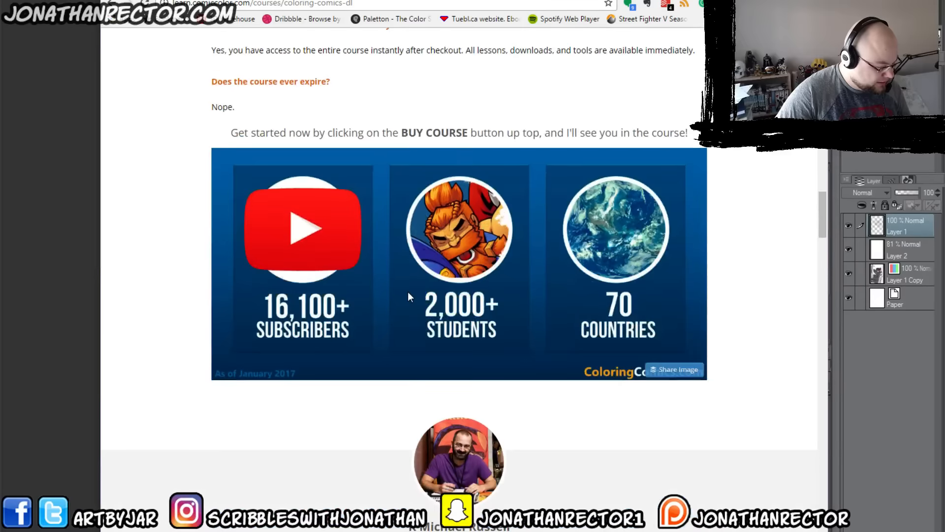
pyautogui.scroll(1, 408, 291)
pyautogui.scroll(4, 408, 291)
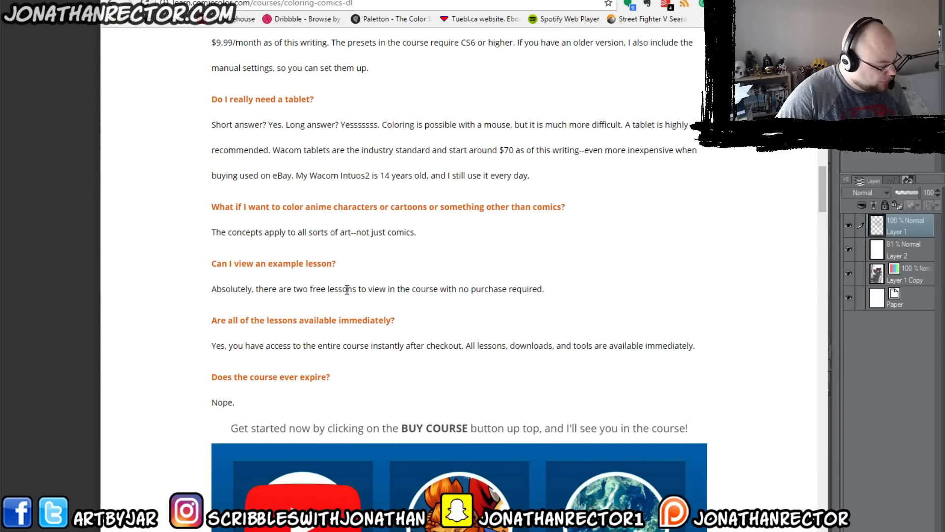
# Step: Open the course syllabus PDF, skim its lesson outline, and return to the course page
pyautogui.scroll(5, 376, 300)
pyautogui.click(358, 324)
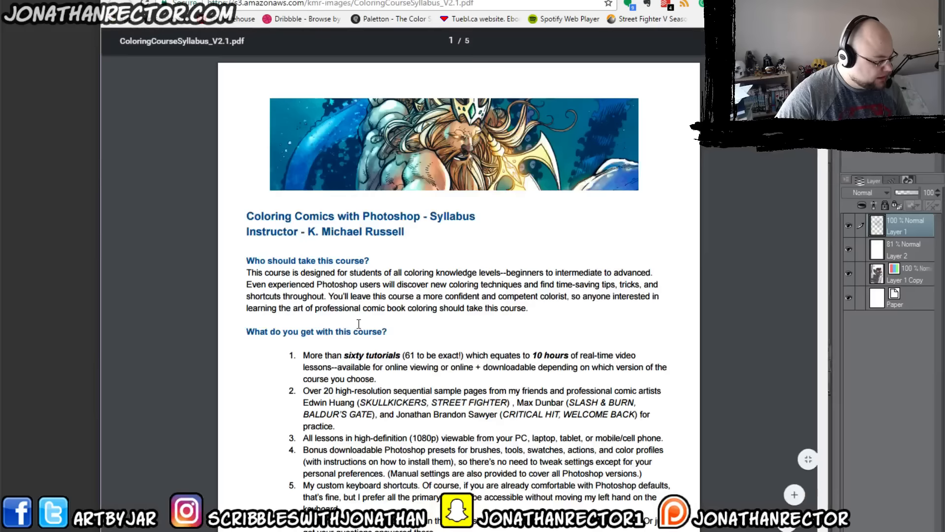
pyautogui.scroll(-6, 359, 325)
pyautogui.scroll(-12, 359, 325)
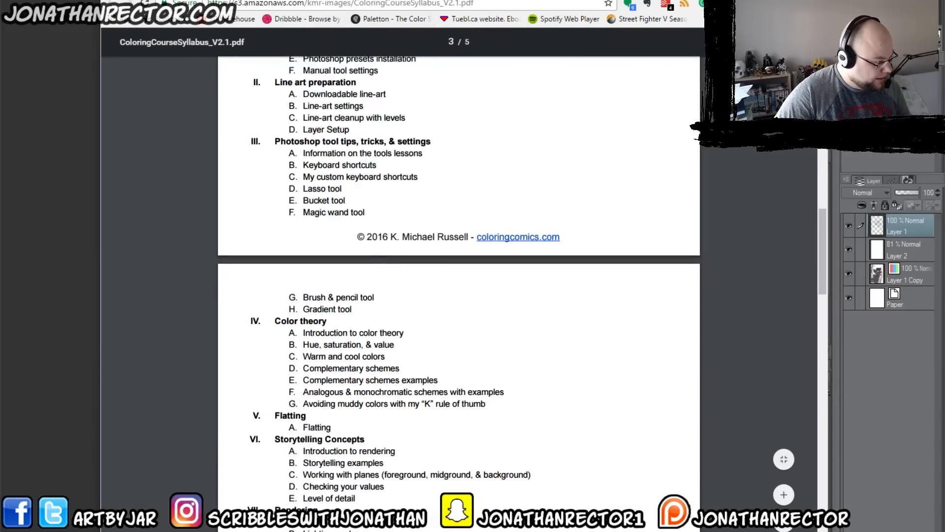
pyautogui.hotkey('alt', 'Left')
# Step: Examine the Course Curriculum from Getting Started through Color theory, highlighting "When red is not red!" in the color context lesson
pyautogui.scroll(5, 527, 291)
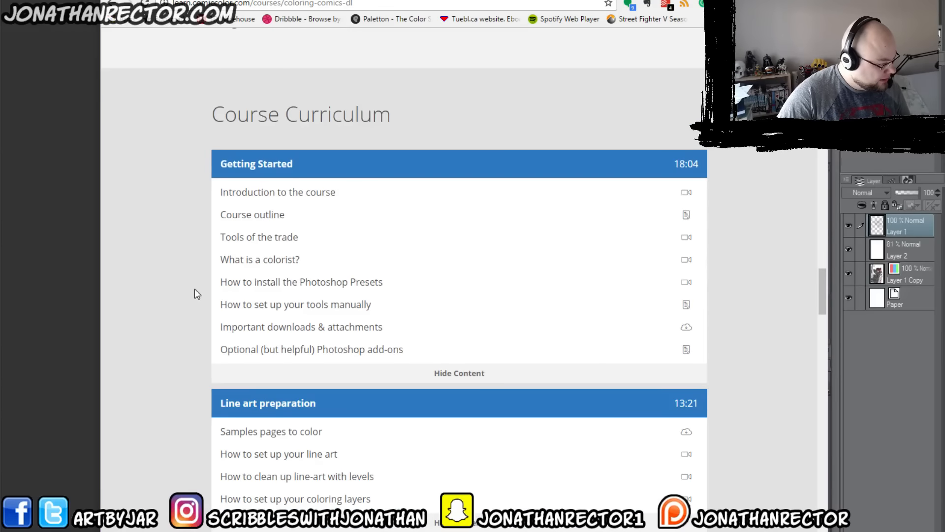
pyautogui.scroll(-5, 219, 344)
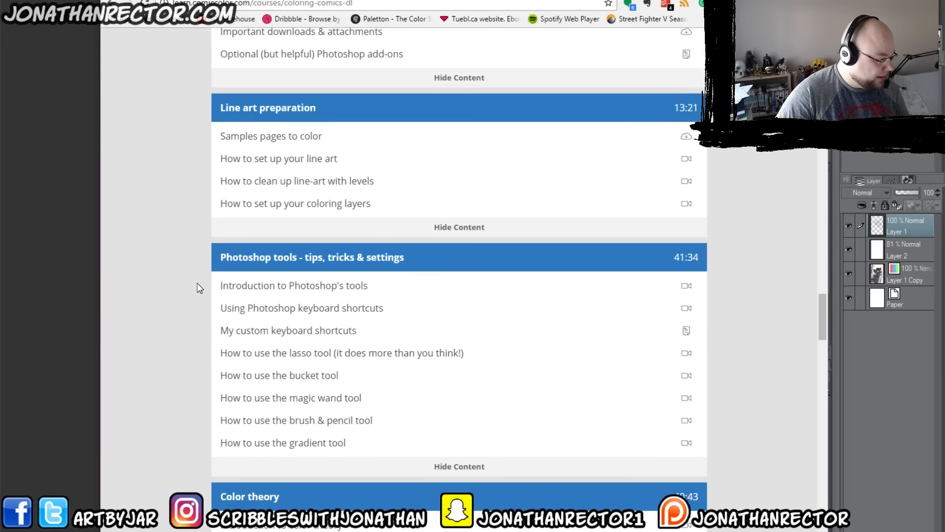
pyautogui.scroll(-2, 213, 276)
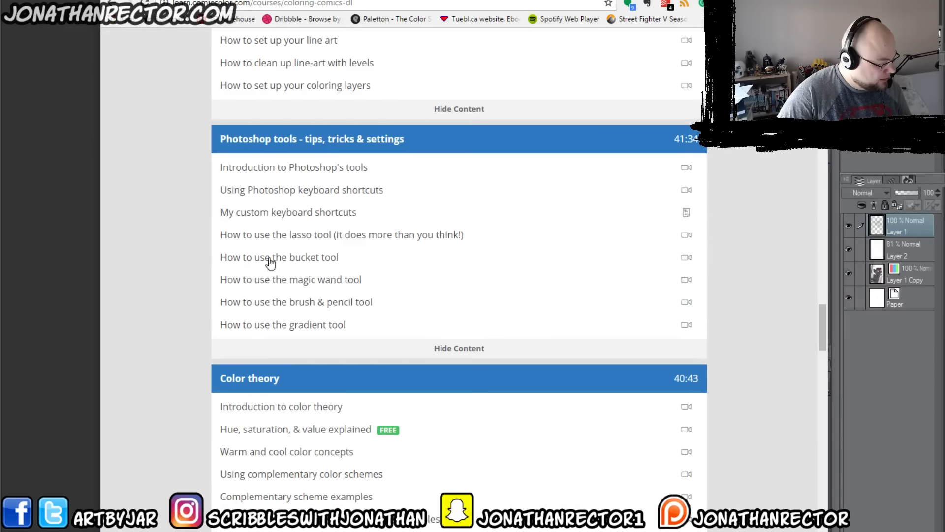
pyautogui.scroll(-3, 170, 309)
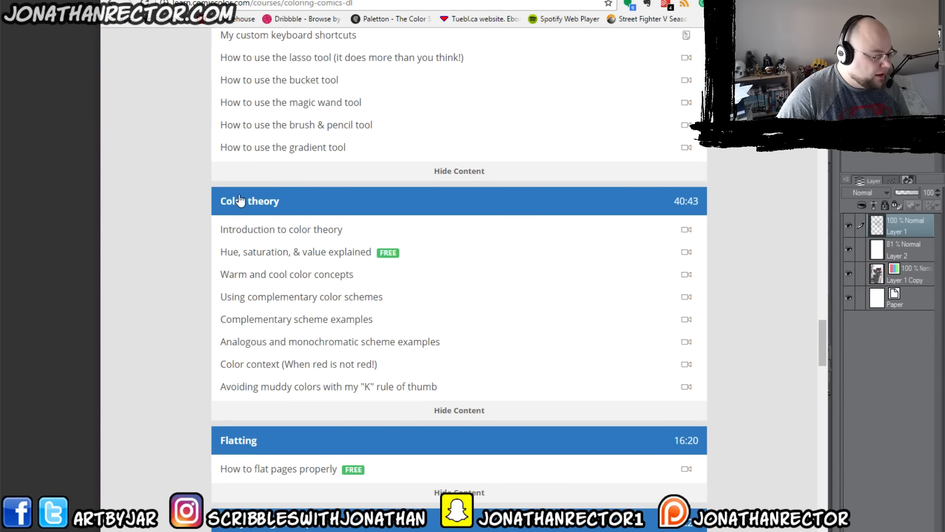
pyautogui.scroll(7, 220, 211)
pyautogui.scroll(-6, 221, 211)
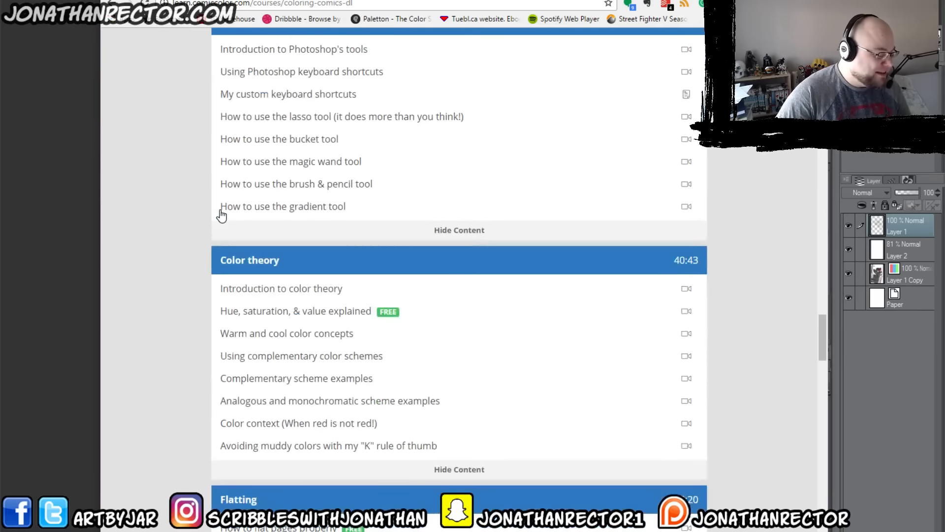
pyautogui.scroll(-1, 221, 215)
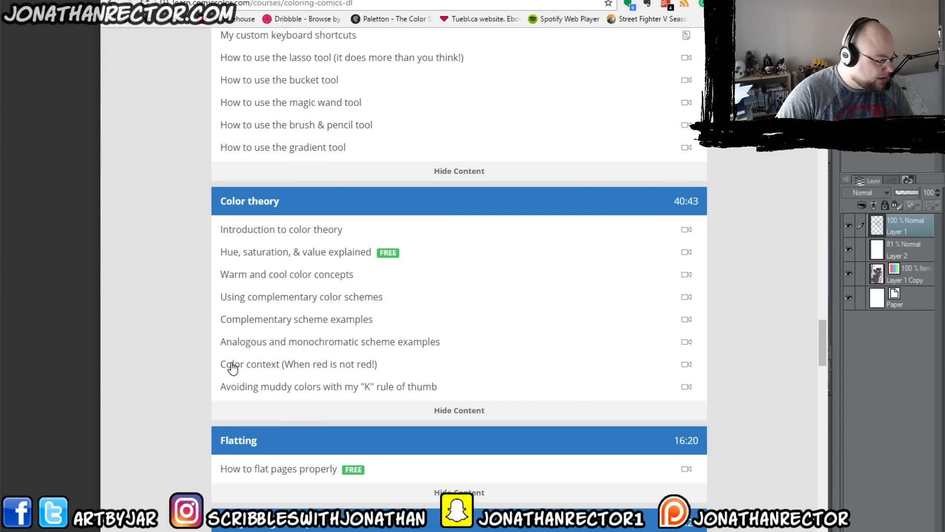
pyautogui.moveTo(285, 364); pyautogui.dragTo(384, 368)
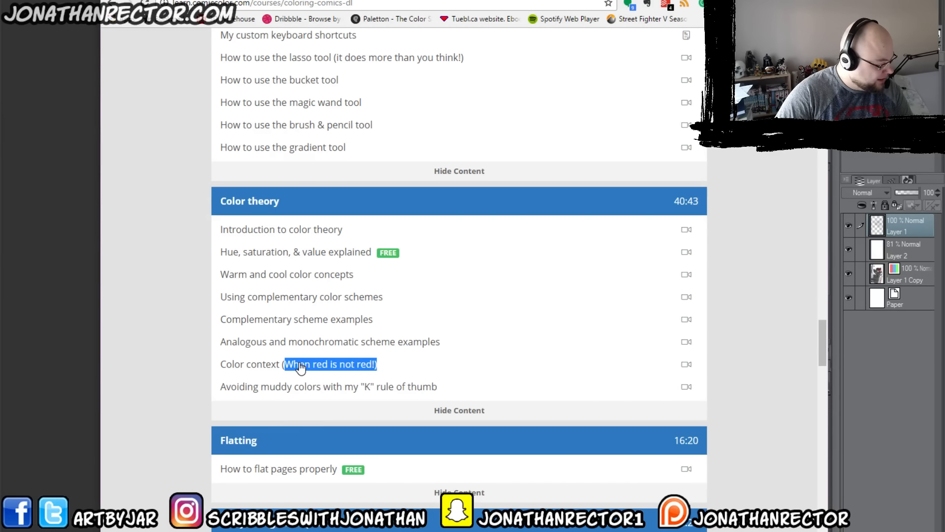
pyautogui.click(285, 334)
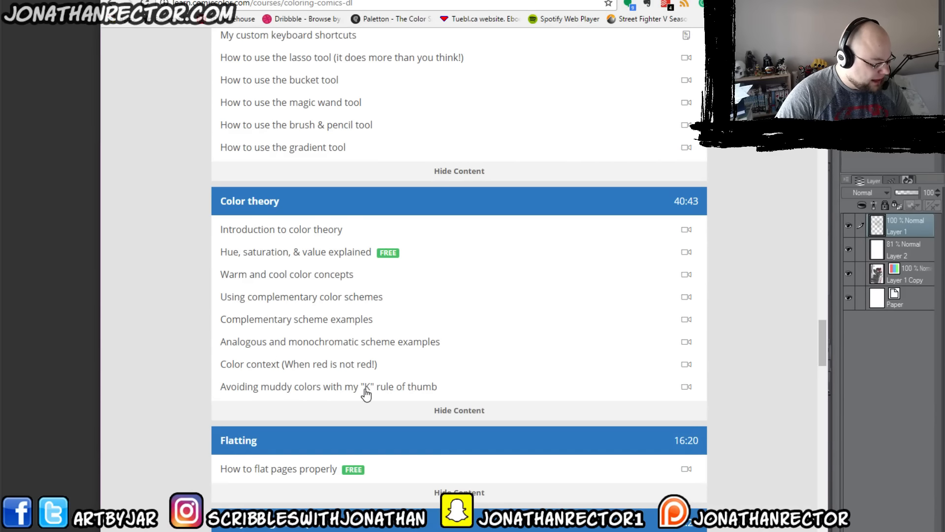
# Step: Examine the remaining curriculum sections from Flatting through the Bonus video tutorials
pyautogui.scroll(-2, 180, 380)
pyautogui.scroll(-3, 180, 380)
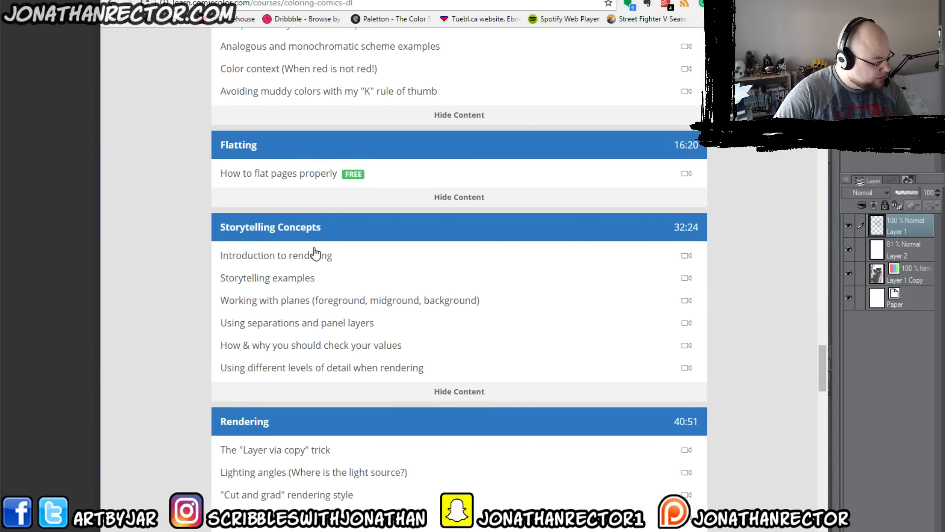
pyautogui.scroll(-3, 353, 323)
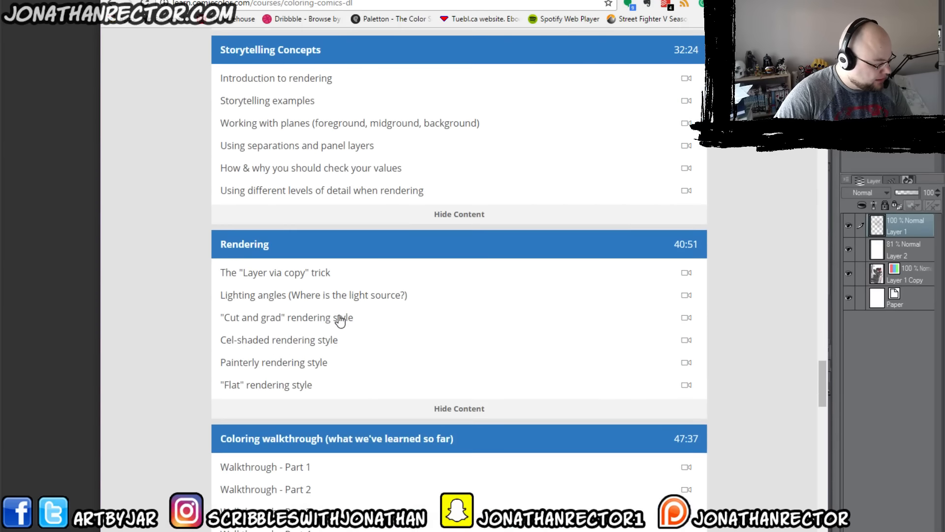
pyautogui.scroll(-2, 291, 364)
pyautogui.scroll(-3, 294, 364)
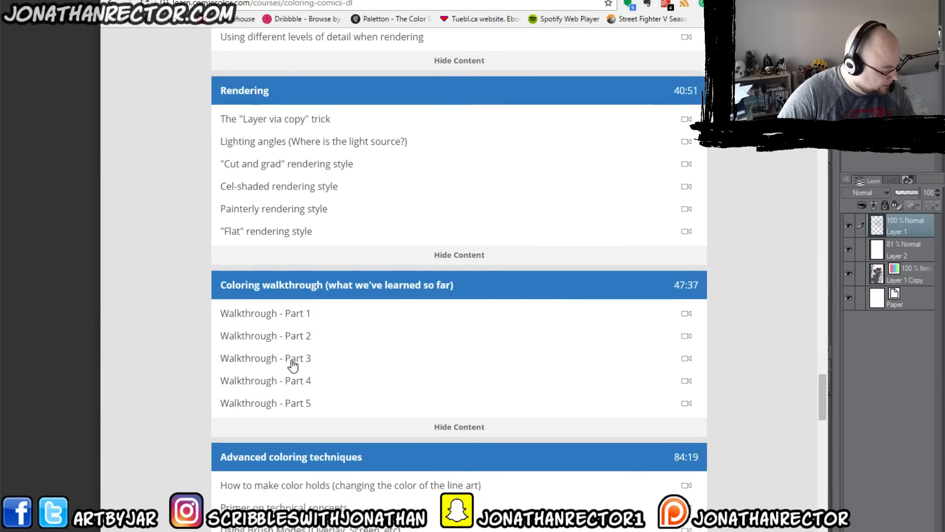
pyautogui.scroll(-12, 200, 361)
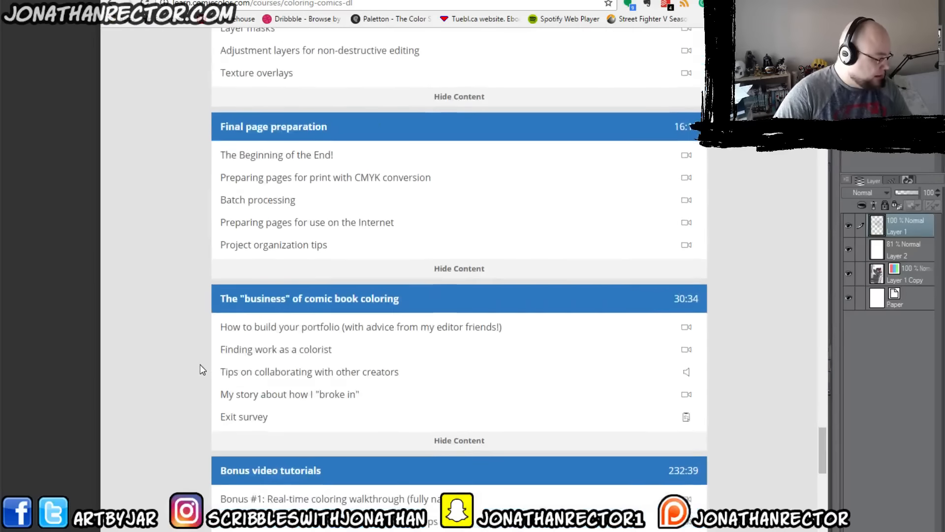
pyautogui.scroll(-5, 200, 369)
# Step: View the course's free trial sign-up form and return to the course page
pyautogui.scroll(8, 175, 348)
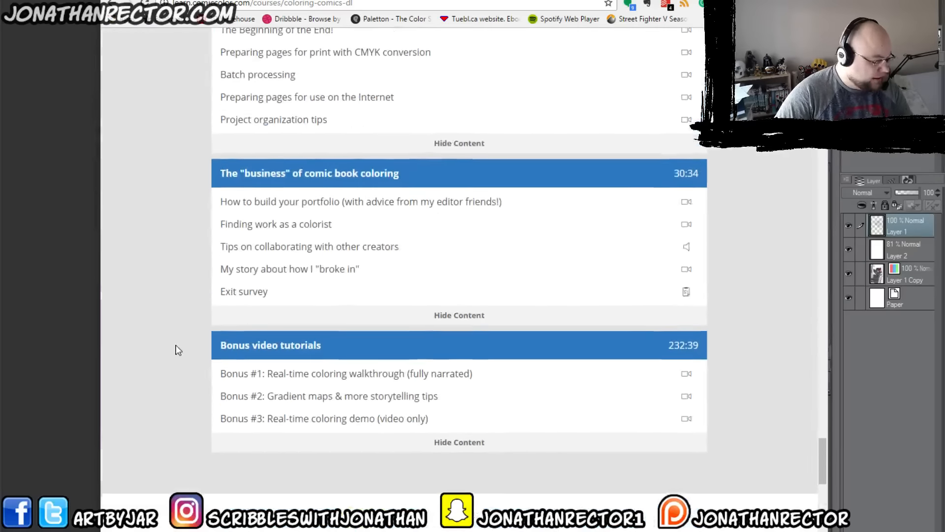
pyautogui.scroll(10, 161, 341)
pyautogui.scroll(20, 162, 341)
pyautogui.click(412, 240)
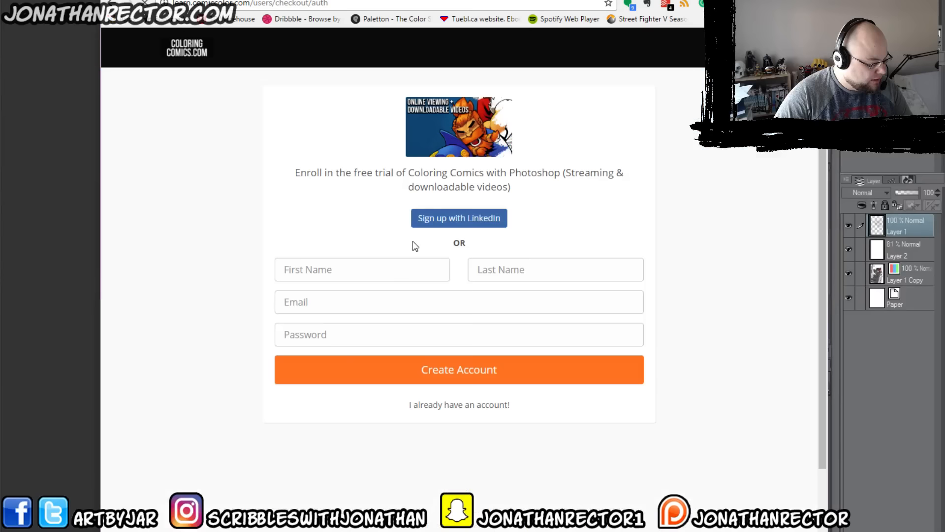
pyautogui.click(114, 4)
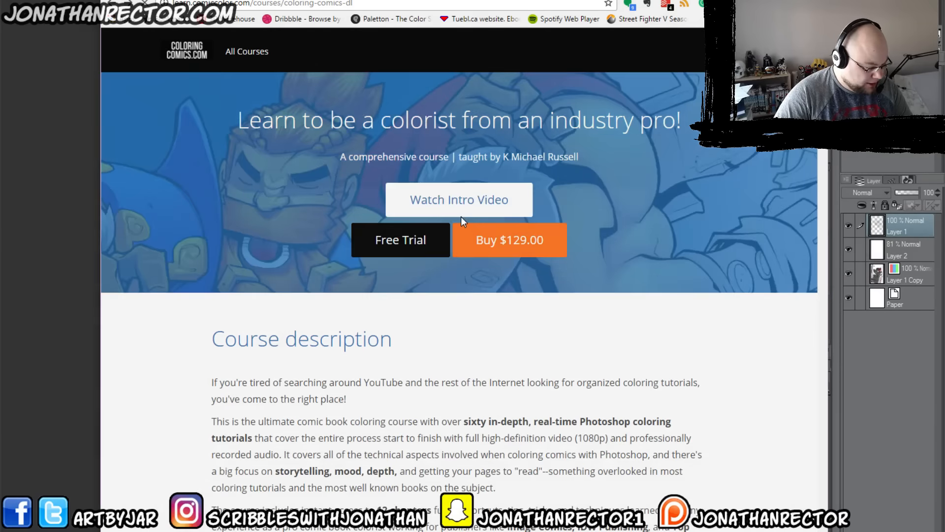
# Step: Play the course's intro video, skip ahead through it to near the end, and close it
pyautogui.click(461, 216)
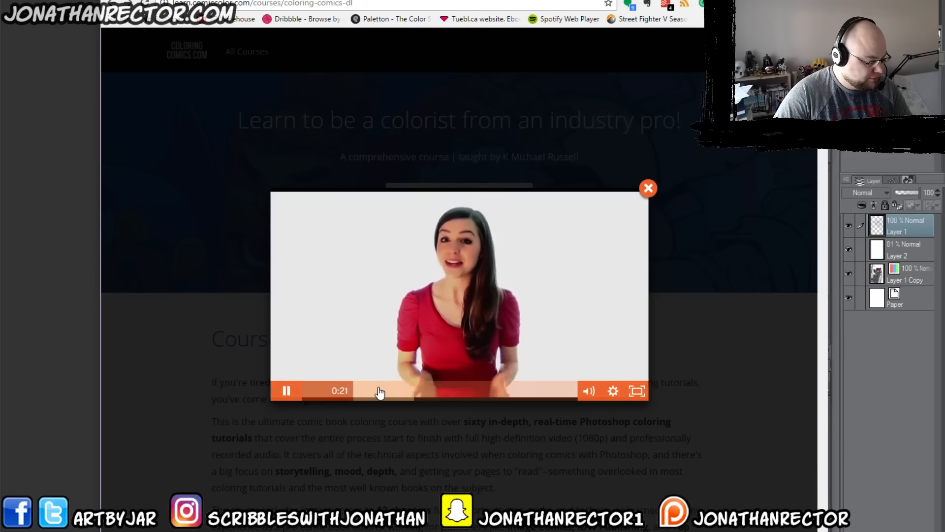
pyautogui.click(381, 391)
pyautogui.moveTo(380, 391); pyautogui.dragTo(419, 396)
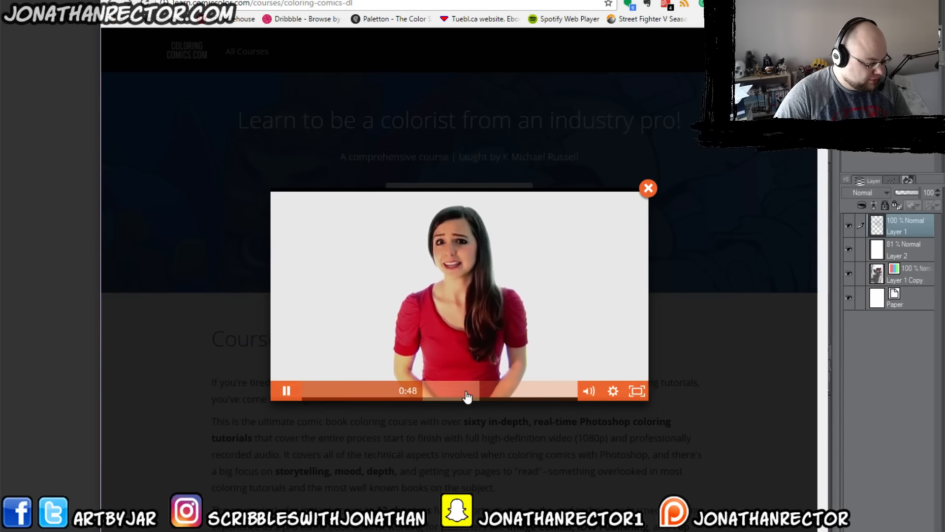
pyautogui.click(565, 394)
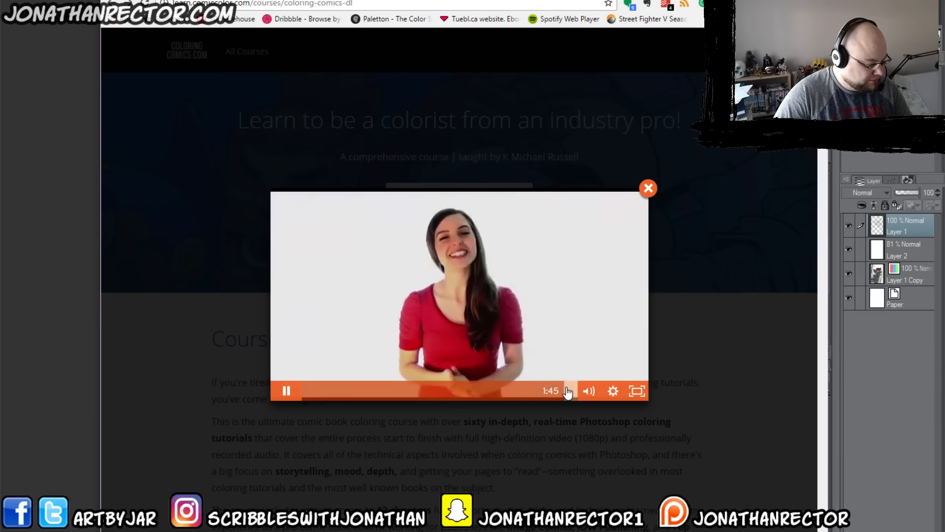
pyautogui.click(647, 188)
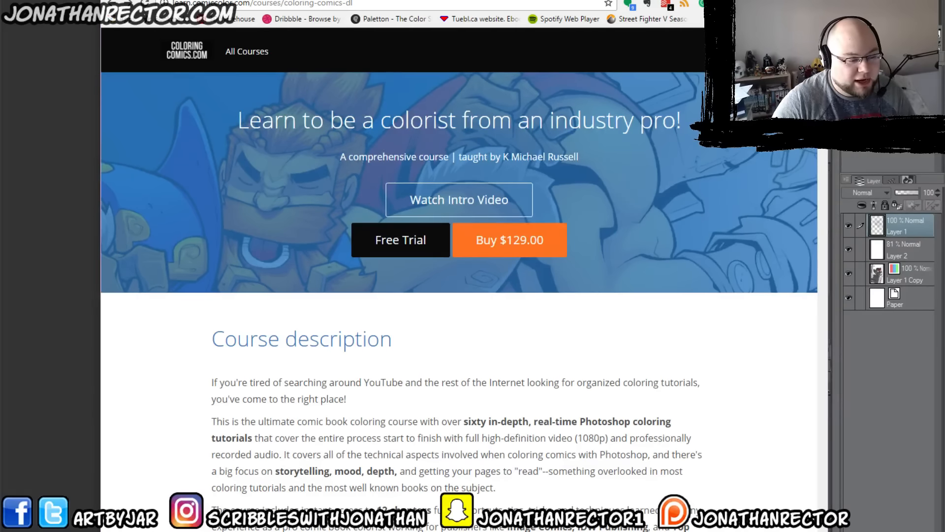
# Step: Switch back to Clip Studio Paint and sketch the tapered lower segment folding down from the end of the raised right limb
pyautogui.click(841, 311)
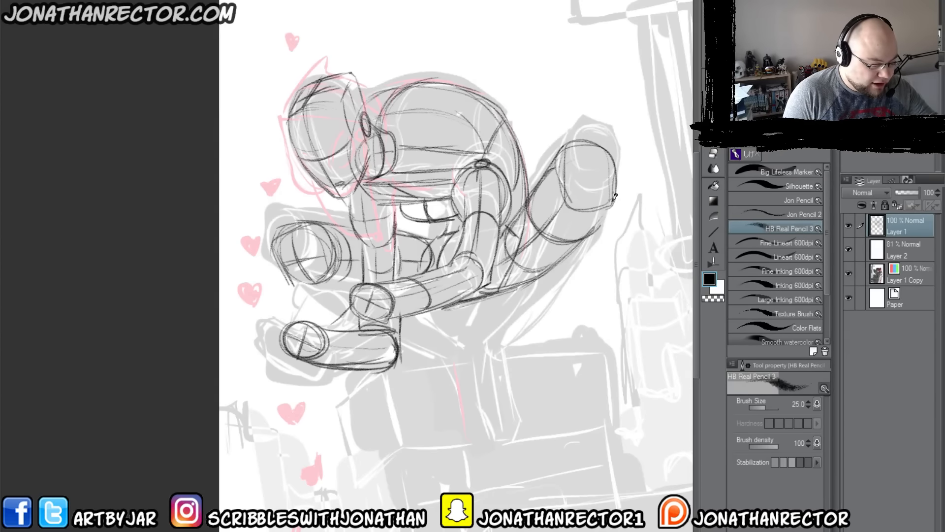
pyautogui.moveTo(603, 180)
pyautogui.mouseDown()
pyautogui.moveTo(612, 207)
pyautogui.moveTo(572, 189)
pyautogui.moveTo(608, 187)
pyautogui.moveTo(592, 207)
pyautogui.moveTo(556, 195)
pyautogui.moveTo(578, 184)
pyautogui.moveTo(599, 193)
pyautogui.moveTo(597, 244)
pyautogui.moveTo(614, 206)
pyautogui.moveTo(593, 259)
pyautogui.moveTo(548, 308)
pyautogui.moveTo(569, 293)
pyautogui.moveTo(522, 327)
pyautogui.moveTo(535, 256)
pyautogui.moveTo(488, 330)
pyautogui.mouseUp()
pyautogui.moveTo(516, 273)
pyautogui.mouseDown()
pyautogui.moveTo(498, 310)
pyautogui.moveTo(507, 334)
pyautogui.moveTo(514, 328)
pyautogui.mouseUp()
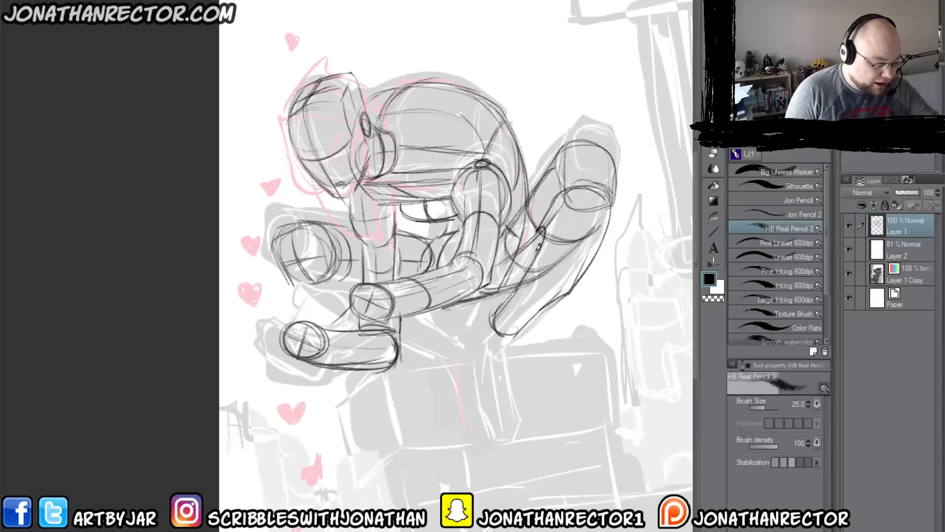
pyautogui.moveTo(538, 249)
pyautogui.mouseDown()
pyautogui.moveTo(531, 243)
pyautogui.moveTo(536, 252)
pyautogui.mouseUp()
# Step: Enlarge the hard eraser to 200 and erase the construction lines overlapping the inside of the right limb's lower segment
pyautogui.press('e')
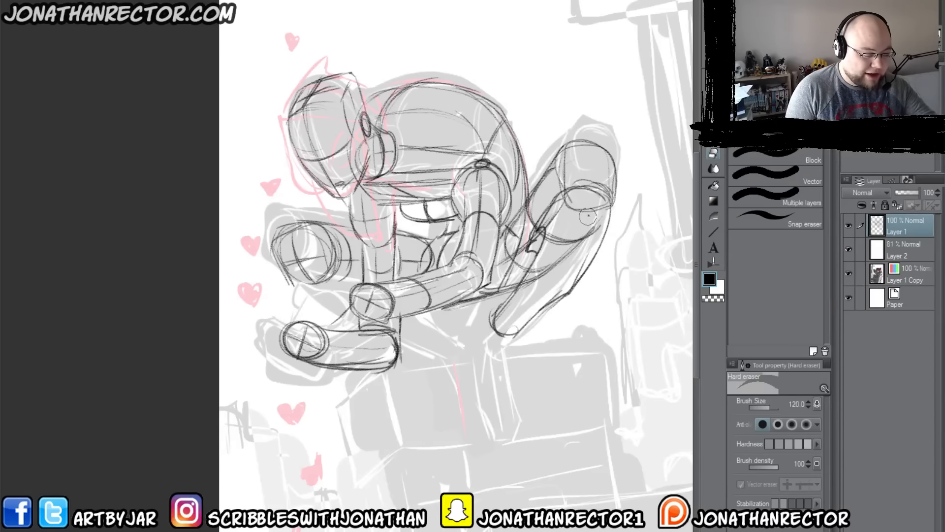
pyautogui.press(']')
pyautogui.press(']')
pyautogui.press(']')
pyautogui.moveTo(593, 216); pyautogui.dragTo(551, 269)
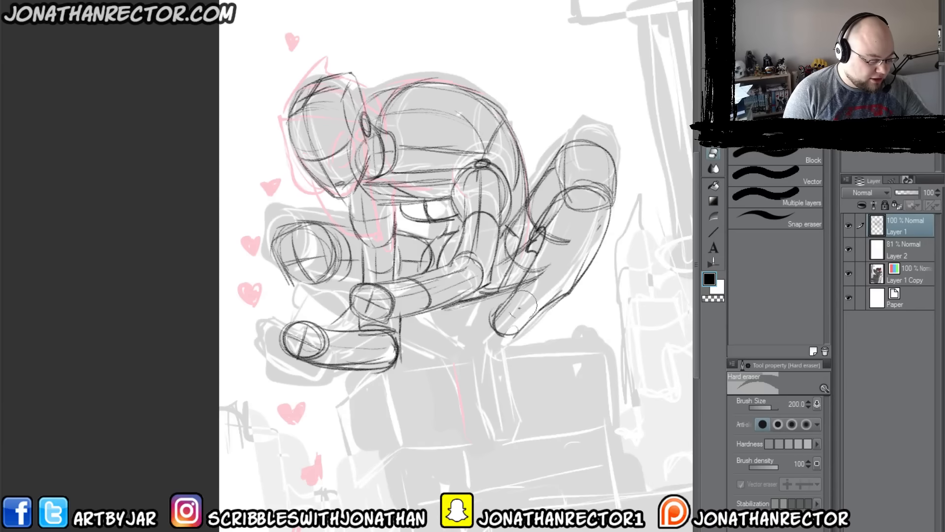
pyautogui.moveTo(518, 308)
pyautogui.mouseDown()
pyautogui.moveTo(554, 254)
pyautogui.moveTo(545, 272)
pyautogui.moveTo(558, 219)
pyautogui.moveTo(545, 227)
pyautogui.moveTo(574, 214)
pyautogui.mouseUp()
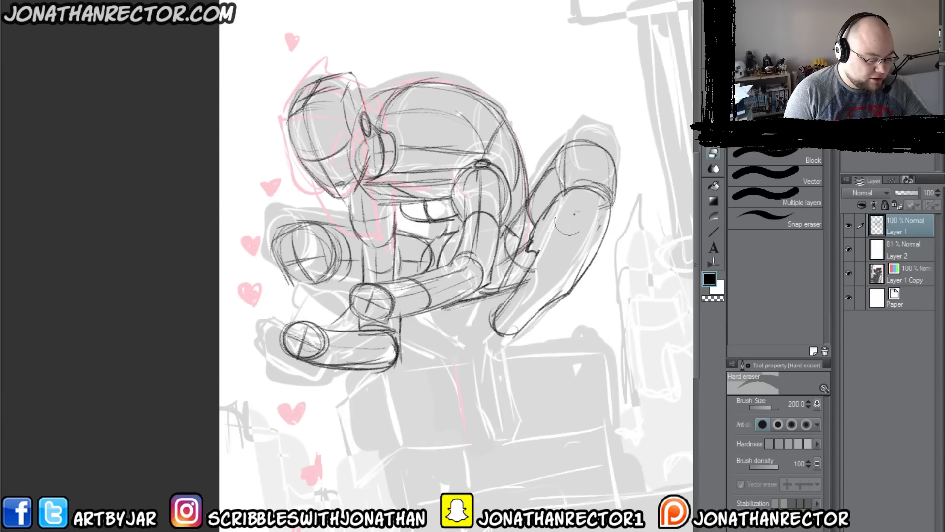
# Step: Add a curved cross-contour around the middle of the right limb's lower segment with HB Real Pencil 3
pyautogui.press('p')
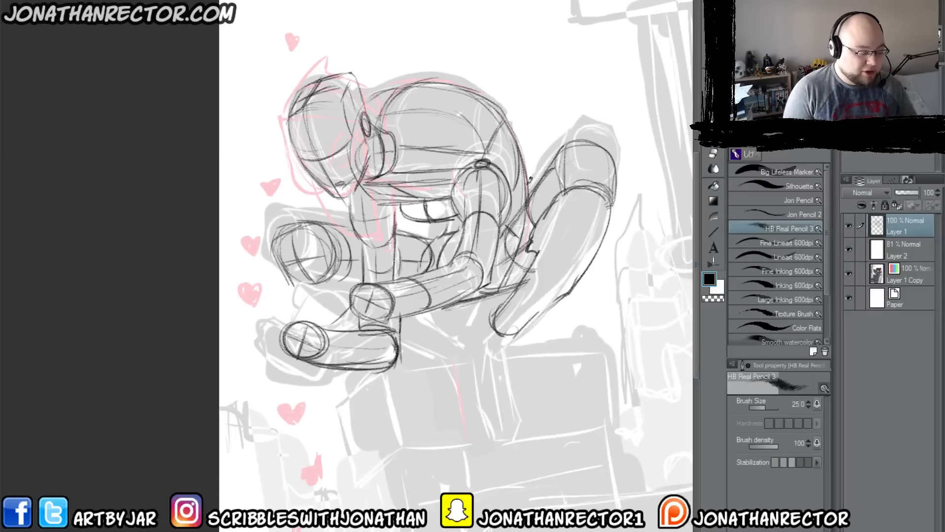
pyautogui.moveTo(539, 252); pyautogui.dragTo(582, 275)
pyautogui.moveTo(597, 144); pyautogui.dragTo(562, 246)
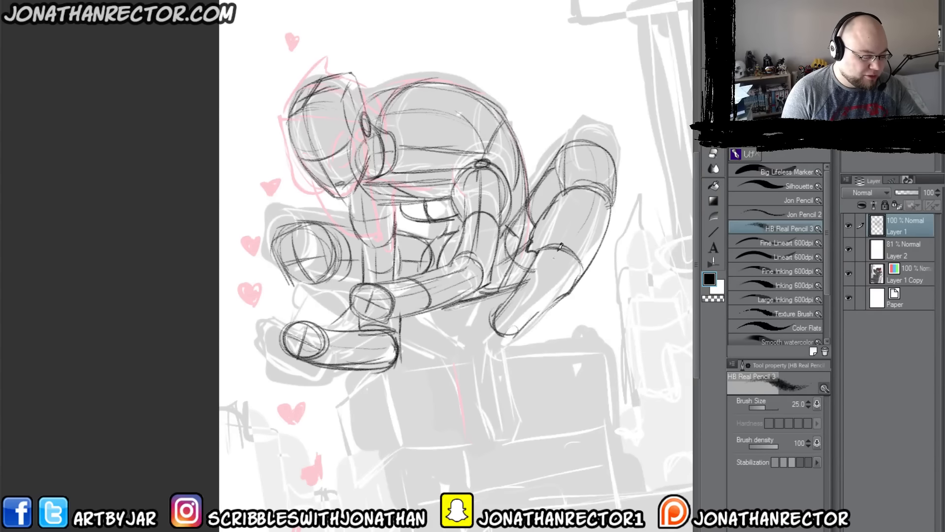
# Step: Refine the right limb's lower segment with cross-contours and sketch the far limb's underside and lower segment beneath the forearm
pyautogui.moveTo(594, 197); pyautogui.dragTo(532, 296)
pyautogui.moveTo(567, 258)
pyautogui.mouseDown()
pyautogui.moveTo(514, 323)
pyautogui.moveTo(536, 312)
pyautogui.moveTo(522, 308)
pyautogui.moveTo(539, 312)
pyautogui.mouseUp()
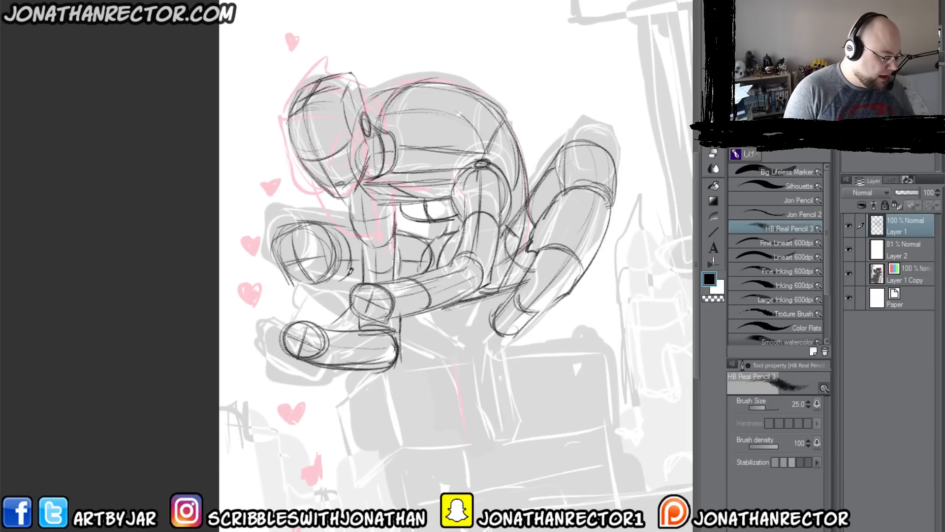
pyautogui.moveTo(351, 255)
pyautogui.mouseDown()
pyautogui.moveTo(319, 289)
pyautogui.moveTo(354, 271)
pyautogui.moveTo(308, 282)
pyautogui.moveTo(338, 294)
pyautogui.moveTo(301, 286)
pyautogui.moveTo(342, 314)
pyautogui.mouseUp()
pyautogui.moveTo(408, 333); pyautogui.dragTo(461, 350)
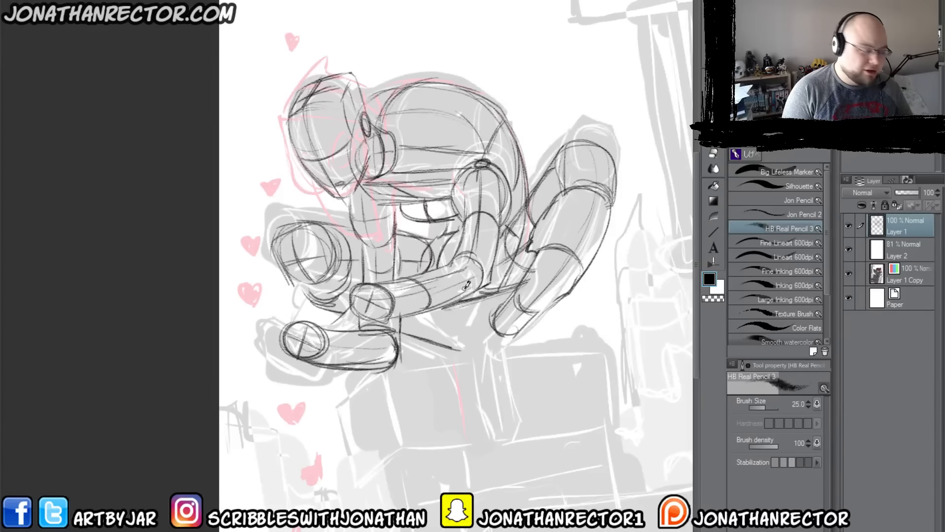
pyautogui.moveTo(428, 313)
pyautogui.mouseDown()
pyautogui.moveTo(464, 326)
pyautogui.moveTo(450, 323)
pyautogui.moveTo(461, 348)
pyautogui.moveTo(452, 346)
pyautogui.mouseUp()
pyautogui.moveTo(404, 326)
pyautogui.mouseDown()
pyautogui.moveTo(455, 342)
pyautogui.moveTo(425, 315)
pyautogui.moveTo(440, 317)
pyautogui.moveTo(416, 327)
pyautogui.moveTo(423, 340)
pyautogui.moveTo(463, 325)
pyautogui.mouseUp()
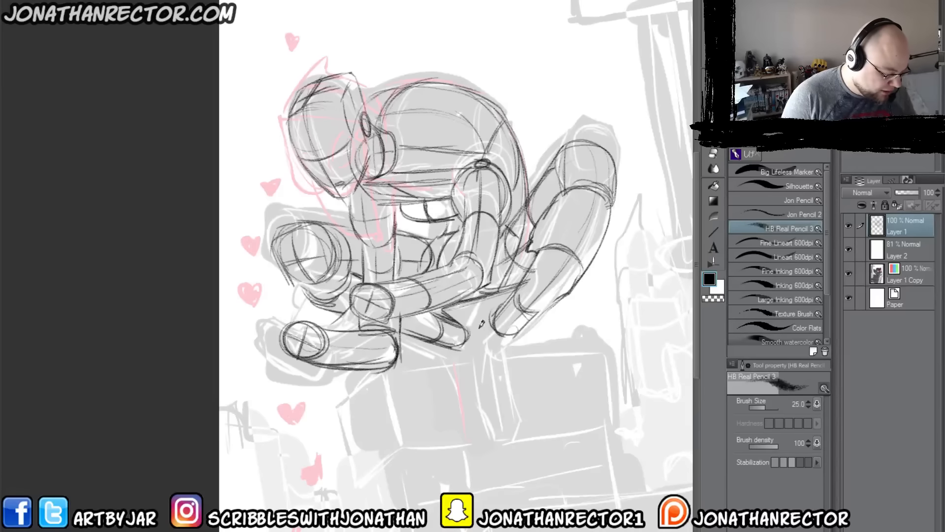
pyautogui.moveTo(516, 338)
pyautogui.mouseDown()
pyautogui.moveTo(520, 390)
pyautogui.moveTo(487, 388)
pyautogui.moveTo(484, 310)
pyautogui.moveTo(486, 392)
pyautogui.mouseUp()
pyautogui.hotkey('ctrl', 'z')
pyautogui.hotkey('ctrl', 'z')
pyautogui.hotkey('ctrl', 'z')
# Step: Sketch two narrow lower shins side by side beneath the body, each ending in a tapered, angular foot, and add cross-contours
pyautogui.moveTo(512, 345)
pyautogui.mouseDown()
pyautogui.moveTo(515, 380)
pyautogui.moveTo(493, 386)
pyautogui.moveTo(490, 315)
pyautogui.moveTo(493, 382)
pyautogui.moveTo(521, 378)
pyautogui.mouseUp()
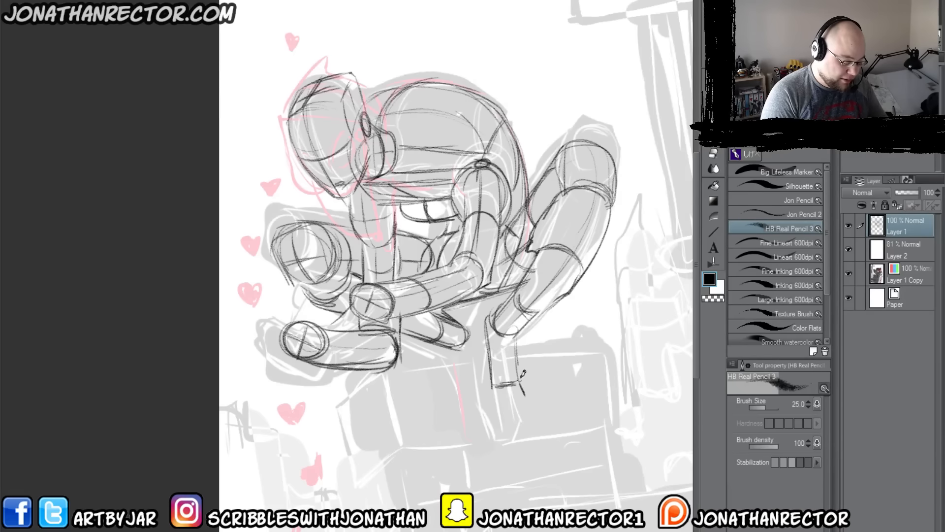
pyautogui.moveTo(518, 380)
pyautogui.mouseDown()
pyautogui.moveTo(517, 428)
pyautogui.moveTo(487, 403)
pyautogui.moveTo(483, 308)
pyautogui.moveTo(487, 335)
pyautogui.moveTo(478, 343)
pyautogui.moveTo(477, 323)
pyautogui.moveTo(475, 359)
pyautogui.moveTo(459, 349)
pyautogui.moveTo(461, 363)
pyautogui.moveTo(476, 335)
pyautogui.moveTo(487, 397)
pyautogui.mouseUp()
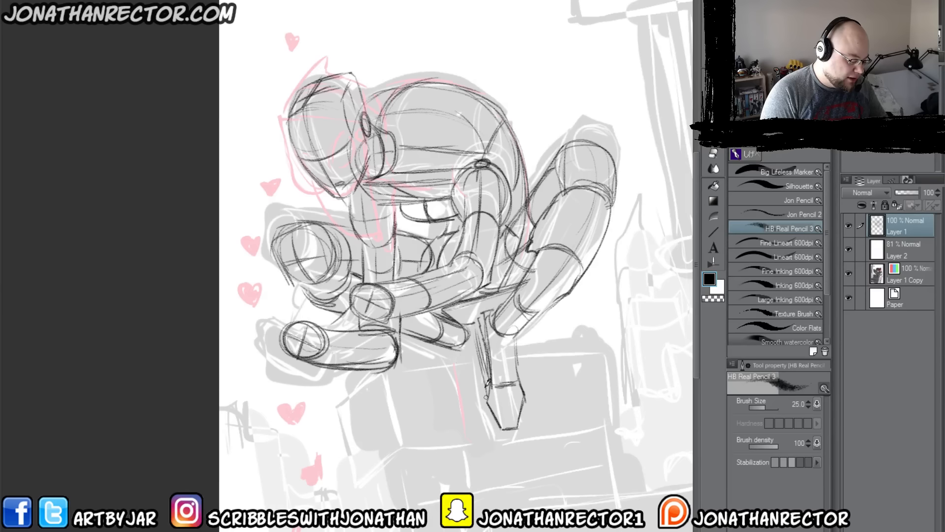
pyautogui.moveTo(476, 338); pyautogui.dragTo(486, 401)
pyautogui.moveTo(453, 353)
pyautogui.mouseDown()
pyautogui.moveTo(463, 387)
pyautogui.moveTo(477, 322)
pyautogui.moveTo(475, 406)
pyautogui.moveTo(455, 342)
pyautogui.moveTo(475, 400)
pyautogui.mouseUp()
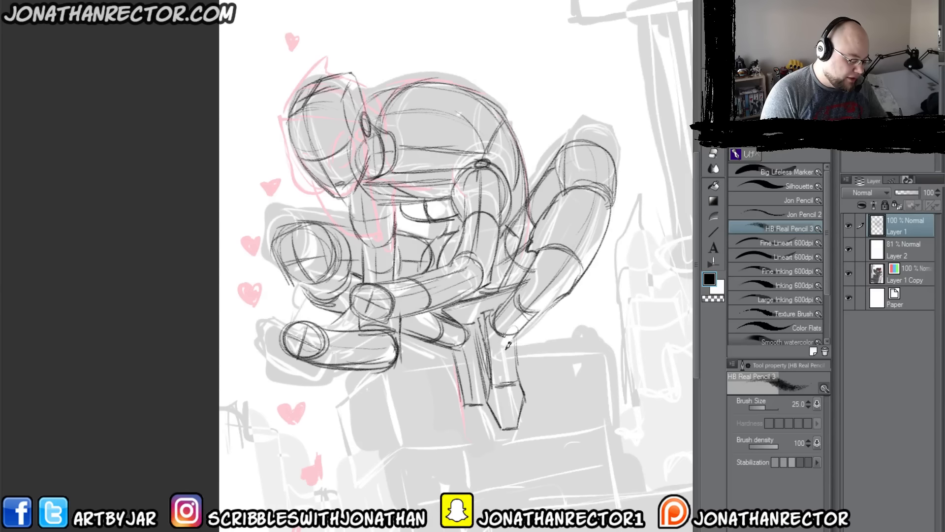
pyautogui.moveTo(506, 342); pyautogui.dragTo(512, 423)
pyautogui.moveTo(462, 399)
pyautogui.mouseDown()
pyautogui.moveTo(477, 440)
pyautogui.moveTo(487, 439)
pyautogui.mouseUp()
pyautogui.moveTo(486, 439)
pyautogui.mouseDown()
pyautogui.moveTo(499, 415)
pyautogui.moveTo(477, 435)
pyautogui.moveTo(458, 407)
pyautogui.mouseUp()
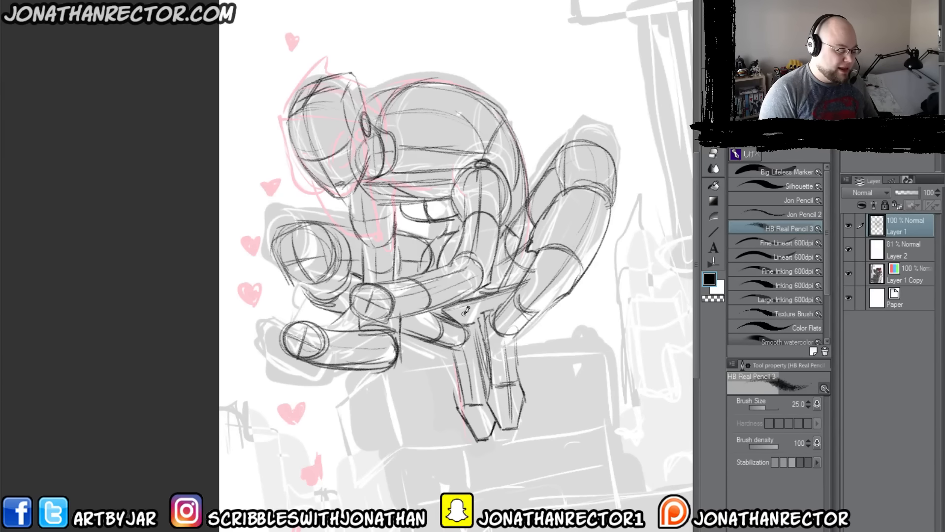
pyautogui.moveTo(456, 363); pyautogui.dragTo(439, 345)
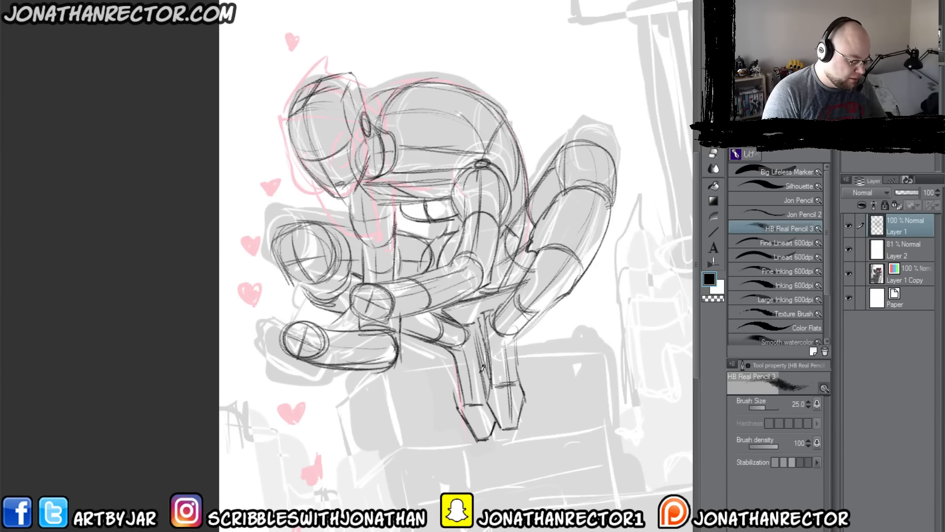
pyautogui.moveTo(465, 374)
pyautogui.mouseDown()
pyautogui.moveTo(473, 353)
pyautogui.moveTo(510, 357)
pyautogui.mouseUp()
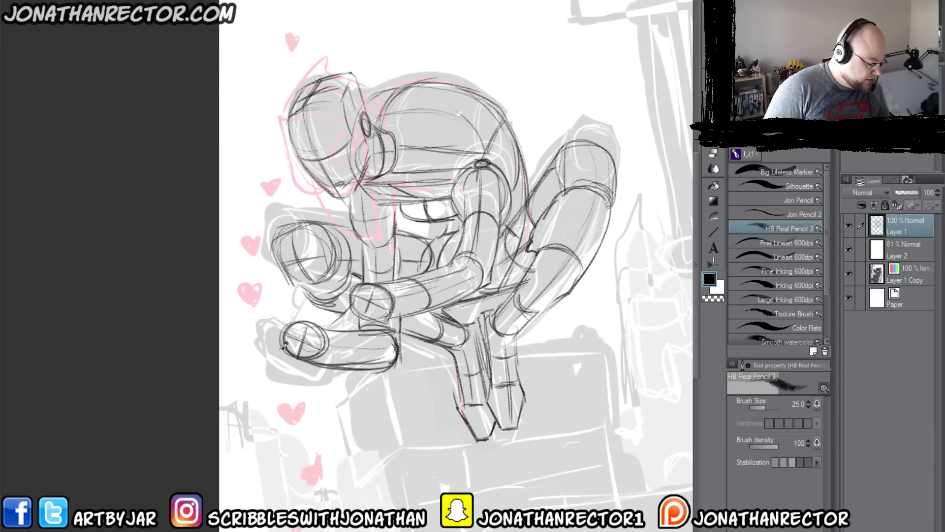
# Step: Set Layer 2's opacity to 86% and Layer 1's to 43%, and add a new layer on top
pyautogui.click(905, 248)
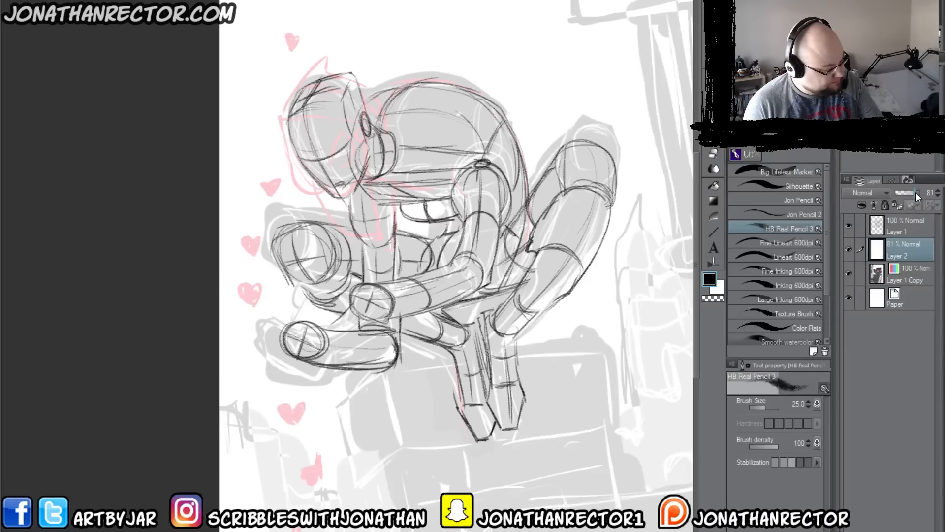
pyautogui.moveTo(915, 192); pyautogui.dragTo(905, 193)
pyautogui.click(903, 227)
pyautogui.click(863, 530)
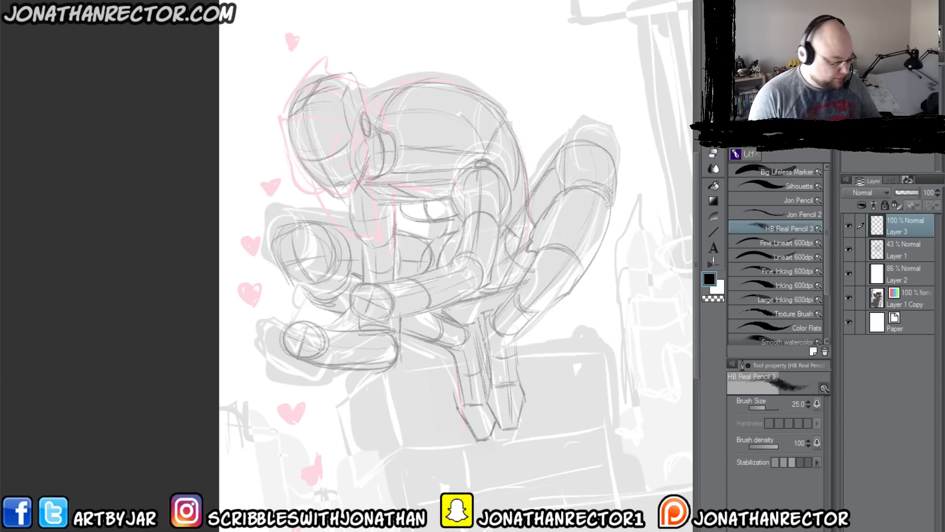
# Step: Flip the canvas view horizontally and sketch the outer hand with its fingers holding an upright rectangular phone
pyautogui.press('h')
pyautogui.moveTo(259, 469); pyautogui.dragTo(341, 469)
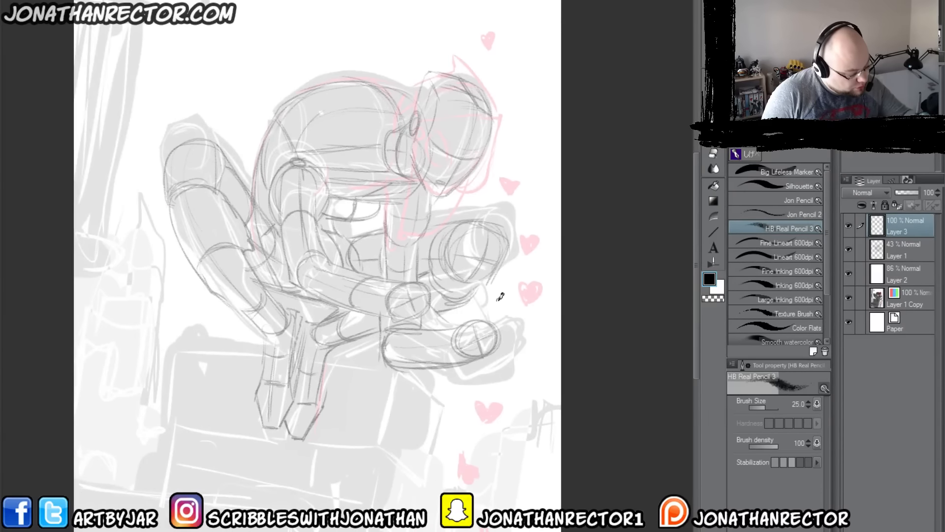
pyautogui.moveTo(477, 315); pyautogui.dragTo(499, 301)
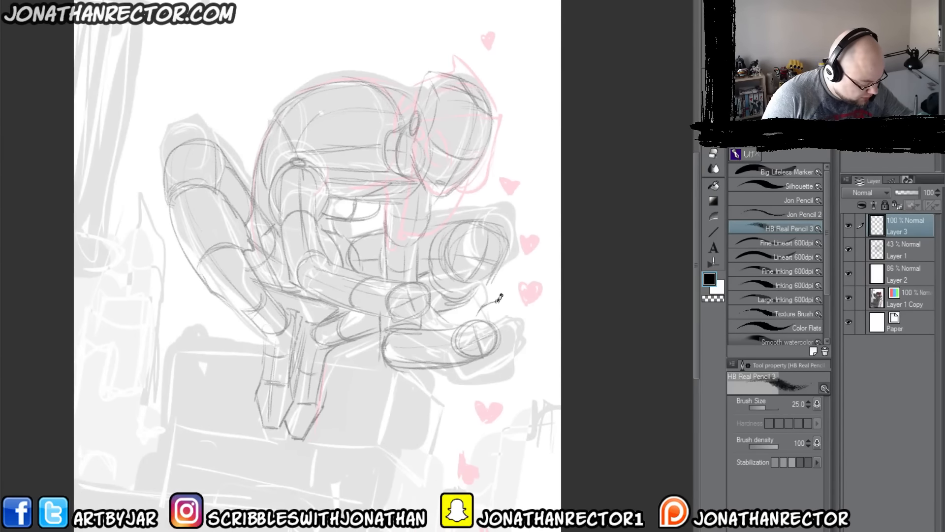
pyautogui.moveTo(465, 330)
pyautogui.mouseDown()
pyautogui.moveTo(506, 320)
pyautogui.moveTo(475, 346)
pyautogui.moveTo(502, 339)
pyautogui.moveTo(504, 312)
pyautogui.moveTo(492, 303)
pyautogui.moveTo(493, 313)
pyautogui.moveTo(494, 300)
pyautogui.moveTo(470, 310)
pyautogui.moveTo(487, 312)
pyautogui.moveTo(467, 326)
pyautogui.moveTo(468, 345)
pyautogui.moveTo(485, 316)
pyautogui.moveTo(477, 309)
pyautogui.moveTo(489, 306)
pyautogui.moveTo(492, 319)
pyautogui.moveTo(472, 328)
pyautogui.moveTo(522, 311)
pyautogui.moveTo(516, 269)
pyautogui.moveTo(499, 308)
pyautogui.mouseUp()
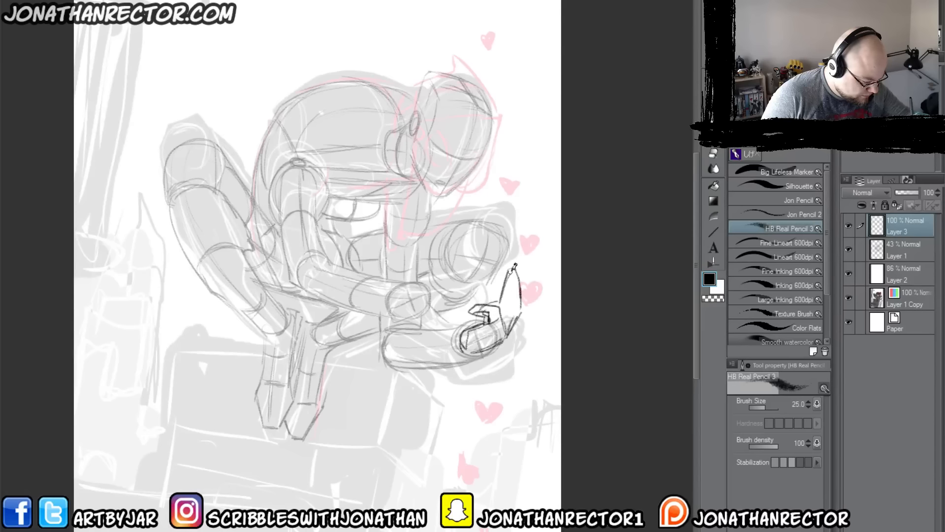
pyautogui.moveTo(515, 264)
pyautogui.mouseDown()
pyautogui.moveTo(511, 330)
pyautogui.moveTo(515, 273)
pyautogui.moveTo(503, 308)
pyautogui.moveTo(533, 298)
pyautogui.moveTo(513, 331)
pyautogui.moveTo(540, 246)
pyautogui.moveTo(503, 262)
pyautogui.moveTo(487, 301)
pyautogui.moveTo(500, 267)
pyautogui.mouseUp()
pyautogui.moveTo(499, 267); pyautogui.dragTo(486, 304)
pyautogui.moveTo(535, 252); pyautogui.dragTo(525, 297)
pyautogui.moveTo(532, 251)
pyautogui.mouseDown()
pyautogui.moveTo(495, 260)
pyautogui.moveTo(478, 314)
pyautogui.mouseUp()
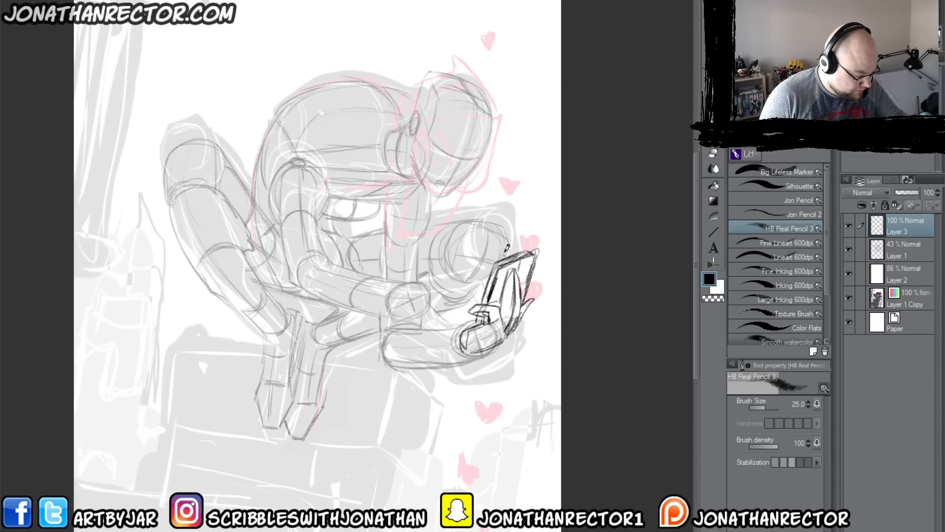
# Step: Draw the earphone cable looping from the phone's upper edge down below the hands and up to the figure's ear
pyautogui.moveTo(525, 247); pyautogui.dragTo(424, 372)
pyautogui.moveTo(424, 388); pyautogui.dragTo(426, 189)
pyautogui.moveTo(424, 233); pyautogui.dragTo(426, 237)
pyautogui.moveTo(426, 203); pyautogui.dragTo(412, 129)
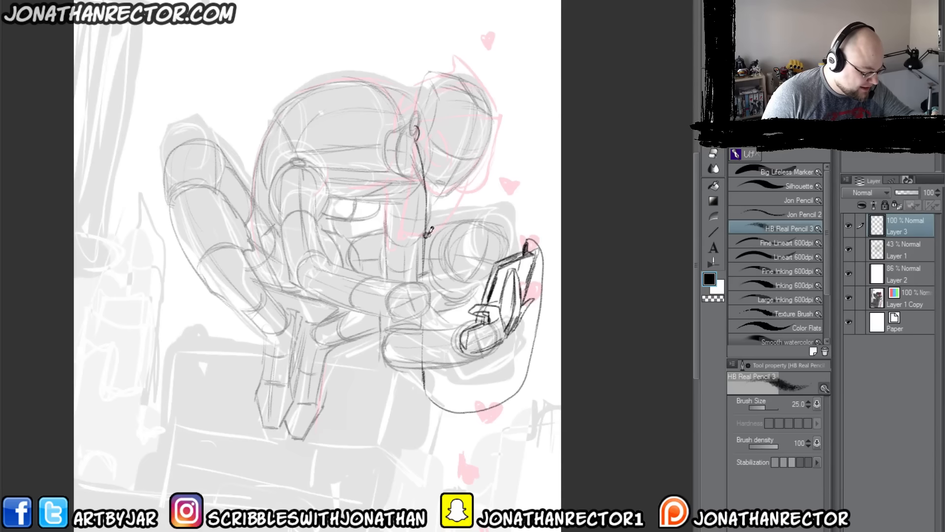
# Step: Add the second earphone strand curving from the head to the junction, and darken the cable down through its lower loop
pyautogui.moveTo(426, 235); pyautogui.dragTo(467, 182)
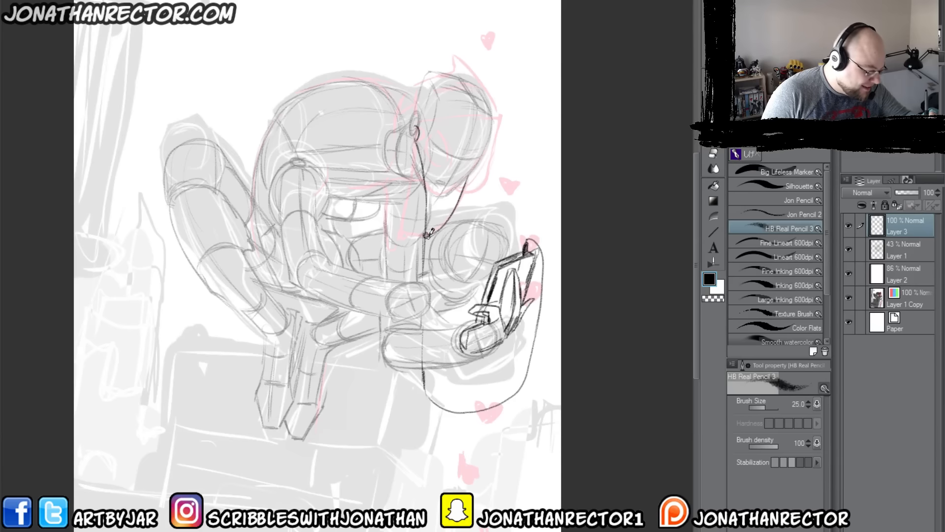
pyautogui.moveTo(430, 234)
pyautogui.mouseDown()
pyautogui.moveTo(426, 249)
pyautogui.moveTo(417, 140)
pyautogui.mouseUp()
pyautogui.moveTo(463, 184)
pyautogui.mouseDown()
pyautogui.moveTo(444, 225)
pyautogui.moveTo(430, 234)
pyautogui.mouseUp()
pyautogui.moveTo(416, 141); pyautogui.dragTo(424, 279)
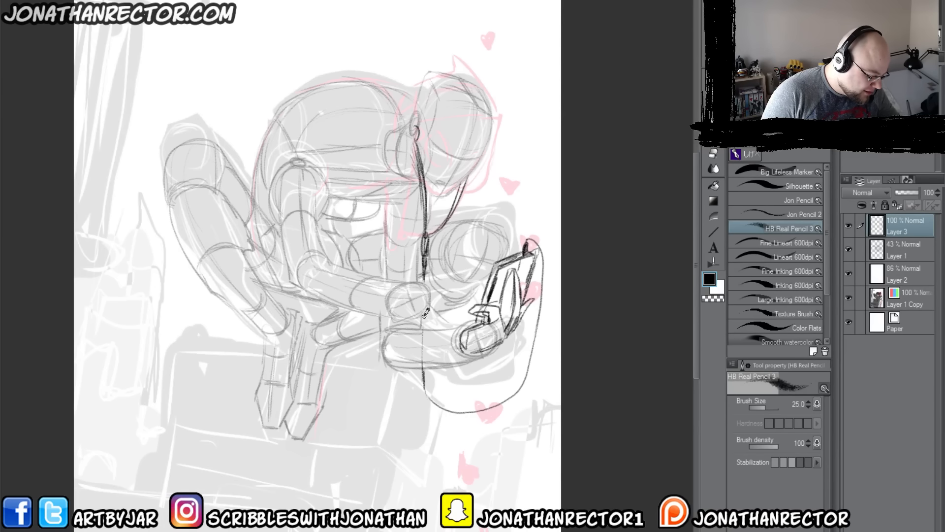
pyautogui.moveTo(423, 316)
pyautogui.mouseDown()
pyautogui.moveTo(426, 388)
pyautogui.moveTo(438, 404)
pyautogui.moveTo(532, 359)
pyautogui.moveTo(527, 374)
pyautogui.moveTo(482, 402)
pyautogui.moveTo(430, 395)
pyautogui.moveTo(422, 311)
pyautogui.mouseUp()
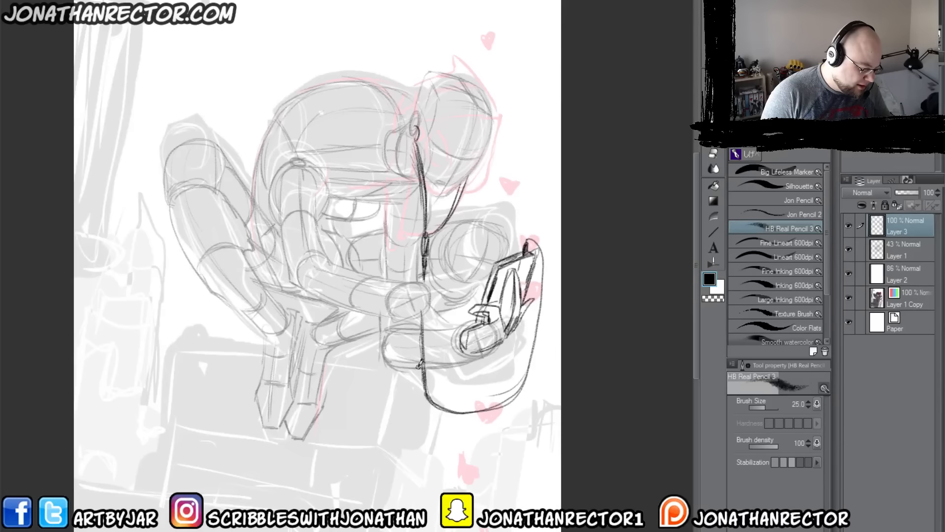
pyautogui.moveTo(421, 365)
pyautogui.mouseDown()
pyautogui.moveTo(474, 418)
pyautogui.moveTo(430, 396)
pyautogui.moveTo(470, 411)
pyautogui.moveTo(413, 351)
pyautogui.moveTo(428, 372)
pyautogui.mouseUp()
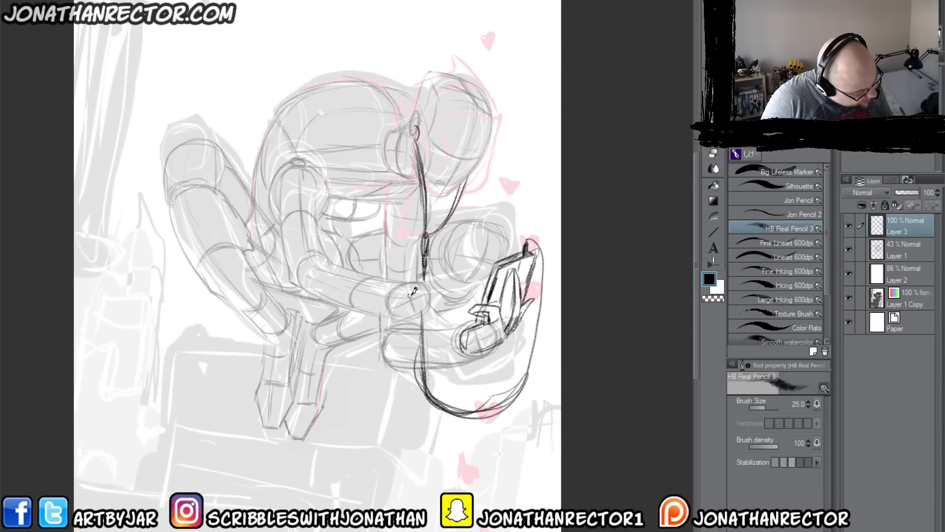
# Step: Sketch the near forearm's flared cuff and edges, with its hand and fingers reaching the phone
pyautogui.moveTo(447, 265)
pyautogui.mouseDown()
pyautogui.moveTo(410, 296)
pyautogui.moveTo(461, 293)
pyautogui.moveTo(416, 296)
pyautogui.moveTo(449, 298)
pyautogui.moveTo(485, 260)
pyautogui.moveTo(403, 302)
pyautogui.moveTo(443, 327)
pyautogui.mouseUp()
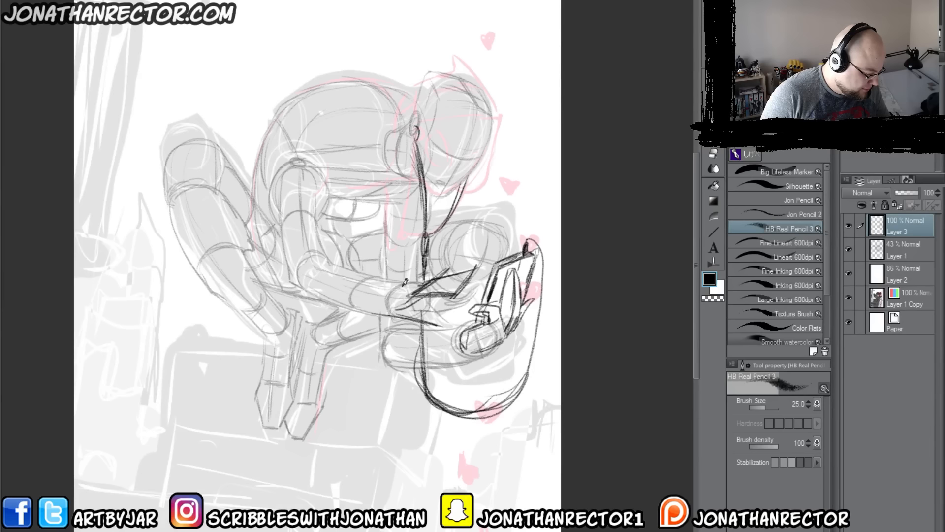
pyautogui.moveTo(369, 280); pyautogui.dragTo(421, 285)
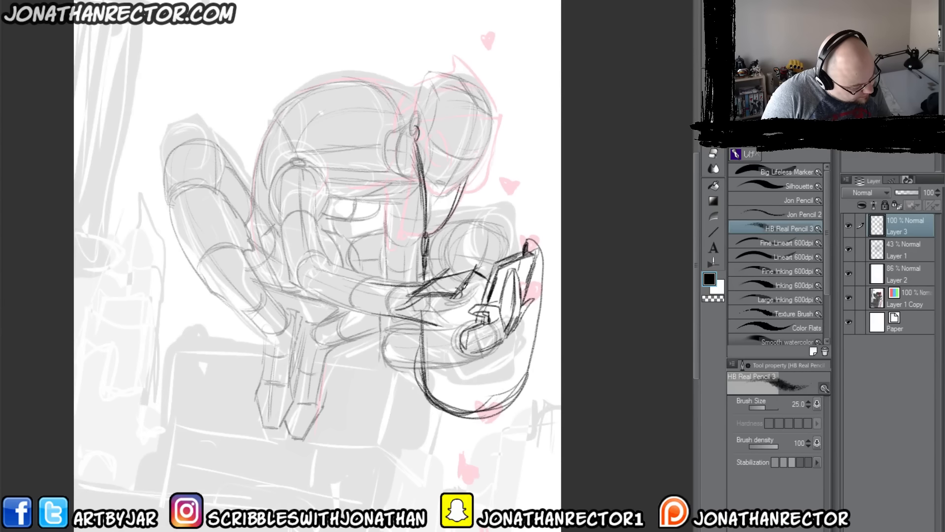
pyautogui.moveTo(442, 326)
pyautogui.mouseDown()
pyautogui.moveTo(428, 316)
pyautogui.moveTo(458, 334)
pyautogui.moveTo(445, 310)
pyautogui.moveTo(353, 308)
pyautogui.moveTo(446, 325)
pyautogui.moveTo(443, 336)
pyautogui.mouseUp()
pyautogui.moveTo(359, 311); pyautogui.dragTo(434, 320)
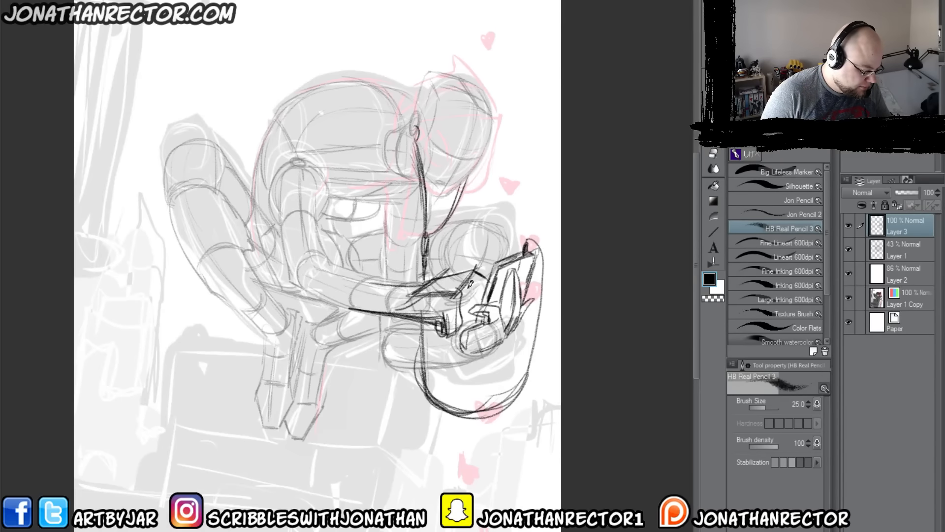
pyautogui.moveTo(466, 289)
pyautogui.mouseDown()
pyautogui.moveTo(473, 311)
pyautogui.moveTo(462, 319)
pyautogui.moveTo(478, 303)
pyautogui.mouseUp()
pyautogui.moveTo(475, 270); pyautogui.dragTo(486, 275)
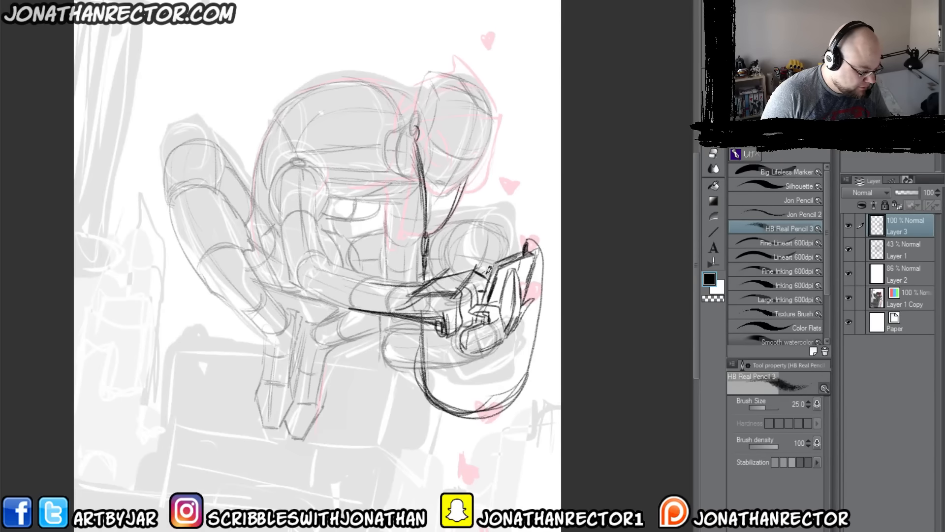
pyautogui.moveTo(414, 285); pyautogui.dragTo(352, 273)
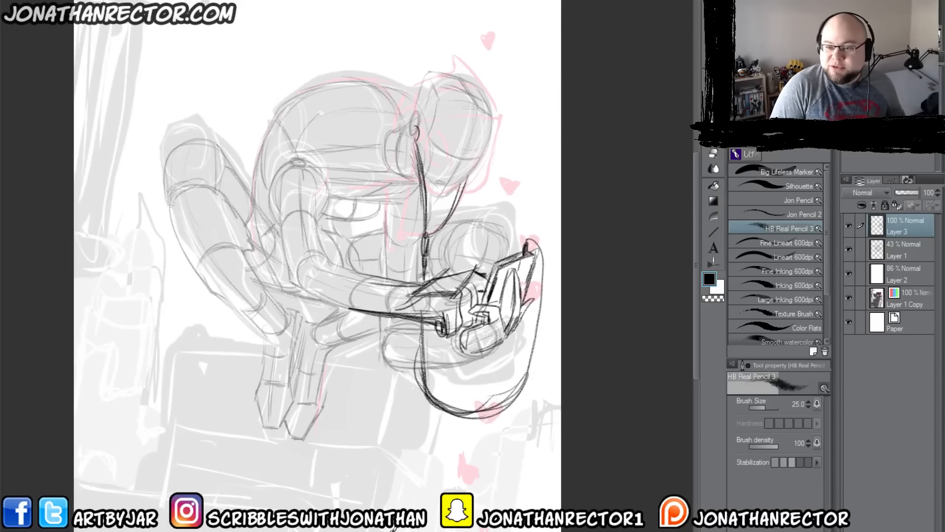
# Step: Erase the construction lines around the phone hand on Layer 1 and the stray cable loop lines on Layer 3 with the hard eraser
pyautogui.click(906, 251)
pyautogui.press('e')
pyautogui.moveTo(508, 347); pyautogui.dragTo(472, 362)
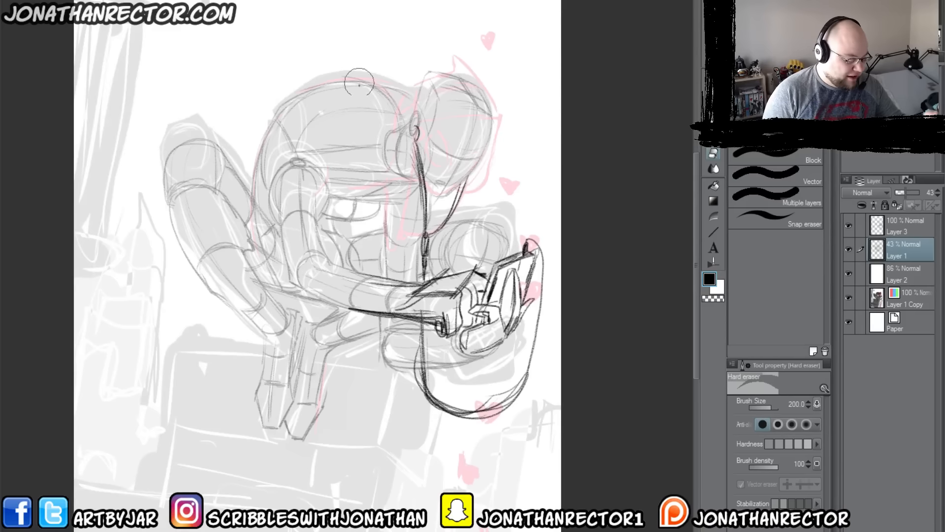
pyautogui.click(880, 228)
pyautogui.moveTo(520, 363)
pyautogui.mouseDown()
pyautogui.moveTo(529, 403)
pyautogui.moveTo(443, 418)
pyautogui.moveTo(411, 380)
pyautogui.moveTo(415, 366)
pyautogui.mouseUp()
# Step: Redraw the lower hand's outline around the phone with HB Real Pencil 3 and clean up the phone's outer edge
pyautogui.press('p')
pyautogui.moveTo(518, 293)
pyautogui.mouseDown()
pyautogui.moveTo(503, 298)
pyautogui.moveTo(509, 335)
pyautogui.moveTo(519, 321)
pyautogui.moveTo(515, 339)
pyautogui.moveTo(474, 352)
pyautogui.mouseUp()
pyautogui.moveTo(498, 311)
pyautogui.mouseDown()
pyautogui.moveTo(497, 332)
pyautogui.moveTo(486, 333)
pyautogui.mouseUp()
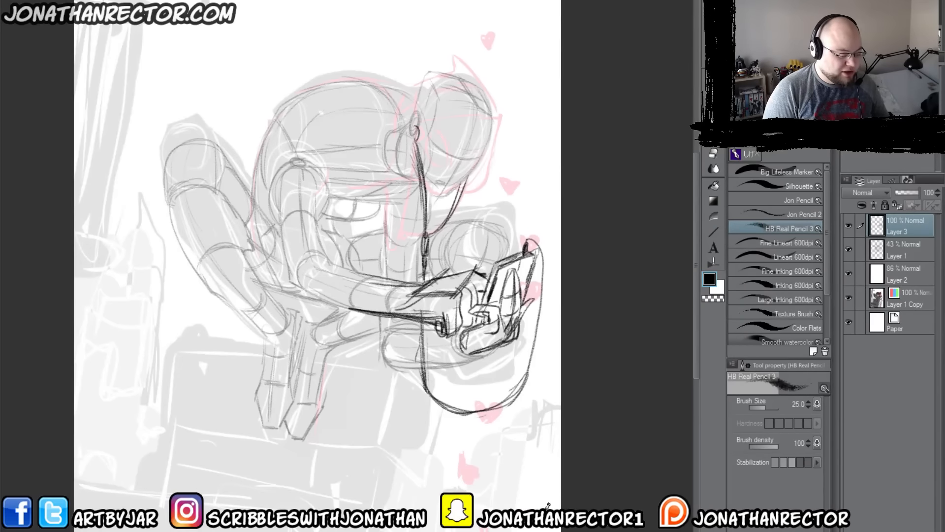
pyautogui.moveTo(533, 256)
pyautogui.mouseDown()
pyautogui.moveTo(524, 287)
pyautogui.moveTo(535, 256)
pyautogui.moveTo(527, 277)
pyautogui.moveTo(523, 251)
pyautogui.mouseUp()
pyautogui.press('e')
pyautogui.press('p')
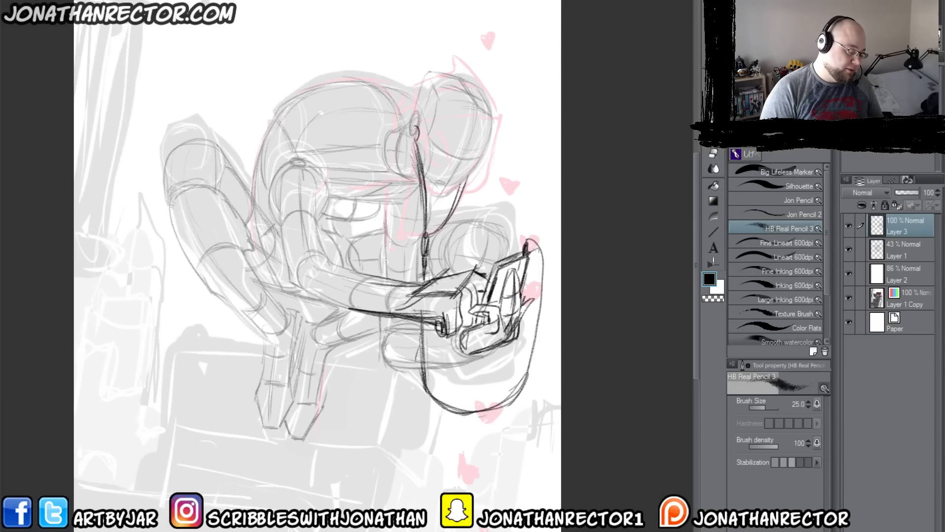
# Step: Outline the near arm from the forearm's underside around the elbow to the rounded shoulder, and reinforce the upper arm's contours
pyautogui.moveTo(445, 320)
pyautogui.mouseDown()
pyautogui.moveTo(441, 307)
pyautogui.moveTo(424, 316)
pyautogui.moveTo(442, 310)
pyautogui.moveTo(372, 311)
pyautogui.mouseUp()
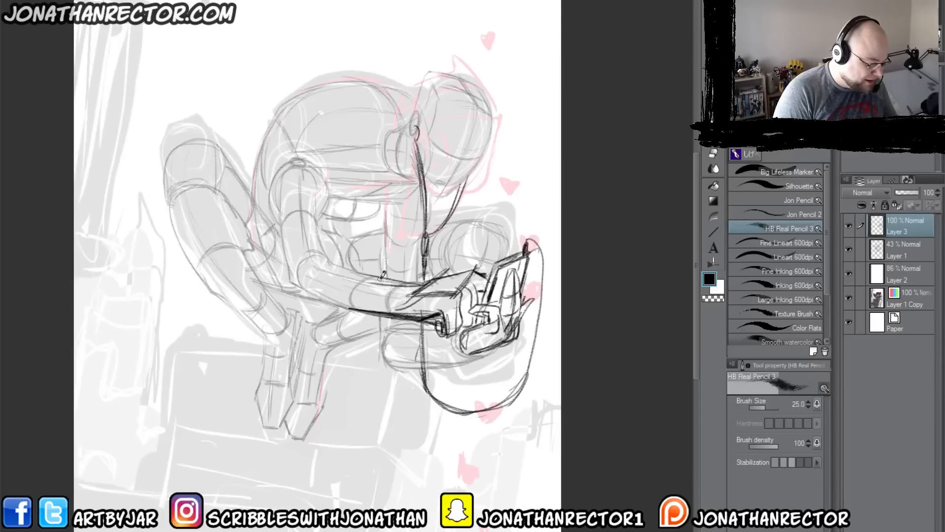
pyautogui.moveTo(336, 260)
pyautogui.mouseDown()
pyautogui.moveTo(317, 272)
pyautogui.moveTo(337, 302)
pyautogui.moveTo(371, 309)
pyautogui.moveTo(314, 273)
pyautogui.moveTo(334, 299)
pyautogui.moveTo(295, 273)
pyautogui.moveTo(312, 236)
pyautogui.moveTo(299, 284)
pyautogui.moveTo(299, 231)
pyautogui.mouseUp()
pyautogui.moveTo(336, 268)
pyautogui.mouseDown()
pyautogui.moveTo(337, 237)
pyautogui.moveTo(354, 206)
pyautogui.moveTo(309, 168)
pyautogui.moveTo(297, 263)
pyautogui.moveTo(299, 219)
pyautogui.moveTo(342, 165)
pyautogui.moveTo(353, 216)
pyautogui.mouseUp()
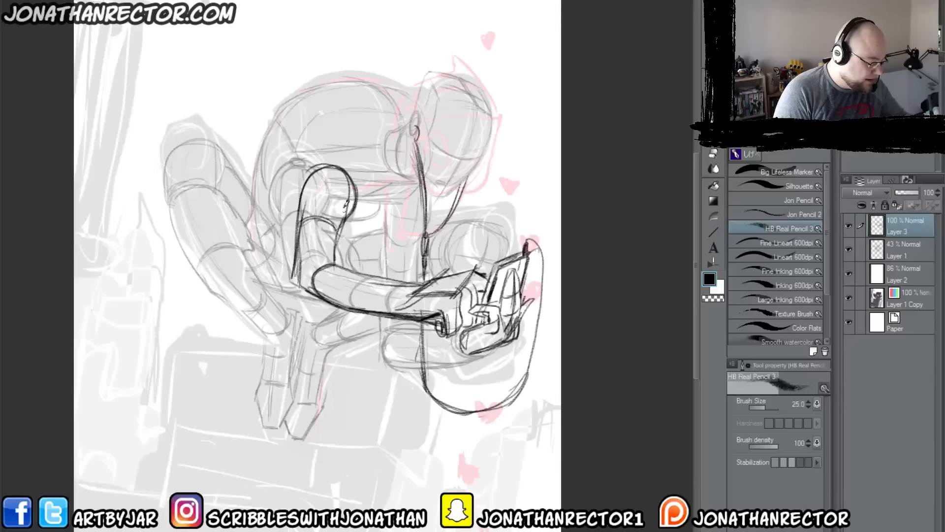
pyautogui.moveTo(329, 170)
pyautogui.mouseDown()
pyautogui.moveTo(327, 215)
pyautogui.moveTo(349, 207)
pyautogui.moveTo(320, 196)
pyautogui.moveTo(328, 190)
pyautogui.moveTo(338, 197)
pyautogui.moveTo(301, 217)
pyautogui.mouseUp()
pyautogui.moveTo(316, 226); pyautogui.dragTo(293, 282)
pyautogui.moveTo(293, 282); pyautogui.dragTo(319, 294)
pyautogui.moveTo(309, 241); pyautogui.dragTo(304, 281)
pyautogui.moveTo(341, 227); pyautogui.dragTo(337, 256)
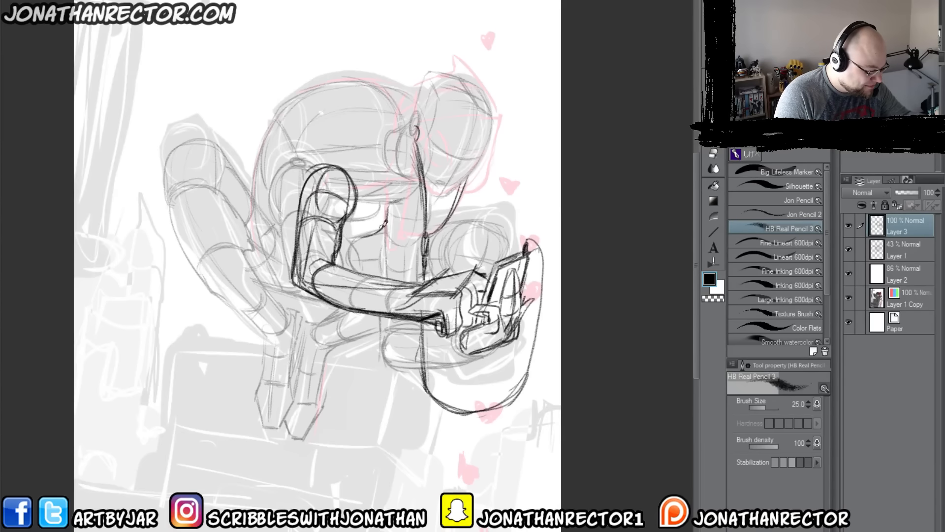
# Step: Sketch the chest curves beside the upper arm and the shoulder and collar lines running up to the neck
pyautogui.moveTo(380, 225)
pyautogui.mouseDown()
pyautogui.moveTo(348, 233)
pyautogui.moveTo(406, 192)
pyautogui.moveTo(357, 234)
pyautogui.mouseUp()
pyautogui.moveTo(368, 199); pyautogui.dragTo(358, 234)
pyautogui.moveTo(371, 193); pyautogui.dragTo(421, 184)
pyautogui.moveTo(396, 131); pyautogui.dragTo(340, 165)
pyautogui.moveTo(309, 159); pyautogui.dragTo(374, 191)
pyautogui.moveTo(403, 97); pyautogui.dragTo(411, 99)
# Step: Lower Layer 1's opacity to 21% and make Layer 3 the active layer again
pyautogui.click(904, 250)
pyautogui.moveTo(905, 193); pyautogui.dragTo(901, 193)
pyautogui.click(898, 225)
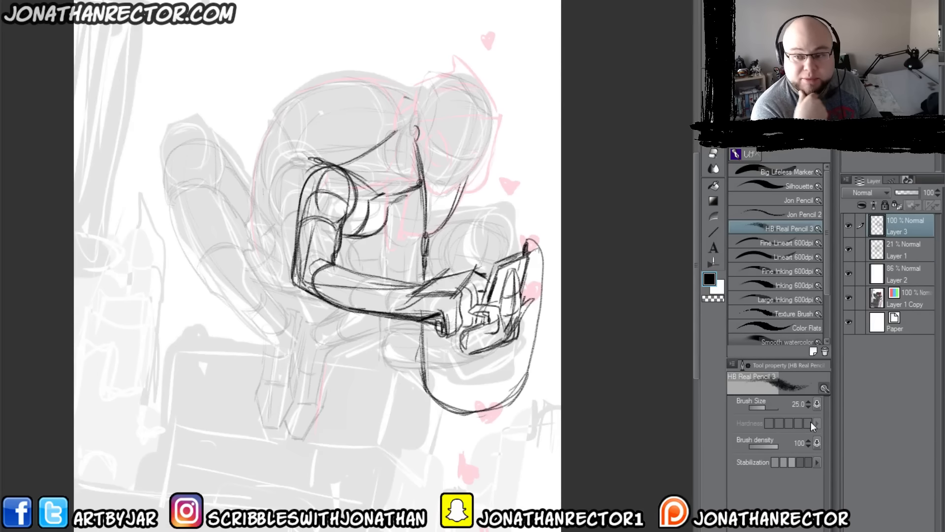
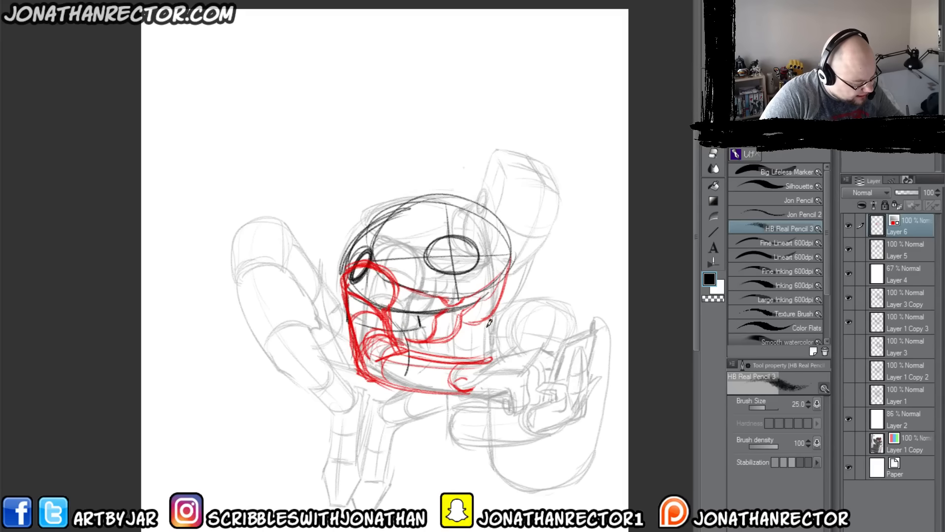
# Step: Draw the far upper arm and the elbow end of the far forearm on Layer 6, and trace the torso ellipse's upper curve
pyautogui.moveTo(487, 319)
pyautogui.mouseDown()
pyautogui.moveTo(456, 343)
pyautogui.moveTo(456, 360)
pyautogui.moveTo(483, 329)
pyautogui.moveTo(459, 331)
pyautogui.moveTo(470, 349)
pyautogui.mouseUp()
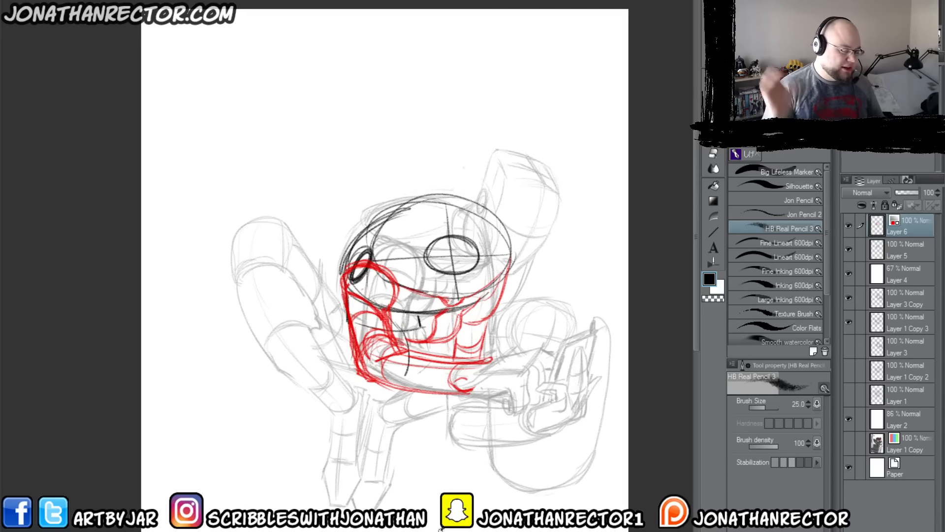
pyautogui.moveTo(449, 398); pyautogui.dragTo(447, 437)
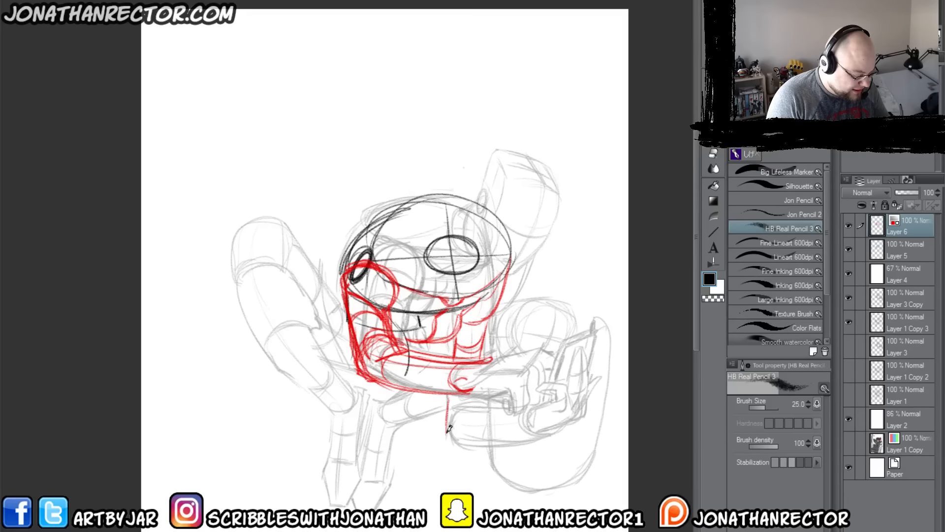
pyautogui.moveTo(472, 404)
pyautogui.mouseDown()
pyautogui.moveTo(453, 436)
pyautogui.moveTo(473, 441)
pyautogui.mouseUp()
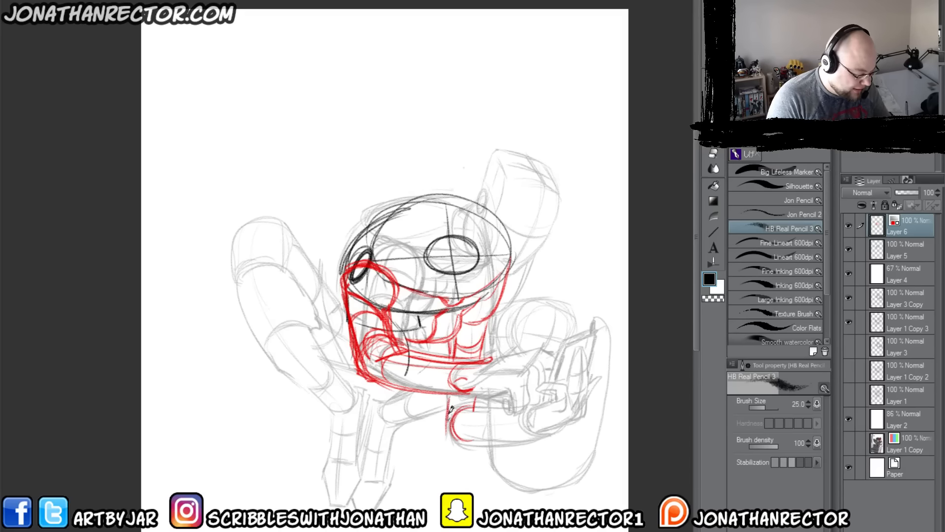
pyautogui.click(851, 249)
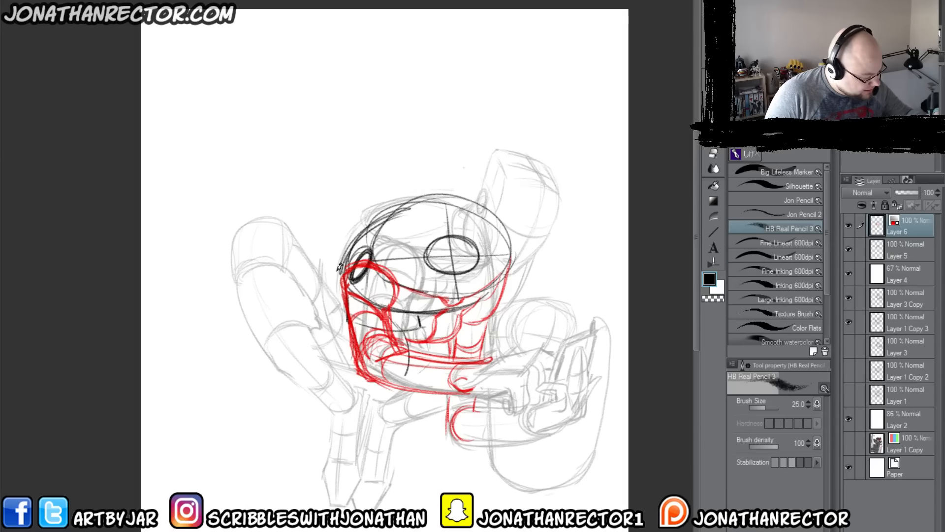
pyautogui.moveTo(345, 278); pyautogui.dragTo(509, 256)
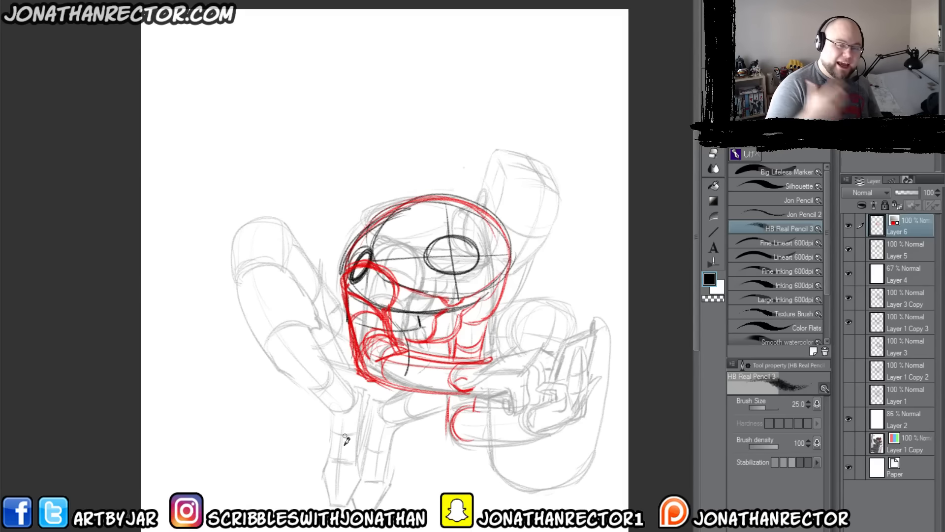
# Step: Cut the head out of Layer 1 Copy 3, paste it as a layer above Layer 6 and move it down toward the shoulders
pyautogui.click(854, 323)
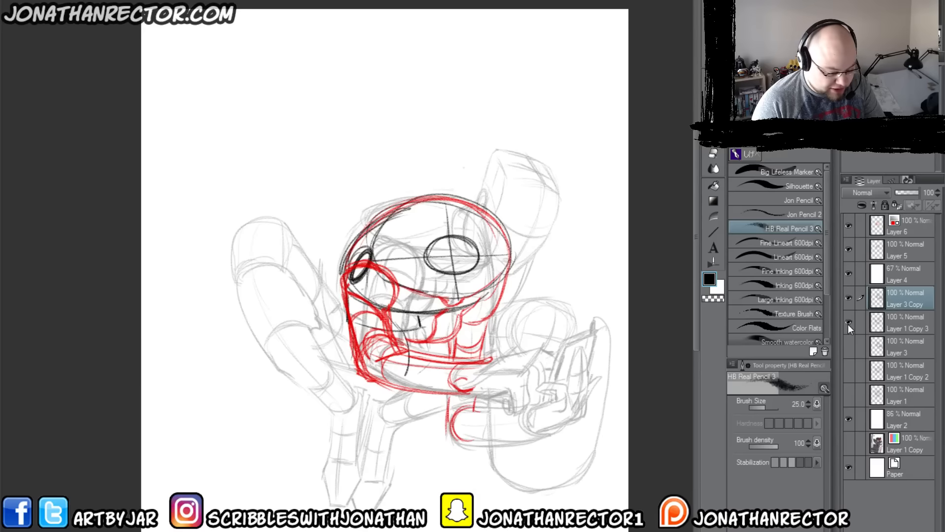
pyautogui.press('m')
pyautogui.moveTo(525, 140)
pyautogui.mouseDown()
pyautogui.moveTo(556, 244)
pyautogui.moveTo(526, 265)
pyautogui.moveTo(485, 261)
pyautogui.moveTo(455, 241)
pyautogui.moveTo(457, 210)
pyautogui.moveTo(476, 182)
pyautogui.mouseUp()
pyautogui.hotkey('ctrl', 'x')
pyautogui.hotkey('ctrl', 'v')
pyautogui.moveTo(907, 322); pyautogui.dragTo(907, 217)
pyautogui.hotkey('ctrl', 't')
pyautogui.moveTo(522, 211); pyautogui.dragTo(512, 240)
pyautogui.press('Return')
# Step: Set Layer 5's opacity to 55% and erase the part of Layer 6's torso curve that crosses the head
pyautogui.click(896, 274)
pyautogui.moveTo(918, 192); pyautogui.dragTo(908, 193)
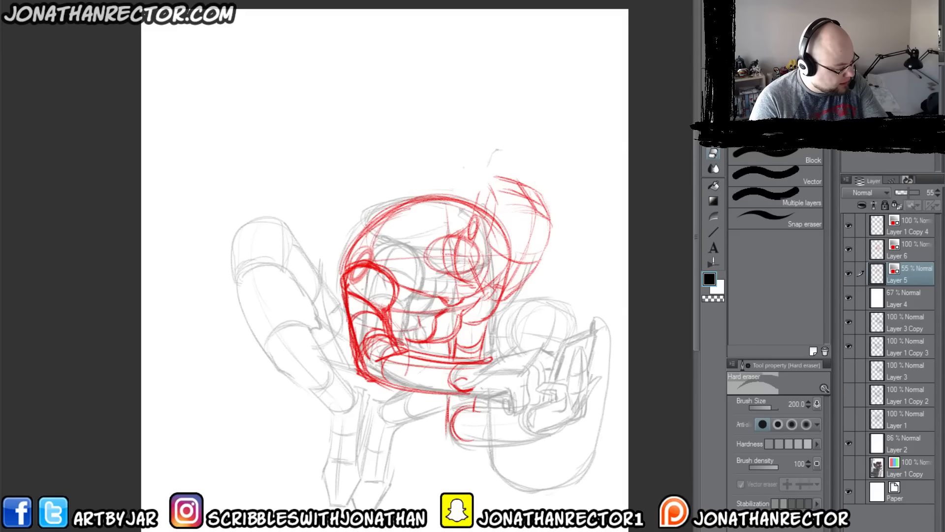
pyautogui.click(910, 246)
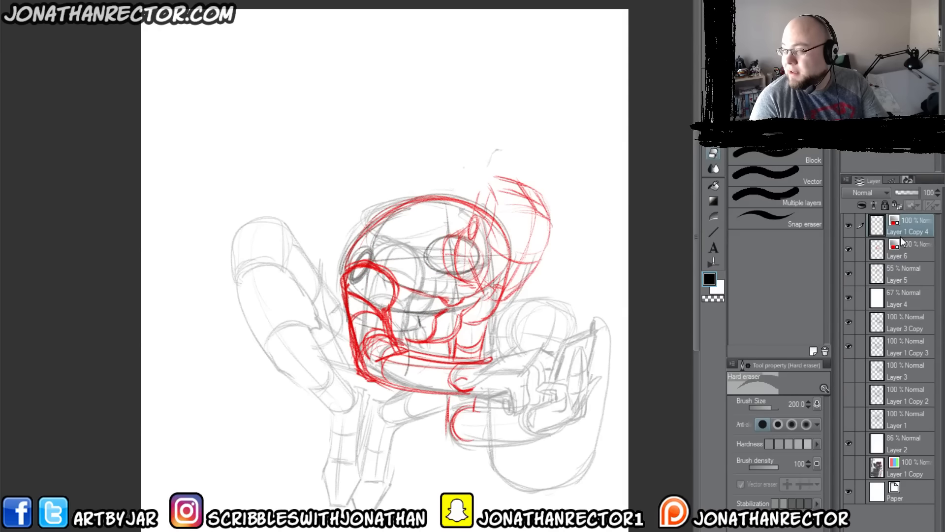
pyautogui.moveTo(472, 250)
pyautogui.mouseDown()
pyautogui.moveTo(486, 215)
pyautogui.moveTo(505, 244)
pyautogui.moveTo(498, 290)
pyautogui.moveTo(477, 260)
pyautogui.mouseUp()
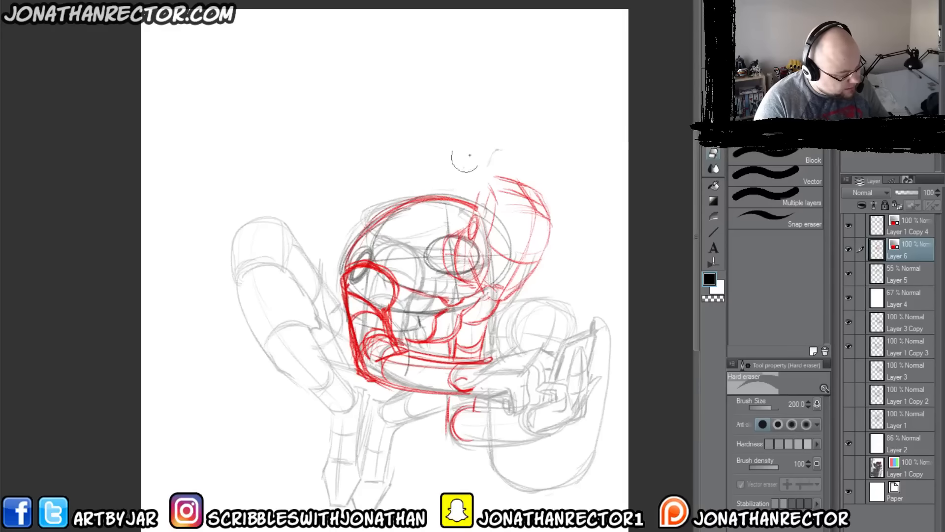
# Step: Merge the pasted head layer down into Layer 6 and show the merged layer in red again
pyautogui.click(907, 232)
pyautogui.hotkey('ctrl', 'e')
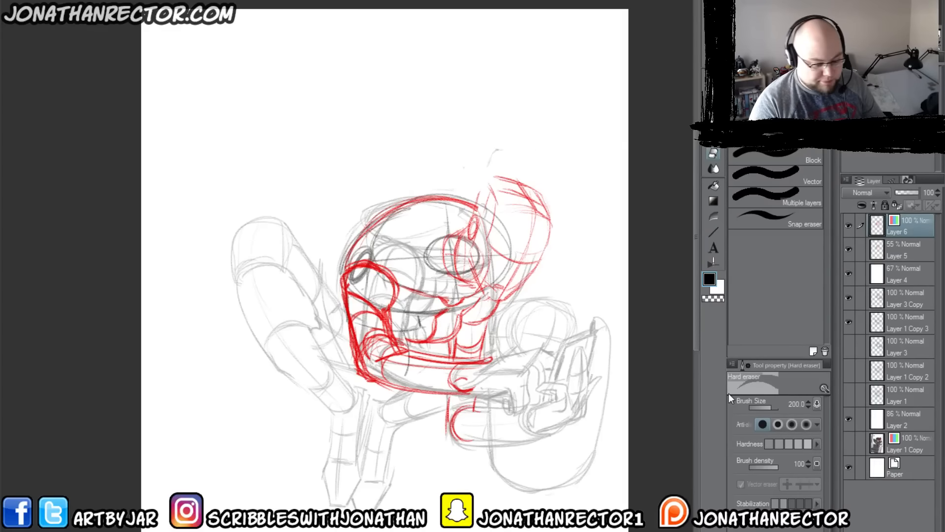
pyautogui.hotkey('ctrl', 'b')
# Step: Redraw the head's outline and its curved contour line with HB Real Pencil 3 on Layer 6
pyautogui.press('p')
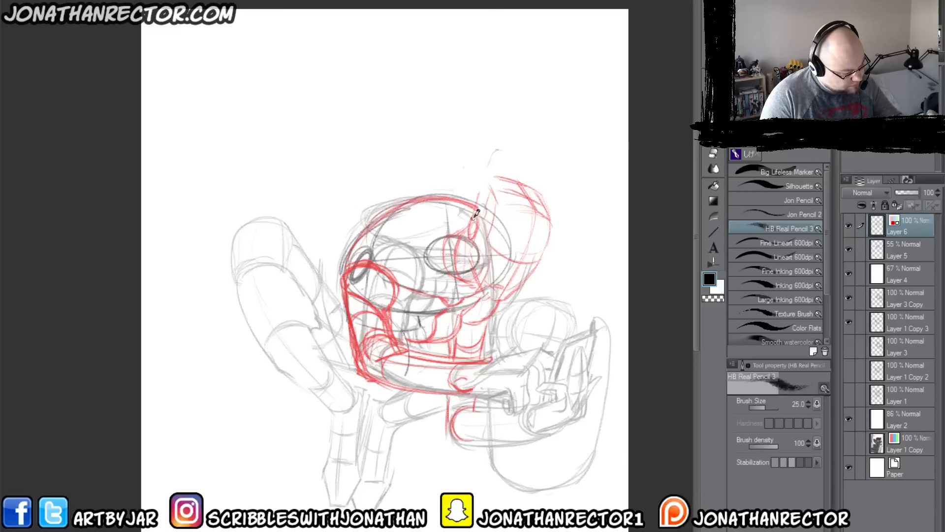
pyautogui.moveTo(476, 214)
pyautogui.mouseDown()
pyautogui.moveTo(479, 185)
pyautogui.moveTo(506, 176)
pyautogui.moveTo(522, 184)
pyautogui.moveTo(489, 184)
pyautogui.moveTo(480, 196)
pyautogui.moveTo(509, 183)
pyautogui.moveTo(544, 240)
pyautogui.moveTo(515, 292)
pyautogui.moveTo(493, 300)
pyautogui.mouseUp()
pyautogui.moveTo(526, 206)
pyautogui.mouseDown()
pyautogui.moveTo(516, 268)
pyautogui.moveTo(457, 387)
pyautogui.moveTo(438, 330)
pyautogui.moveTo(524, 263)
pyautogui.moveTo(488, 241)
pyautogui.mouseUp()
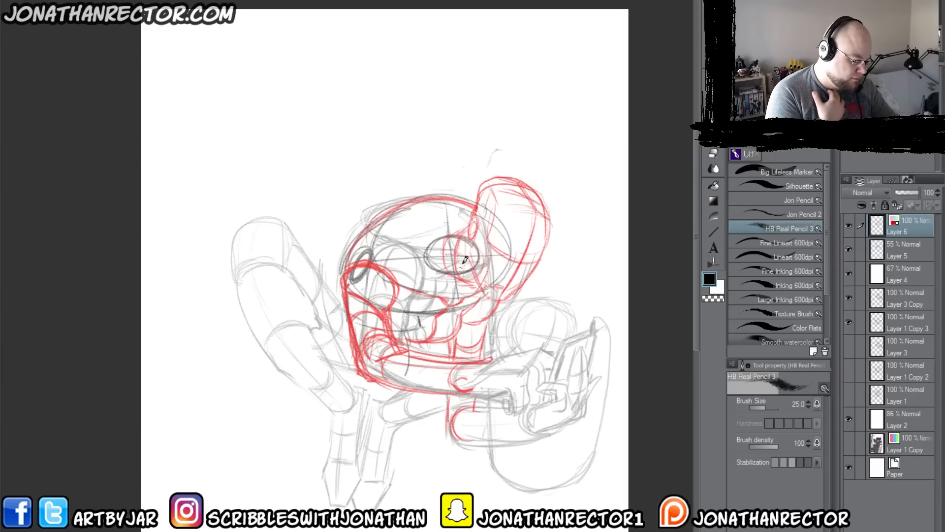
# Step: Draw the slanted lines below the head and the collar line running from the head to the near shoulder
pyautogui.moveTo(469, 257)
pyautogui.mouseDown()
pyautogui.moveTo(446, 301)
pyautogui.moveTo(461, 281)
pyautogui.moveTo(461, 300)
pyautogui.mouseUp()
pyautogui.moveTo(465, 239); pyautogui.dragTo(456, 268)
pyautogui.moveTo(472, 222); pyautogui.dragTo(389, 265)
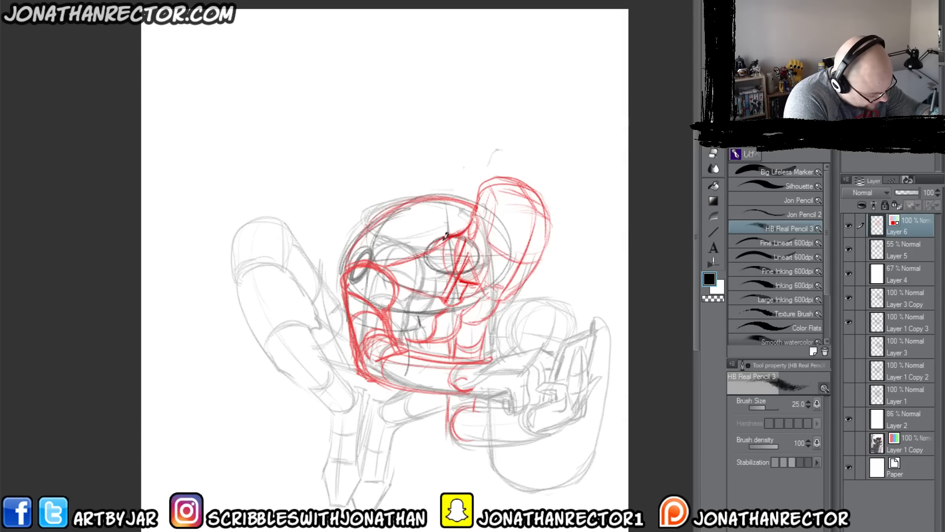
# Step: Draw the upper back's curve from the near shoulder to the head, erasing stray strokes inside it and reinforcing the outer contour
pyautogui.moveTo(437, 240)
pyautogui.mouseDown()
pyautogui.moveTo(386, 265)
pyautogui.moveTo(439, 239)
pyautogui.moveTo(385, 263)
pyautogui.moveTo(345, 264)
pyautogui.moveTo(364, 227)
pyautogui.moveTo(423, 201)
pyautogui.moveTo(452, 232)
pyautogui.moveTo(427, 197)
pyautogui.moveTo(453, 221)
pyautogui.moveTo(401, 209)
pyautogui.mouseUp()
pyautogui.press('e')
pyautogui.press('p')
pyautogui.moveTo(351, 248); pyautogui.dragTo(412, 198)
pyautogui.moveTo(417, 198); pyautogui.dragTo(455, 230)
pyautogui.press('e')
pyautogui.moveTo(384, 230); pyautogui.dragTo(453, 227)
pyautogui.press('p')
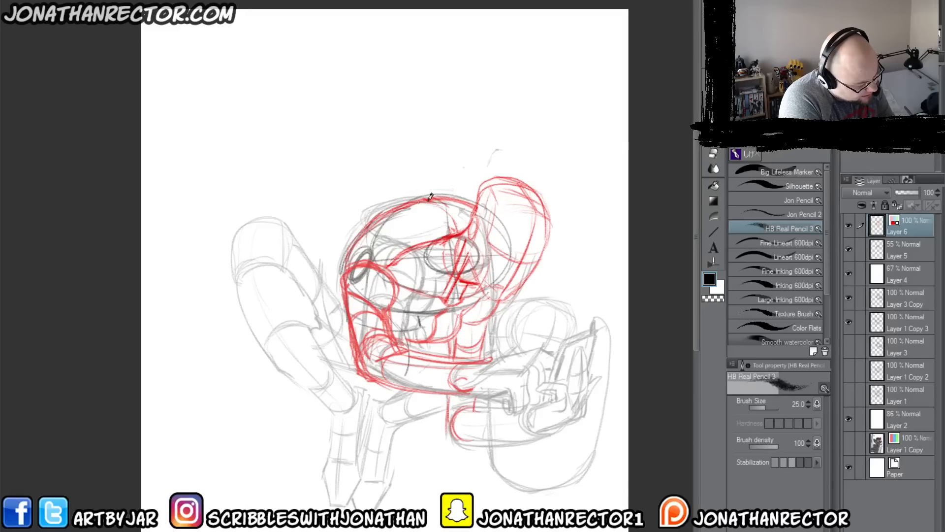
pyautogui.moveTo(425, 198)
pyautogui.mouseDown()
pyautogui.moveTo(457, 221)
pyautogui.moveTo(425, 197)
pyautogui.moveTo(426, 208)
pyautogui.moveTo(352, 246)
pyautogui.mouseUp()
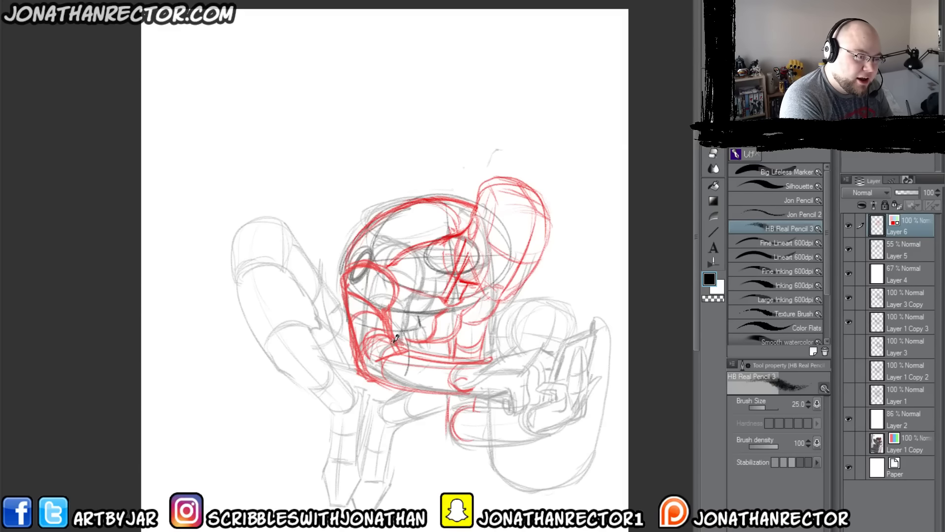
# Step: Sketch the chest's lower curve beside the upper arm, then refine the near shoulder and the inner contour across the upper back
pyautogui.moveTo(396, 325)
pyautogui.mouseDown()
pyautogui.moveTo(399, 302)
pyautogui.moveTo(406, 337)
pyautogui.moveTo(431, 307)
pyautogui.mouseUp()
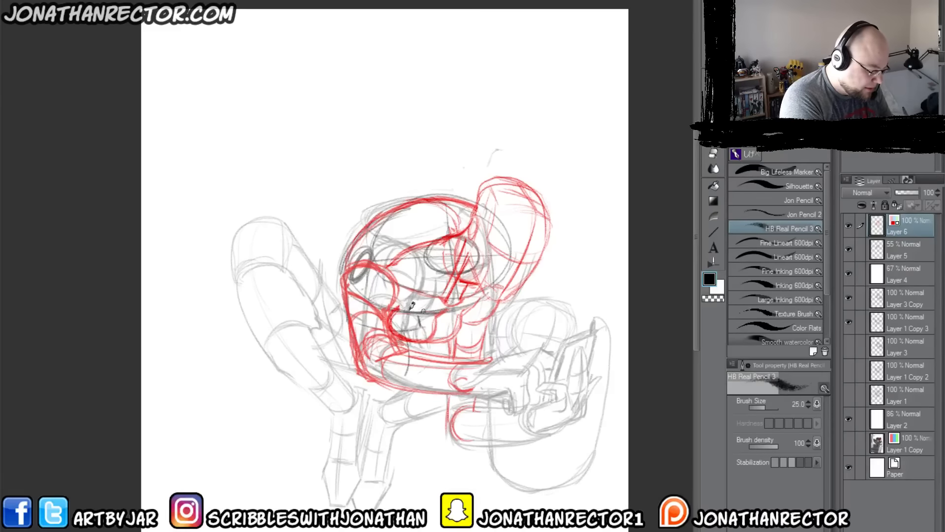
pyautogui.moveTo(369, 266)
pyautogui.mouseDown()
pyautogui.moveTo(387, 276)
pyautogui.moveTo(395, 301)
pyautogui.moveTo(351, 294)
pyautogui.mouseUp()
pyautogui.moveTo(362, 238)
pyautogui.mouseDown()
pyautogui.moveTo(428, 200)
pyautogui.moveTo(471, 225)
pyautogui.moveTo(475, 216)
pyautogui.moveTo(429, 224)
pyautogui.moveTo(448, 210)
pyautogui.moveTo(370, 267)
pyautogui.moveTo(401, 225)
pyautogui.moveTo(473, 211)
pyautogui.mouseUp()
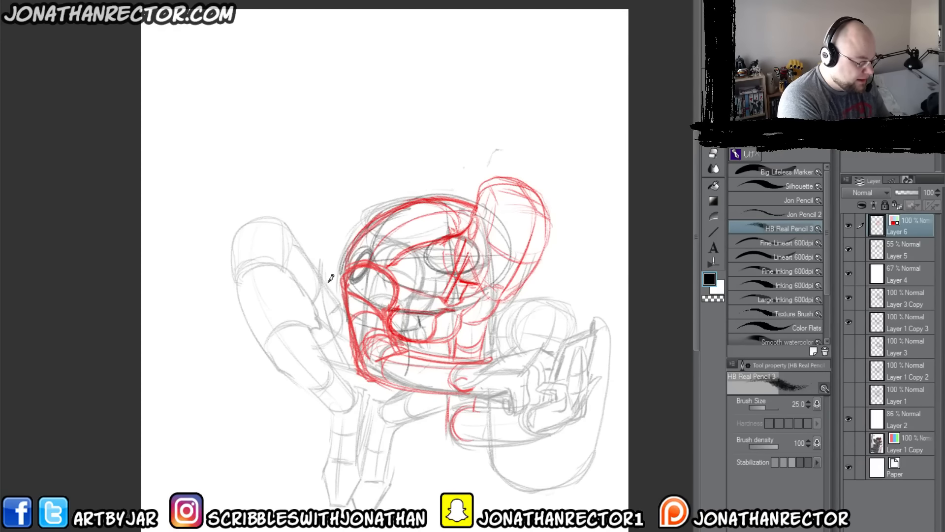
pyautogui.moveTo(362, 236); pyautogui.dragTo(347, 270)
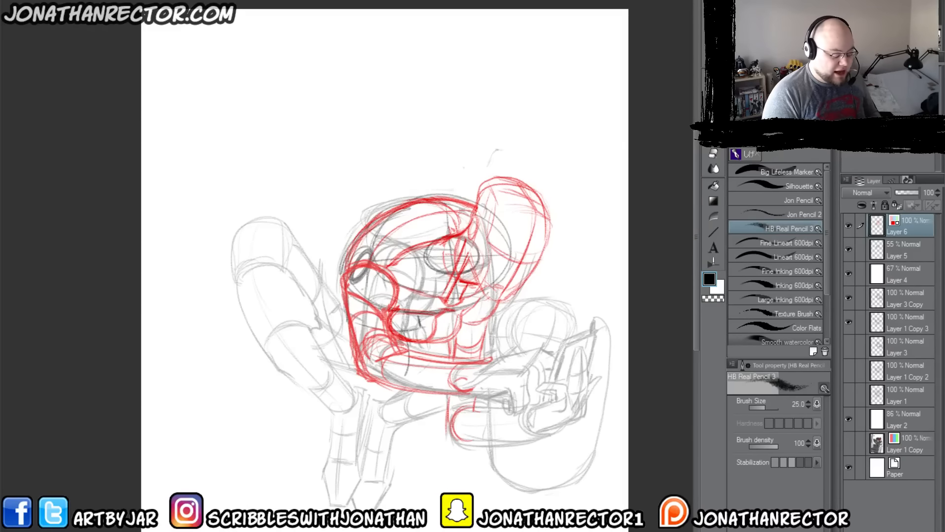
# Step: Draw the near hand's back, knuckles and bent fingers at the end of the outstretched forearm
pyautogui.click(851, 301)
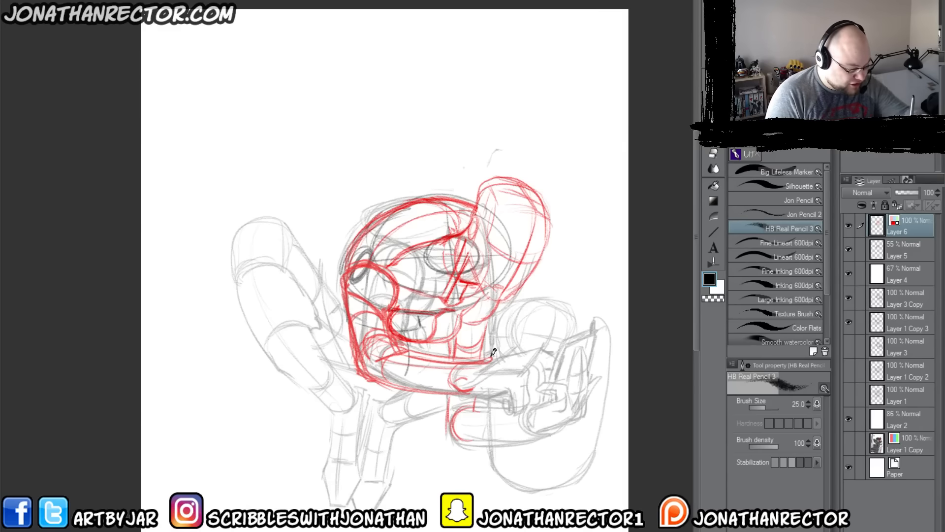
pyautogui.moveTo(491, 361)
pyautogui.mouseDown()
pyautogui.moveTo(544, 345)
pyautogui.moveTo(538, 352)
pyautogui.mouseUp()
pyautogui.moveTo(500, 370); pyautogui.dragTo(531, 363)
pyautogui.moveTo(519, 373)
pyautogui.mouseDown()
pyautogui.moveTo(497, 375)
pyautogui.moveTo(522, 382)
pyautogui.mouseUp()
pyautogui.moveTo(525, 372)
pyautogui.mouseDown()
pyautogui.moveTo(524, 405)
pyautogui.moveTo(505, 387)
pyautogui.moveTo(455, 394)
pyautogui.moveTo(511, 386)
pyautogui.moveTo(508, 407)
pyautogui.moveTo(514, 379)
pyautogui.moveTo(536, 389)
pyautogui.moveTo(531, 404)
pyautogui.mouseUp()
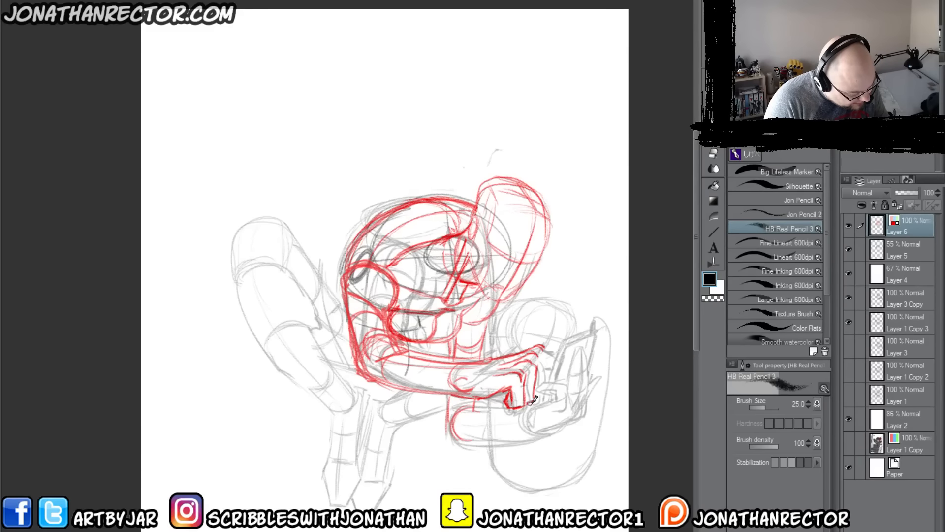
pyautogui.moveTo(532, 349)
pyautogui.mouseDown()
pyautogui.moveTo(542, 370)
pyautogui.moveTo(556, 353)
pyautogui.mouseUp()
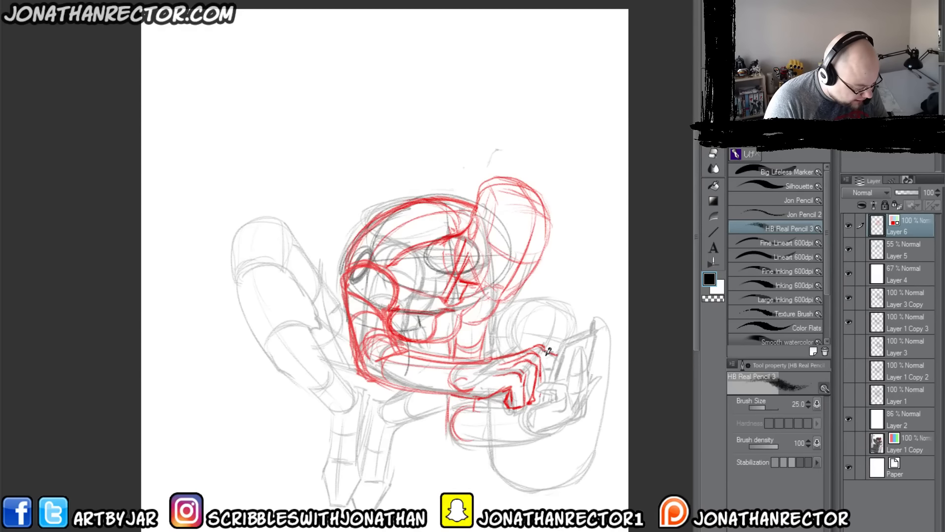
# Step: Reinforce the near forearm's underside and elbow, and strengthen the far upper arm's contours below the head
pyautogui.moveTo(486, 396); pyautogui.dragTo(447, 391)
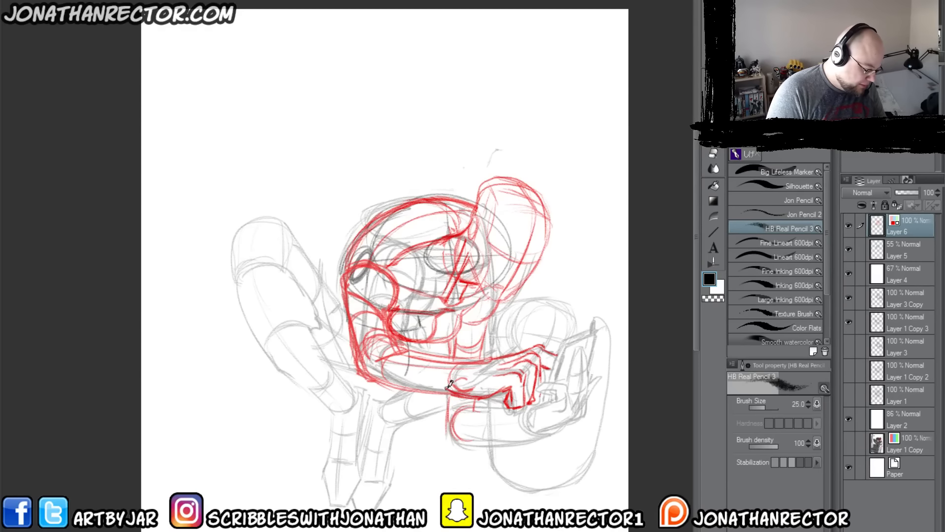
pyautogui.moveTo(367, 388); pyautogui.dragTo(424, 372)
pyautogui.moveTo(485, 329); pyautogui.dragTo(481, 357)
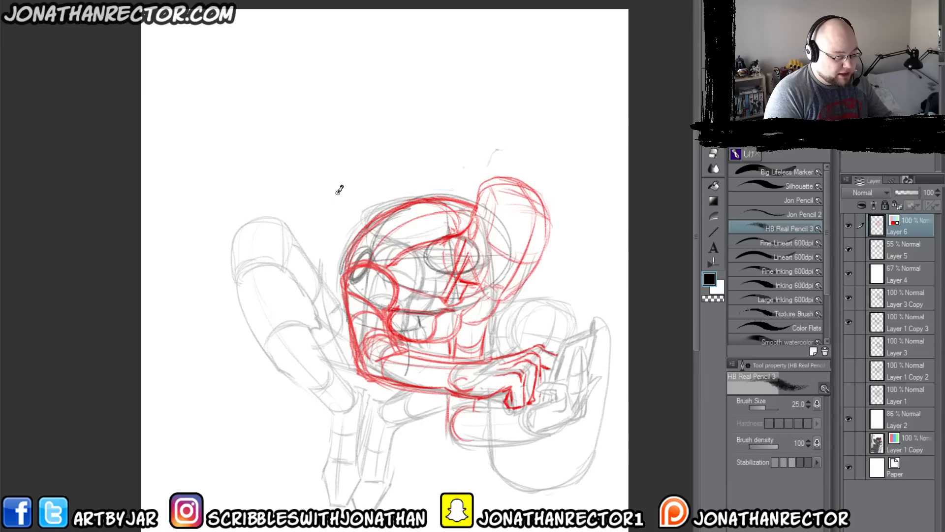
pyautogui.moveTo(501, 302); pyautogui.dragTo(487, 324)
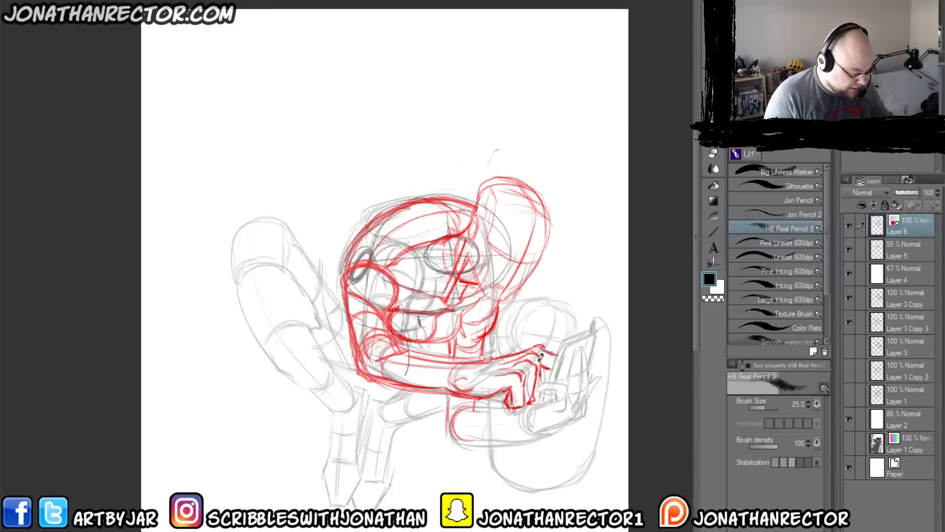
# Step: Outline the far forearm below the near arm with its elbow edge, cross-contour curves and rounded wrist end
pyautogui.moveTo(547, 428); pyautogui.dragTo(475, 440)
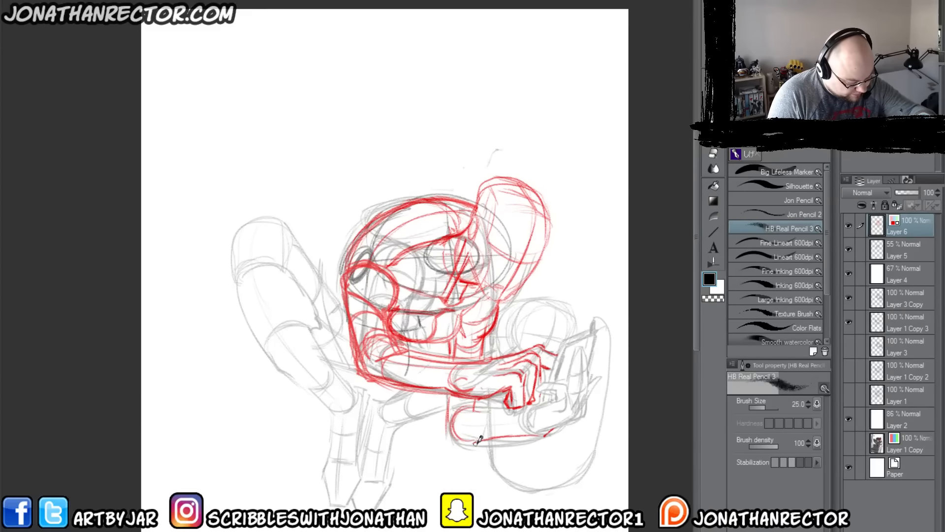
pyautogui.moveTo(534, 432)
pyautogui.mouseDown()
pyautogui.moveTo(464, 441)
pyautogui.moveTo(526, 438)
pyautogui.mouseUp()
pyautogui.moveTo(449, 438)
pyautogui.mouseDown()
pyautogui.moveTo(447, 398)
pyautogui.moveTo(514, 405)
pyautogui.moveTo(469, 408)
pyautogui.moveTo(484, 408)
pyautogui.mouseUp()
pyautogui.moveTo(491, 413); pyautogui.dragTo(485, 439)
pyautogui.moveTo(488, 415); pyautogui.dragTo(517, 413)
pyautogui.moveTo(519, 413); pyautogui.dragTo(530, 438)
pyautogui.moveTo(532, 425); pyautogui.dragTo(531, 430)
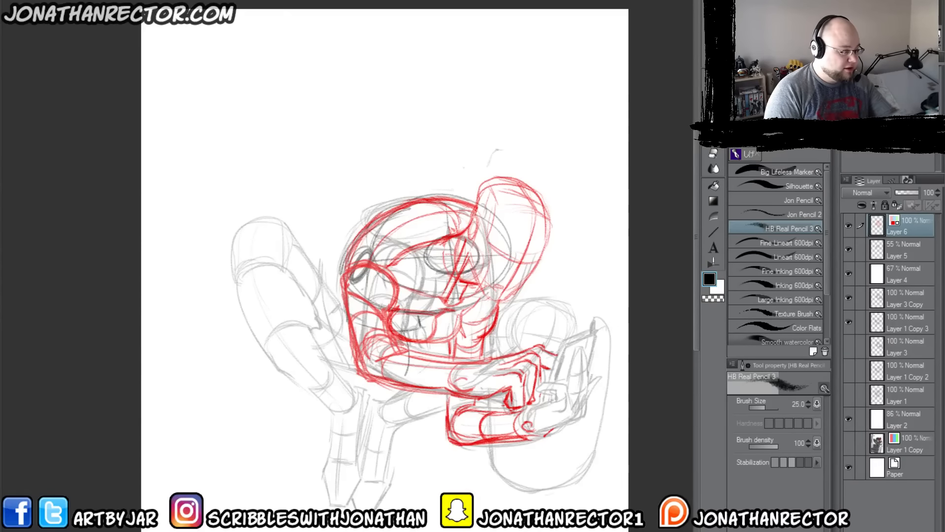
# Step: Check the sketch in a mirrored view, then draw the far hand's thumb, palm and raised fingers around the phone
pyautogui.press('h')
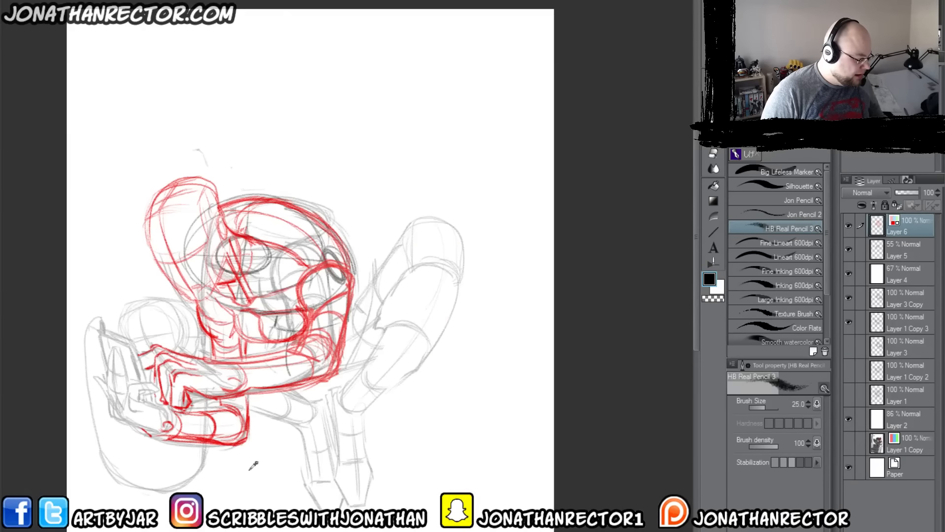
pyautogui.press('x')
pyautogui.moveTo(216, 418); pyautogui.dragTo(331, 387)
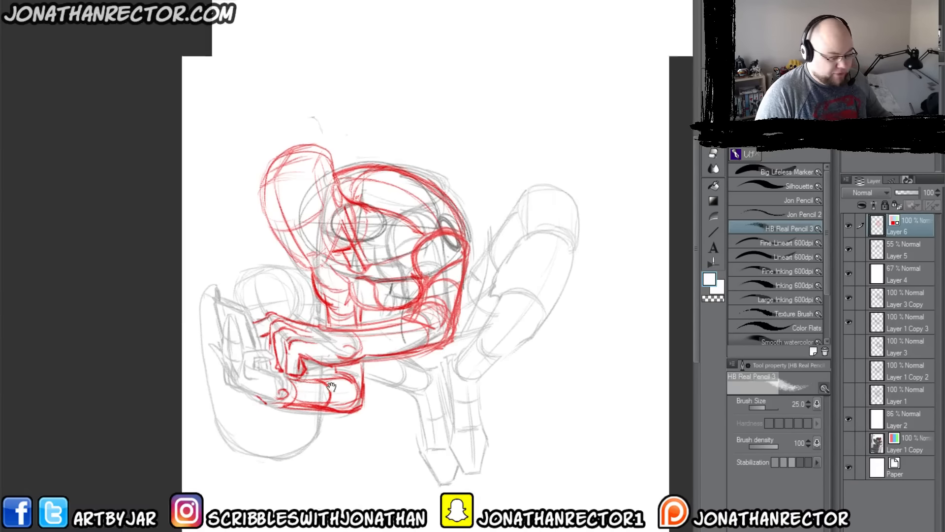
pyautogui.press('h')
pyautogui.press('x')
pyautogui.moveTo(337, 318); pyautogui.dragTo(340, 363)
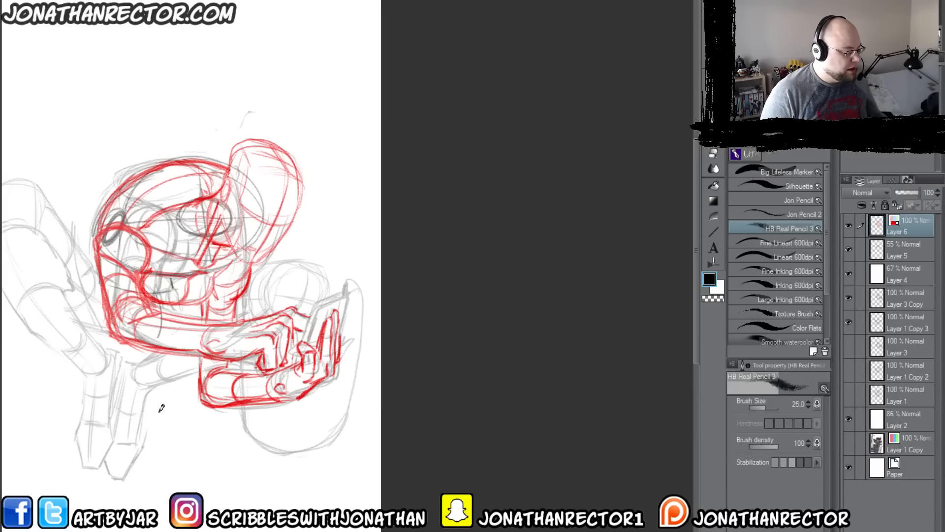
# Step: Hide Layer 5 and Layer 4, compare the underlying sketch layers, and make Layer 3 Copy visible and active
pyautogui.moveTo(153, 462)
pyautogui.mouseDown()
pyautogui.moveTo(344, 430)
pyautogui.moveTo(527, 443)
pyautogui.mouseUp()
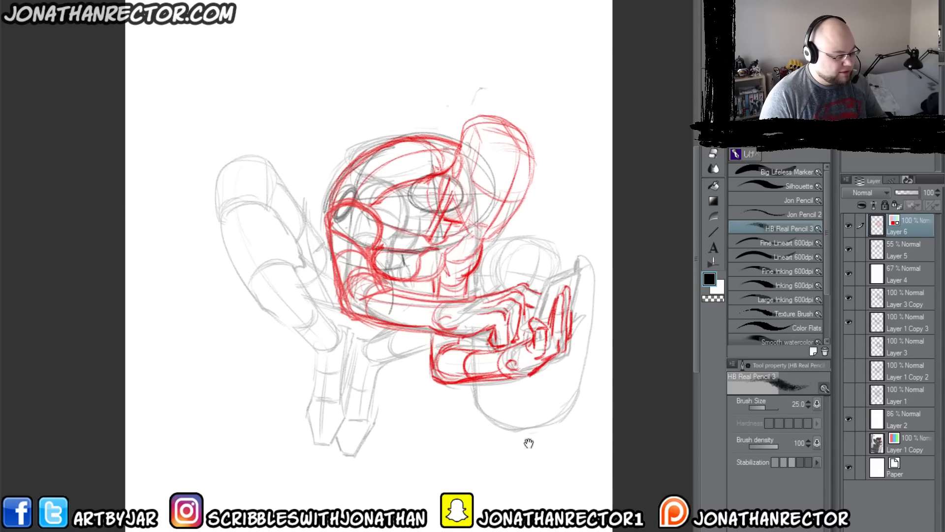
pyautogui.click(849, 250)
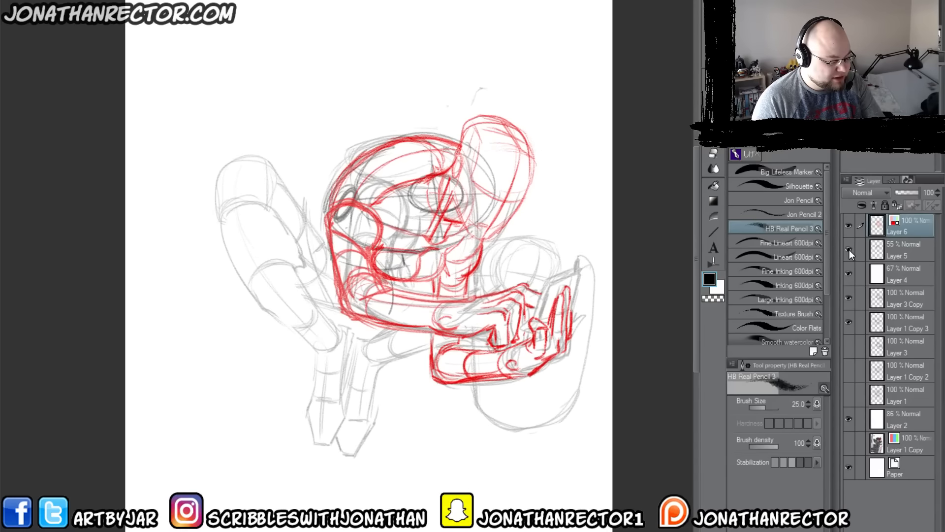
pyautogui.click(849, 250)
pyautogui.click(849, 274)
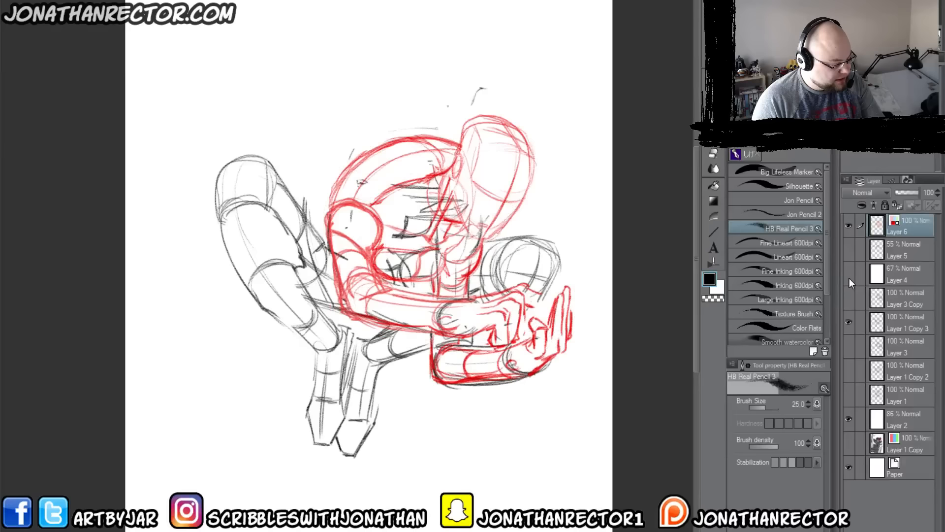
pyautogui.click(848, 321)
pyautogui.click(849, 321)
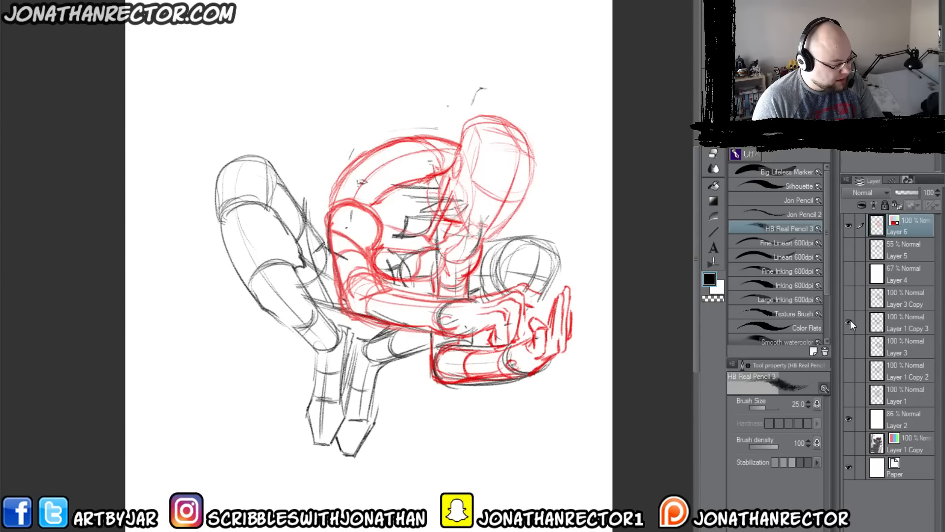
pyautogui.click(850, 296)
pyautogui.click(850, 294)
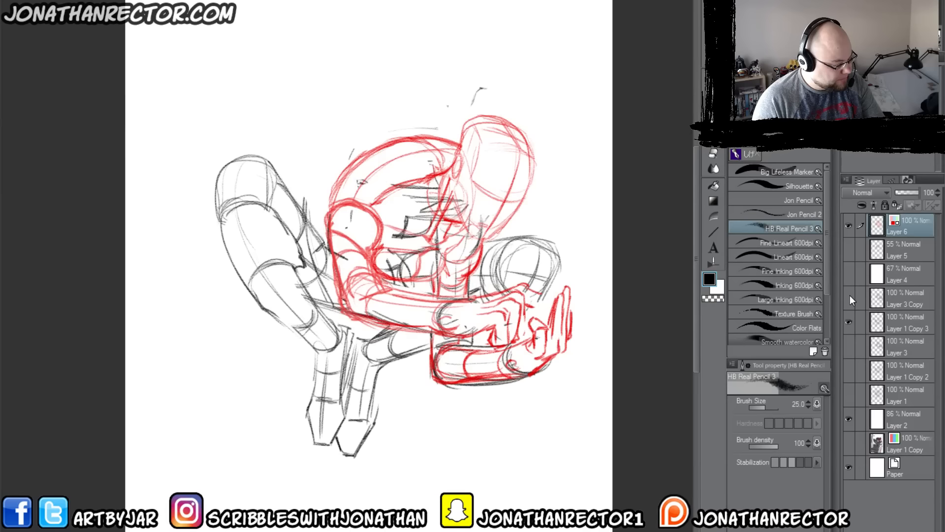
pyautogui.click(849, 296)
pyautogui.click(904, 299)
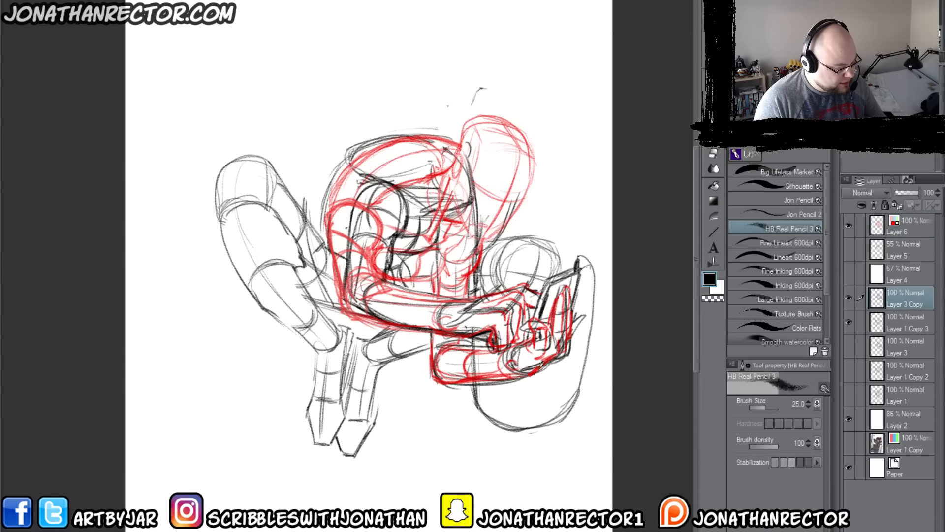
# Step: Apply a light blue layer color to the lines on Layer 3 Copy
pyautogui.click(894, 116)
pyautogui.click(886, 133)
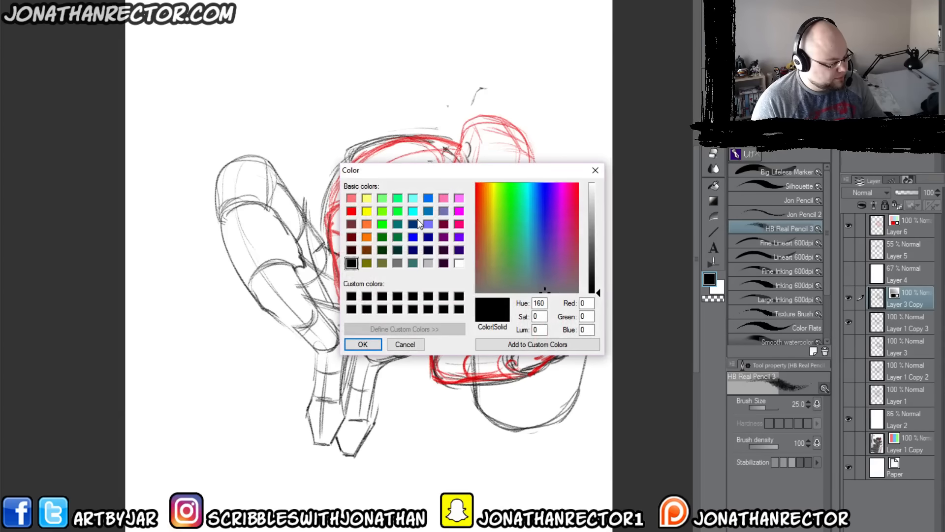
pyautogui.click(428, 198)
pyautogui.click(360, 343)
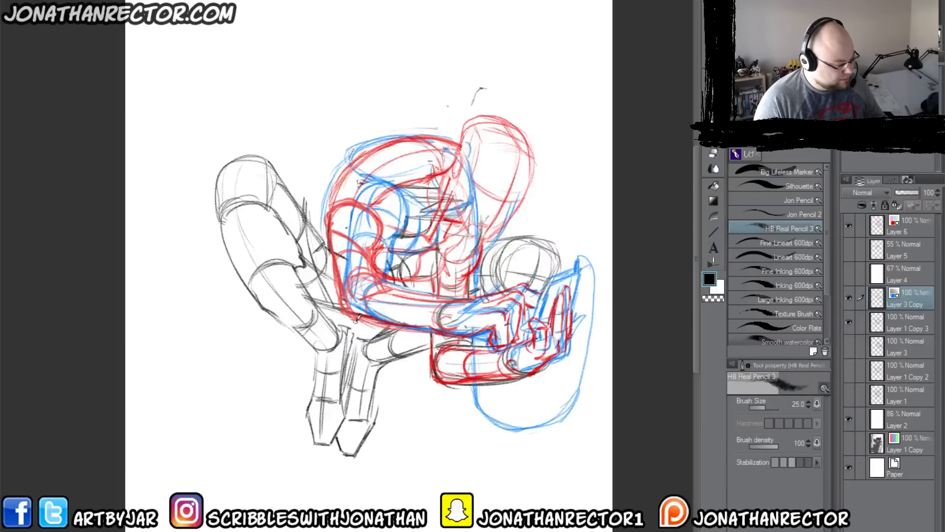
# Step: Erase Layer 3 Copy's old torso, arm and hand lines under the red sketch, keeping the phone and the large rounded outline
pyautogui.press('e')
pyautogui.moveTo(566, 325); pyautogui.dragTo(522, 362)
pyautogui.moveTo(512, 315)
pyautogui.mouseDown()
pyautogui.moveTo(453, 329)
pyautogui.moveTo(355, 298)
pyautogui.moveTo(403, 308)
pyautogui.moveTo(414, 299)
pyautogui.mouseUp()
pyautogui.moveTo(370, 235)
pyautogui.mouseDown()
pyautogui.moveTo(345, 178)
pyautogui.moveTo(329, 197)
pyautogui.moveTo(367, 143)
pyautogui.moveTo(430, 128)
pyautogui.moveTo(467, 204)
pyautogui.moveTo(401, 209)
pyautogui.moveTo(400, 251)
pyautogui.moveTo(457, 197)
pyautogui.moveTo(477, 256)
pyautogui.moveTo(451, 273)
pyautogui.moveTo(455, 246)
pyautogui.mouseUp()
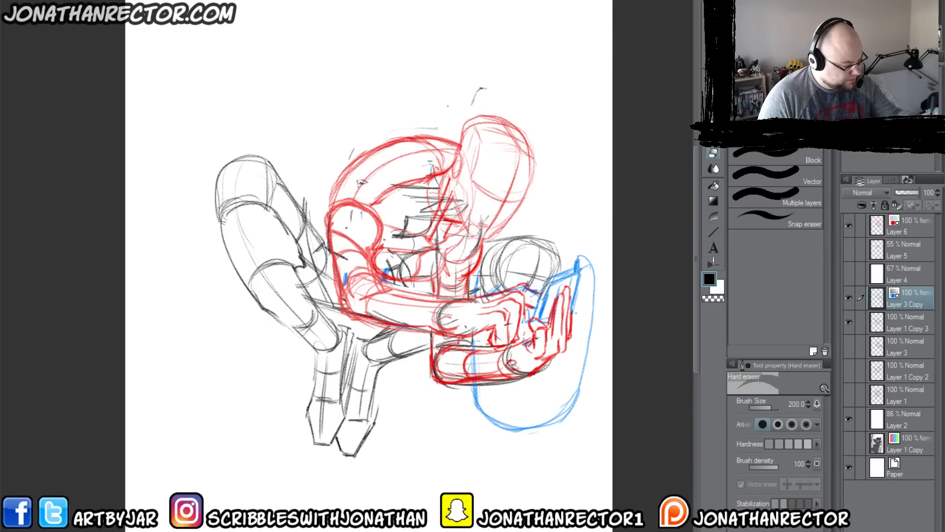
# Step: Move Layer 3 Copy and Layer 1 Copy 3 directly below Layer 6, and remove the blue tint from Layer 3 Copy
pyautogui.moveTo(906, 298); pyautogui.dragTo(904, 241)
pyautogui.moveTo(905, 322); pyautogui.dragTo(896, 270)
pyautogui.click(908, 134)
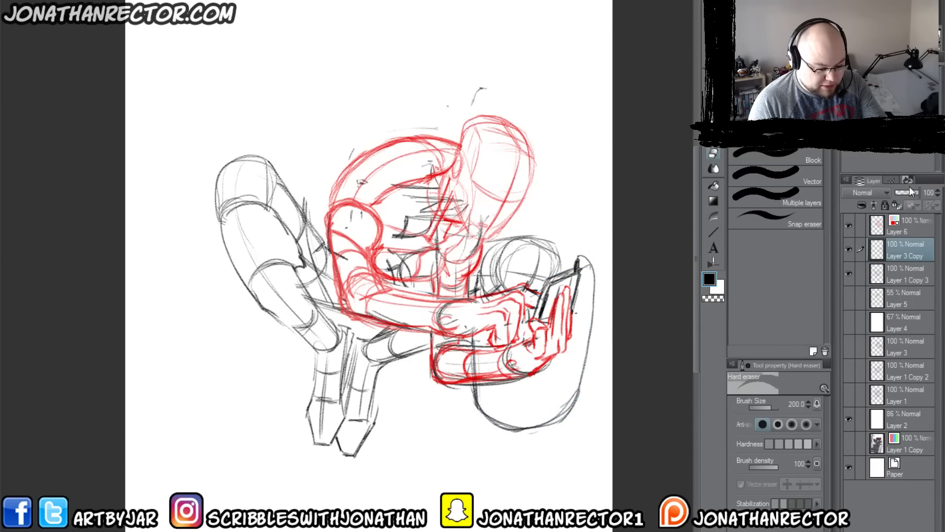
# Step: Remove the red tint from Layer 6 and show the reference sketch on Layer 1 Copy
pyautogui.click(907, 226)
pyautogui.click(909, 134)
pyautogui.click(848, 443)
pyautogui.press('p')
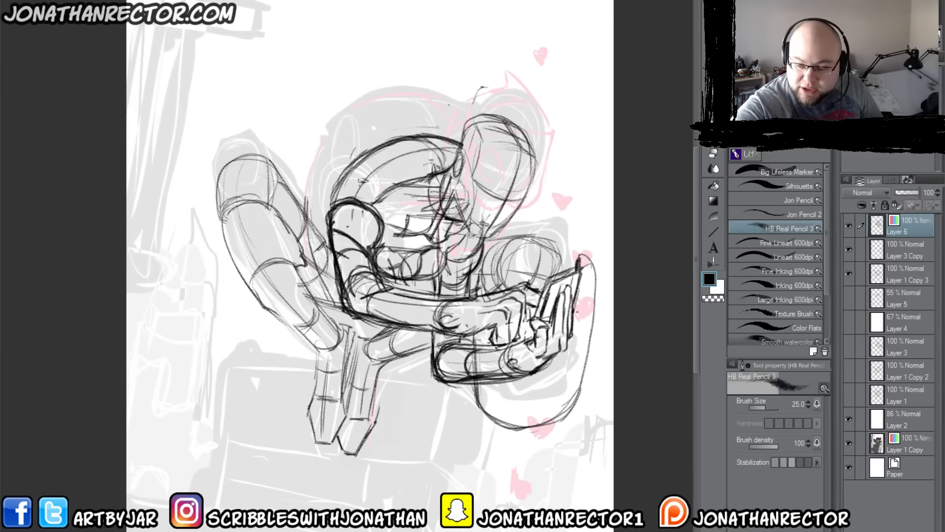
# Step: Shift Layer 6, Layer 3 Copy and Layer 1 Copy 3 together slightly up the canvas, and combine them into one layer
pyautogui.click(859, 249)
pyautogui.click(860, 273)
pyautogui.press('k')
pyautogui.moveTo(299, 407)
pyautogui.mouseDown()
pyautogui.moveTo(230, 301)
pyautogui.moveTo(309, 382)
pyautogui.mouseUp()
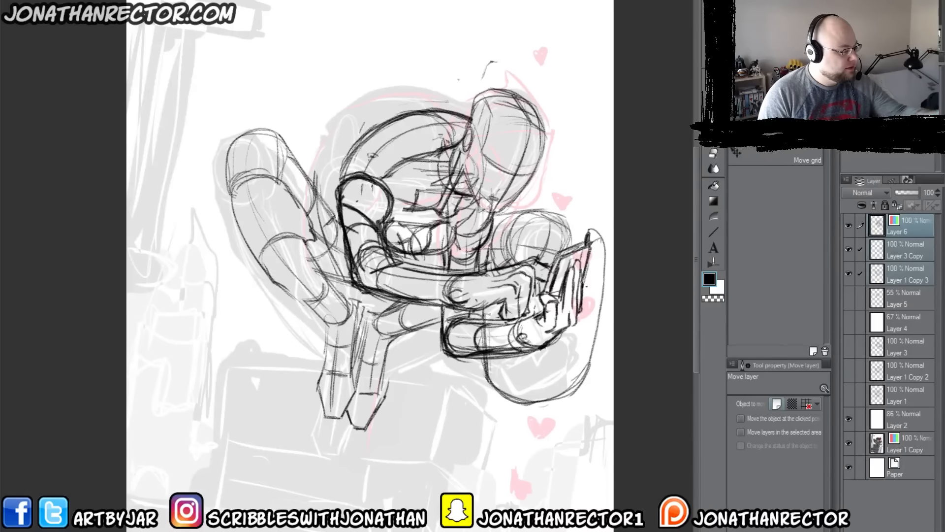
pyautogui.click(143, 1)
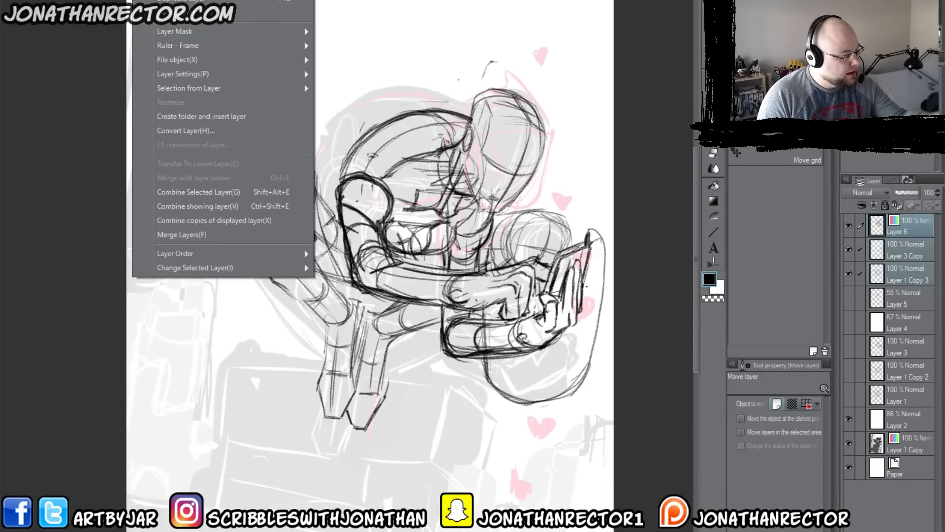
pyautogui.click(170, 192)
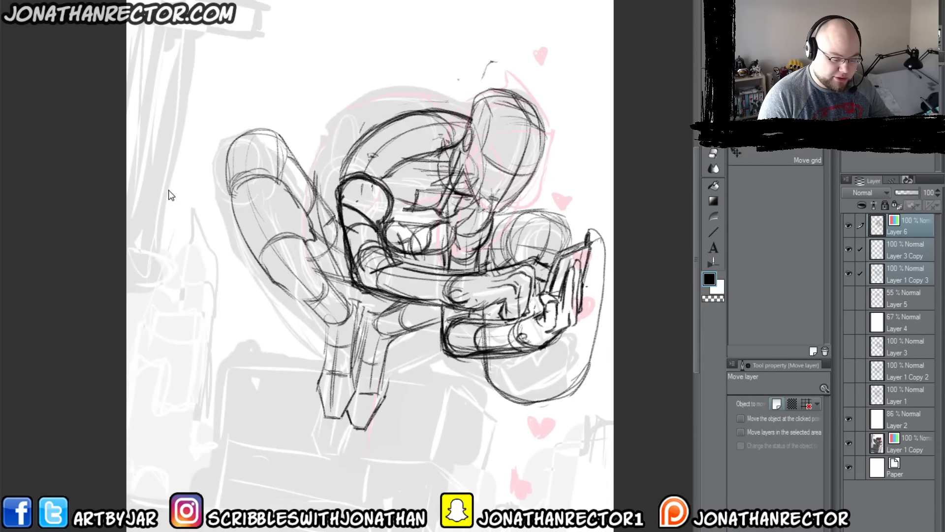
# Step: Erase the overlapping construction lines inside the torso, across the chest and around the front of the neck
pyautogui.hotkey('ctrl', 'b')
pyautogui.moveTo(369, 221); pyautogui.dragTo(390, 266)
pyautogui.press('e')
pyautogui.moveTo(468, 197); pyautogui.dragTo(418, 221)
pyautogui.moveTo(445, 281); pyautogui.dragTo(426, 283)
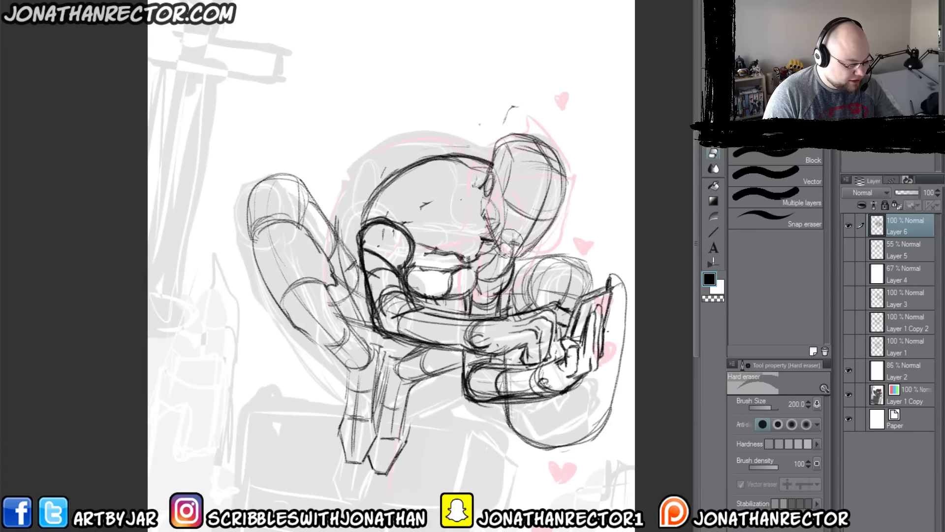
pyautogui.moveTo(511, 247)
pyautogui.mouseDown()
pyautogui.moveTo(494, 234)
pyautogui.moveTo(487, 182)
pyautogui.moveTo(490, 216)
pyautogui.moveTo(497, 125)
pyautogui.moveTo(521, 78)
pyautogui.moveTo(495, 233)
pyautogui.mouseUp()
# Step: Redraw the front edge of the torso with slanted lines running from below the head down to the chest
pyautogui.press('p')
pyautogui.moveTo(487, 199); pyautogui.dragTo(468, 257)
pyautogui.moveTo(479, 197)
pyautogui.mouseDown()
pyautogui.moveTo(460, 253)
pyautogui.moveTo(467, 199)
pyautogui.moveTo(459, 220)
pyautogui.moveTo(468, 234)
pyautogui.mouseUp()
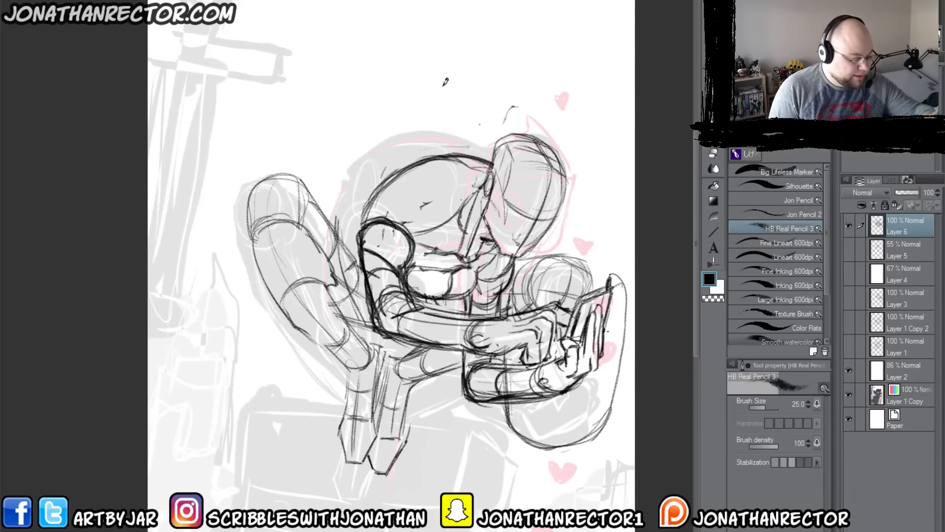
pyautogui.press('e')
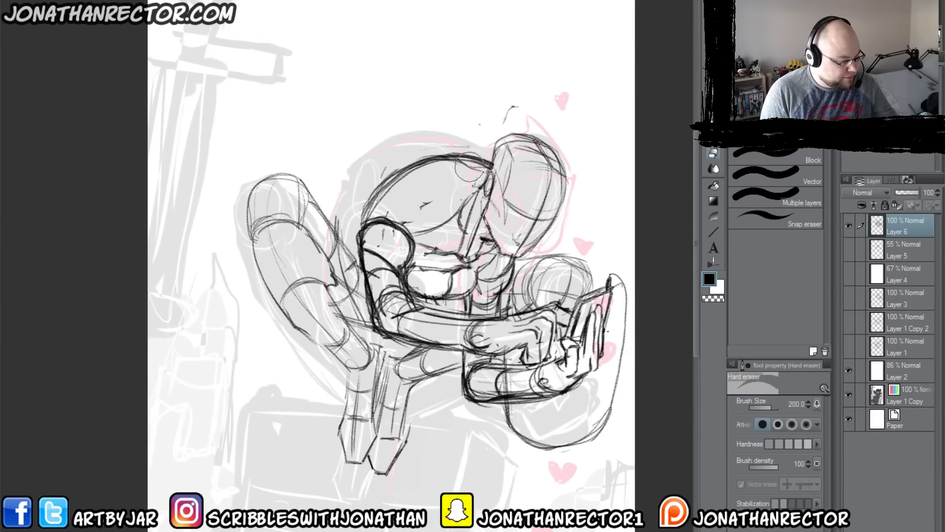
# Step: Strengthen the contours of the bent leg behind the torso and add curved cross-contours from its knee downward
pyautogui.press('p')
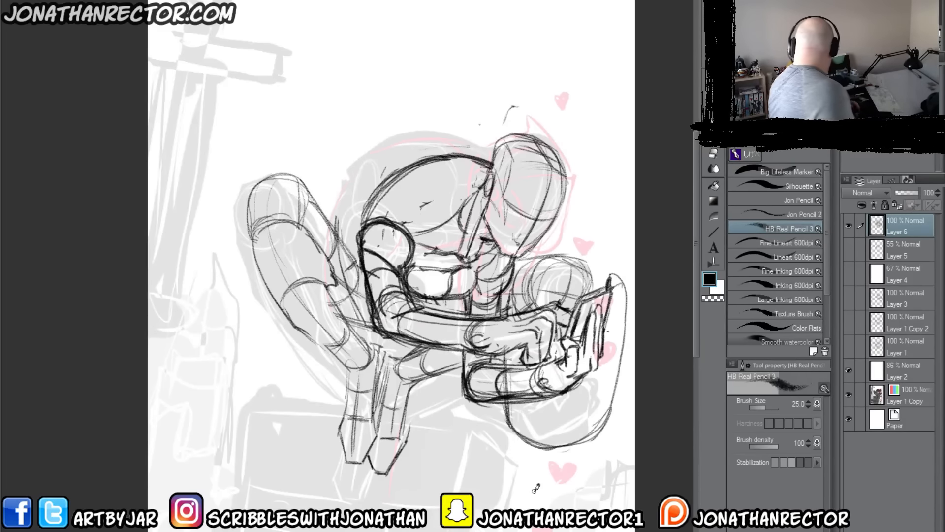
pyautogui.moveTo(281, 176); pyautogui.dragTo(268, 217)
pyautogui.moveTo(269, 225); pyautogui.dragTo(325, 339)
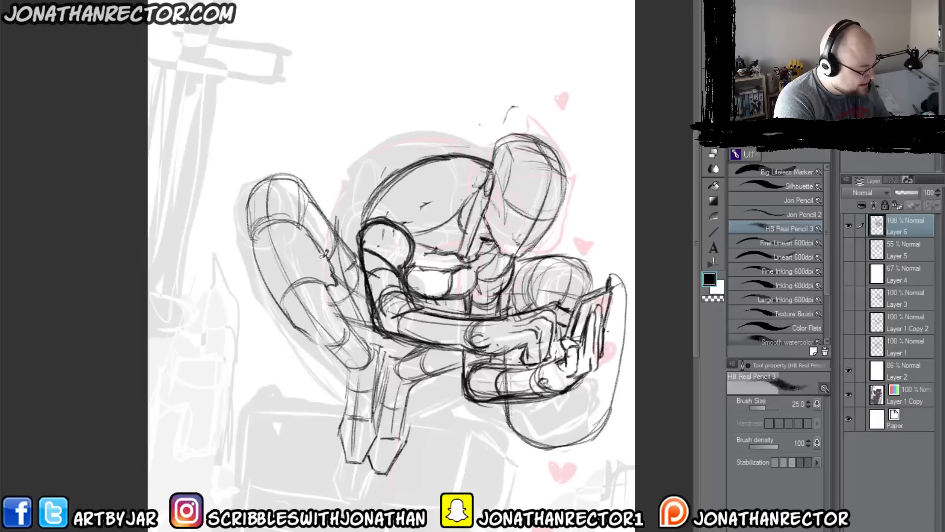
pyautogui.moveTo(319, 250); pyautogui.dragTo(269, 267)
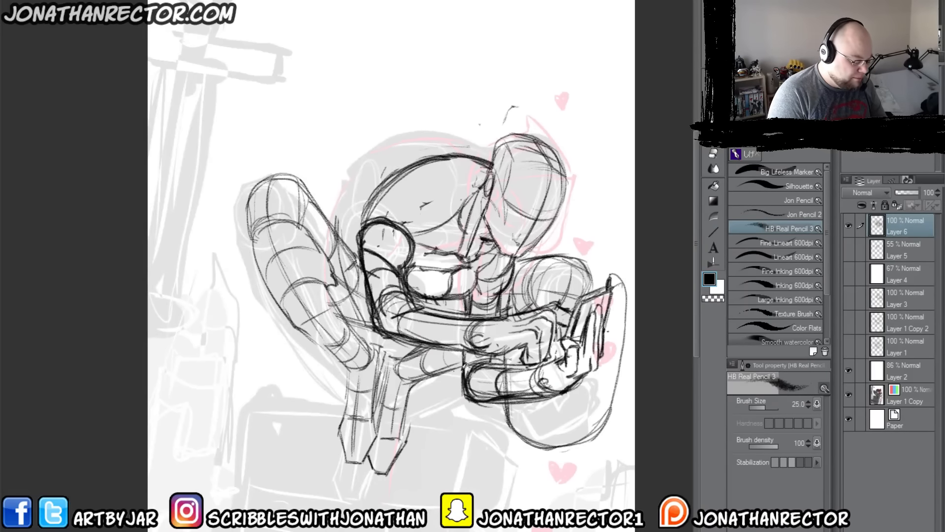
# Step: Duplicate Layer 6, hide the original, and redraw the torso's upper back contour as a lower, flatter curve on the copy
pyautogui.hotkey('ctrl', 'c')
pyautogui.hotkey('ctrl', 'v')
pyautogui.click(848, 250)
pyautogui.moveTo(365, 210); pyautogui.dragTo(486, 159)
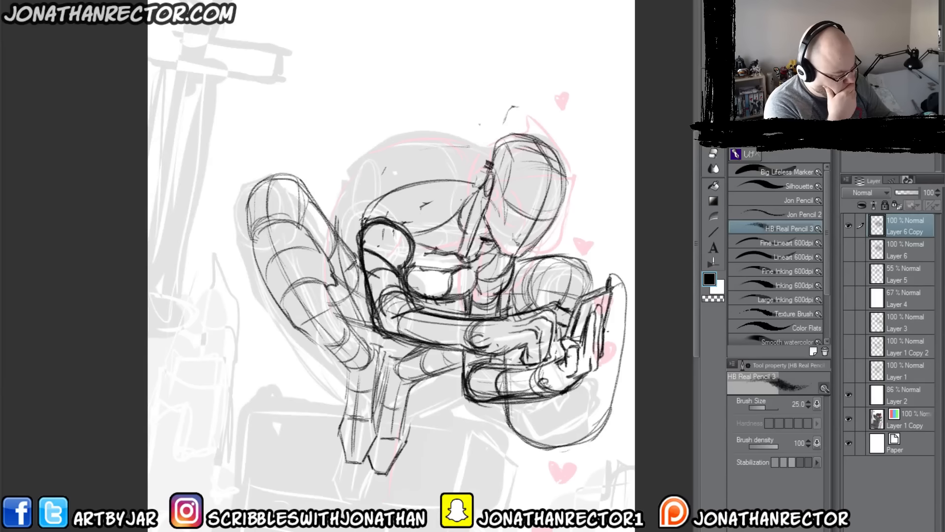
pyautogui.moveTo(365, 211)
pyautogui.mouseDown()
pyautogui.moveTo(478, 186)
pyautogui.moveTo(464, 181)
pyautogui.mouseUp()
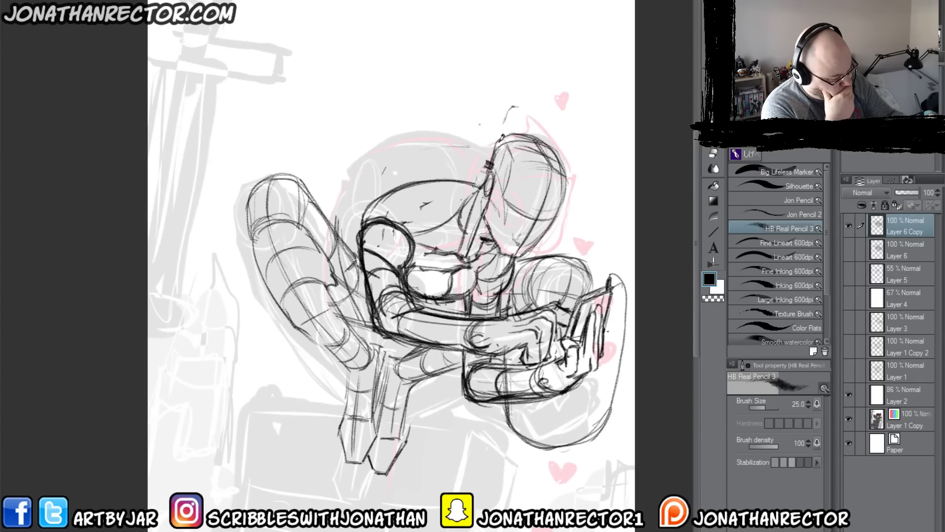
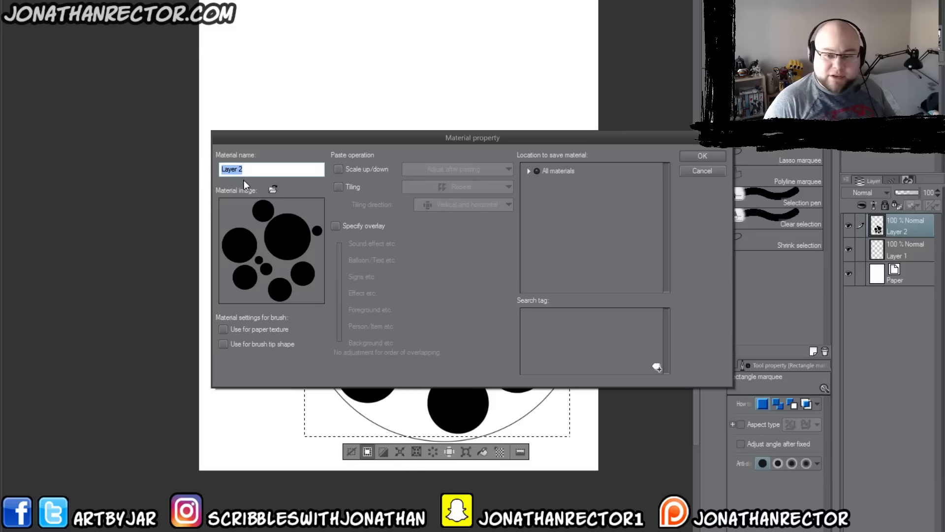
# Step: Name the new material made from the black circle pattern KirbyKrackle1
pyautogui.write('K')
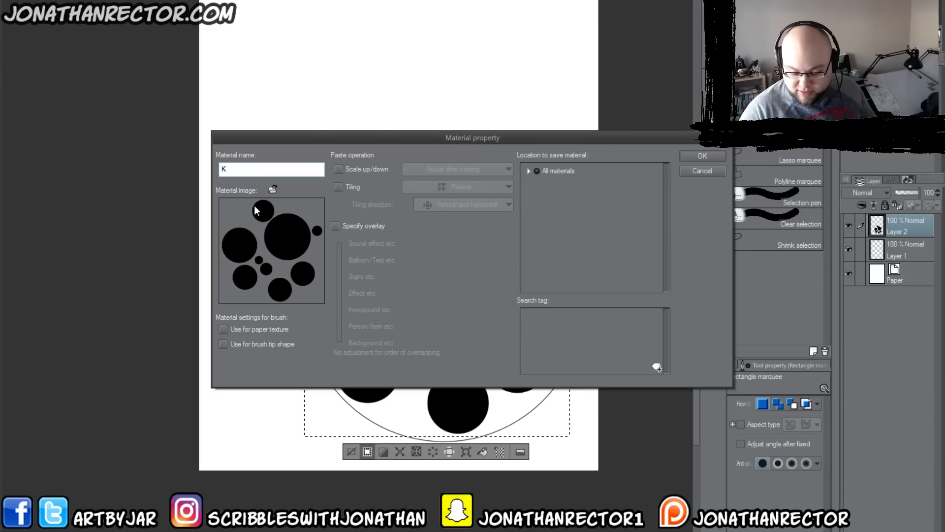
pyautogui.write('irby')
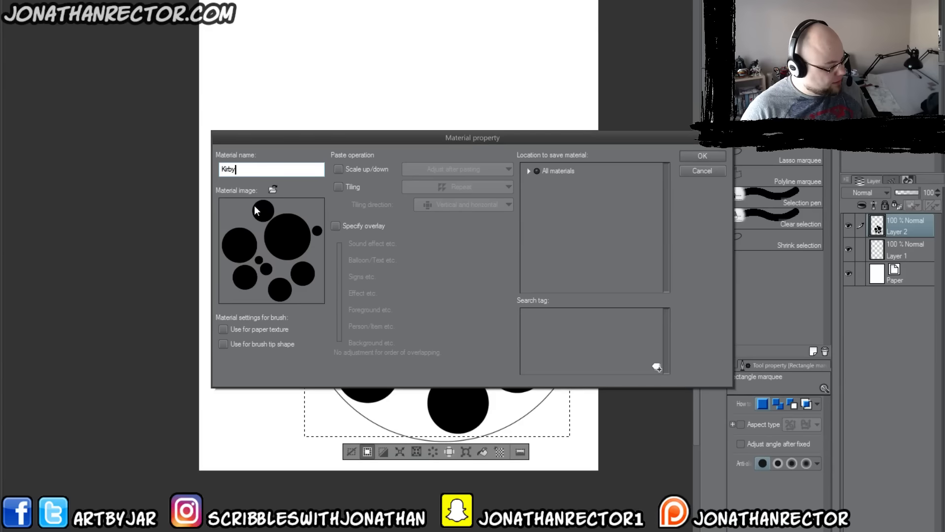
pyautogui.write('Krac')
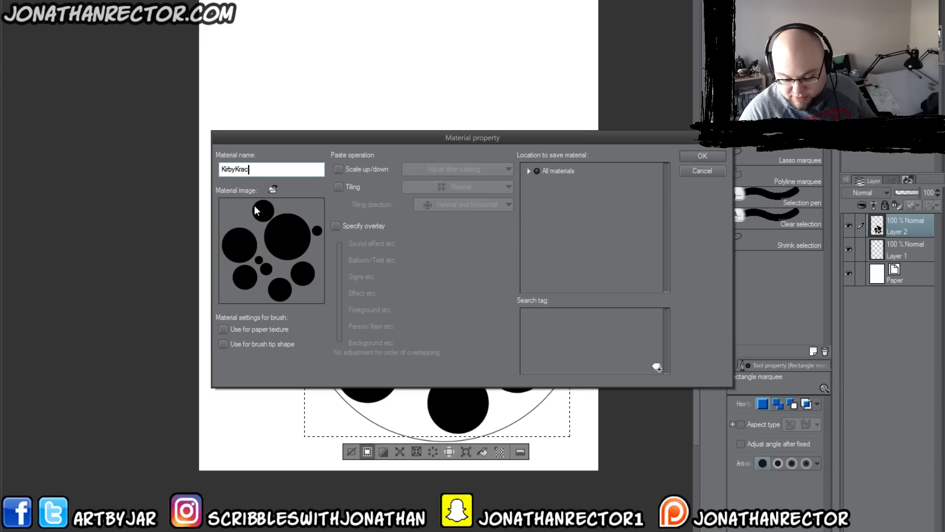
pyautogui.write('kle1')
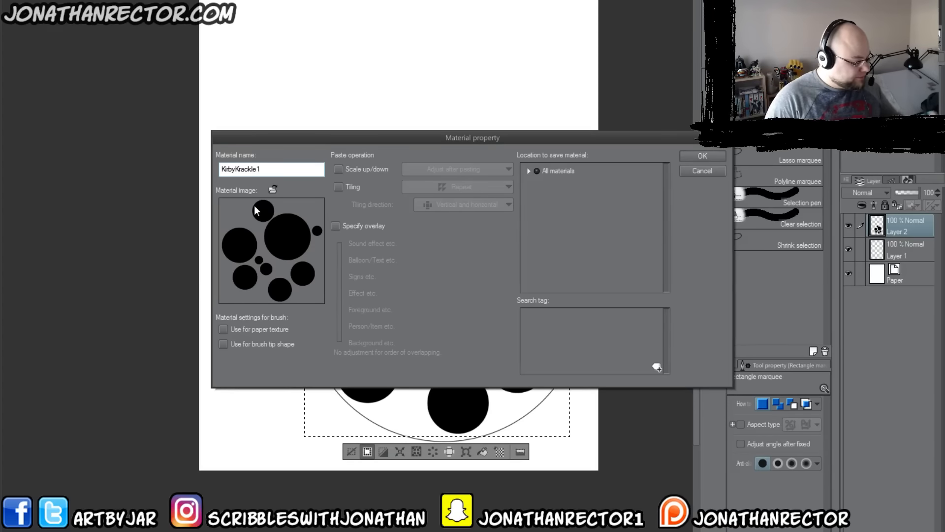
# Step: Set the material's save location to the Brush folder under Image material
pyautogui.click(528, 171)
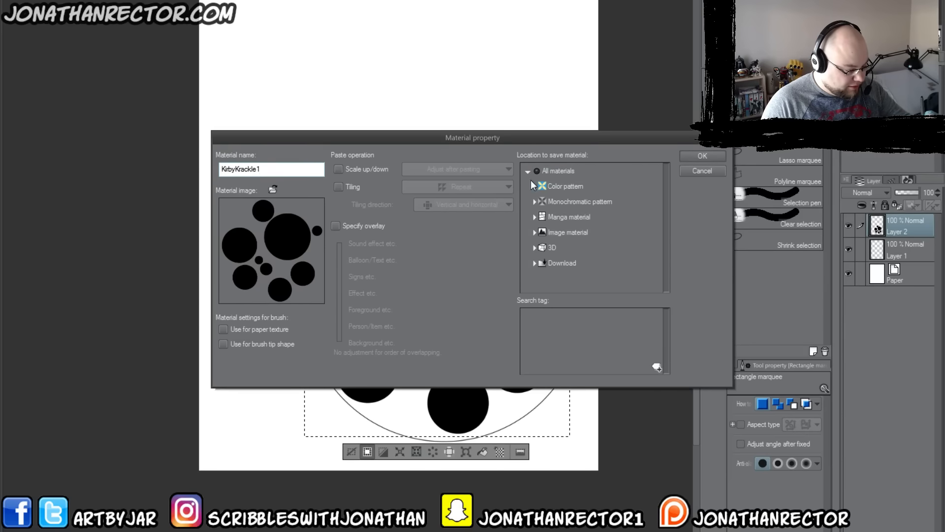
pyautogui.click(534, 202)
pyautogui.click(533, 204)
pyautogui.click(534, 186)
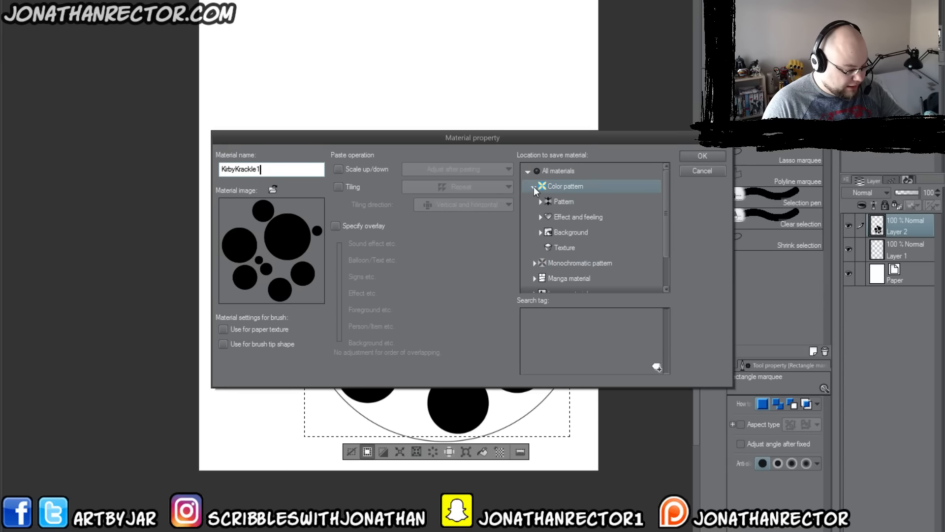
pyautogui.click(534, 187)
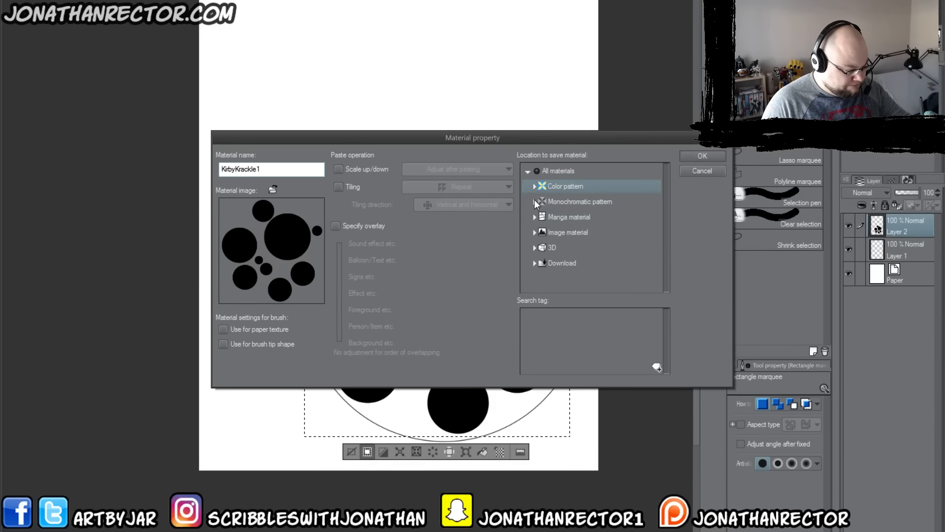
pyautogui.click(534, 233)
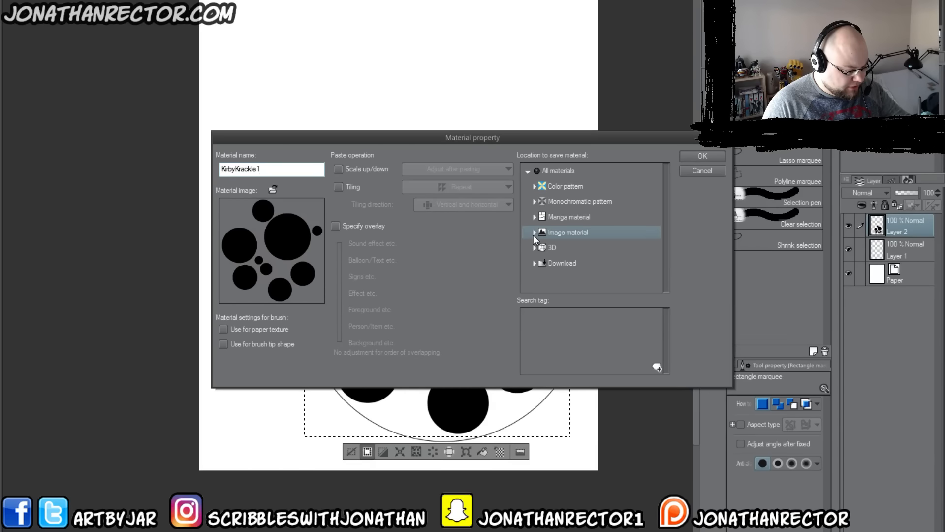
pyautogui.click(564, 279)
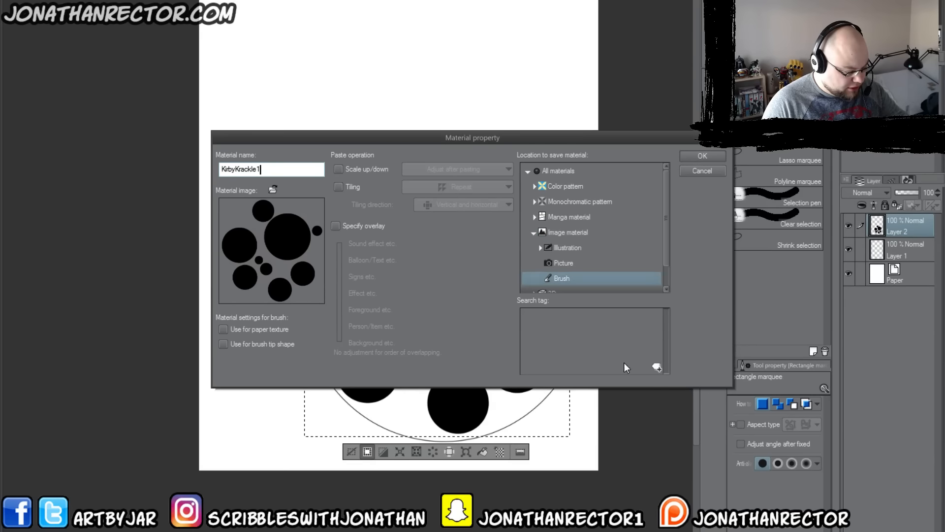
# Step: Add the search tag "kirby" to the material
pyautogui.click(656, 366)
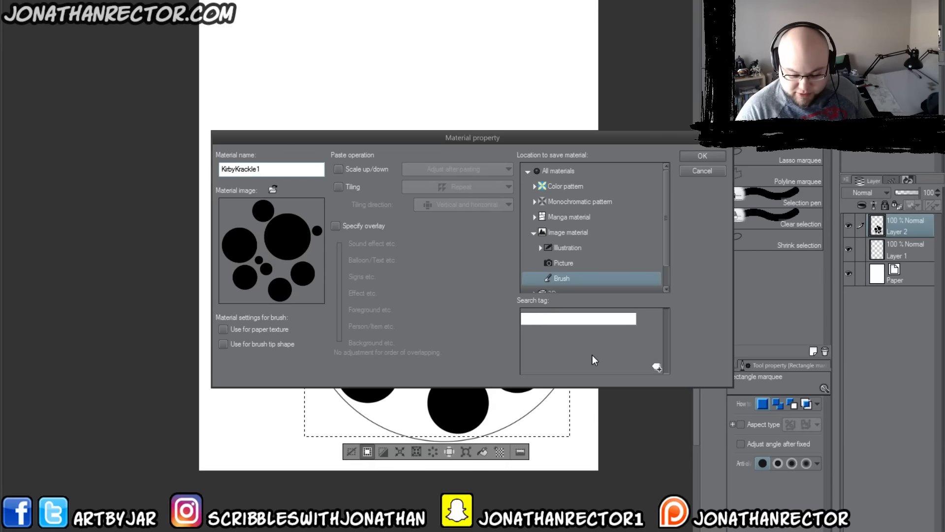
pyautogui.write('kirby')
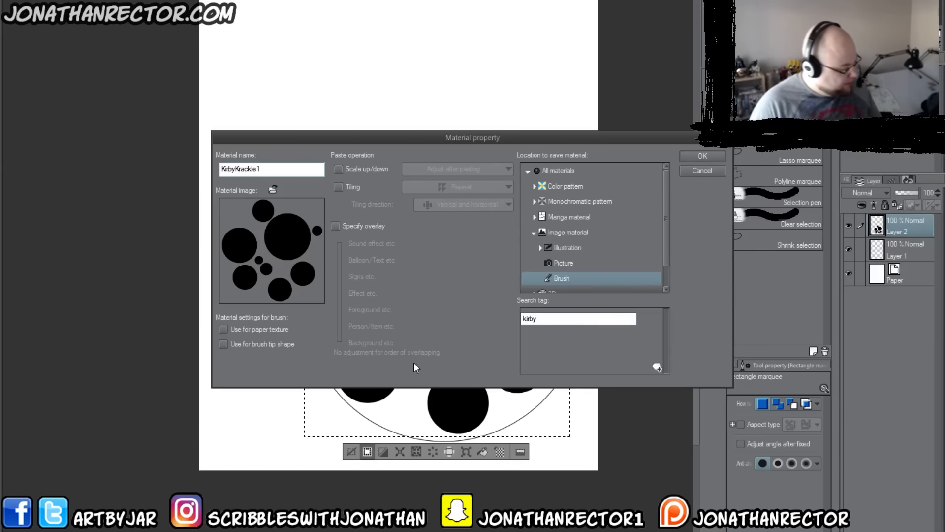
pyautogui.press('Return')
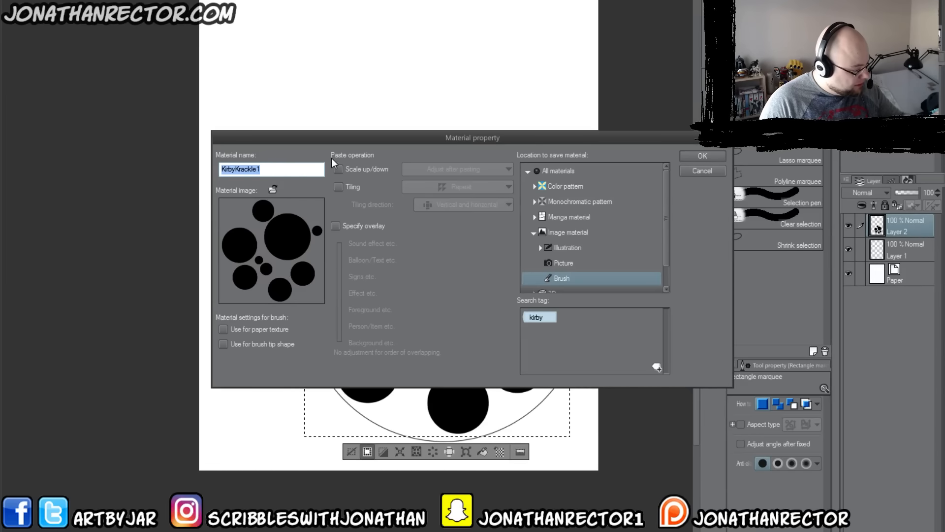
pyautogui.click(338, 168)
pyautogui.click(413, 170)
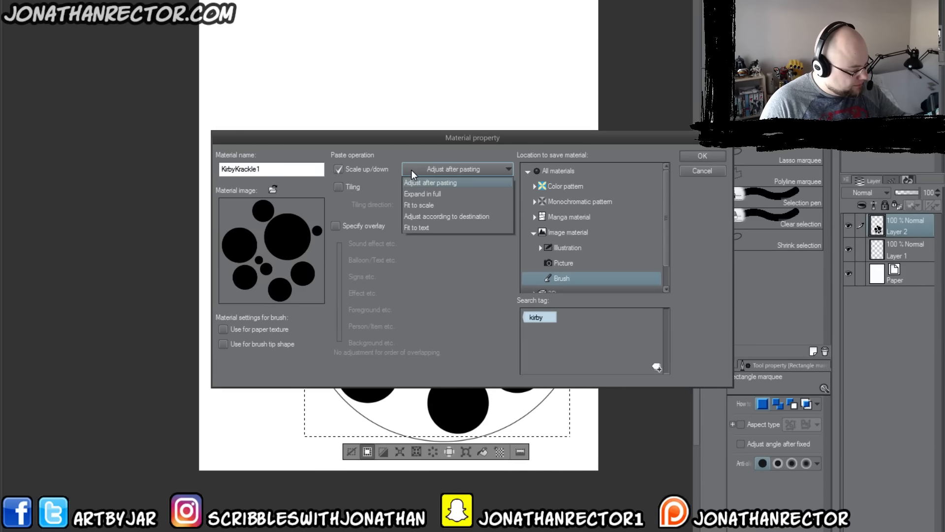
pyautogui.click(337, 166)
pyautogui.click(335, 167)
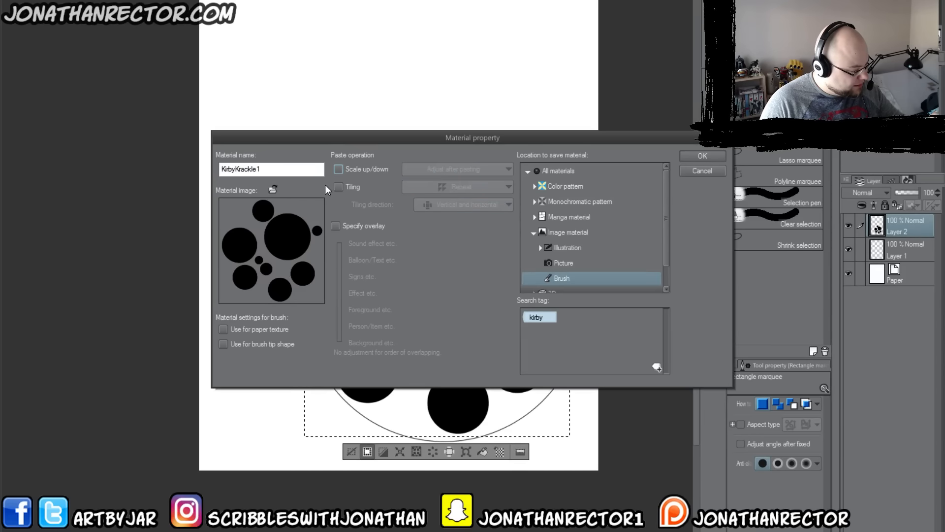
pyautogui.click(339, 187)
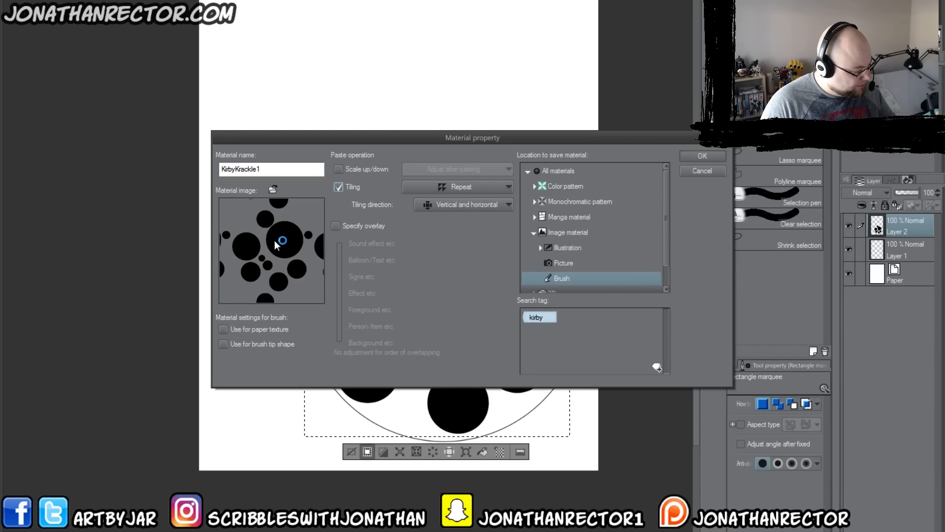
pyautogui.click(338, 187)
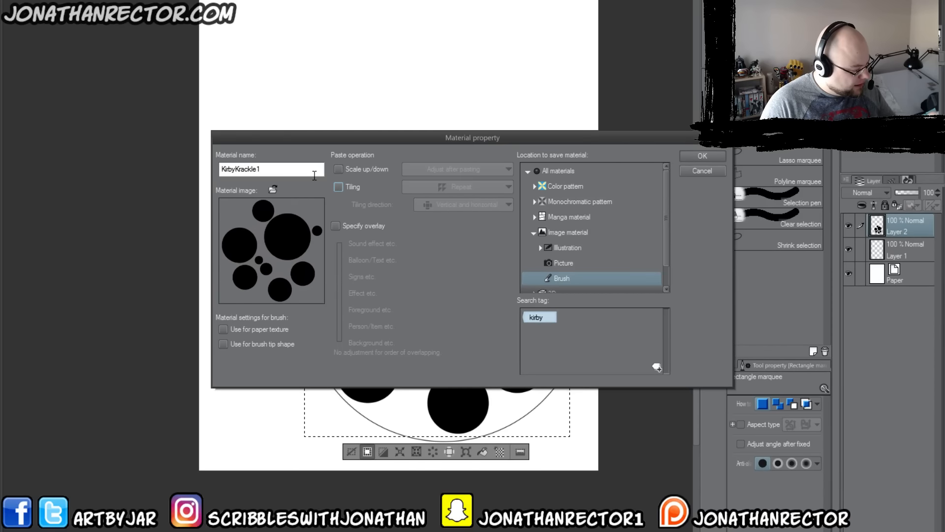
# Step: Register the circle pattern as a material with the entered properties
pyautogui.click(681, 157)
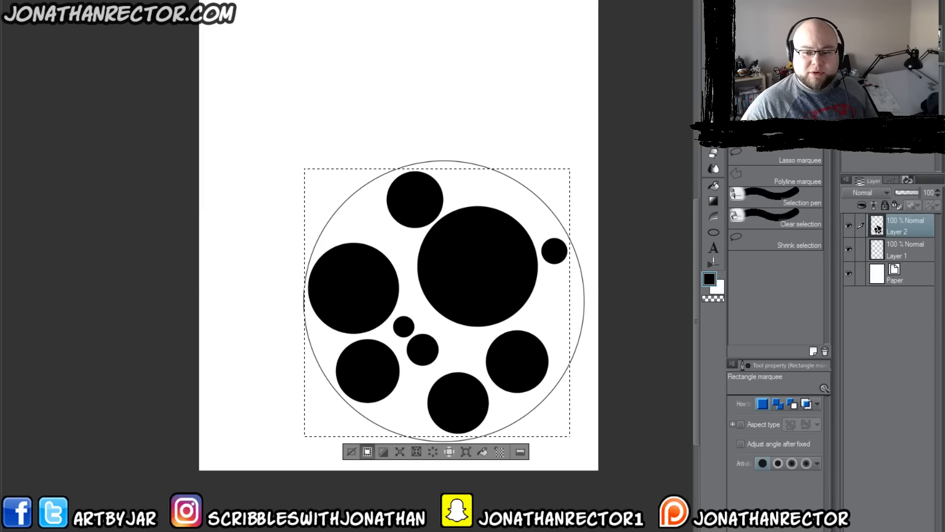
# Step: Clear the selection around the circles and add a new empty layer above Layer 2
pyautogui.click(358, 446)
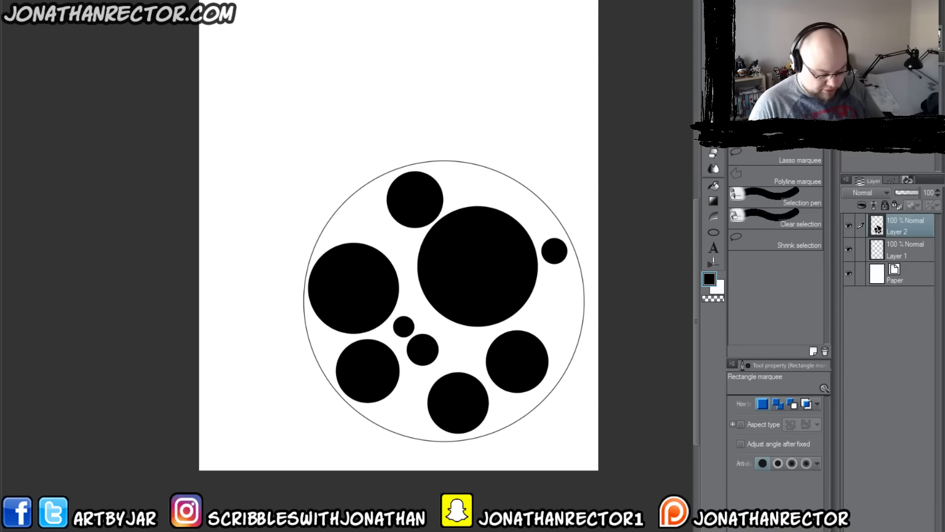
pyautogui.hotkey('ctrl', 'shift', 'n')
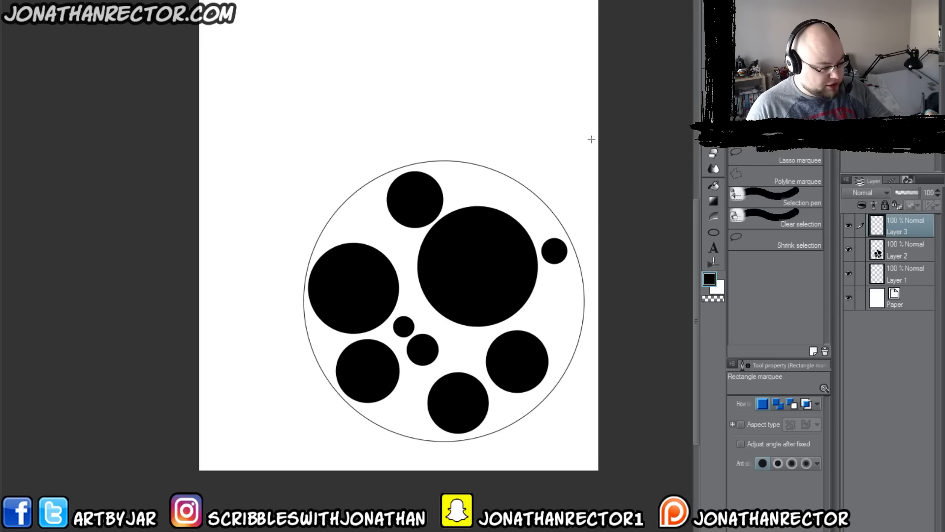
# Step: Duplicate the TreesSilhouette brush as a new sub tool named KirbyKrakle1 with the Pen tool icon
pyautogui.press('p')
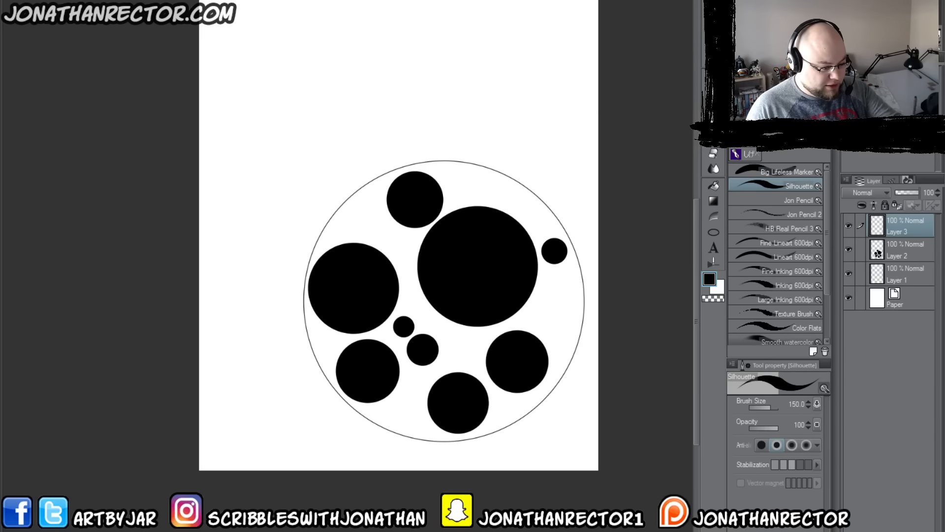
pyautogui.press('p')
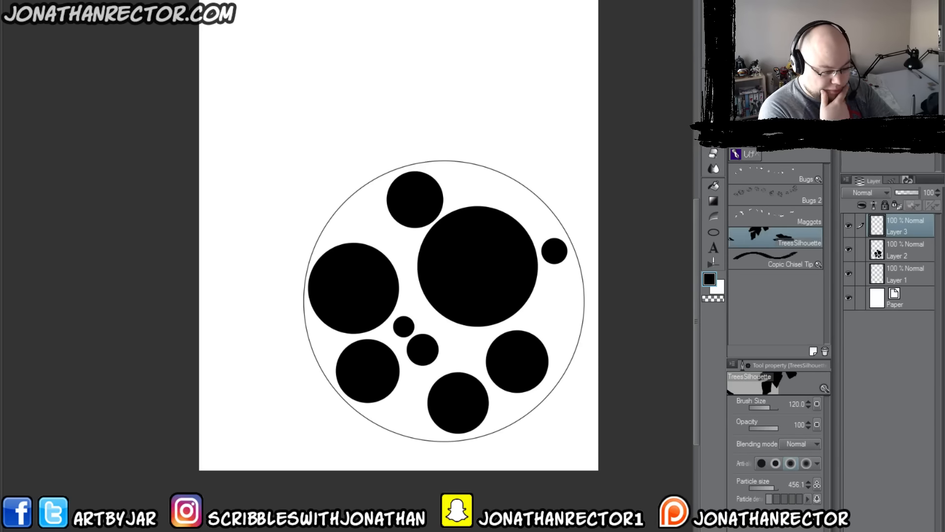
pyautogui.click(812, 350)
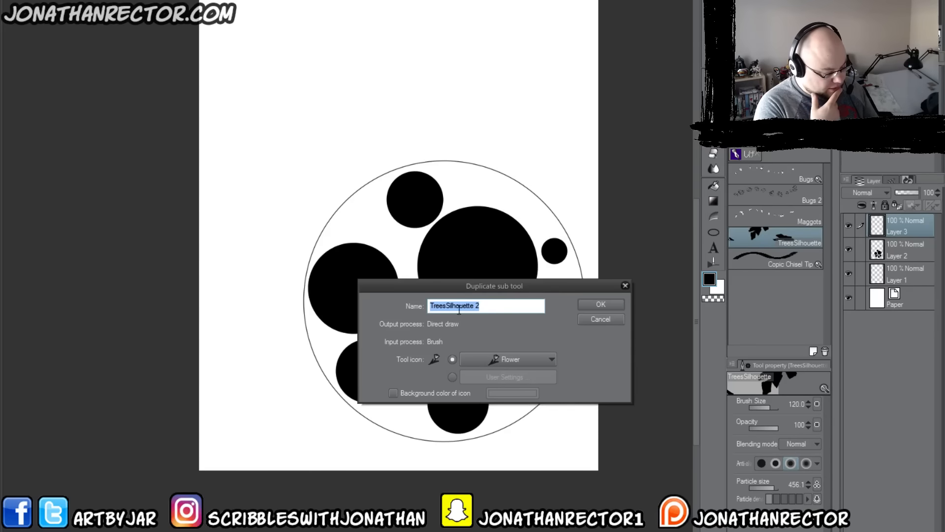
pyautogui.write('Kir')
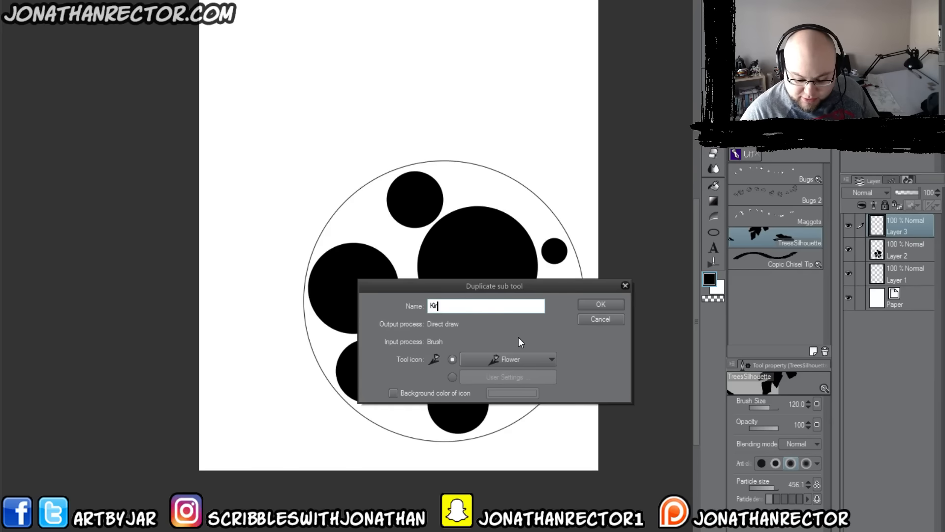
pyautogui.write('byKra')
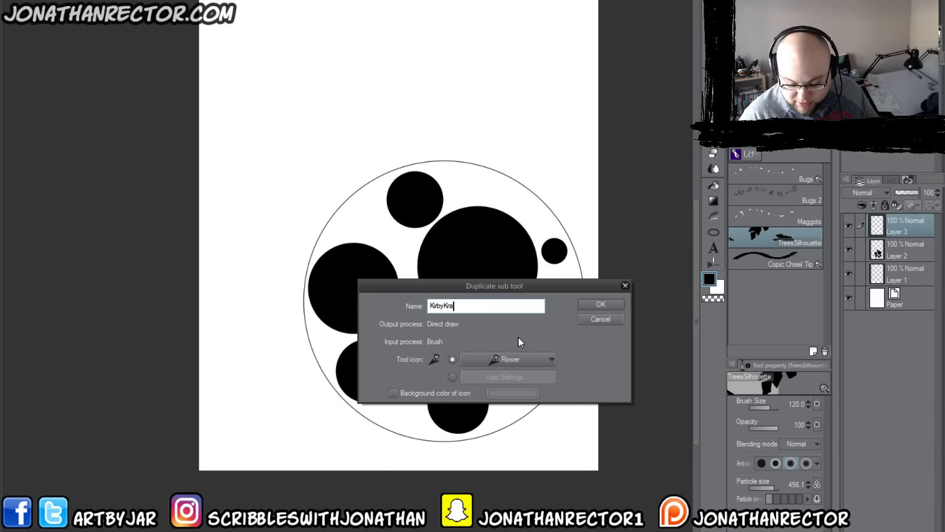
pyautogui.write('kle1')
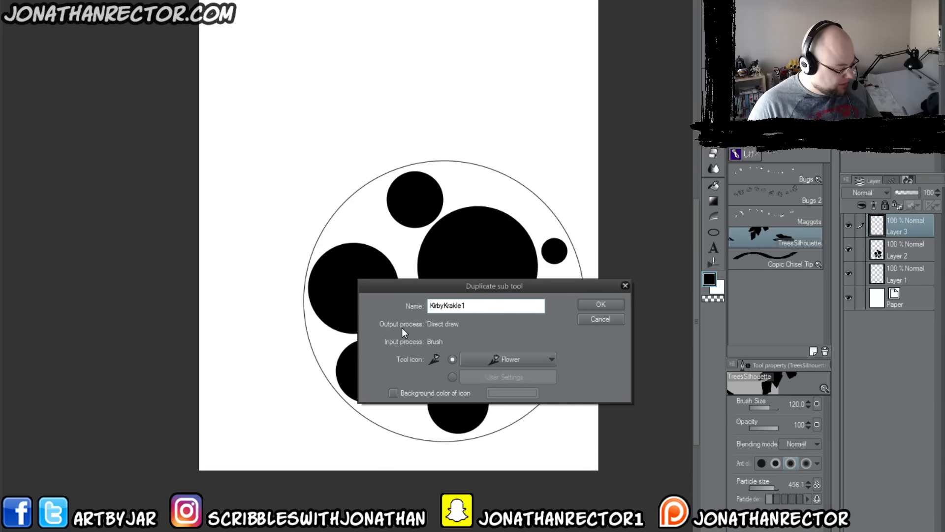
pyautogui.click(522, 359)
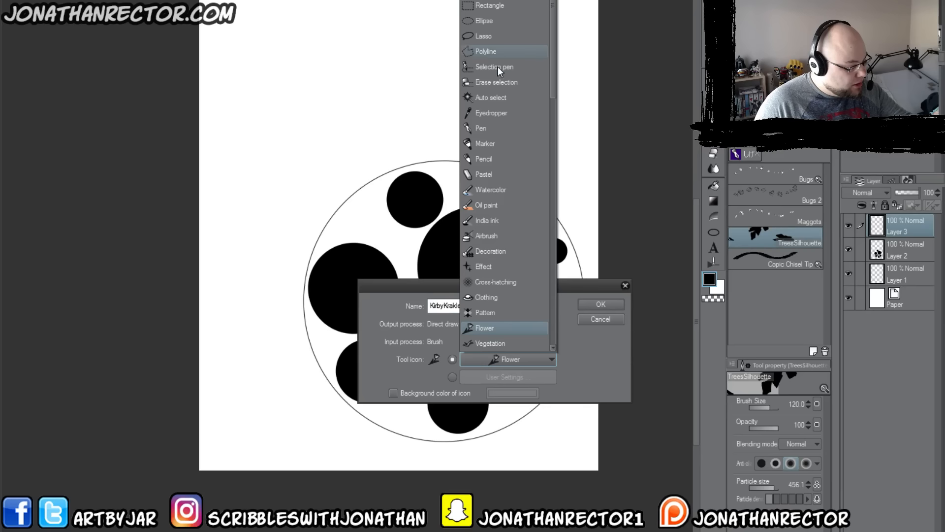
pyautogui.click(479, 130)
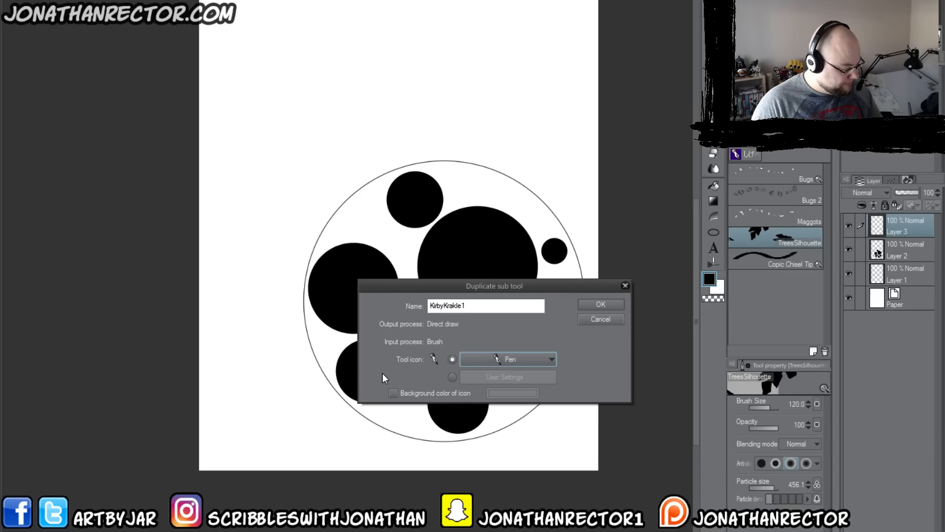
pyautogui.click(600, 304)
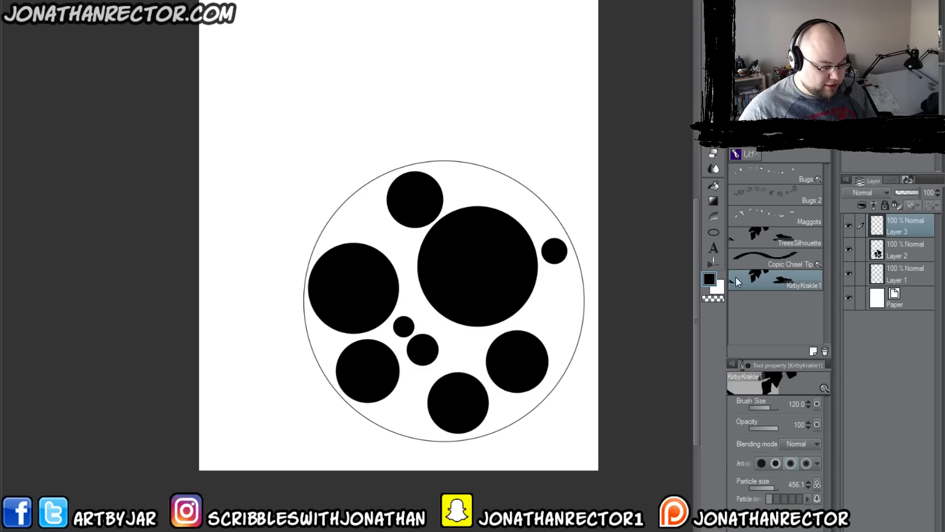
pyautogui.rightClick(766, 280)
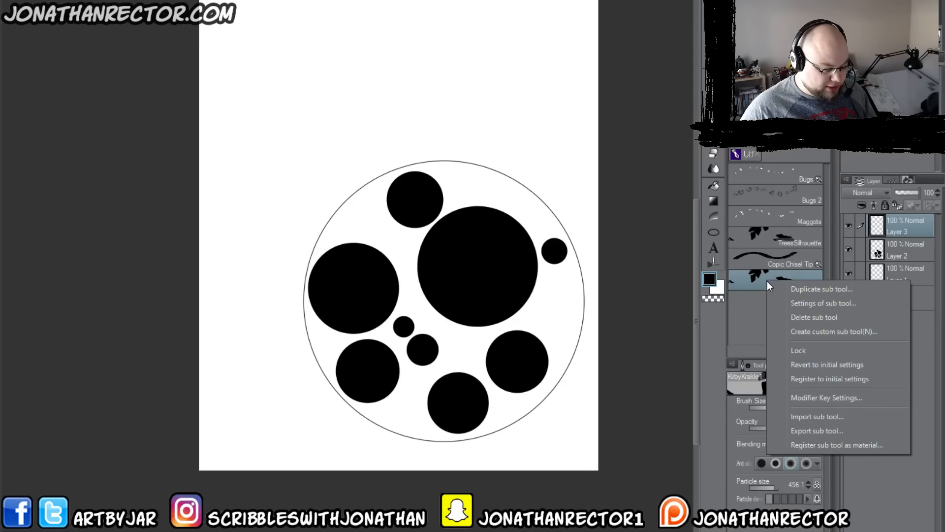
pyautogui.click(828, 304)
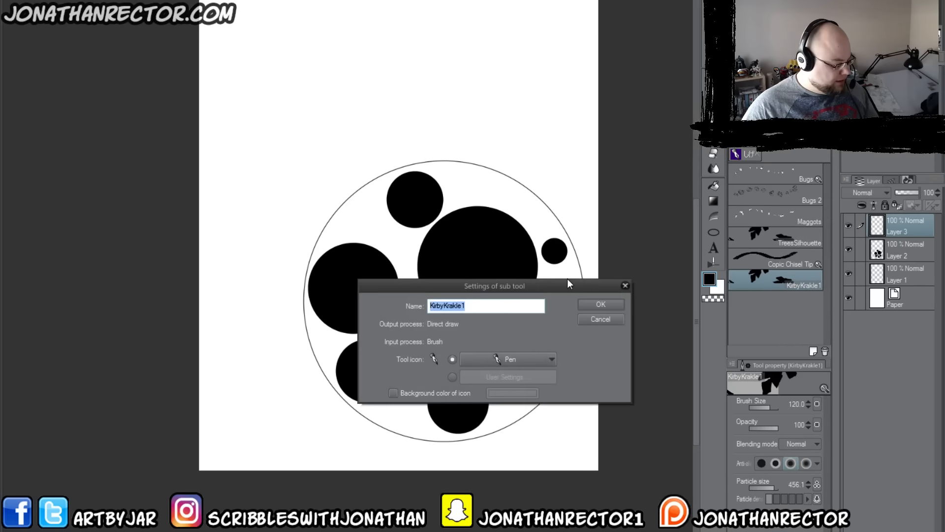
pyautogui.click(594, 318)
pyautogui.rightClick(779, 275)
pyautogui.click(747, 328)
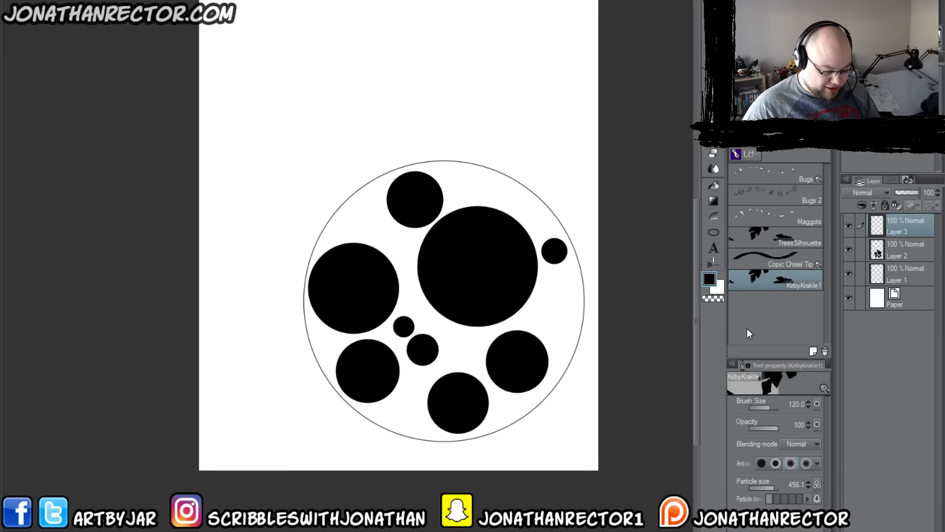
# Step: Open the detailed settings of the KirbyKrakle1 brush and examine its ink, shape, spraying, stroke, texture and tip options
pyautogui.click(825, 389)
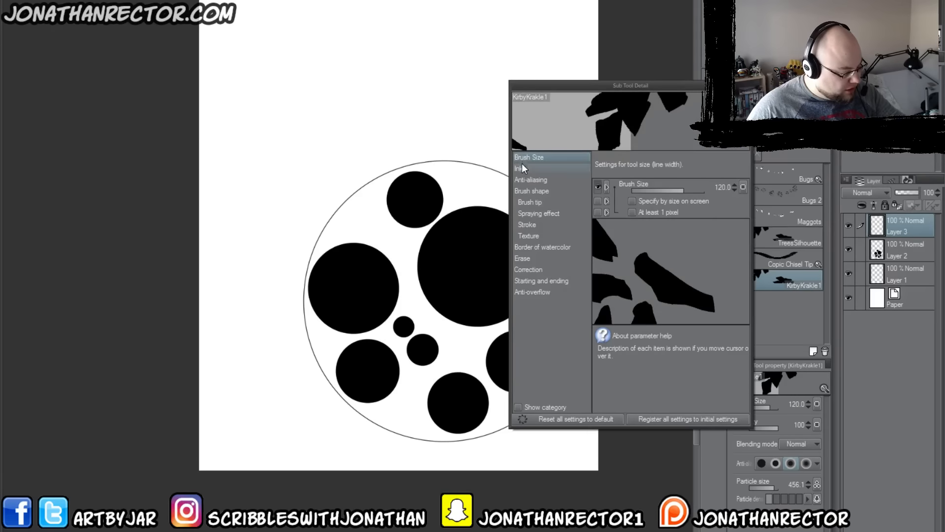
pyautogui.click(525, 236)
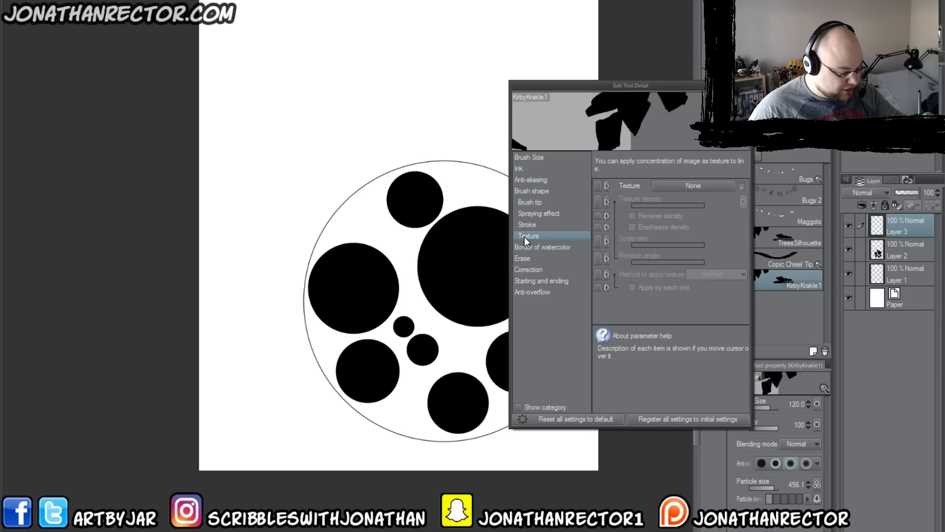
pyautogui.click(519, 191)
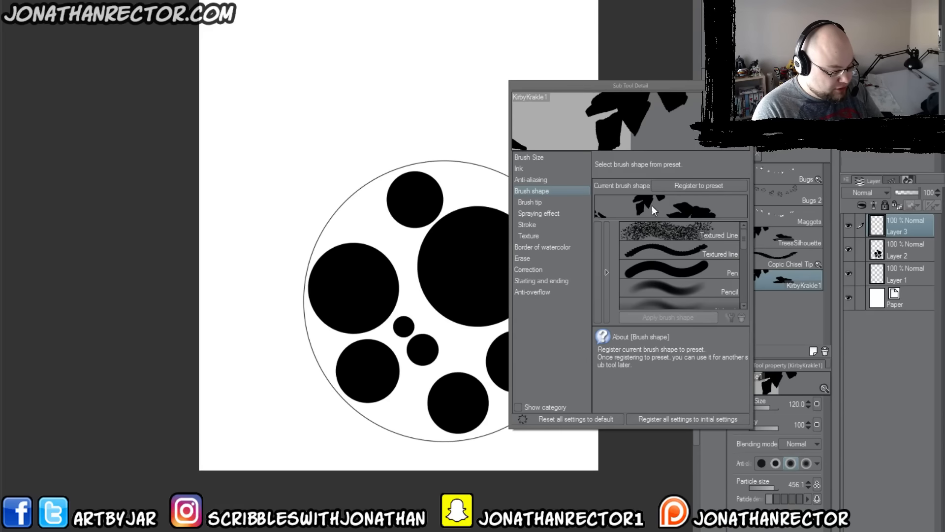
pyautogui.click(600, 271)
pyautogui.click(599, 272)
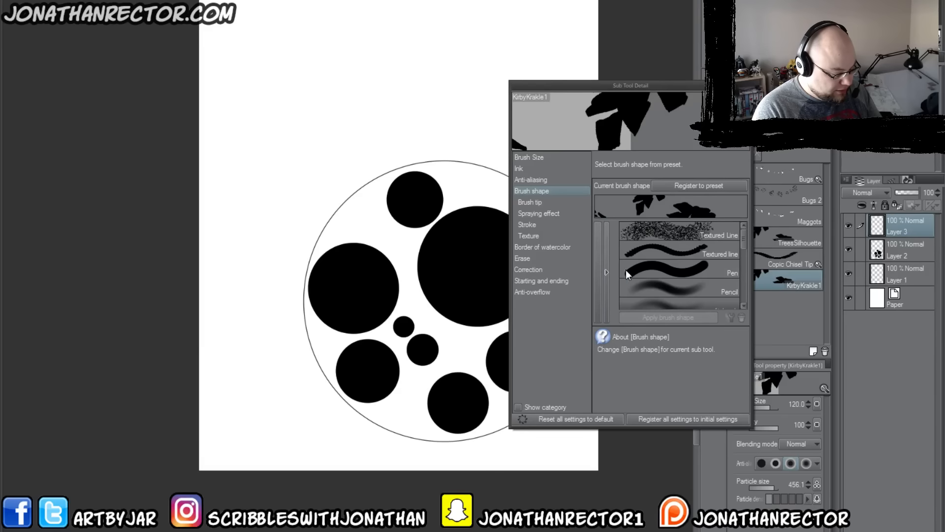
pyautogui.moveTo(744, 235)
pyautogui.mouseDown()
pyautogui.moveTo(737, 303)
pyautogui.moveTo(716, 197)
pyautogui.mouseUp()
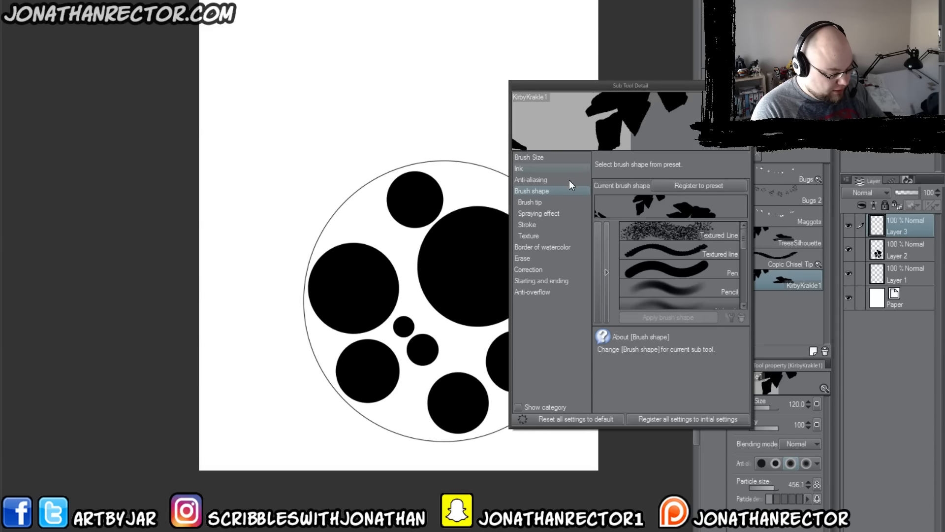
pyautogui.click(520, 168)
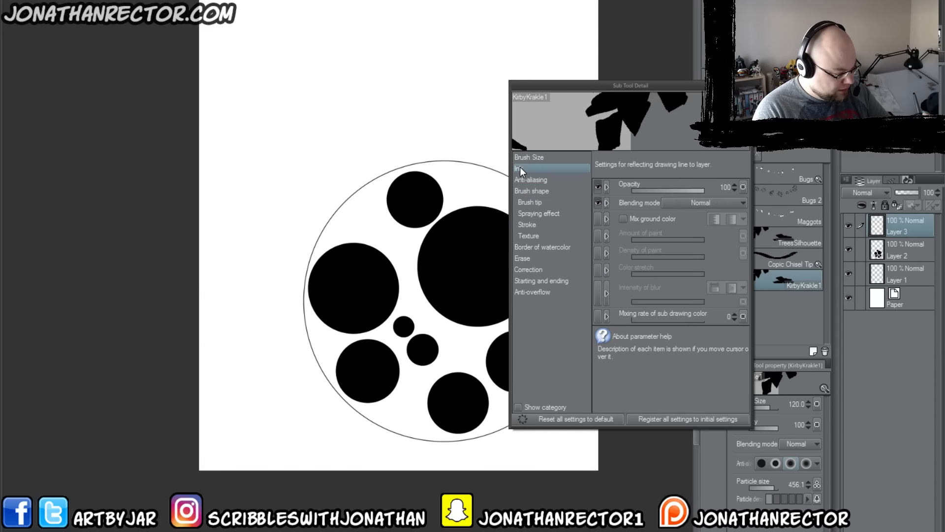
pyautogui.click(523, 215)
pyautogui.click(525, 226)
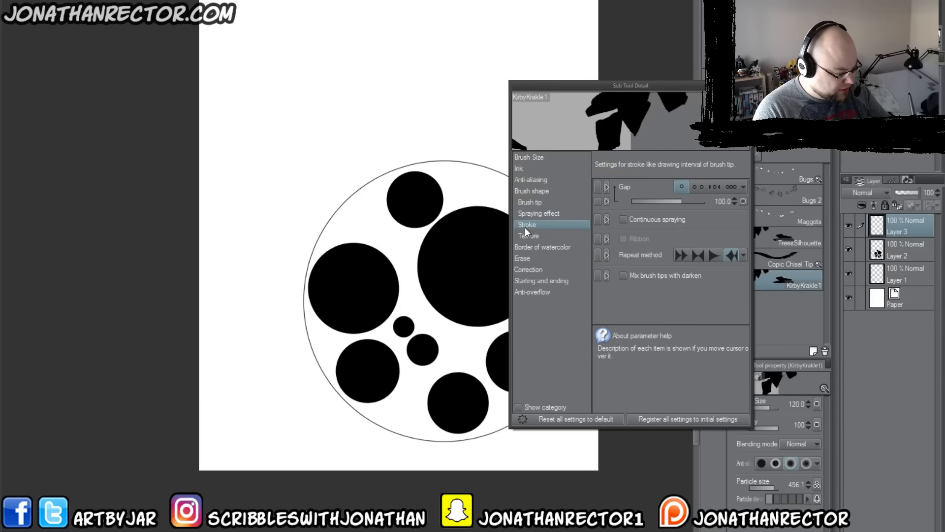
pyautogui.click(527, 237)
pyautogui.click(525, 202)
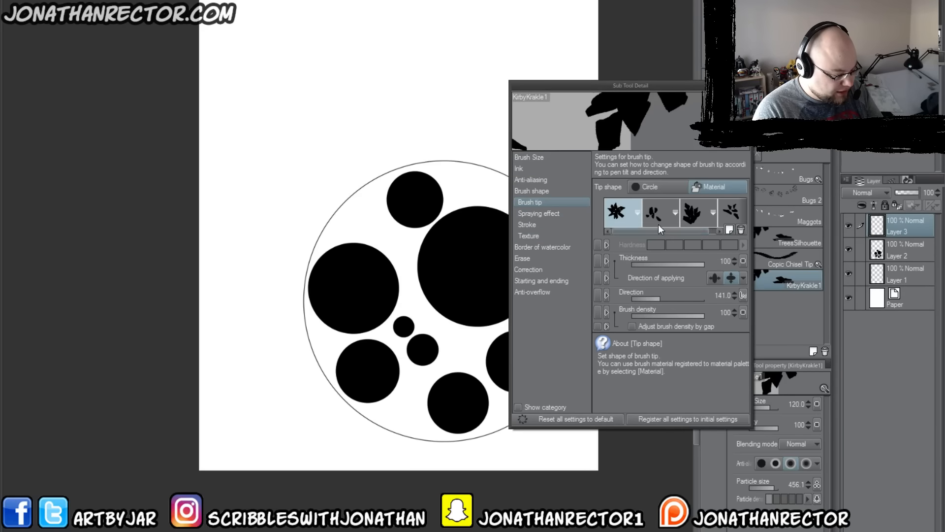
# Step: Delete all four leaf tip shapes from the KirbyKrakle1 brush tip
pyautogui.moveTo(510, 197); pyautogui.dragTo(260, 202)
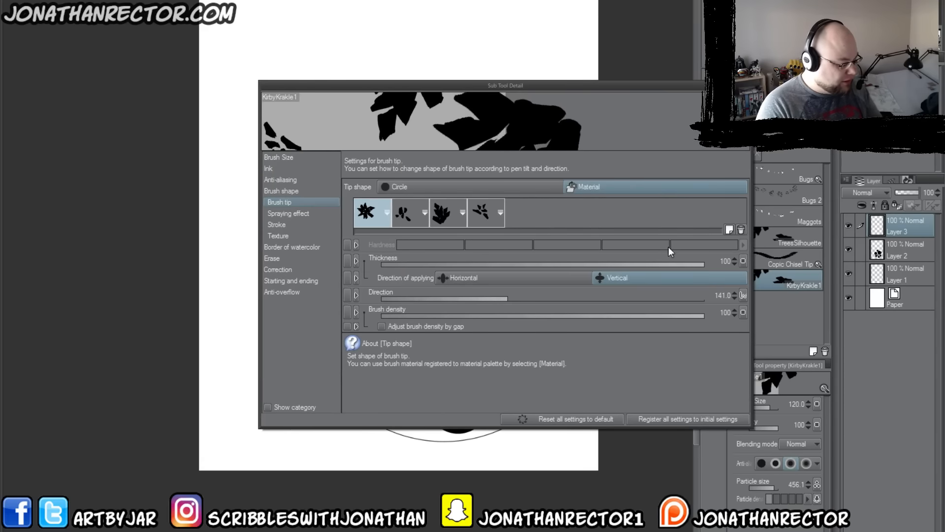
pyautogui.click(741, 229)
pyautogui.click(500, 112)
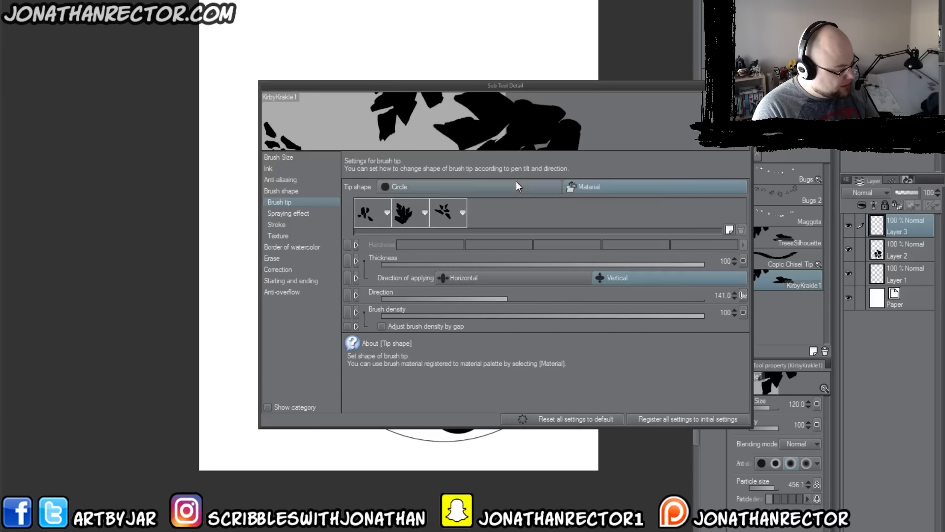
pyautogui.click(384, 214)
pyautogui.click(741, 229)
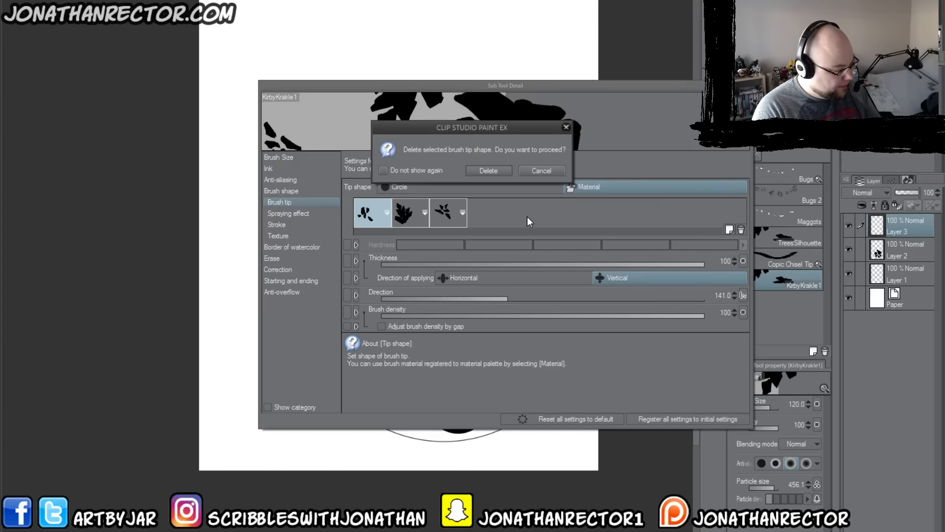
pyautogui.click(488, 170)
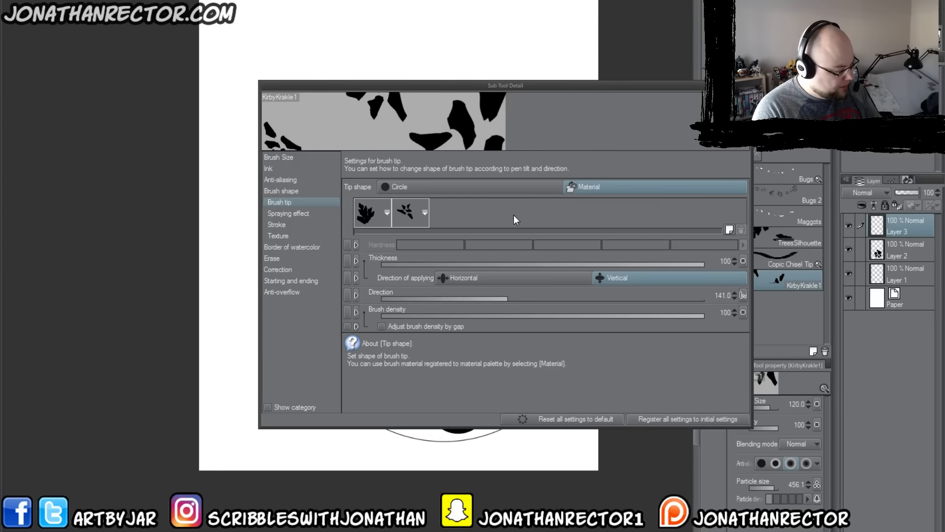
pyautogui.click(373, 212)
pyautogui.click(740, 230)
pyautogui.click(582, 234)
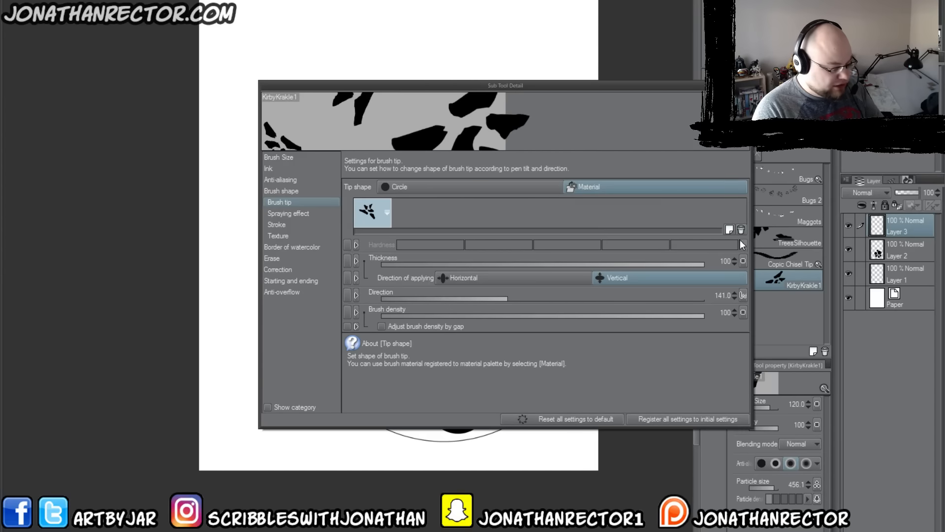
pyautogui.click(741, 230)
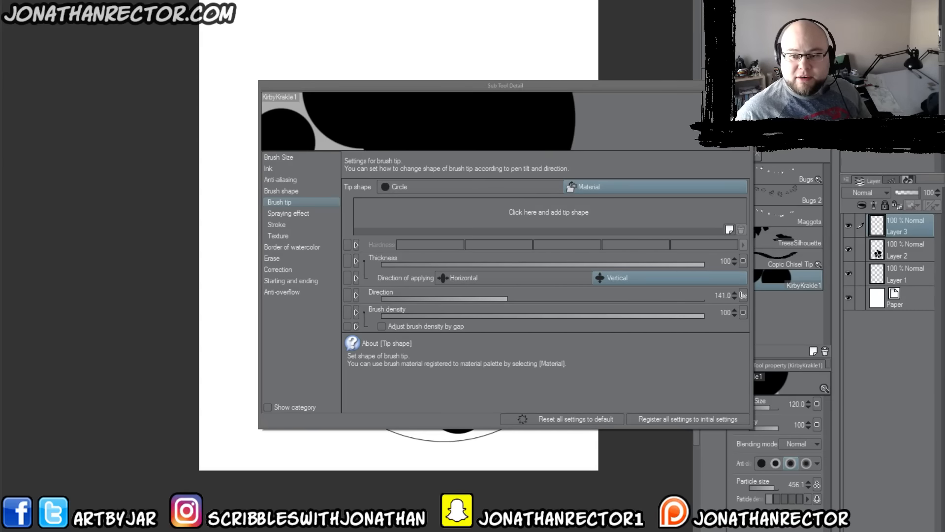
# Step: Search the brush tip shape materials for "kirby" and leave the selection without choosing a tip
pyautogui.moveTo(944, 84)
pyautogui.mouseDown()
pyautogui.moveTo(607, 105)
pyautogui.moveTo(474, 128)
pyautogui.mouseUp()
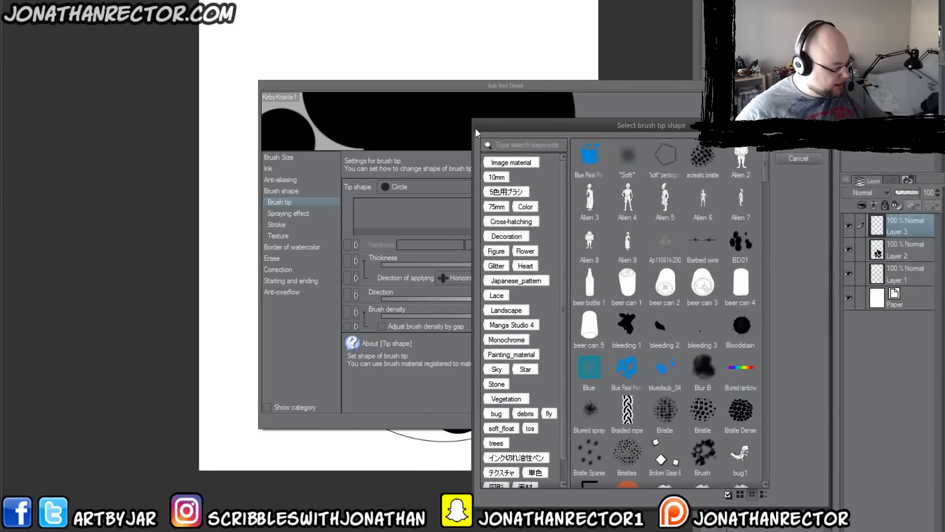
pyautogui.click(506, 147)
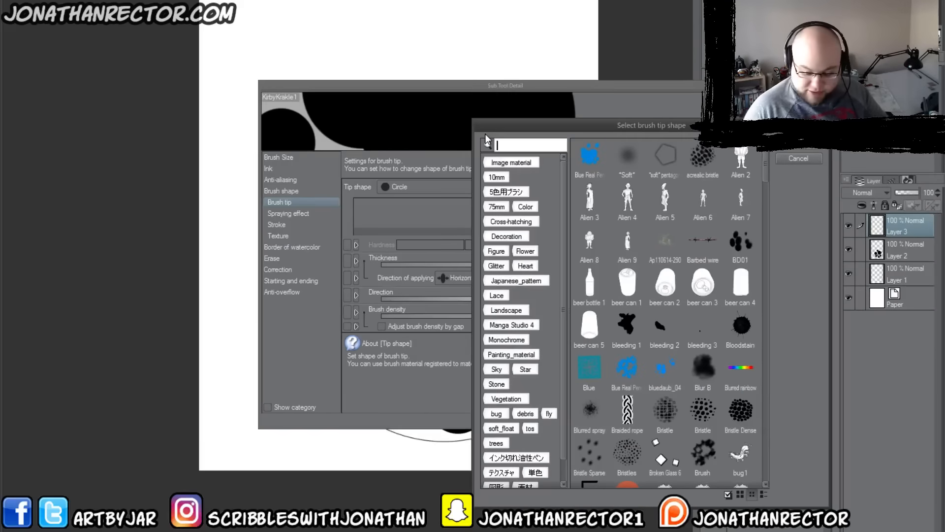
pyautogui.write('kirby')
pyautogui.press('Return')
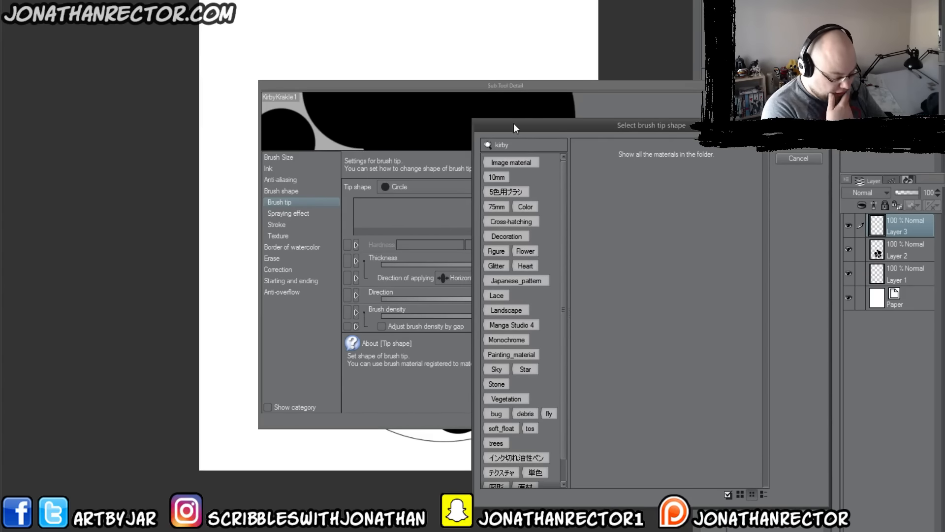
pyautogui.scroll(-2, 561, 295)
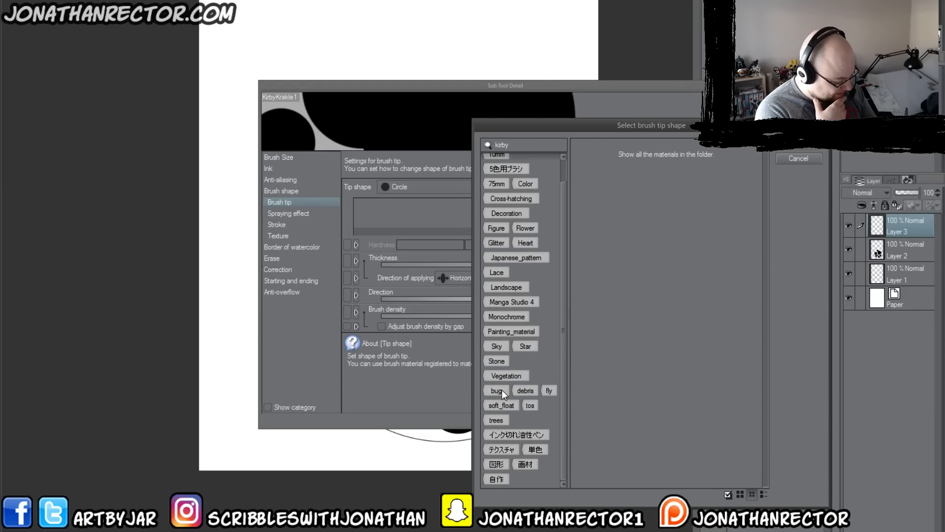
pyautogui.scroll(3, 562, 295)
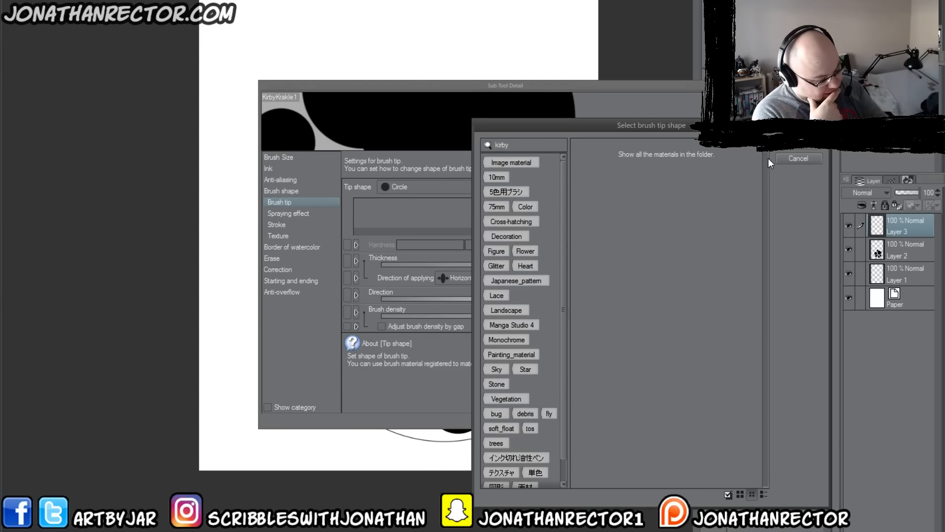
pyautogui.click(787, 158)
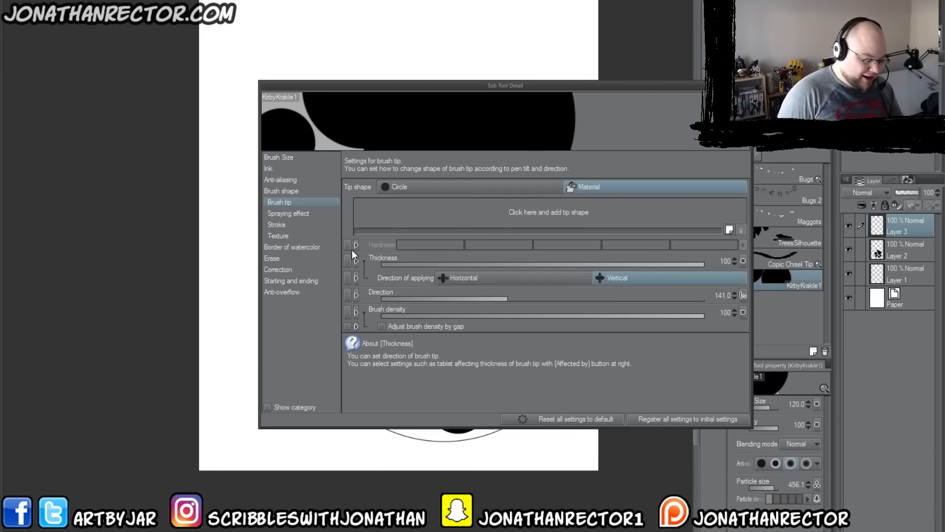
# Step: Look through the full list of brush tip materials for the circle pattern, and close the brush settings without adding a tip
pyautogui.click(493, 213)
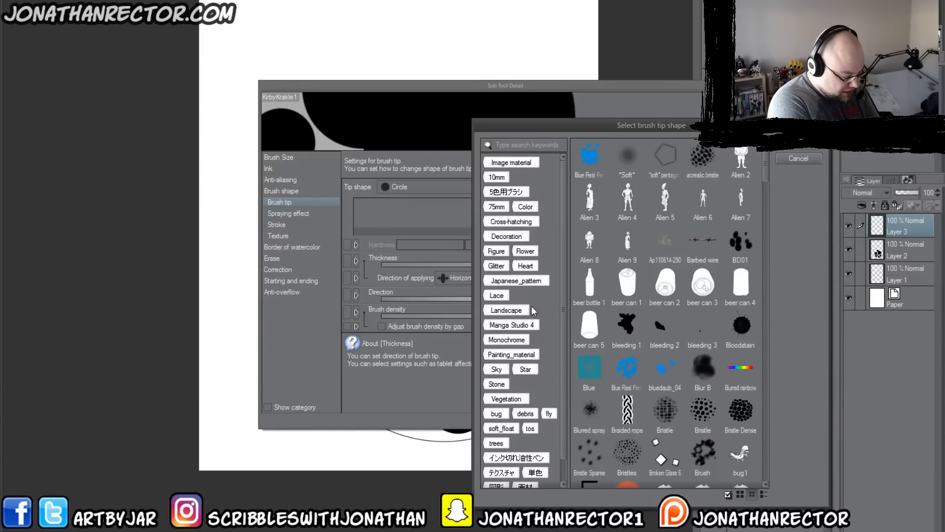
pyautogui.moveTo(565, 371); pyautogui.dragTo(563, 400)
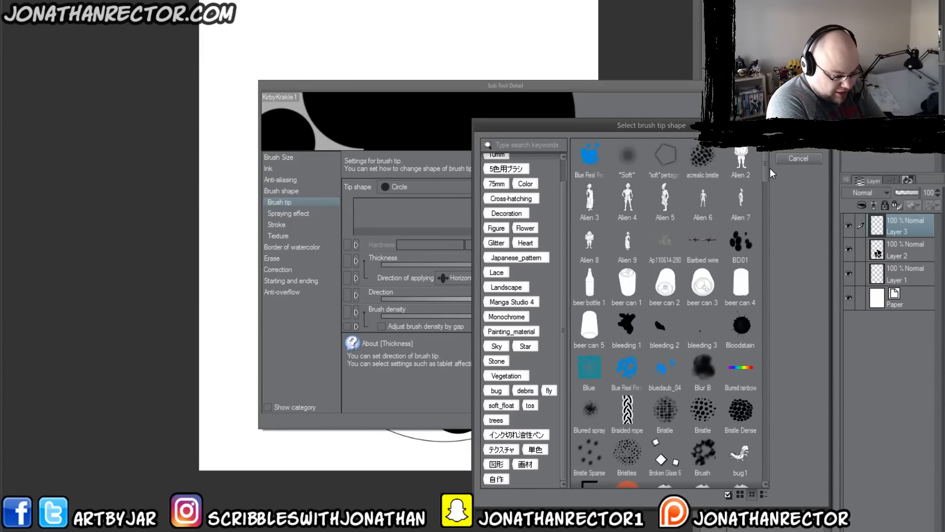
pyautogui.moveTo(767, 171); pyautogui.dragTo(766, 246)
pyautogui.moveTo(763, 449); pyautogui.dragTo(763, 476)
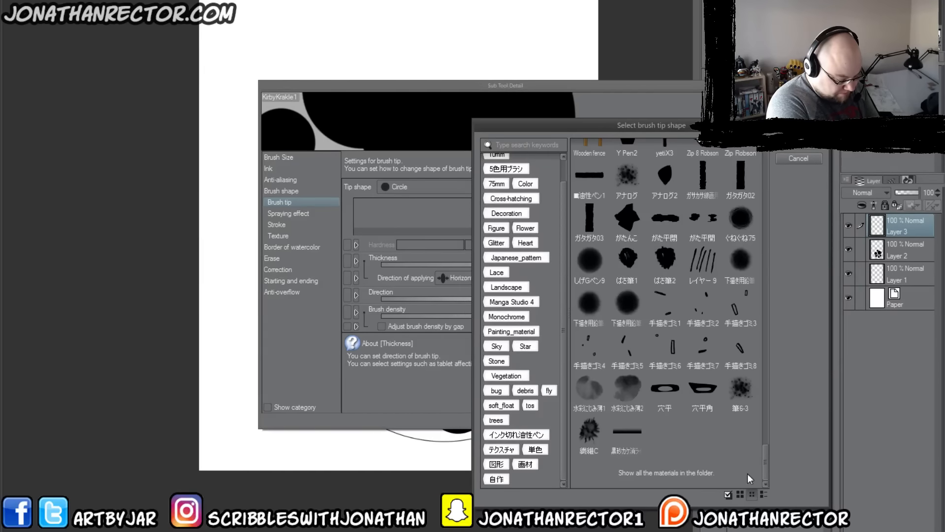
pyautogui.click(654, 471)
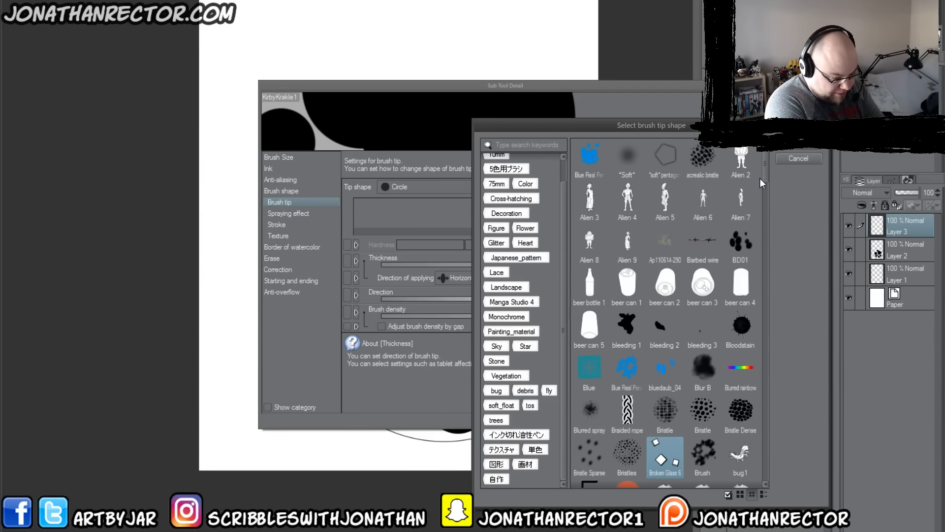
pyautogui.moveTo(765, 172); pyautogui.dragTo(762, 446)
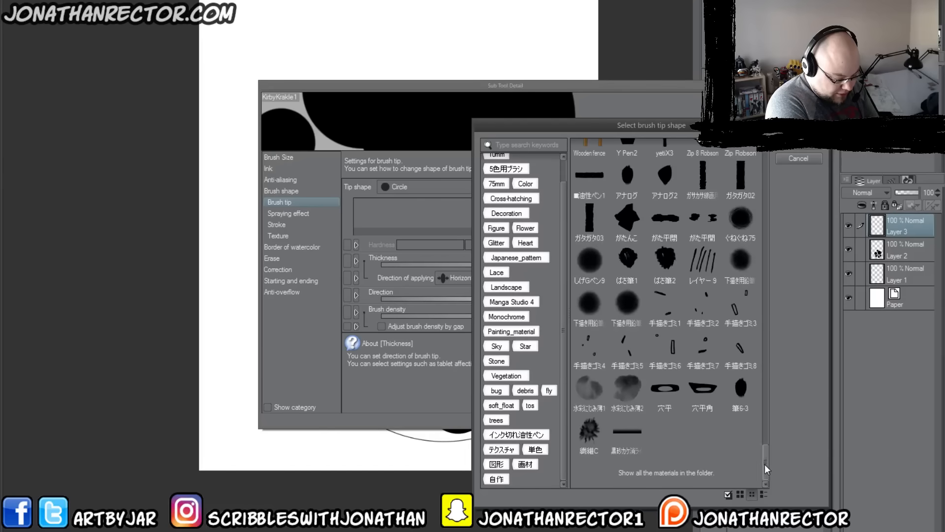
pyautogui.moveTo(764, 456); pyautogui.dragTo(764, 352)
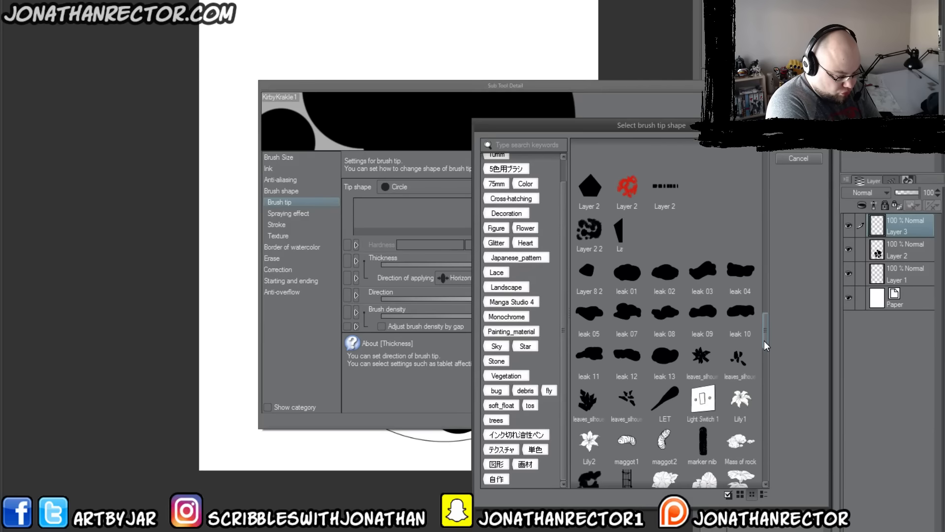
pyautogui.moveTo(764, 339); pyautogui.dragTo(764, 324)
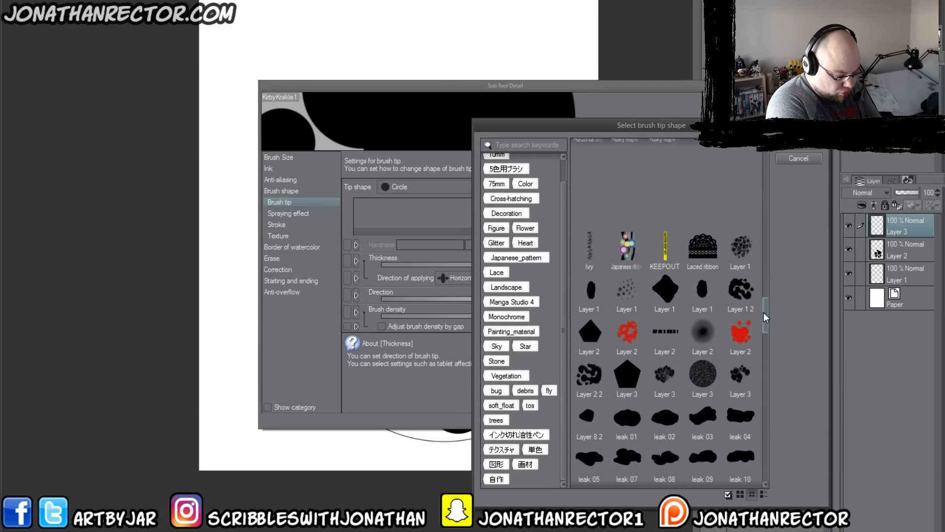
pyautogui.scroll(4, 766, 325)
pyautogui.moveTo(766, 303); pyautogui.dragTo(764, 279)
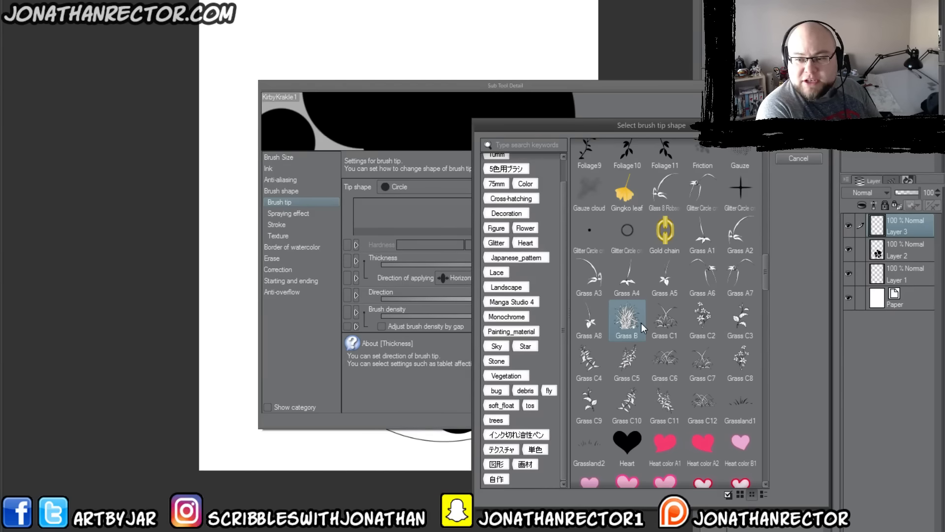
pyautogui.moveTo(766, 280); pyautogui.dragTo(765, 167)
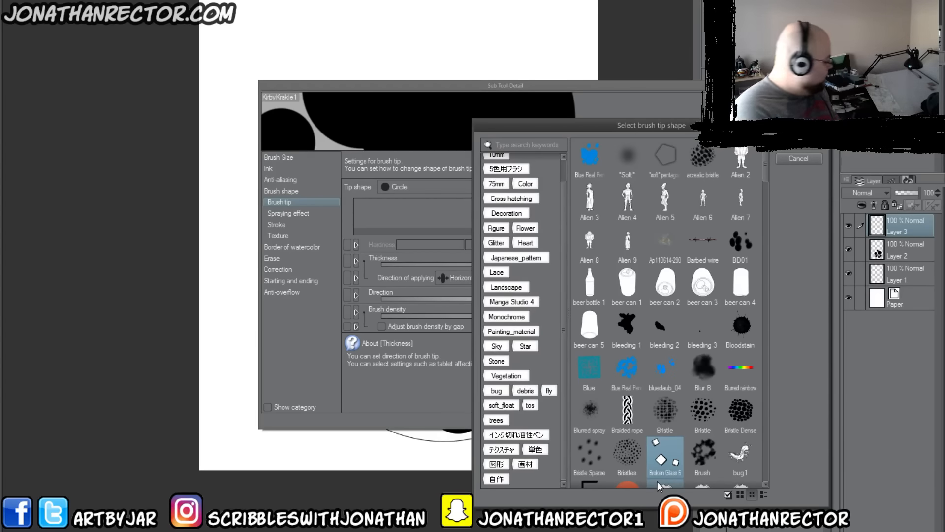
pyautogui.click(794, 159)
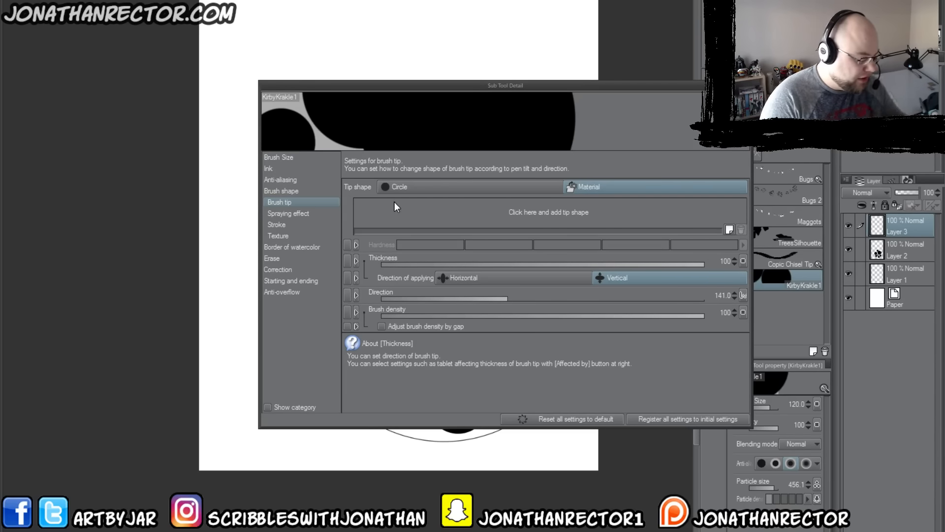
pyautogui.click(526, 214)
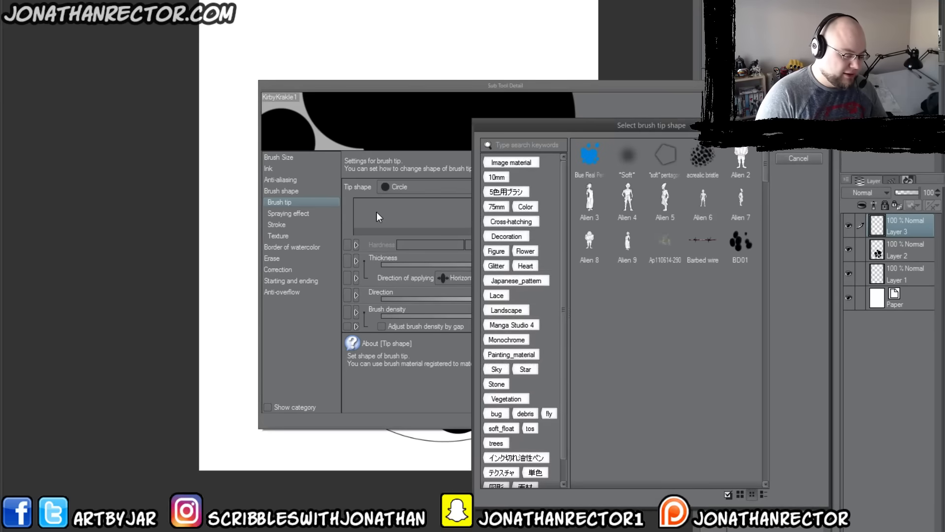
pyautogui.click(790, 163)
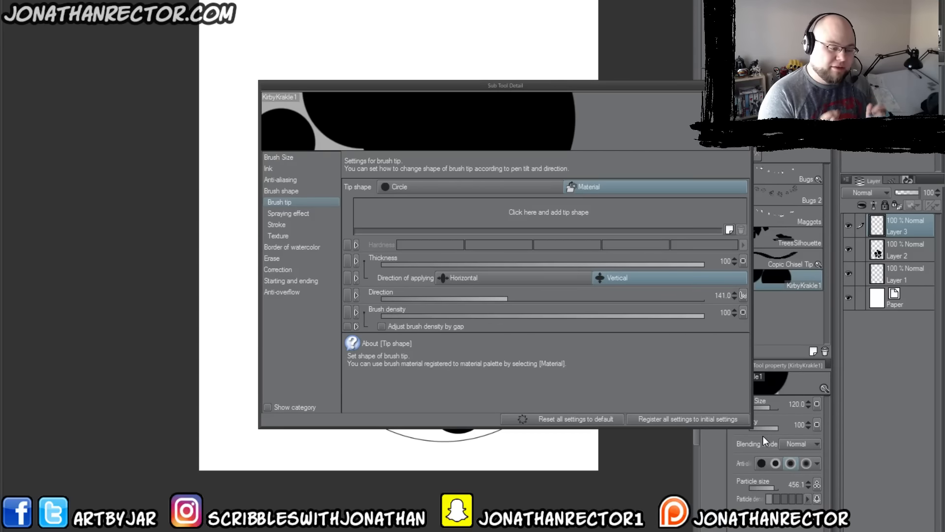
pyautogui.click(747, 85)
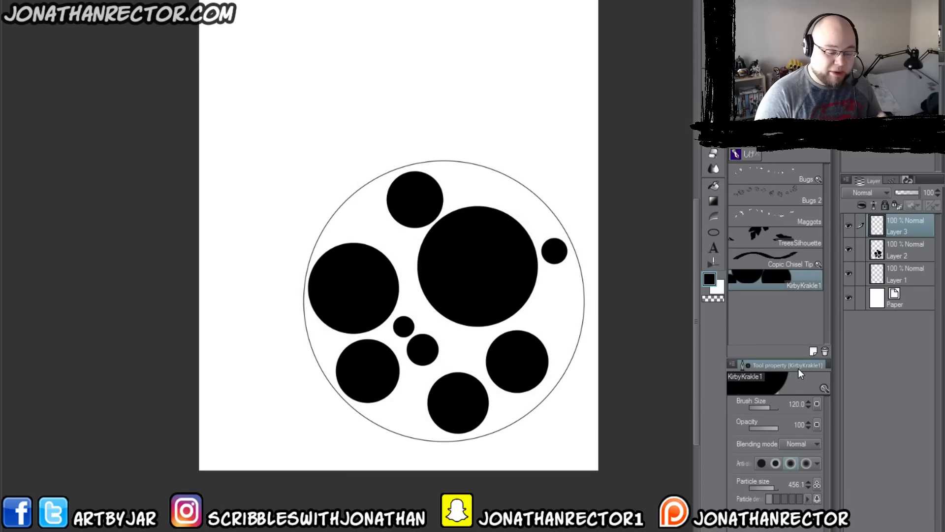
# Step: Select the whole circle pattern on Layer 2 with a rectangular marquee
pyautogui.press('m')
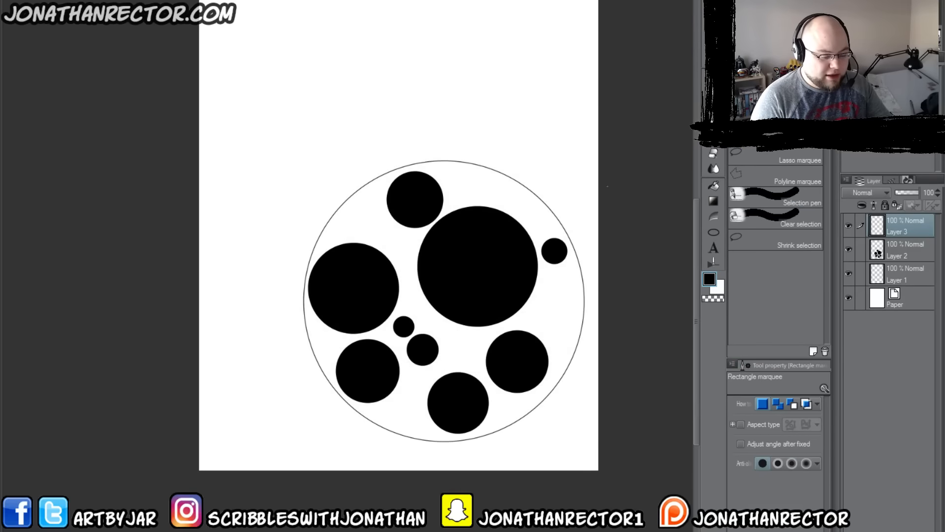
pyautogui.click(889, 249)
pyautogui.moveTo(587, 155); pyautogui.dragTo(288, 459)
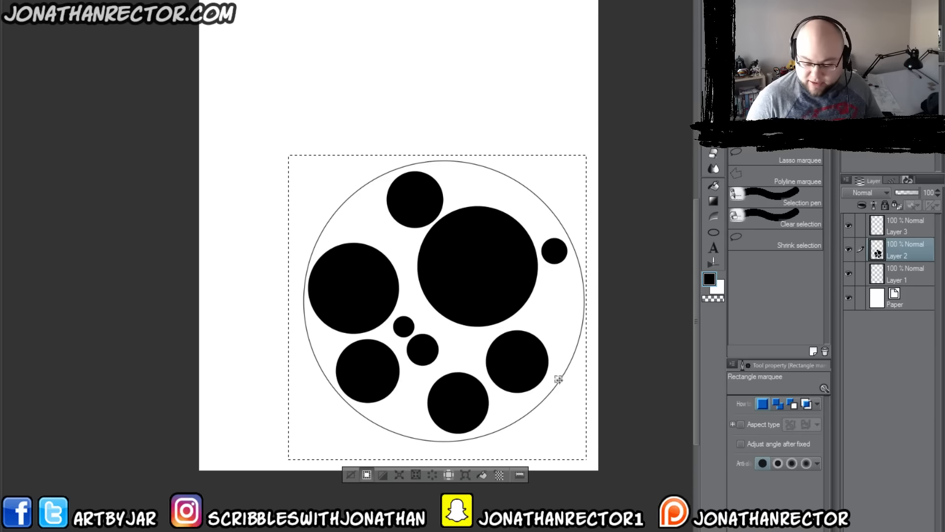
# Step: Redraw the rectangular marquee more tightly around the black circle pattern on Layer 2
pyautogui.moveTo(602, 482); pyautogui.dragTo(257, 167)
pyautogui.moveTo(247, 115); pyautogui.dragTo(303, 487)
pyautogui.moveTo(613, 502); pyautogui.dragTo(245, 432)
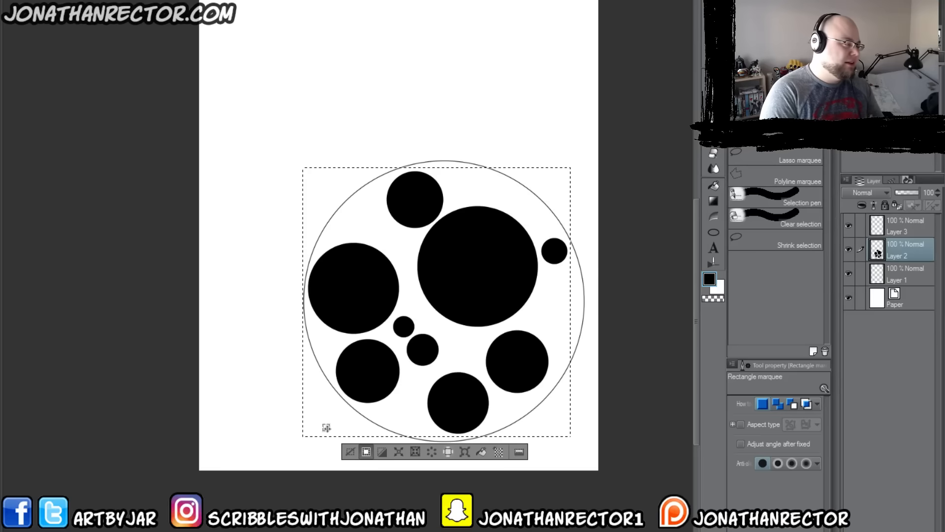
# Step: Start registering the selected pattern as an image material, name it kirbykrackle2 and enable its use as a brush tip shape
pyautogui.click(35, 1)
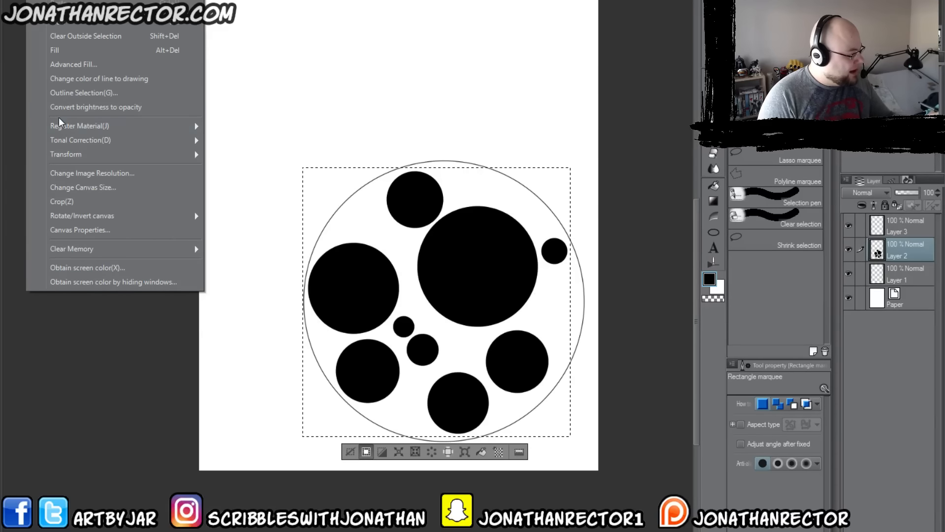
pyautogui.moveTo(59, 125)
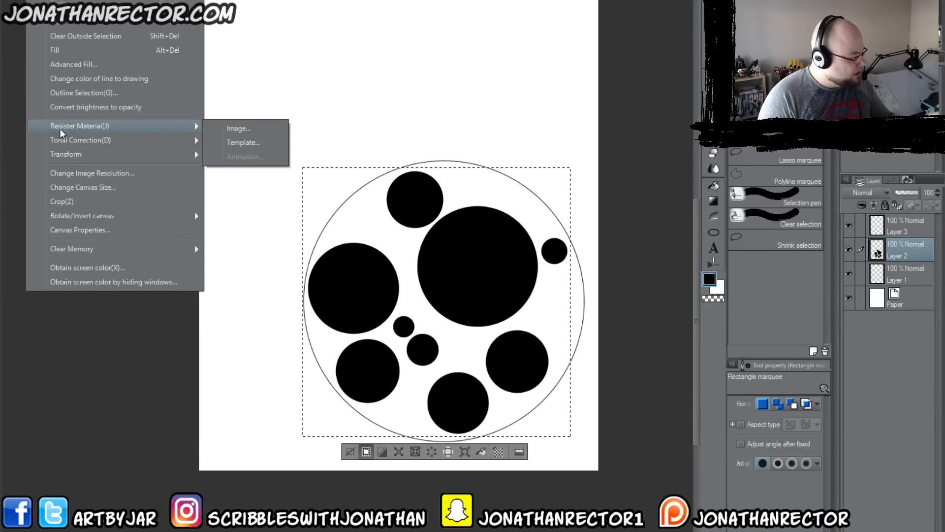
pyautogui.click(245, 129)
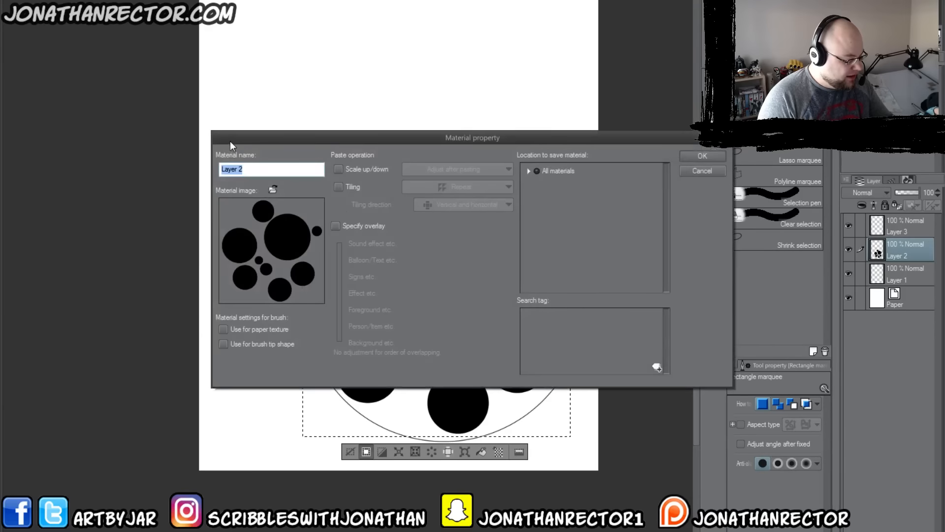
pyautogui.click(554, 171)
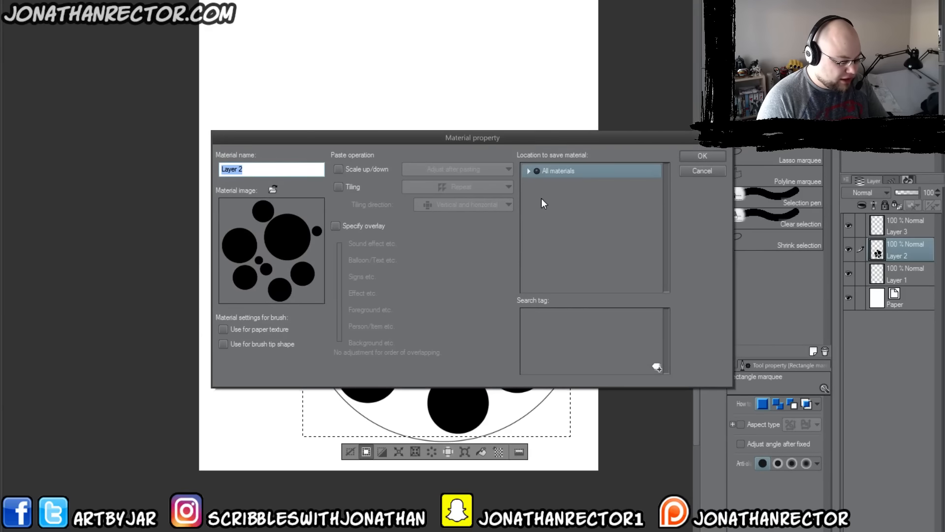
pyautogui.click(528, 171)
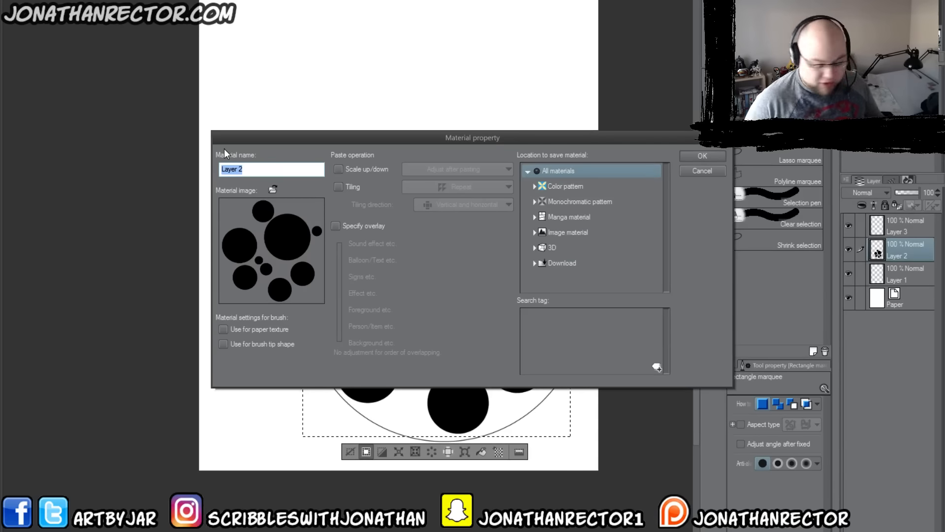
pyautogui.write('kir')
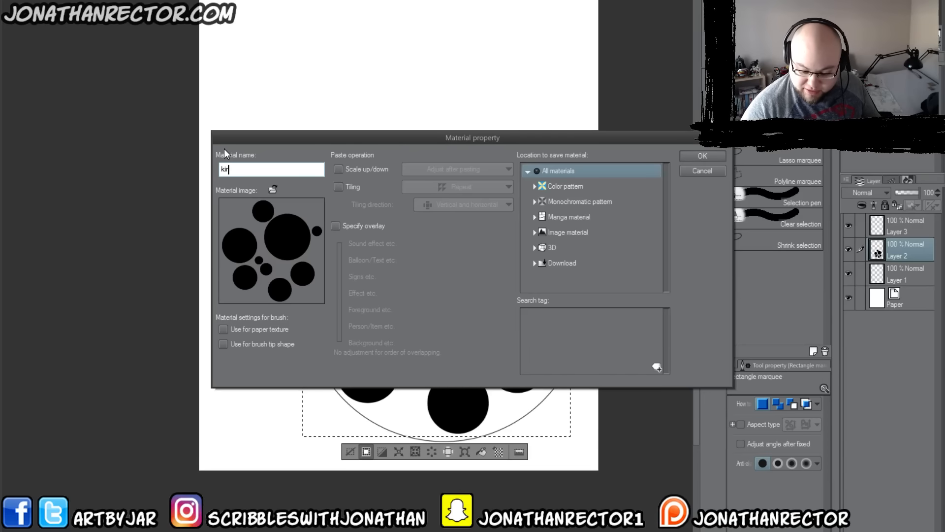
pyautogui.write('bykrackle2')
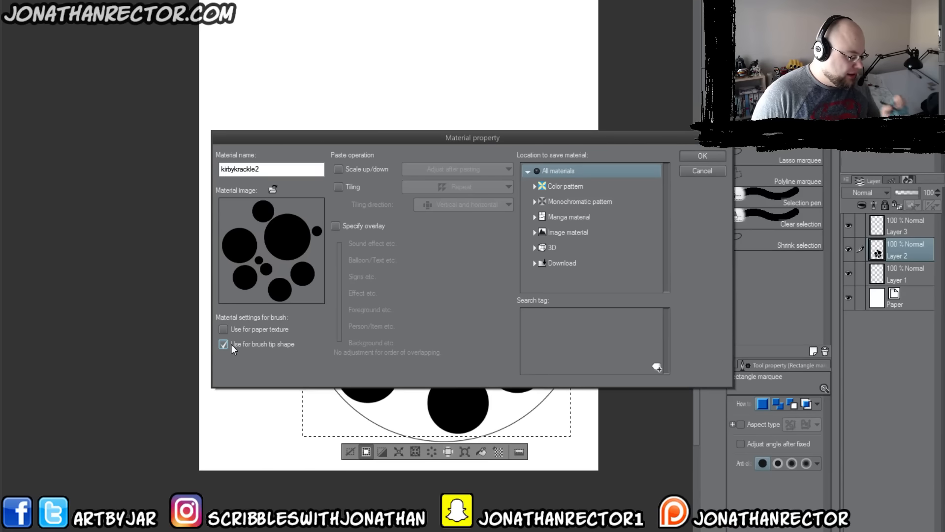
# Step: Add the search tag "kirby" to the material
pyautogui.click(657, 366)
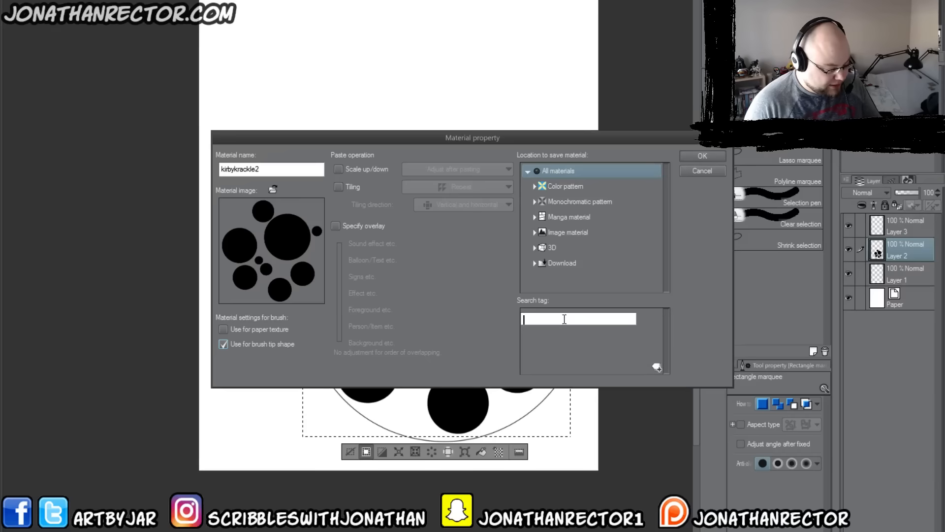
pyautogui.write('kirby')
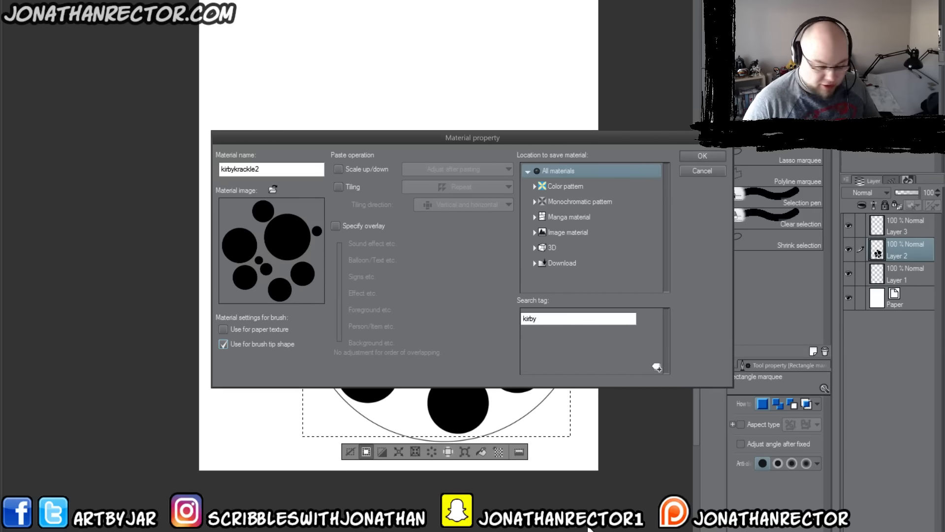
pyautogui.press('Return')
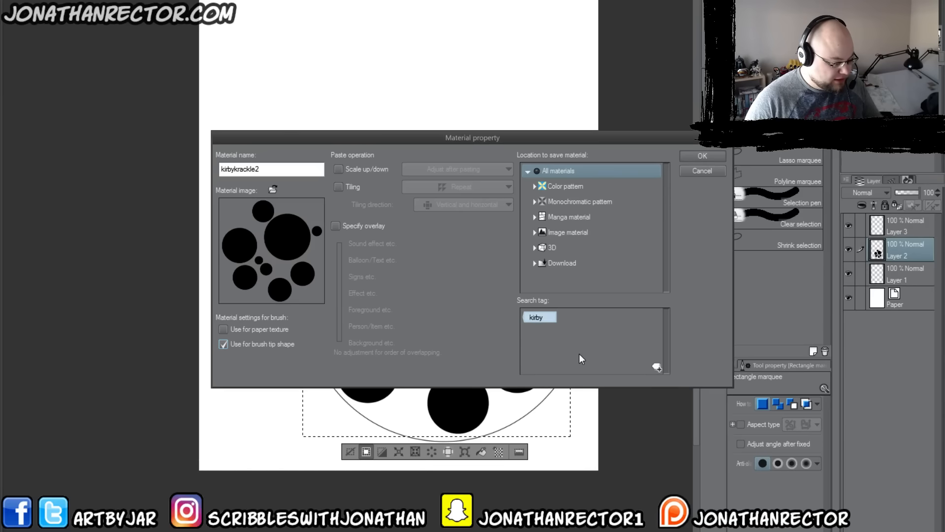
# Step: Choose the Brush folder under Image material as the save location and register the kirbykrackle2 material
pyautogui.click(702, 156)
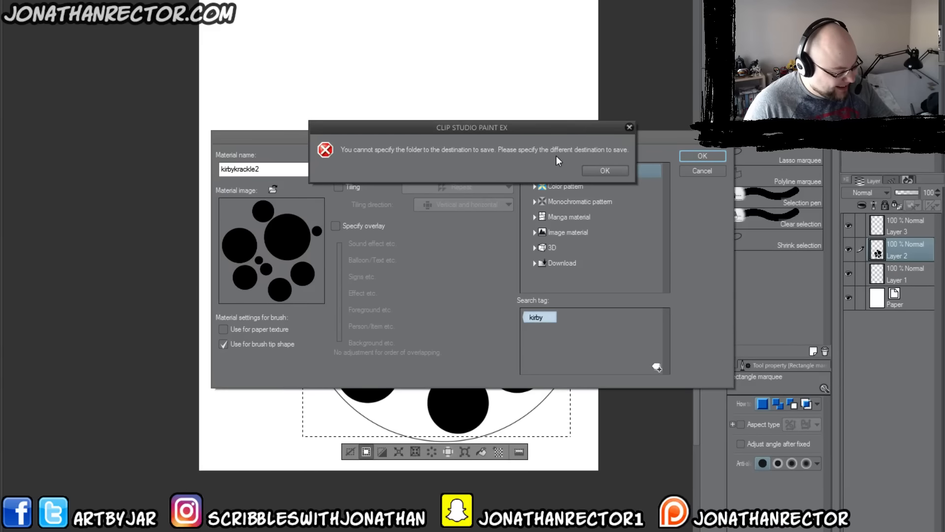
pyautogui.click(602, 170)
pyautogui.click(534, 261)
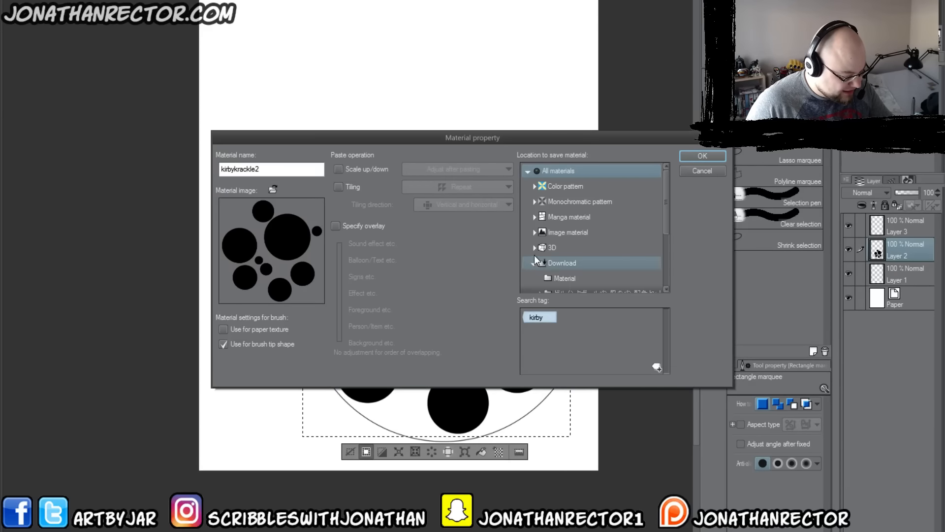
pyautogui.moveTo(665, 215); pyautogui.dragTo(659, 235)
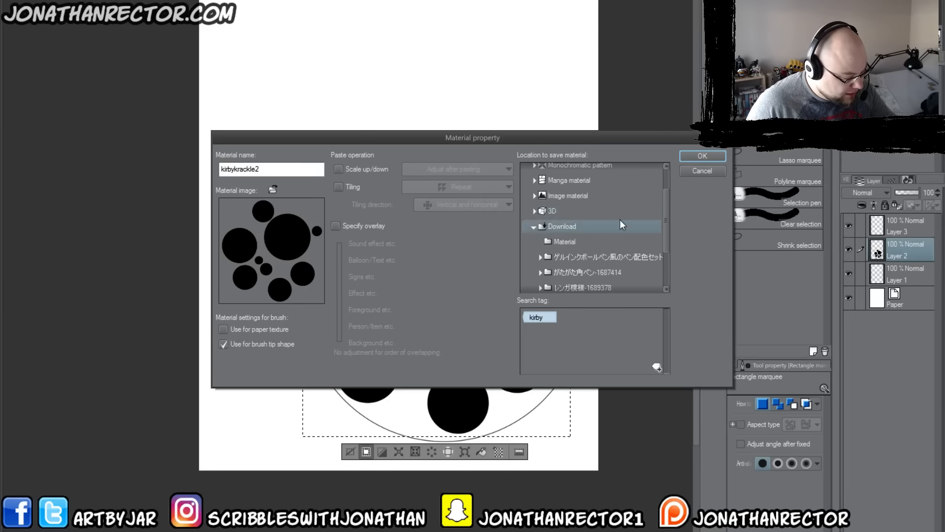
pyautogui.click(534, 227)
pyautogui.click(534, 233)
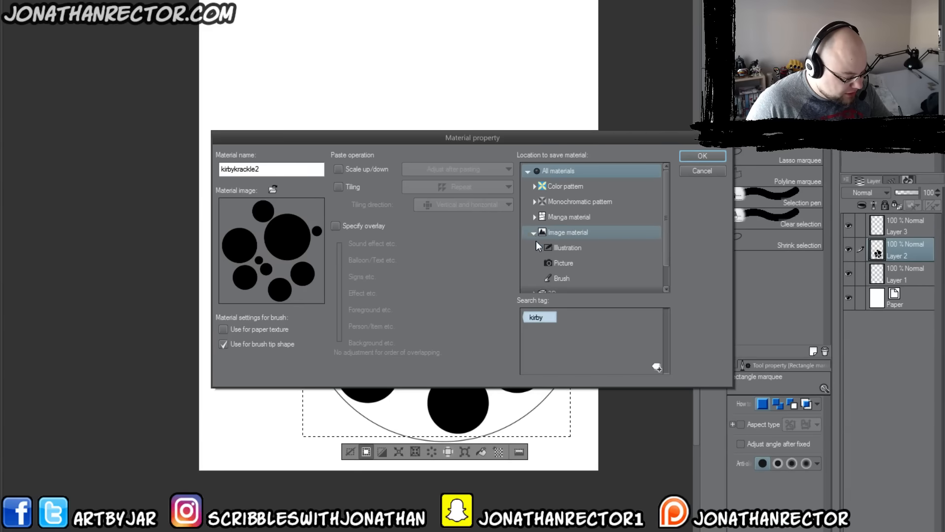
pyautogui.click(558, 279)
pyautogui.click(684, 157)
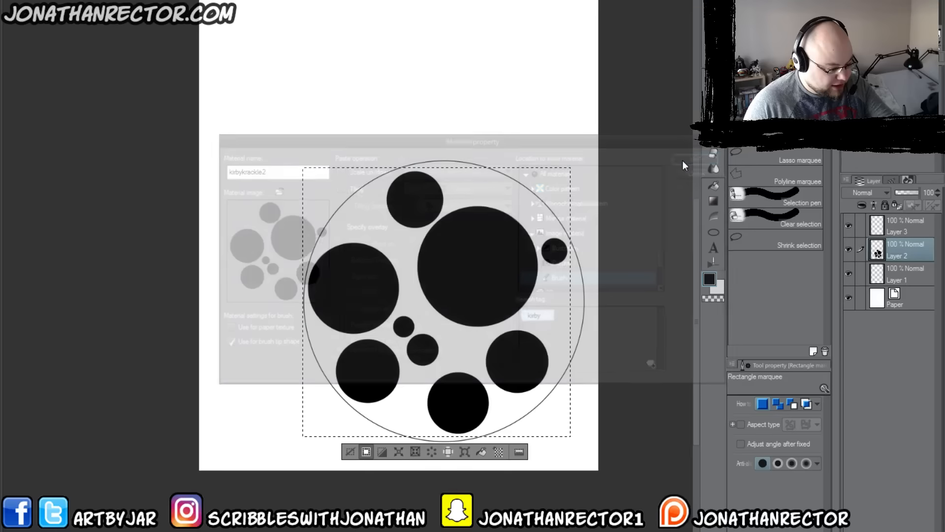
# Step: Clear the selection and paint a test stroke above the circle pattern with the KirbyKrakle1 brush
pyautogui.click(350, 451)
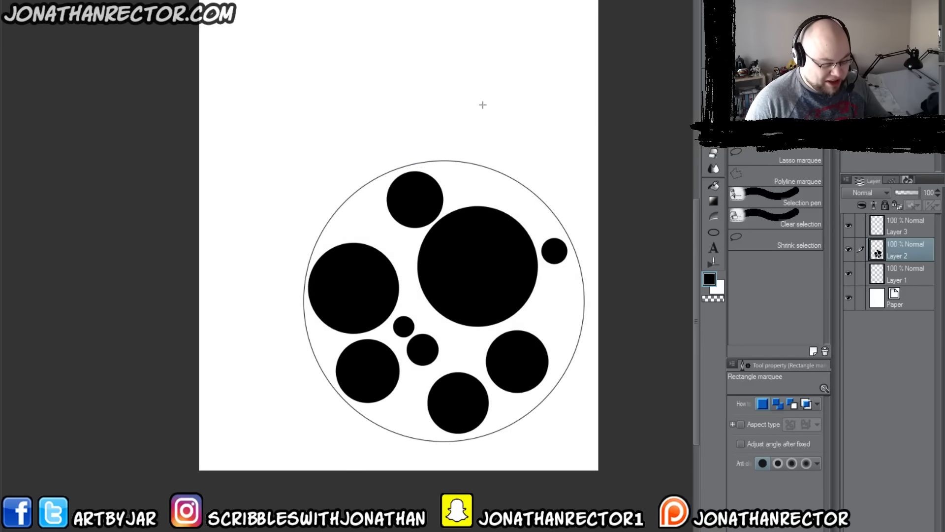
pyautogui.press('b')
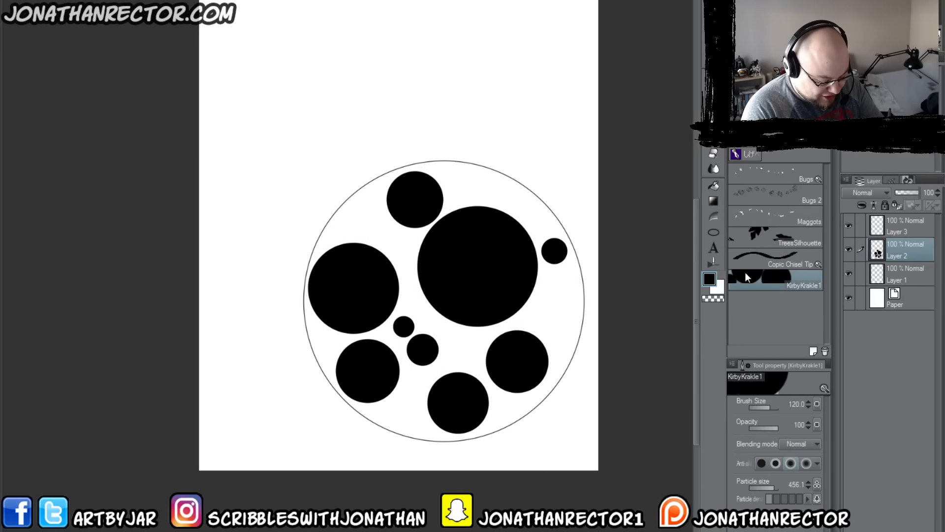
pyautogui.moveTo(531, 142)
pyautogui.mouseDown()
pyautogui.moveTo(470, 105)
pyautogui.moveTo(386, 93)
pyautogui.moveTo(334, 123)
pyautogui.moveTo(296, 121)
pyautogui.moveTo(261, 197)
pyautogui.mouseUp()
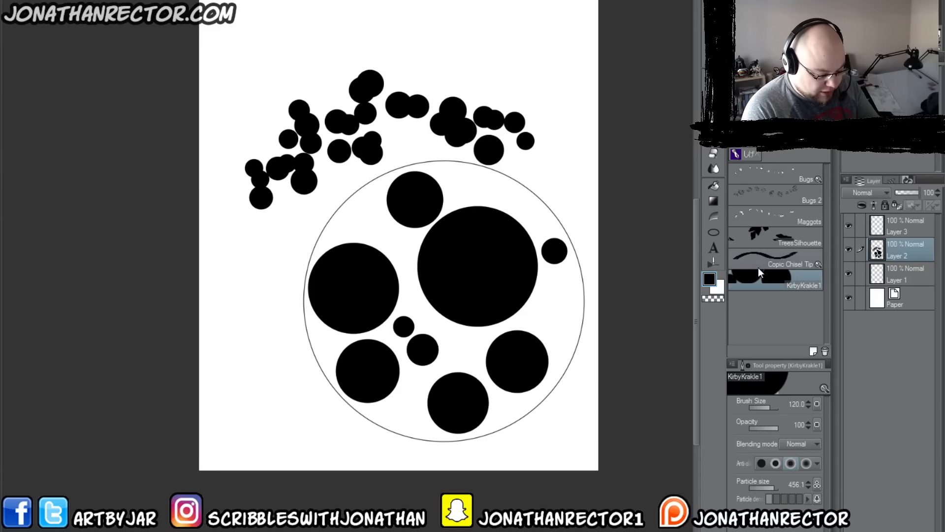
# Step: Search the brush tip materials for "ki" and add kirbykrackle2 as the tip shape of the KirbyKrakle1 brush
pyautogui.click(824, 388)
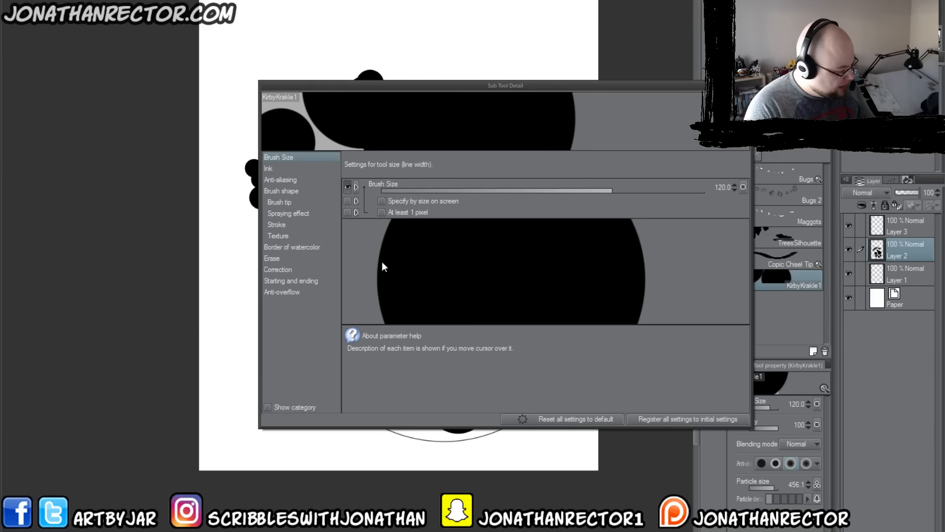
pyautogui.click(270, 170)
pyautogui.click(271, 180)
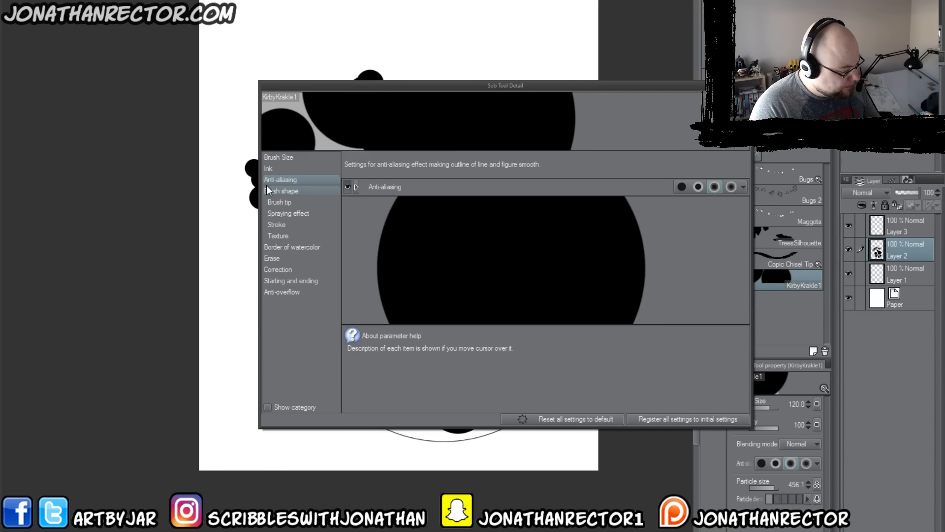
pyautogui.click(273, 191)
pyautogui.click(278, 202)
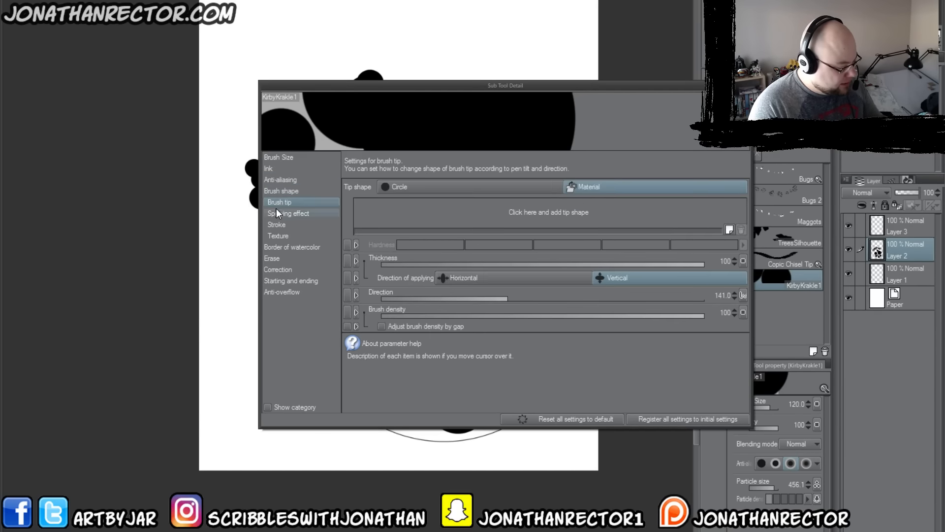
pyautogui.click(546, 213)
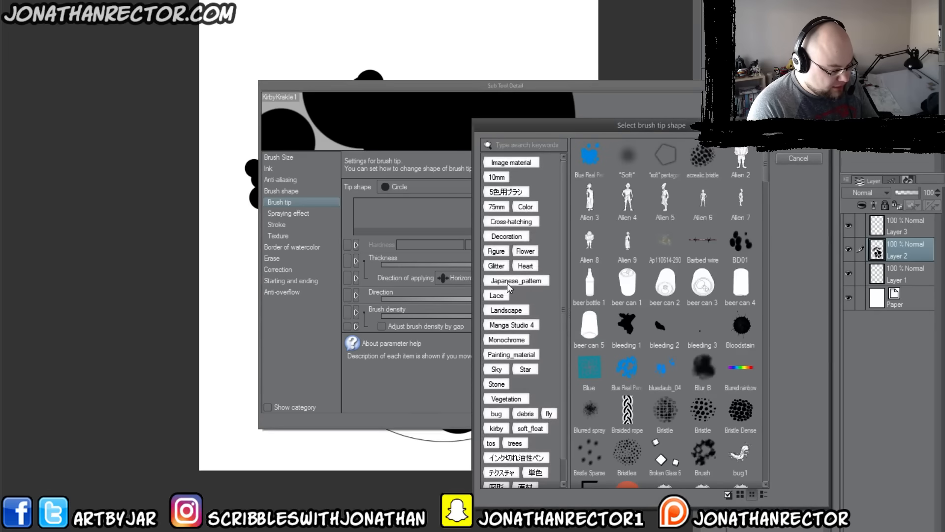
pyautogui.click(514, 146)
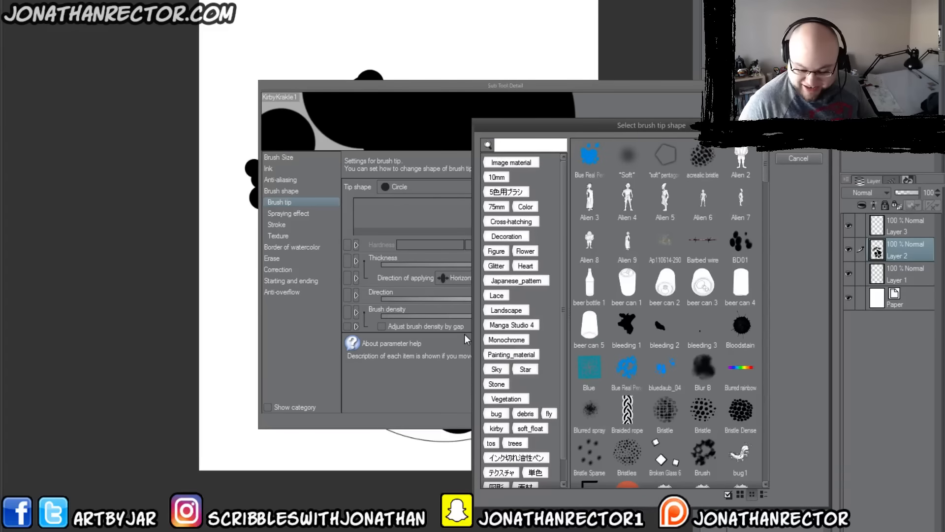
pyautogui.write('ki')
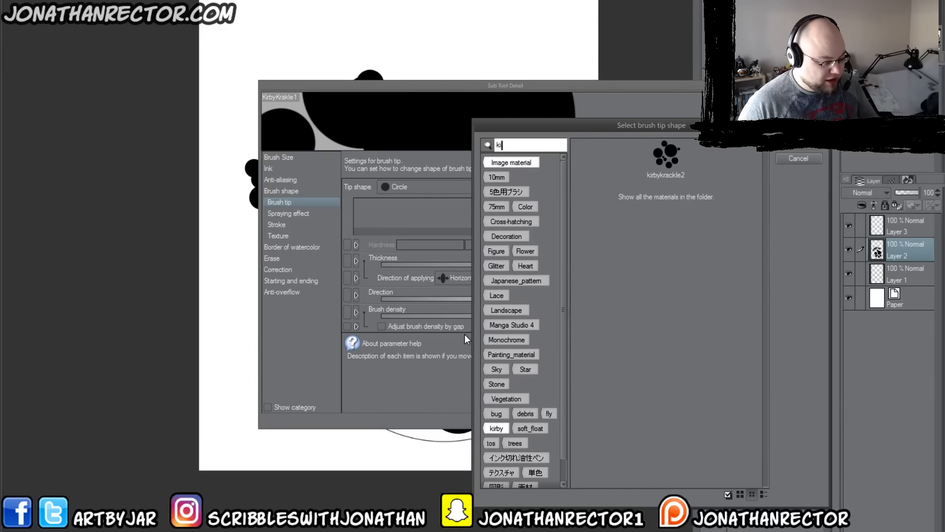
pyautogui.click(664, 167)
pyautogui.doubleClick(664, 169)
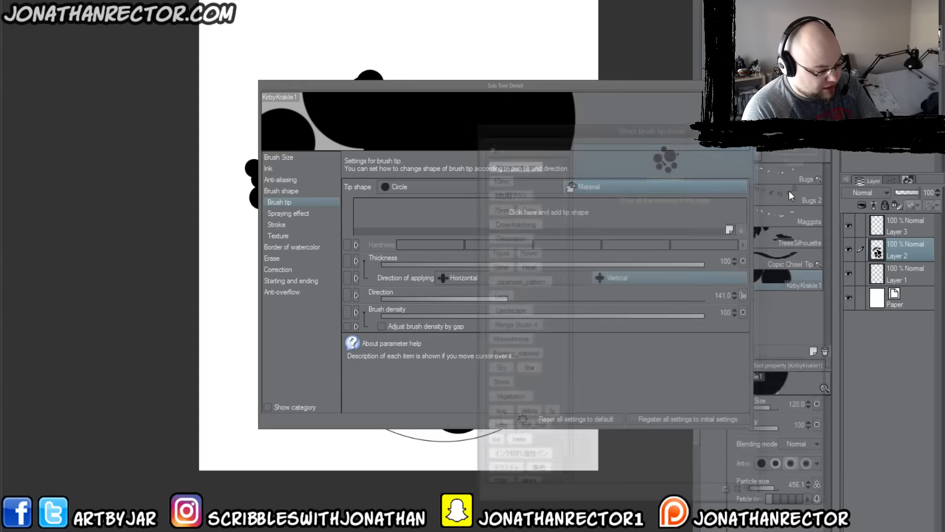
# Step: Move the brush settings aside and paint test strokes with the new tip in the canvas's upper-left corner
pyautogui.moveTo(401, 88); pyautogui.dragTo(593, 38)
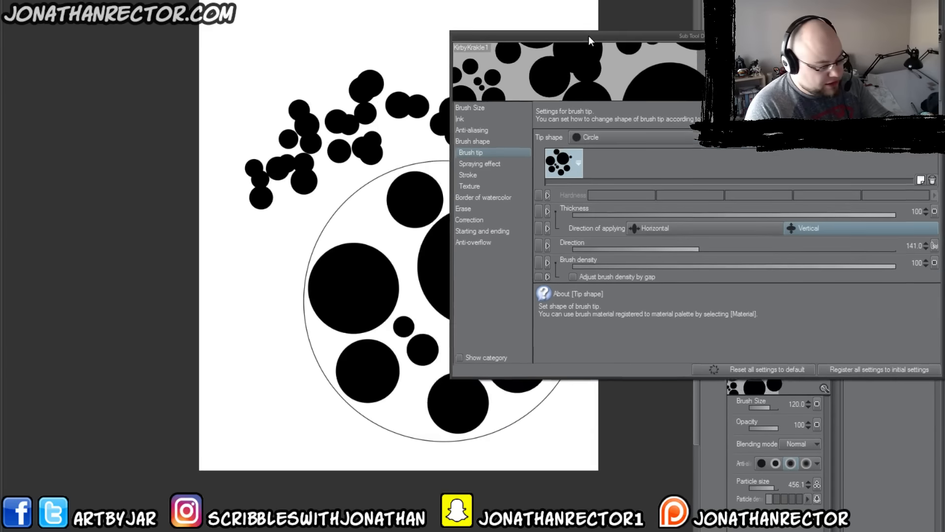
pyautogui.moveTo(301, 50)
pyautogui.mouseDown()
pyautogui.moveTo(266, 36)
pyautogui.moveTo(256, 59)
pyautogui.moveTo(237, 10)
pyautogui.mouseUp()
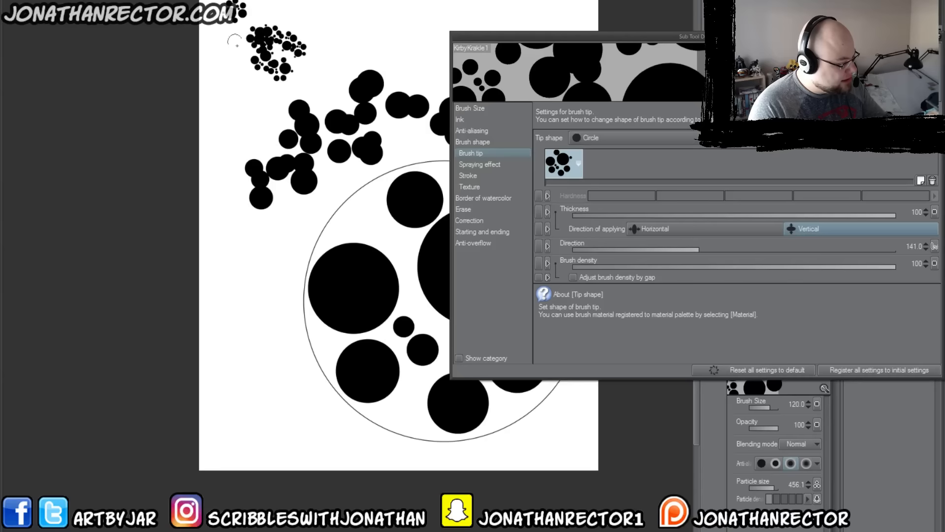
pyautogui.moveTo(296, 4)
pyautogui.mouseDown()
pyautogui.moveTo(306, 43)
pyautogui.moveTo(246, 18)
pyautogui.moveTo(216, 22)
pyautogui.moveTo(212, 35)
pyautogui.mouseUp()
pyautogui.moveTo(269, 54); pyautogui.dragTo(227, 47)
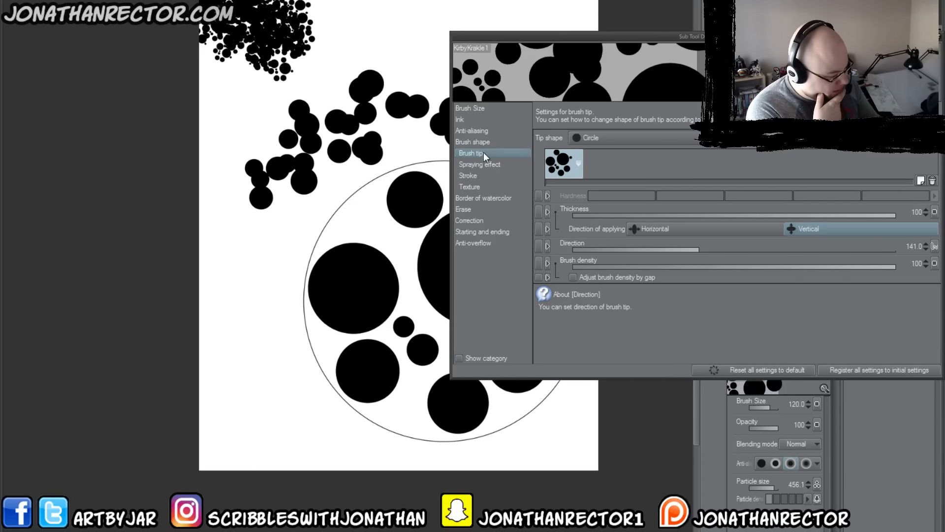
# Step: Set the spraying effect's particle size to 135.4, undoing the last test painting and trying the smaller particles near the canvas's upper edge
pyautogui.click(479, 164)
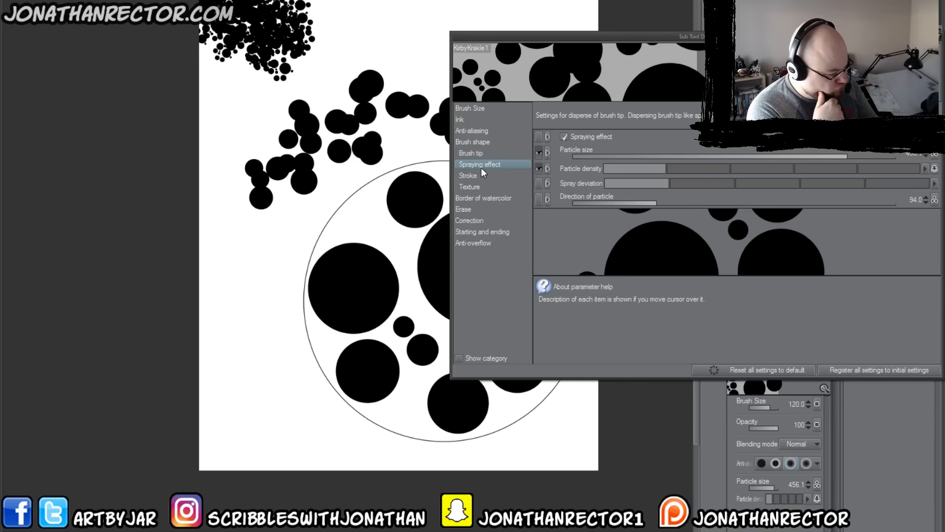
pyautogui.click(636, 155)
pyautogui.moveTo(636, 155)
pyautogui.mouseDown()
pyautogui.moveTo(619, 155)
pyautogui.moveTo(822, 156)
pyautogui.moveTo(808, 158)
pyautogui.mouseUp()
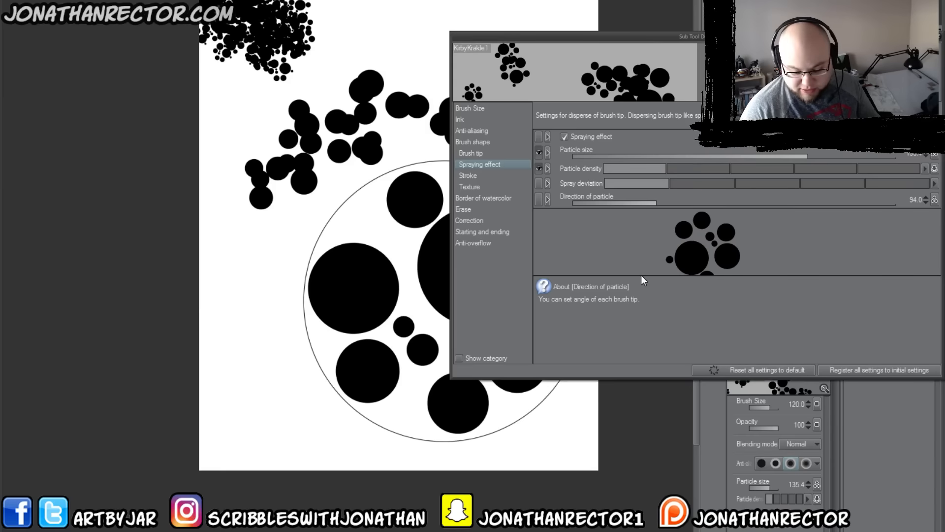
pyautogui.hotkey('ctrl', 'z')
pyautogui.moveTo(345, 20)
pyautogui.mouseDown()
pyautogui.moveTo(328, 48)
pyautogui.moveTo(340, 23)
pyautogui.mouseUp()
# Step: Set the spraying effect's particle size to 564.5 and paint test strokes around the earlier ones
pyautogui.click(829, 157)
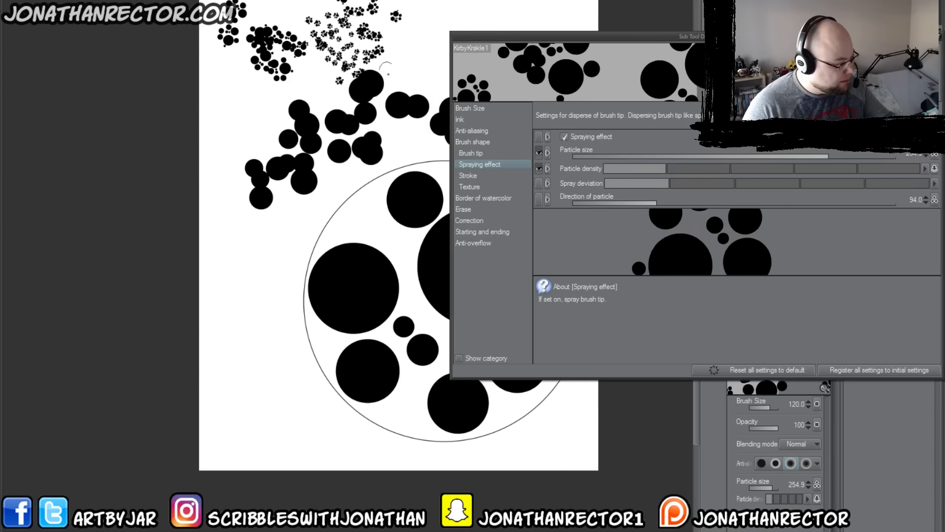
pyautogui.click(854, 157)
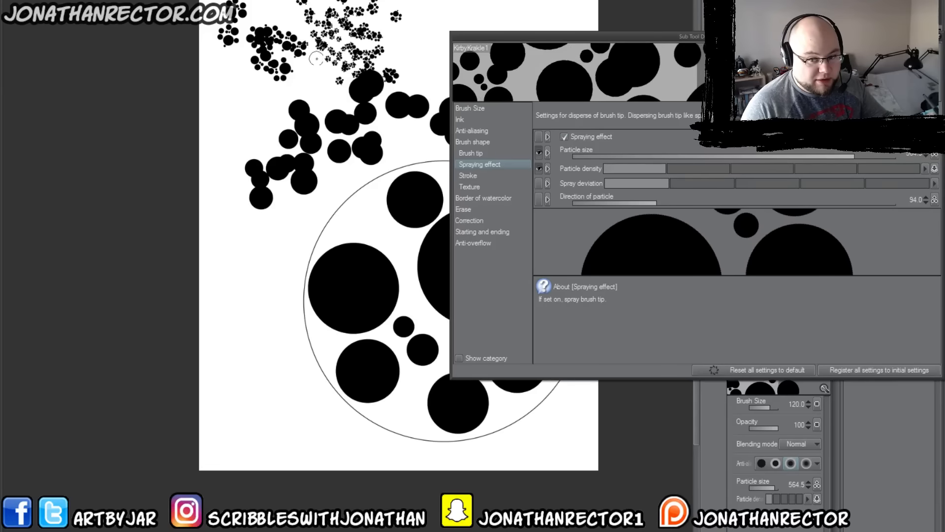
pyautogui.moveTo(323, 62)
pyautogui.mouseDown()
pyautogui.moveTo(329, 91)
pyautogui.moveTo(297, 104)
pyautogui.mouseUp()
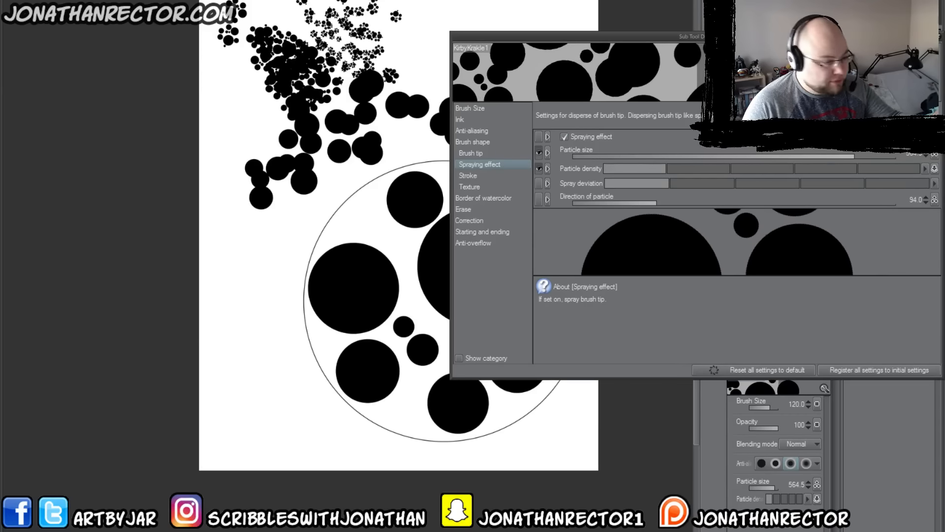
pyautogui.moveTo(420, 4); pyautogui.dragTo(419, 66)
pyautogui.moveTo(404, 18)
pyautogui.mouseDown()
pyautogui.moveTo(379, 7)
pyautogui.moveTo(384, 28)
pyautogui.mouseUp()
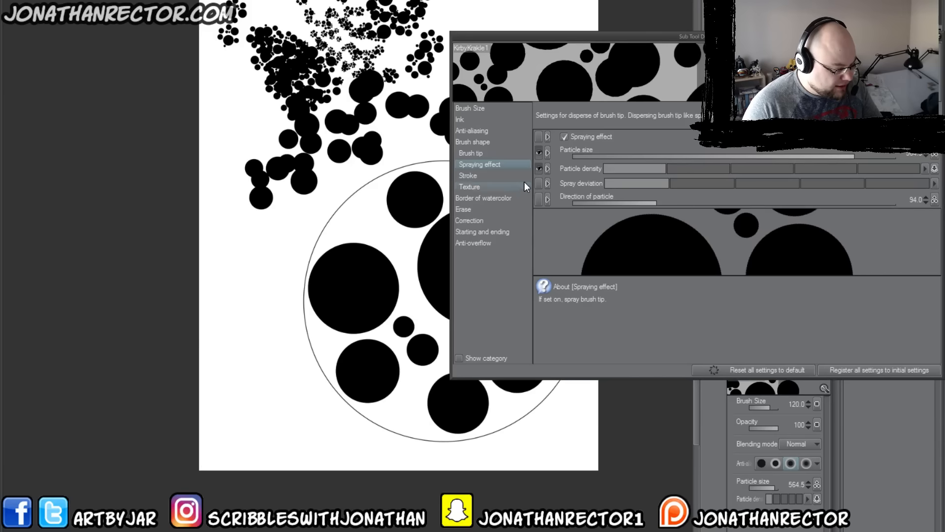
# Step: Reduce the gap in the brush's stroke settings and paint test strokes along the canvas's left side and centre
pyautogui.click(465, 175)
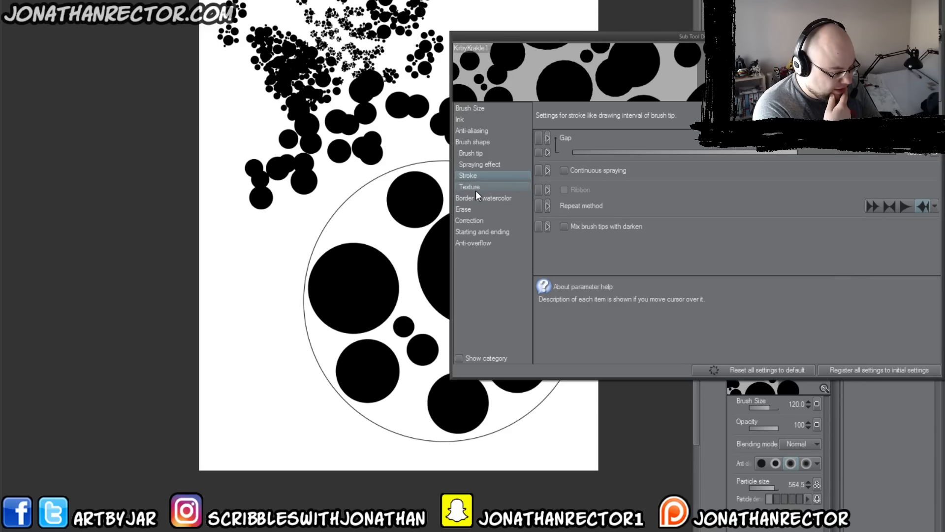
pyautogui.click(831, 154)
pyautogui.click(772, 154)
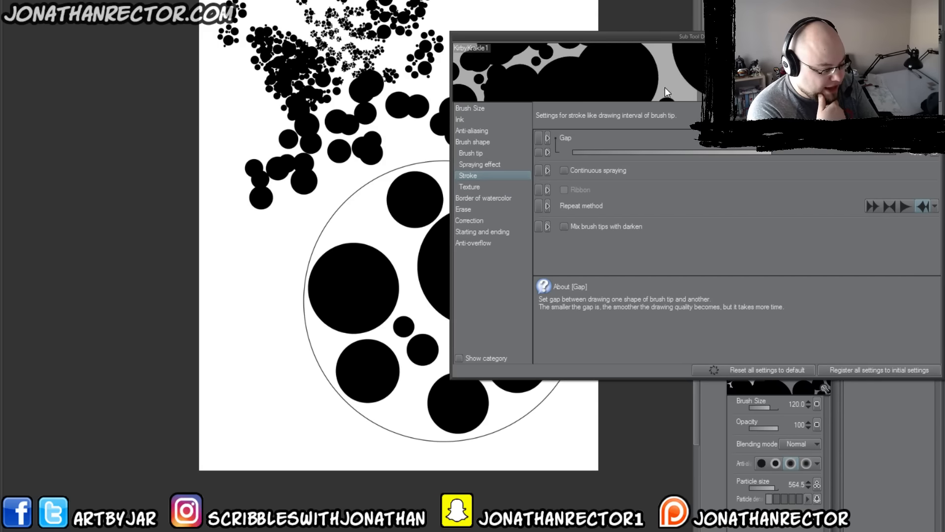
pyautogui.moveTo(405, 149); pyautogui.dragTo(380, 173)
pyautogui.moveTo(239, 111)
pyautogui.mouseDown()
pyautogui.moveTo(201, 81)
pyautogui.moveTo(212, 114)
pyautogui.moveTo(275, 174)
pyautogui.moveTo(216, 187)
pyautogui.moveTo(237, 199)
pyautogui.mouseUp()
pyautogui.moveTo(295, 236); pyautogui.dragTo(201, 232)
pyautogui.moveTo(138, 241)
pyautogui.mouseDown()
pyautogui.moveTo(244, 301)
pyautogui.moveTo(124, 281)
pyautogui.mouseUp()
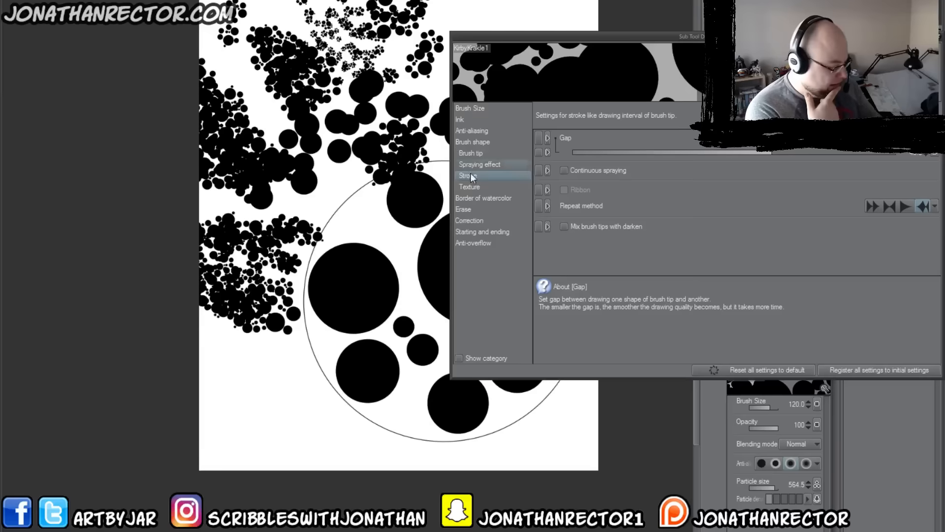
pyautogui.click(468, 188)
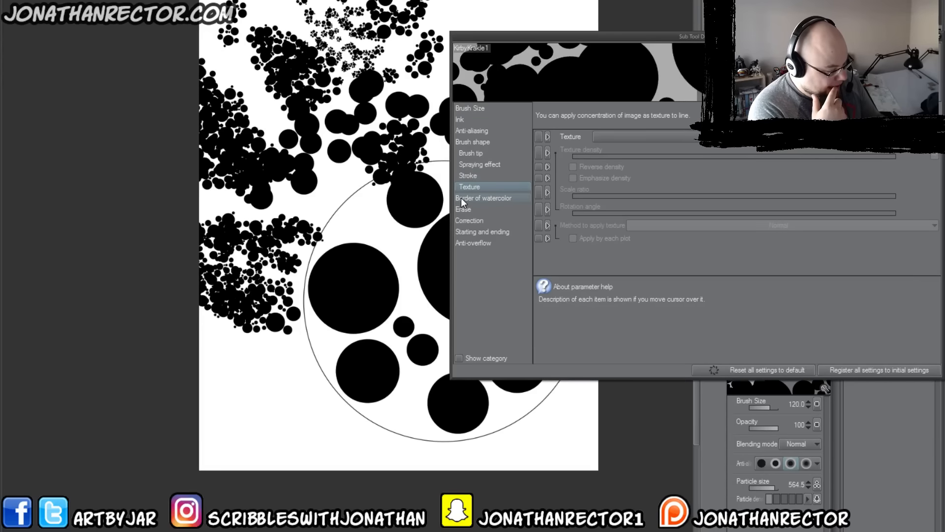
pyautogui.click(468, 109)
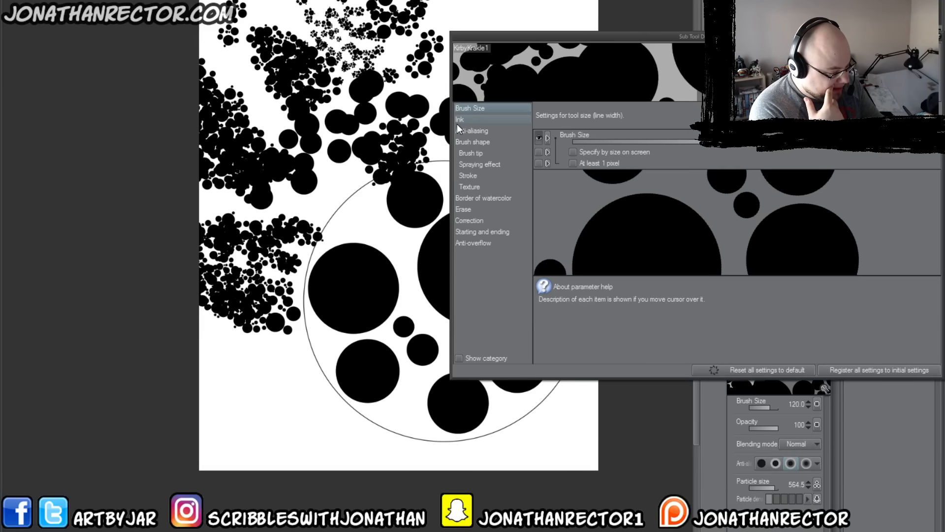
pyautogui.rightClick(547, 139)
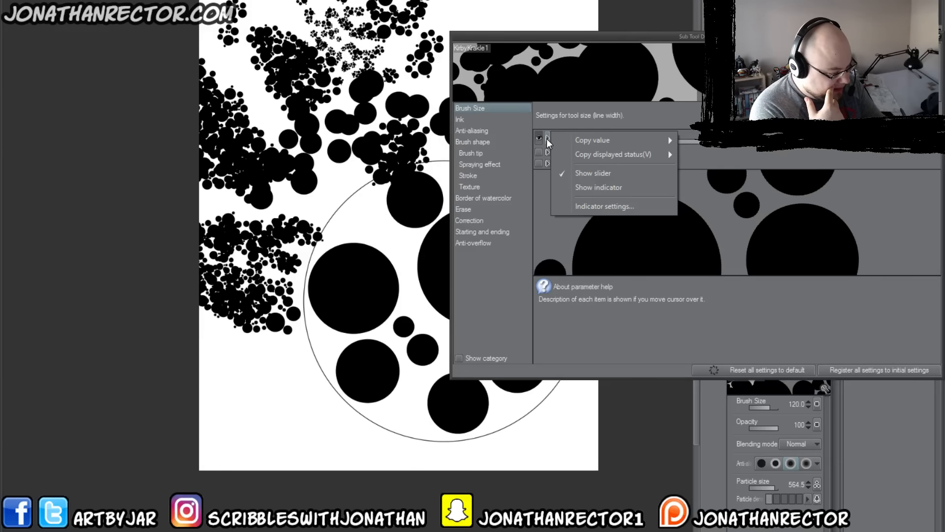
pyautogui.click(545, 119)
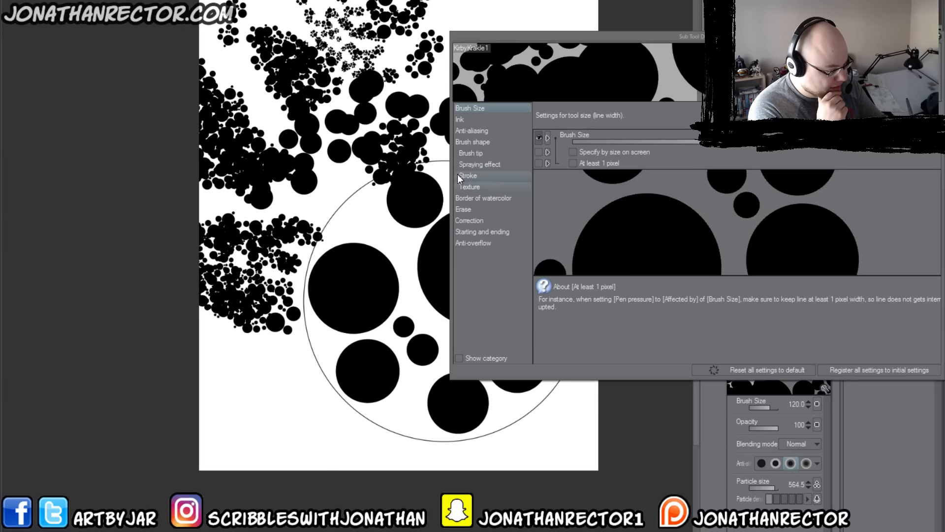
pyautogui.click(459, 119)
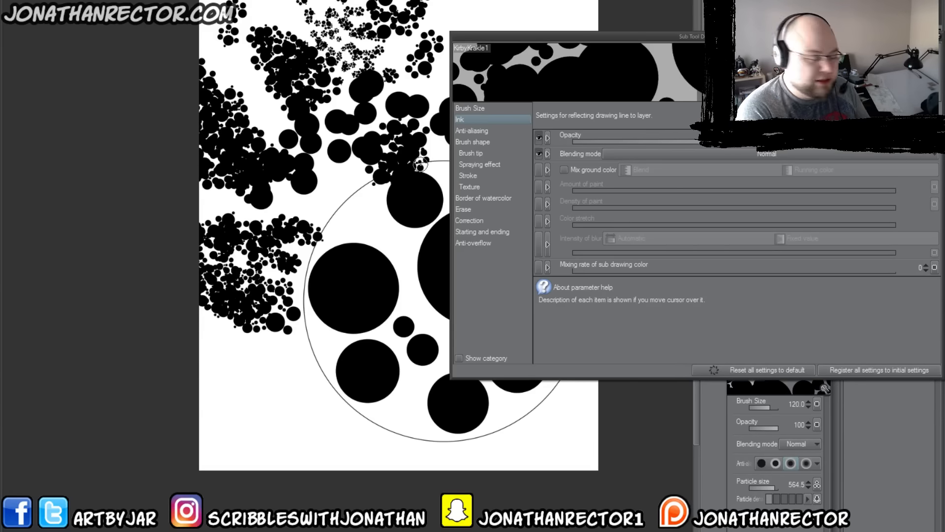
pyautogui.click(468, 109)
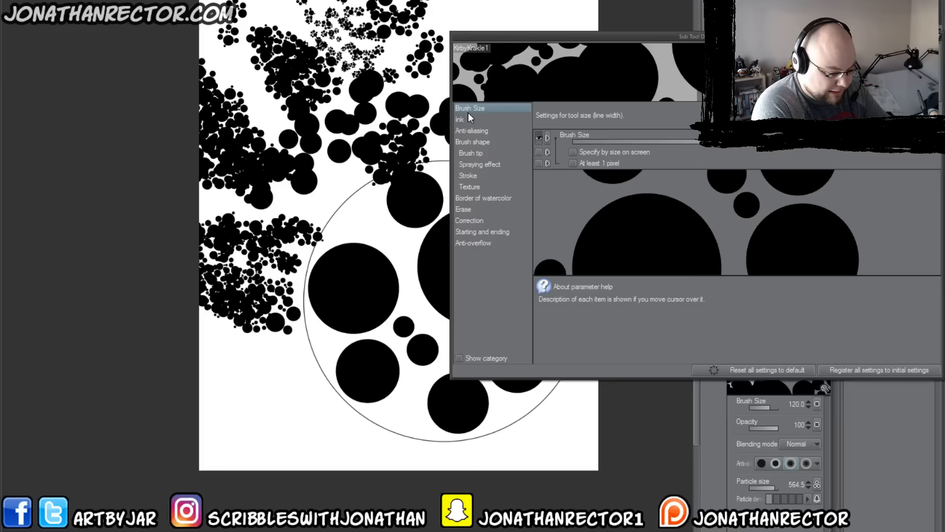
# Step: Make the brush size respond to pen pressure and paint test strokes in the canvas's lower-left area
pyautogui.moveTo(733, 42)
pyautogui.mouseDown()
pyautogui.moveTo(688, 35)
pyautogui.moveTo(686, 0)
pyautogui.mouseUp()
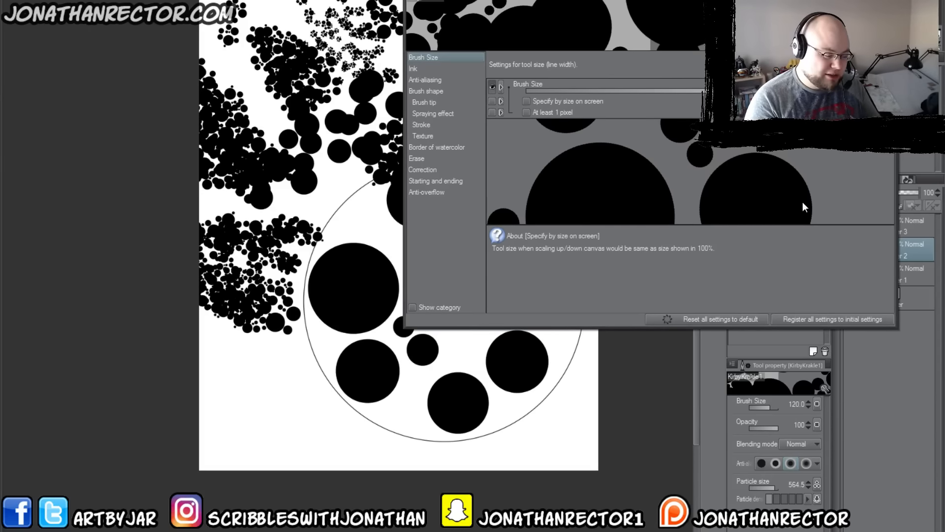
pyautogui.click(887, 87)
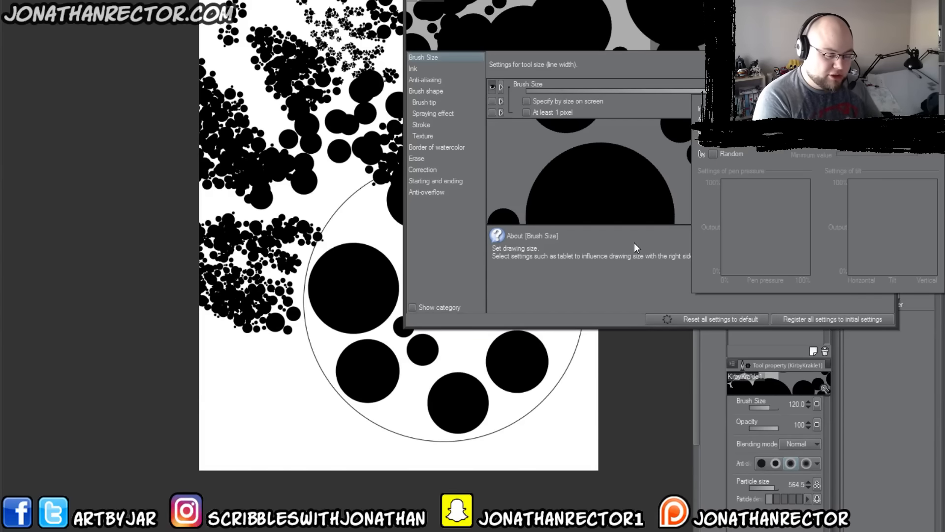
pyautogui.click(714, 119)
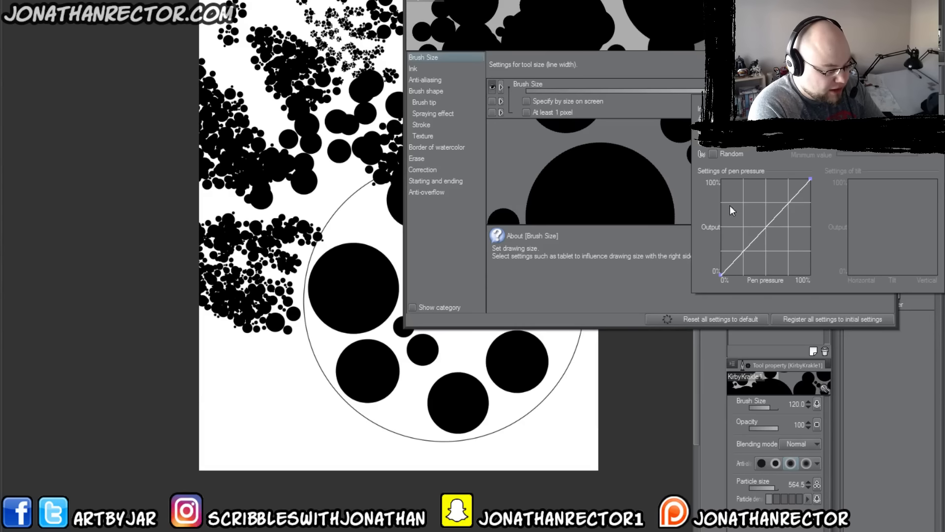
pyautogui.click(310, 369)
pyautogui.moveTo(294, 377); pyautogui.dragTo(202, 342)
pyautogui.moveTo(329, 414); pyautogui.dragTo(203, 383)
pyautogui.moveTo(319, 435); pyautogui.dragTo(204, 405)
pyautogui.moveTo(300, 480); pyautogui.dragTo(205, 428)
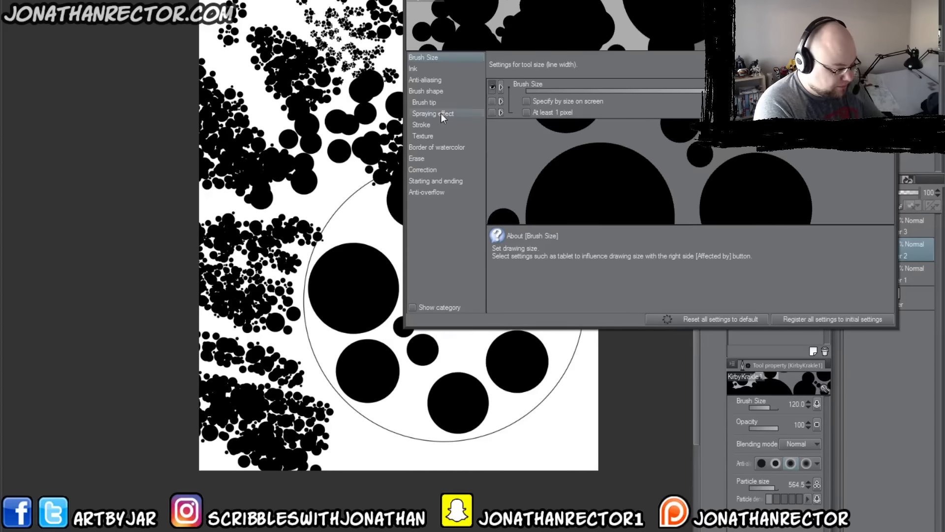
# Step: Bend the brush size's pen pressure curve downward, paint test strokes across the canvas, and close the detailed brush settings
pyautogui.click(887, 88)
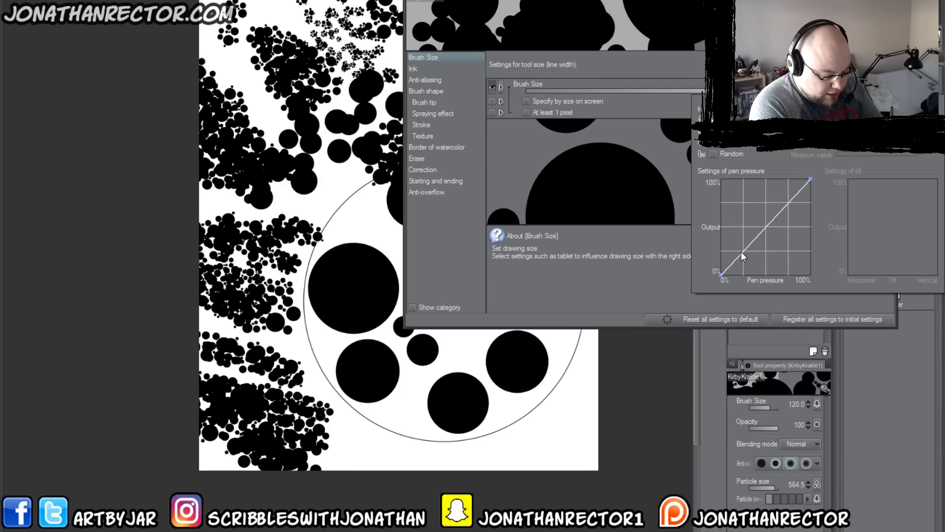
pyautogui.moveTo(733, 262); pyautogui.dragTo(804, 254)
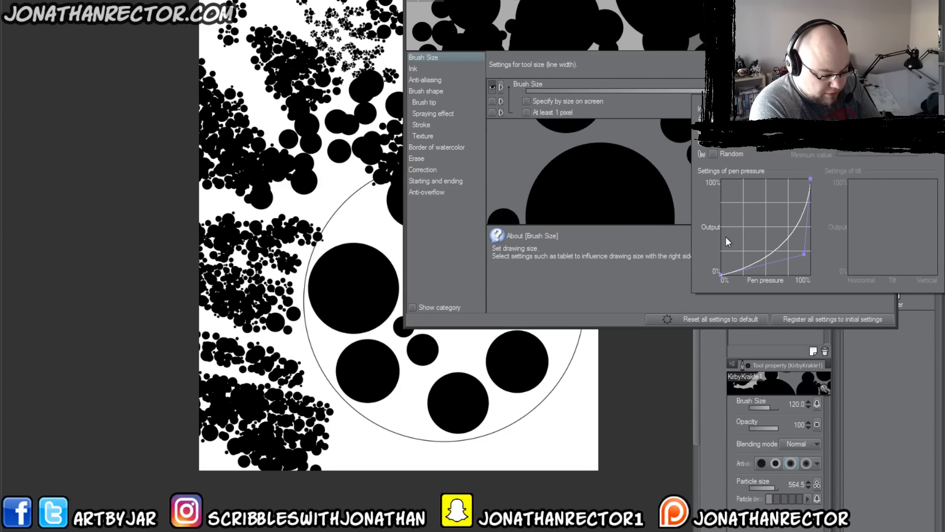
pyautogui.moveTo(561, 376)
pyautogui.mouseDown()
pyautogui.moveTo(514, 394)
pyautogui.moveTo(517, 432)
pyautogui.moveTo(475, 375)
pyautogui.moveTo(401, 324)
pyautogui.moveTo(369, 238)
pyautogui.moveTo(322, 189)
pyautogui.moveTo(331, 164)
pyautogui.moveTo(230, 43)
pyautogui.moveTo(252, 87)
pyautogui.mouseUp()
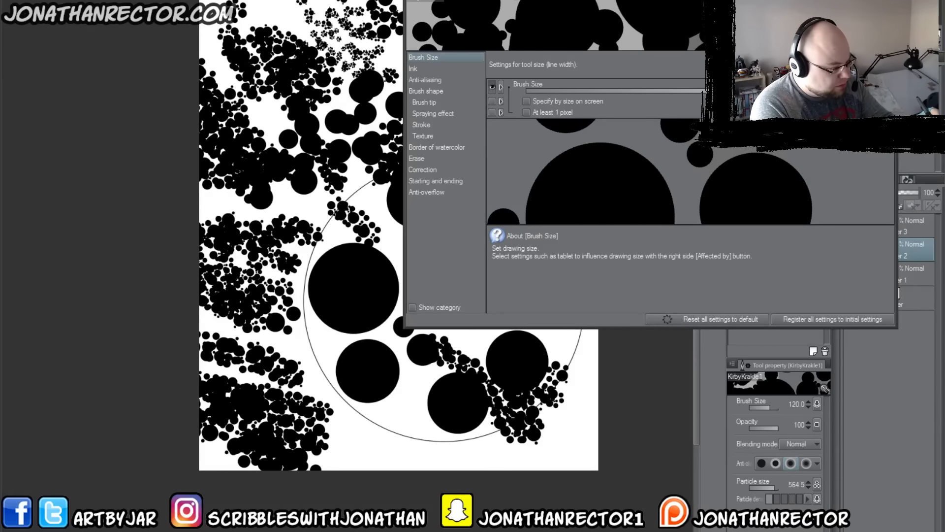
pyautogui.moveTo(649, 0); pyautogui.dragTo(474, 7)
pyautogui.click(716, 2)
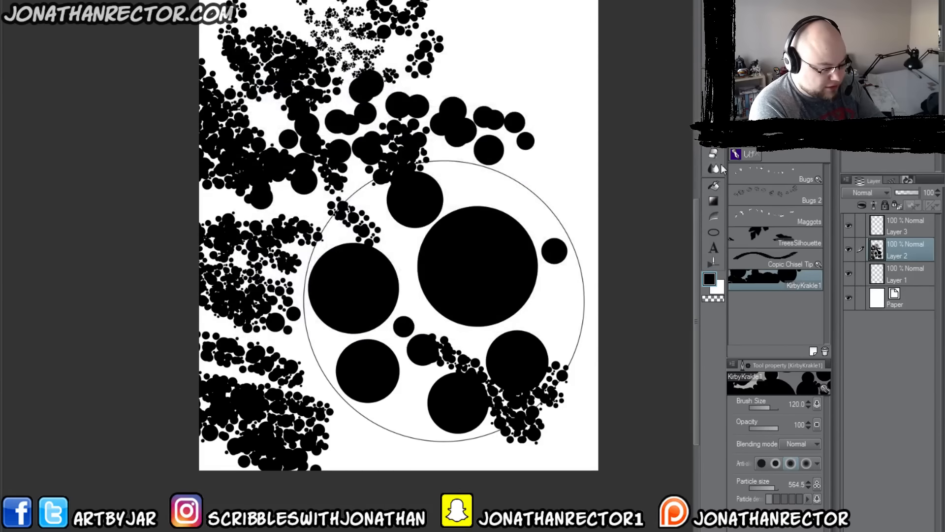
# Step: Switch to the Large Inking 600dpi brush and draw a comparison zigzag in the canvas's upper-right area
pyautogui.click(713, 139)
pyautogui.click(738, 142)
pyautogui.click(714, 138)
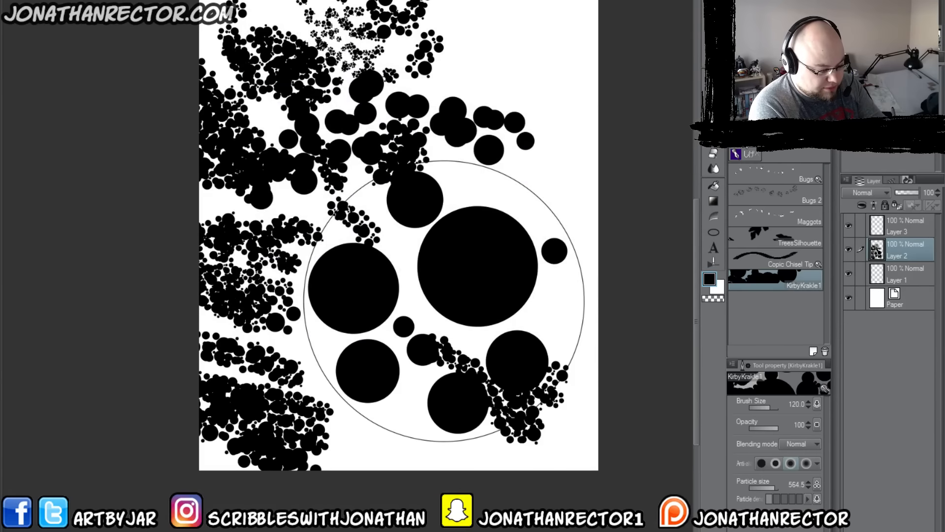
pyautogui.click(742, 149)
pyautogui.click(756, 301)
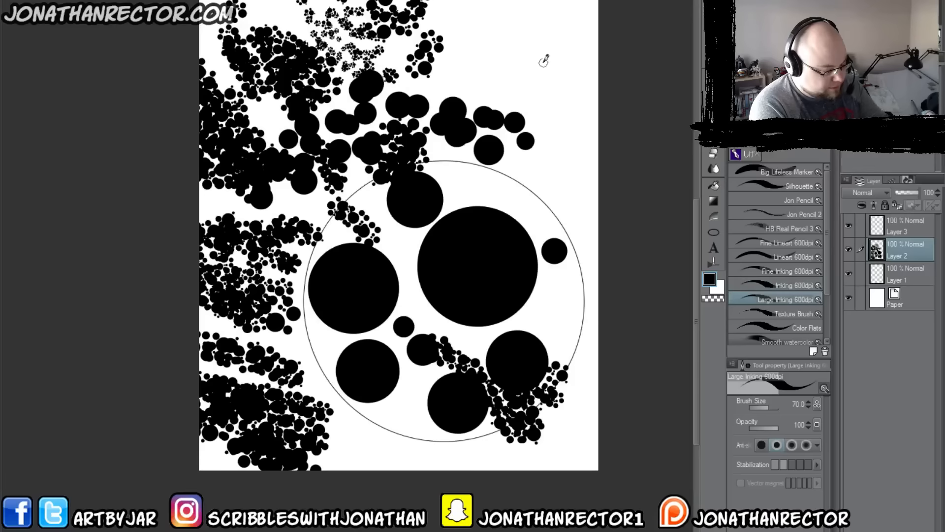
pyautogui.moveTo(564, 68)
pyautogui.mouseDown()
pyautogui.moveTo(505, 38)
pyautogui.moveTo(548, 88)
pyautogui.moveTo(469, 63)
pyautogui.moveTo(484, 99)
pyautogui.moveTo(430, 74)
pyautogui.mouseUp()
# Step: Hide Layer 1, Layer 2 and Layer 3 and add a new layer above Layer 3
pyautogui.click(848, 250)
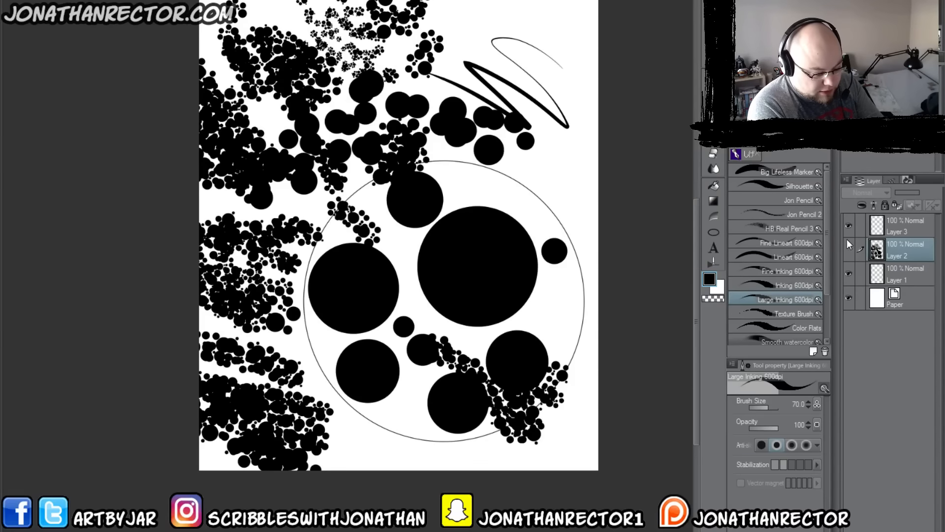
pyautogui.click(847, 226)
pyautogui.click(847, 273)
pyautogui.click(905, 227)
pyautogui.hotkey('ctrl', 'shift', 'n')
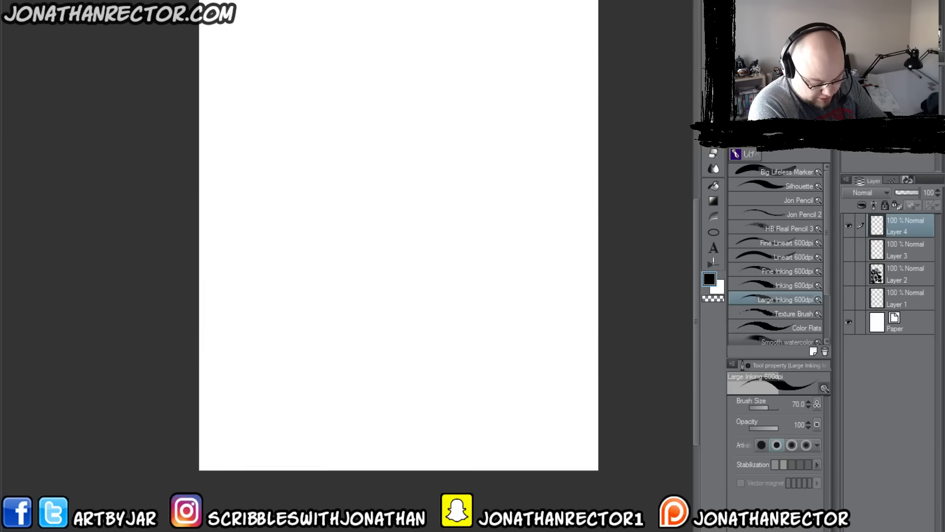
# Step: Switch back to the KirbyKrakle1 brush and check the pen pressure settings for its particle density and brush size
pyautogui.click(744, 142)
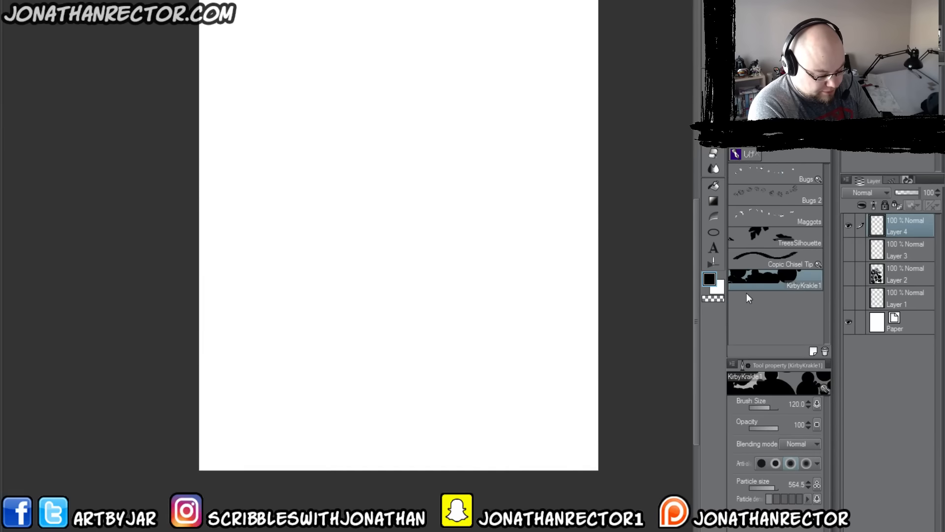
pyautogui.click(817, 499)
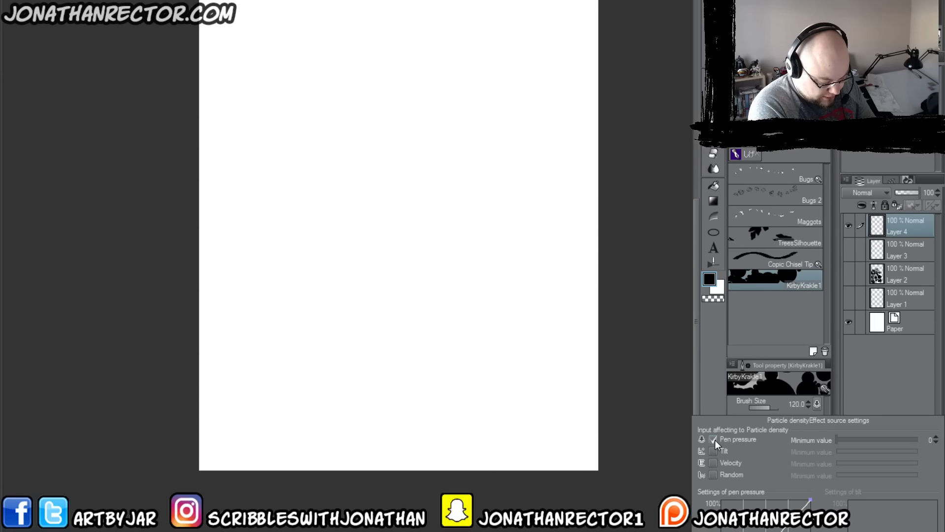
pyautogui.click(713, 396)
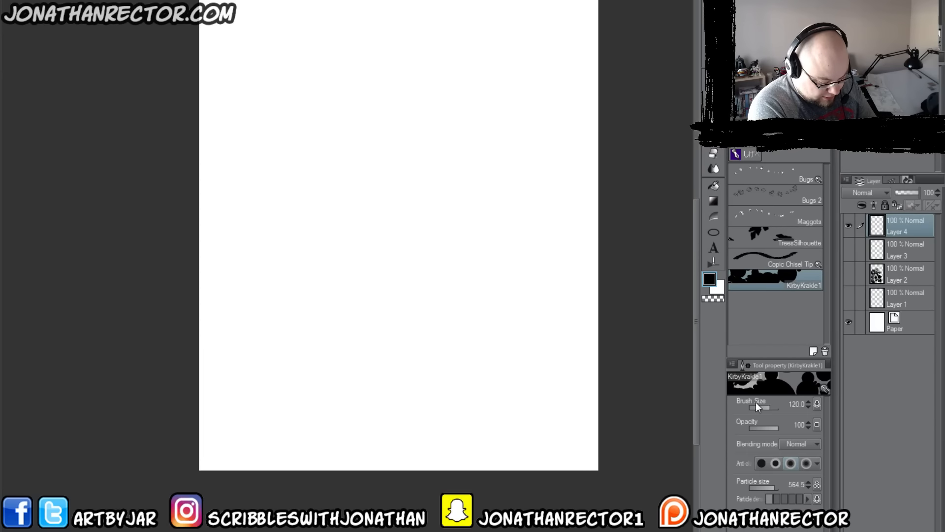
pyautogui.click(817, 403)
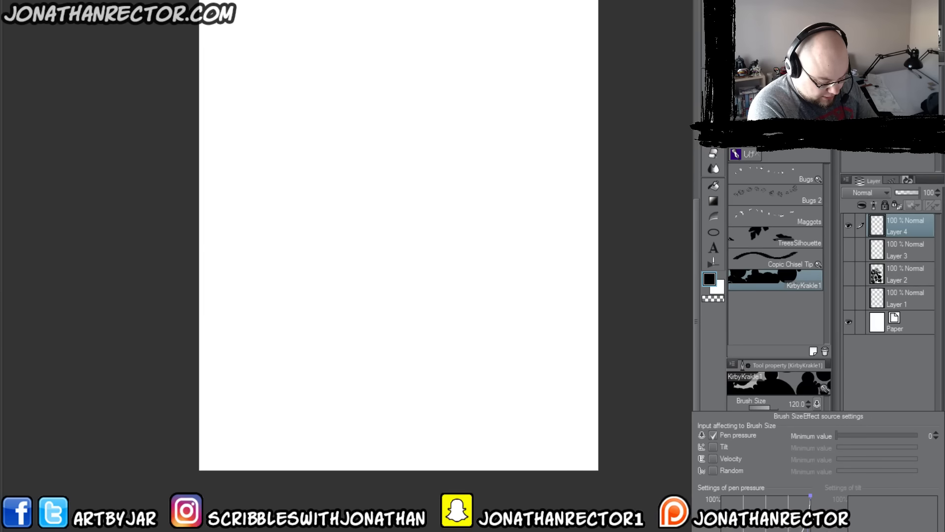
pyautogui.click(711, 397)
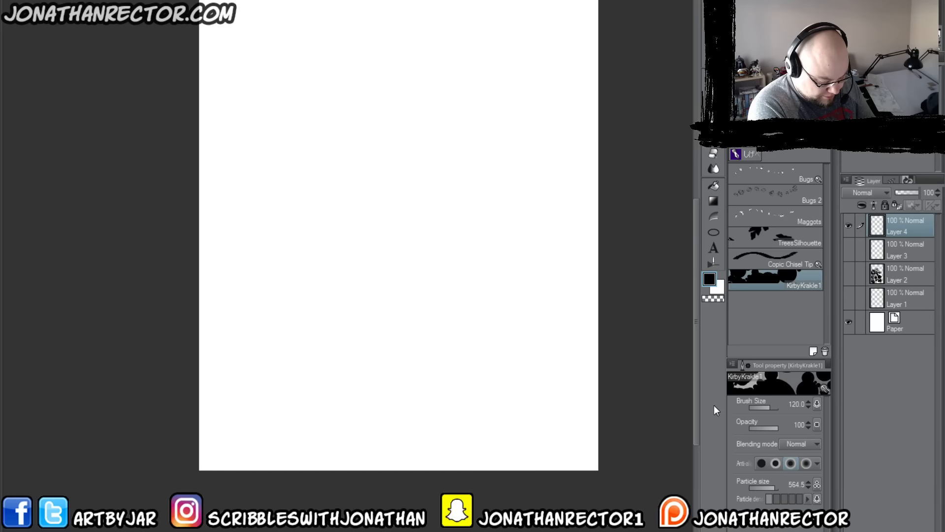
# Step: Set the brush's anti-aliasing to none and paint four test strokes on the new layer
pyautogui.click(762, 464)
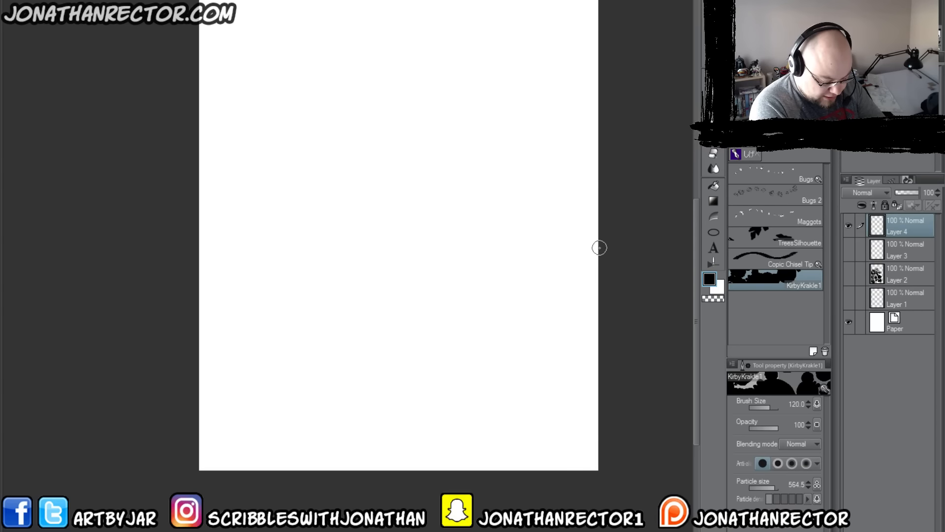
pyautogui.moveTo(560, 302)
pyautogui.mouseDown()
pyautogui.moveTo(514, 279)
pyautogui.moveTo(529, 335)
pyautogui.moveTo(455, 414)
pyautogui.moveTo(450, 400)
pyautogui.mouseUp()
pyautogui.moveTo(561, 212)
pyautogui.mouseDown()
pyautogui.moveTo(506, 186)
pyautogui.moveTo(389, 158)
pyautogui.mouseUp()
pyautogui.moveTo(561, 265)
pyautogui.mouseDown()
pyautogui.moveTo(472, 236)
pyautogui.moveTo(393, 241)
pyautogui.moveTo(400, 305)
pyautogui.mouseUp()
pyautogui.moveTo(416, 347)
pyautogui.mouseDown()
pyautogui.moveTo(383, 363)
pyautogui.moveTo(347, 340)
pyautogui.mouseUp()
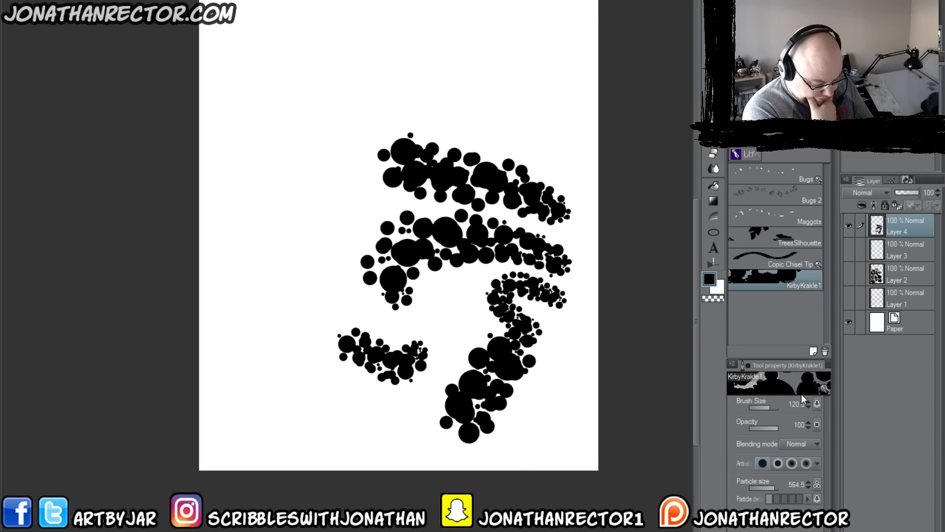
# Step: Reopen the detailed brush settings, lower the brush size to 0.6, and paint test strokes on the canvas's left side
pyautogui.click(824, 389)
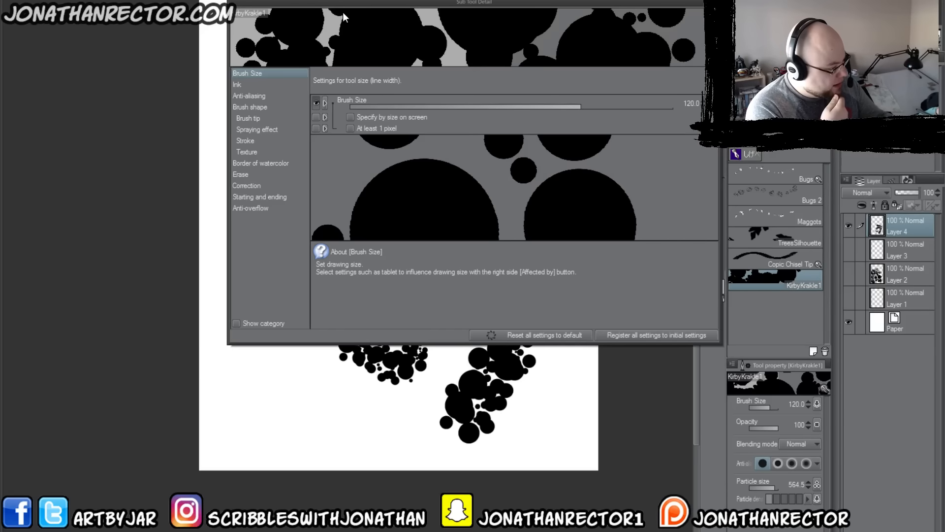
pyautogui.moveTo(342, 12); pyautogui.dragTo(626, 6)
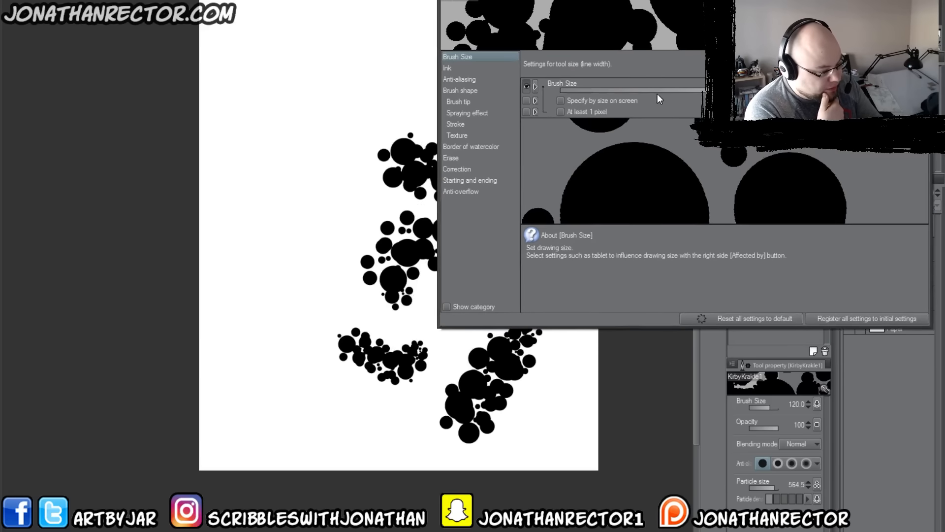
pyautogui.moveTo(657, 93); pyautogui.dragTo(621, 88)
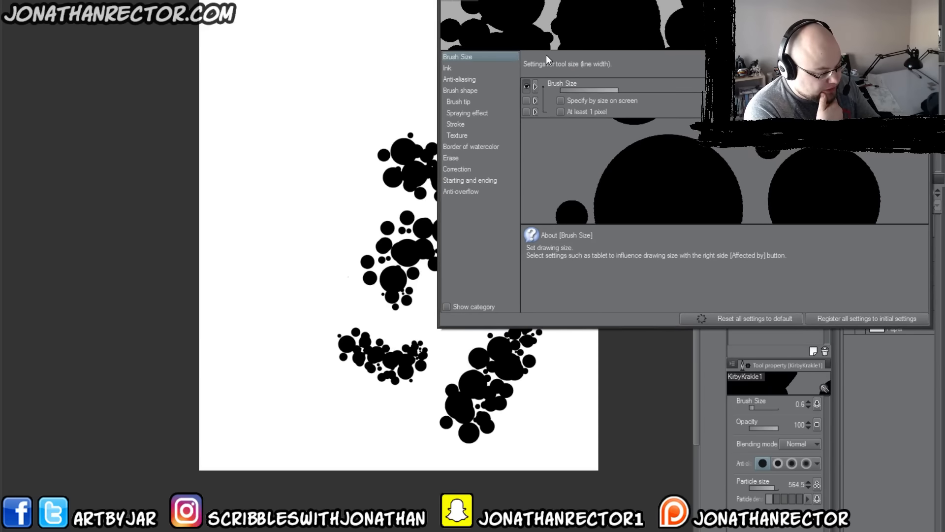
pyautogui.moveTo(335, 309)
pyautogui.mouseDown()
pyautogui.moveTo(315, 285)
pyautogui.moveTo(264, 273)
pyautogui.moveTo(211, 340)
pyautogui.moveTo(219, 376)
pyautogui.mouseUp()
pyautogui.moveTo(575, 92); pyautogui.dragTo(554, 84)
pyautogui.moveTo(295, 91)
pyautogui.mouseDown()
pyautogui.moveTo(270, 91)
pyautogui.moveTo(295, 133)
pyautogui.moveTo(233, 178)
pyautogui.moveTo(275, 242)
pyautogui.mouseUp()
# Step: Try a brush size of 2000 and more strokes near the canvas's top, and set the brush size to 107
pyautogui.moveTo(561, 90); pyautogui.dragTo(704, 90)
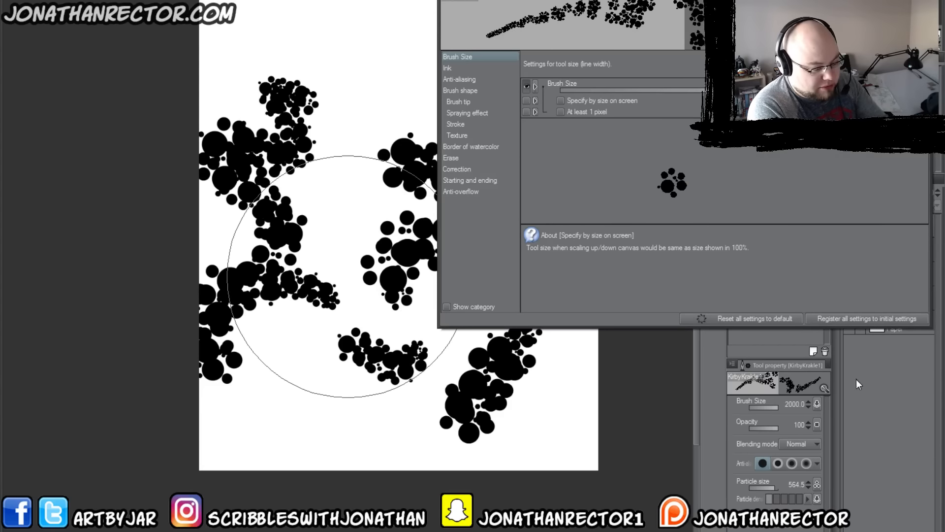
pyautogui.moveTo(374, 52)
pyautogui.mouseDown()
pyautogui.moveTo(277, 26)
pyautogui.moveTo(215, 38)
pyautogui.moveTo(274, 184)
pyautogui.moveTo(336, 151)
pyautogui.mouseUp()
pyautogui.moveTo(876, 90)
pyautogui.mouseDown()
pyautogui.moveTo(728, 90)
pyautogui.moveTo(541, 108)
pyautogui.moveTo(895, 199)
pyautogui.moveTo(781, 174)
pyautogui.moveTo(794, 266)
pyautogui.mouseUp()
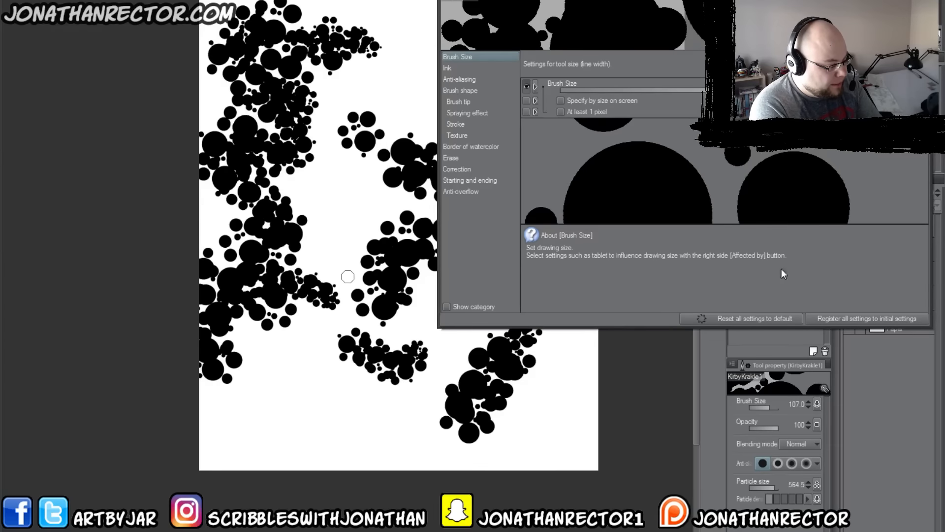
# Step: Turn on Specify by size on screen and paint lower-right test strokes, trying At least 1 pixel on and off
pyautogui.click(561, 100)
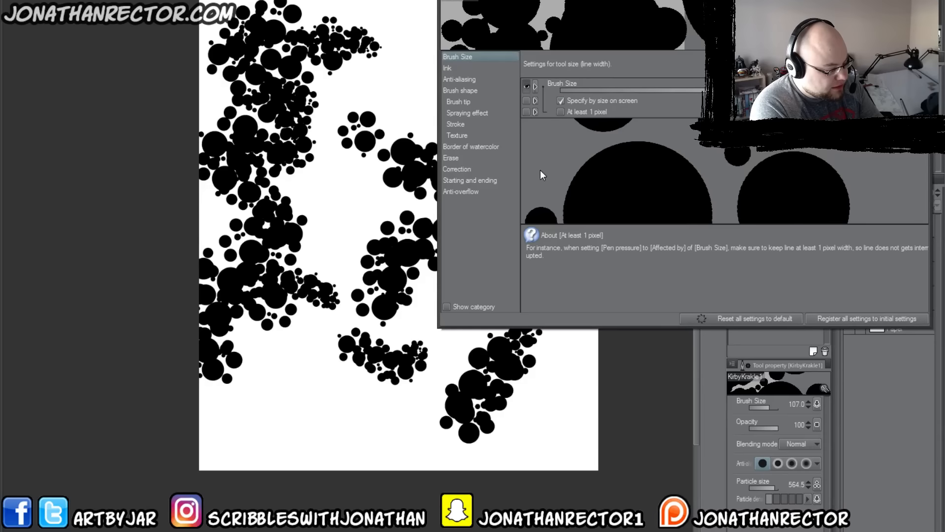
pyautogui.moveTo(573, 344); pyautogui.dragTo(554, 456)
pyautogui.click(561, 111)
pyautogui.moveTo(462, 345)
pyautogui.mouseDown()
pyautogui.moveTo(435, 364)
pyautogui.moveTo(483, 423)
pyautogui.moveTo(541, 463)
pyautogui.mouseUp()
pyautogui.click(561, 111)
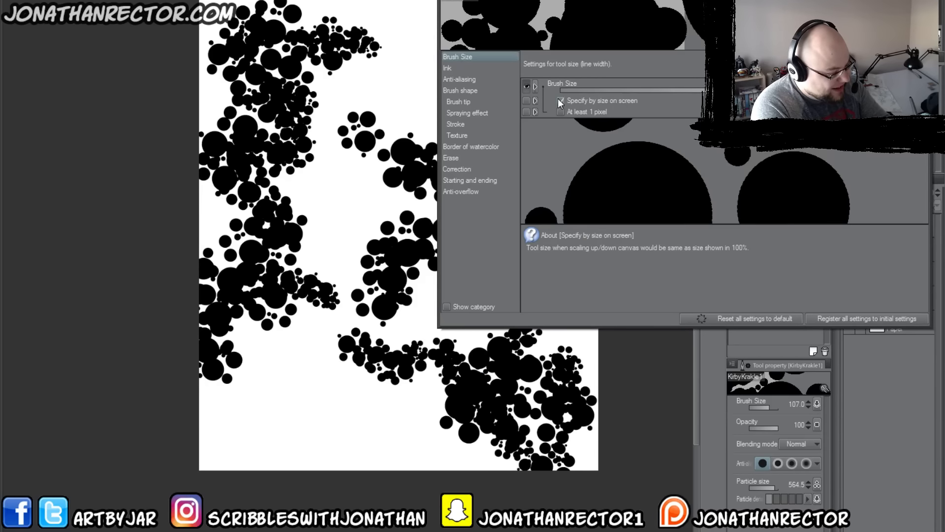
# Step: Review the brush's Ink, Anti-aliasing, Brush shape, Brush tip and Spraying effect settings
pyautogui.click(447, 69)
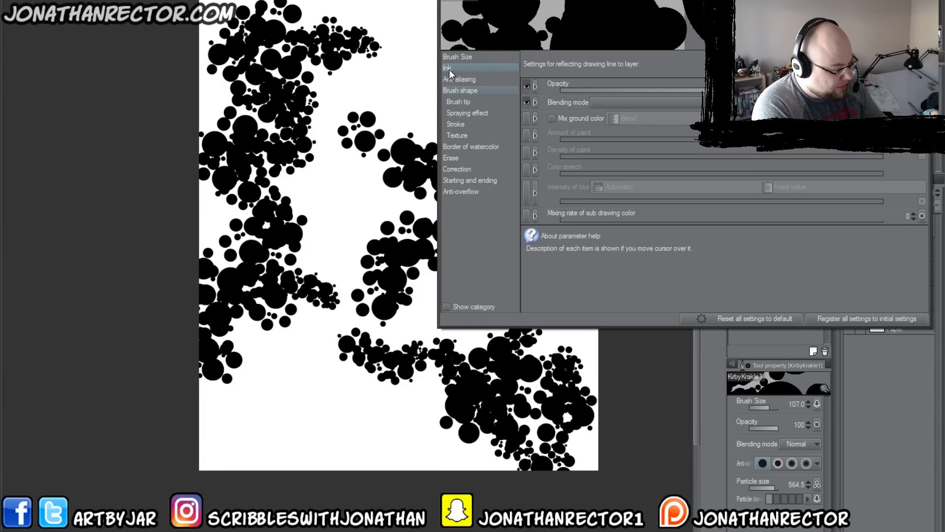
pyautogui.click(453, 78)
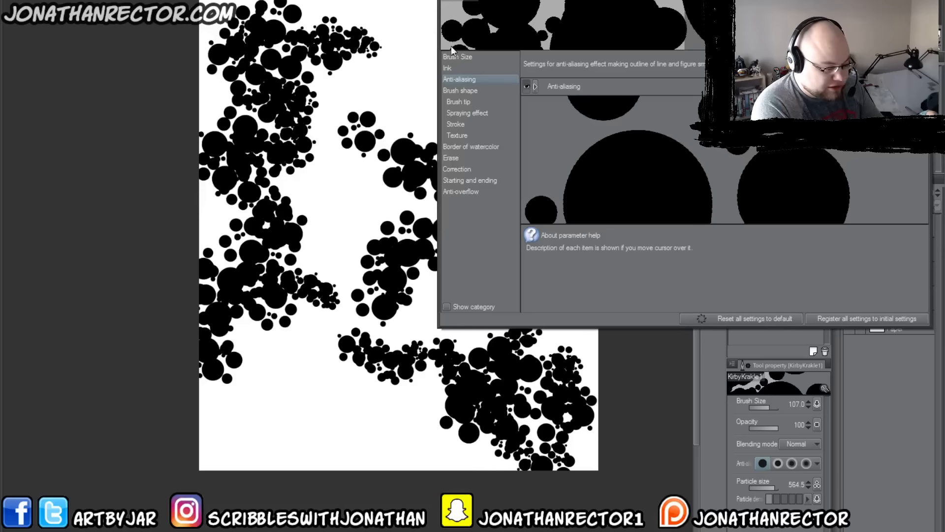
pyautogui.click(450, 90)
pyautogui.click(447, 99)
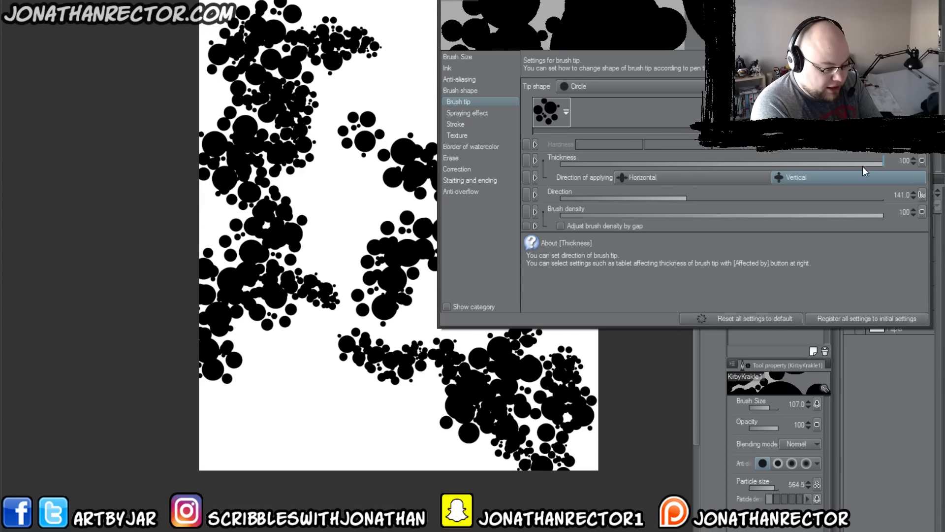
pyautogui.moveTo(862, 165)
pyautogui.mouseDown()
pyautogui.moveTo(764, 164)
pyautogui.moveTo(861, 173)
pyautogui.moveTo(914, 213)
pyautogui.mouseUp()
pyautogui.moveTo(847, 215)
pyautogui.mouseDown()
pyautogui.moveTo(671, 218)
pyautogui.moveTo(862, 216)
pyautogui.mouseUp()
pyautogui.click(452, 113)
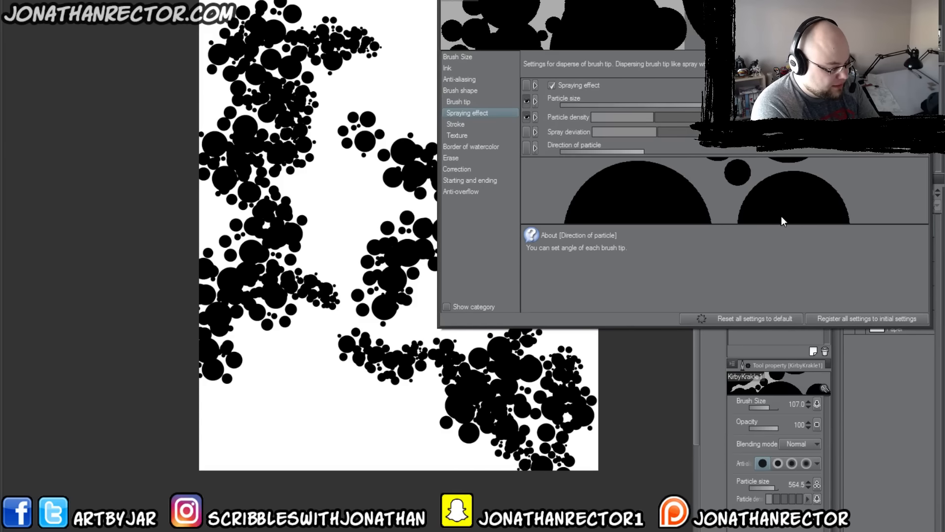
# Step: Set the stroke gap to a fixed value of 15.2 and paint test strokes along the canvas's top and lower area
pyautogui.click(468, 124)
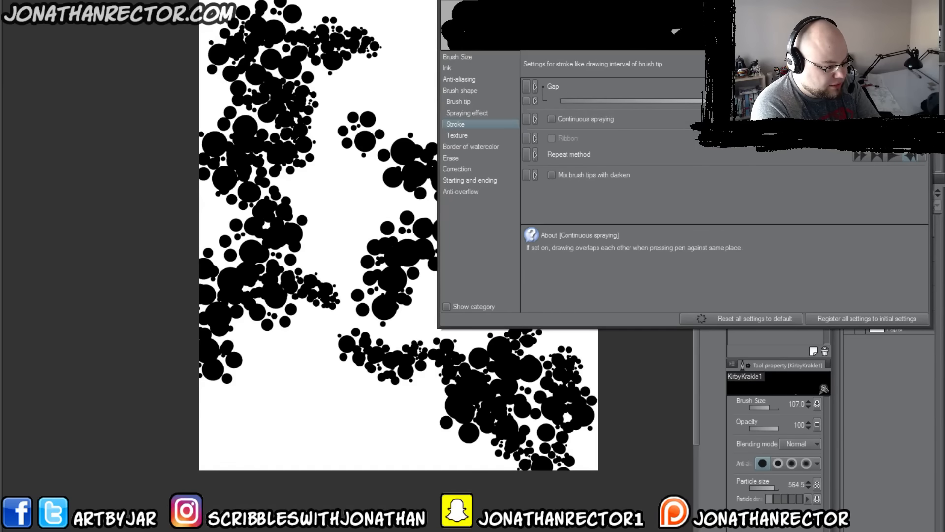
pyautogui.moveTo(402, 72)
pyautogui.mouseDown()
pyautogui.moveTo(364, 79)
pyautogui.moveTo(374, 104)
pyautogui.moveTo(377, 35)
pyautogui.moveTo(335, 7)
pyautogui.mouseUp()
pyautogui.moveTo(251, 15)
pyautogui.mouseDown()
pyautogui.moveTo(315, 18)
pyautogui.moveTo(197, 32)
pyautogui.mouseUp()
pyautogui.moveTo(286, 357)
pyautogui.mouseDown()
pyautogui.moveTo(187, 455)
pyautogui.moveTo(226, 447)
pyautogui.moveTo(285, 475)
pyautogui.moveTo(316, 386)
pyautogui.moveTo(338, 415)
pyautogui.moveTo(340, 480)
pyautogui.moveTo(349, 443)
pyautogui.mouseUp()
pyautogui.moveTo(364, 396)
pyautogui.mouseDown()
pyautogui.moveTo(435, 490)
pyautogui.moveTo(427, 471)
pyautogui.mouseUp()
pyautogui.moveTo(386, 392); pyautogui.dragTo(409, 393)
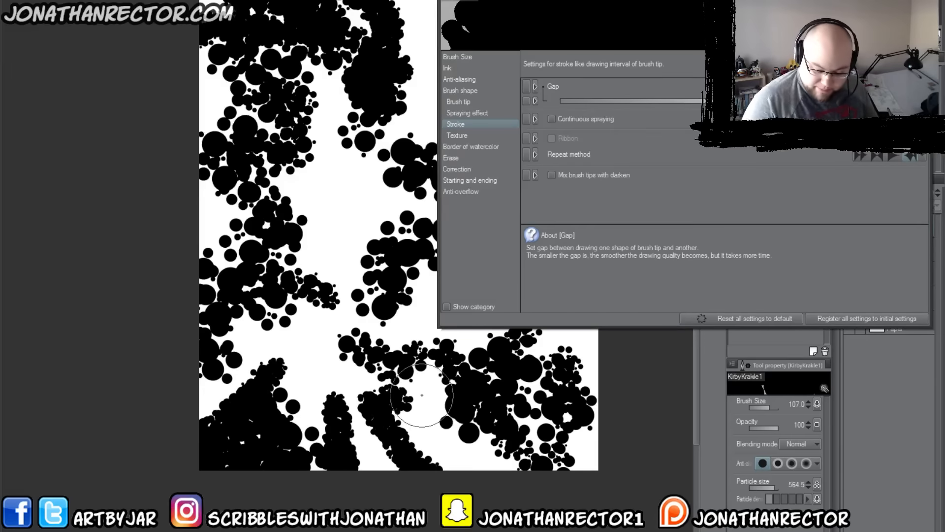
# Step: Paint two more test strokes in the canvas's lower area while varying the brush size, ending at 120
pyautogui.press('[')
pyautogui.press('[')
pyautogui.press('[')
pyautogui.press('[')
pyautogui.press('[')
pyautogui.press('[')
pyautogui.press('[')
pyautogui.moveTo(402, 379)
pyautogui.mouseDown()
pyautogui.moveTo(463, 473)
pyautogui.moveTo(436, 461)
pyautogui.mouseUp()
pyautogui.press(']')
pyautogui.press(']')
pyautogui.press(']')
pyautogui.press(']')
pyautogui.press(']')
pyautogui.press(']')
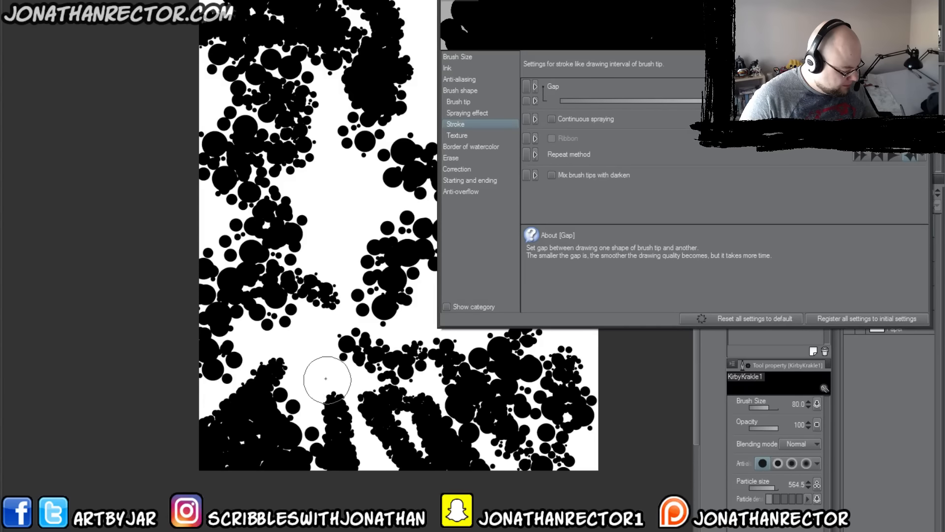
pyautogui.moveTo(316, 362)
pyautogui.mouseDown()
pyautogui.moveTo(310, 403)
pyautogui.moveTo(327, 460)
pyautogui.mouseUp()
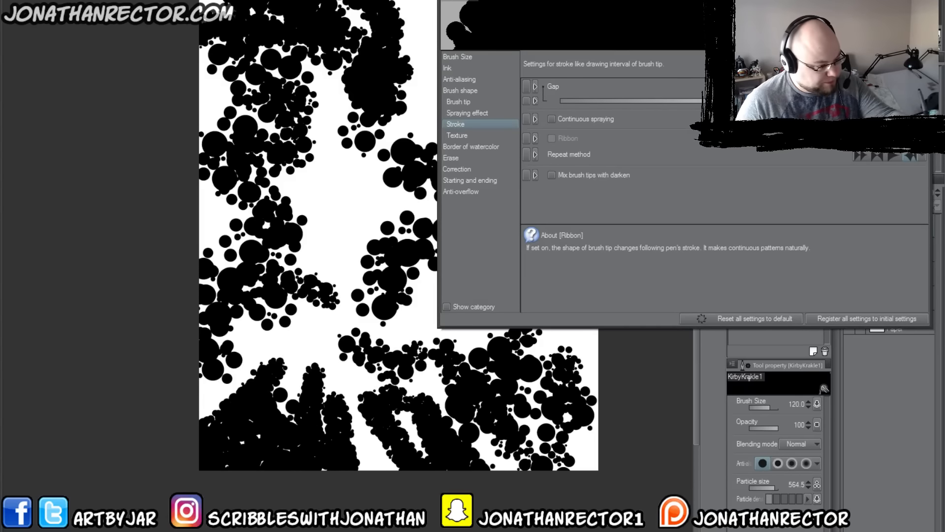
# Step: Hide Layer 4 and add a new empty layer for the next tests
pyautogui.moveTo(640, 2); pyautogui.dragTo(435, 0)
pyautogui.click(848, 226)
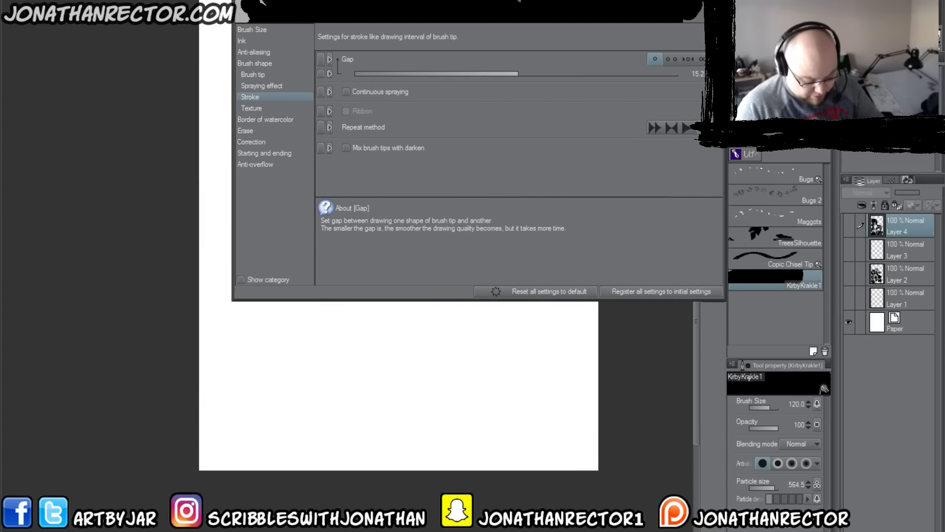
pyautogui.hotkey('ctrl', 'shift', 'n')
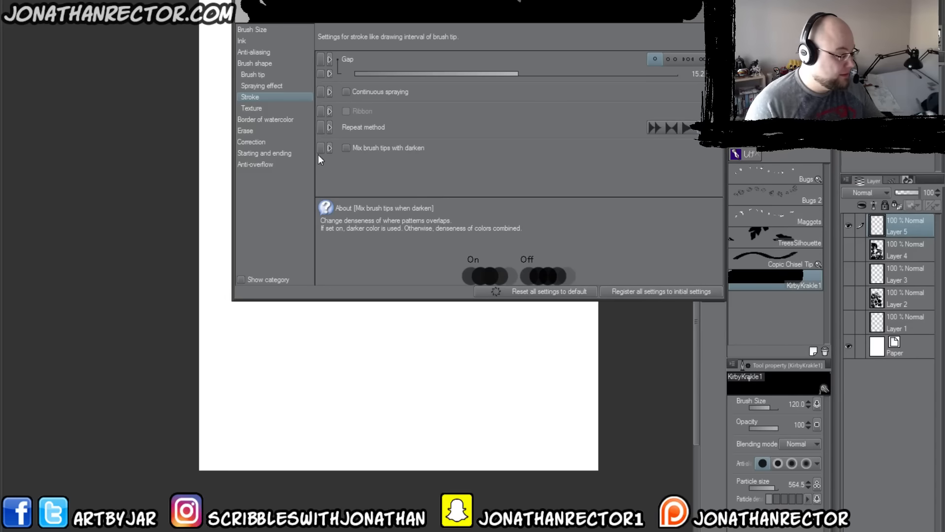
# Step: Switch the stroke gap to fixed and widen it until the circle clusters separate in the stroke preview
pyautogui.moveTo(394, 1); pyautogui.dragTo(457, 8)
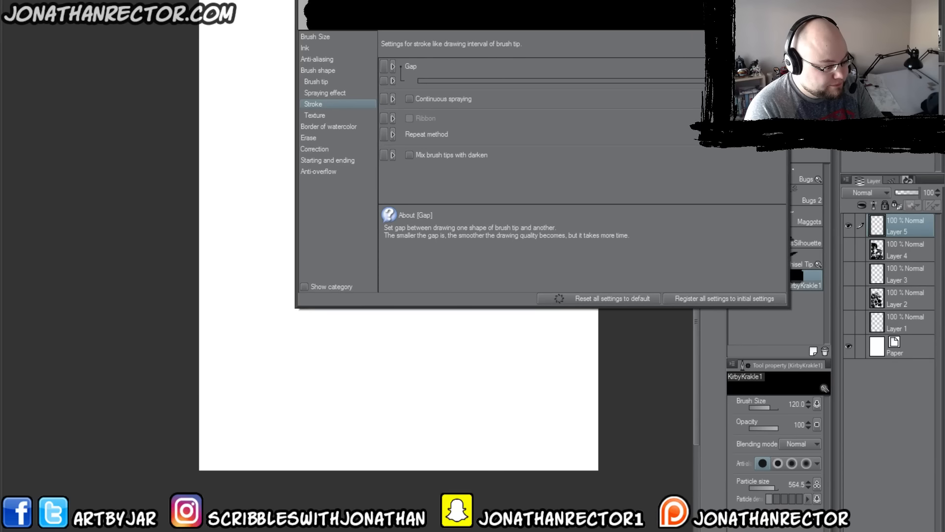
pyautogui.click(726, 67)
pyautogui.moveTo(582, 81); pyautogui.dragTo(549, 80)
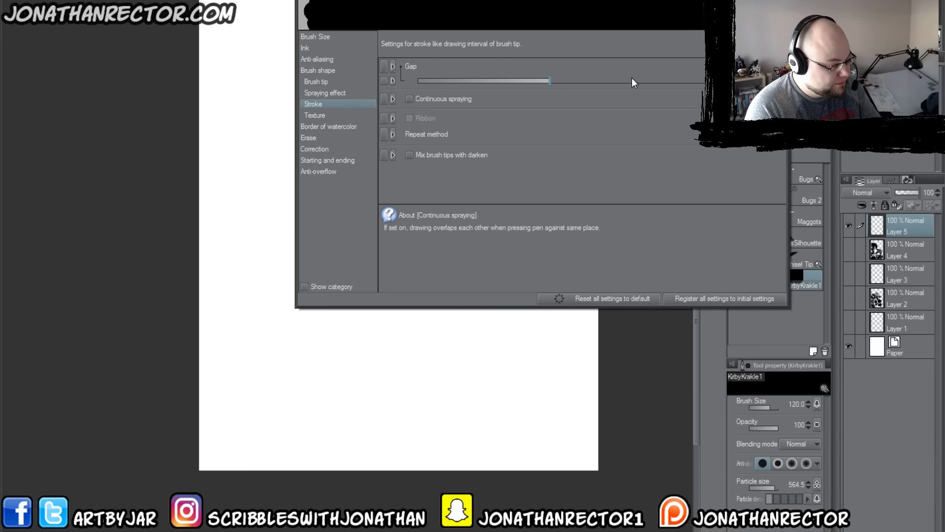
pyautogui.moveTo(691, 82)
pyautogui.mouseDown()
pyautogui.moveTo(630, 82)
pyautogui.moveTo(650, 81)
pyautogui.mouseUp()
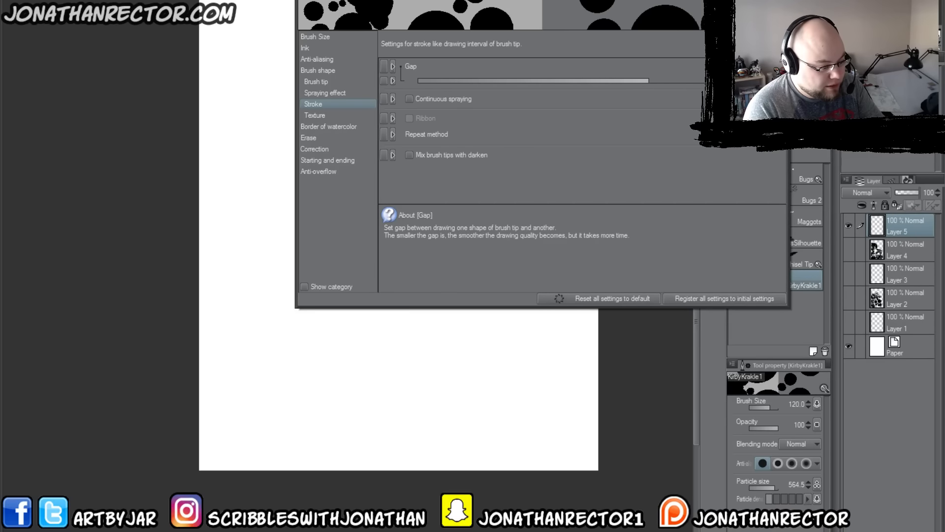
# Step: Try controlling the stroke gap by pen pressure with a test stroke across the lower canvas, and turn that control off
pyautogui.click(779, 80)
pyautogui.click(696, 107)
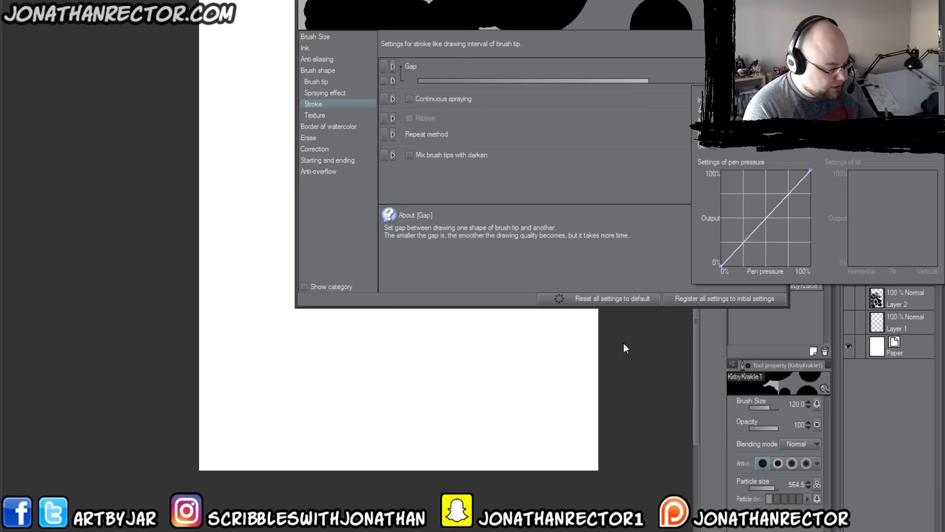
pyautogui.moveTo(413, 341)
pyautogui.mouseDown()
pyautogui.moveTo(223, 423)
pyautogui.moveTo(185, 413)
pyautogui.mouseUp()
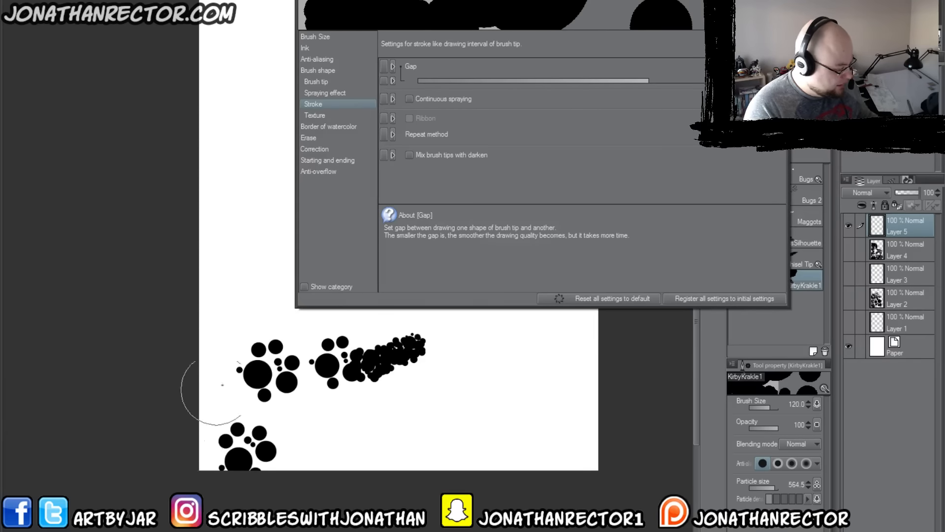
pyautogui.click(779, 80)
pyautogui.click(713, 110)
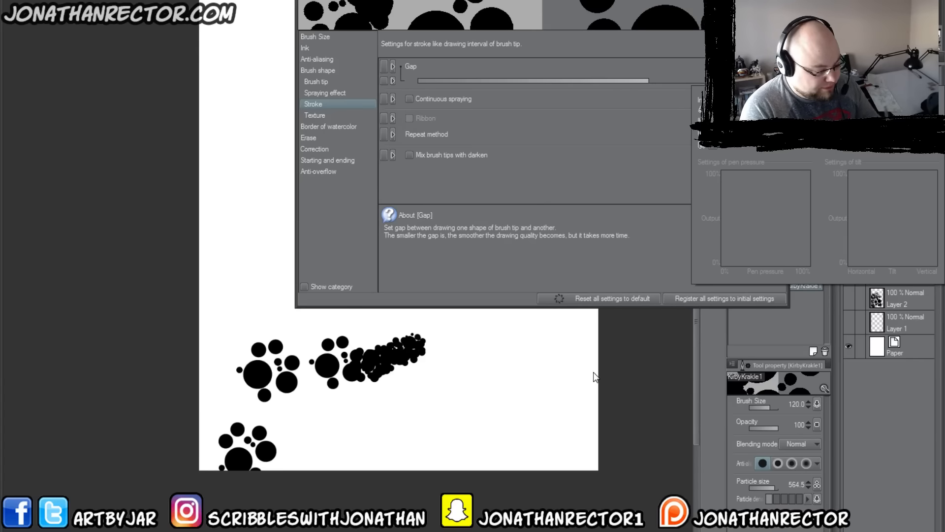
# Step: Paint wide-gap test strokes at the canvas's left edge, lower-right corner and upper-left corner
pyautogui.click(206, 205)
pyautogui.moveTo(253, 215); pyautogui.dragTo(179, 211)
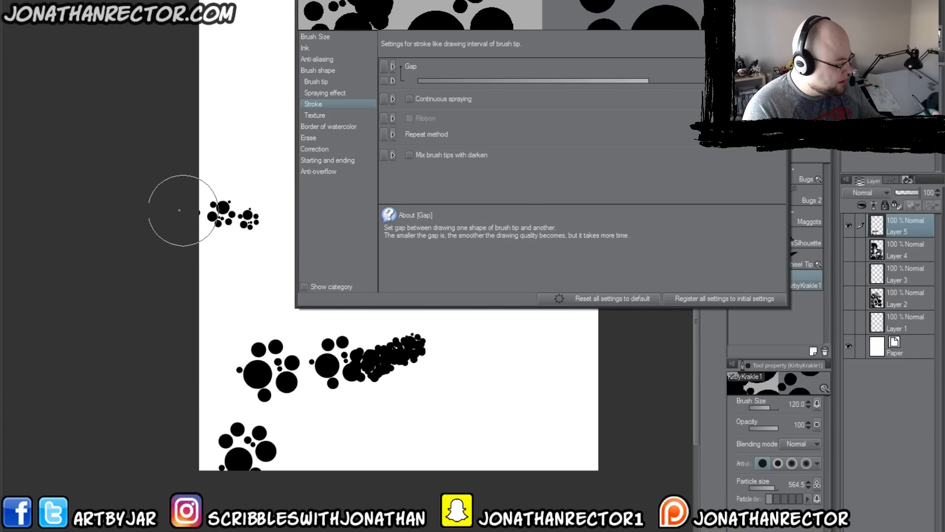
pyautogui.moveTo(545, 353)
pyautogui.mouseDown()
pyautogui.moveTo(566, 461)
pyautogui.moveTo(561, 359)
pyautogui.moveTo(588, 435)
pyautogui.moveTo(589, 496)
pyautogui.moveTo(516, 367)
pyautogui.moveTo(534, 492)
pyautogui.mouseUp()
pyautogui.moveTo(256, 79)
pyautogui.mouseDown()
pyautogui.moveTo(238, 46)
pyautogui.moveTo(137, 12)
pyautogui.moveTo(231, 2)
pyautogui.mouseUp()
pyautogui.moveTo(165, 3)
pyautogui.mouseDown()
pyautogui.moveTo(249, 78)
pyautogui.moveTo(206, 84)
pyautogui.moveTo(228, 63)
pyautogui.moveTo(219, 44)
pyautogui.moveTo(234, 34)
pyautogui.moveTo(246, 54)
pyautogui.moveTo(224, 79)
pyautogui.mouseUp()
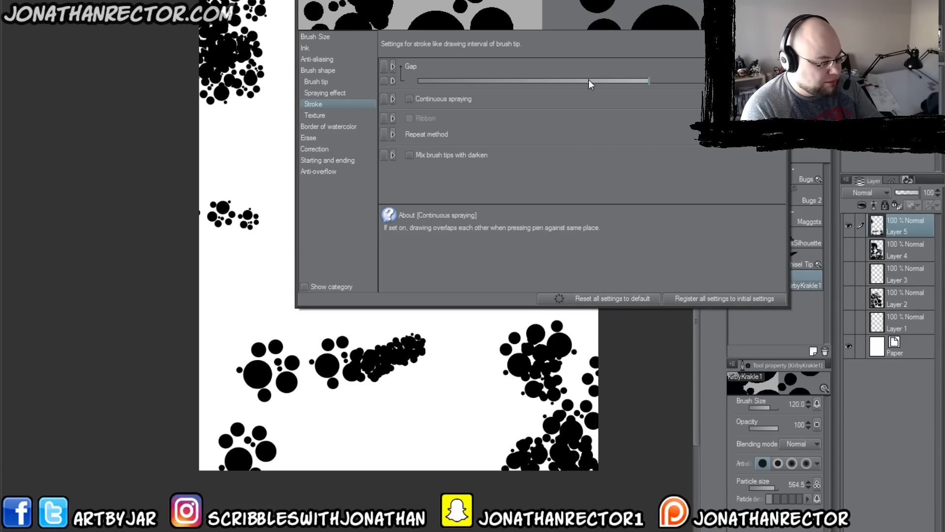
# Step: Narrow the stroke gap sharply and widen it again in two stages, painting test strokes at each setting
pyautogui.moveTo(588, 79); pyautogui.dragTo(518, 80)
pyautogui.moveTo(261, 135)
pyautogui.mouseDown()
pyautogui.moveTo(168, 173)
pyautogui.moveTo(275, 54)
pyautogui.moveTo(295, 51)
pyautogui.mouseUp()
pyautogui.moveTo(518, 81); pyautogui.dragTo(591, 81)
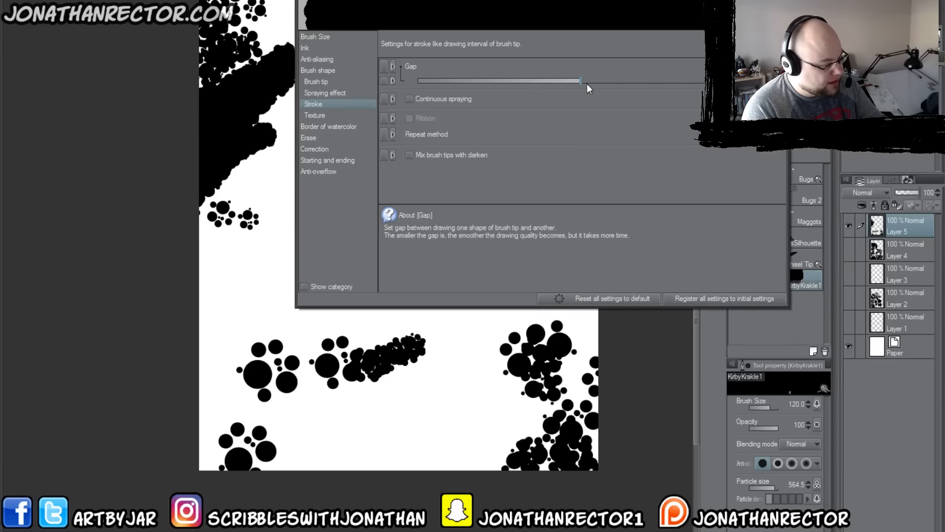
pyautogui.moveTo(254, 219)
pyautogui.mouseDown()
pyautogui.moveTo(243, 216)
pyautogui.moveTo(183, 284)
pyautogui.mouseUp()
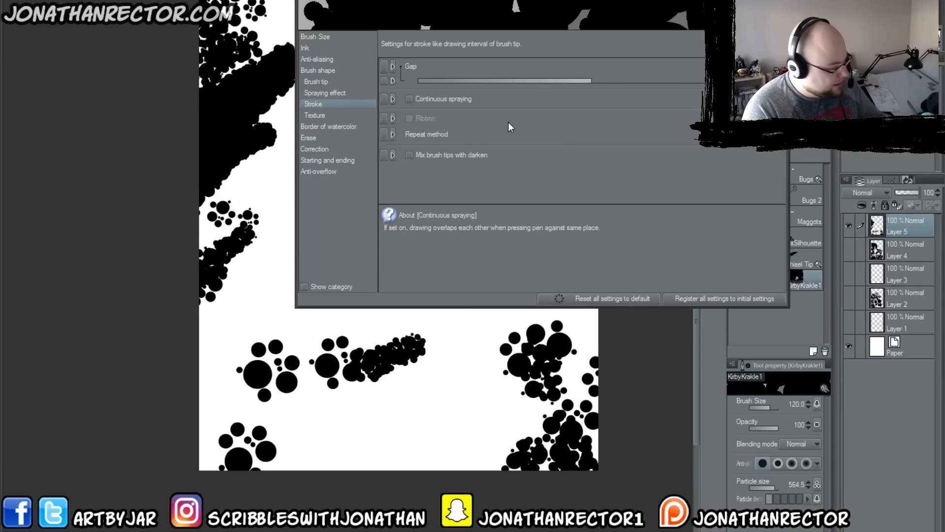
pyautogui.moveTo(591, 81); pyautogui.dragTo(606, 80)
pyautogui.moveTo(480, 358)
pyautogui.mouseDown()
pyautogui.moveTo(390, 462)
pyautogui.moveTo(349, 467)
pyautogui.moveTo(347, 428)
pyautogui.moveTo(404, 401)
pyautogui.moveTo(481, 437)
pyautogui.moveTo(465, 467)
pyautogui.moveTo(451, 441)
pyautogui.moveTo(476, 418)
pyautogui.moveTo(463, 450)
pyautogui.mouseUp()
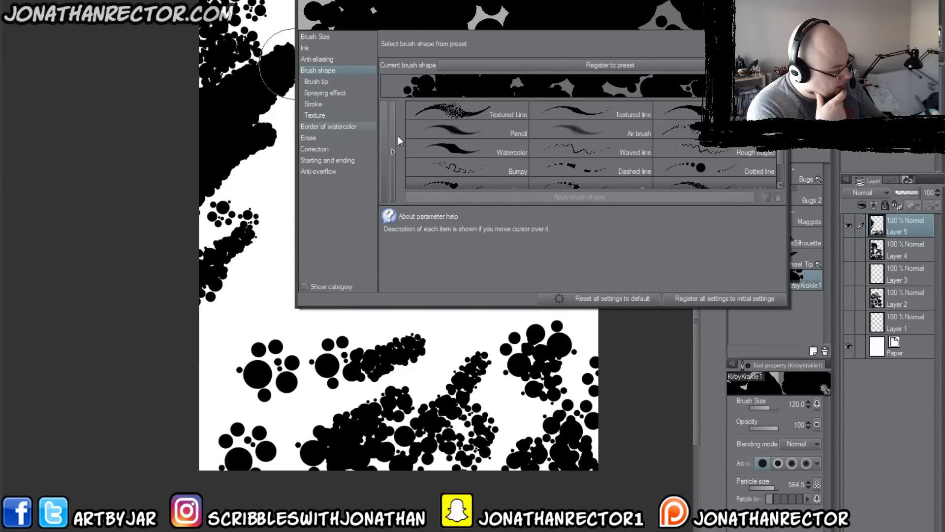
# Step: Look through the brush shape presets without applying one, and paint a test stroke across the canvas's lower middle
pyautogui.moveTo(778, 159)
pyautogui.mouseDown()
pyautogui.moveTo(777, 176)
pyautogui.moveTo(775, 151)
pyautogui.mouseUp()
pyautogui.click(699, 117)
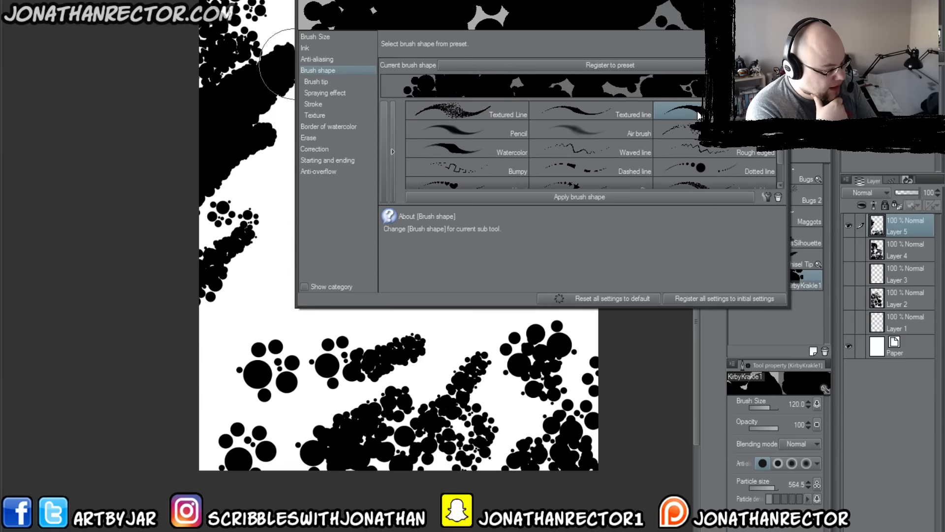
pyautogui.moveTo(514, 322); pyautogui.dragTo(365, 342)
# Step: Set the brush tip's direction to follow Direction of line, with Random kept on
pyautogui.click(312, 82)
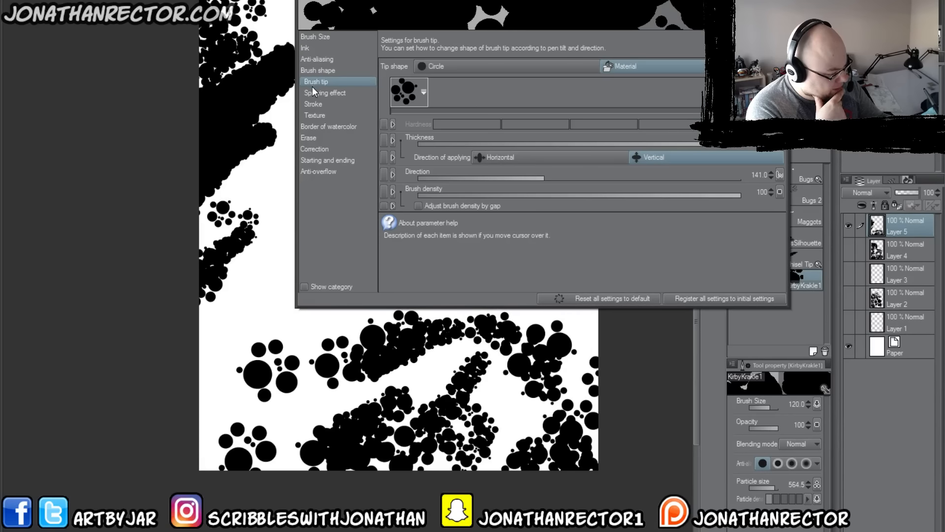
pyautogui.click(779, 175)
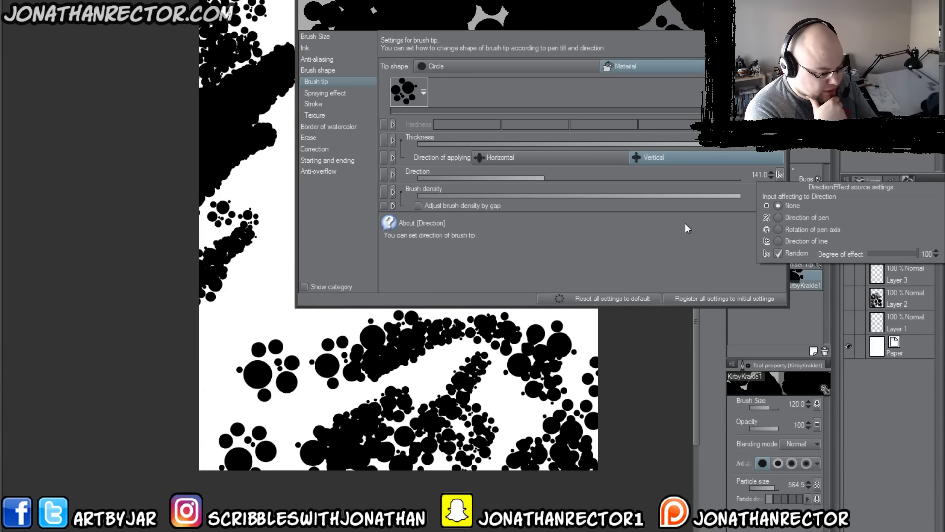
pyautogui.click(779, 254)
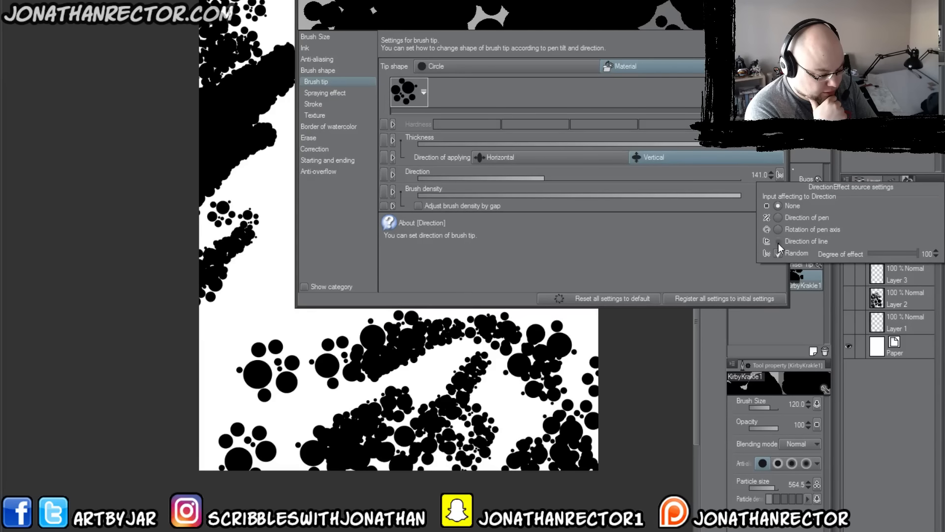
pyautogui.click(778, 241)
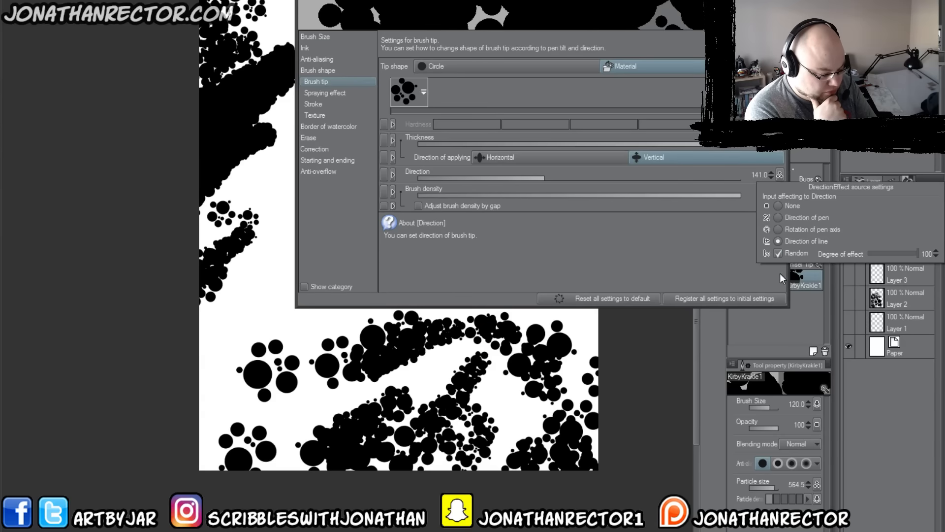
pyautogui.click(548, 246)
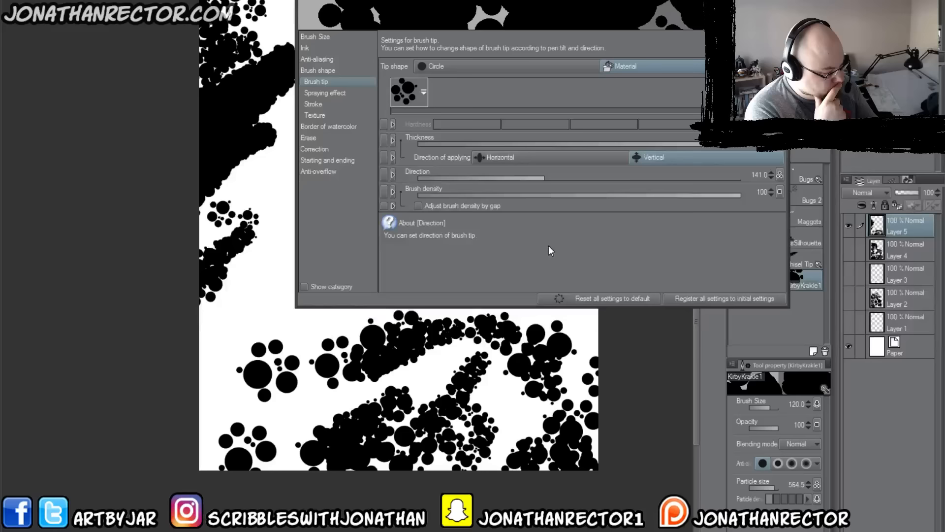
# Step: Try controlling the brush density by pen pressure, and turn that control back off
pyautogui.click(780, 191)
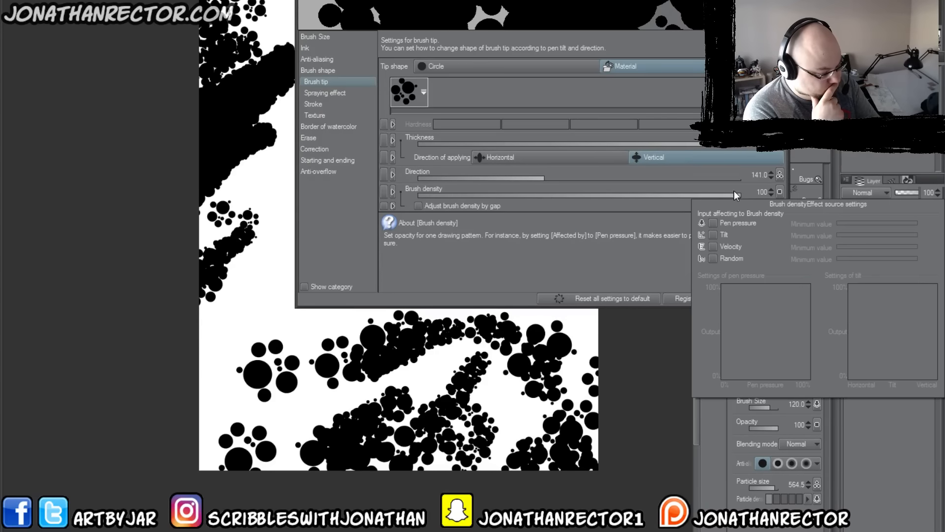
pyautogui.click(713, 223)
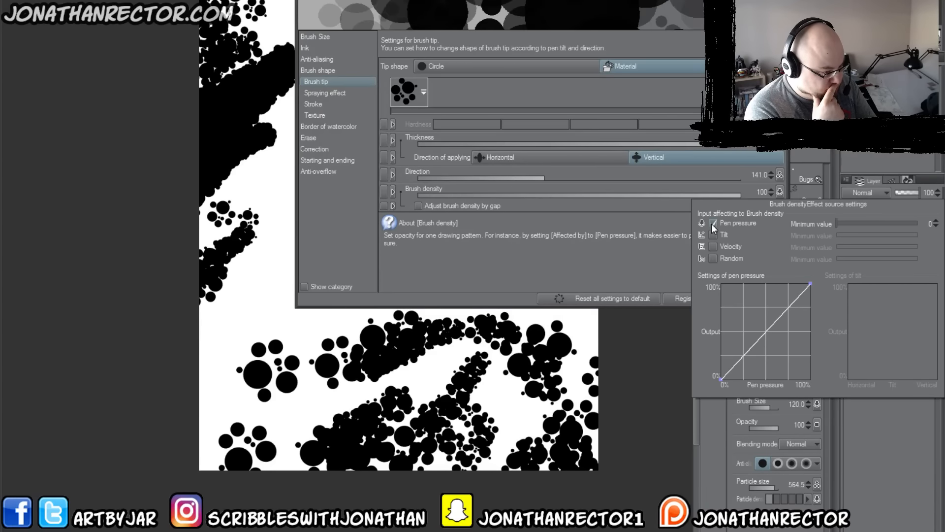
pyautogui.click(711, 224)
pyautogui.click(627, 282)
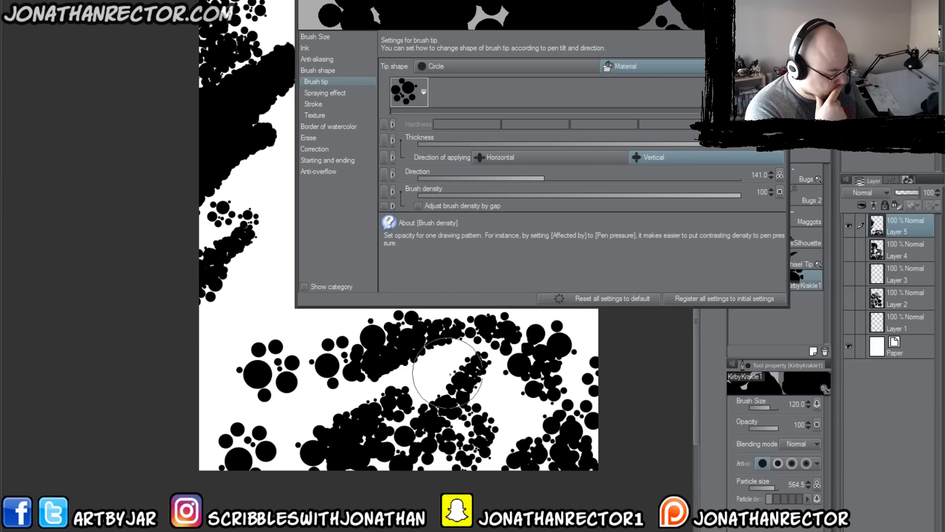
# Step: Paint a test stroke in the canvas's lower middle, and replace Layer 5 in view with a new empty layer
pyautogui.moveTo(447, 372)
pyautogui.mouseDown()
pyautogui.moveTo(320, 327)
pyautogui.moveTo(222, 317)
pyautogui.moveTo(209, 366)
pyautogui.moveTo(296, 433)
pyautogui.moveTo(403, 438)
pyautogui.mouseUp()
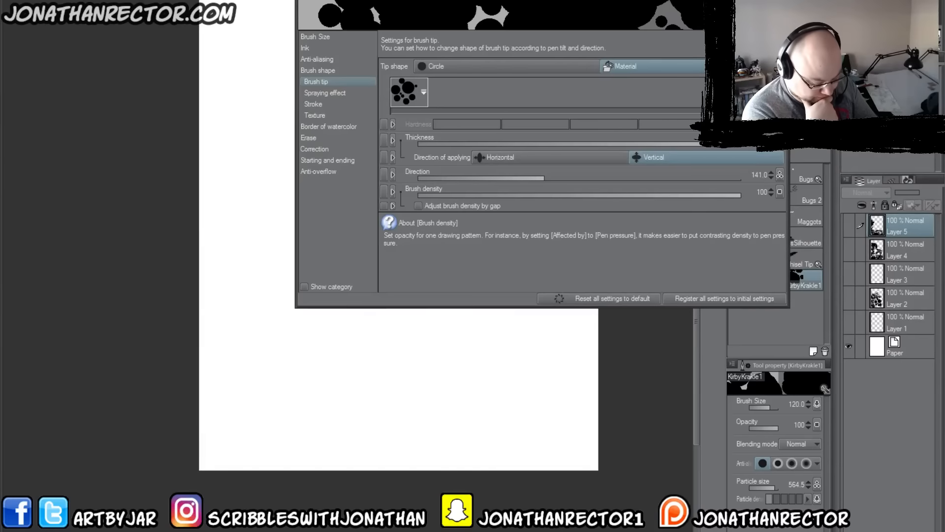
pyautogui.click(853, 526)
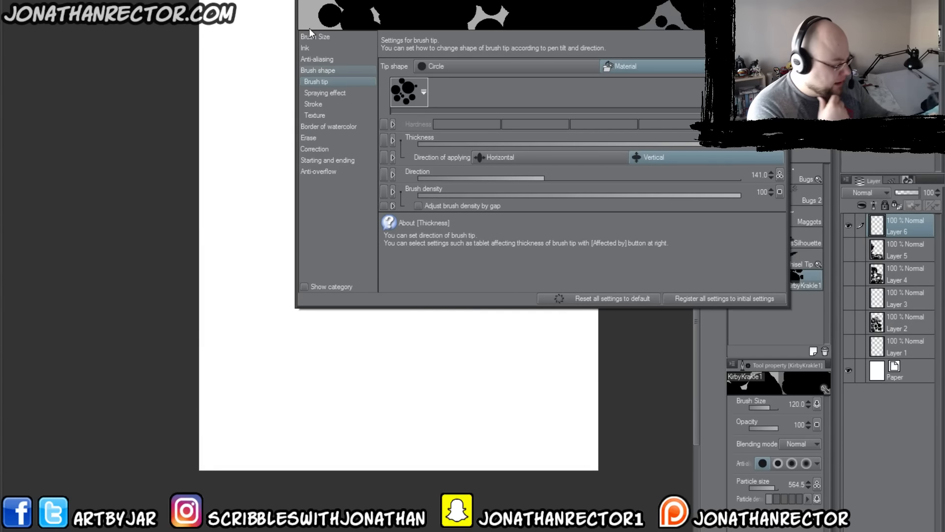
# Step: Check the brush size's pen pressure settings and paint a test stroke in the canvas's lower-right corner
pyautogui.click(306, 48)
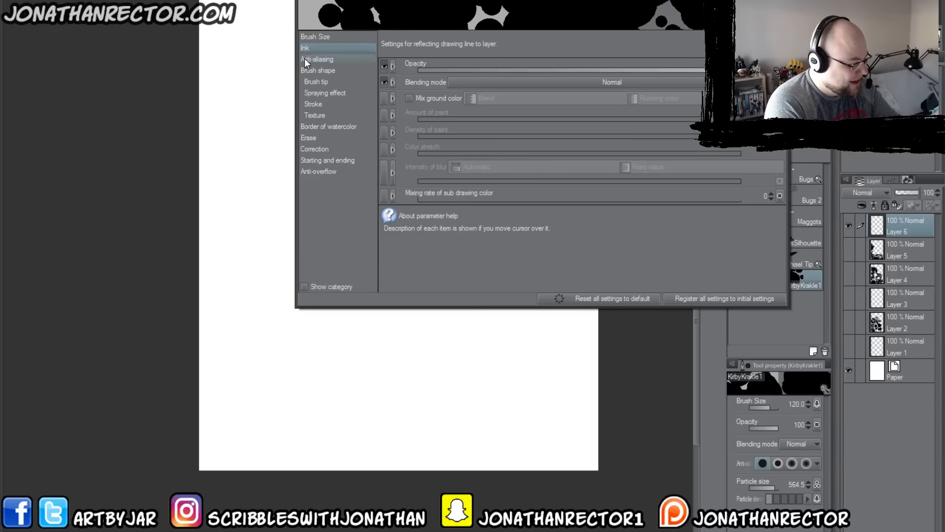
pyautogui.click(313, 38)
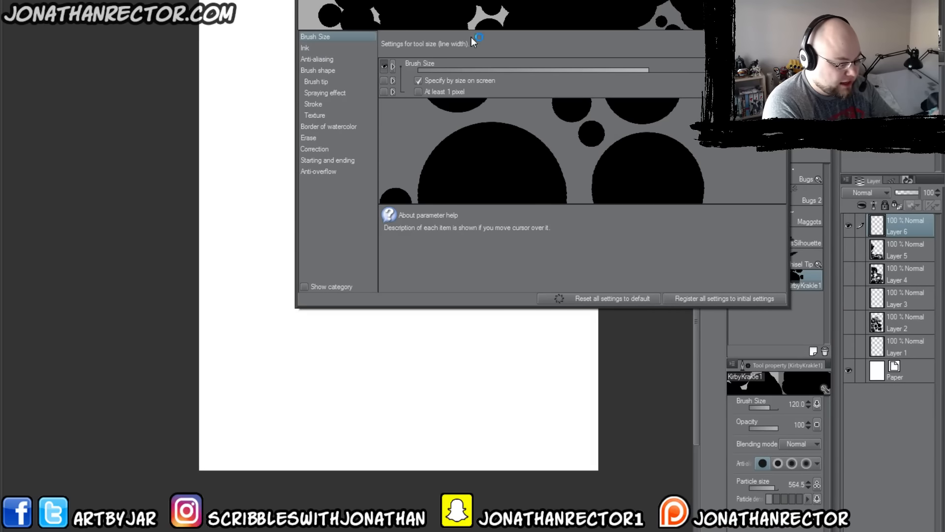
pyautogui.click(779, 66)
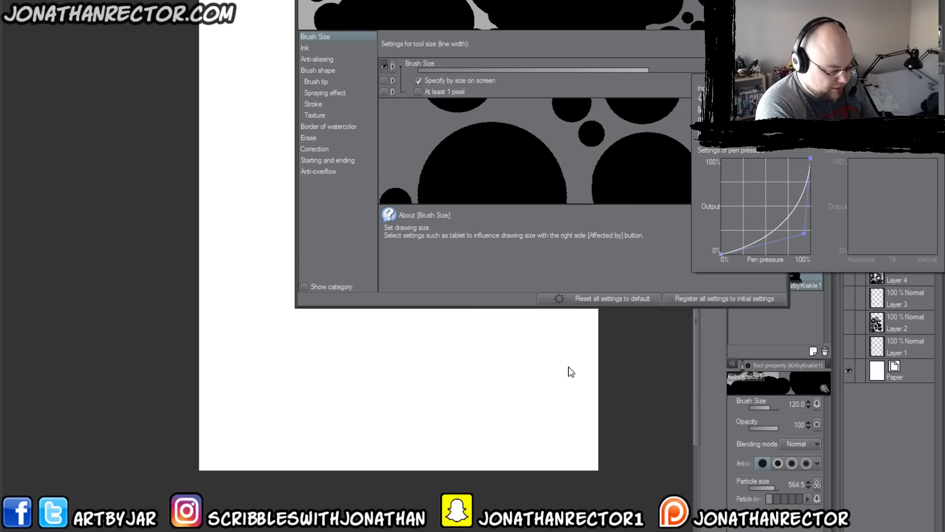
pyautogui.click(508, 371)
pyautogui.moveTo(568, 390)
pyautogui.mouseDown()
pyautogui.moveTo(512, 355)
pyautogui.moveTo(519, 386)
pyautogui.moveTo(574, 422)
pyautogui.mouseUp()
# Step: Reshape the brush size's pen pressure curve to bow strongly upward, so output rises quickly at light pressure
pyautogui.click(779, 68)
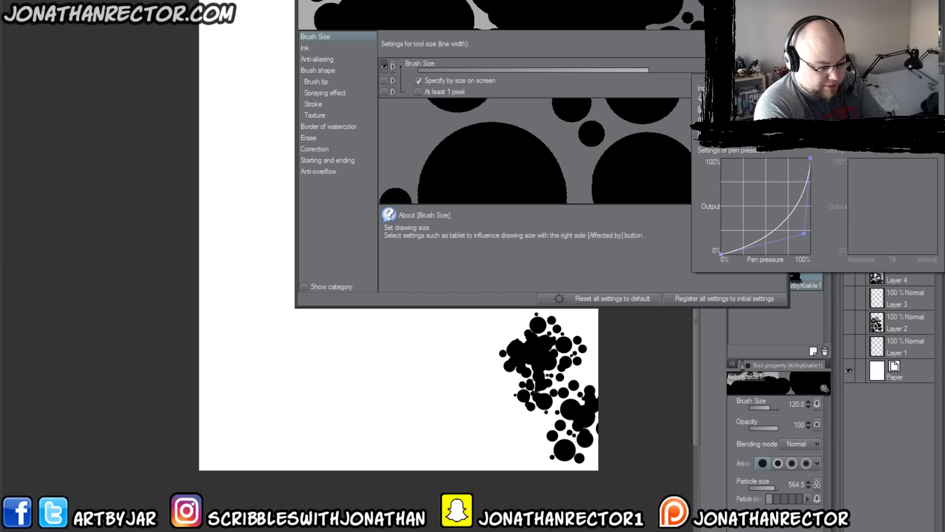
pyautogui.moveTo(804, 235); pyautogui.dragTo(885, 278)
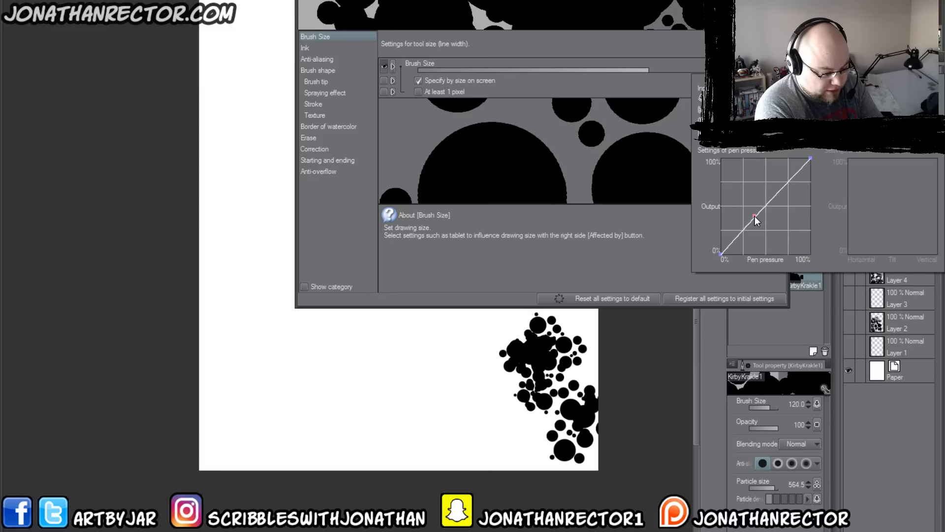
pyautogui.moveTo(755, 217); pyautogui.dragTo(730, 158)
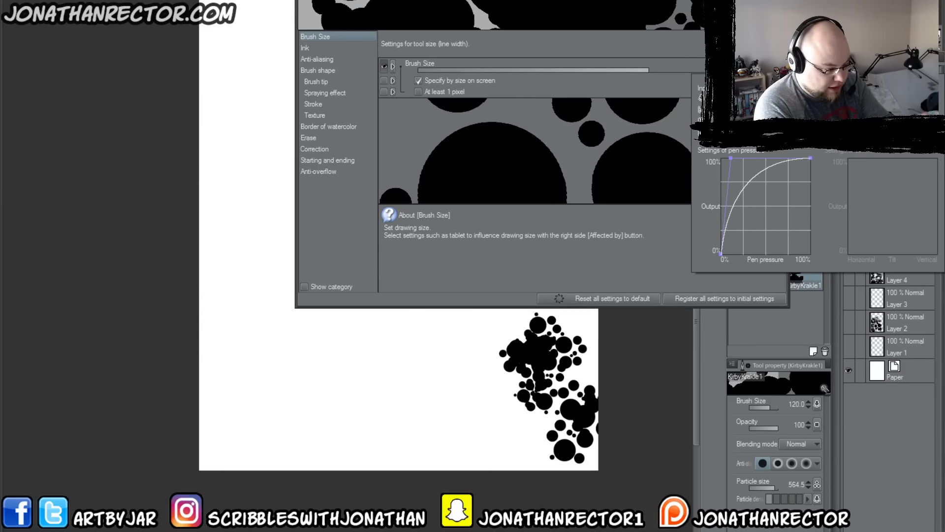
# Step: Paint test strokes along the canvas's left and lower edges, and hide Layer 6
pyautogui.moveTo(490, 399)
pyautogui.mouseDown()
pyautogui.moveTo(370, 370)
pyautogui.moveTo(312, 468)
pyautogui.moveTo(194, 359)
pyautogui.moveTo(232, 102)
pyautogui.moveTo(246, 317)
pyautogui.moveTo(423, 443)
pyautogui.moveTo(374, 443)
pyautogui.moveTo(394, 468)
pyautogui.moveTo(409, 389)
pyautogui.moveTo(383, 399)
pyautogui.moveTo(434, 458)
pyautogui.moveTo(462, 467)
pyautogui.mouseUp()
pyautogui.moveTo(480, 340)
pyautogui.mouseDown()
pyautogui.moveTo(468, 384)
pyautogui.moveTo(483, 384)
pyautogui.moveTo(477, 348)
pyautogui.moveTo(487, 358)
pyautogui.mouseUp()
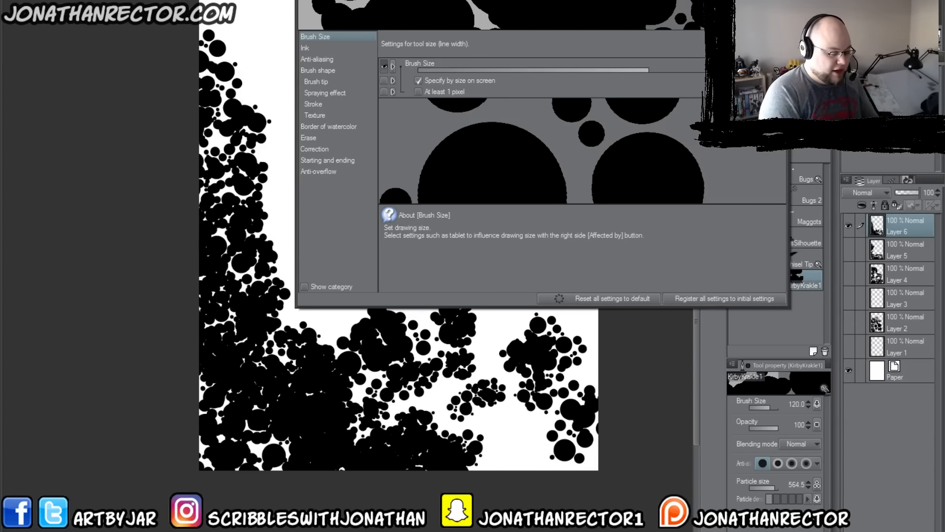
pyautogui.click(783, 3)
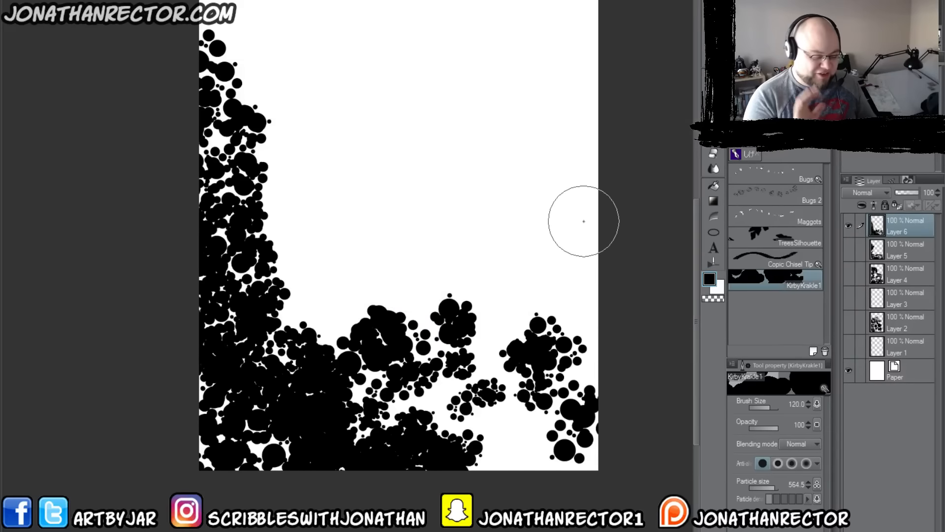
pyautogui.click(848, 226)
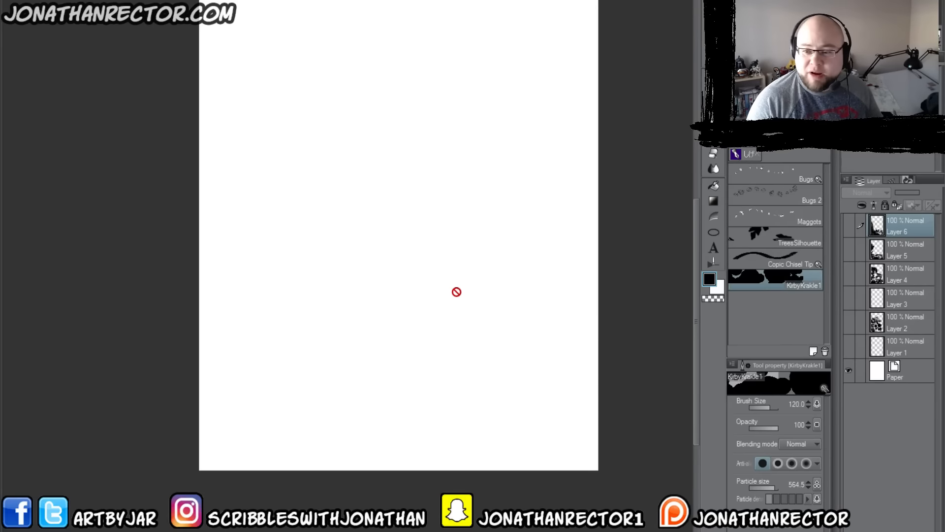
pyautogui.moveTo(477, 305); pyautogui.dragTo(476, 321)
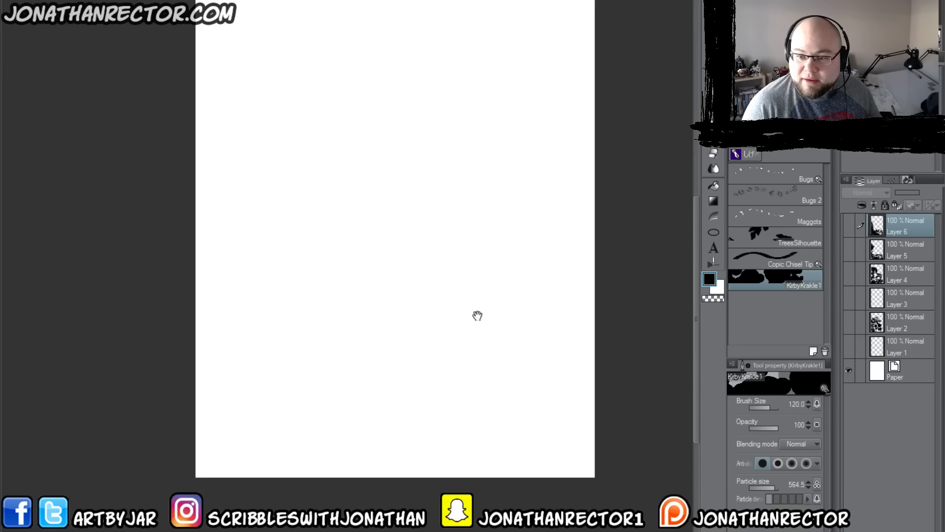
# Step: Make Specify by size on screen and At least 1 pixel available among the brush's tool properties
pyautogui.click(824, 388)
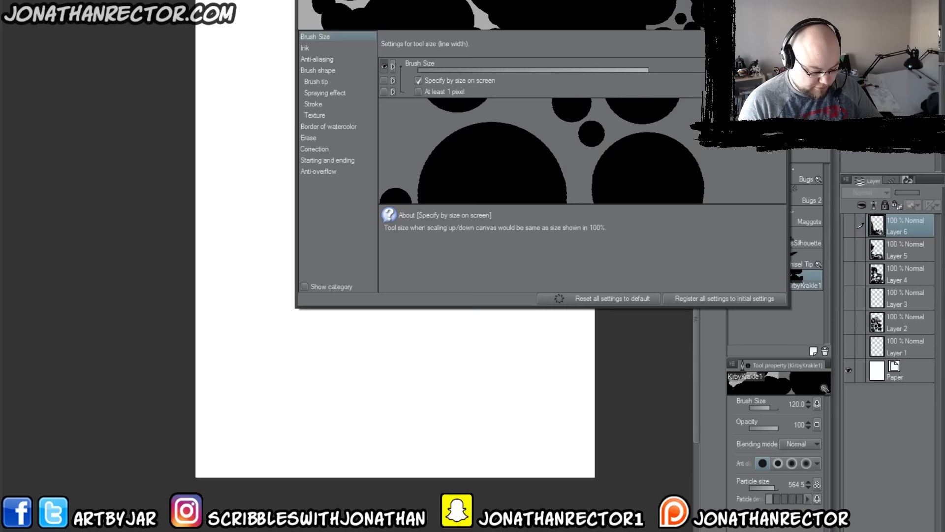
pyautogui.click(384, 92)
pyautogui.click(392, 80)
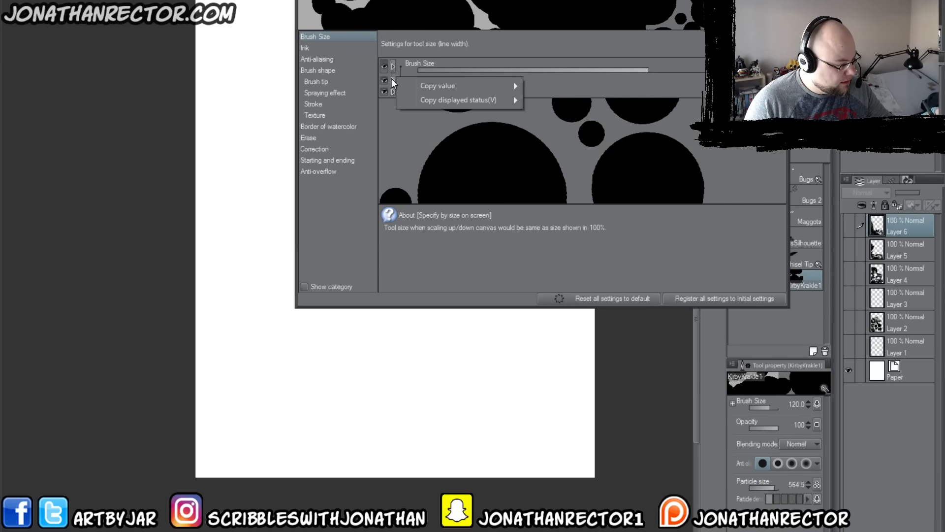
pyautogui.click(473, 267)
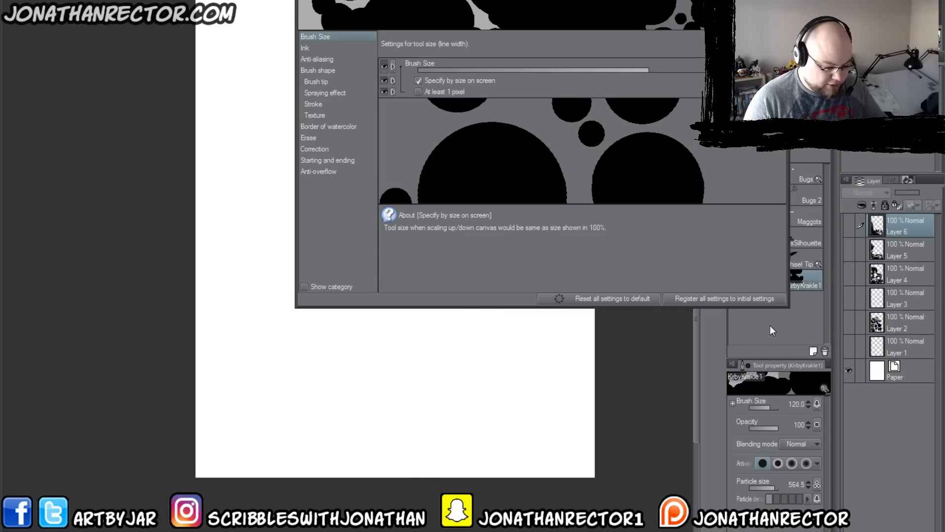
# Step: Add a new layer and paint test strokes in the canvas's lower-right area
pyautogui.hotkey('ctrl', 'shift', 'n')
pyautogui.moveTo(561, 359)
pyautogui.mouseDown()
pyautogui.moveTo(515, 351)
pyautogui.moveTo(496, 397)
pyautogui.moveTo(502, 466)
pyautogui.mouseUp()
pyautogui.click(306, 50)
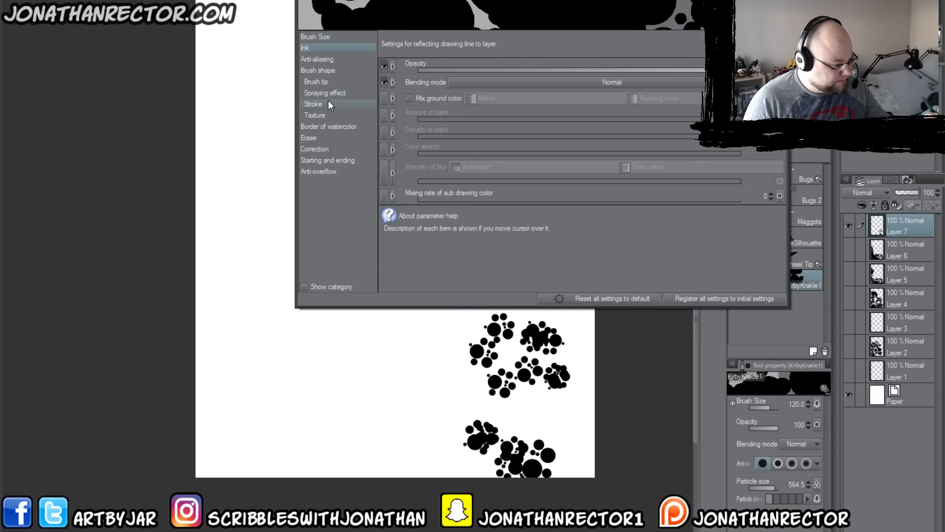
pyautogui.click(314, 61)
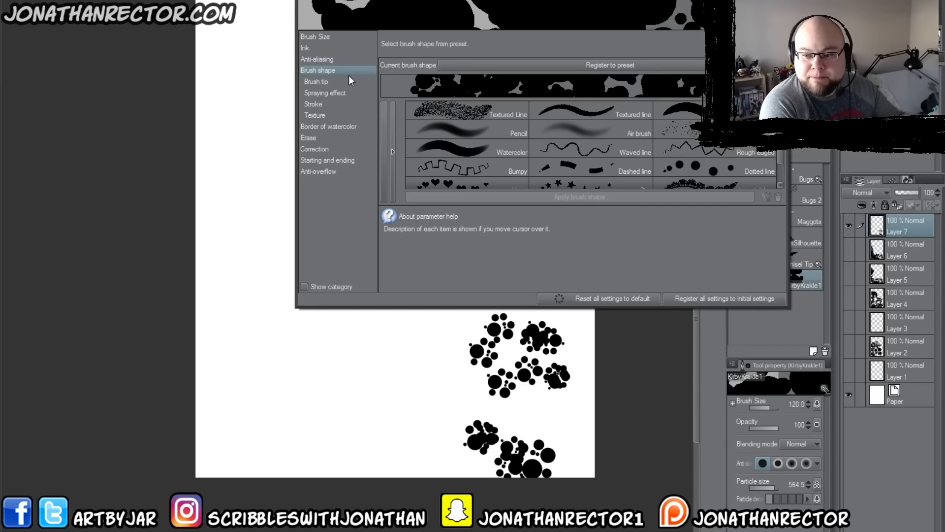
# Step: Make the brush tip's hardness, thickness, direction of applying, direction, density and density-by-gap settings available among the tool properties
pyautogui.click(311, 82)
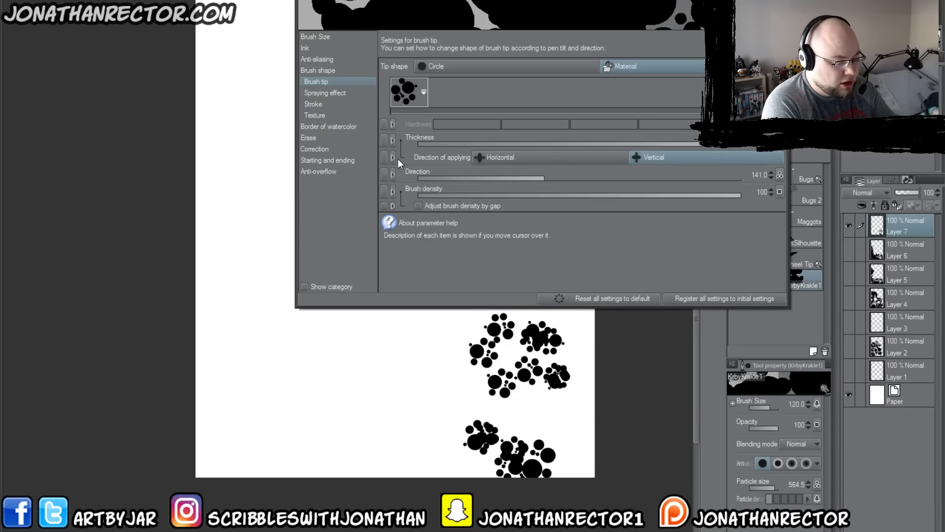
pyautogui.click(383, 174)
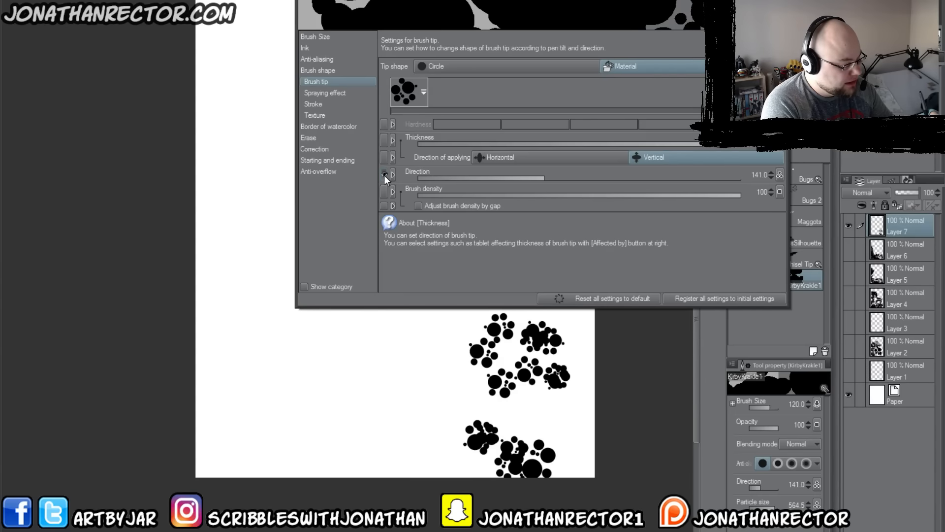
pyautogui.click(384, 140)
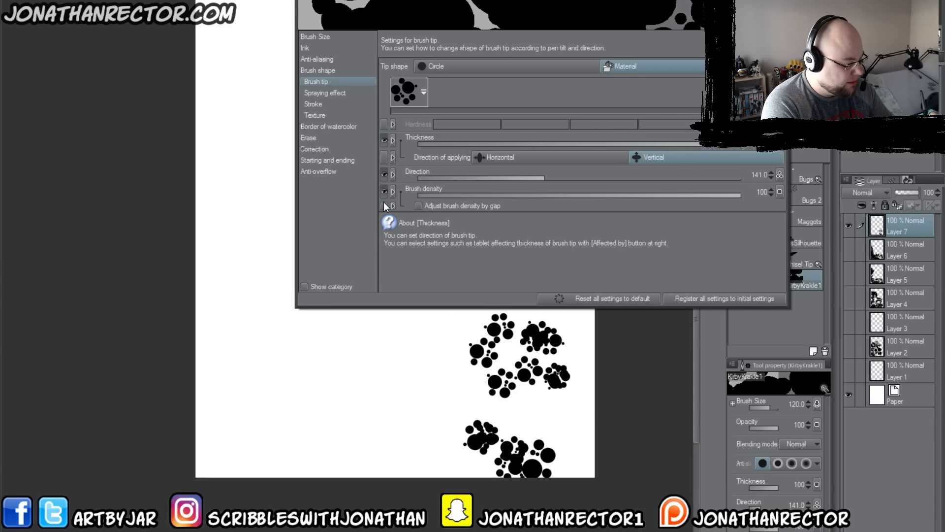
pyautogui.click(384, 158)
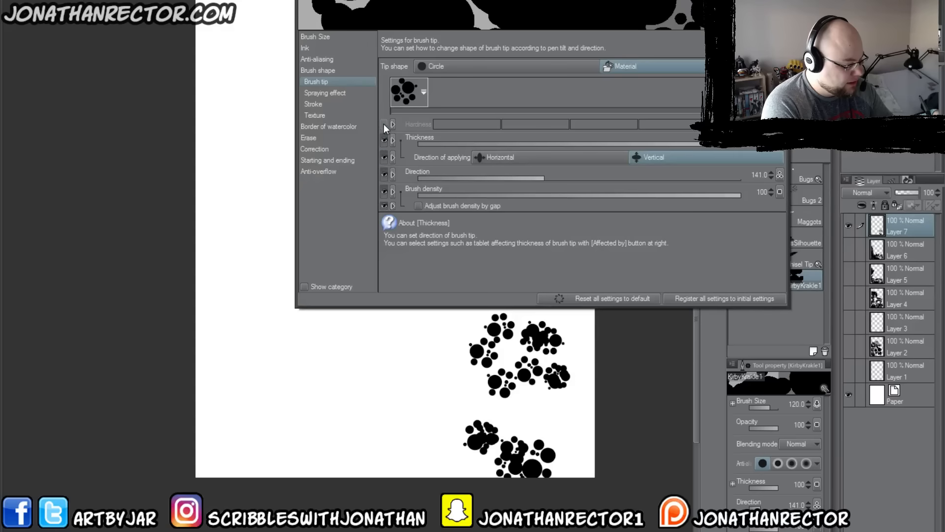
pyautogui.click(383, 123)
# Step: Paint varied test strokes across the canvas's lower part and up its left edge
pyautogui.moveTo(456, 391)
pyautogui.mouseDown()
pyautogui.moveTo(380, 368)
pyautogui.moveTo(333, 391)
pyautogui.moveTo(264, 450)
pyautogui.mouseUp()
pyautogui.moveTo(249, 271)
pyautogui.mouseDown()
pyautogui.moveTo(200, 316)
pyautogui.moveTo(217, 332)
pyautogui.mouseUp()
pyautogui.click(256, 240)
pyautogui.moveTo(256, 240); pyautogui.dragTo(169, 400)
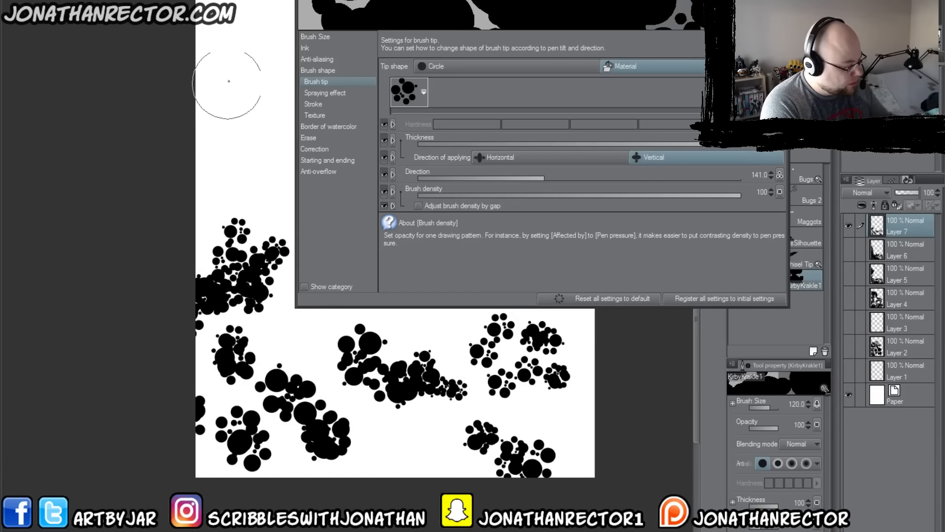
pyautogui.moveTo(212, 10)
pyautogui.mouseDown()
pyautogui.moveTo(217, 25)
pyautogui.moveTo(189, 101)
pyautogui.moveTo(227, 158)
pyautogui.mouseUp()
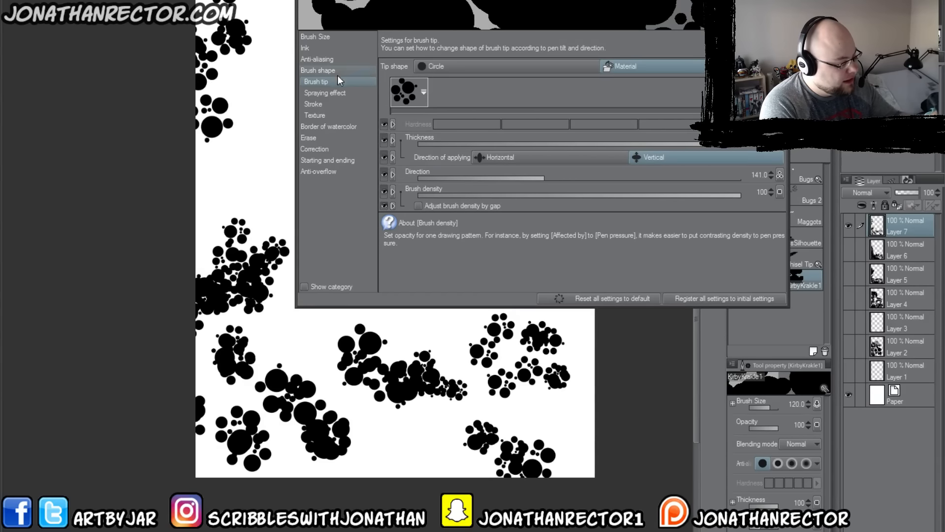
# Step: Turn off pen pressure control of the spraying effect's particle density
pyautogui.click(331, 92)
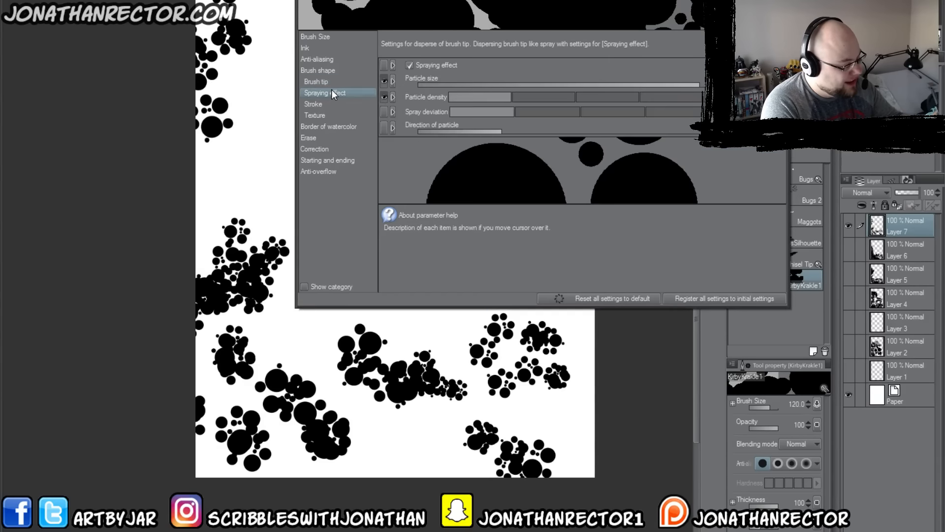
pyautogui.click(384, 65)
pyautogui.click(384, 77)
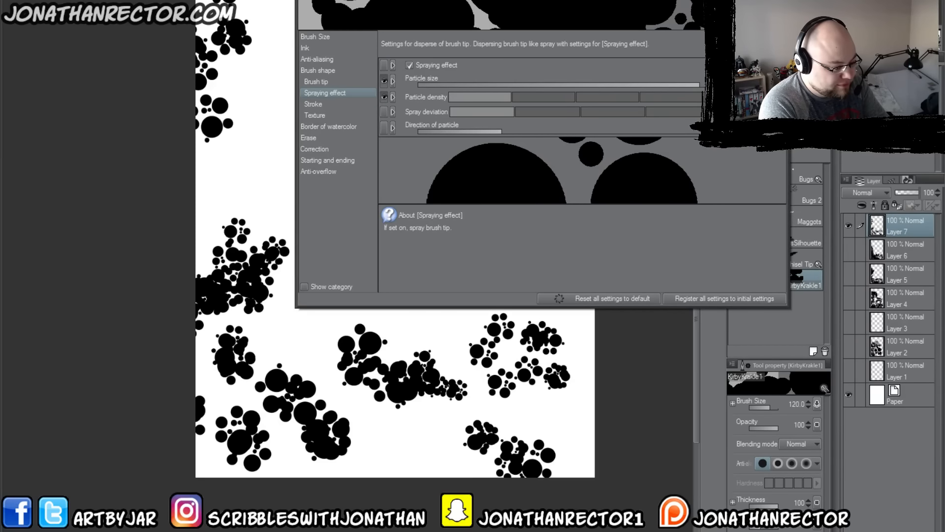
pyautogui.click(779, 97)
pyautogui.click(713, 128)
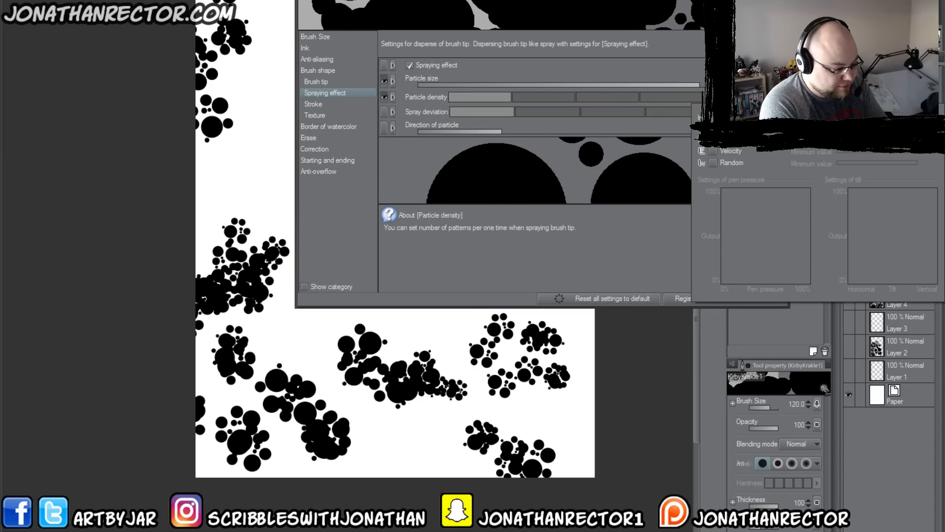
pyautogui.click(355, 191)
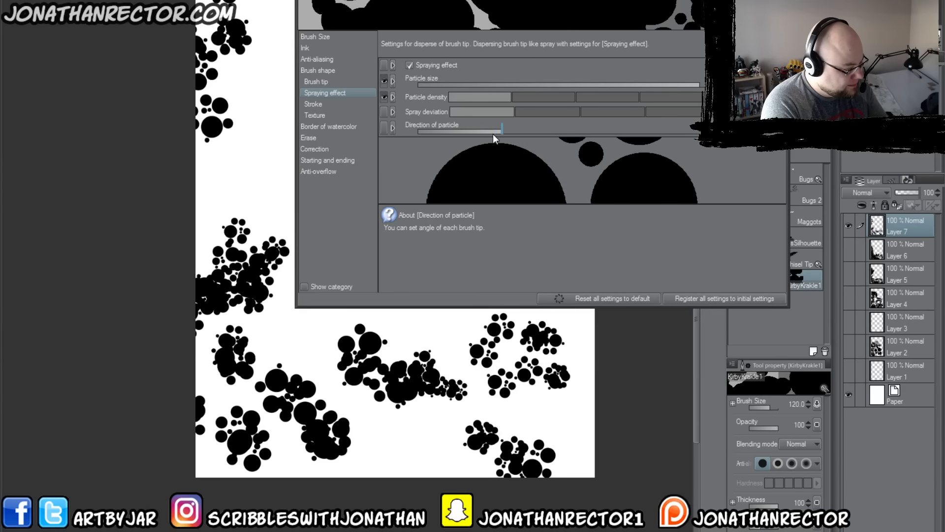
# Step: Lower the spraying effect's direction of particle, and paint test strokes along the canvas's left edge and bottom
pyautogui.moveTo(493, 133); pyautogui.dragTo(465, 131)
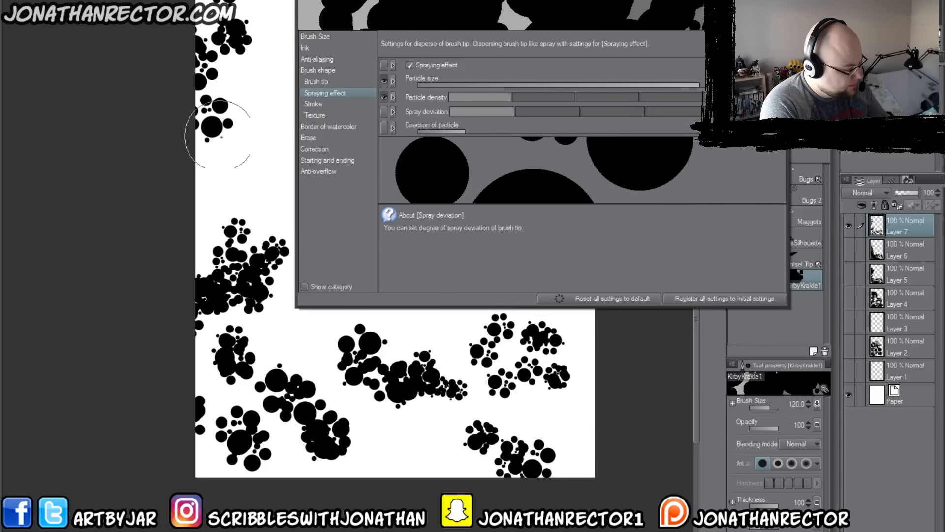
pyautogui.moveTo(231, 170)
pyautogui.mouseDown()
pyautogui.moveTo(168, 220)
pyautogui.moveTo(226, 243)
pyautogui.mouseUp()
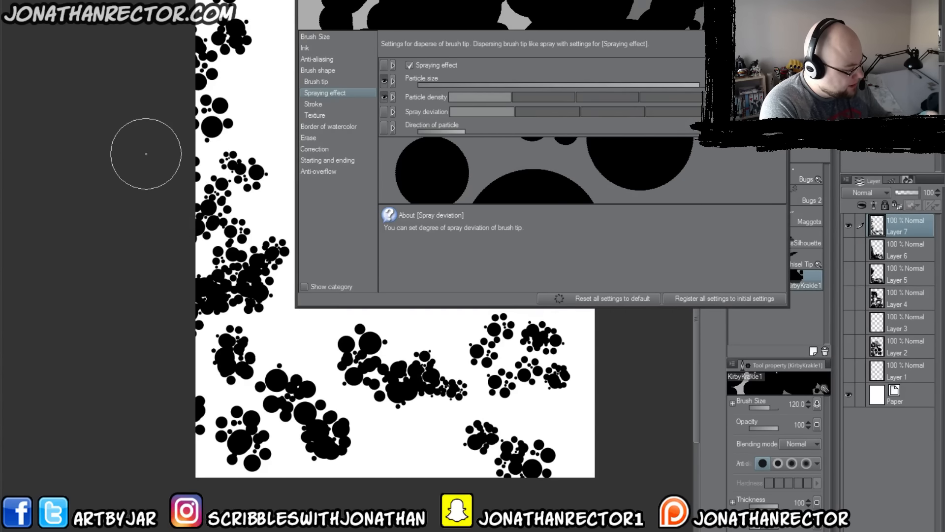
pyautogui.moveTo(470, 375)
pyautogui.mouseDown()
pyautogui.moveTo(453, 443)
pyautogui.moveTo(366, 450)
pyautogui.mouseUp()
pyautogui.click(319, 105)
pyautogui.moveTo(590, 438)
pyautogui.mouseDown()
pyautogui.moveTo(489, 348)
pyautogui.moveTo(503, 381)
pyautogui.moveTo(487, 394)
pyautogui.moveTo(411, 340)
pyautogui.moveTo(394, 419)
pyautogui.moveTo(297, 408)
pyautogui.moveTo(231, 344)
pyautogui.moveTo(238, 246)
pyautogui.mouseUp()
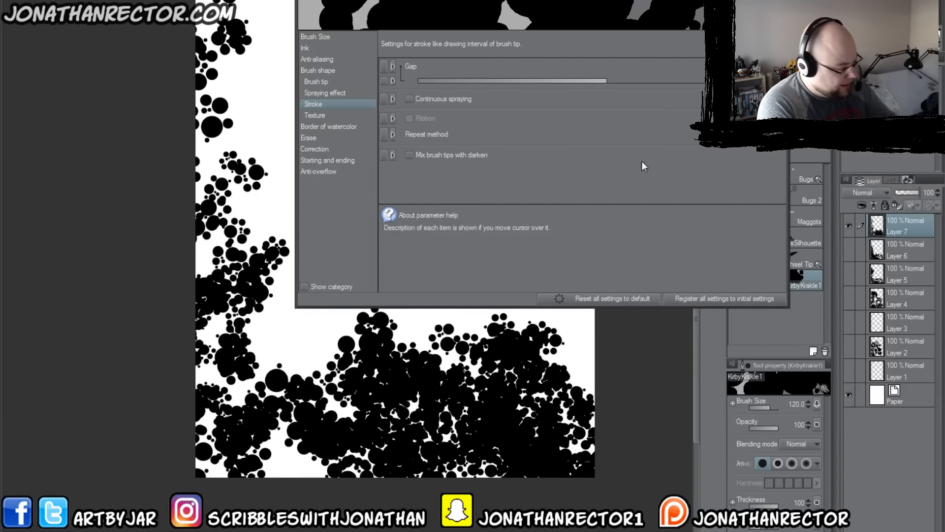
# Step: Close the brush settings and switch to the document with the red and black web-costumed character sketch
pyautogui.click(783, 3)
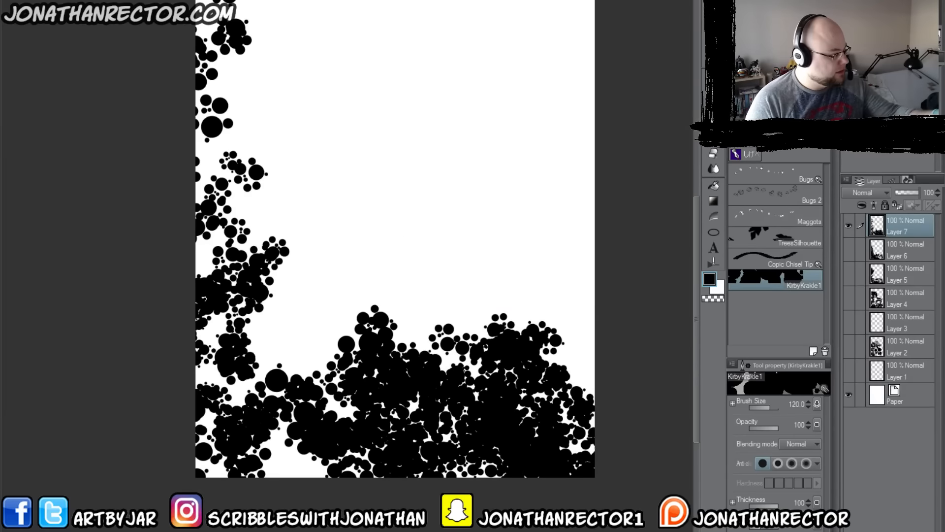
pyautogui.click(188, 2)
pyautogui.click(485, 170)
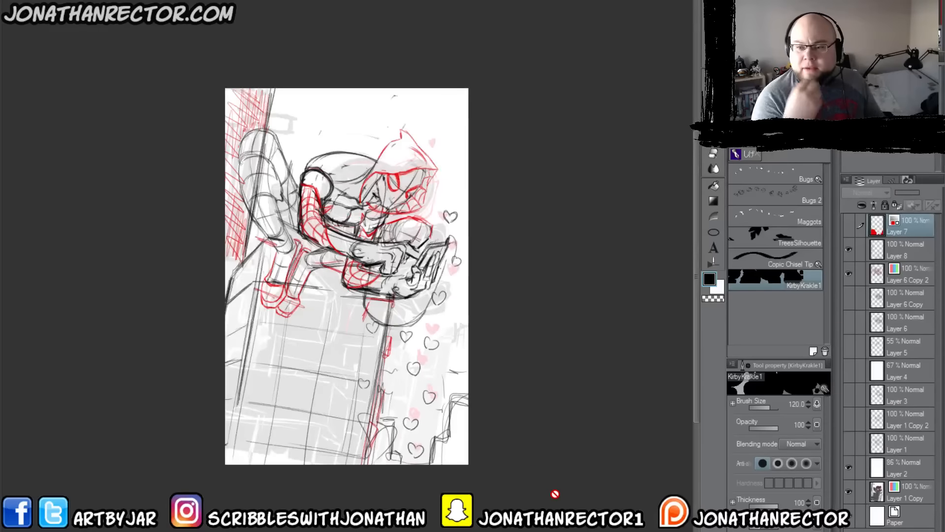
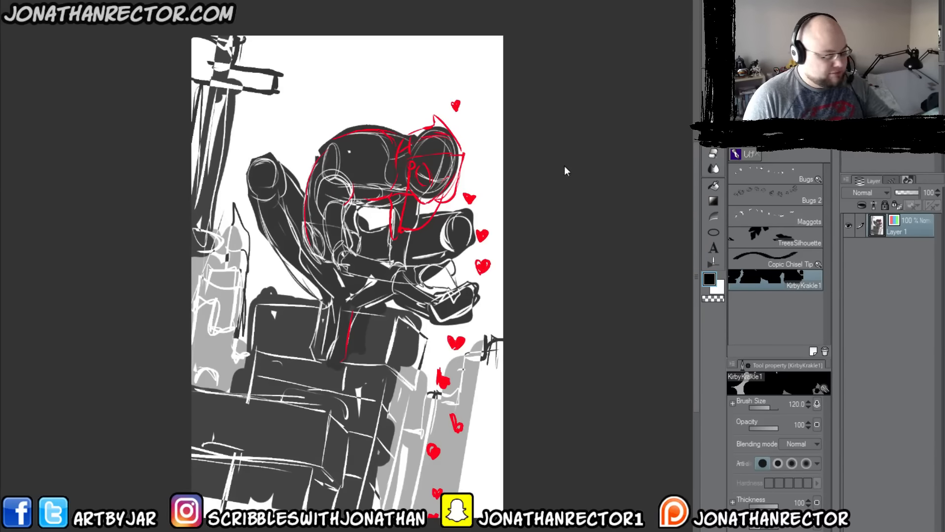
# Step: Add a white-filled layer at 79% opacity above the sketch, and add an empty layer on top for drawing
pyautogui.hotkey('ctrl', 'shift', 'n')
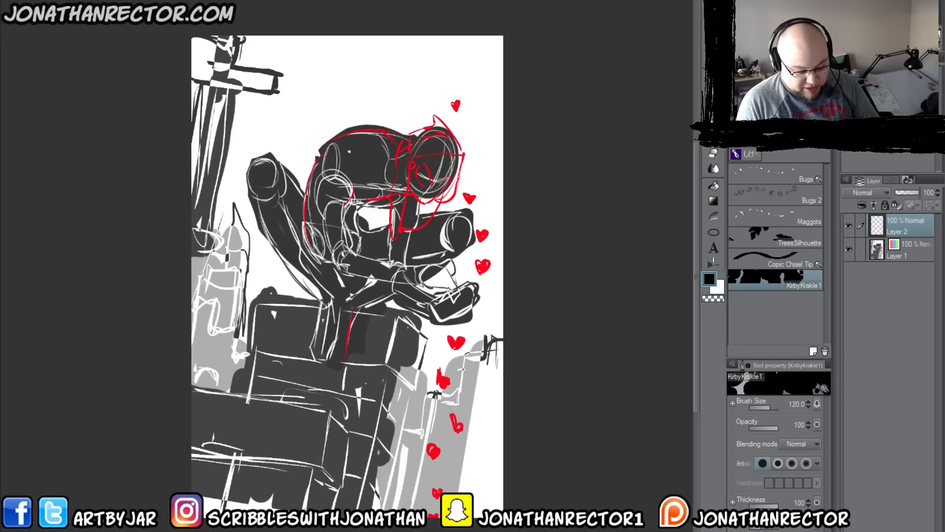
pyautogui.click(722, 287)
pyautogui.hotkey('alt', 'BackSpace')
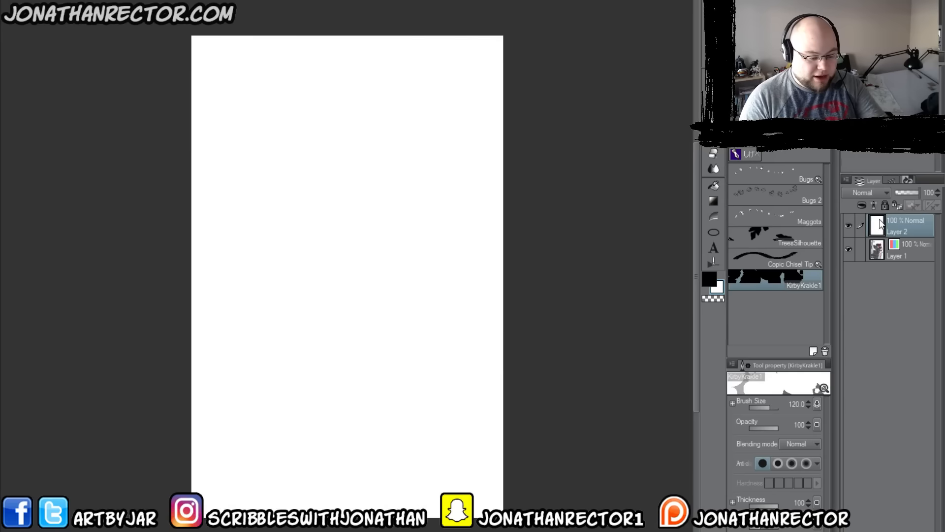
pyautogui.click(914, 192)
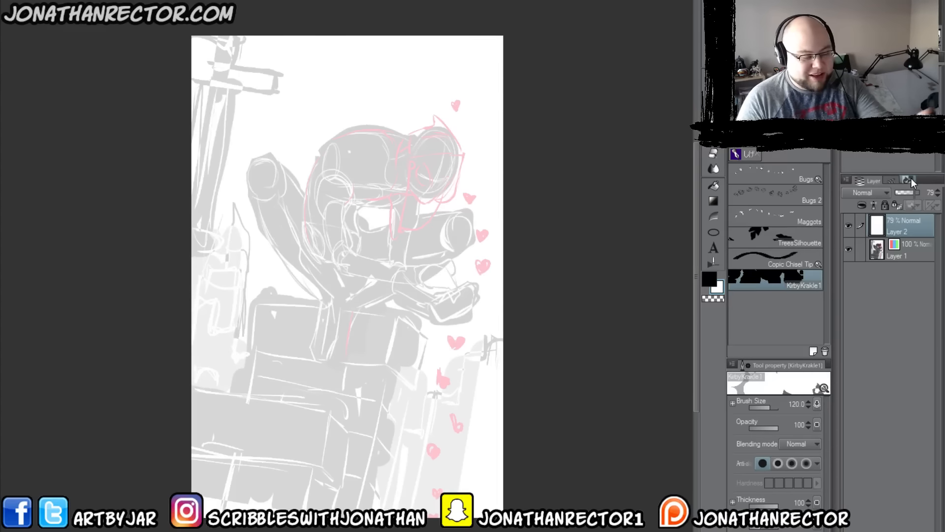
pyautogui.hotkey('ctrl', 'shift', 'n')
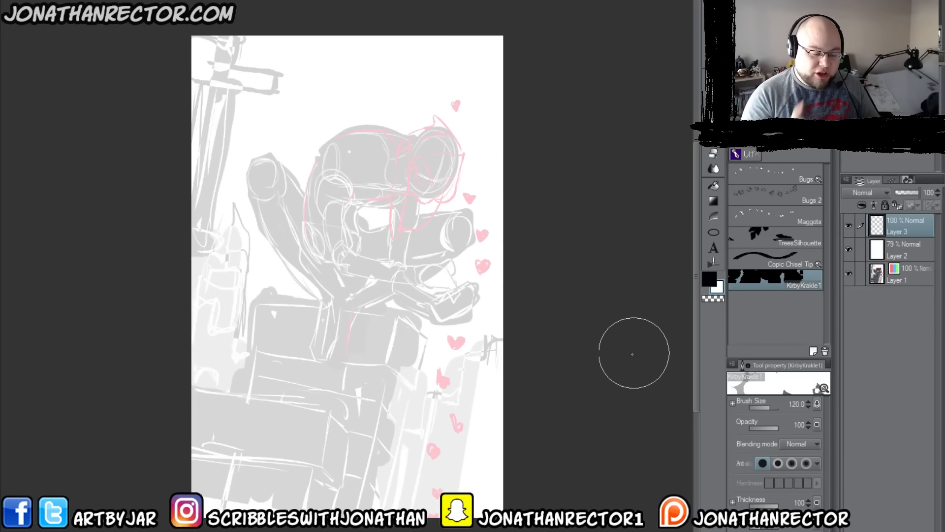
# Step: Switch to the HB Real Pencil 3 brush in black, try a scribble on the figure's torso and undo it
pyautogui.click(746, 153)
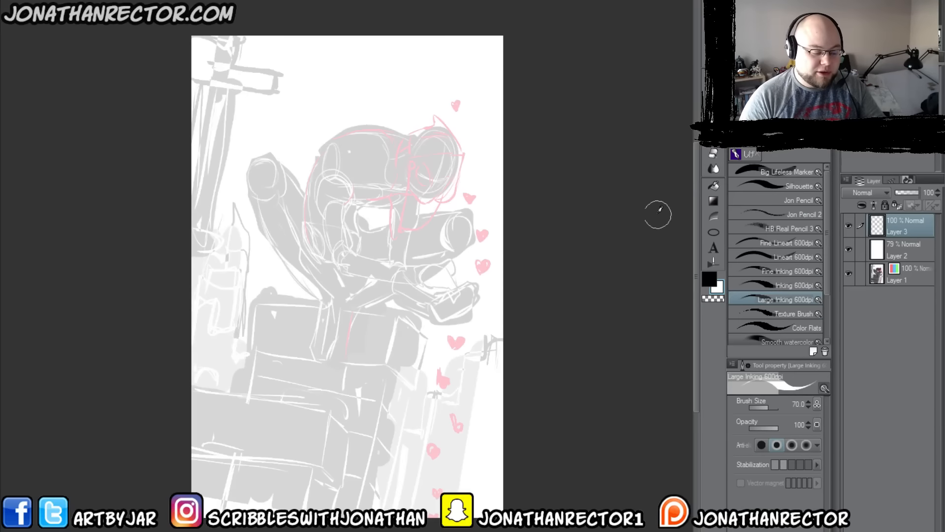
pyautogui.click(748, 229)
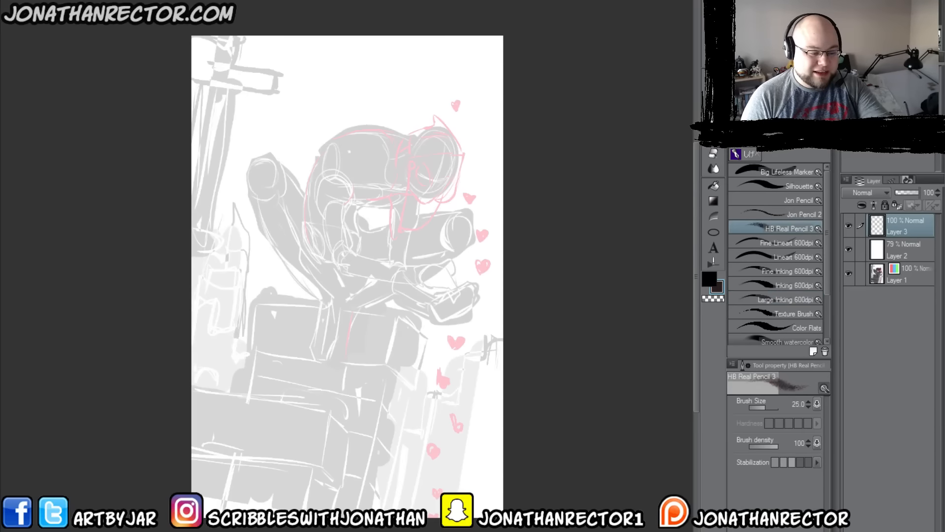
pyautogui.click(709, 279)
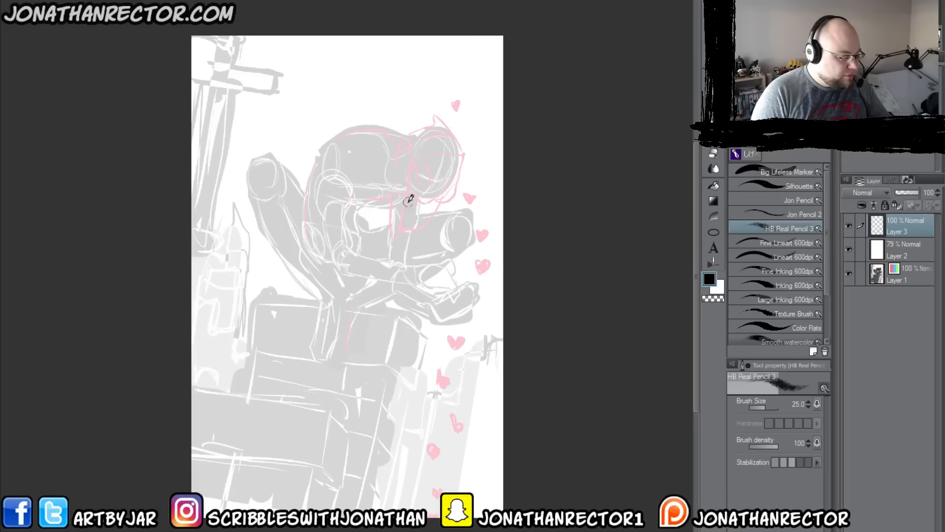
pyautogui.moveTo(405, 212)
pyautogui.mouseDown()
pyautogui.moveTo(386, 245)
pyautogui.moveTo(378, 241)
pyautogui.moveTo(384, 220)
pyautogui.moveTo(367, 245)
pyautogui.mouseUp()
pyautogui.hotkey('ctrl', 'z')
# Step: Try the Jon Pencil 2 and Jon Pencil brushes on the figure's torso and remove the test scribbles
pyautogui.click(761, 215)
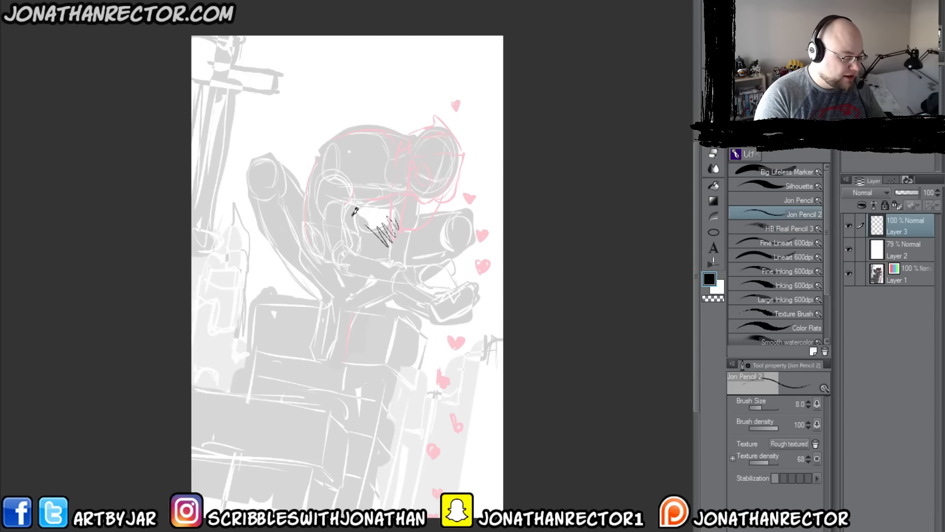
pyautogui.hotkey('ctrl', 'z')
pyautogui.click(736, 202)
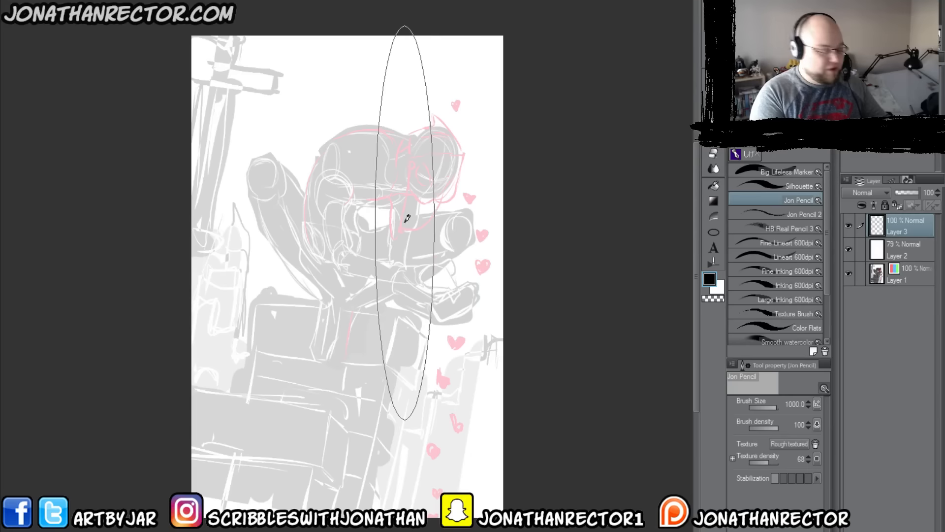
pyautogui.click(752, 215)
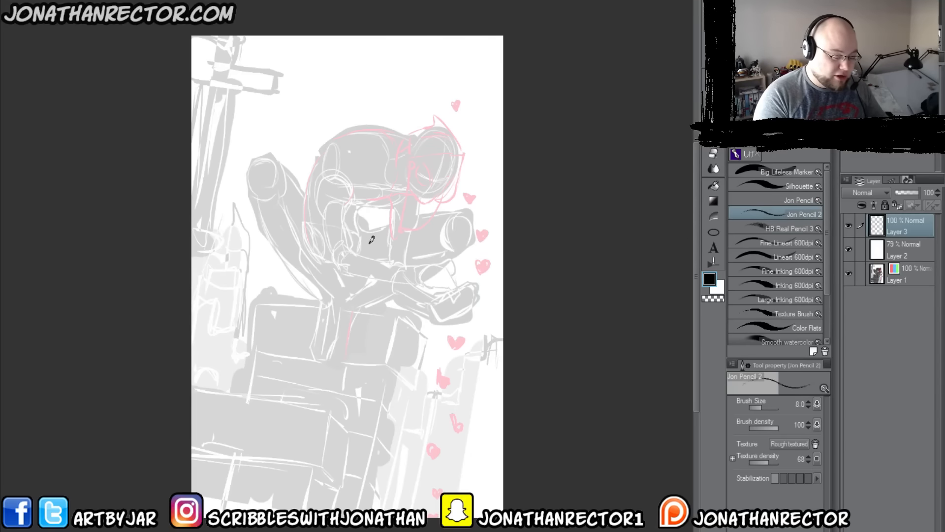
pyautogui.moveTo(369, 238)
pyautogui.mouseDown()
pyautogui.moveTo(395, 273)
pyautogui.moveTo(370, 278)
pyautogui.mouseUp()
pyautogui.press('e')
pyautogui.moveTo(374, 237)
pyautogui.mouseDown()
pyautogui.moveTo(348, 260)
pyautogui.moveTo(357, 274)
pyautogui.mouseUp()
pyautogui.press('p')
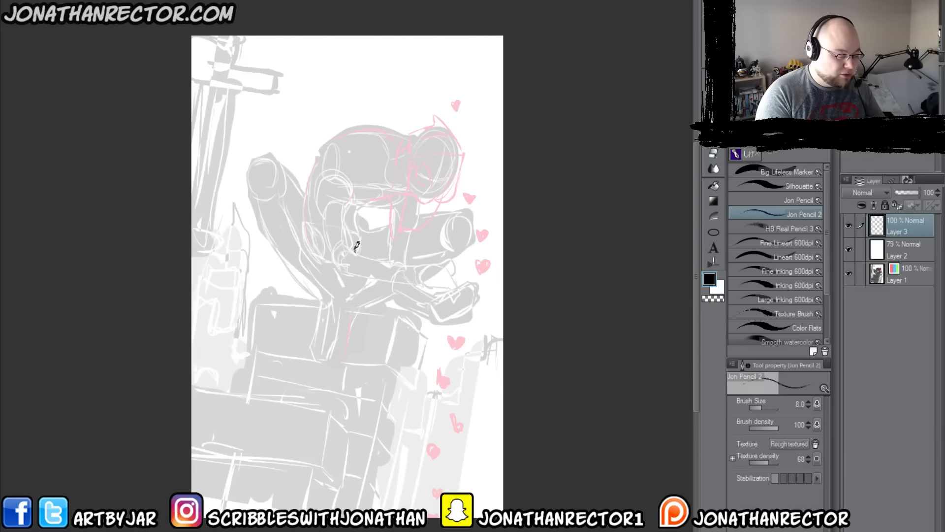
# Step: Choose the Fine Lineart 600dpi brush at size 2.5, testing it with scribbles that are undone
pyautogui.click(745, 246)
pyautogui.moveTo(397, 259); pyautogui.dragTo(367, 293)
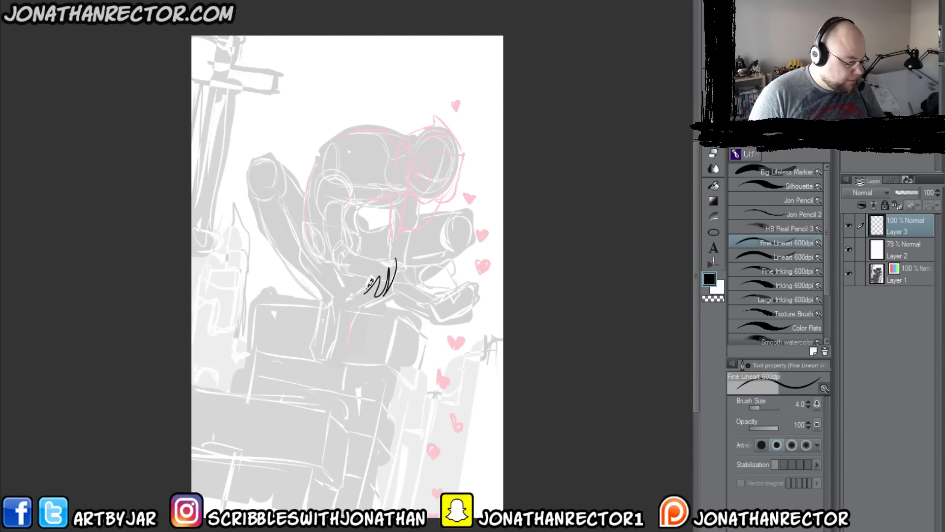
pyautogui.hotkey('ctrl', 'z')
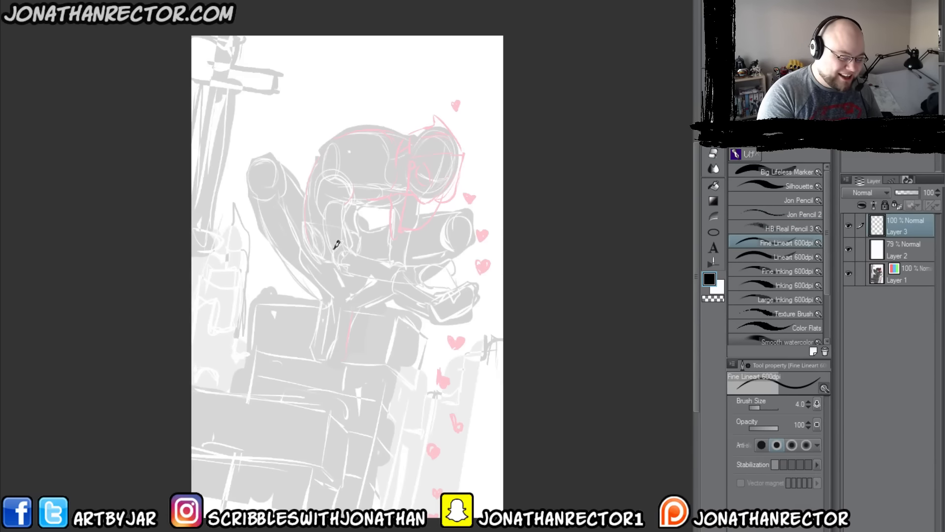
pyautogui.press('[')
pyautogui.press('[')
pyautogui.moveTo(365, 278); pyautogui.dragTo(333, 297)
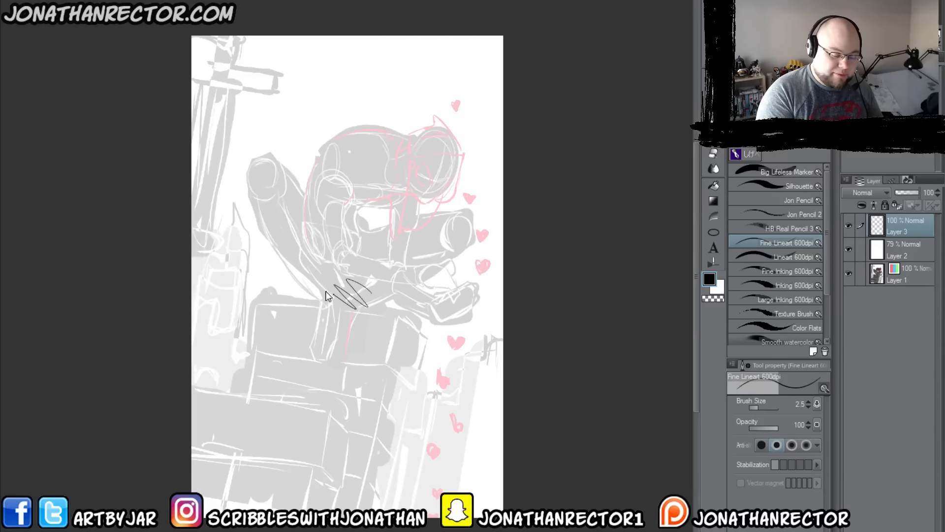
pyautogui.hotkey('ctrl', 'z')
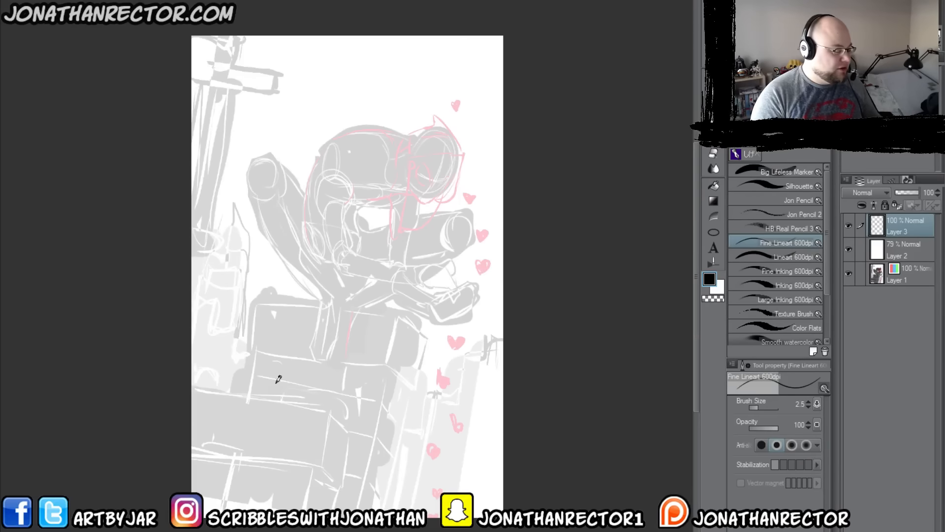
# Step: Draw the figure's tilted egg-shaped head with a pointed chin, curved centre and eye guidelines, and an ear
pyautogui.moveTo(294, 398); pyautogui.dragTo(399, 392)
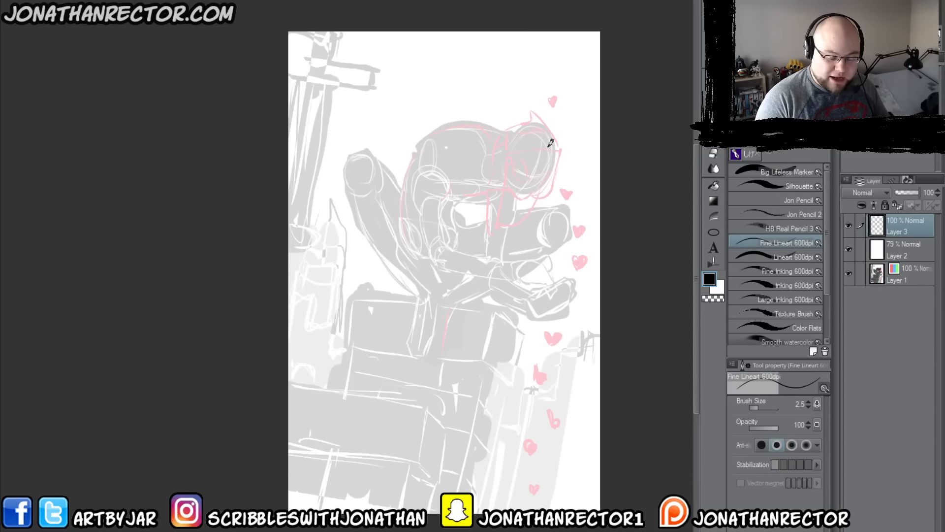
pyautogui.moveTo(363, 277); pyautogui.dragTo(306, 274)
pyautogui.scroll(2, 308, 274)
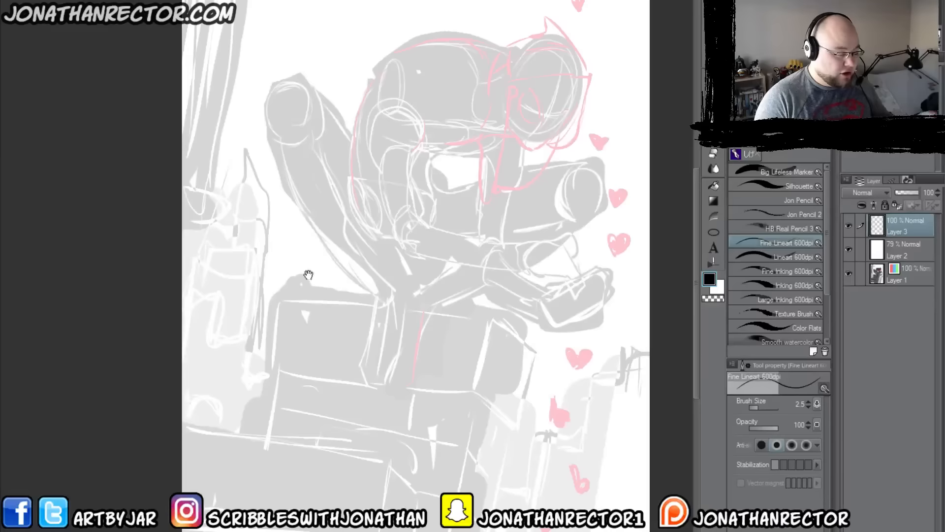
pyautogui.moveTo(351, 326); pyautogui.dragTo(342, 381)
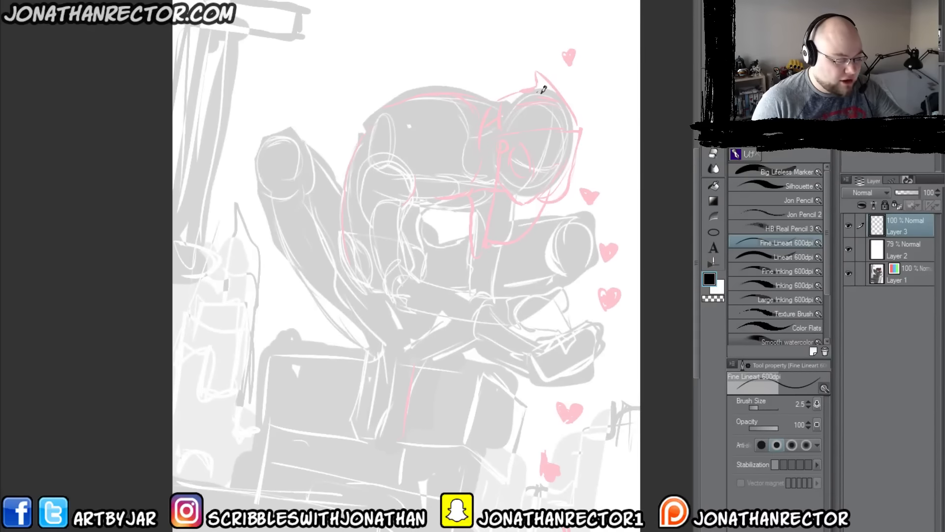
pyautogui.moveTo(550, 94)
pyautogui.mouseDown()
pyautogui.moveTo(570, 124)
pyautogui.moveTo(569, 157)
pyautogui.moveTo(533, 200)
pyautogui.mouseUp()
pyautogui.moveTo(562, 160)
pyautogui.mouseDown()
pyautogui.moveTo(537, 173)
pyautogui.moveTo(510, 157)
pyautogui.mouseUp()
pyautogui.moveTo(540, 94)
pyautogui.mouseDown()
pyautogui.moveTo(556, 122)
pyautogui.moveTo(526, 203)
pyautogui.moveTo(497, 158)
pyautogui.moveTo(506, 129)
pyautogui.moveTo(511, 157)
pyautogui.moveTo(515, 133)
pyautogui.moveTo(538, 127)
pyautogui.moveTo(517, 126)
pyautogui.mouseUp()
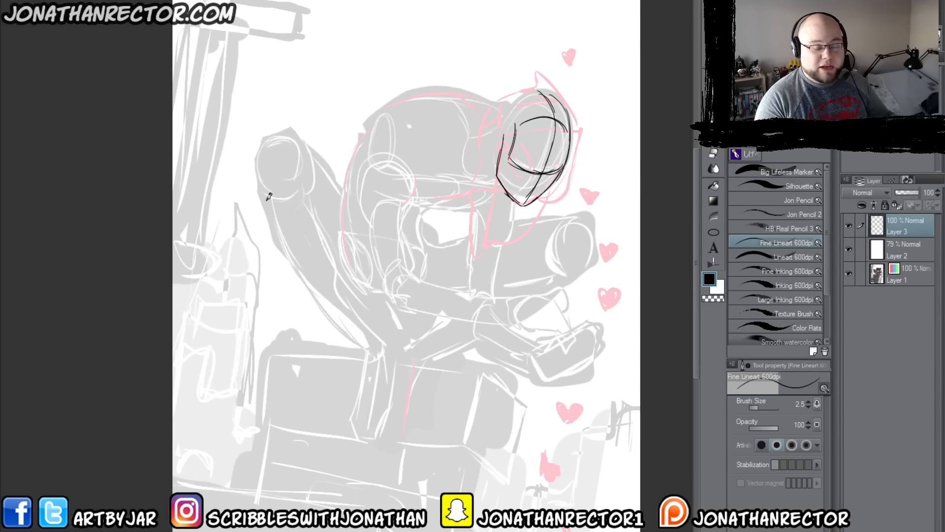
pyautogui.moveTo(549, 94)
pyautogui.mouseDown()
pyautogui.moveTo(525, 93)
pyautogui.moveTo(519, 116)
pyautogui.moveTo(512, 99)
pyautogui.moveTo(500, 143)
pyautogui.mouseUp()
pyautogui.moveTo(497, 124)
pyautogui.mouseDown()
pyautogui.moveTo(512, 95)
pyautogui.moveTo(531, 91)
pyautogui.moveTo(497, 159)
pyautogui.mouseUp()
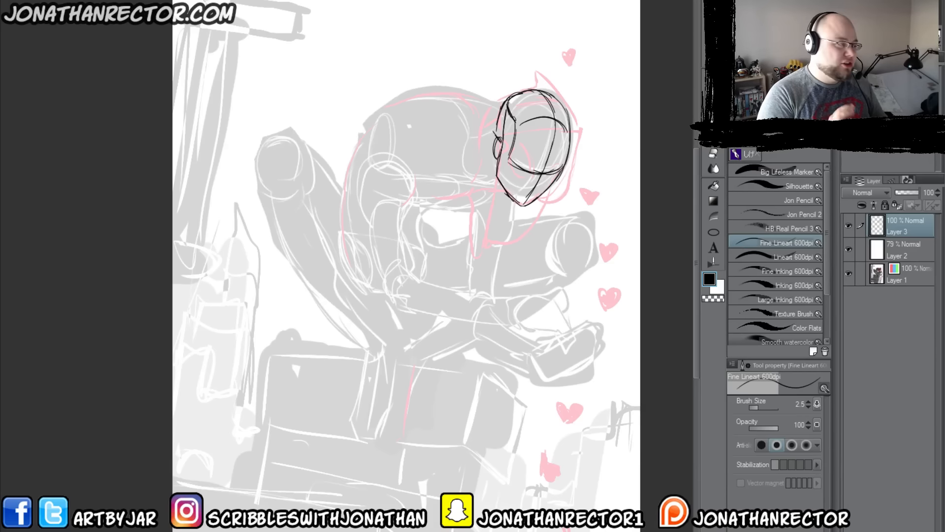
# Step: Mirror the canvas view and draw the rounded neck form behind the head's ear, joining it to the jaw
pyautogui.press('h')
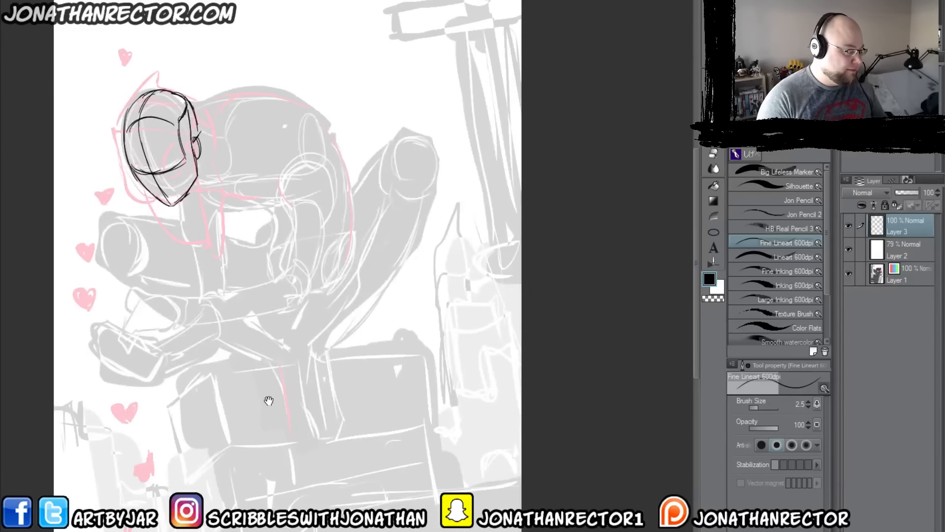
pyautogui.moveTo(269, 400); pyautogui.dragTo(478, 420)
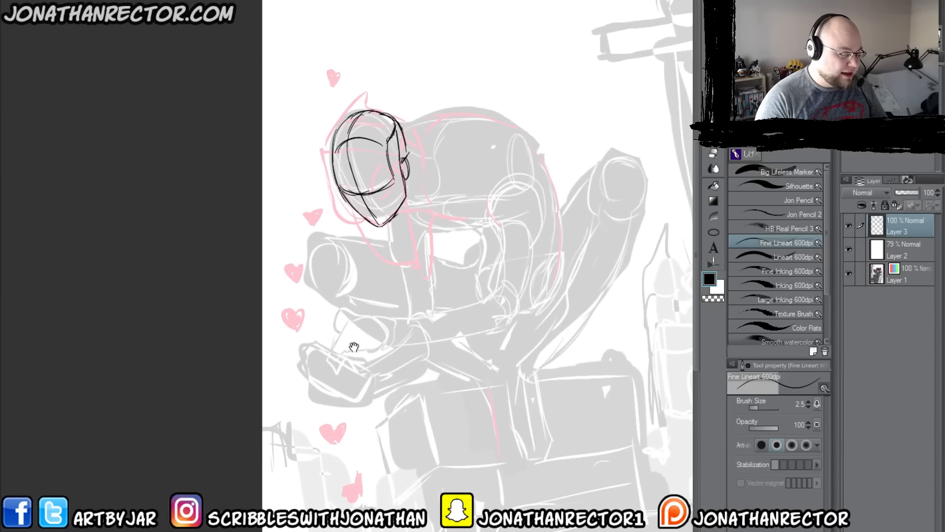
pyautogui.moveTo(354, 347); pyautogui.dragTo(293, 366)
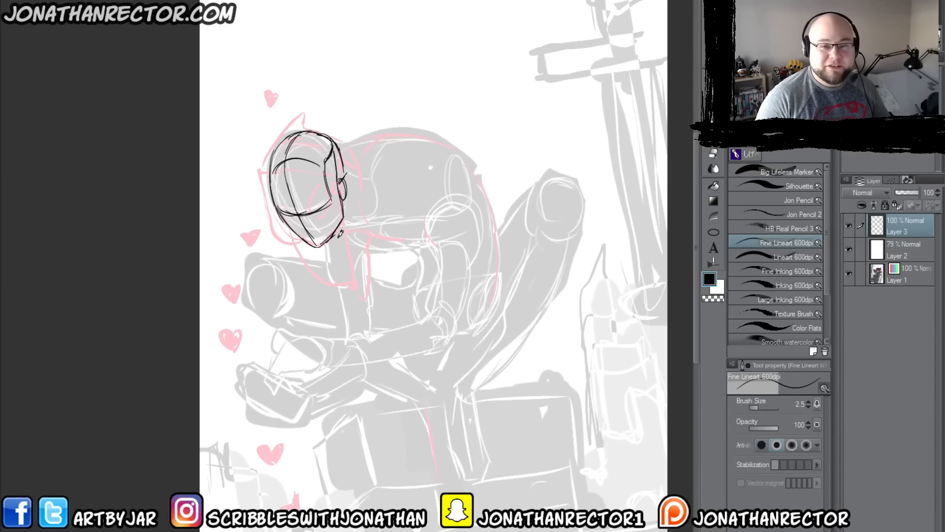
pyautogui.moveTo(335, 235)
pyautogui.mouseDown()
pyautogui.moveTo(381, 204)
pyautogui.moveTo(369, 170)
pyautogui.mouseUp()
pyautogui.moveTo(376, 213)
pyautogui.mouseDown()
pyautogui.moveTo(359, 173)
pyautogui.moveTo(378, 188)
pyautogui.moveTo(370, 218)
pyautogui.mouseUp()
pyautogui.moveTo(358, 166)
pyautogui.mouseDown()
pyautogui.moveTo(366, 217)
pyautogui.moveTo(376, 197)
pyautogui.mouseUp()
pyautogui.moveTo(349, 171); pyautogui.dragTo(355, 165)
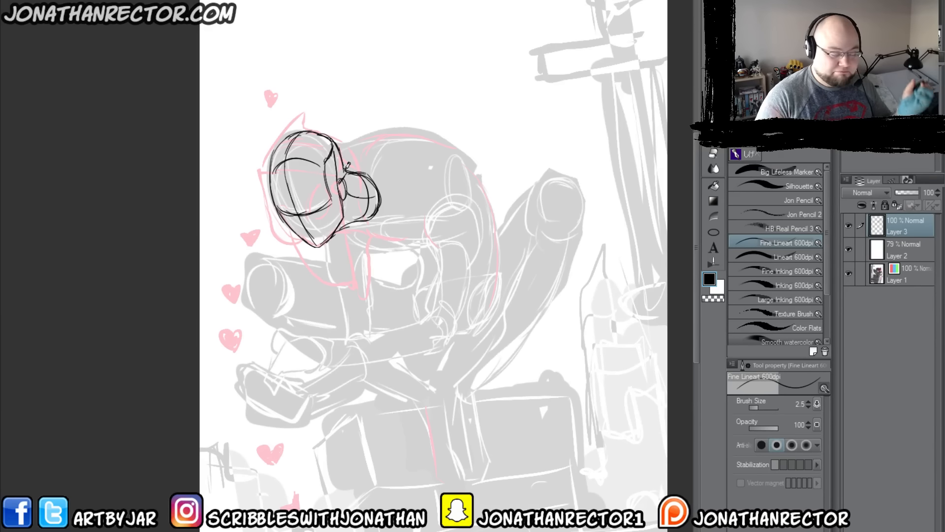
# Step: Draw the curved chest contours below the figure's neck and chin
pyautogui.moveTo(365, 229); pyautogui.dragTo(406, 247)
pyautogui.moveTo(367, 231)
pyautogui.mouseDown()
pyautogui.moveTo(394, 256)
pyautogui.moveTo(423, 271)
pyautogui.mouseUp()
pyautogui.moveTo(400, 265)
pyautogui.mouseDown()
pyautogui.moveTo(425, 267)
pyautogui.moveTo(397, 256)
pyautogui.moveTo(405, 268)
pyautogui.moveTo(385, 269)
pyautogui.moveTo(354, 236)
pyautogui.moveTo(417, 267)
pyautogui.mouseUp()
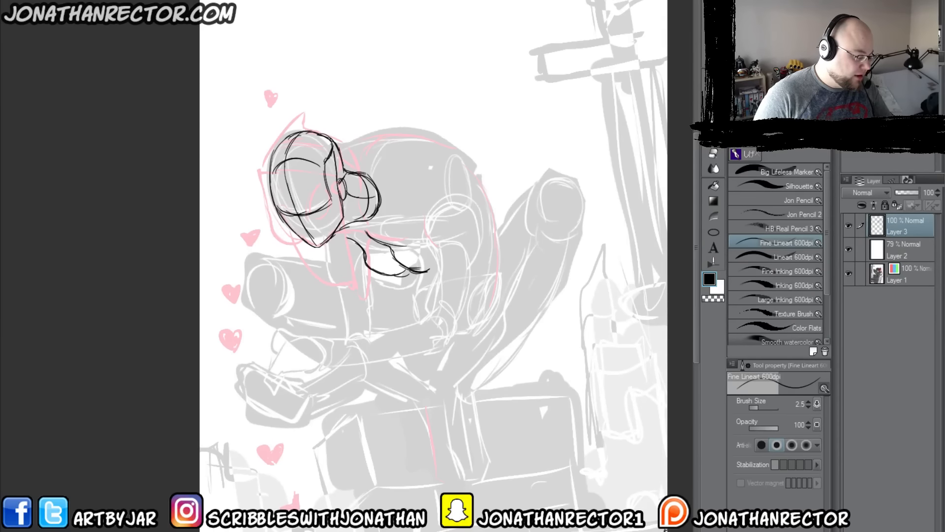
# Step: Mirror the view back and outline the bent near arm, with forearm, elbow, upper arm and shoulder curve
pyautogui.press('h')
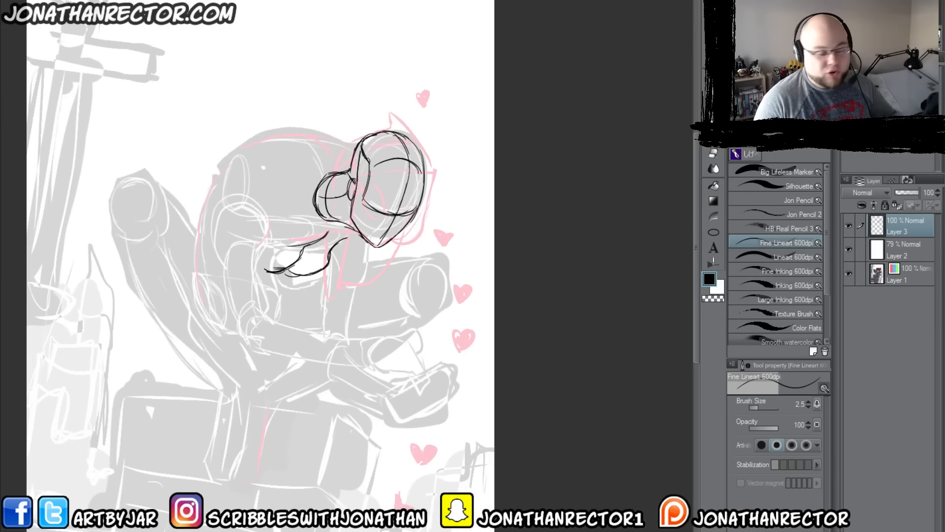
pyautogui.moveTo(243, 379); pyautogui.dragTo(372, 343)
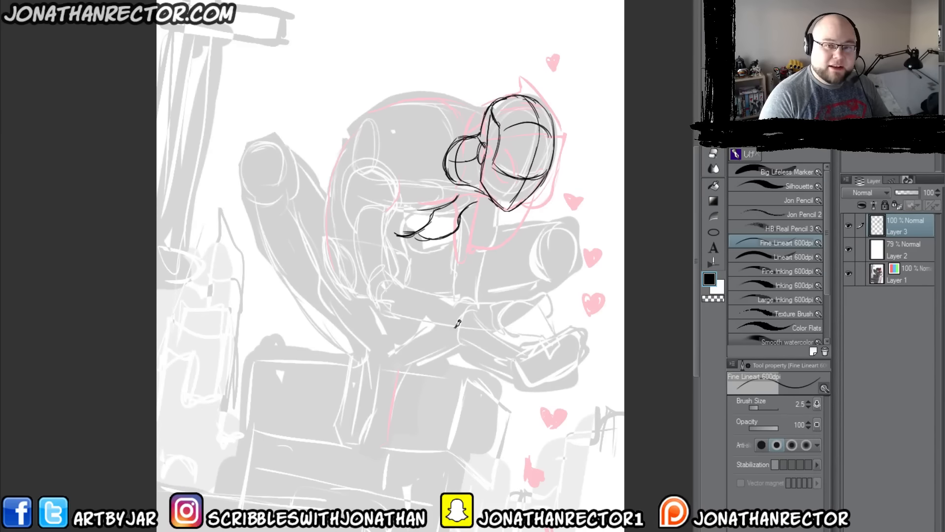
pyautogui.moveTo(513, 299)
pyautogui.mouseDown()
pyautogui.moveTo(490, 291)
pyautogui.moveTo(447, 301)
pyautogui.moveTo(465, 299)
pyautogui.moveTo(388, 274)
pyautogui.moveTo(374, 307)
pyautogui.moveTo(382, 314)
pyautogui.moveTo(374, 304)
pyautogui.moveTo(387, 318)
pyautogui.moveTo(495, 316)
pyautogui.mouseUp()
pyautogui.moveTo(419, 319); pyautogui.dragTo(482, 316)
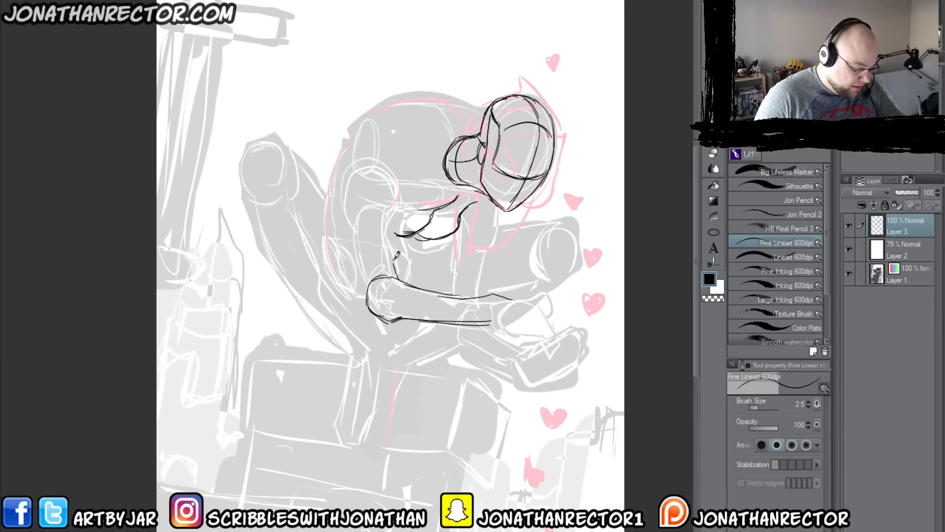
pyautogui.moveTo(394, 276)
pyautogui.mouseDown()
pyautogui.moveTo(399, 201)
pyautogui.moveTo(364, 199)
pyautogui.moveTo(367, 298)
pyautogui.mouseUp()
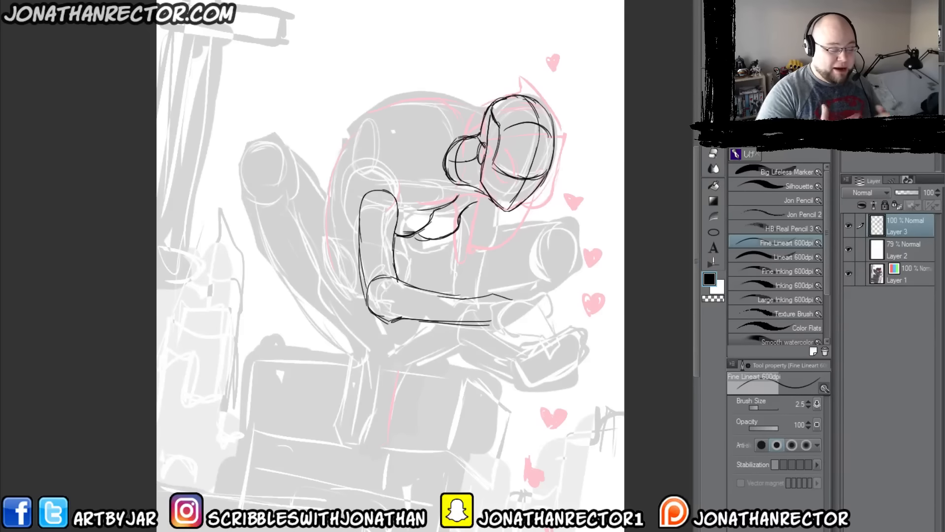
pyautogui.moveTo(394, 249)
pyautogui.mouseDown()
pyautogui.moveTo(386, 235)
pyautogui.moveTo(362, 248)
pyautogui.mouseUp()
pyautogui.moveTo(361, 248)
pyautogui.mouseDown()
pyautogui.moveTo(359, 207)
pyautogui.moveTo(396, 227)
pyautogui.moveTo(361, 197)
pyautogui.moveTo(358, 224)
pyautogui.mouseUp()
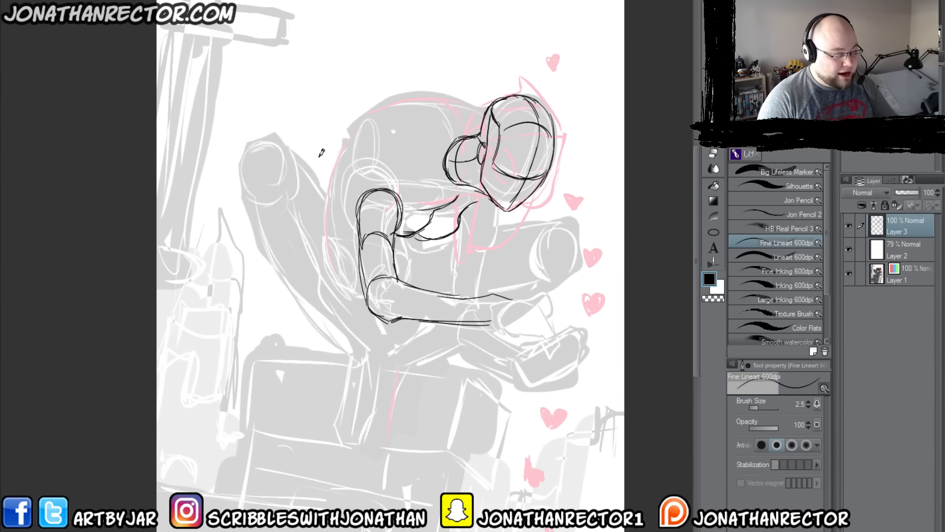
# Step: Erase the upper arm and redraw it with a larger, higher shoulder, refining the elbow and forearm lines
pyautogui.press('e')
pyautogui.moveTo(379, 173)
pyautogui.mouseDown()
pyautogui.moveTo(393, 196)
pyautogui.moveTo(368, 190)
pyautogui.moveTo(347, 218)
pyautogui.moveTo(393, 257)
pyautogui.mouseUp()
pyautogui.press('p')
pyautogui.moveTo(389, 221)
pyautogui.mouseDown()
pyautogui.moveTo(398, 180)
pyautogui.moveTo(398, 205)
pyautogui.moveTo(395, 171)
pyautogui.moveTo(369, 159)
pyautogui.moveTo(349, 178)
pyautogui.moveTo(363, 260)
pyautogui.moveTo(403, 275)
pyautogui.moveTo(392, 206)
pyautogui.moveTo(404, 282)
pyautogui.mouseUp()
pyautogui.press('[')
pyautogui.press('[')
pyautogui.press('[')
pyautogui.press('[')
pyautogui.press(']')
pyautogui.press(']')
pyautogui.moveTo(427, 287)
pyautogui.mouseDown()
pyautogui.moveTo(494, 296)
pyautogui.moveTo(481, 321)
pyautogui.moveTo(380, 300)
pyautogui.mouseUp()
pyautogui.moveTo(437, 310)
pyautogui.mouseDown()
pyautogui.moveTo(378, 295)
pyautogui.moveTo(356, 184)
pyautogui.mouseUp()
pyautogui.moveTo(388, 217)
pyautogui.mouseDown()
pyautogui.moveTo(360, 216)
pyautogui.moveTo(354, 237)
pyautogui.mouseUp()
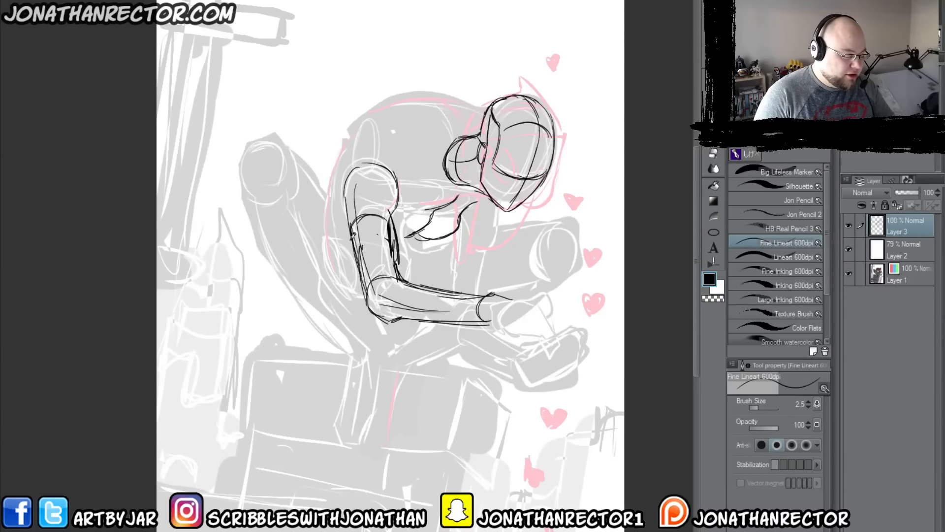
# Step: Add curved cross-contour lines around the near arm above the elbow and along the forearm
pyautogui.moveTo(396, 268); pyautogui.dragTo(357, 260)
pyautogui.moveTo(423, 286)
pyautogui.mouseDown()
pyautogui.moveTo(428, 307)
pyautogui.moveTo(414, 309)
pyautogui.moveTo(420, 281)
pyautogui.moveTo(444, 298)
pyautogui.moveTo(444, 314)
pyautogui.moveTo(413, 318)
pyautogui.mouseUp()
pyautogui.moveTo(468, 288); pyautogui.dragTo(446, 325)
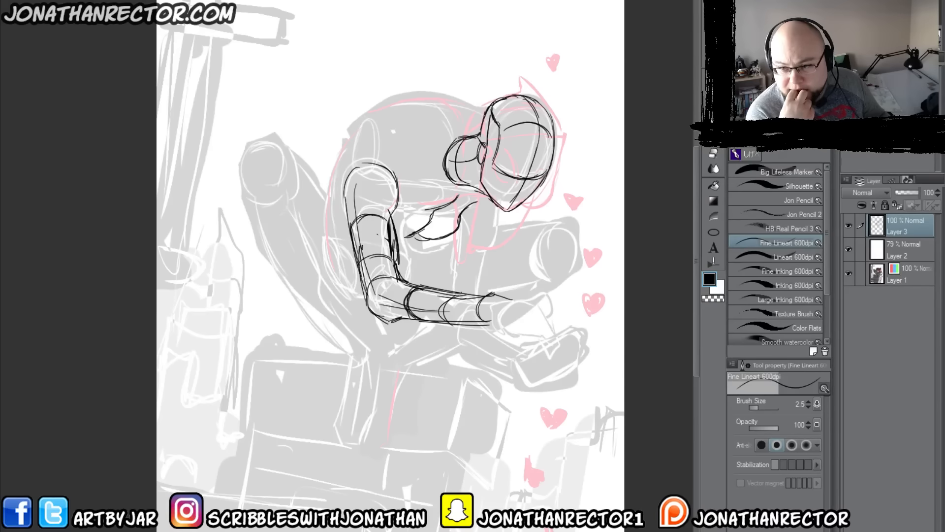
# Step: Extend the chest contours towards the armpit and neck, and draw the collarbone line from the shoulder to the neck
pyautogui.moveTo(422, 227); pyautogui.dragTo(399, 240)
pyautogui.moveTo(461, 224); pyautogui.dragTo(444, 240)
pyautogui.moveTo(472, 203); pyautogui.dragTo(459, 216)
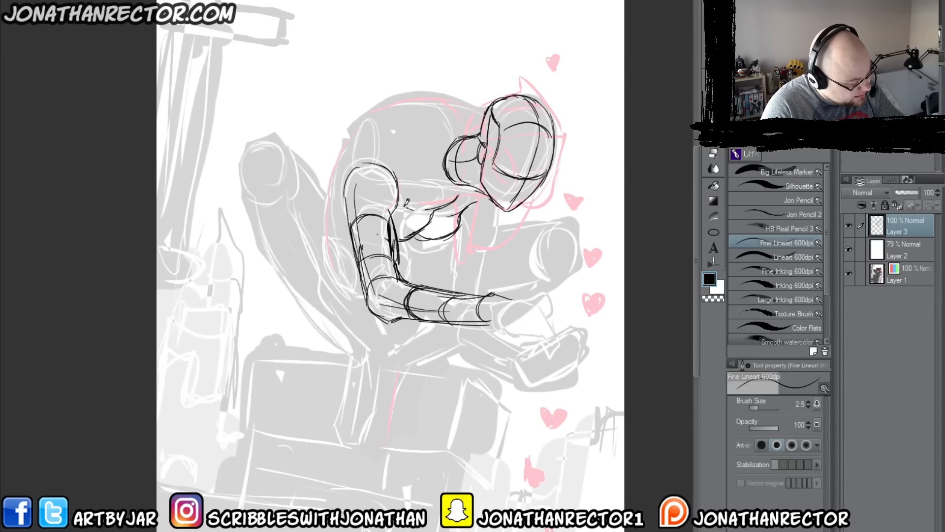
pyautogui.moveTo(412, 185); pyautogui.dragTo(452, 200)
pyautogui.moveTo(392, 170); pyautogui.dragTo(426, 190)
pyautogui.moveTo(374, 162)
pyautogui.mouseDown()
pyautogui.moveTo(448, 198)
pyautogui.moveTo(480, 191)
pyautogui.mouseUp()
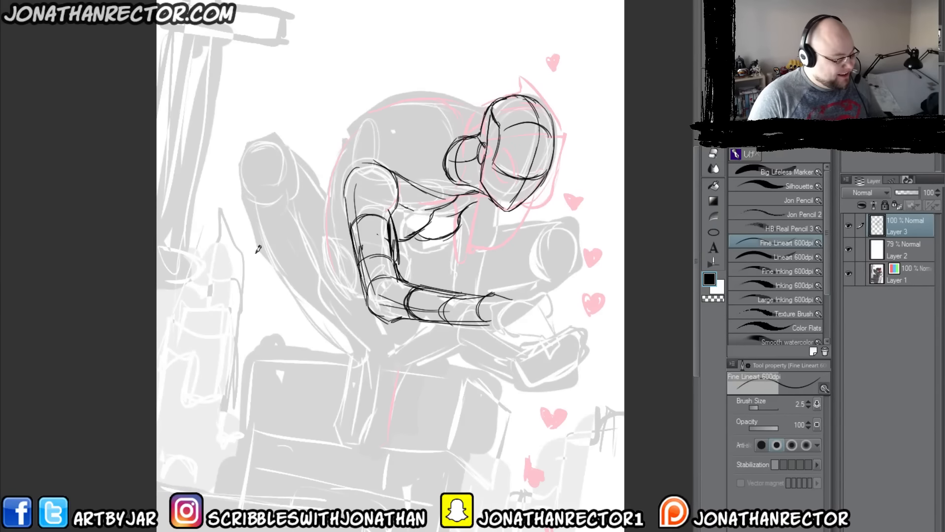
# Step: Draw the near hand with curled fingers at the end of the forearm
pyautogui.moveTo(504, 294)
pyautogui.mouseDown()
pyautogui.moveTo(539, 303)
pyautogui.moveTo(550, 327)
pyautogui.moveTo(512, 305)
pyautogui.moveTo(532, 315)
pyautogui.mouseUp()
pyautogui.moveTo(527, 317)
pyautogui.mouseDown()
pyautogui.moveTo(524, 345)
pyautogui.moveTo(501, 345)
pyautogui.moveTo(504, 334)
pyautogui.moveTo(492, 345)
pyautogui.moveTo(497, 313)
pyautogui.moveTo(506, 327)
pyautogui.moveTo(515, 308)
pyautogui.moveTo(549, 329)
pyautogui.mouseUp()
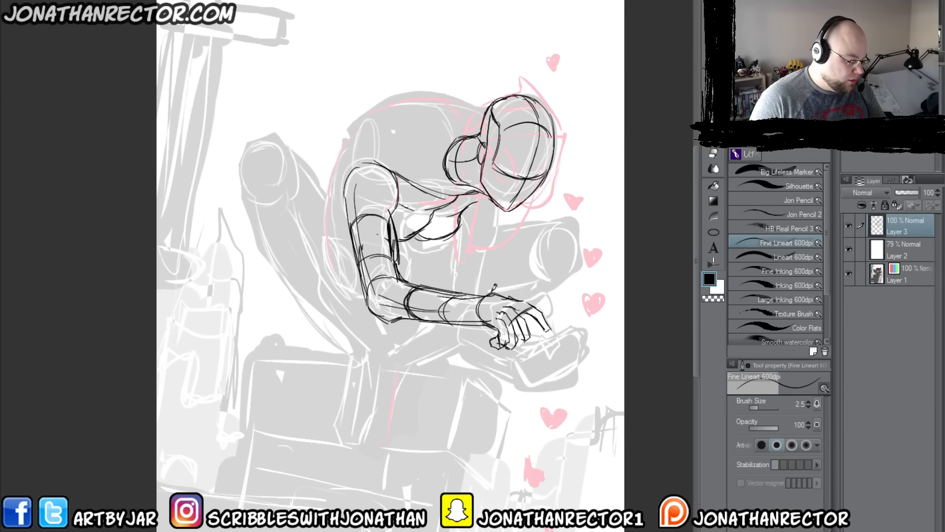
# Step: Reinforce the near forearm's edges between wrist and elbow and erase the overlapping lines beneath the elbow
pyautogui.moveTo(494, 286)
pyautogui.mouseDown()
pyautogui.moveTo(430, 289)
pyautogui.moveTo(411, 279)
pyautogui.mouseUp()
pyautogui.moveTo(470, 325); pyautogui.dragTo(367, 314)
pyautogui.moveTo(410, 319); pyautogui.dragTo(368, 306)
pyautogui.moveTo(468, 323); pyautogui.dragTo(360, 302)
pyautogui.press('e')
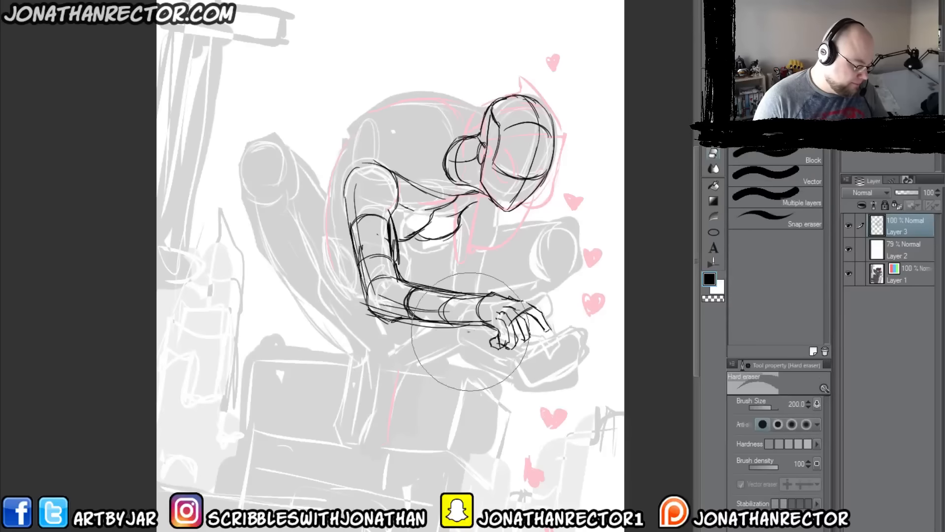
pyautogui.press('p')
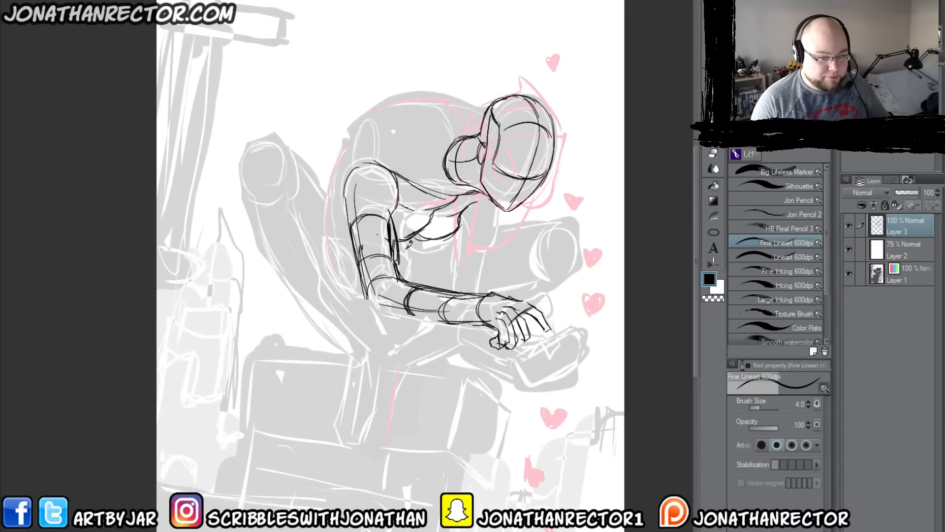
# Step: Redraw the near elbow's underside and the outer edge of the upper arm with brush size 2
pyautogui.press('[')
pyautogui.press('[')
pyautogui.press('[')
pyautogui.press('[')
pyautogui.moveTo(401, 316)
pyautogui.mouseDown()
pyautogui.moveTo(437, 316)
pyautogui.moveTo(378, 305)
pyautogui.moveTo(367, 309)
pyautogui.mouseUp()
pyautogui.moveTo(361, 272); pyautogui.dragTo(372, 307)
pyautogui.moveTo(352, 243); pyautogui.dragTo(372, 303)
pyautogui.moveTo(310, 175); pyautogui.dragTo(341, 186)
# Step: Mirror the canvas view and draw the far shoulder and upper arm hanging below the chin
pyautogui.press('h')
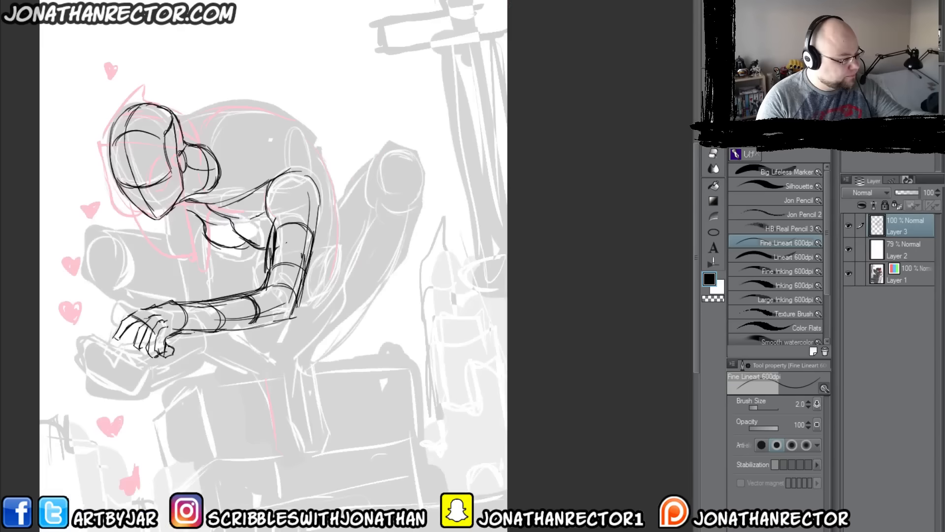
pyautogui.moveTo(138, 360); pyautogui.dragTo(254, 352)
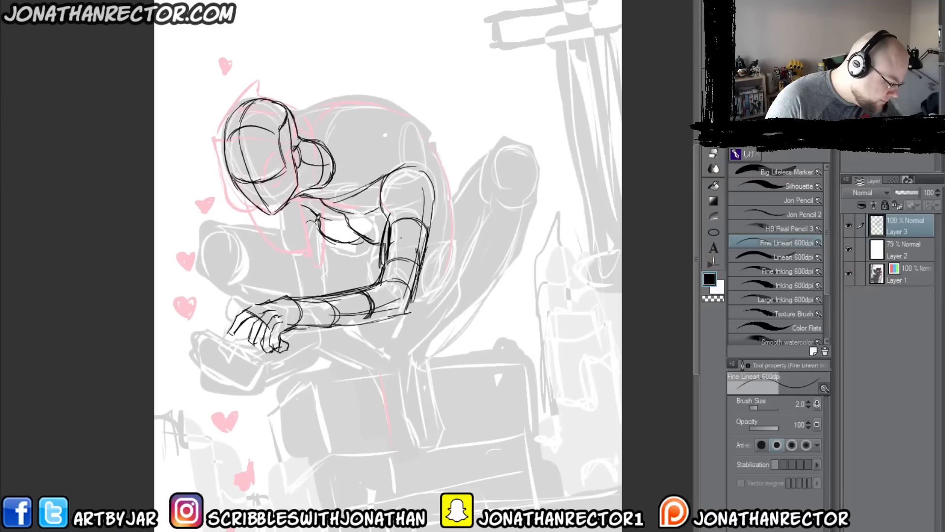
pyautogui.moveTo(316, 221); pyautogui.dragTo(298, 248)
pyautogui.moveTo(277, 215); pyautogui.dragTo(303, 289)
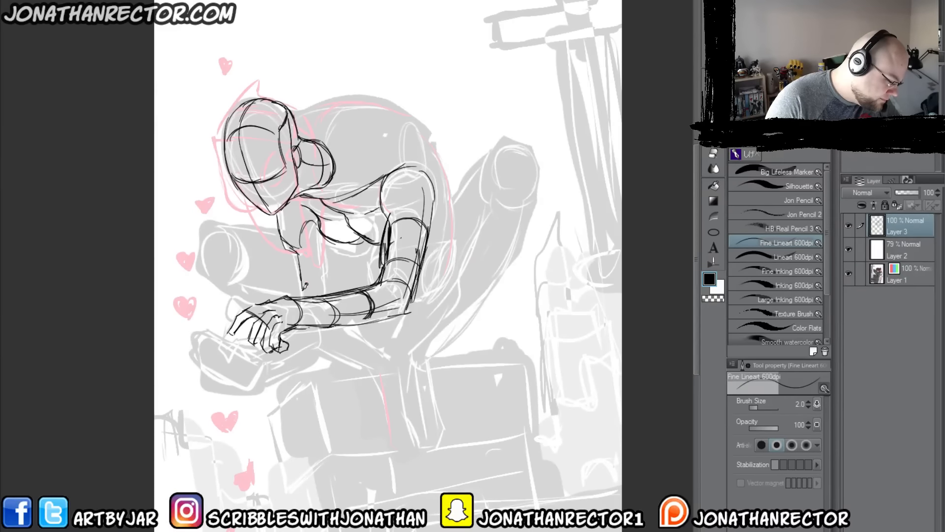
pyautogui.moveTo(323, 237)
pyautogui.mouseDown()
pyautogui.moveTo(325, 293)
pyautogui.moveTo(300, 296)
pyautogui.mouseUp()
# Step: Add cross-contour curves to the far shoulder and above the forearm crossing with brush size 2.5
pyautogui.press(']')
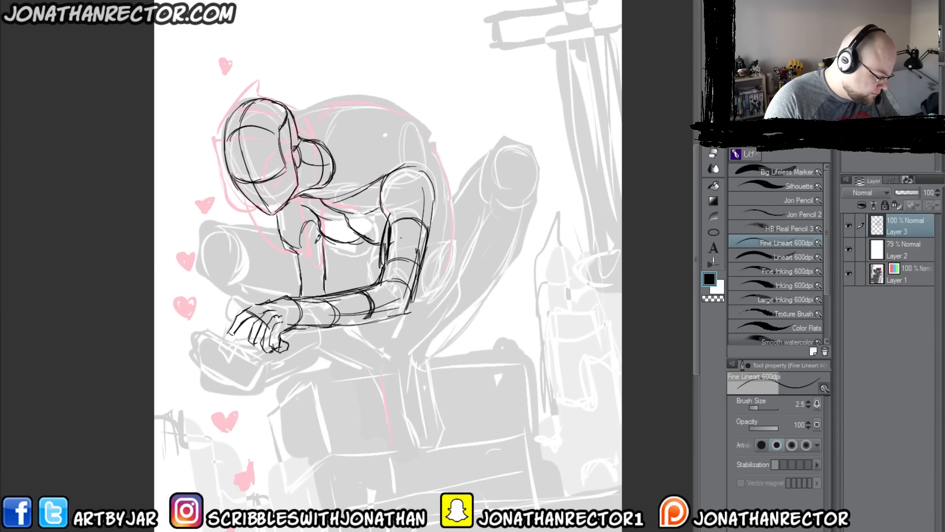
pyautogui.moveTo(321, 237); pyautogui.dragTo(300, 245)
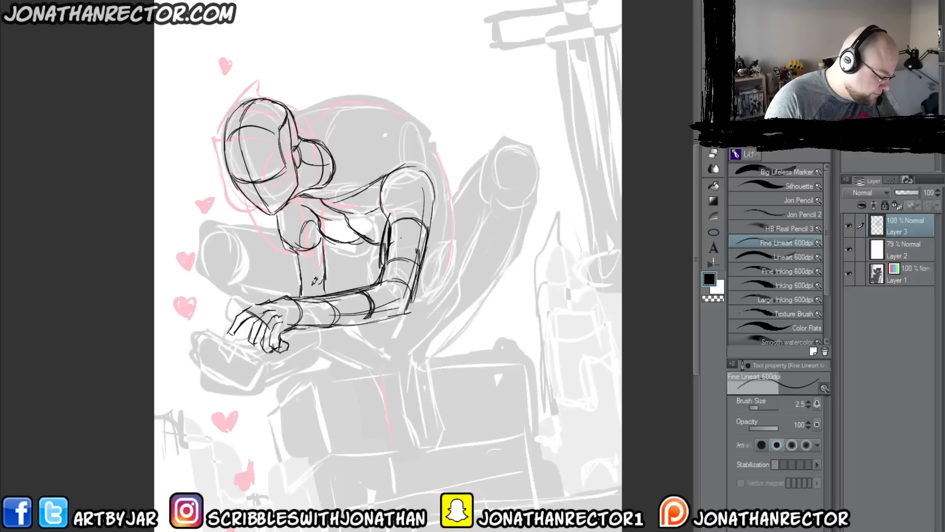
pyautogui.moveTo(322, 282); pyautogui.dragTo(302, 284)
pyautogui.moveTo(289, 205); pyautogui.dragTo(309, 289)
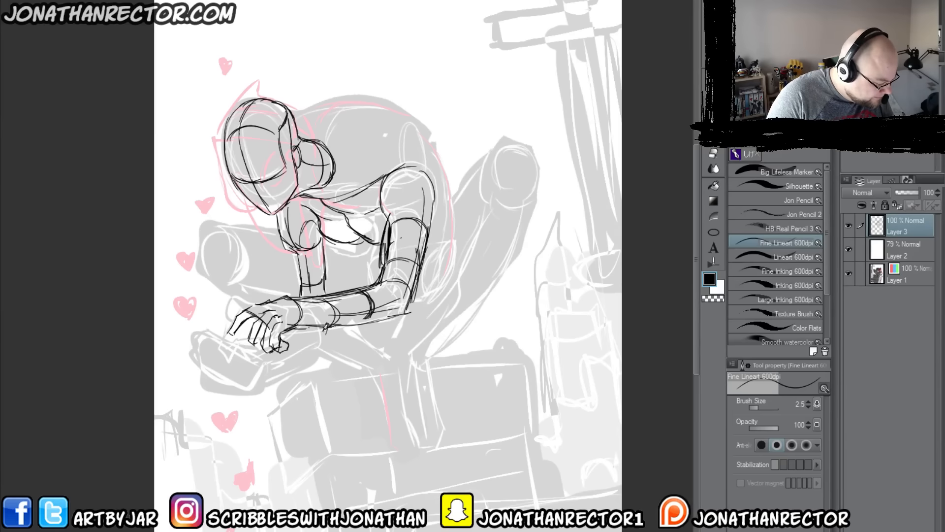
# Step: Draw the far forearm below the near hand with cross-contours and the open palm's base outline
pyautogui.moveTo(320, 325)
pyautogui.mouseDown()
pyautogui.moveTo(328, 343)
pyautogui.moveTo(286, 376)
pyautogui.moveTo(243, 392)
pyautogui.moveTo(207, 371)
pyautogui.moveTo(232, 354)
pyautogui.moveTo(244, 374)
pyautogui.moveTo(261, 359)
pyautogui.moveTo(261, 378)
pyautogui.mouseUp()
pyautogui.moveTo(303, 331)
pyautogui.mouseDown()
pyautogui.moveTo(247, 360)
pyautogui.moveTo(292, 309)
pyautogui.moveTo(316, 362)
pyautogui.mouseUp()
pyautogui.moveTo(277, 353); pyautogui.dragTo(268, 382)
pyautogui.moveTo(240, 360); pyautogui.dragTo(232, 378)
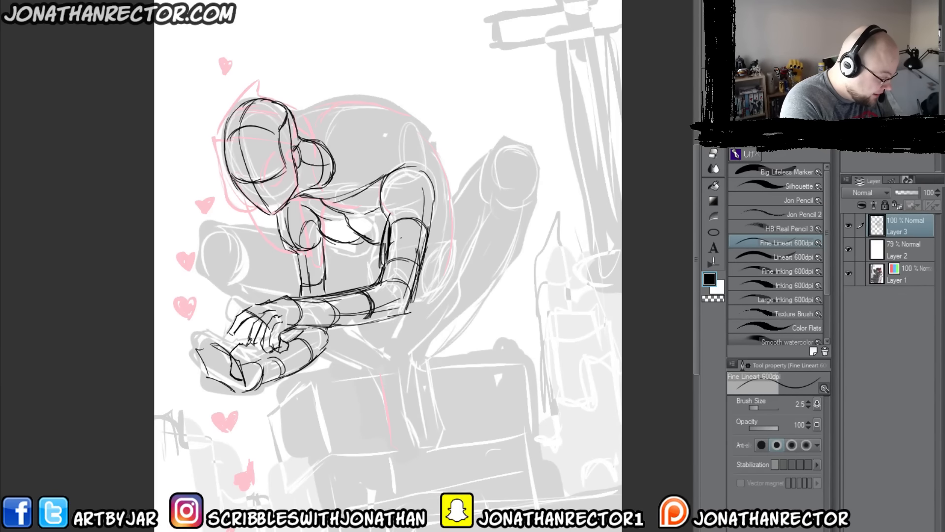
# Step: Draw the far hand's thumb and its upright fingers rising from the palm
pyautogui.moveTo(238, 350); pyautogui.dragTo(248, 373)
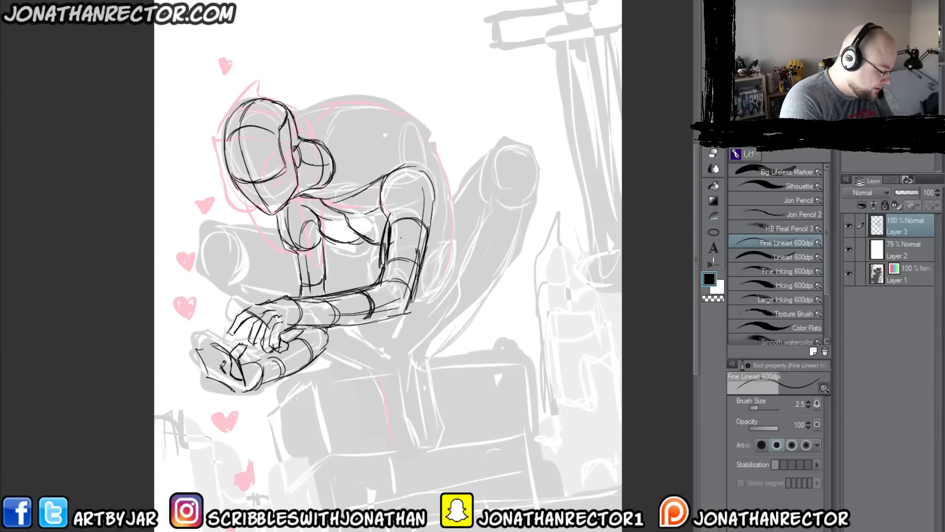
pyautogui.moveTo(222, 364)
pyautogui.mouseDown()
pyautogui.moveTo(240, 384)
pyautogui.moveTo(219, 356)
pyautogui.moveTo(222, 316)
pyautogui.moveTo(230, 362)
pyautogui.moveTo(214, 369)
pyautogui.moveTo(214, 316)
pyautogui.moveTo(216, 364)
pyautogui.mouseUp()
pyautogui.moveTo(207, 327)
pyautogui.mouseDown()
pyautogui.moveTo(216, 374)
pyautogui.moveTo(211, 323)
pyautogui.mouseUp()
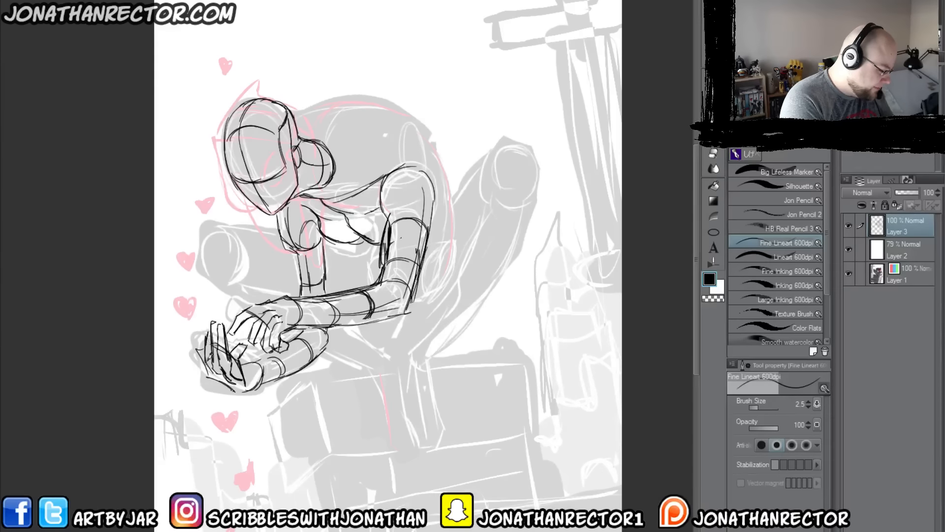
# Step: Clean up the far hand's outer edge with the eraser at size 60 and redraw the palm and forearm outline at brush size 3
pyautogui.press('e')
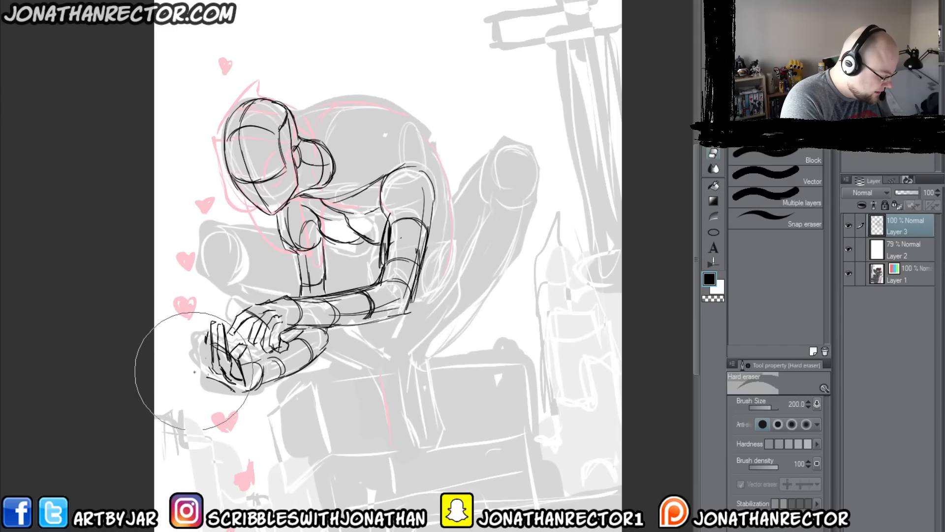
pyautogui.press('[')
pyautogui.press('[')
pyautogui.press('[')
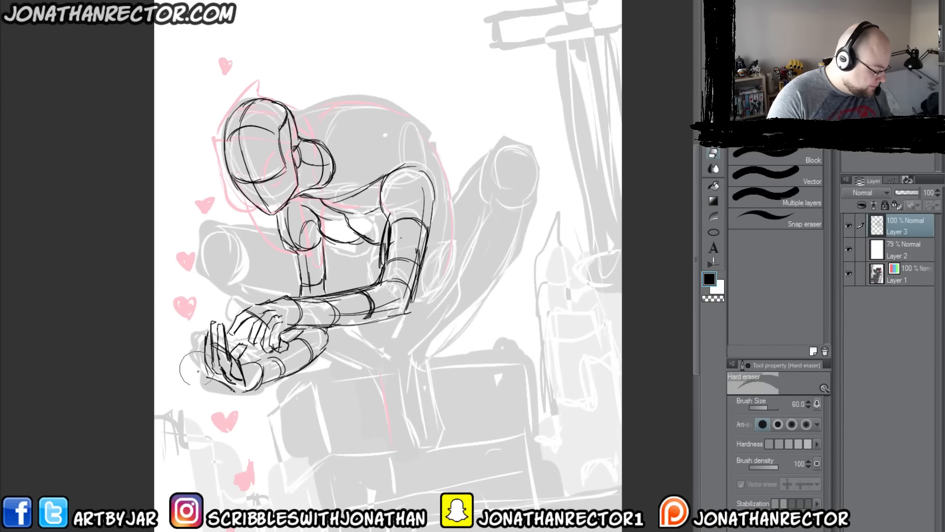
pyautogui.press('p')
pyautogui.press('[')
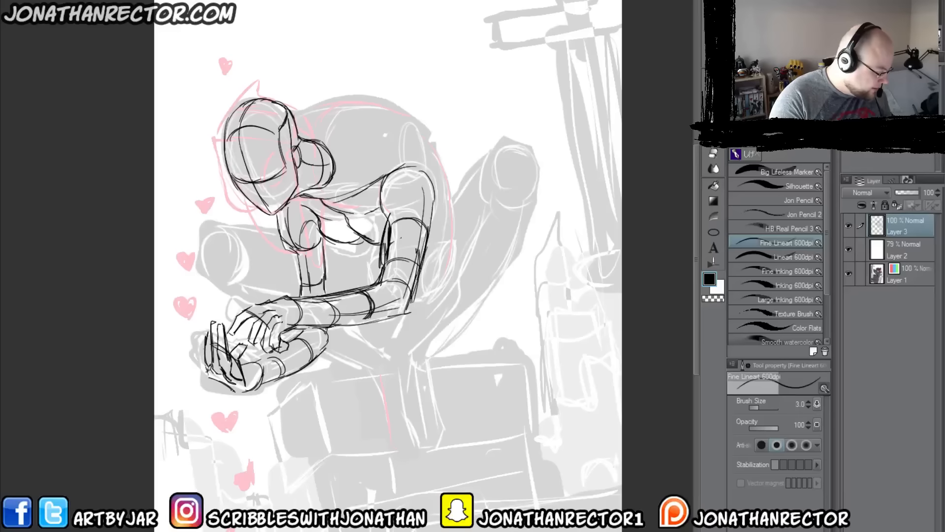
pyautogui.moveTo(208, 363)
pyautogui.mouseDown()
pyautogui.moveTo(240, 377)
pyautogui.moveTo(241, 389)
pyautogui.moveTo(261, 356)
pyautogui.moveTo(267, 376)
pyautogui.moveTo(337, 332)
pyautogui.mouseUp()
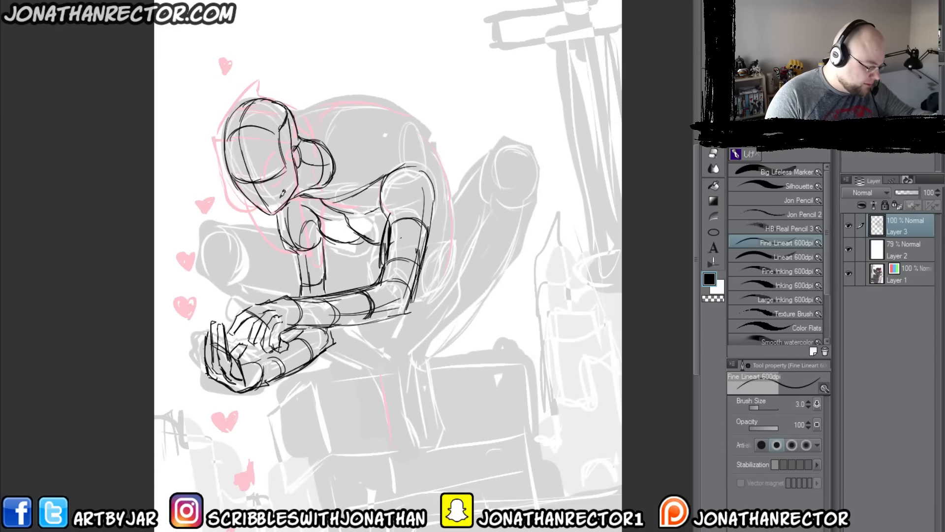
# Step: Draw a thin, upright rectangular handheld device with visible edge thickness in the far hand
pyautogui.moveTo(177, 340)
pyautogui.mouseDown()
pyautogui.moveTo(211, 351)
pyautogui.moveTo(237, 306)
pyautogui.moveTo(271, 328)
pyautogui.moveTo(277, 374)
pyautogui.mouseUp()
pyautogui.moveTo(237, 301)
pyautogui.mouseDown()
pyautogui.moveTo(276, 326)
pyautogui.moveTo(280, 381)
pyautogui.mouseUp()
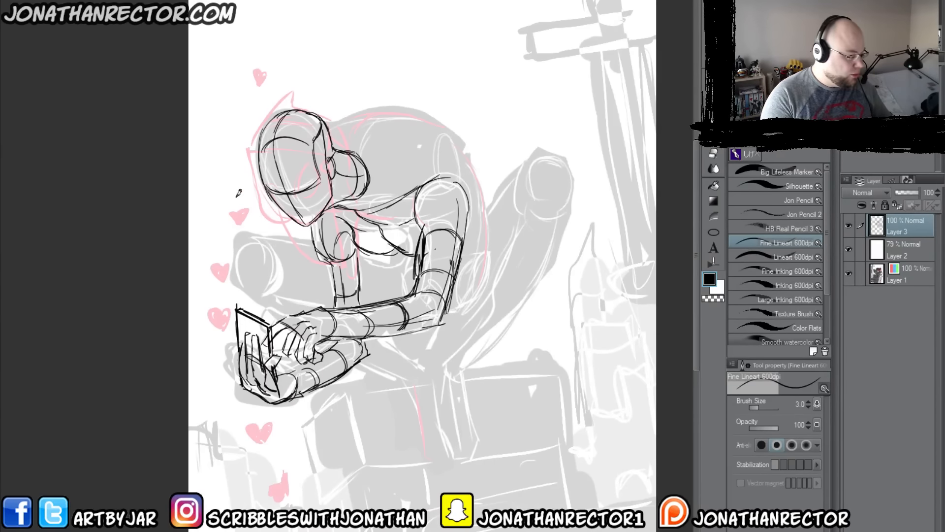
# Step: Mirror the canvas view back and draw the near thigh's upper edge from the raised knee down behind the arm
pyautogui.press('h')
pyautogui.moveTo(223, 379); pyautogui.dragTo(354, 384)
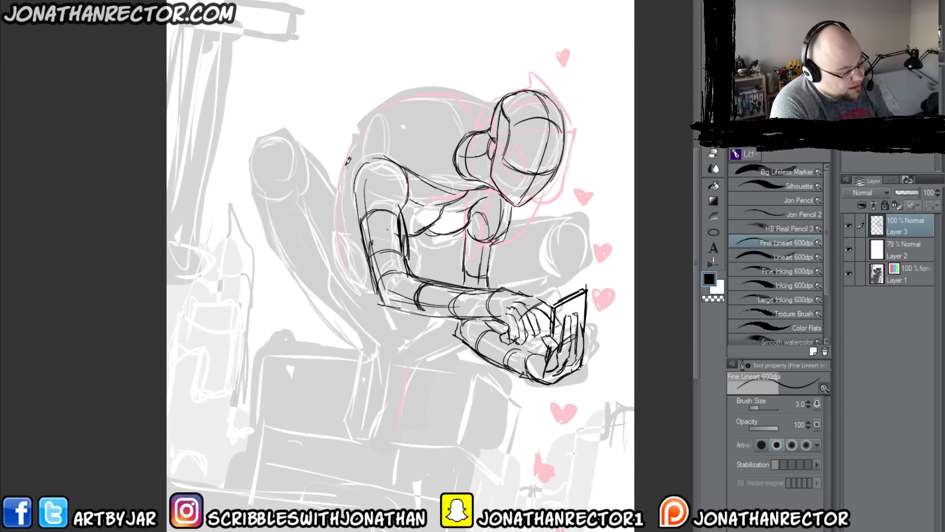
pyautogui.moveTo(392, 112)
pyautogui.mouseDown()
pyautogui.moveTo(366, 114)
pyautogui.moveTo(392, 116)
pyautogui.mouseUp()
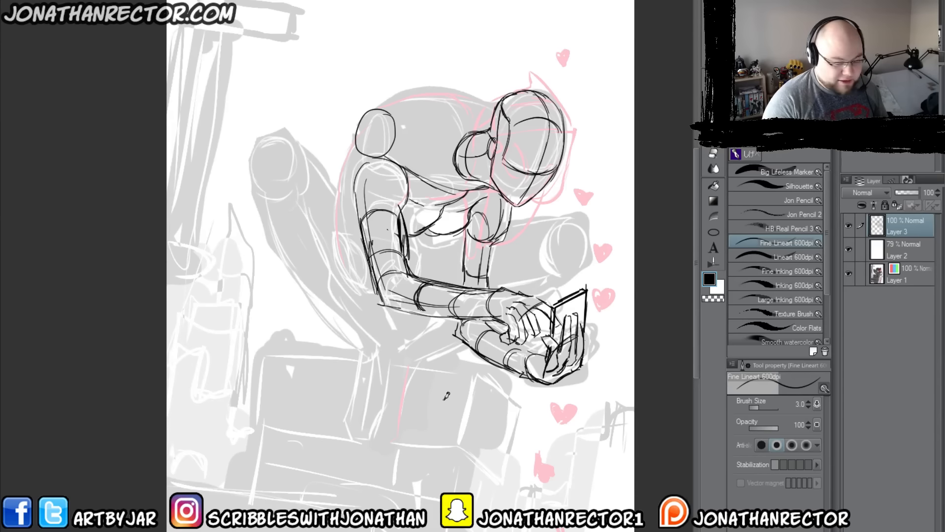
pyautogui.hotkey('ctrl', 'z')
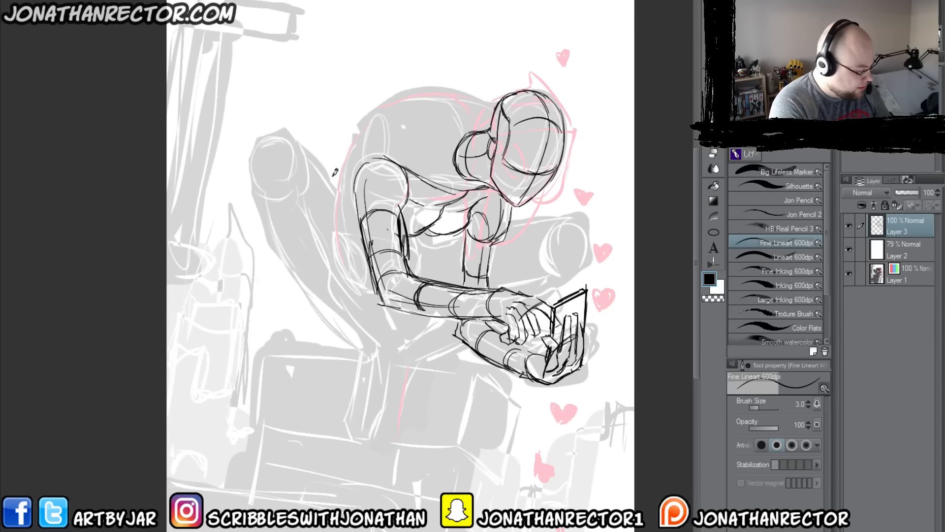
pyautogui.moveTo(321, 167)
pyautogui.mouseDown()
pyautogui.moveTo(363, 239)
pyautogui.moveTo(287, 142)
pyautogui.mouseUp()
# Step: Draw the far thigh's upper edge under the chest and the rounded knee at its end
pyautogui.moveTo(456, 237); pyautogui.dragTo(428, 246)
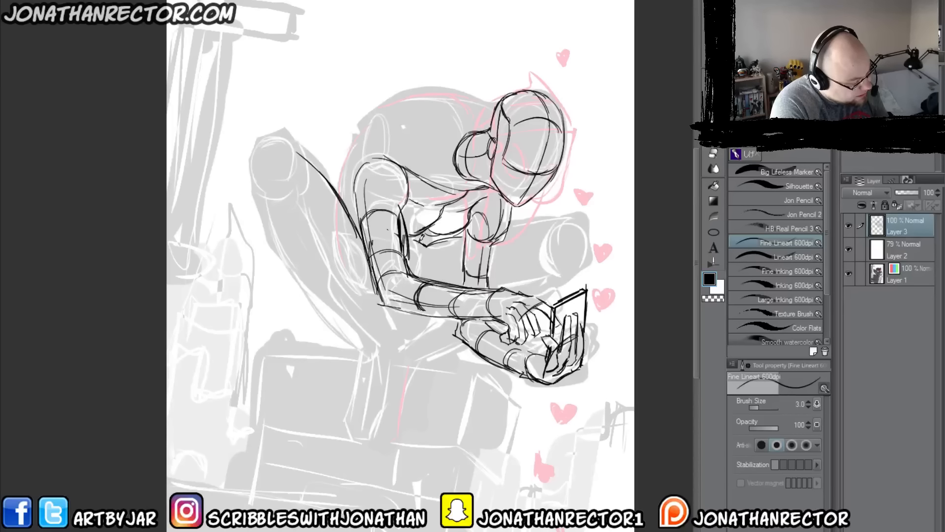
pyautogui.moveTo(424, 245)
pyautogui.mouseDown()
pyautogui.moveTo(564, 216)
pyautogui.moveTo(593, 236)
pyautogui.moveTo(590, 268)
pyautogui.moveTo(557, 268)
pyautogui.mouseUp()
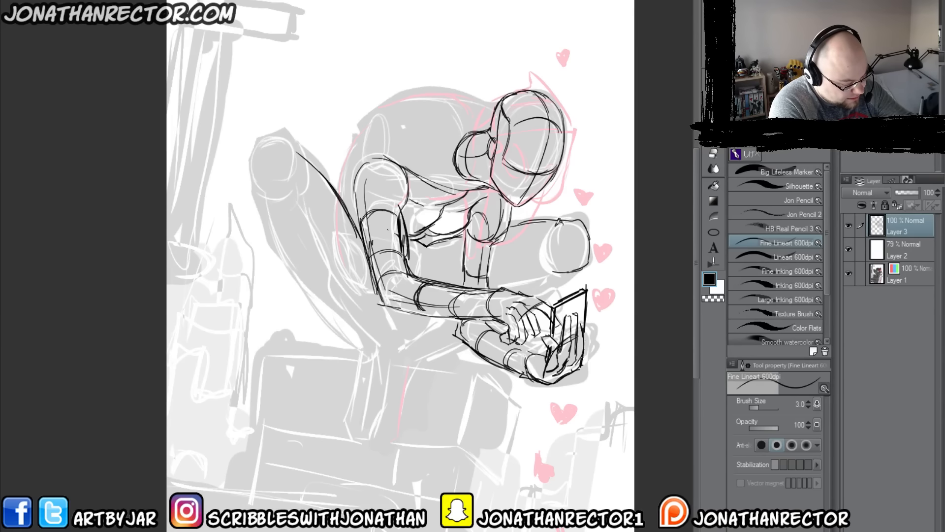
pyautogui.moveTo(561, 219); pyautogui.dragTo(546, 271)
pyautogui.moveTo(550, 236); pyautogui.dragTo(542, 270)
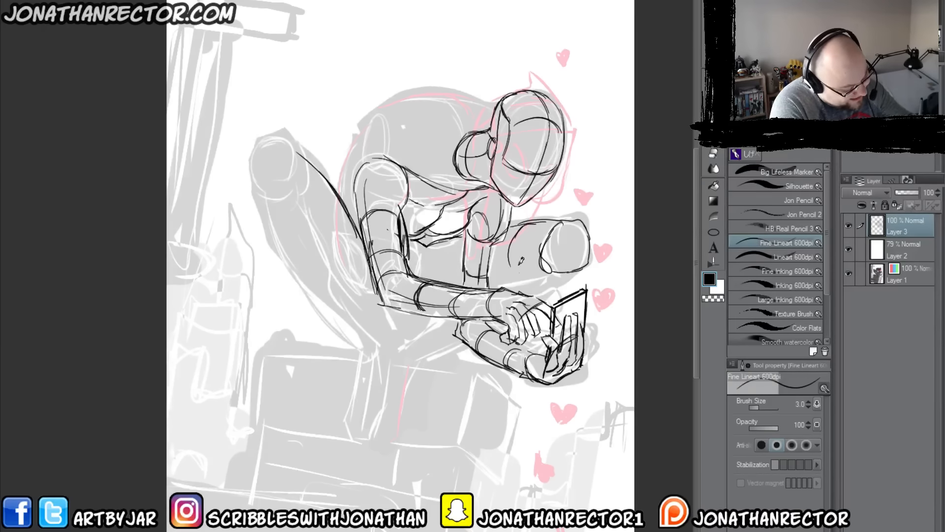
# Step: Complete the far thigh's lower edge and add curved cross-contours along the thigh
pyautogui.moveTo(463, 239); pyautogui.dragTo(453, 284)
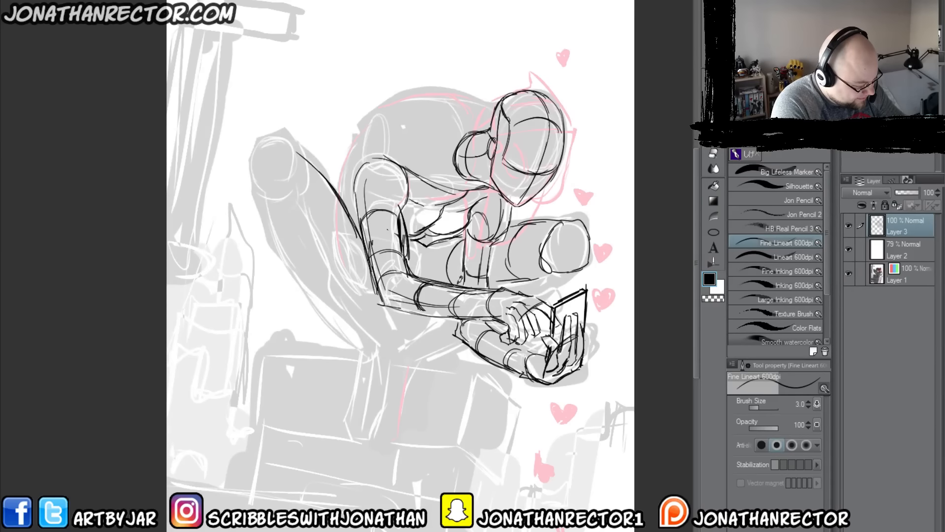
pyautogui.moveTo(432, 243); pyautogui.dragTo(424, 278)
pyautogui.moveTo(542, 261); pyautogui.dragTo(503, 269)
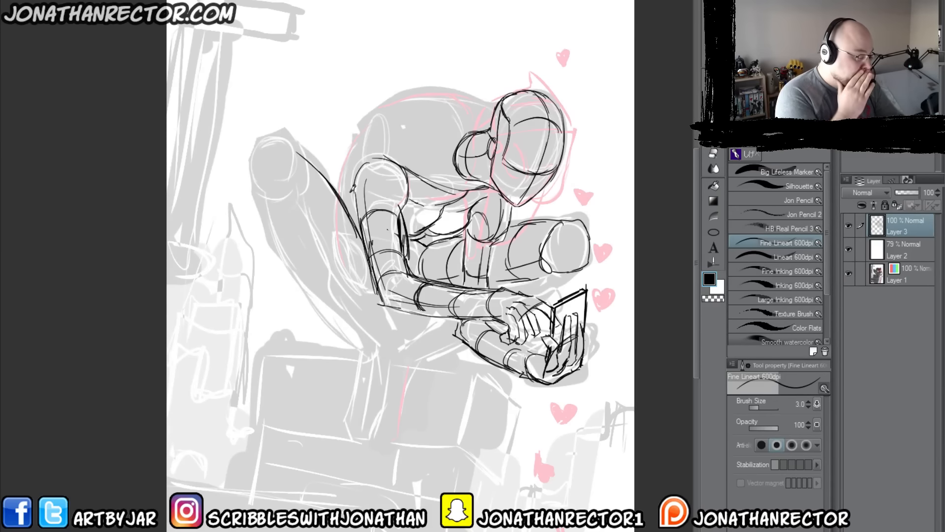
# Step: Draw the arched back line from behind the near shoulder up to the head
pyautogui.moveTo(345, 207)
pyautogui.mouseDown()
pyautogui.moveTo(365, 127)
pyautogui.moveTo(404, 108)
pyautogui.moveTo(495, 105)
pyautogui.mouseUp()
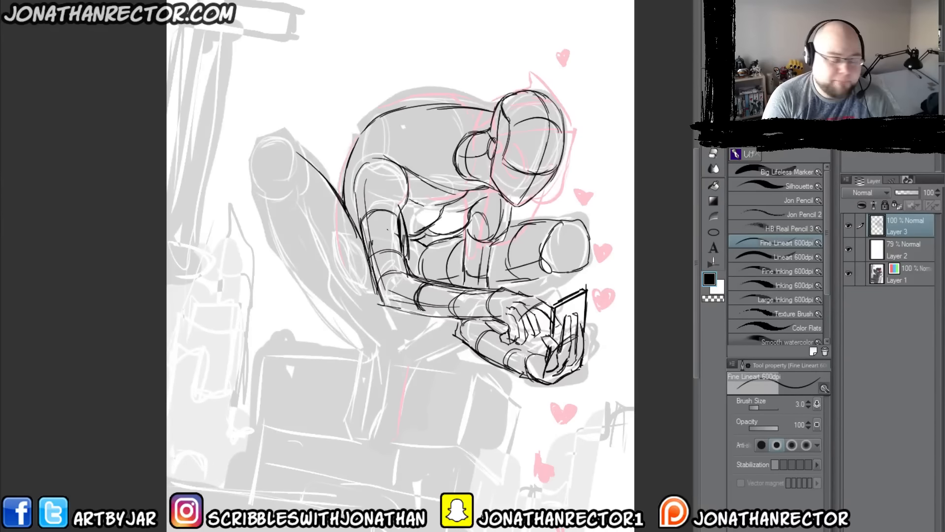
pyautogui.moveTo(344, 172)
pyautogui.mouseDown()
pyautogui.moveTo(348, 155)
pyautogui.moveTo(433, 109)
pyautogui.moveTo(489, 114)
pyautogui.moveTo(376, 133)
pyautogui.mouseUp()
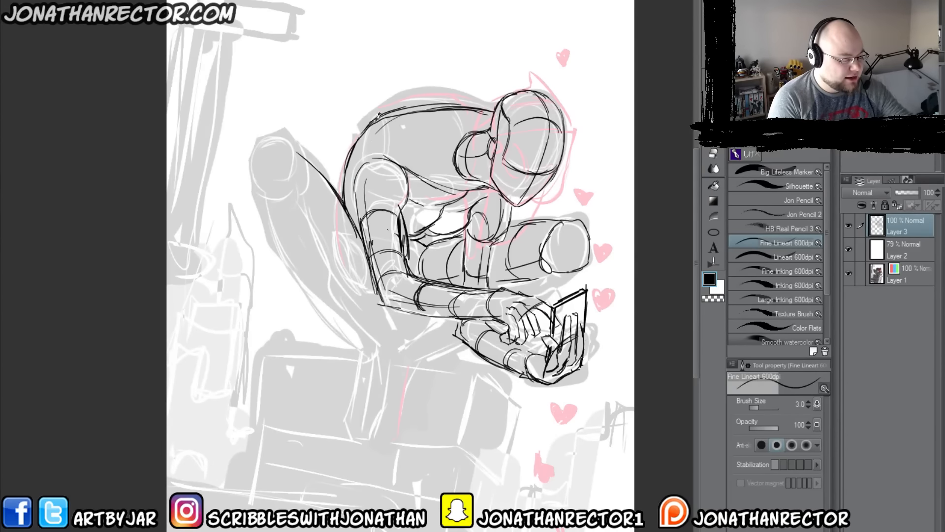
# Step: Erase the upper part of the back line and redraw it as a rounder arch into the neck with brush size 4
pyautogui.press('e')
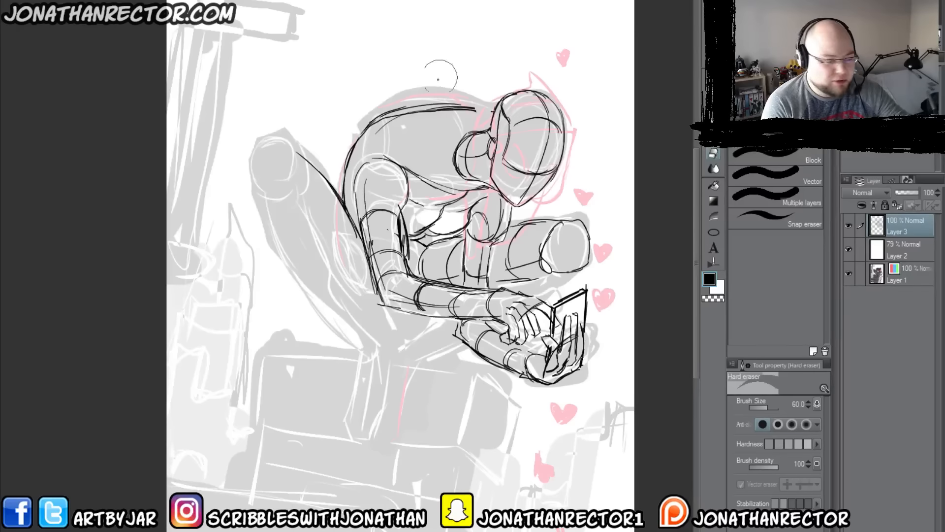
pyautogui.moveTo(470, 108); pyautogui.dragTo(404, 105)
pyautogui.press('p')
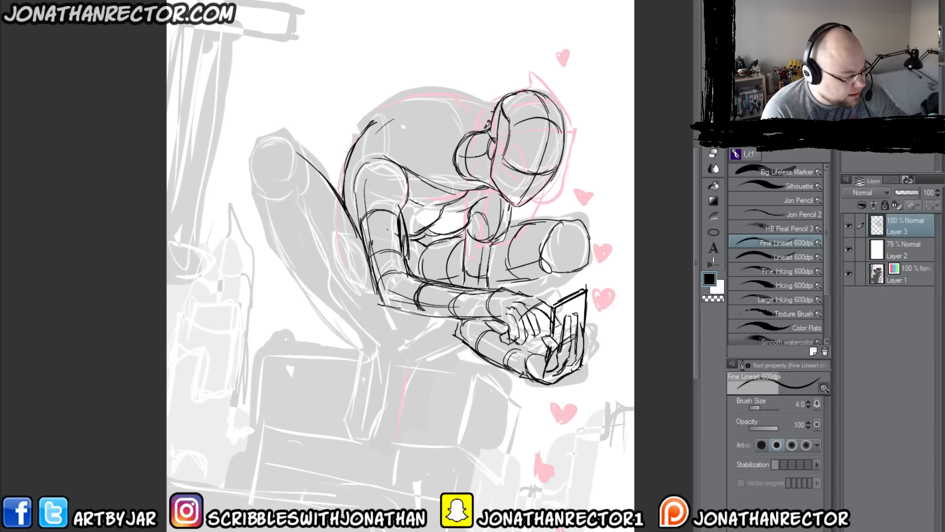
pyautogui.moveTo(484, 126)
pyautogui.mouseDown()
pyautogui.moveTo(435, 114)
pyautogui.moveTo(377, 122)
pyautogui.moveTo(353, 150)
pyautogui.moveTo(479, 120)
pyautogui.moveTo(401, 105)
pyautogui.mouseUp()
pyautogui.moveTo(360, 144)
pyautogui.mouseDown()
pyautogui.moveTo(471, 106)
pyautogui.moveTo(487, 124)
pyautogui.mouseUp()
pyautogui.moveTo(488, 120)
pyautogui.mouseDown()
pyautogui.moveTo(386, 110)
pyautogui.moveTo(427, 100)
pyautogui.moveTo(410, 98)
pyautogui.mouseUp()
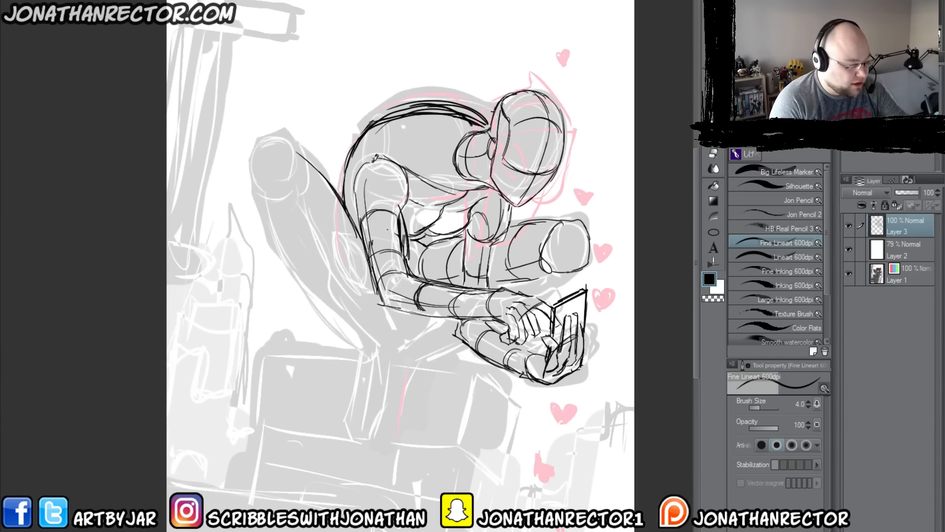
# Step: Refine the near arm's outer edge and strengthen the chest's lower contours with brush size 2.5
pyautogui.press('[')
pyautogui.press('[')
pyautogui.moveTo(362, 166)
pyautogui.mouseDown()
pyautogui.moveTo(361, 217)
pyautogui.moveTo(405, 199)
pyautogui.moveTo(378, 298)
pyautogui.mouseUp()
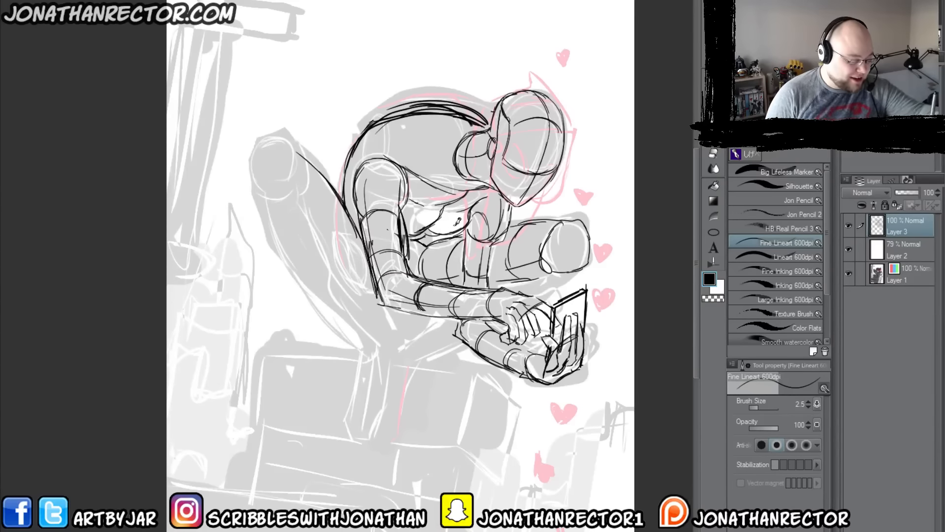
pyautogui.moveTo(463, 217)
pyautogui.mouseDown()
pyautogui.moveTo(445, 230)
pyautogui.moveTo(409, 232)
pyautogui.moveTo(441, 211)
pyautogui.moveTo(410, 236)
pyautogui.mouseUp()
pyautogui.moveTo(423, 233)
pyautogui.mouseDown()
pyautogui.moveTo(442, 209)
pyautogui.moveTo(460, 229)
pyautogui.moveTo(408, 239)
pyautogui.mouseUp()
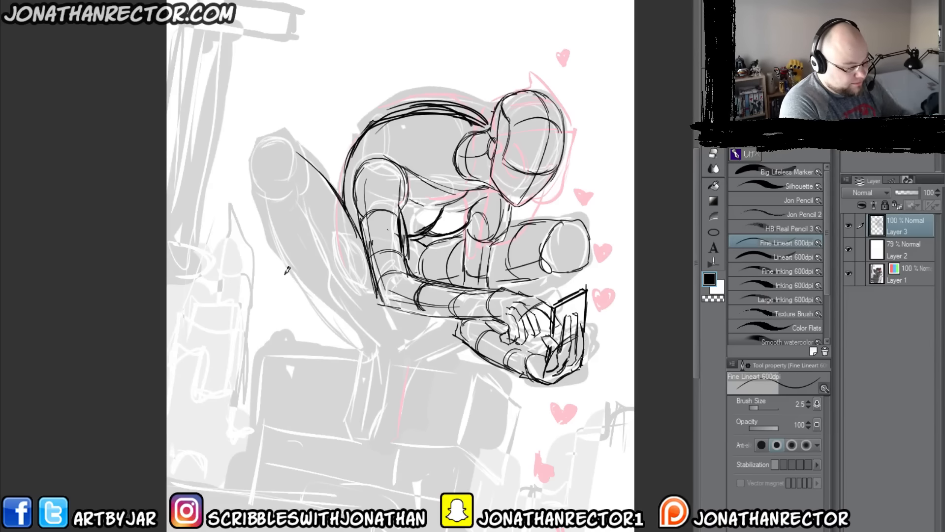
pyautogui.moveTo(297, 152)
pyautogui.mouseDown()
pyautogui.moveTo(304, 183)
pyautogui.moveTo(295, 169)
pyautogui.moveTo(262, 189)
pyautogui.mouseUp()
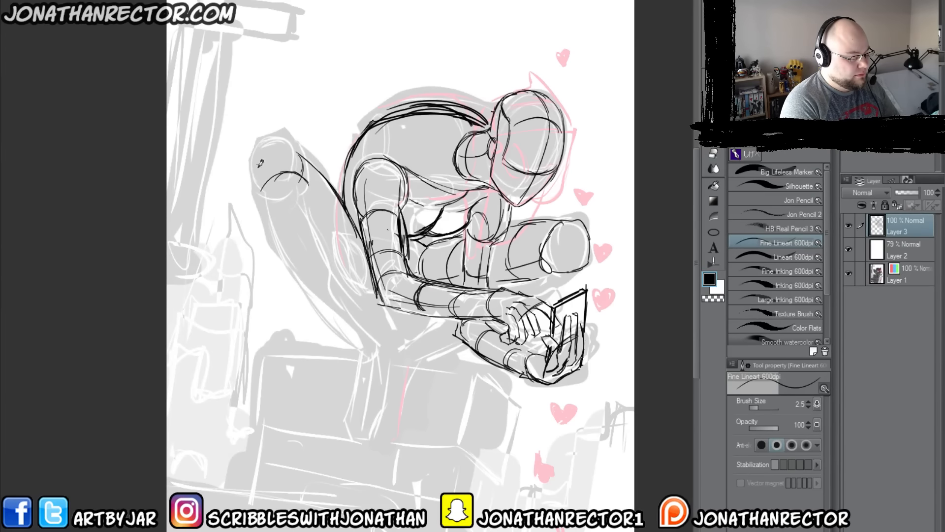
pyautogui.press('e')
pyautogui.moveTo(299, 156)
pyautogui.mouseDown()
pyautogui.moveTo(302, 176)
pyautogui.moveTo(272, 199)
pyautogui.mouseUp()
# Step: Draw the shoulder-blade curve and a contour line across the upper back with brush size 4
pyautogui.press('p')
pyautogui.press(']')
pyautogui.press(']')
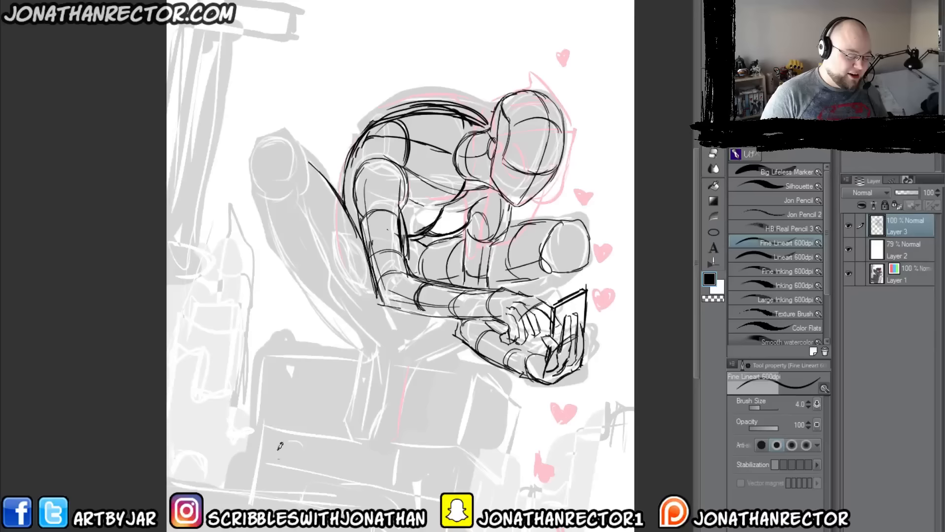
# Step: Draw the far leg's folded calf beneath the knee and its lower end below the near forearm
pyautogui.moveTo(562, 278)
pyautogui.mouseDown()
pyautogui.moveTo(529, 275)
pyautogui.moveTo(565, 272)
pyautogui.moveTo(534, 297)
pyautogui.mouseUp()
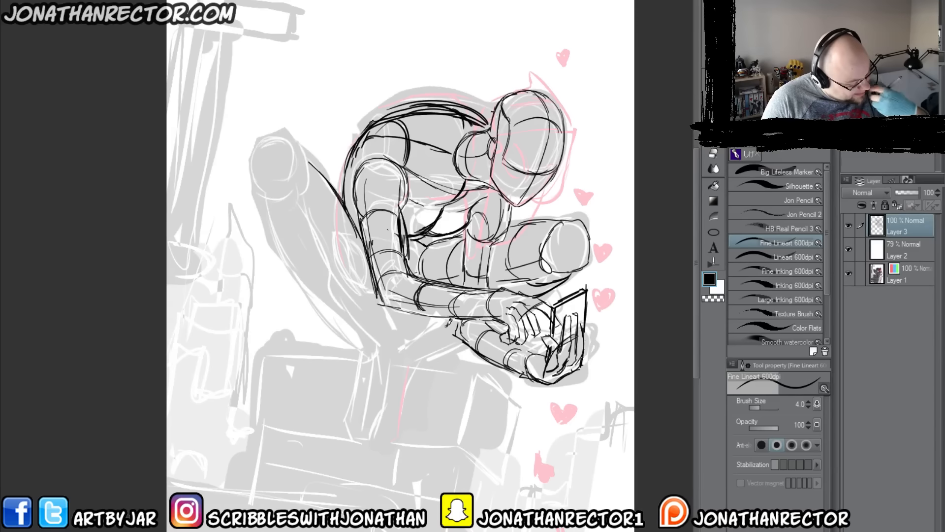
pyautogui.moveTo(461, 338)
pyautogui.mouseDown()
pyautogui.moveTo(405, 336)
pyautogui.moveTo(433, 312)
pyautogui.moveTo(326, 164)
pyautogui.moveTo(394, 316)
pyautogui.moveTo(436, 333)
pyautogui.moveTo(451, 322)
pyautogui.moveTo(437, 315)
pyautogui.moveTo(410, 337)
pyautogui.moveTo(374, 313)
pyautogui.moveTo(376, 327)
pyautogui.moveTo(389, 334)
pyautogui.moveTo(274, 195)
pyautogui.moveTo(284, 183)
pyautogui.moveTo(266, 199)
pyautogui.moveTo(270, 228)
pyautogui.moveTo(339, 317)
pyautogui.mouseUp()
# Step: Draw the near lower leg's outer edge in overlapping strokes from below the raised knee to the ankle
pyautogui.moveTo(280, 256); pyautogui.dragTo(367, 347)
pyautogui.moveTo(325, 311); pyautogui.dragTo(357, 343)
pyautogui.moveTo(309, 292); pyautogui.dragTo(358, 343)
pyautogui.moveTo(273, 239)
pyautogui.mouseDown()
pyautogui.moveTo(297, 183)
pyautogui.moveTo(388, 332)
pyautogui.moveTo(275, 189)
pyautogui.moveTo(343, 332)
pyautogui.mouseUp()
pyautogui.moveTo(268, 195); pyautogui.dragTo(322, 313)
# Step: Draw the near lower leg's inner edge down to the ankle and add contour lines over the shin
pyautogui.moveTo(297, 209)
pyautogui.mouseDown()
pyautogui.moveTo(327, 237)
pyautogui.moveTo(284, 228)
pyautogui.moveTo(278, 258)
pyautogui.mouseUp()
pyautogui.moveTo(347, 259)
pyautogui.mouseDown()
pyautogui.moveTo(301, 290)
pyautogui.moveTo(369, 321)
pyautogui.moveTo(384, 343)
pyautogui.mouseUp()
pyautogui.moveTo(286, 196); pyautogui.dragTo(345, 319)
pyautogui.moveTo(283, 219); pyautogui.dragTo(301, 256)
pyautogui.moveTo(303, 257); pyautogui.dragTo(353, 334)
# Step: Draw the angular outline of the near knee above the shin
pyautogui.moveTo(273, 198)
pyautogui.mouseDown()
pyautogui.moveTo(267, 152)
pyautogui.moveTo(286, 150)
pyautogui.moveTo(265, 170)
pyautogui.mouseUp()
pyautogui.moveTo(266, 165)
pyautogui.mouseDown()
pyautogui.moveTo(281, 147)
pyautogui.moveTo(301, 150)
pyautogui.mouseUp()
pyautogui.moveTo(301, 151); pyautogui.dragTo(316, 184)
# Step: Reinforce the near thigh's upper edge and draw its folded underside between the calf and the arm
pyautogui.moveTo(309, 155); pyautogui.dragTo(361, 231)
pyautogui.moveTo(334, 192); pyautogui.dragTo(341, 233)
pyautogui.moveTo(329, 176); pyautogui.dragTo(346, 265)
pyautogui.moveTo(349, 217)
pyautogui.mouseDown()
pyautogui.moveTo(370, 290)
pyautogui.moveTo(386, 303)
pyautogui.moveTo(467, 320)
pyautogui.mouseUp()
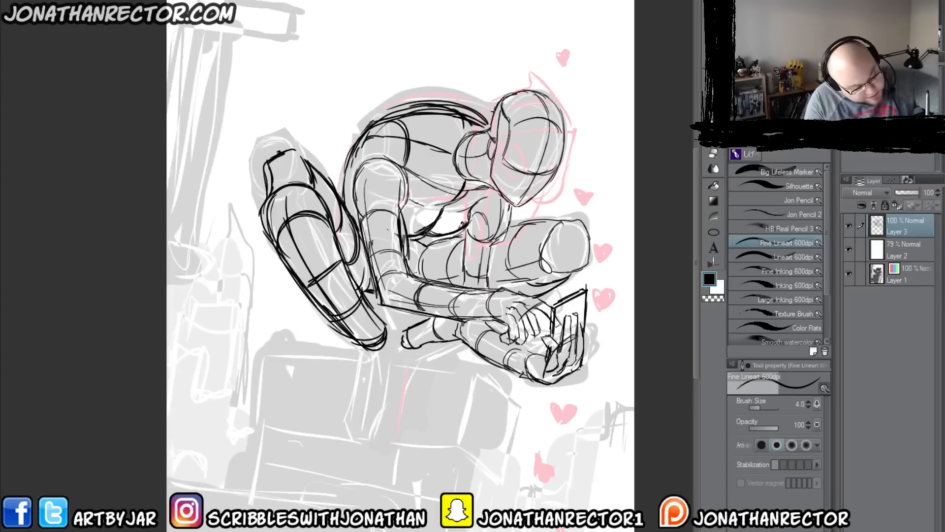
# Step: Darken the edge of the open gap between the underside of the chest and the far thigh
pyautogui.moveTo(420, 238); pyautogui.dragTo(428, 246)
pyautogui.moveTo(427, 245)
pyautogui.mouseDown()
pyautogui.moveTo(470, 230)
pyautogui.moveTo(426, 244)
pyautogui.mouseUp()
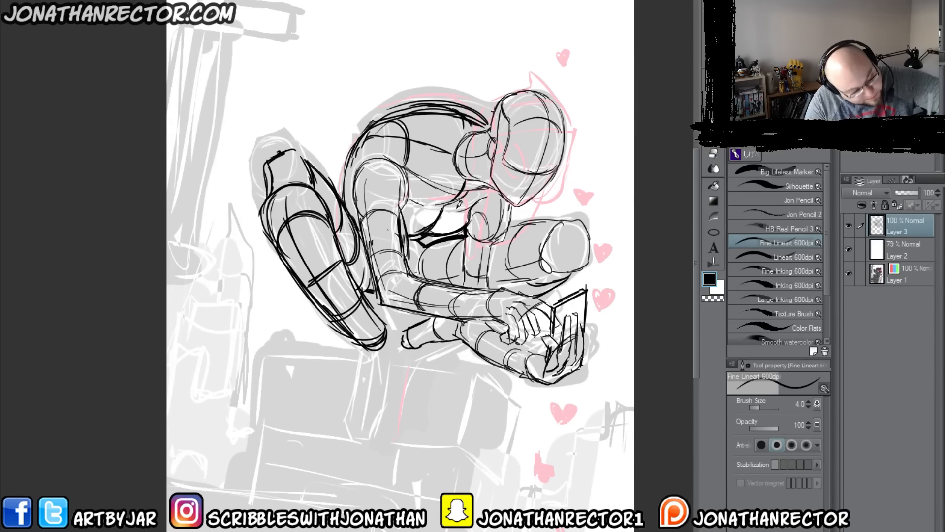
# Step: Toggle the visibility of Layer 3 repeatedly to compare the construction lines with the rough sketch beneath
pyautogui.click(849, 226)
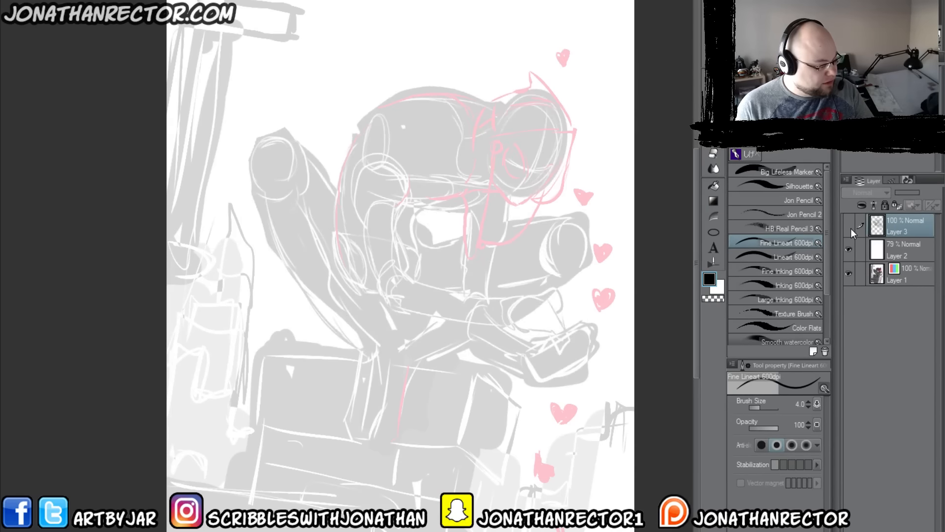
pyautogui.click(851, 228)
pyautogui.click(851, 226)
pyautogui.click(850, 226)
pyautogui.click(851, 227)
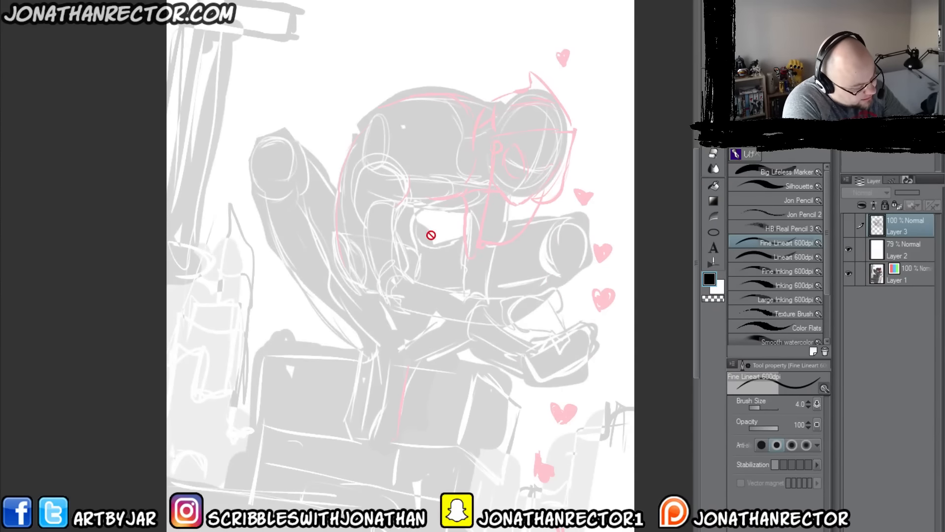
pyautogui.click(849, 226)
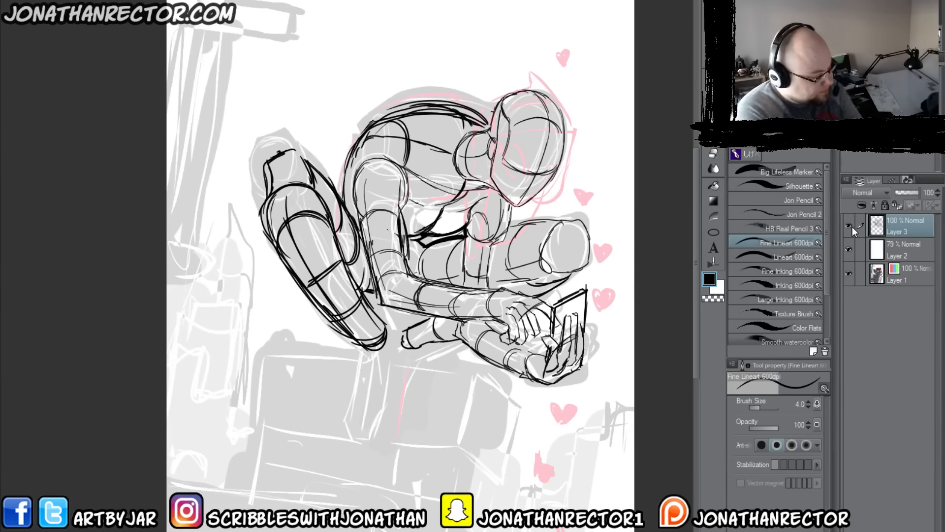
pyautogui.click(850, 225)
pyautogui.click(850, 222)
pyautogui.click(850, 221)
pyautogui.click(851, 222)
pyautogui.click(852, 223)
pyautogui.click(852, 223)
pyautogui.click(852, 224)
pyautogui.click(853, 224)
pyautogui.click(852, 223)
pyautogui.click(852, 224)
pyautogui.click(853, 224)
pyautogui.click(854, 224)
pyautogui.click(853, 223)
pyautogui.click(853, 225)
pyautogui.click(853, 225)
pyautogui.click(854, 224)
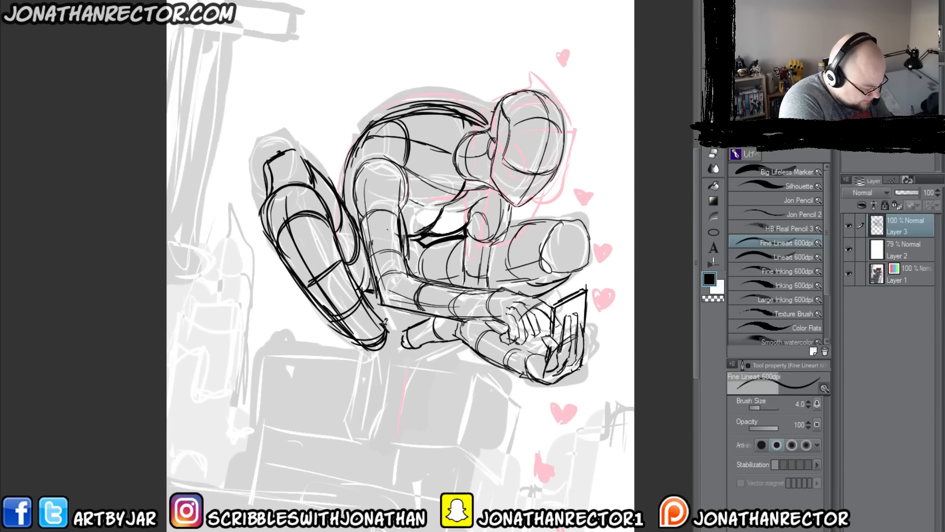
# Step: Draw both feet pointing down from the ankles to the ledge, with side edges and short flat toe lines
pyautogui.moveTo(386, 333); pyautogui.dragTo(389, 403)
pyautogui.moveTo(369, 350)
pyautogui.mouseDown()
pyautogui.moveTo(360, 394)
pyautogui.moveTo(386, 403)
pyautogui.moveTo(370, 427)
pyautogui.mouseUp()
pyautogui.moveTo(377, 428)
pyautogui.mouseDown()
pyautogui.moveTo(353, 426)
pyautogui.moveTo(372, 428)
pyautogui.mouseUp()
pyautogui.moveTo(349, 405); pyautogui.dragTo(356, 425)
pyautogui.moveTo(367, 355)
pyautogui.mouseDown()
pyautogui.moveTo(358, 400)
pyautogui.moveTo(364, 388)
pyautogui.mouseUp()
pyautogui.moveTo(413, 348)
pyautogui.mouseDown()
pyautogui.moveTo(407, 404)
pyautogui.moveTo(378, 427)
pyautogui.mouseUp()
pyautogui.moveTo(408, 329)
pyautogui.mouseDown()
pyautogui.moveTo(395, 328)
pyautogui.moveTo(387, 349)
pyautogui.mouseUp()
pyautogui.moveTo(446, 325)
pyautogui.mouseDown()
pyautogui.moveTo(408, 338)
pyautogui.moveTo(396, 432)
pyautogui.mouseUp()
pyautogui.moveTo(403, 387); pyautogui.dragTo(394, 425)
pyautogui.moveTo(374, 340)
pyautogui.mouseDown()
pyautogui.moveTo(362, 425)
pyautogui.moveTo(374, 429)
pyautogui.mouseUp()
pyautogui.moveTo(390, 390); pyautogui.dragTo(379, 417)
pyautogui.moveTo(394, 333); pyautogui.dragTo(385, 400)
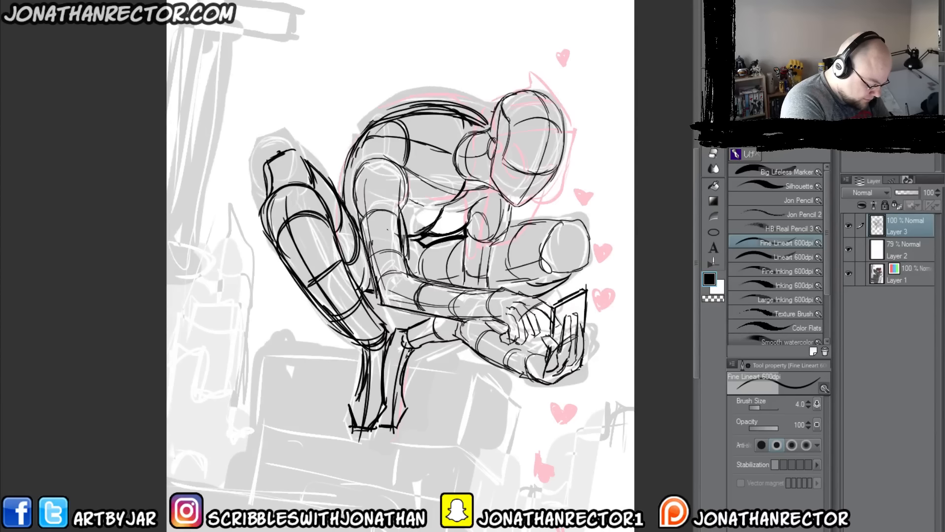
# Step: Round off the far ankle joint and add contour lines across the near foot
pyautogui.moveTo(396, 352); pyautogui.dragTo(411, 348)
pyautogui.moveTo(405, 330)
pyautogui.mouseDown()
pyautogui.moveTo(398, 353)
pyautogui.moveTo(408, 327)
pyautogui.mouseUp()
pyautogui.moveTo(388, 405)
pyautogui.mouseDown()
pyautogui.moveTo(401, 403)
pyautogui.moveTo(362, 407)
pyautogui.mouseUp()
pyautogui.moveTo(382, 370); pyautogui.dragTo(364, 372)
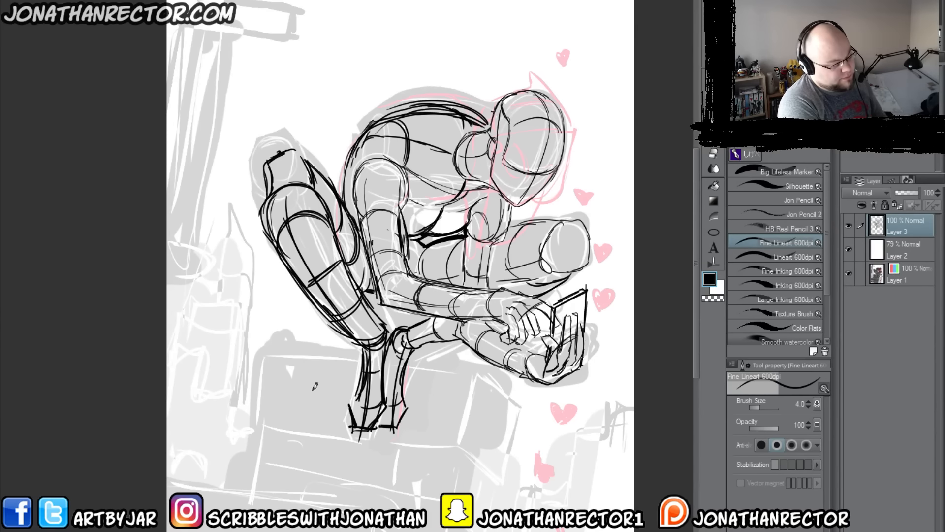
# Step: Mirror the canvas view and draw centre contour lines on the far knee at brush size 3
pyautogui.press('h')
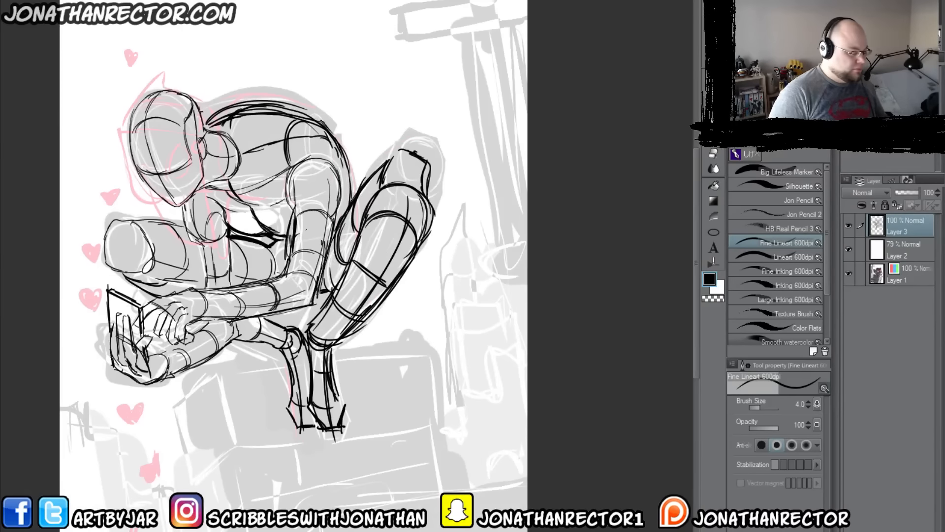
pyautogui.press('[')
pyautogui.moveTo(142, 304); pyautogui.dragTo(203, 291)
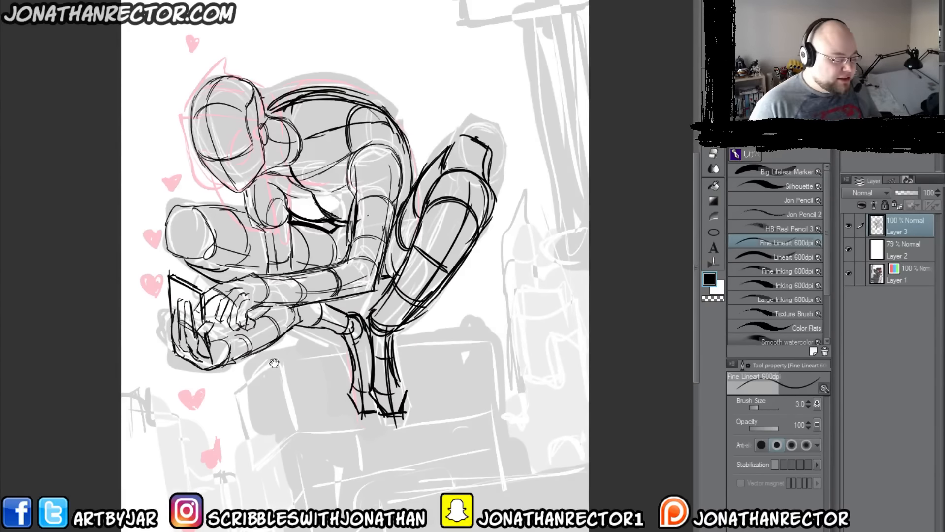
pyautogui.moveTo(277, 384); pyautogui.dragTo(382, 346)
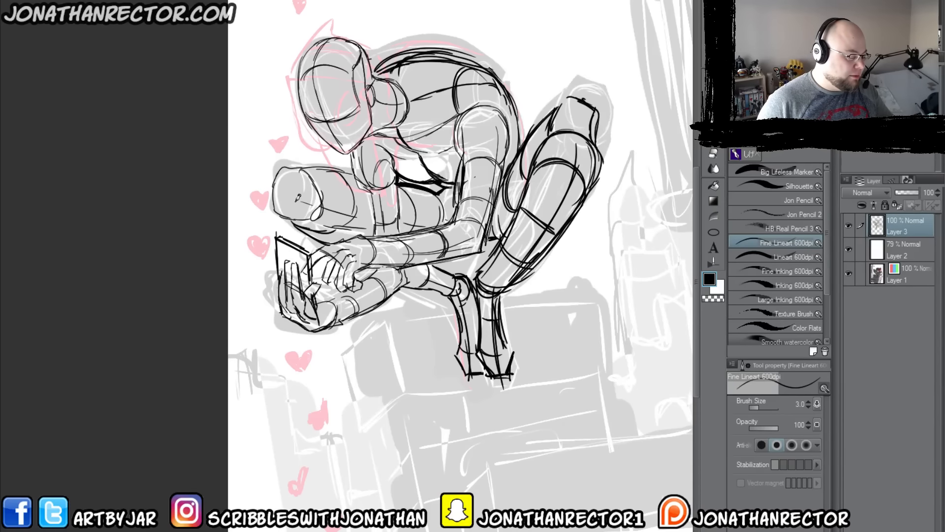
pyautogui.moveTo(294, 170)
pyautogui.mouseDown()
pyautogui.moveTo(294, 216)
pyautogui.moveTo(289, 202)
pyautogui.mouseUp()
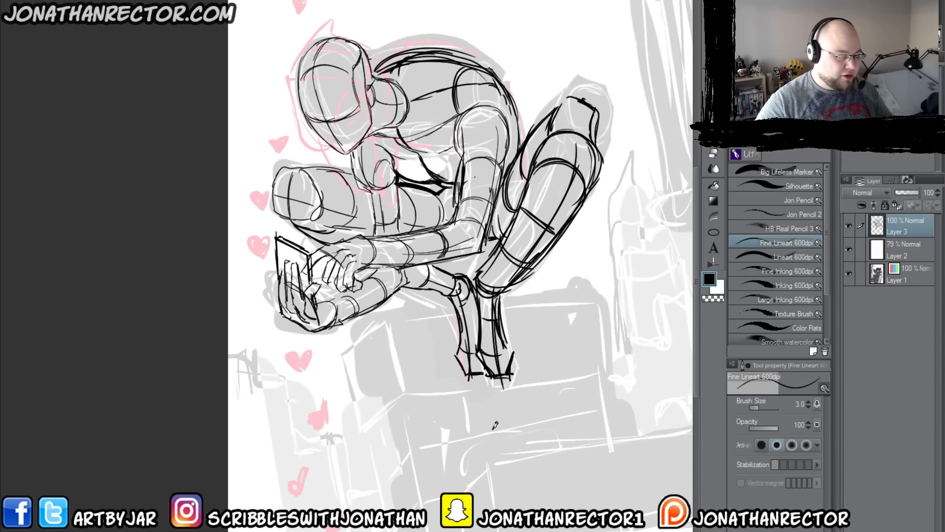
# Step: Add curved contour lines to the back of the head, the neck, the ribcage and the near shoulder
pyautogui.moveTo(369, 74); pyautogui.dragTo(358, 109)
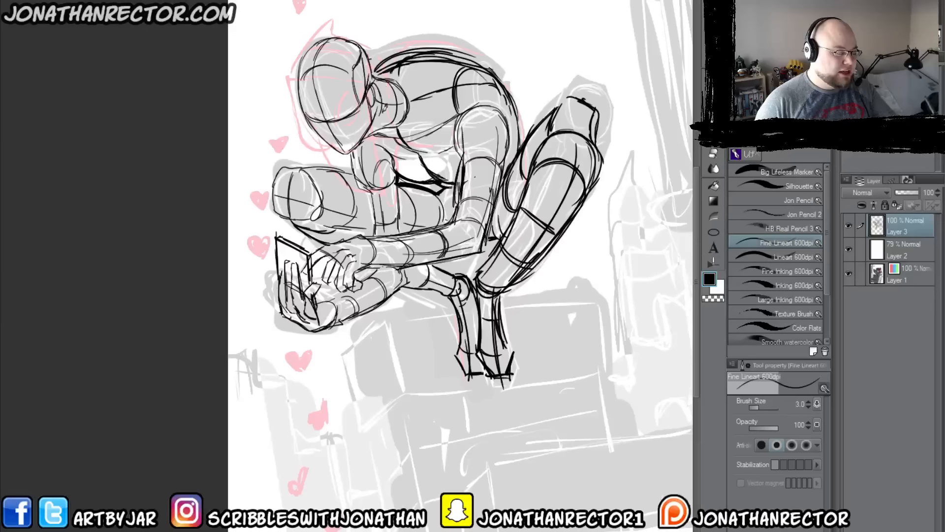
pyautogui.moveTo(394, 74); pyautogui.dragTo(393, 126)
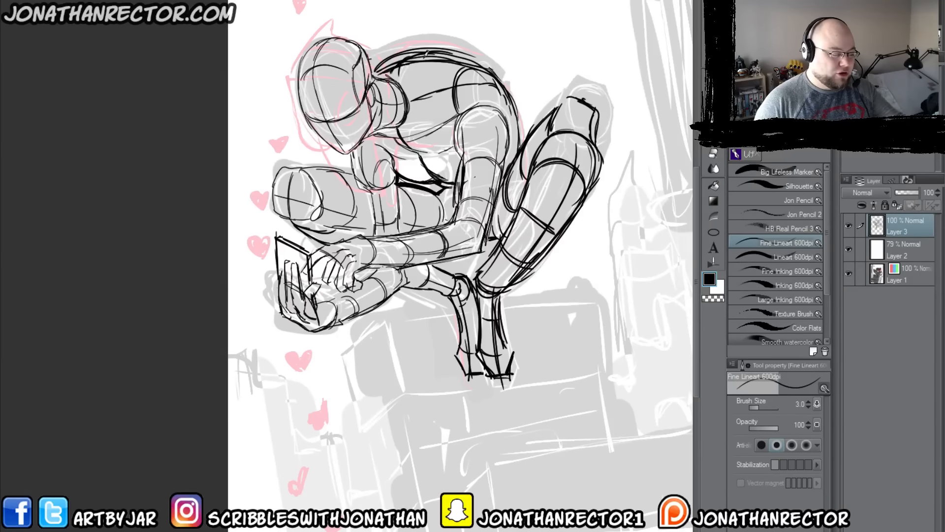
pyautogui.moveTo(433, 58)
pyautogui.mouseDown()
pyautogui.moveTo(425, 103)
pyautogui.moveTo(442, 160)
pyautogui.mouseUp()
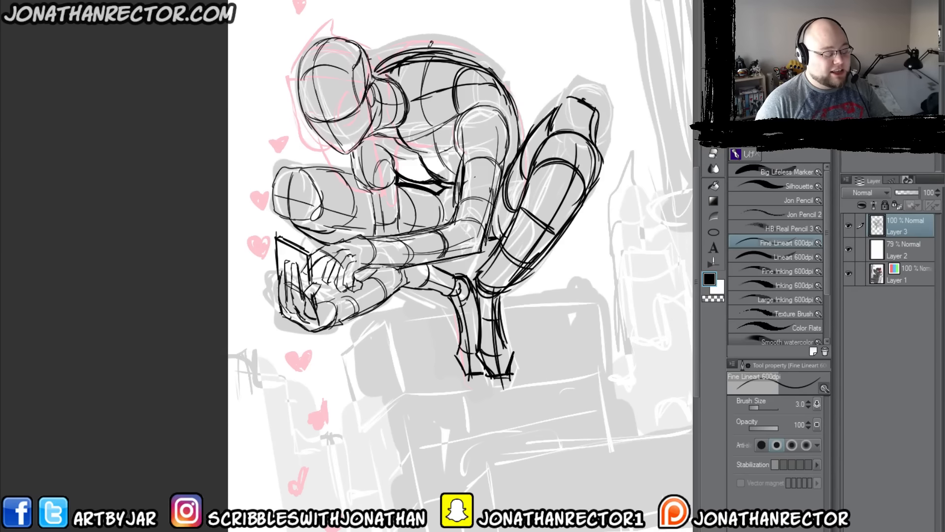
pyautogui.moveTo(512, 130)
pyautogui.mouseDown()
pyautogui.moveTo(519, 160)
pyautogui.moveTo(517, 151)
pyautogui.mouseUp()
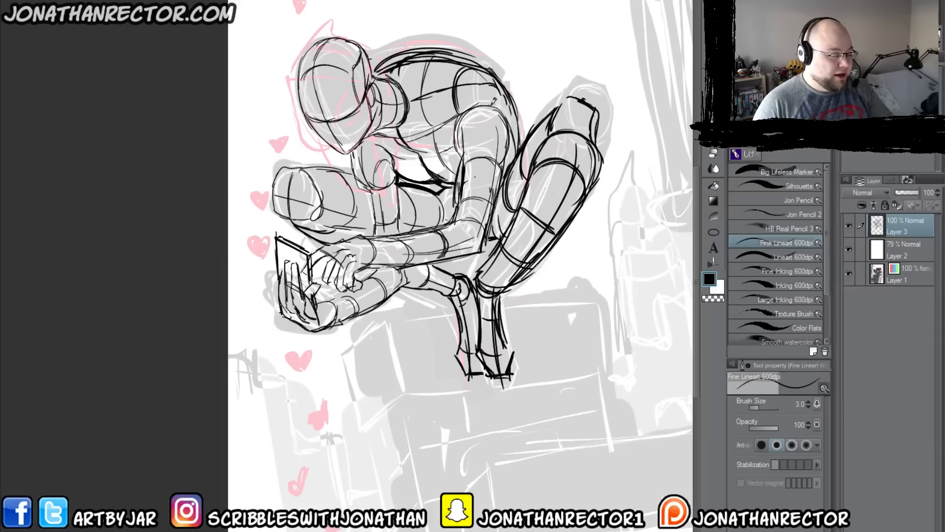
# Step: Erase the stray outer lines above the curve of the upper back with the Hard eraser
pyautogui.press('e')
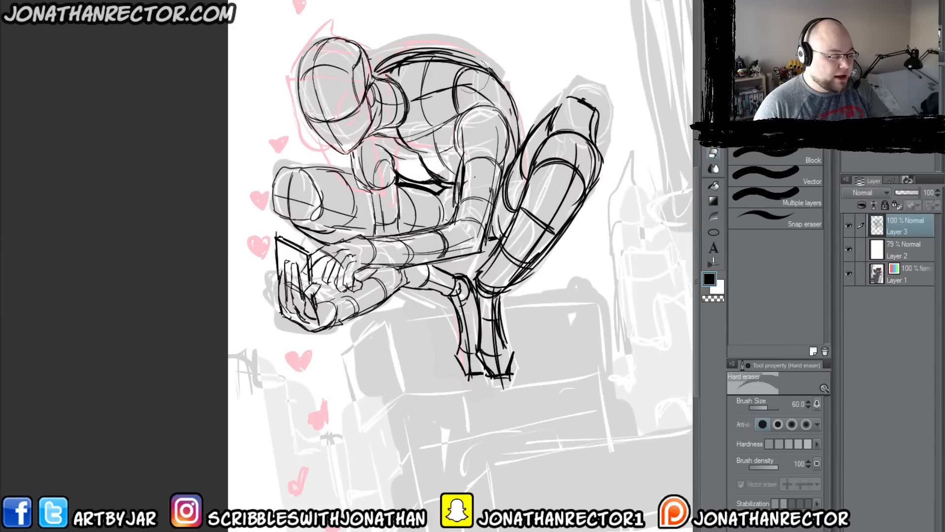
pyautogui.moveTo(486, 59); pyautogui.dragTo(394, 50)
pyautogui.moveTo(462, 47)
pyautogui.mouseDown()
pyautogui.moveTo(360, 59)
pyautogui.moveTo(503, 70)
pyautogui.mouseUp()
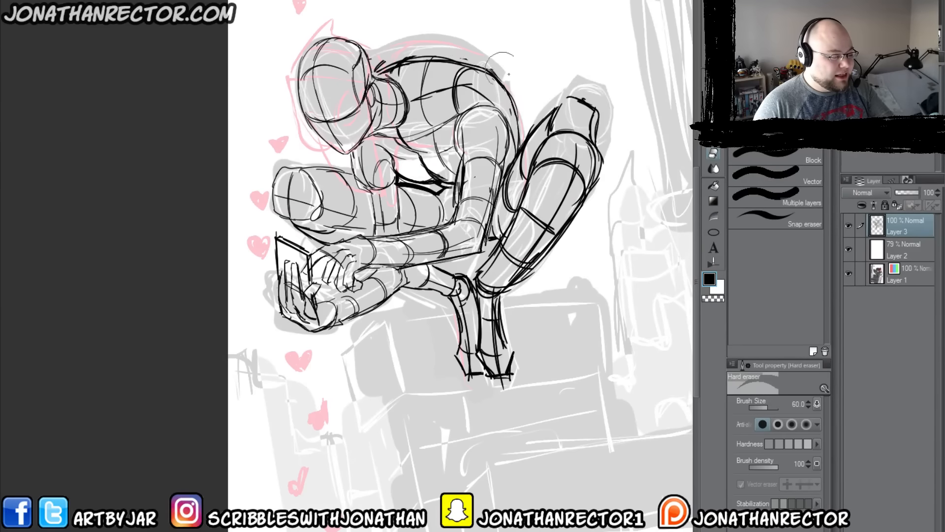
# Step: Redraw the back's curve and the near arm's outer edge down to the wrist at brush size 2.5
pyautogui.press('p')
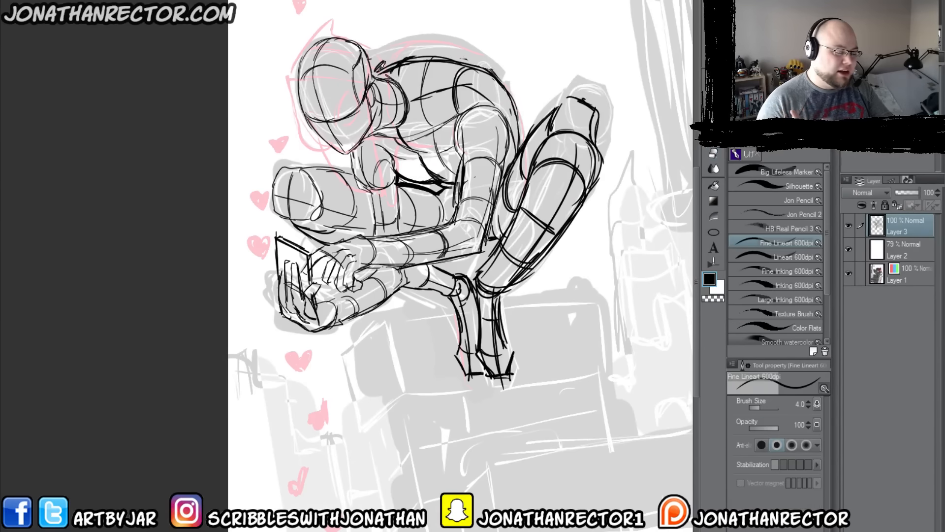
pyautogui.press('[')
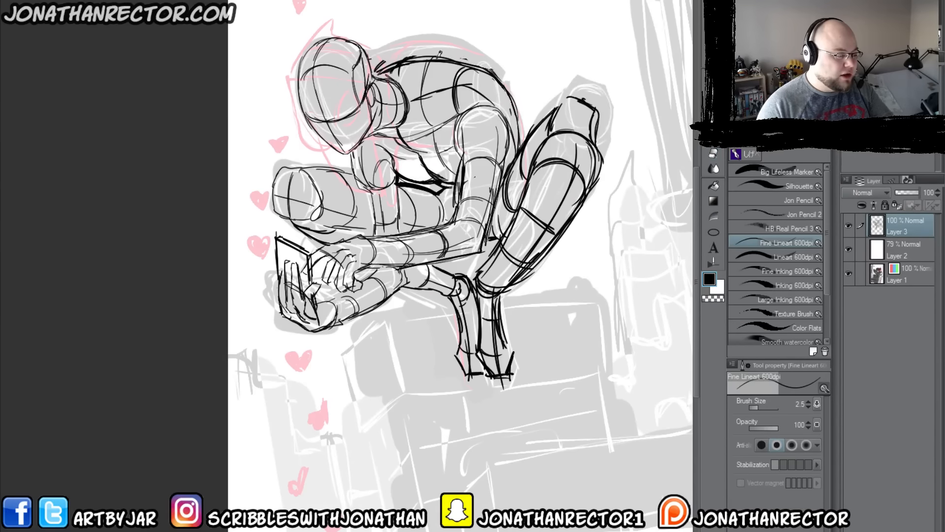
pyautogui.moveTo(418, 55)
pyautogui.mouseDown()
pyautogui.moveTo(521, 118)
pyautogui.moveTo(503, 182)
pyautogui.mouseUp()
pyautogui.moveTo(510, 142); pyautogui.dragTo(482, 251)
pyautogui.moveTo(483, 252); pyautogui.dragTo(375, 267)
pyautogui.moveTo(431, 257); pyautogui.dragTo(369, 266)
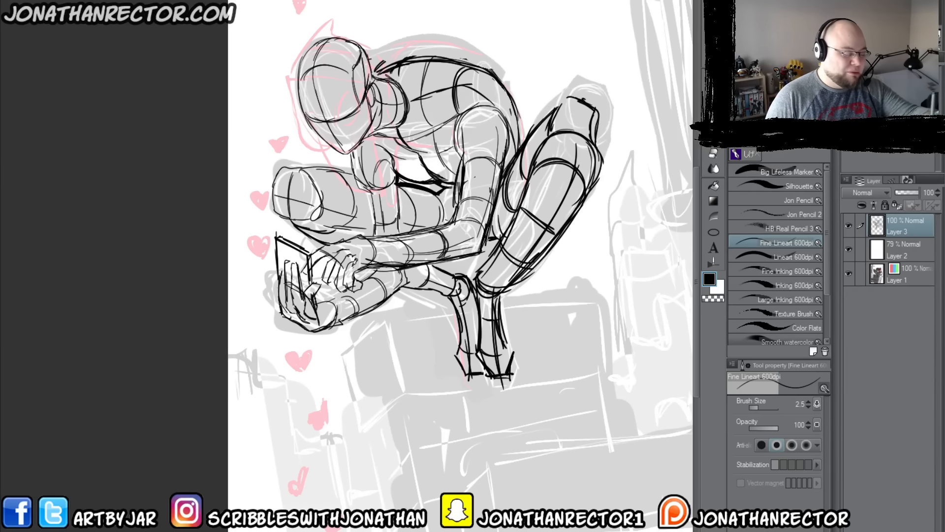
# Step: Strengthen the near forearm's upper edge and both edges of the far arm where it passes in front of the thigh
pyautogui.moveTo(341, 238); pyautogui.dragTo(443, 222)
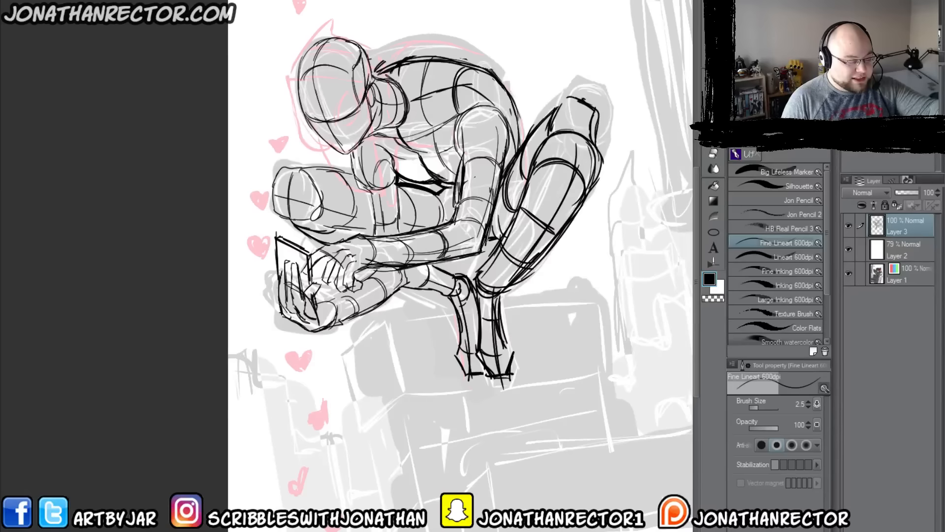
pyautogui.moveTo(371, 194); pyautogui.dragTo(375, 233)
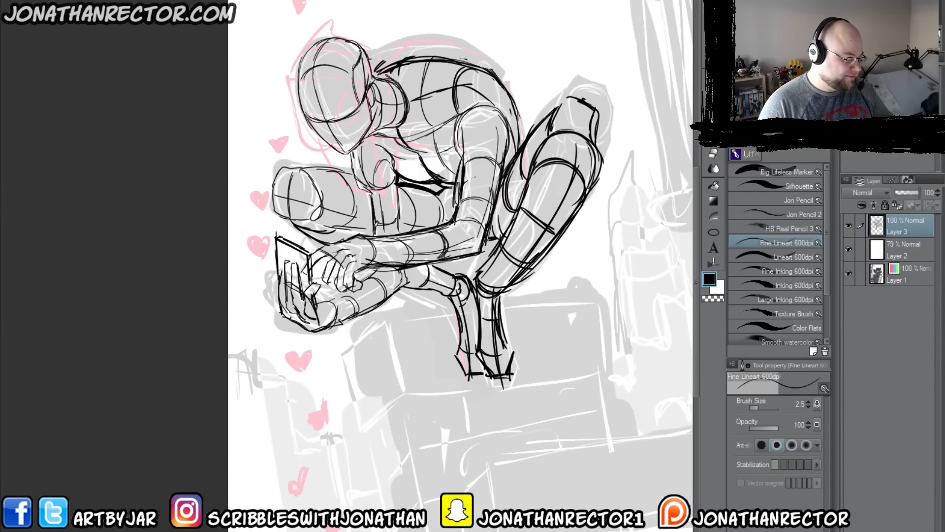
pyautogui.moveTo(351, 153)
pyautogui.mouseDown()
pyautogui.moveTo(354, 183)
pyautogui.moveTo(399, 224)
pyautogui.mouseUp()
pyautogui.moveTo(396, 182); pyautogui.dragTo(400, 232)
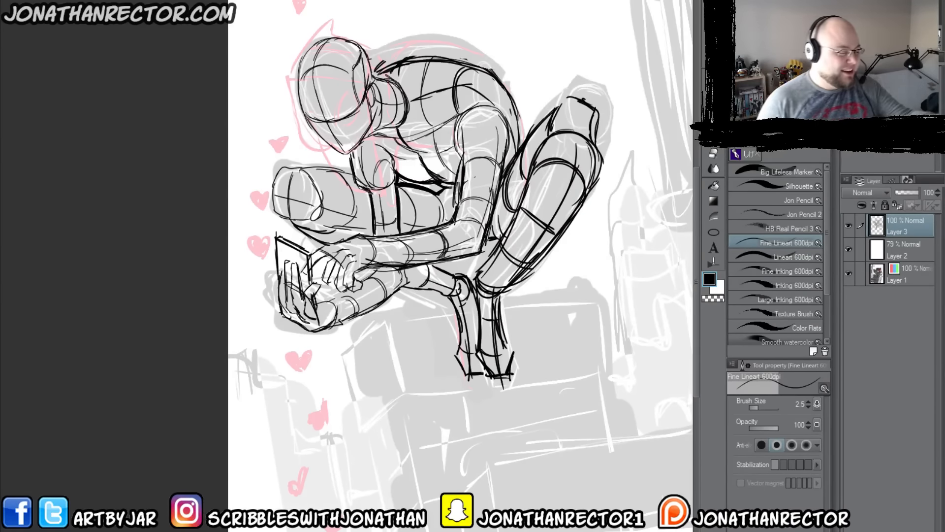
# Step: Restore the unmirrored canvas view and add a new layer above Layer 3 with a red layer colour
pyautogui.press('h')
pyautogui.moveTo(197, 409); pyautogui.dragTo(326, 398)
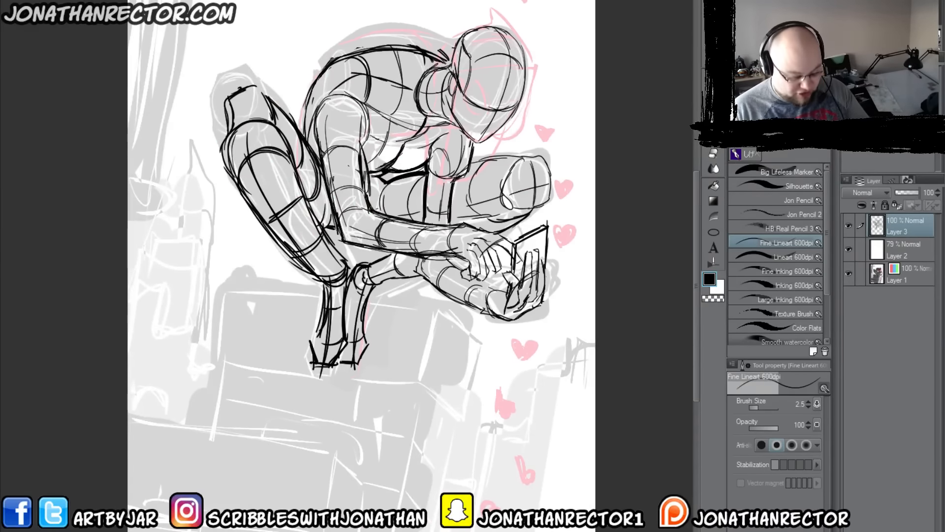
pyautogui.hotkey('ctrl', 'shift', 'n')
pyautogui.click(900, 93)
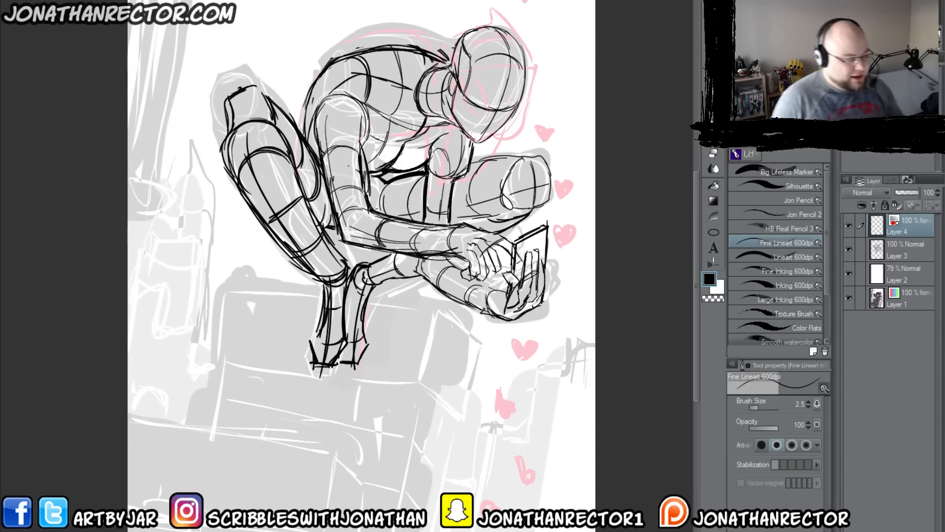
pyautogui.moveTo(450, 347); pyautogui.dragTo(482, 362)
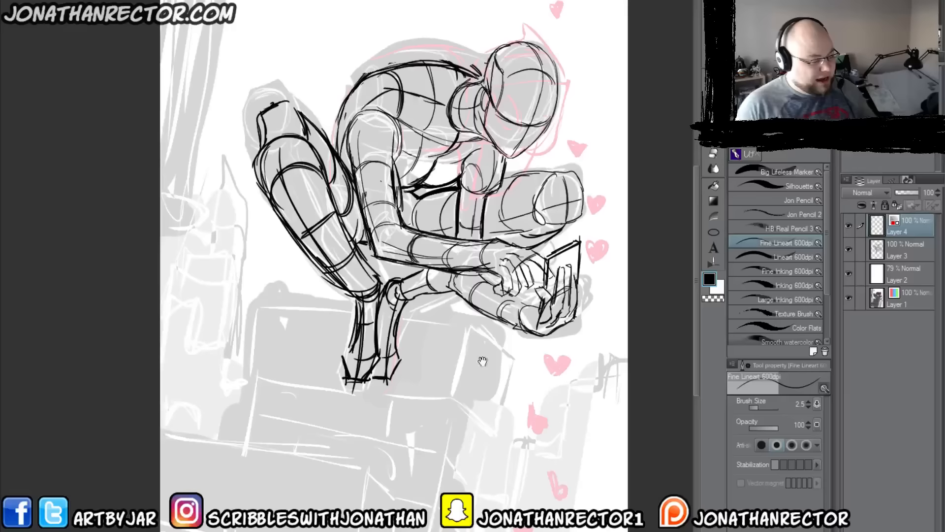
# Step: Draw the pointed hood around the head in red, including its opening edge, lower folds and peaked top
pyautogui.moveTo(571, 79); pyautogui.dragTo(485, 91)
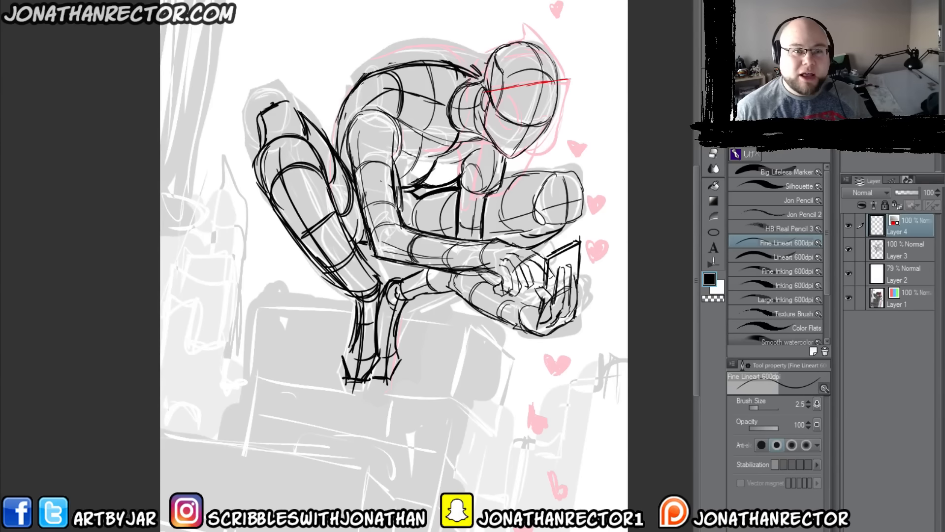
pyautogui.moveTo(485, 89)
pyautogui.mouseDown()
pyautogui.moveTo(466, 97)
pyautogui.moveTo(464, 135)
pyautogui.moveTo(450, 147)
pyautogui.moveTo(485, 87)
pyautogui.moveTo(571, 74)
pyautogui.moveTo(561, 112)
pyautogui.mouseUp()
pyautogui.moveTo(571, 76)
pyautogui.mouseDown()
pyautogui.moveTo(555, 149)
pyautogui.moveTo(512, 166)
pyautogui.moveTo(490, 148)
pyautogui.moveTo(512, 167)
pyautogui.moveTo(478, 144)
pyautogui.moveTo(447, 154)
pyautogui.mouseUp()
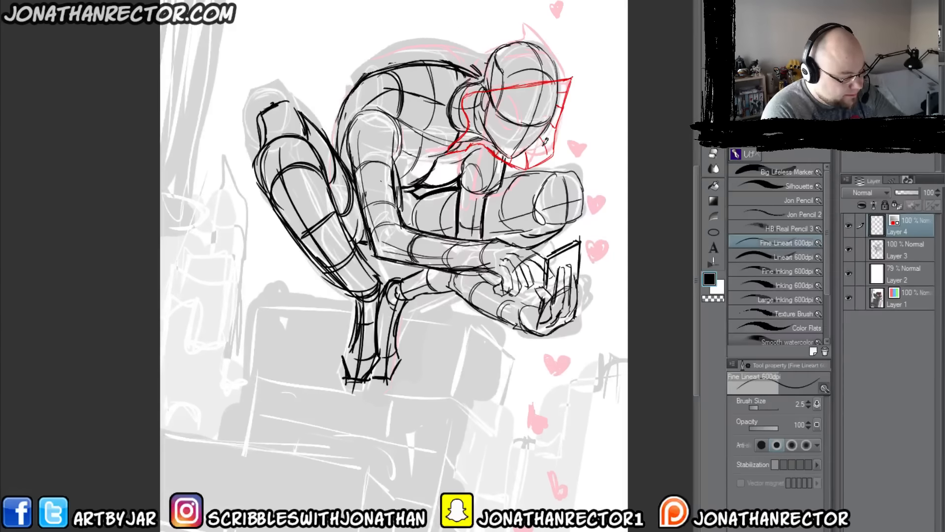
pyautogui.moveTo(524, 155)
pyautogui.mouseDown()
pyautogui.moveTo(548, 140)
pyautogui.moveTo(567, 77)
pyautogui.mouseUp()
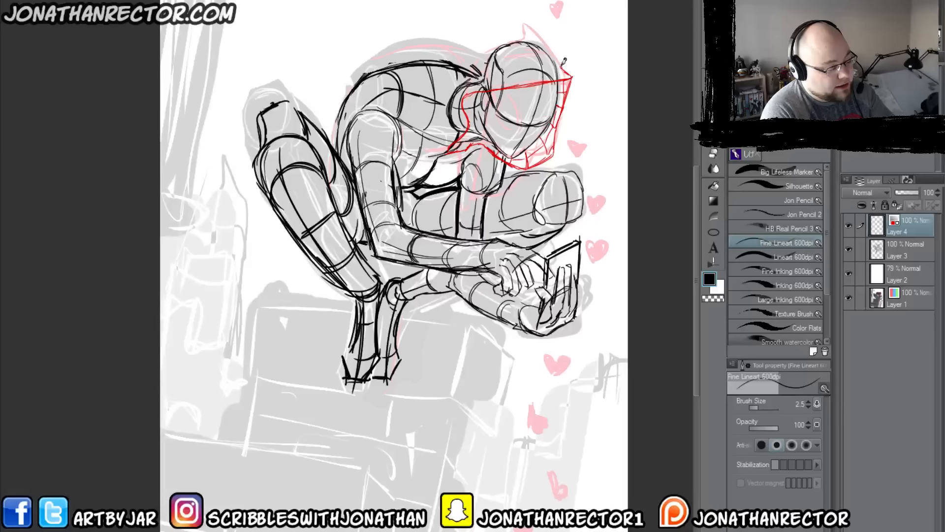
pyautogui.moveTo(564, 62)
pyautogui.mouseDown()
pyautogui.moveTo(519, 21)
pyautogui.moveTo(522, 31)
pyautogui.moveTo(494, 39)
pyautogui.moveTo(476, 73)
pyautogui.moveTo(461, 80)
pyautogui.moveTo(446, 128)
pyautogui.mouseUp()
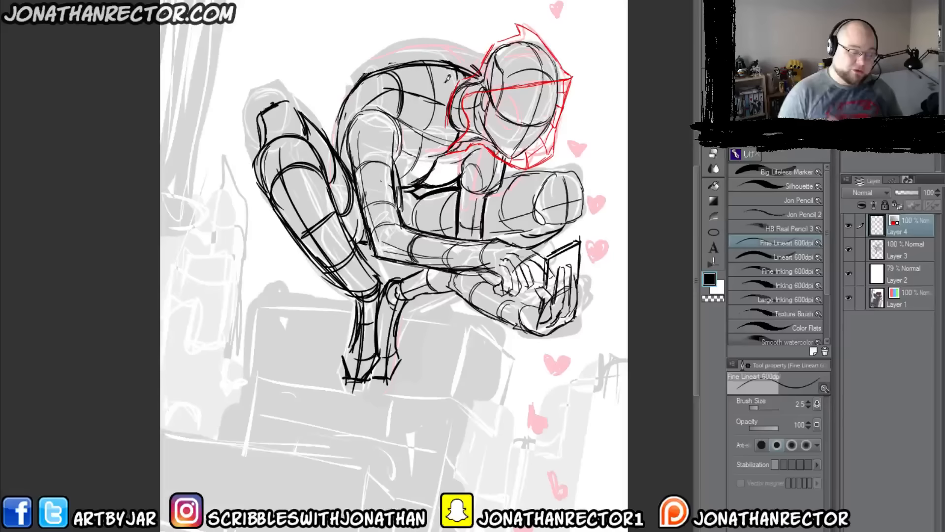
# Step: Draw the two large angular mask eyes on the face in red
pyautogui.moveTo(521, 124); pyautogui.dragTo(502, 91)
pyautogui.moveTo(521, 123)
pyautogui.mouseDown()
pyautogui.moveTo(498, 111)
pyautogui.moveTo(502, 93)
pyautogui.moveTo(518, 108)
pyautogui.moveTo(503, 93)
pyautogui.mouseUp()
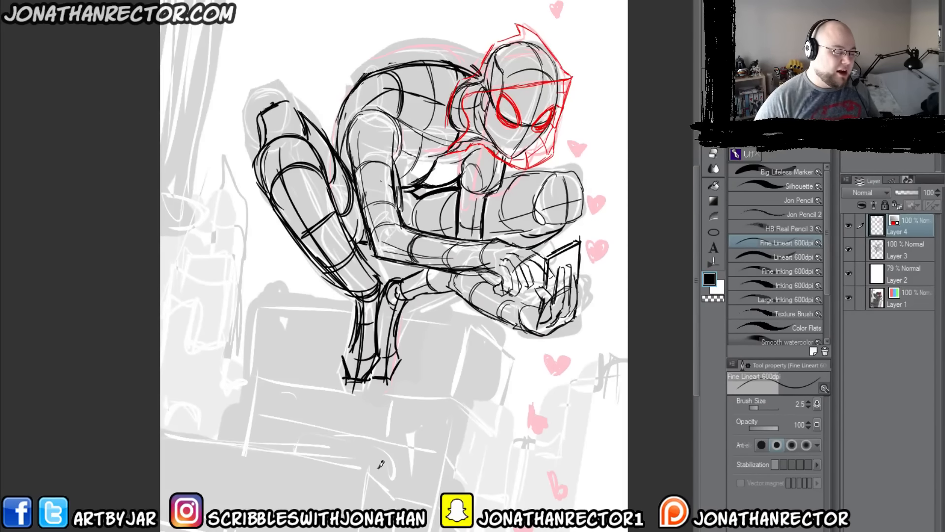
# Step: Erase the loose hood lines behind the neck and redraw the hood's back edge at brush size 4
pyautogui.press('e')
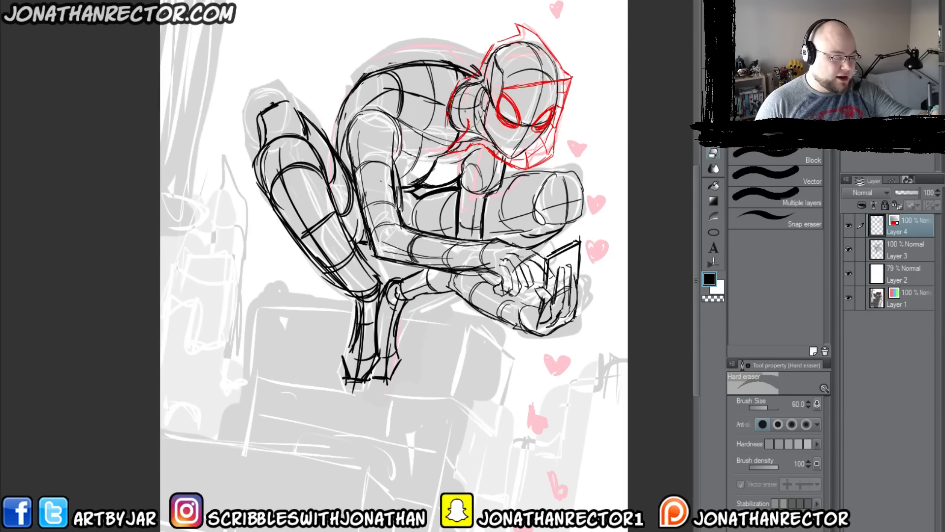
pyautogui.moveTo(449, 133); pyautogui.dragTo(466, 86)
pyautogui.press('p')
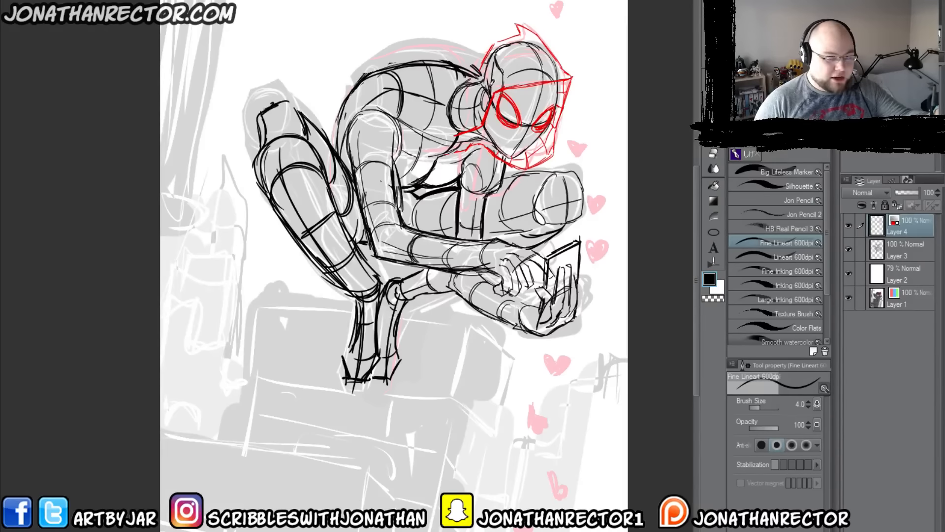
pyautogui.moveTo(502, 87)
pyautogui.mouseDown()
pyautogui.moveTo(469, 102)
pyautogui.moveTo(466, 128)
pyautogui.moveTo(445, 150)
pyautogui.mouseUp()
pyautogui.moveTo(445, 150); pyautogui.dragTo(460, 151)
pyautogui.moveTo(489, 50); pyautogui.dragTo(474, 84)
pyautogui.moveTo(485, 58); pyautogui.dragTo(458, 114)
pyautogui.moveTo(474, 77); pyautogui.dragTo(452, 101)
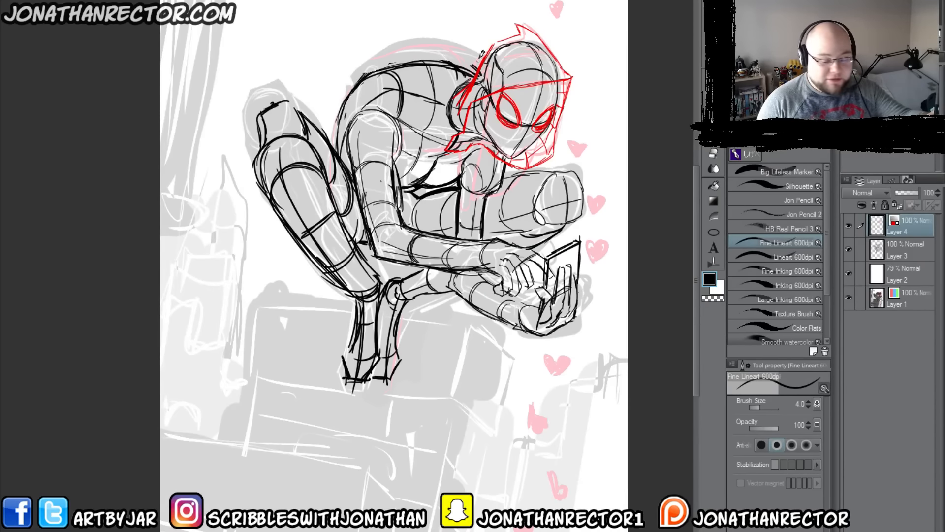
# Step: Draw a small red plug on the top edge of the handheld device at brush size 2.5
pyautogui.press('[')
pyautogui.press('[')
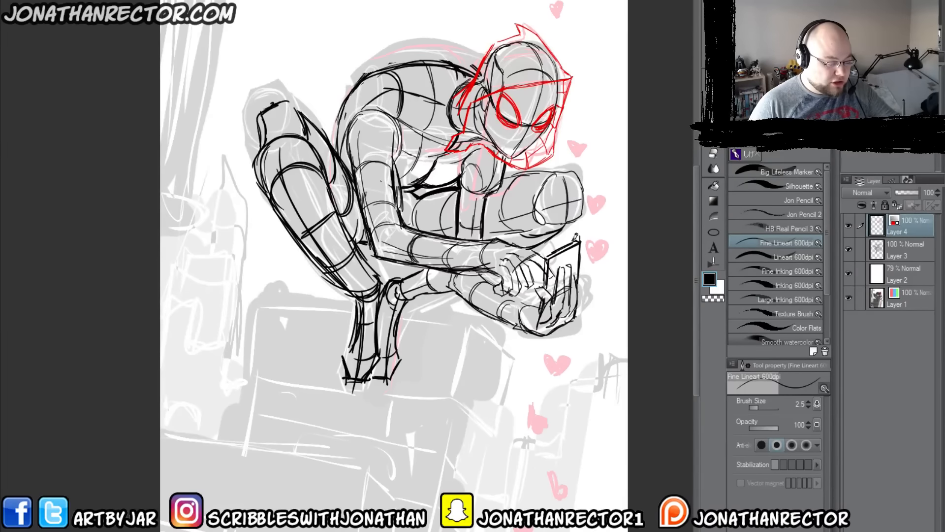
pyautogui.moveTo(572, 233)
pyautogui.mouseDown()
pyautogui.moveTo(569, 244)
pyautogui.moveTo(572, 233)
pyautogui.mouseUp()
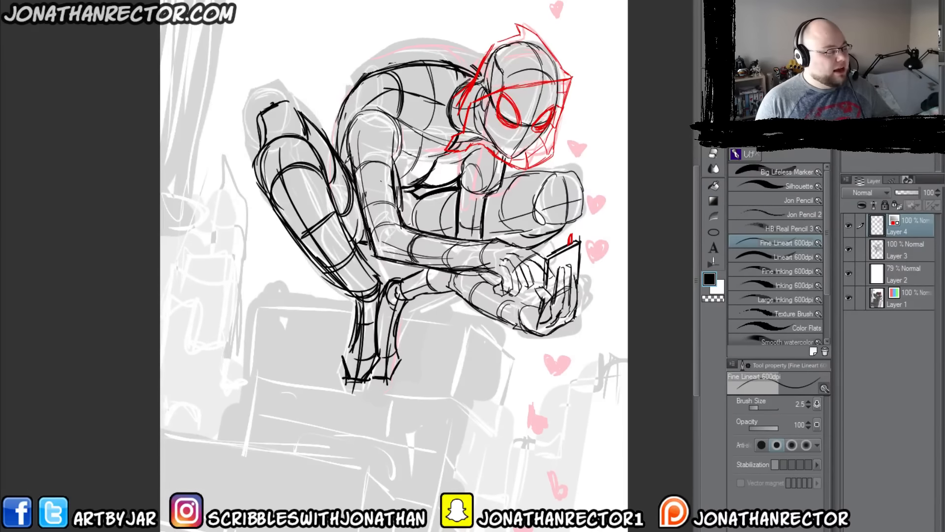
pyautogui.moveTo(304, 212); pyautogui.dragTo(332, 203)
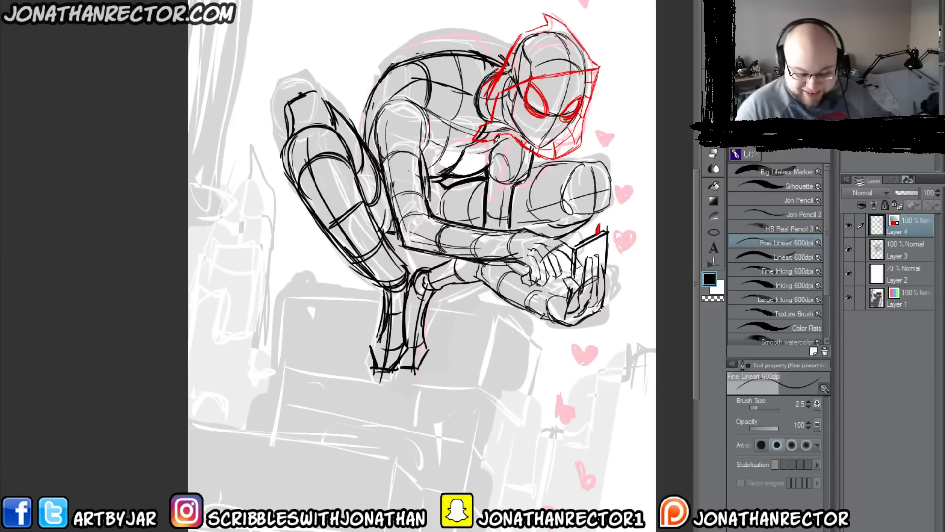
# Step: Add a new layer above Layer 4 and draw earphone wires joining at the chest and looping to the device at brush size 6
pyautogui.hotkey('ctrl', 'shift', 'n')
pyautogui.press(']')
pyautogui.press(']')
pyautogui.press(']')
pyautogui.press(']')
pyautogui.press(']')
pyautogui.press('[')
pyautogui.moveTo(513, 94); pyautogui.dragTo(499, 212)
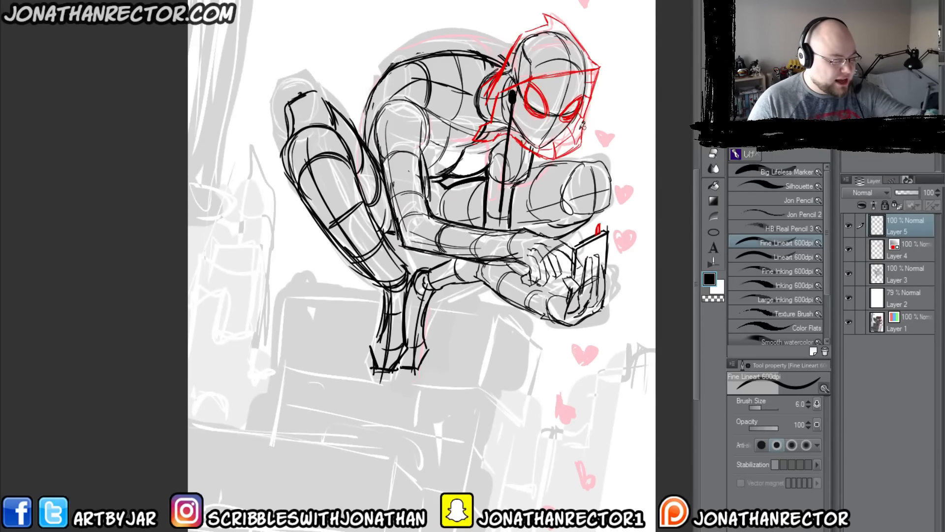
pyautogui.moveTo(565, 131)
pyautogui.mouseDown()
pyautogui.moveTo(555, 168)
pyautogui.moveTo(500, 206)
pyautogui.moveTo(540, 184)
pyautogui.moveTo(564, 125)
pyautogui.mouseUp()
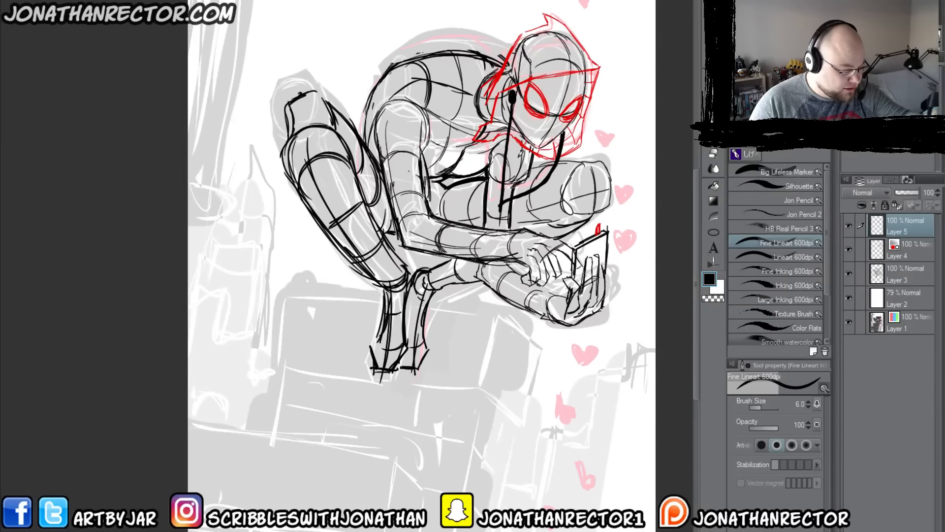
pyautogui.moveTo(502, 210); pyautogui.dragTo(512, 107)
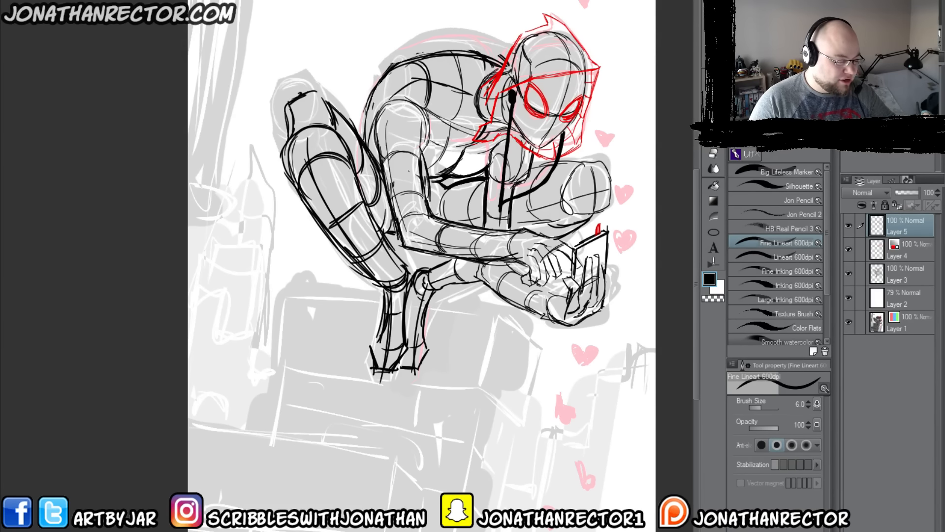
pyautogui.moveTo(510, 68); pyautogui.dragTo(507, 85)
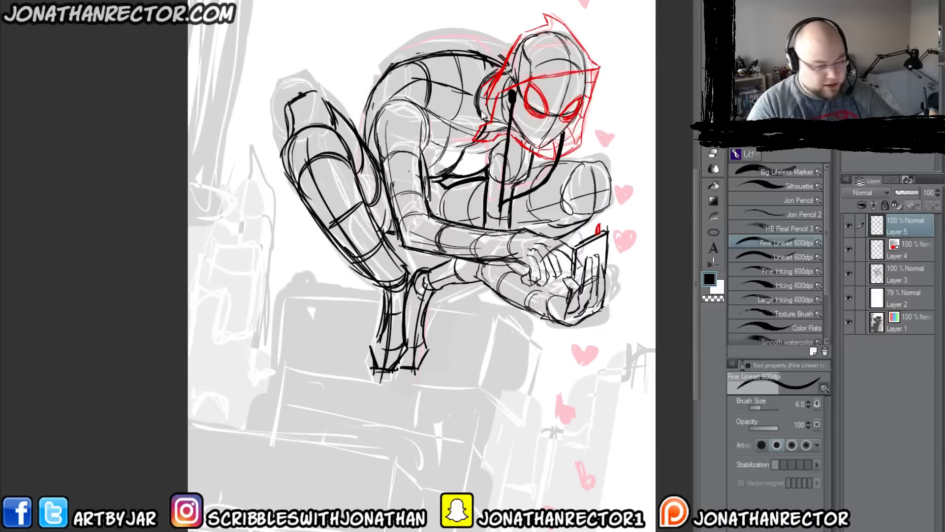
pyautogui.moveTo(501, 203); pyautogui.dragTo(499, 225)
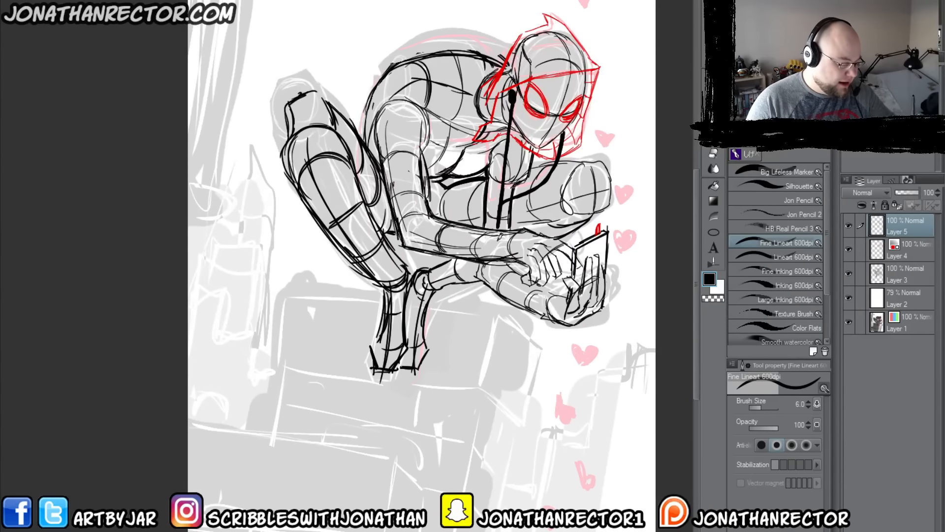
pyautogui.moveTo(496, 256)
pyautogui.mouseDown()
pyautogui.moveTo(499, 313)
pyautogui.moveTo(525, 333)
pyautogui.moveTo(563, 341)
pyautogui.moveTo(602, 328)
pyautogui.moveTo(622, 276)
pyautogui.moveTo(617, 228)
pyautogui.moveTo(600, 216)
pyautogui.mouseUp()
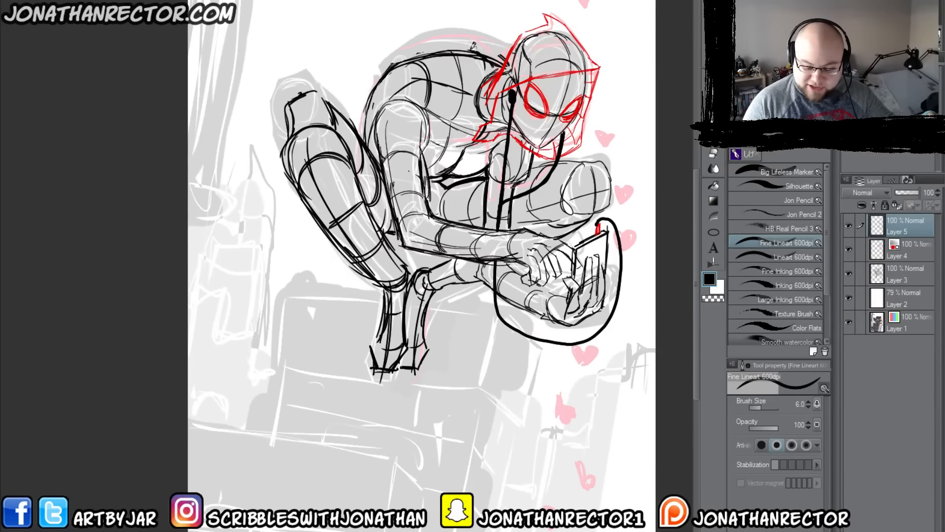
# Step: Move and transform the earphone cable layer so the wires hang from the ear and chin across the chest
pyautogui.press('k')
pyautogui.moveTo(391, 248); pyautogui.dragTo(358, 205)
pyautogui.hotkey('ctrl', 't')
pyautogui.moveTo(514, 289); pyautogui.dragTo(506, 294)
pyautogui.press('Return')
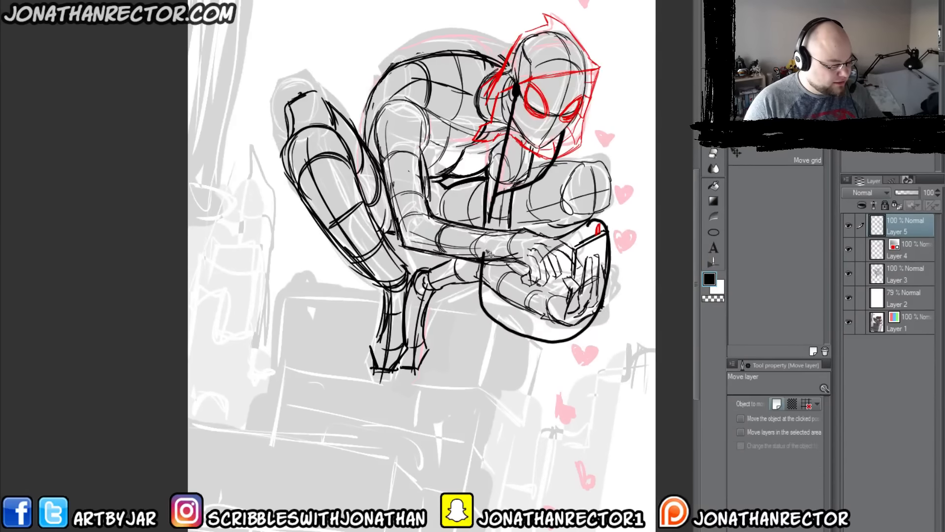
# Step: Erase the lower cable loop and redraw it at brush size 7 from beneath the forearm around the hands to the device's plug
pyautogui.press('e')
pyautogui.moveTo(607, 241)
pyautogui.mouseDown()
pyautogui.moveTo(507, 345)
pyautogui.moveTo(481, 269)
pyautogui.mouseUp()
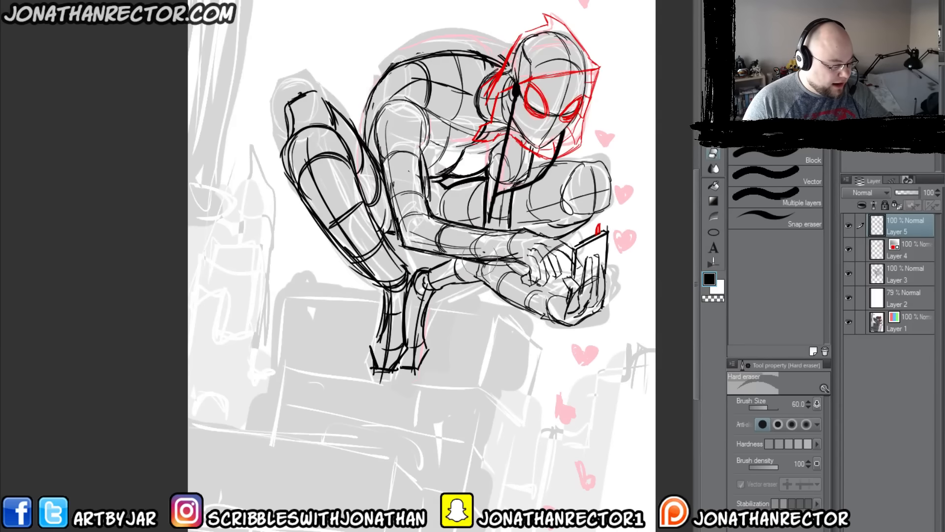
pyautogui.press('p')
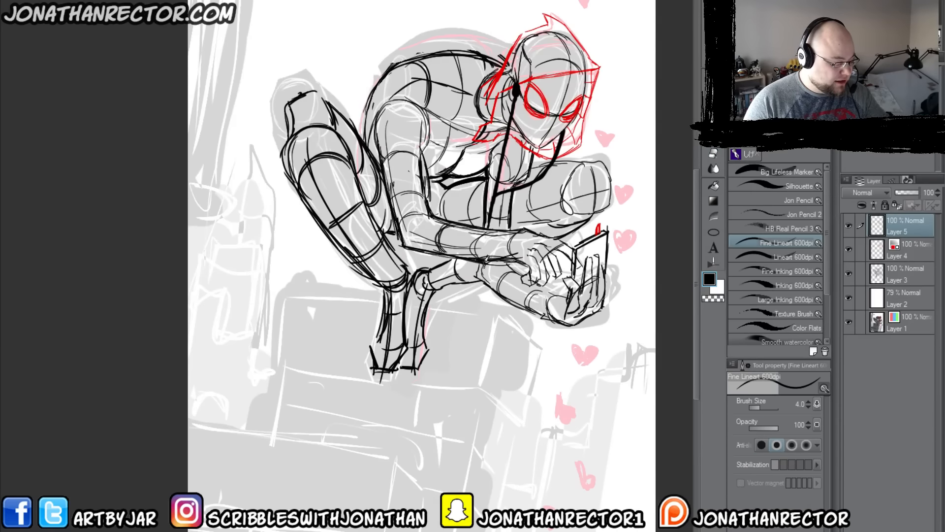
pyautogui.press(']')
pyautogui.press(']')
pyautogui.press(']')
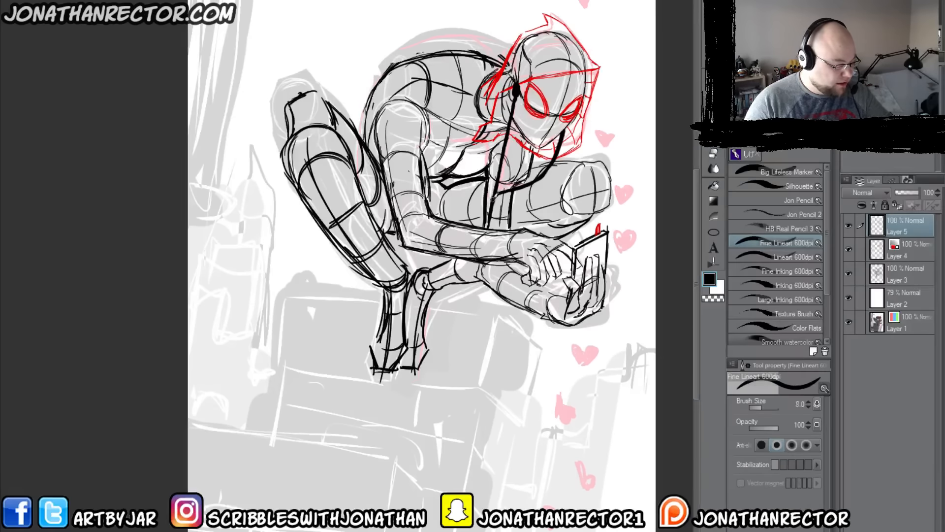
pyautogui.moveTo(484, 262)
pyautogui.mouseDown()
pyautogui.moveTo(482, 295)
pyautogui.moveTo(576, 339)
pyautogui.moveTo(618, 218)
pyautogui.moveTo(603, 217)
pyautogui.moveTo(597, 230)
pyautogui.mouseUp()
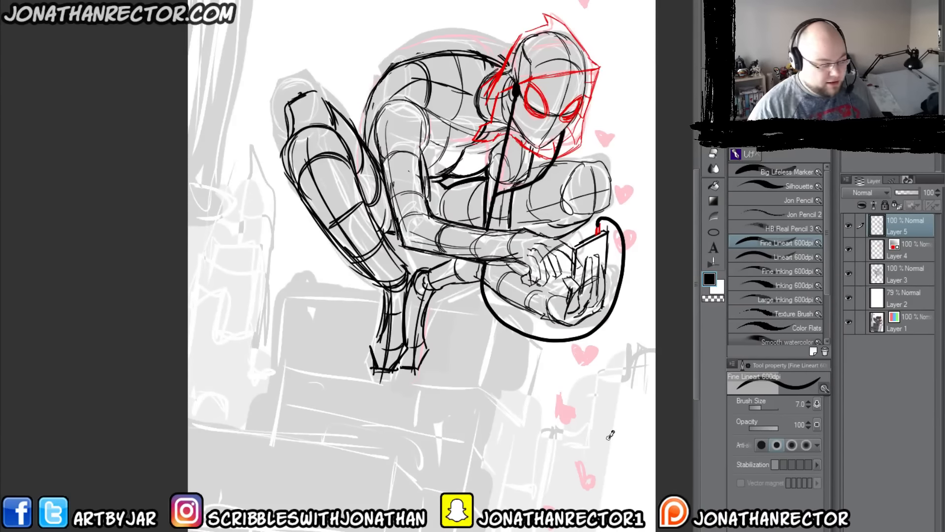
# Step: Convert the solid cable strokes into hollow outlines and compare the drawing with Layer 5 hidden and shown
pyautogui.press('F1')
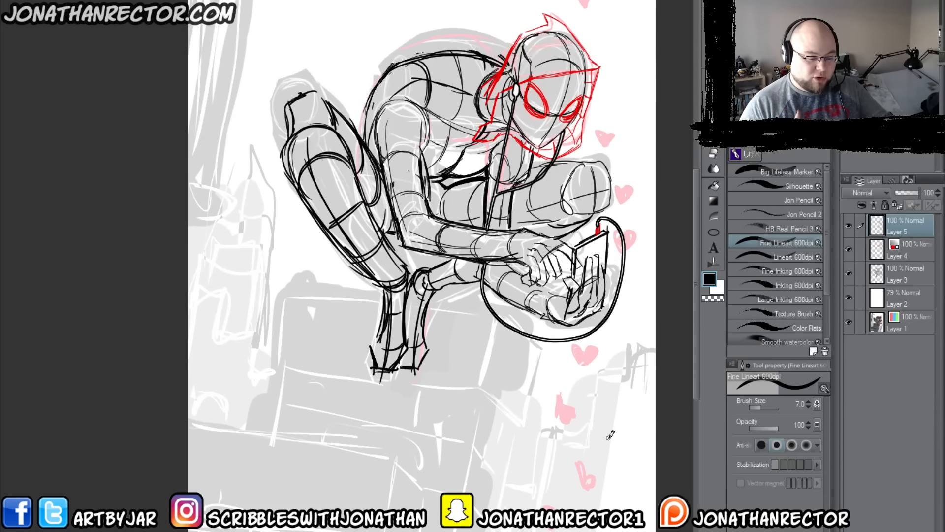
pyautogui.click(849, 226)
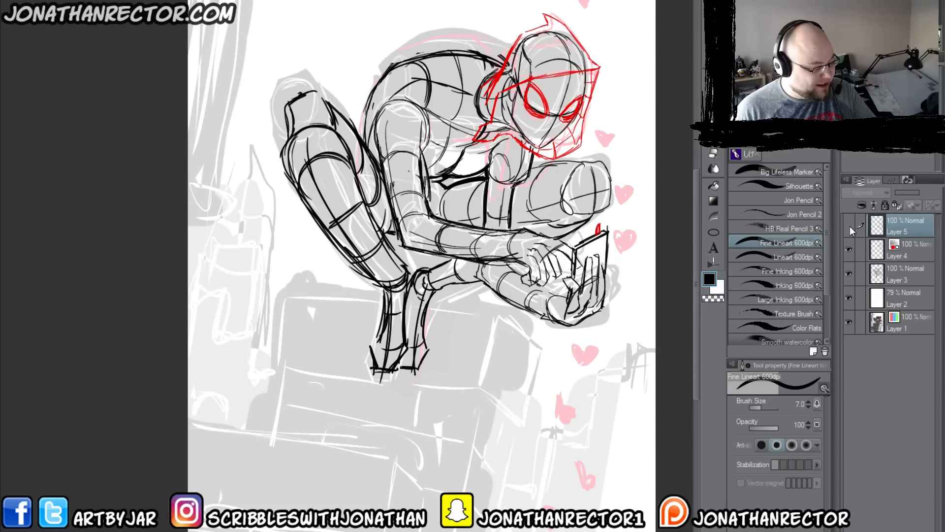
pyautogui.click(850, 226)
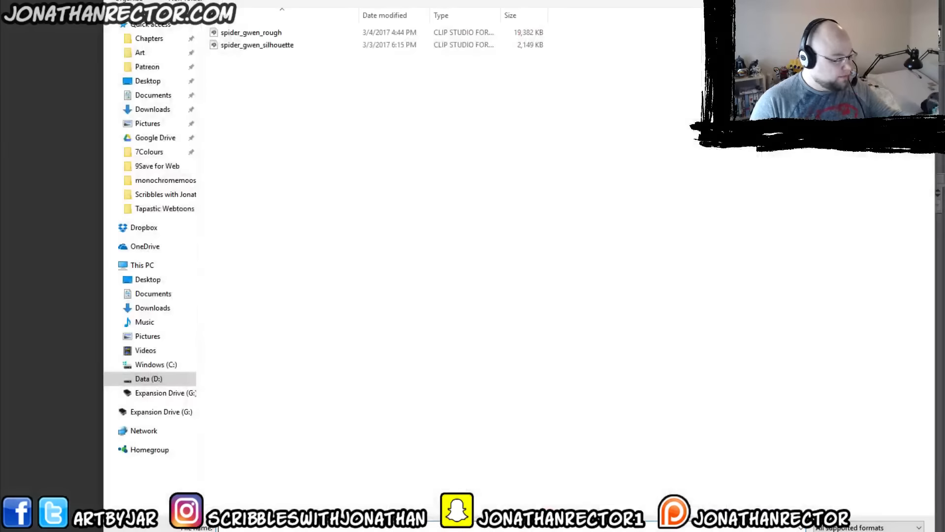
# Step: Open the earlier Spider-Gwen sketch, hide its figure on Layer 6 Copy 2, and copy Layer 8 with the buildings and hearts
pyautogui.click(241, 46)
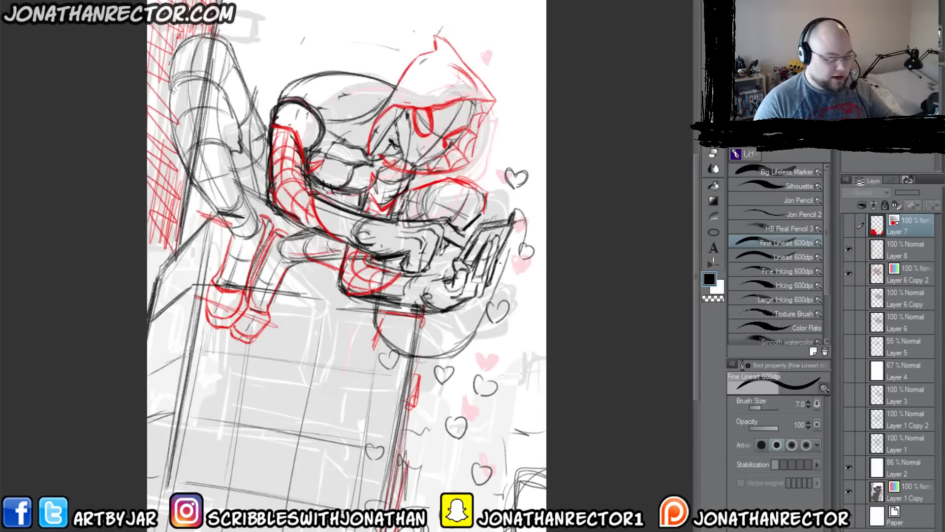
pyautogui.hotkey('ctrl', '-')
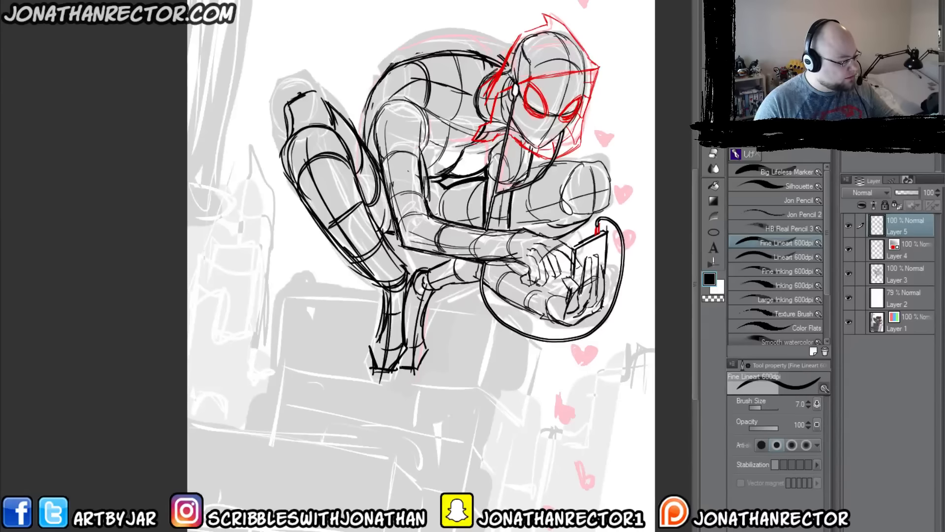
pyautogui.hotkey('ctrl', '-')
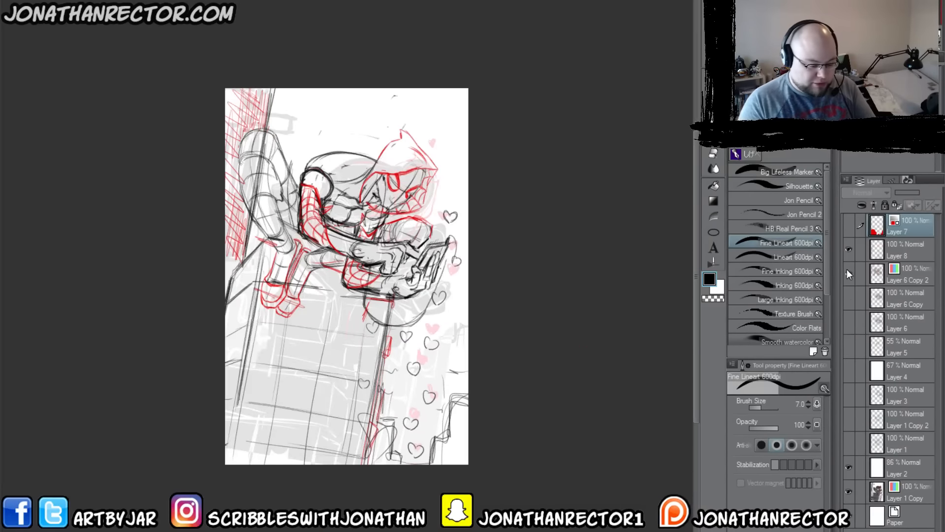
pyautogui.click(848, 274)
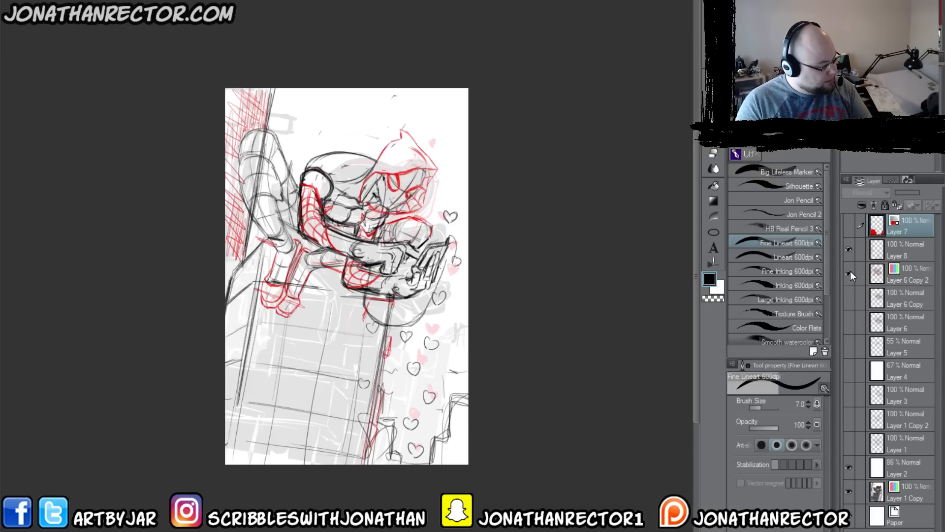
pyautogui.click(847, 272)
pyautogui.click(899, 254)
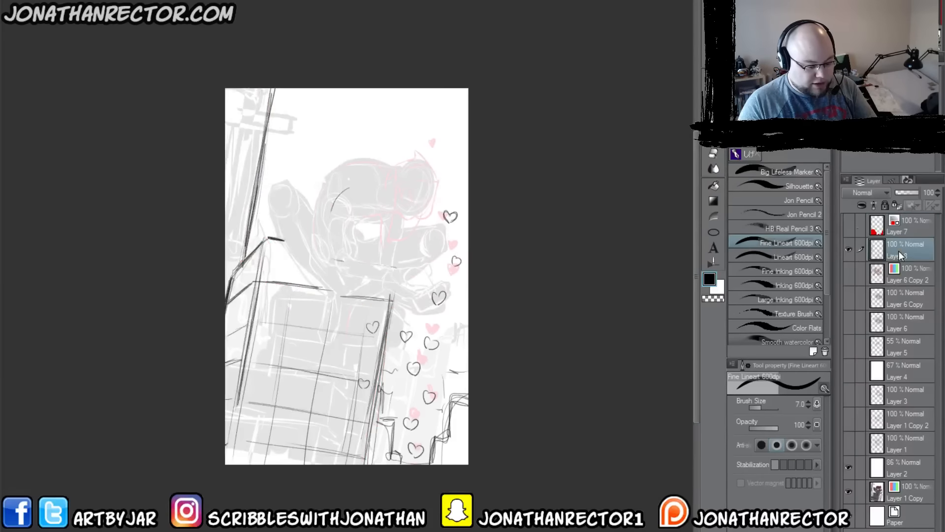
pyautogui.click(849, 248)
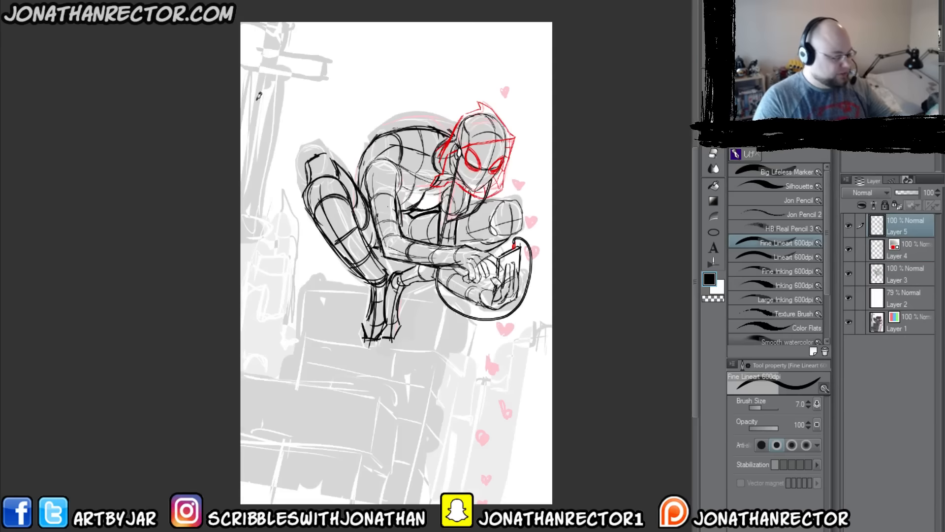
# Step: Paste the buildings-and-hearts layer directly above Layer 2 in the current drawing and scale it to 25%
pyautogui.click(880, 298)
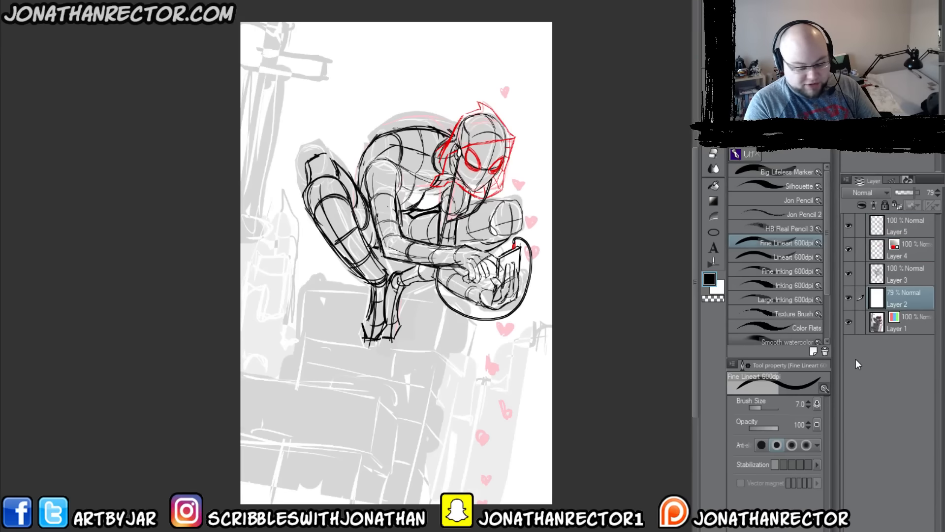
pyautogui.hotkey('ctrl', 'v')
pyautogui.hotkey('ctrl', 't')
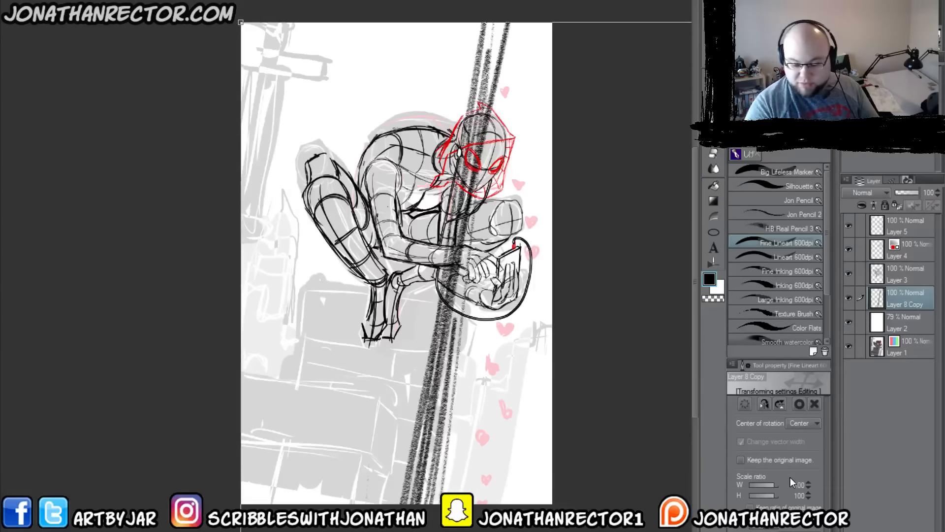
pyautogui.hotkey('ctrl', '-')
pyautogui.hotkey('ctrl', '-')
pyautogui.hotkey('ctrl', '-')
pyautogui.hotkey('ctrl', '-')
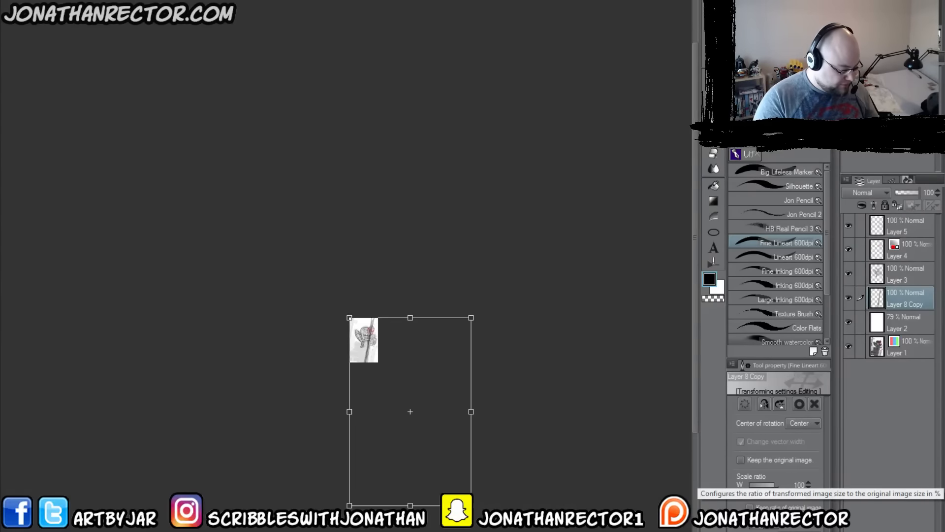
pyautogui.moveTo(472, 507); pyautogui.dragTo(378, 366)
# Step: Align the scaled buildings and hearts with the canvas behind the crouching figure and apply the transformation
pyautogui.scroll(5, 386, 384)
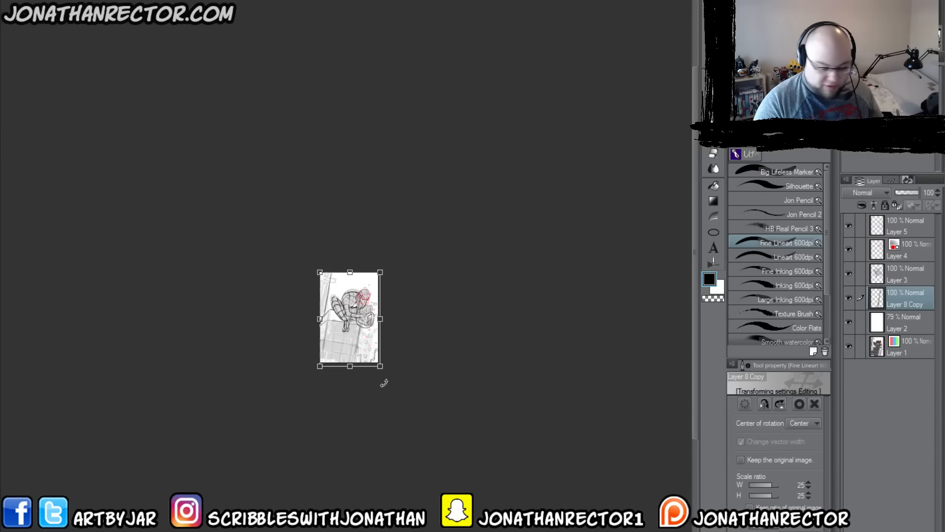
pyautogui.scroll(1, 317, 360)
pyautogui.moveTo(289, 376); pyautogui.dragTo(299, 397)
pyautogui.moveTo(324, 346); pyautogui.dragTo(322, 339)
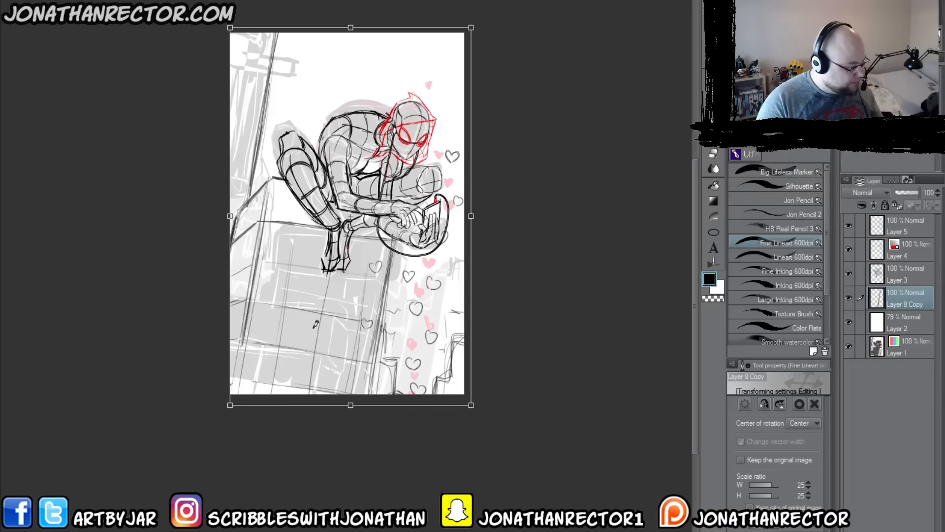
pyautogui.press('Return')
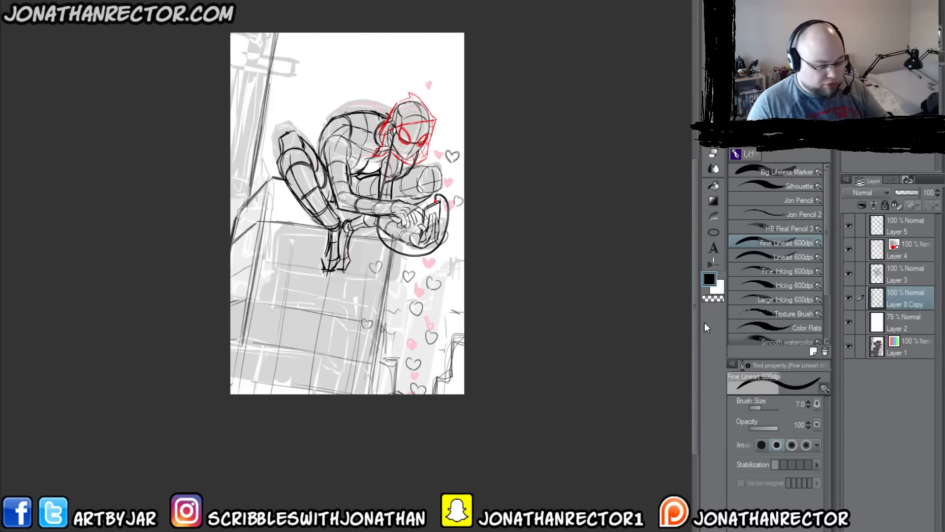
# Step: Draw the shoe shapes and ankle outlines over both feet in red on Layer 4 with the Fine Lineart brush at size 4
pyautogui.click(897, 230)
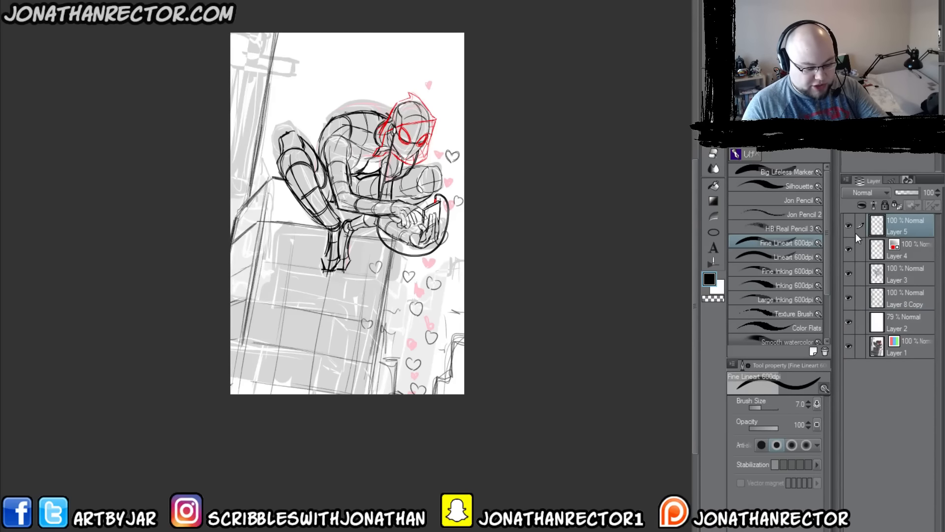
pyautogui.click(849, 226)
pyautogui.click(849, 227)
pyautogui.click(910, 252)
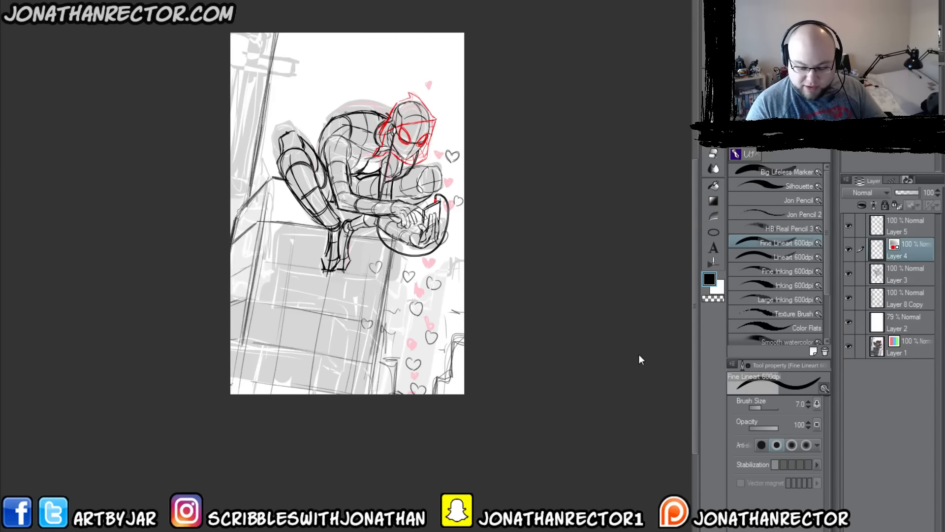
pyautogui.scroll(2, 419, 317)
pyautogui.moveTo(251, 183); pyautogui.dragTo(377, 321)
pyautogui.press('p')
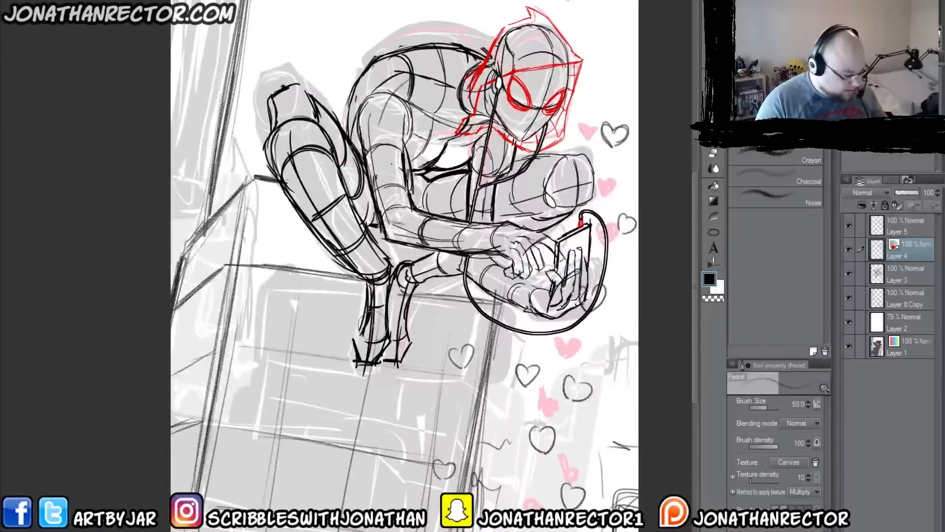
pyautogui.press('p')
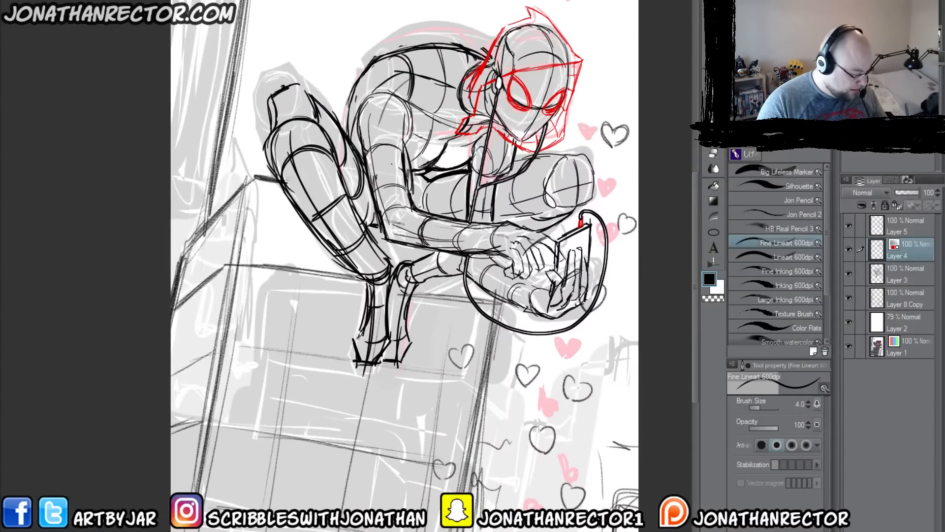
pyautogui.moveTo(356, 331)
pyautogui.mouseDown()
pyautogui.moveTo(390, 351)
pyautogui.moveTo(376, 364)
pyautogui.moveTo(353, 328)
pyautogui.moveTo(363, 340)
pyautogui.moveTo(385, 334)
pyautogui.moveTo(390, 342)
pyautogui.moveTo(392, 256)
pyautogui.moveTo(361, 337)
pyautogui.moveTo(416, 339)
pyautogui.moveTo(387, 365)
pyautogui.moveTo(401, 331)
pyautogui.moveTo(394, 286)
pyautogui.mouseUp()
pyautogui.moveTo(409, 333); pyautogui.dragTo(410, 300)
# Step: Outline the red sleeve panel on the near arm from below the shoulder to the forearm
pyautogui.moveTo(344, 132); pyautogui.dragTo(359, 204)
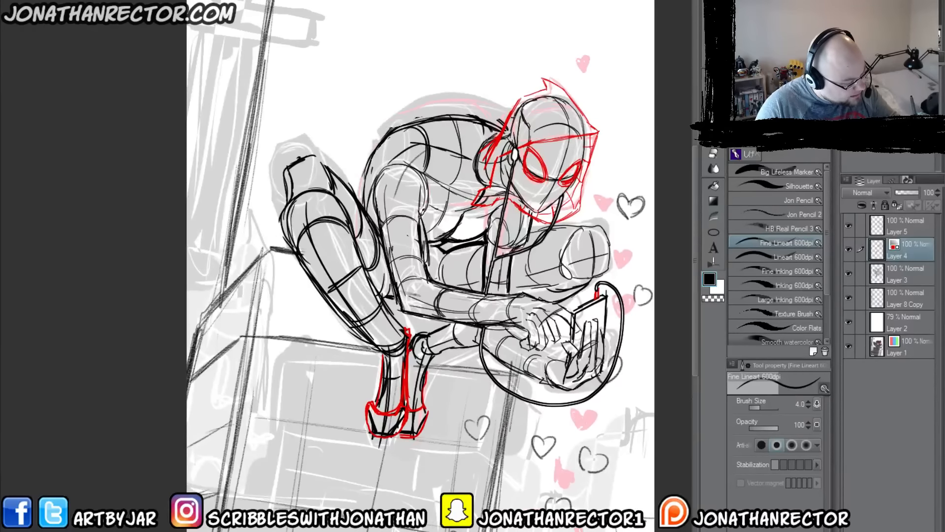
pyautogui.moveTo(416, 206)
pyautogui.mouseDown()
pyautogui.moveTo(400, 202)
pyautogui.moveTo(389, 212)
pyautogui.mouseUp()
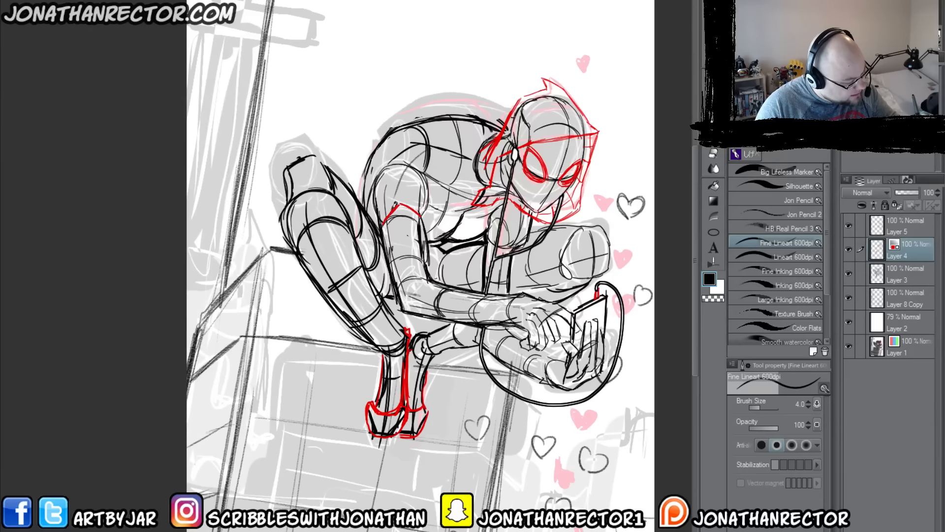
pyautogui.moveTo(470, 291); pyautogui.dragTo(402, 311)
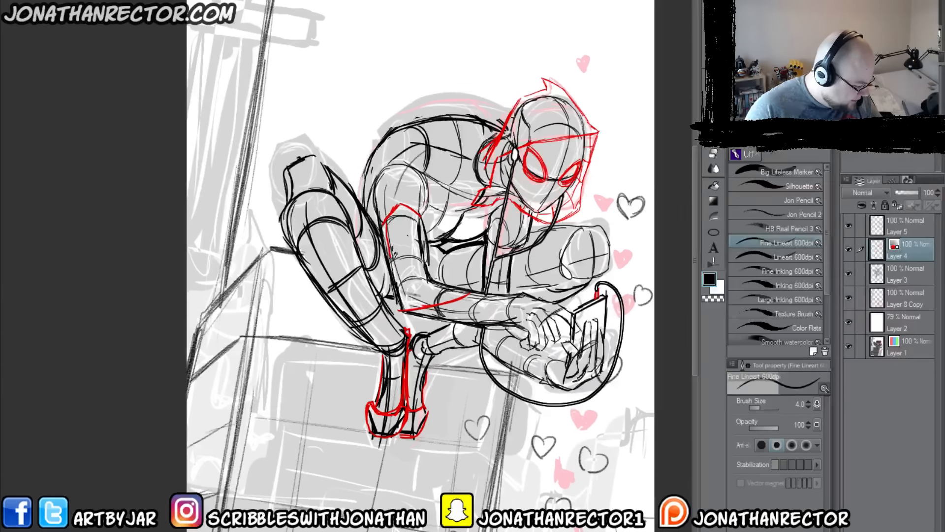
# Step: Fill the near arm's red sleeve panel with a web grid of lengthwise lines and curved cross lines down to the elbow
pyautogui.moveTo(392, 257); pyautogui.dragTo(413, 305)
pyautogui.moveTo(395, 207)
pyautogui.mouseDown()
pyautogui.moveTo(403, 265)
pyautogui.moveTo(429, 295)
pyautogui.moveTo(396, 230)
pyautogui.moveTo(403, 206)
pyautogui.moveTo(435, 297)
pyautogui.mouseUp()
pyautogui.moveTo(415, 206)
pyautogui.mouseDown()
pyautogui.moveTo(426, 276)
pyautogui.moveTo(464, 294)
pyautogui.mouseUp()
pyautogui.moveTo(451, 286)
pyautogui.mouseDown()
pyautogui.moveTo(432, 303)
pyautogui.moveTo(412, 288)
pyautogui.mouseUp()
pyautogui.moveTo(418, 279); pyautogui.dragTo(405, 308)
pyautogui.moveTo(431, 270); pyautogui.dragTo(399, 280)
pyautogui.moveTo(428, 246)
pyautogui.mouseDown()
pyautogui.moveTo(418, 259)
pyautogui.moveTo(397, 231)
pyautogui.mouseUp()
pyautogui.moveTo(400, 214); pyautogui.dragTo(384, 236)
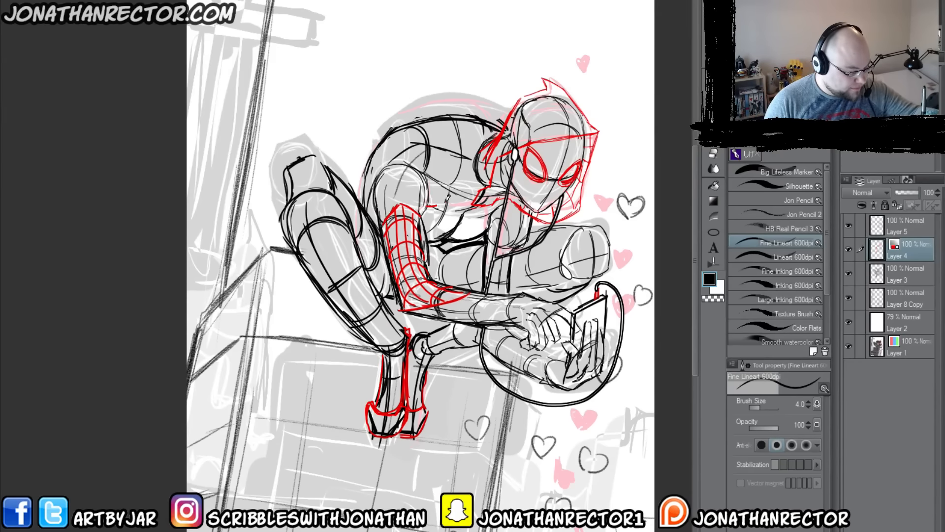
# Step: Add the red costume edge beside the armpit and chest, and draw red web patches on the far upper arm and forearm
pyautogui.moveTo(425, 223); pyautogui.dragTo(447, 197)
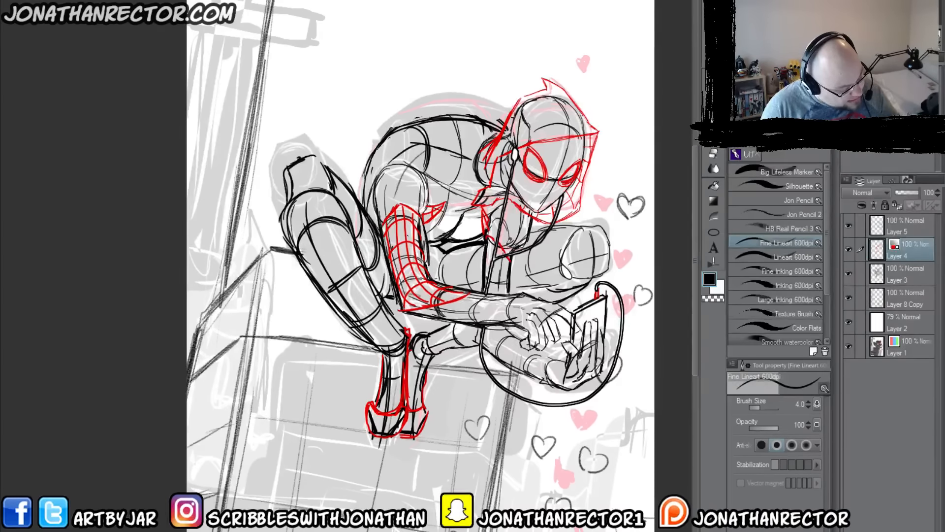
pyautogui.moveTo(534, 350)
pyautogui.mouseDown()
pyautogui.moveTo(509, 354)
pyautogui.moveTo(495, 329)
pyautogui.mouseUp()
pyautogui.moveTo(490, 293)
pyautogui.mouseDown()
pyautogui.moveTo(496, 261)
pyautogui.moveTo(507, 290)
pyautogui.mouseUp()
pyautogui.moveTo(509, 329)
pyautogui.mouseDown()
pyautogui.moveTo(514, 345)
pyautogui.moveTo(485, 340)
pyautogui.mouseUp()
pyautogui.moveTo(509, 272)
pyautogui.mouseDown()
pyautogui.moveTo(492, 267)
pyautogui.moveTo(497, 248)
pyautogui.mouseUp()
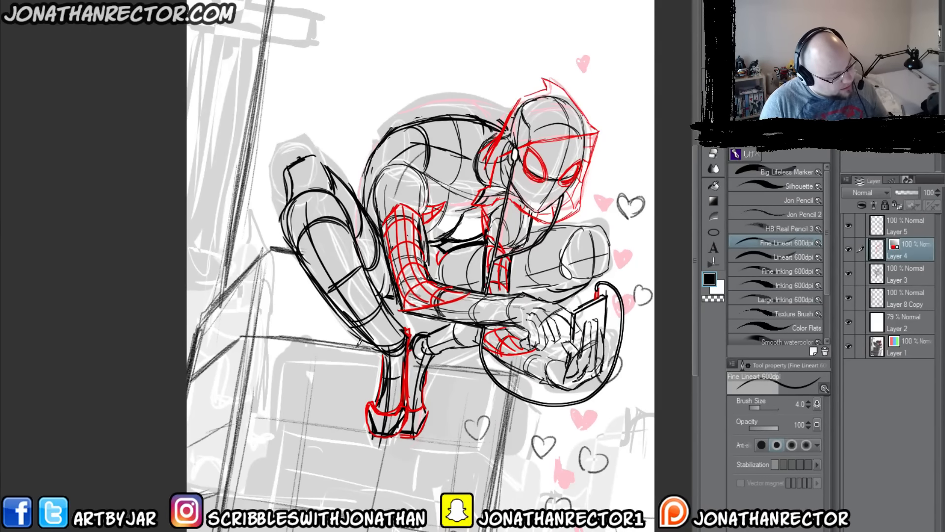
# Step: Hide the grey silhouette on Layer 1 and toggle Layers 3 and 4 off and on to check what each contains
pyautogui.click(848, 272)
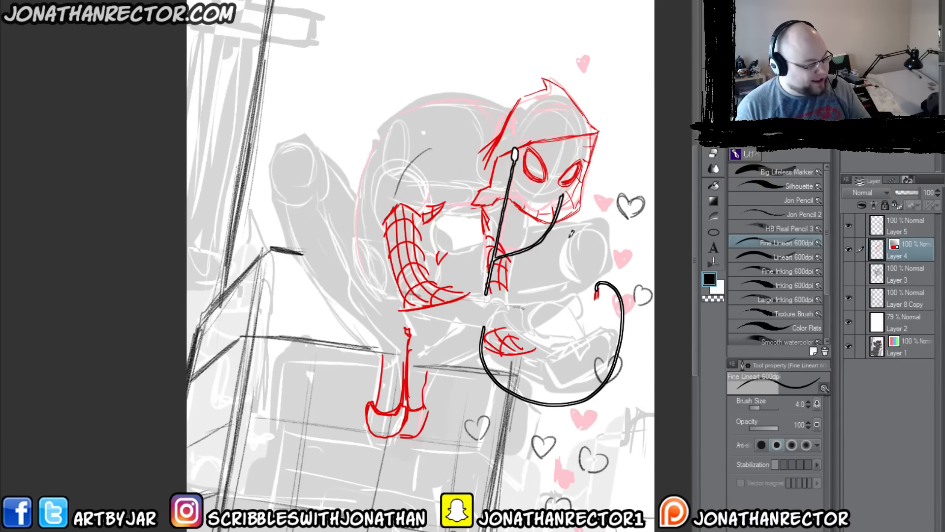
pyautogui.click(849, 272)
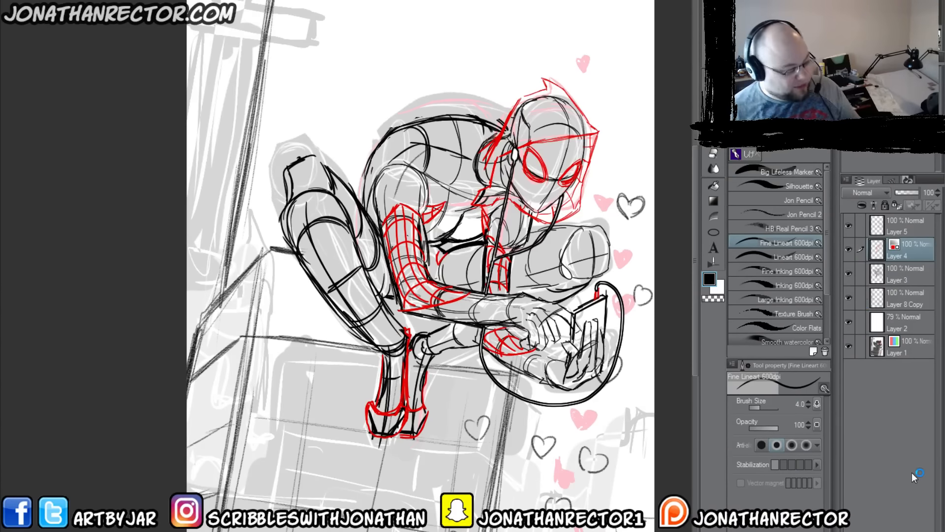
pyautogui.hotkey('ctrl', '-')
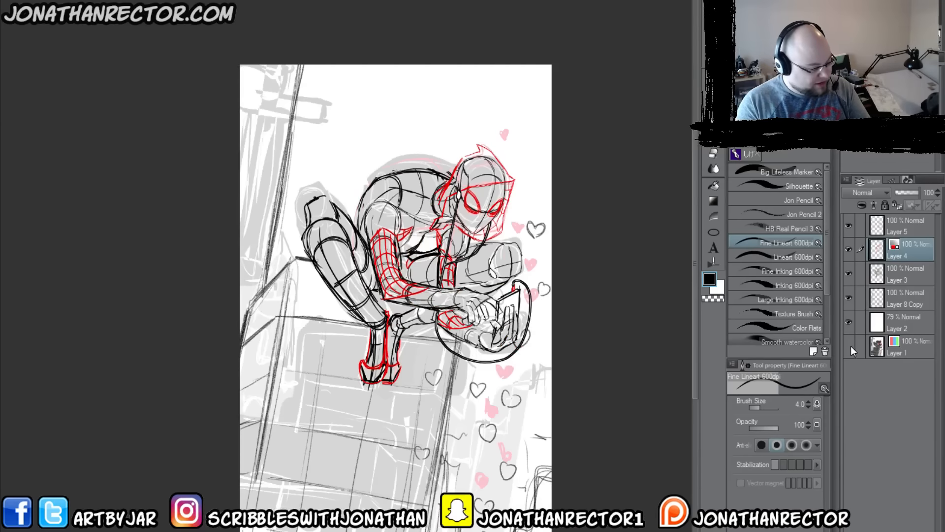
pyautogui.click(849, 346)
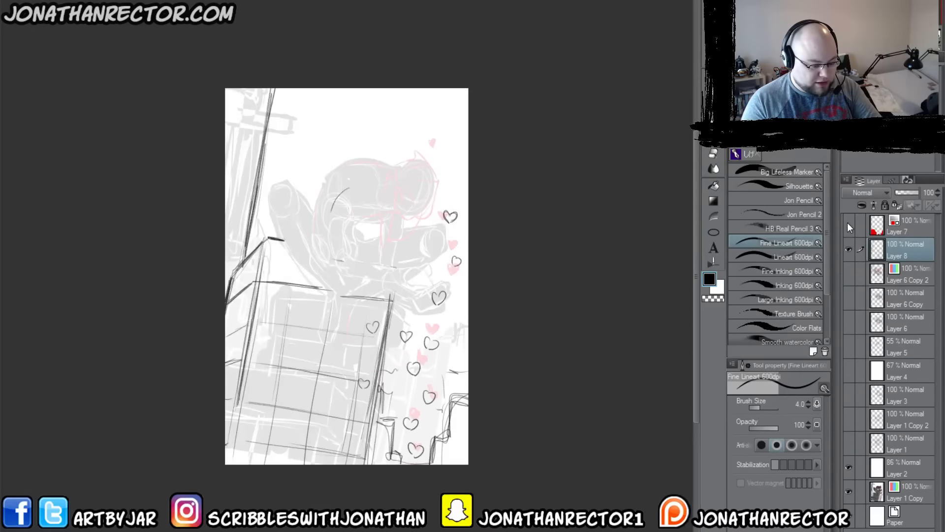
pyautogui.click(849, 272)
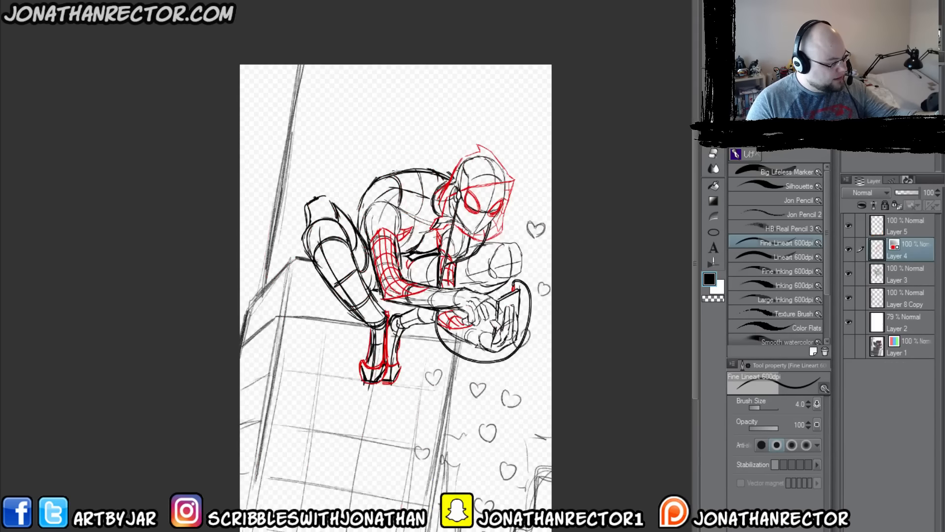
pyautogui.click(849, 249)
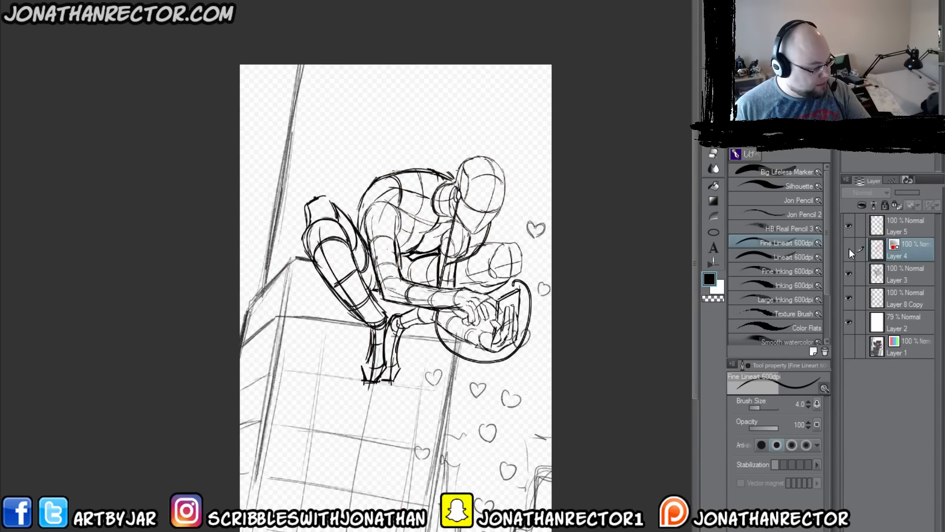
pyautogui.click(849, 251)
pyautogui.click(849, 268)
pyautogui.click(849, 268)
pyautogui.keyDown('shift'); pyautogui.click(901, 273); pyautogui.keyUp('shift')
pyautogui.hotkey('ctrl', 't')
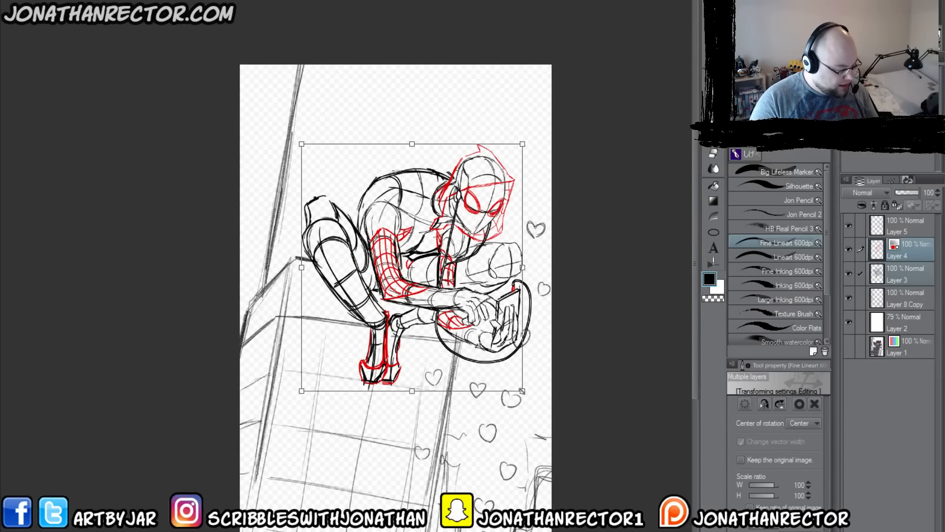
pyautogui.press('Escape')
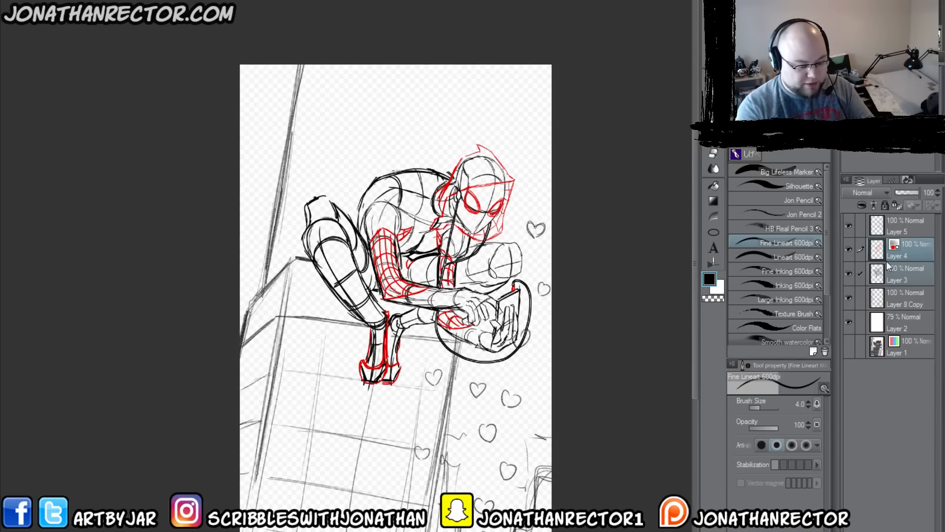
# Step: Scale the figure on Layers 3, 4 and 5 together to 119% and reposition it on the ledge
pyautogui.click(896, 271)
pyautogui.keyDown('shift'); pyautogui.click(896, 224); pyautogui.keyUp('shift')
pyautogui.hotkey('ctrl', 't')
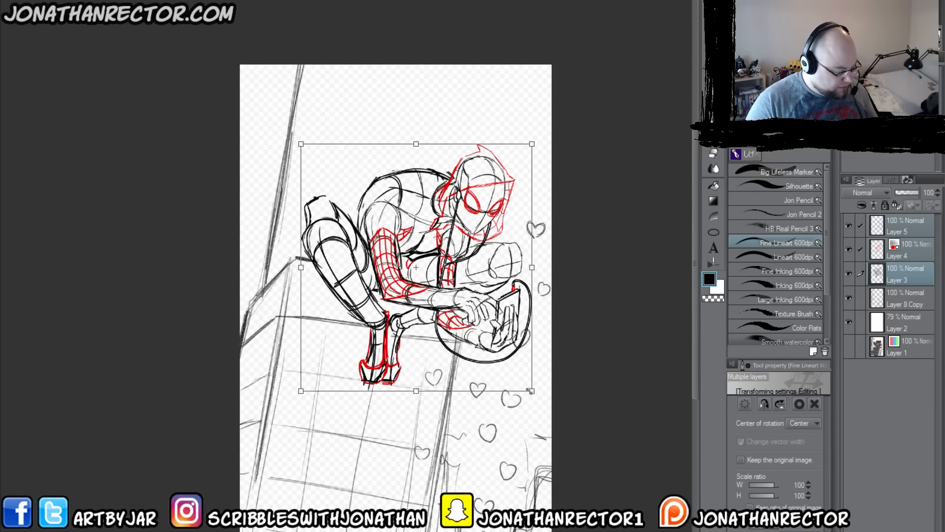
pyautogui.moveTo(533, 394); pyautogui.dragTo(541, 415)
pyautogui.moveTo(379, 368); pyautogui.dragTo(359, 362)
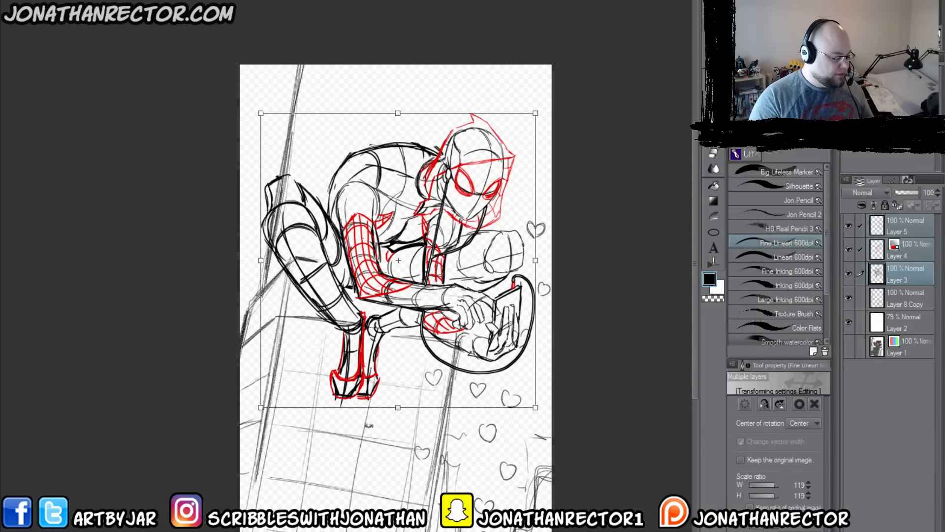
pyautogui.press('Return')
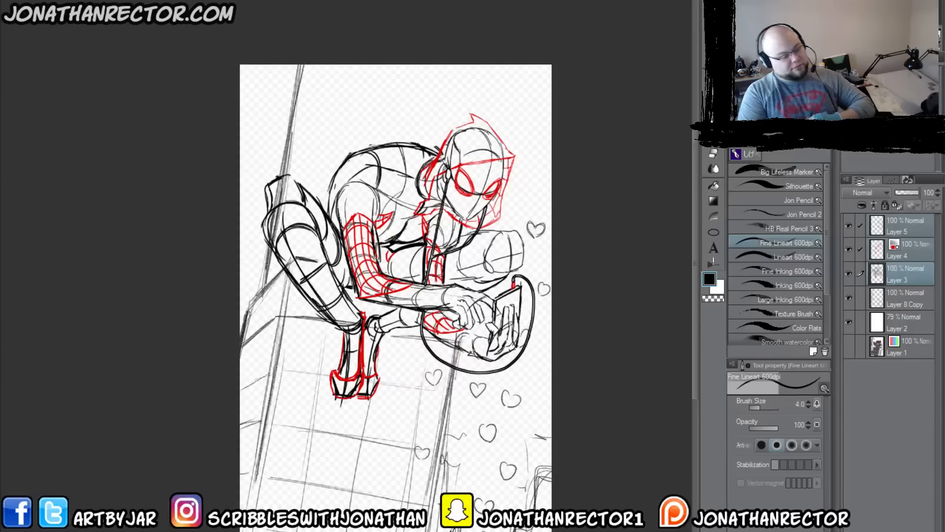
# Step: Save the drawing under a separate file name, picking spider_gwen_rough in the save folder
pyautogui.click(14, 0)
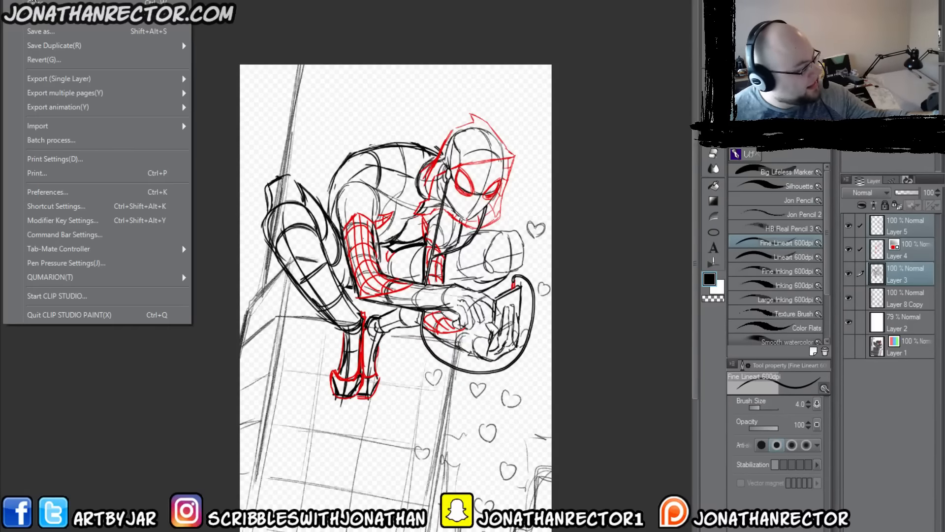
pyautogui.click(39, 32)
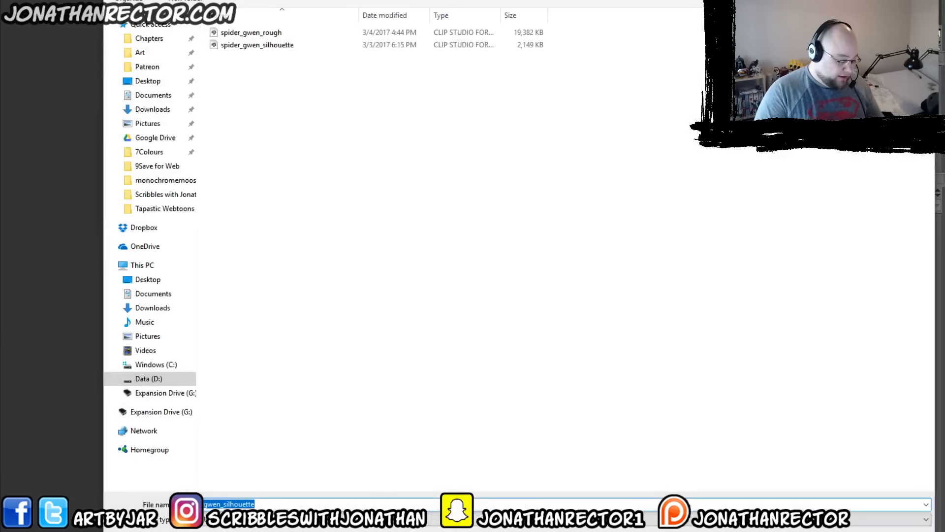
pyautogui.click(246, 32)
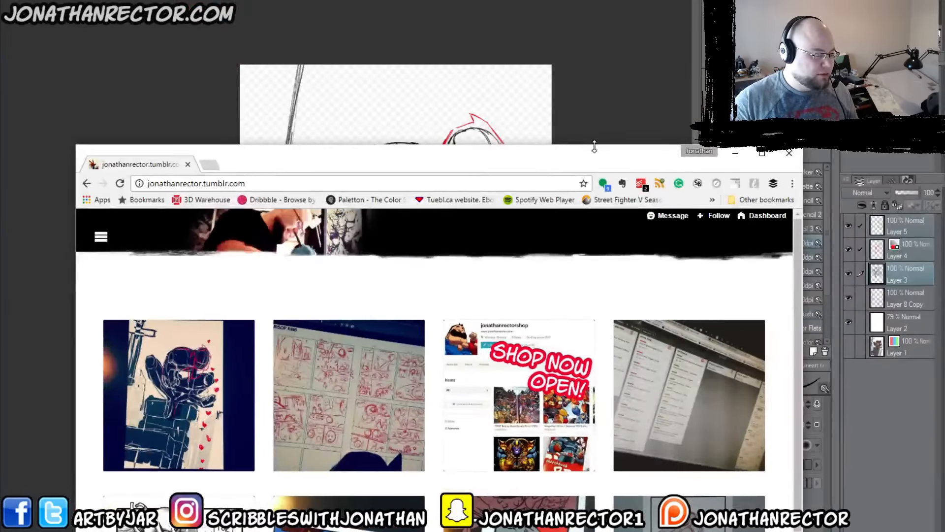
# Step: Switch to the browser with the artist's Tumblr page and enlarge its window to show the artwork gallery
pyautogui.moveTo(595, 146); pyautogui.dragTo(594, 26)
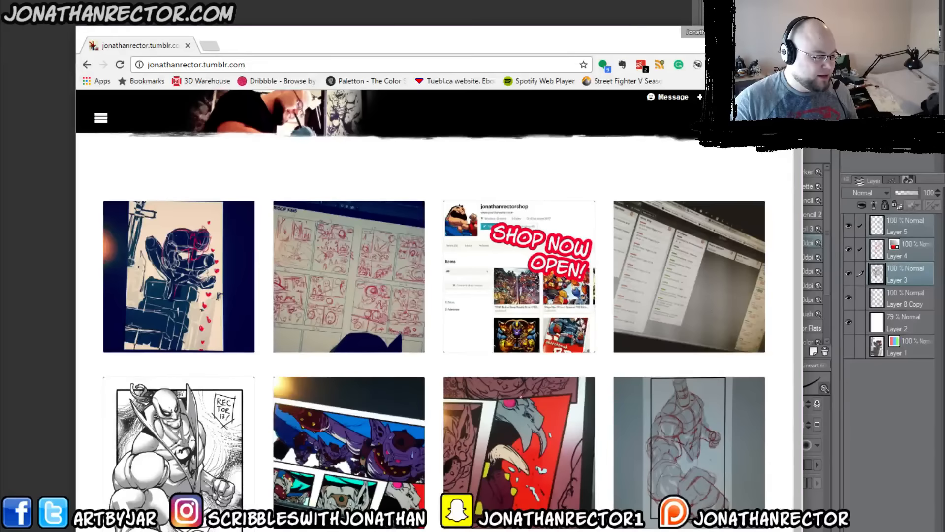
pyautogui.moveTo(548, 43); pyautogui.dragTo(556, 0)
pyautogui.moveTo(811, 206); pyautogui.dragTo(931, 217)
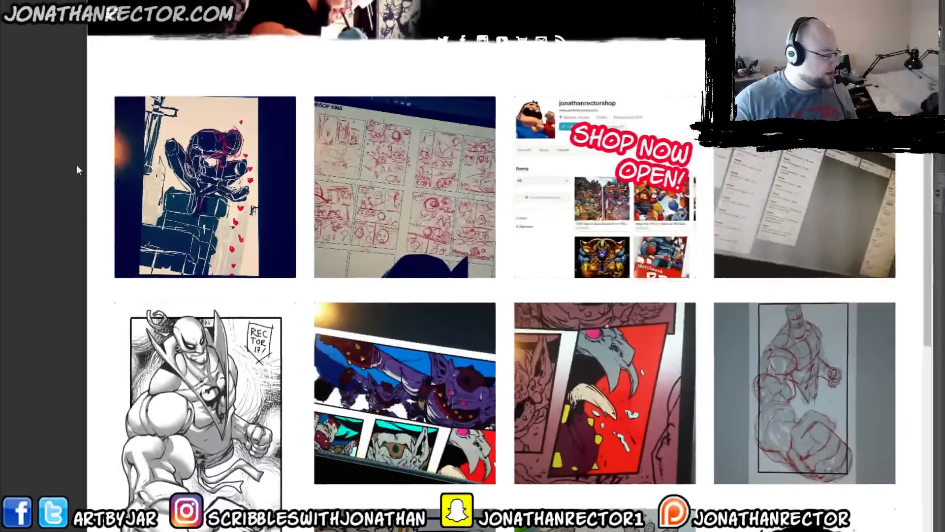
pyautogui.moveTo(86, 166); pyautogui.dragTo(11, 158)
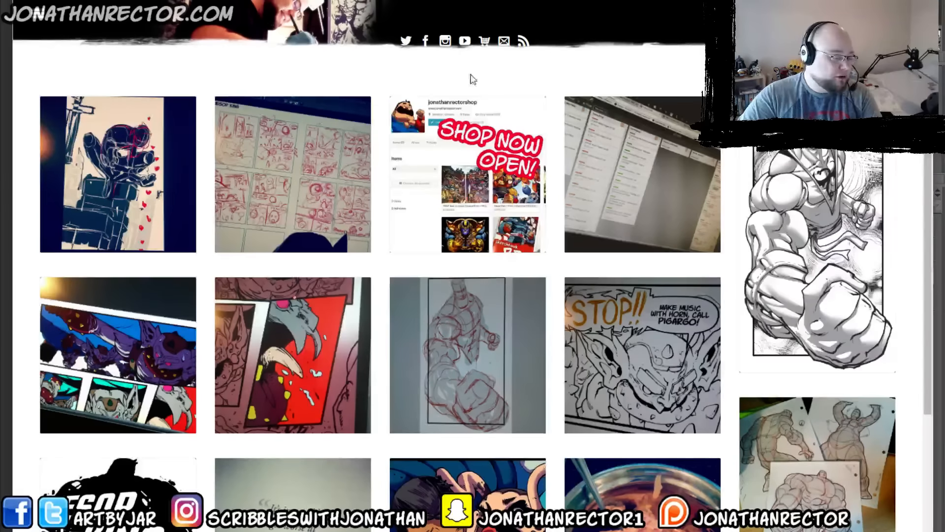
# Step: Open the artist's Etsy shop from the Tumblr page and look through the prints and sketchbook on offer
pyautogui.click(487, 45)
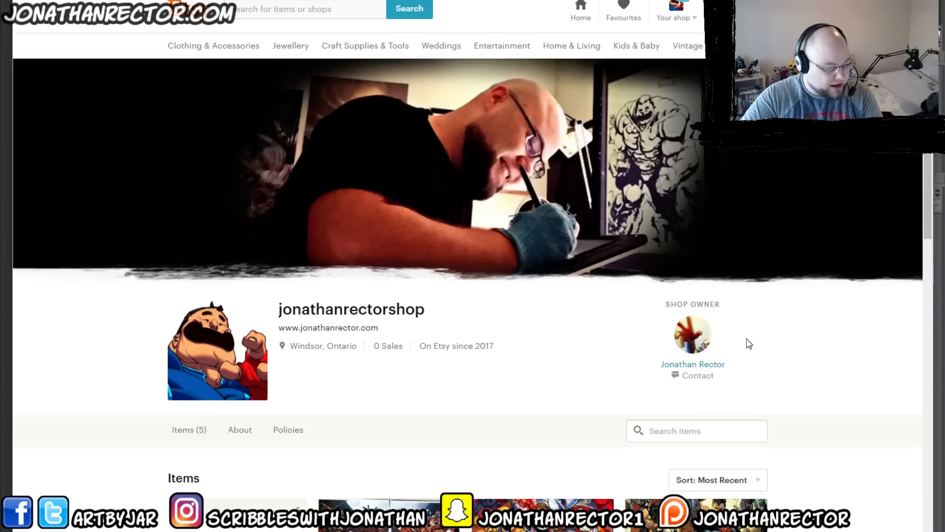
pyautogui.scroll(-1, 787, 362)
pyautogui.scroll(-2, 788, 364)
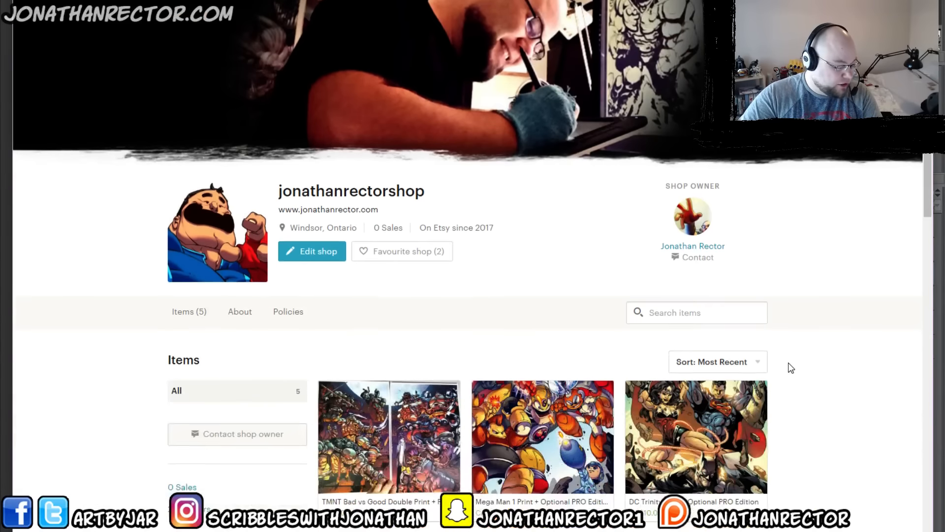
pyautogui.scroll(-2, 788, 364)
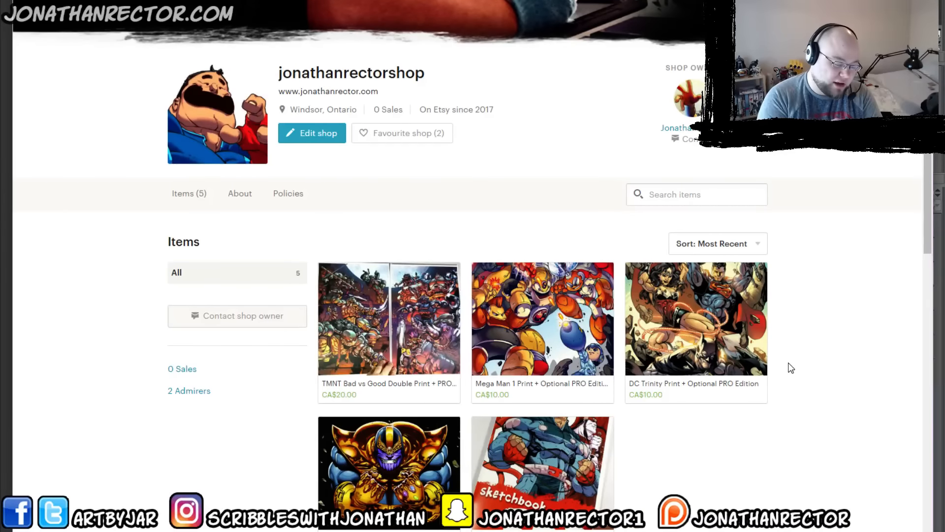
pyautogui.scroll(-3, 829, 348)
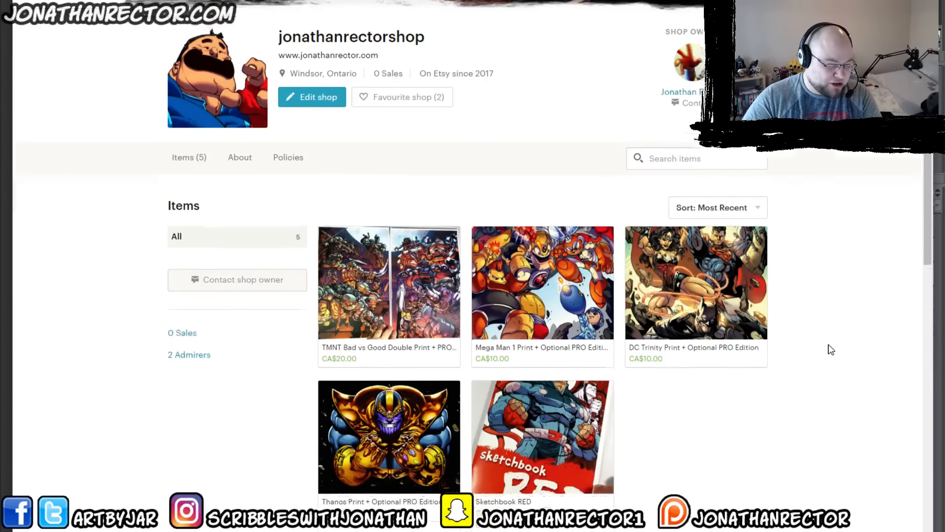
pyautogui.scroll(2, 835, 348)
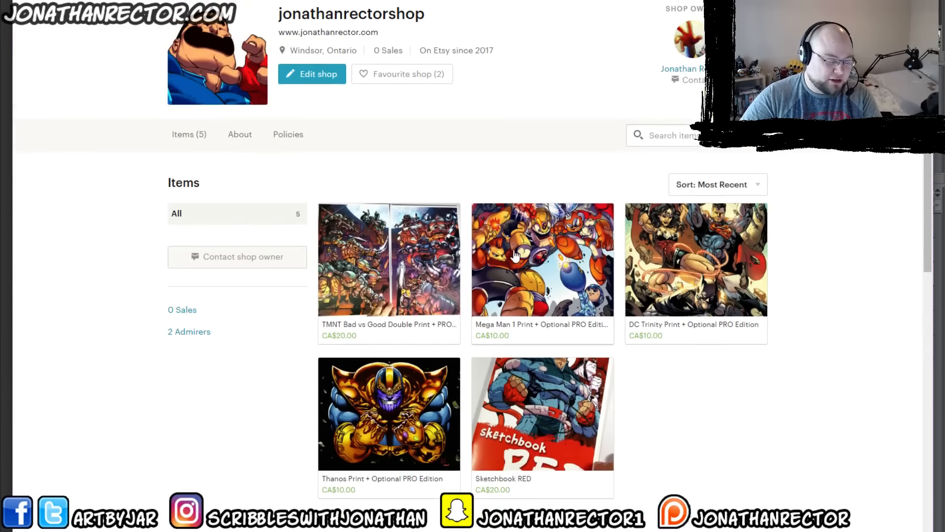
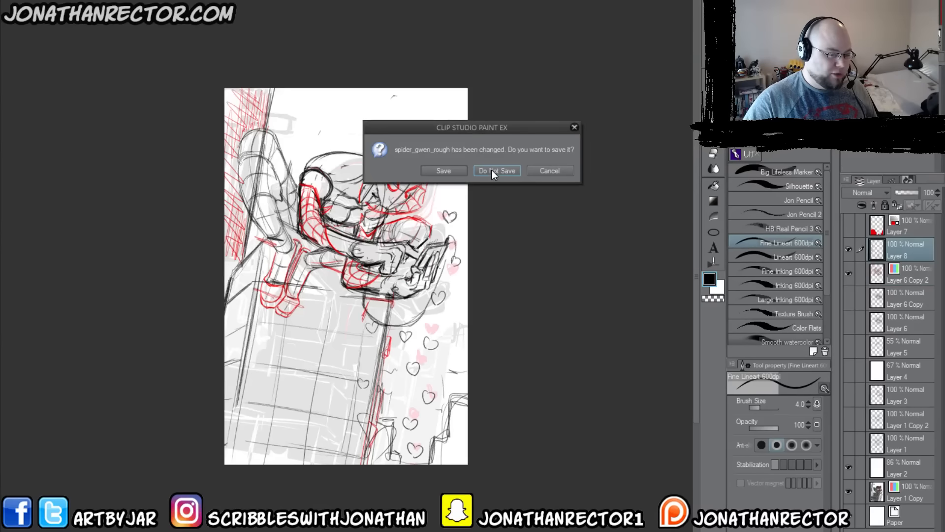
# Step: Close the Spider-Gwen rough without saving changes and open the comic page JK_Chap1_pg21 from the chapter's 4Breakdowns folder
pyautogui.click(493, 172)
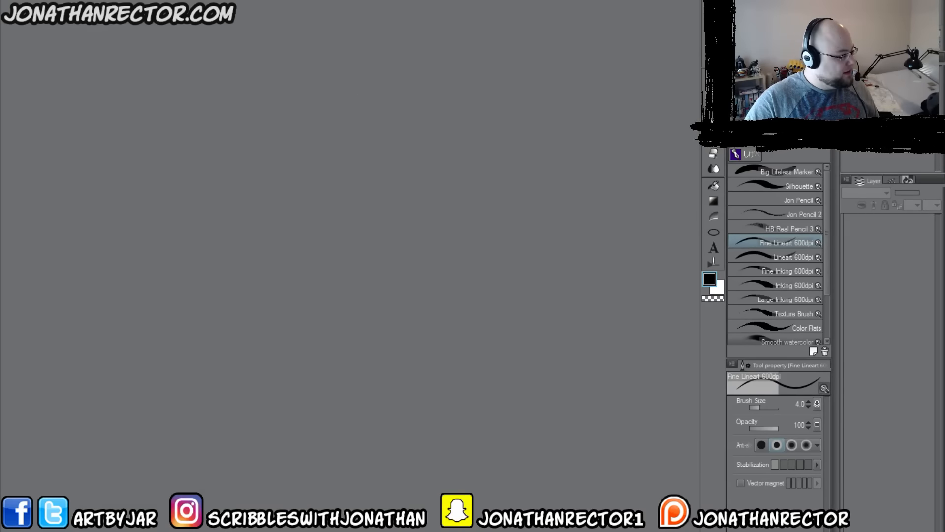
pyautogui.hotkey('ctrl', 'o')
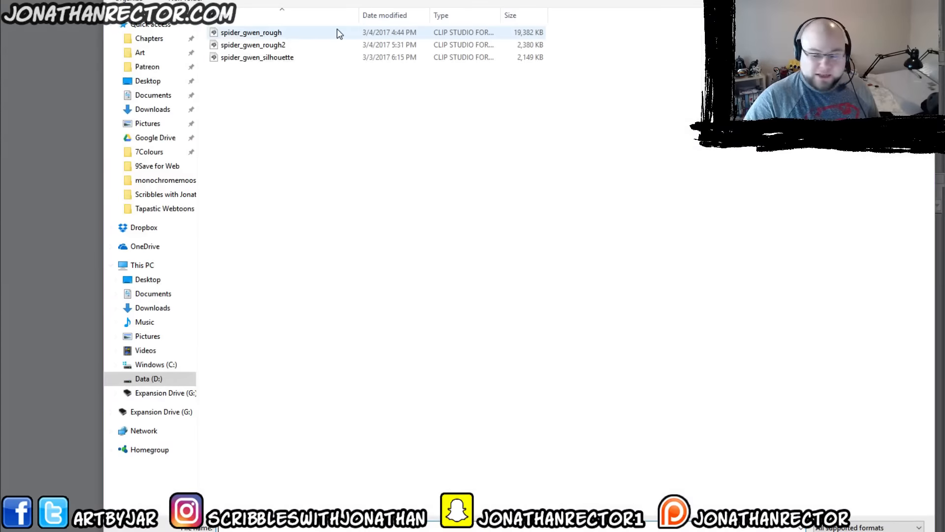
pyautogui.click(147, 38)
pyautogui.doubleClick(274, 33)
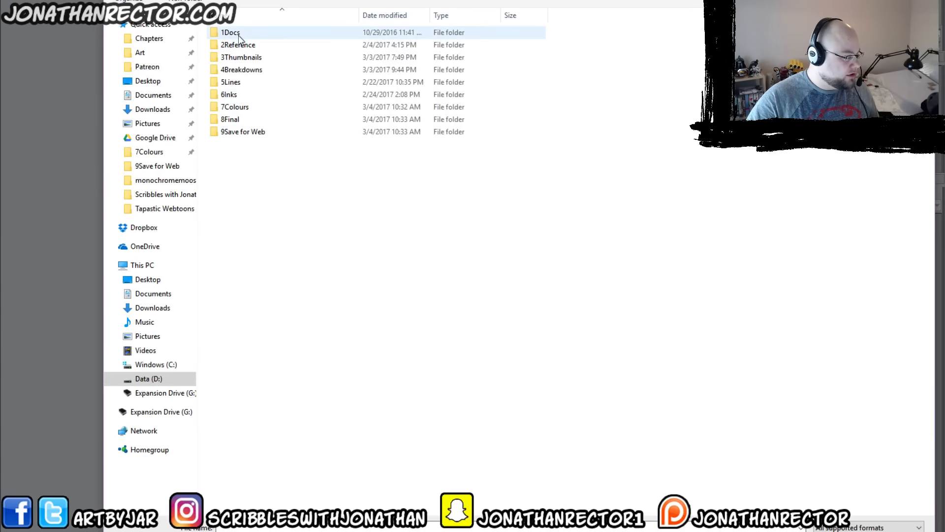
pyautogui.doubleClick(239, 70)
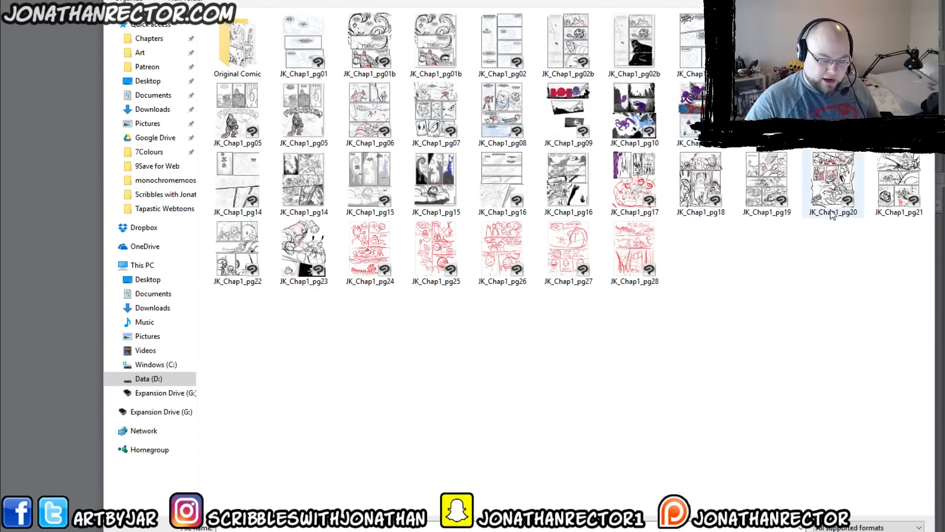
pyautogui.click(885, 179)
pyautogui.click(854, 531)
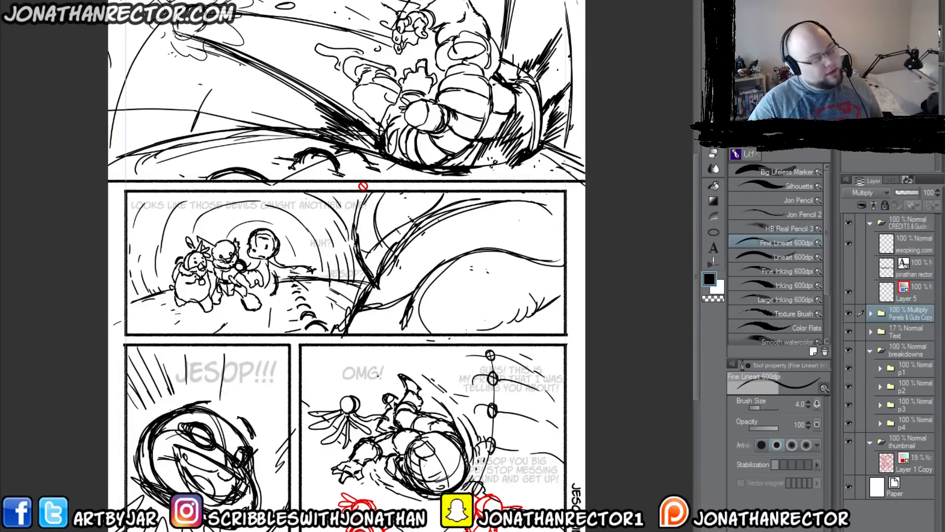
# Step: Open further breakdown pages, including JK_Chap1_pg22, and look over the page with the muscular giant
pyautogui.hotkey('ctrl', 'o')
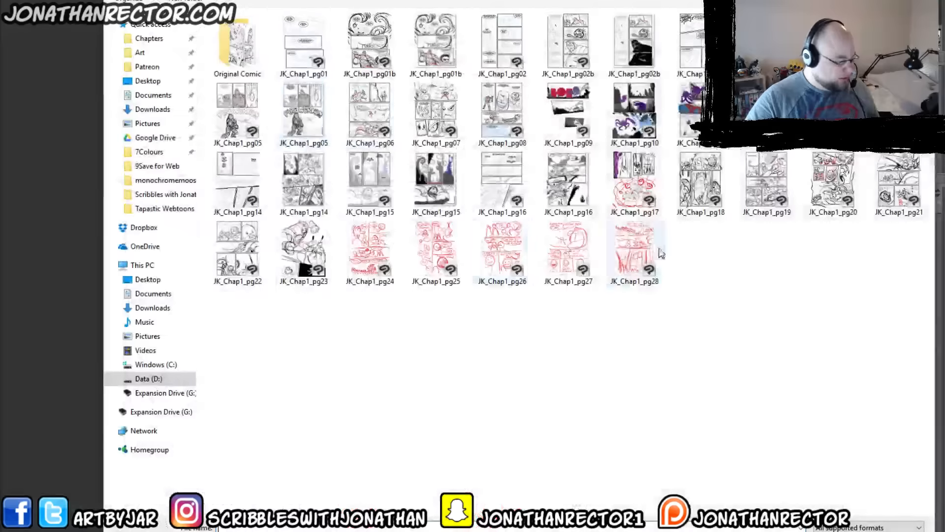
pyautogui.click(242, 253)
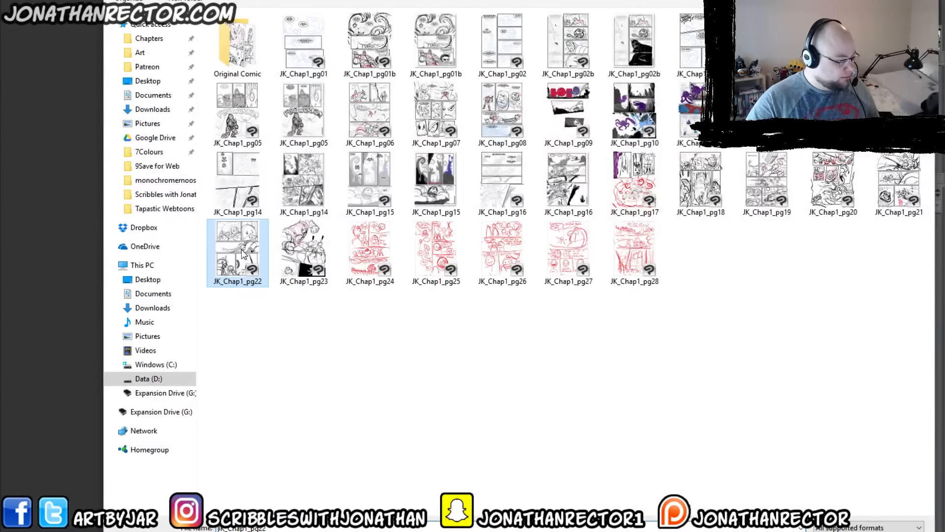
pyautogui.click(839, 531)
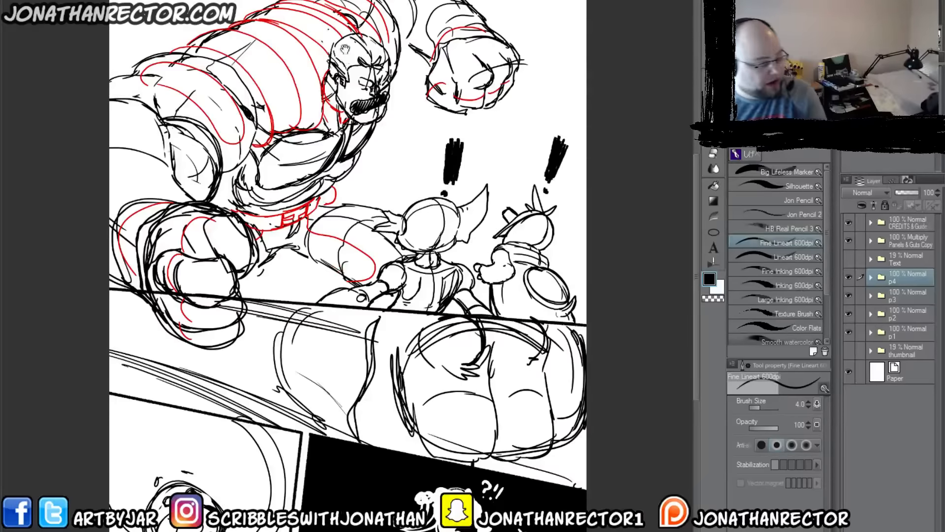
pyautogui.moveTo(359, 36); pyautogui.dragTo(430, 99)
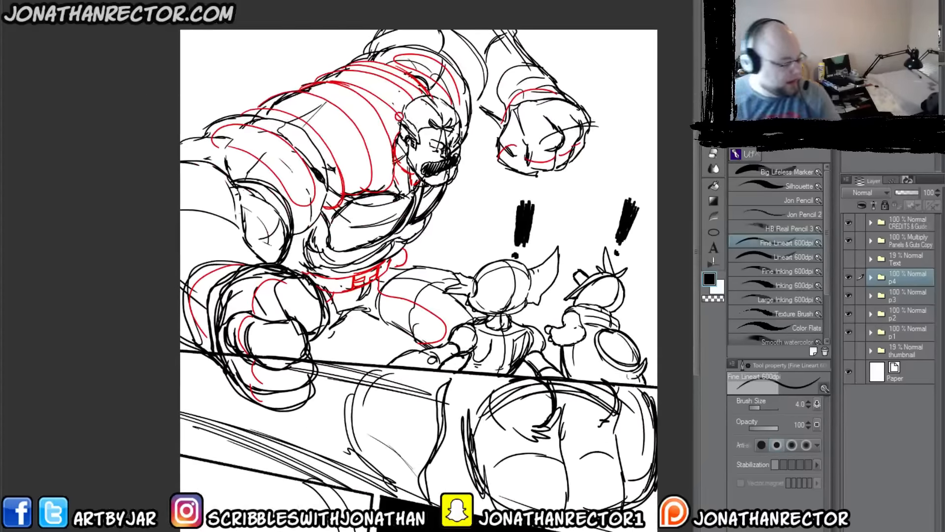
pyautogui.moveTo(504, 260); pyautogui.dragTo(456, 191)
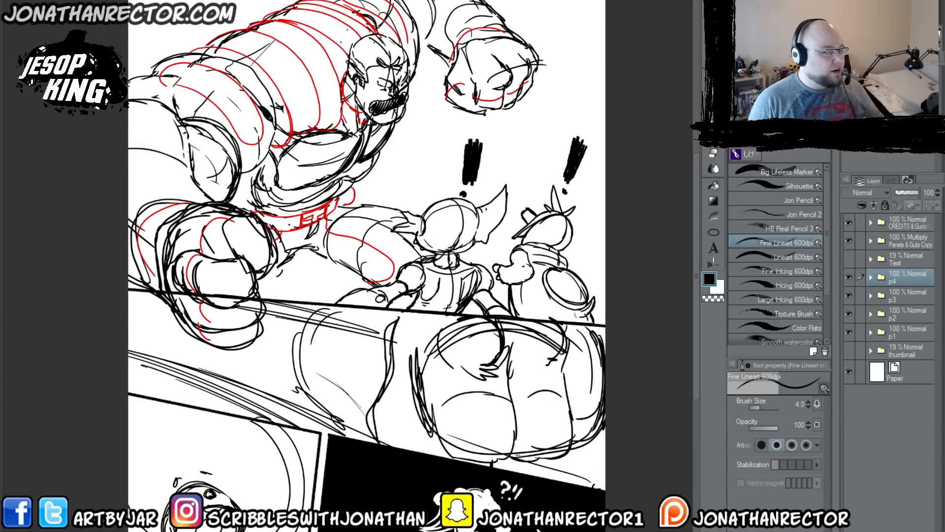
# Step: Return to the JK_Chap1_pg21 page and hide its Text folder
pyautogui.click(206, 2)
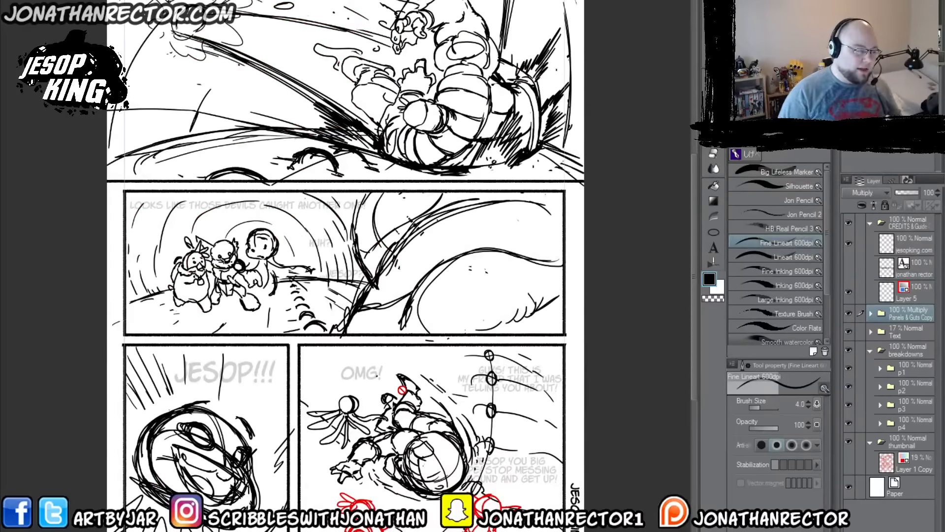
pyautogui.moveTo(388, 370); pyautogui.dragTo(406, 403)
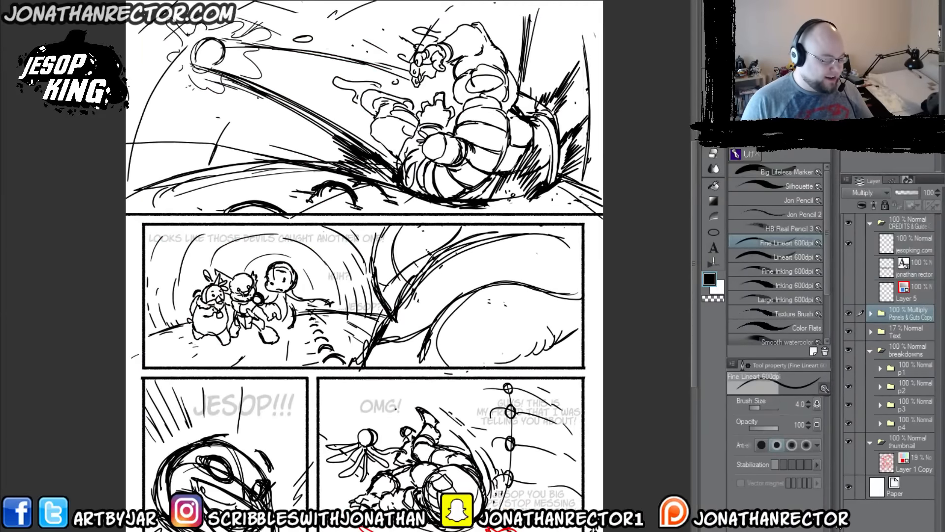
pyautogui.moveTo(209, 472); pyautogui.dragTo(202, 430)
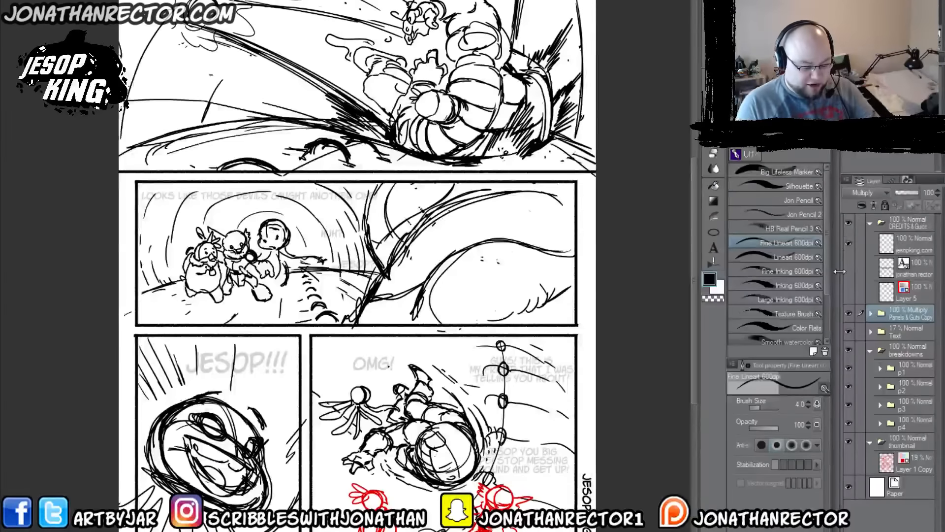
pyautogui.click(847, 333)
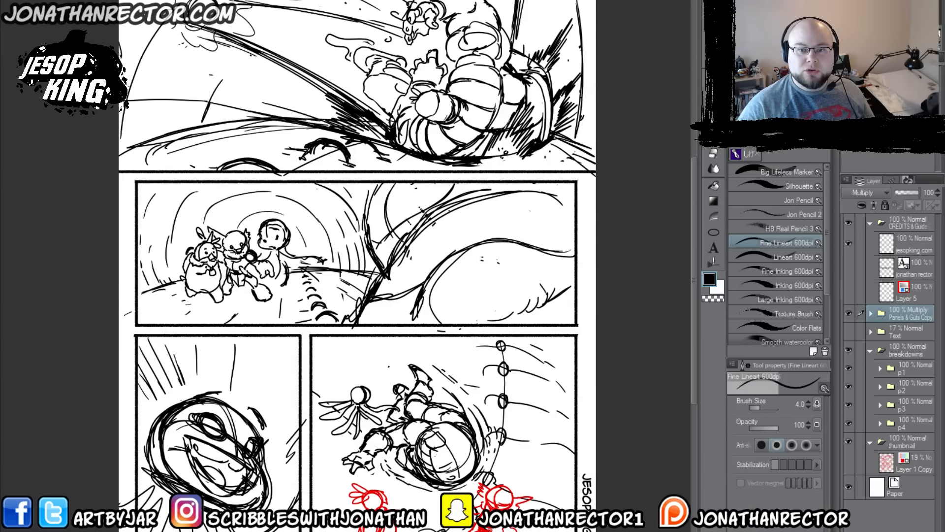
pyautogui.moveTo(560, 219); pyautogui.dragTo(579, 318)
# Step: Collapse the breakdowns folder and delete the thumbnail folder with its layer copy
pyautogui.click(870, 350)
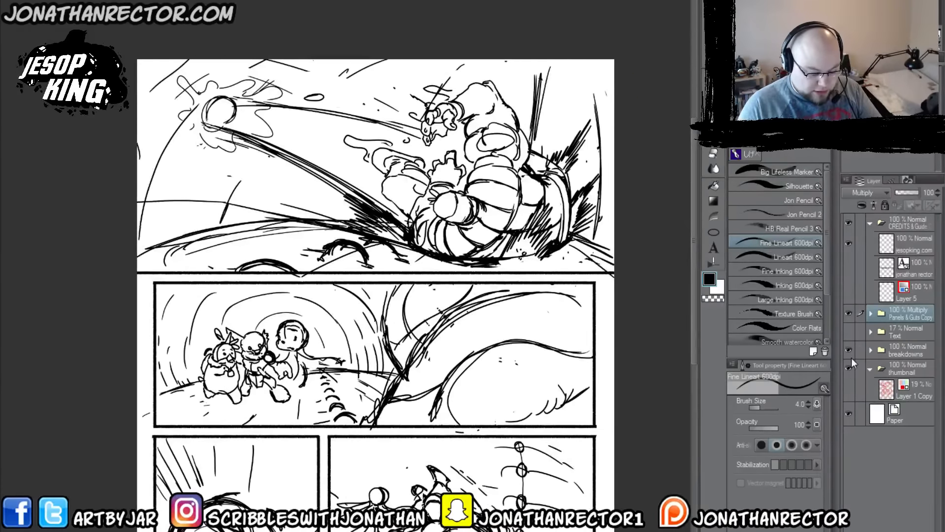
pyautogui.click(850, 349)
pyautogui.click(849, 348)
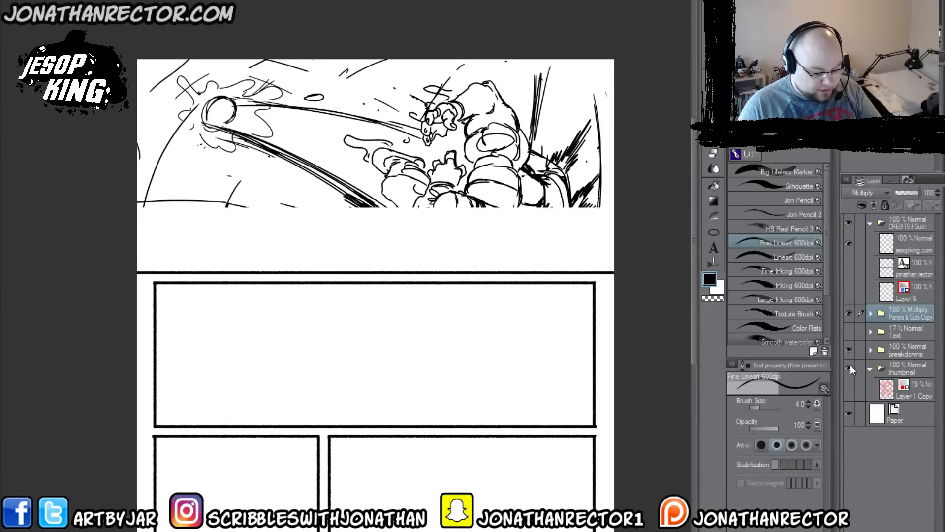
pyautogui.click(907, 370)
pyautogui.click(913, 527)
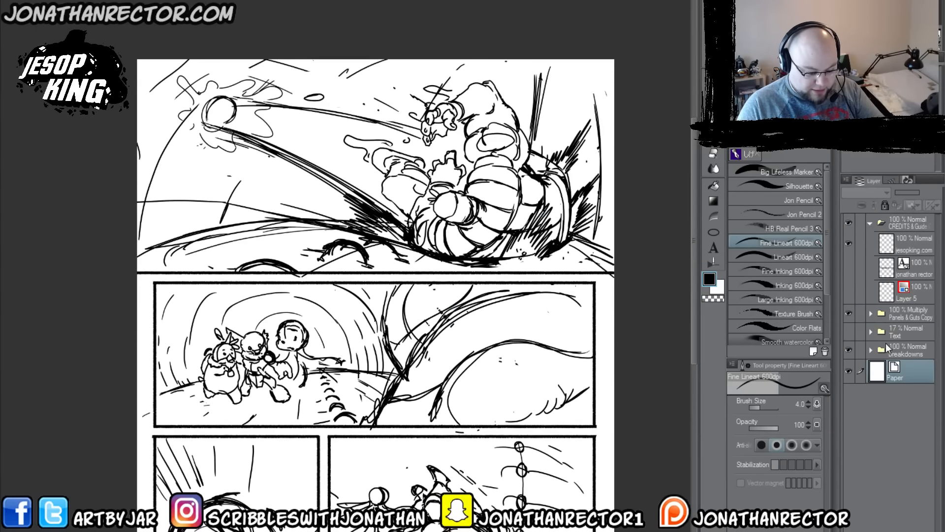
# Step: Add four new layer folders directly above the breakdowns folder
pyautogui.click(886, 347)
pyautogui.moveTo(462, 407); pyautogui.dragTo(435, 247)
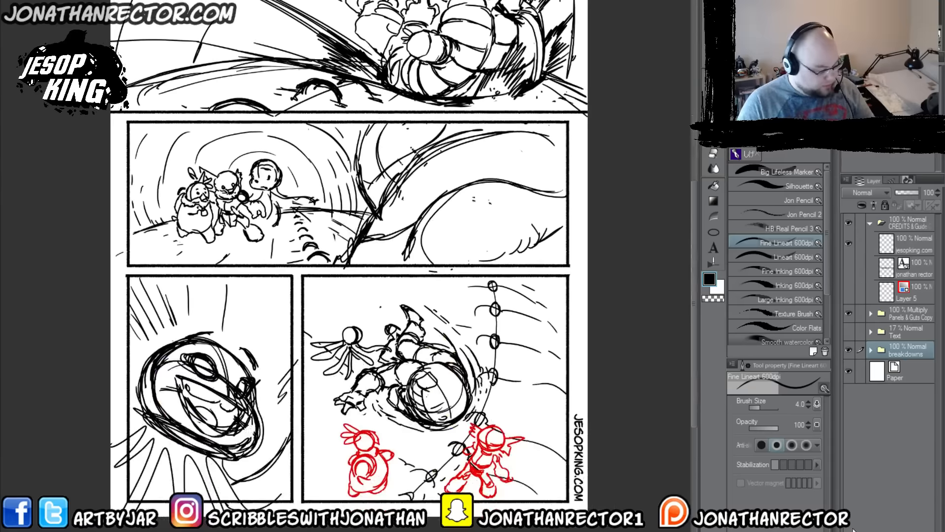
pyautogui.click(877, 525)
pyautogui.click(878, 526)
pyautogui.click(878, 526)
pyautogui.click(877, 526)
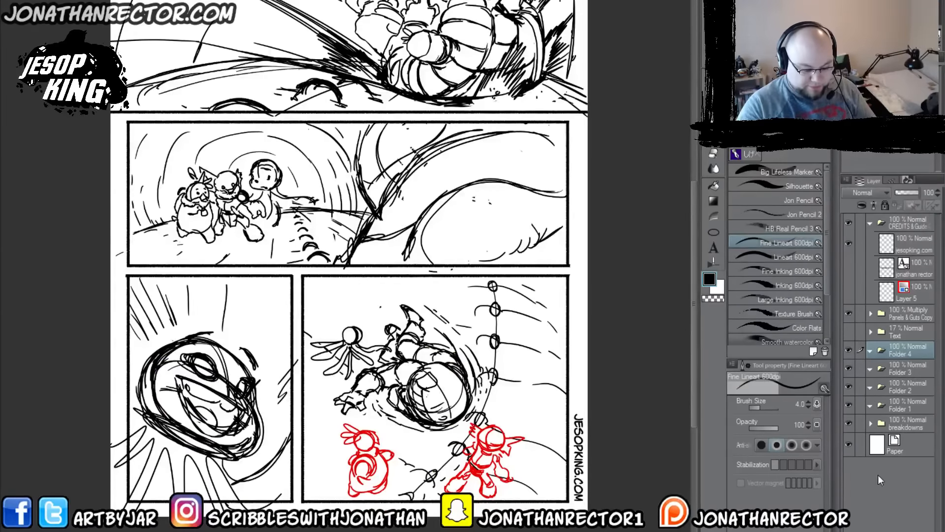
# Step: Rename the four new folders p1, p2, p3 and p4 from the uppermost down
pyautogui.doubleClick(894, 353)
pyautogui.write('p')
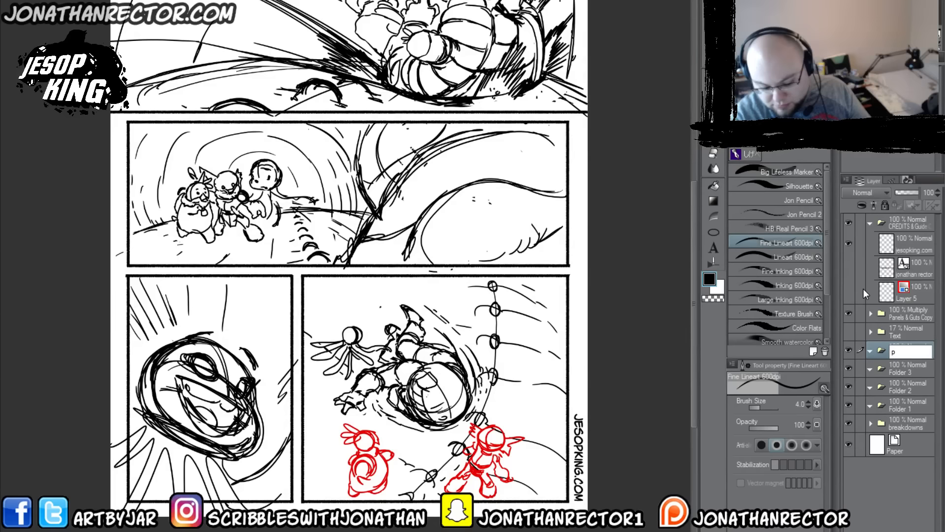
pyautogui.write('1')
pyautogui.doubleClick(899, 371)
pyautogui.write('p2')
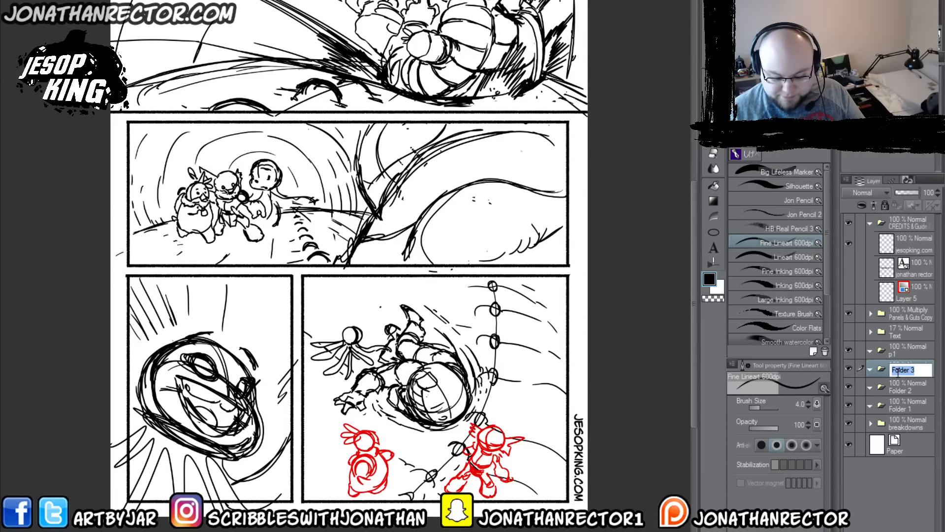
pyautogui.press('Return')
pyautogui.doubleClick(895, 389)
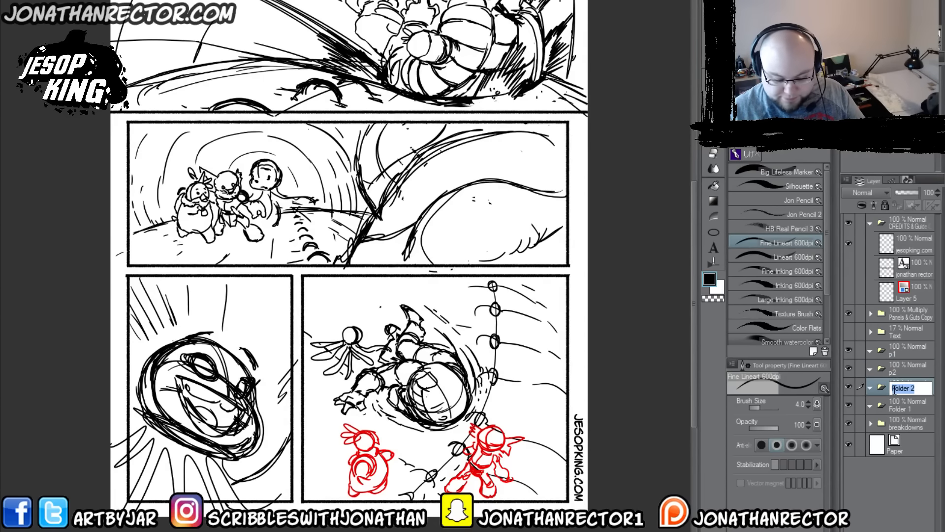
pyautogui.write('p3')
pyautogui.press('Return')
pyautogui.click(895, 408)
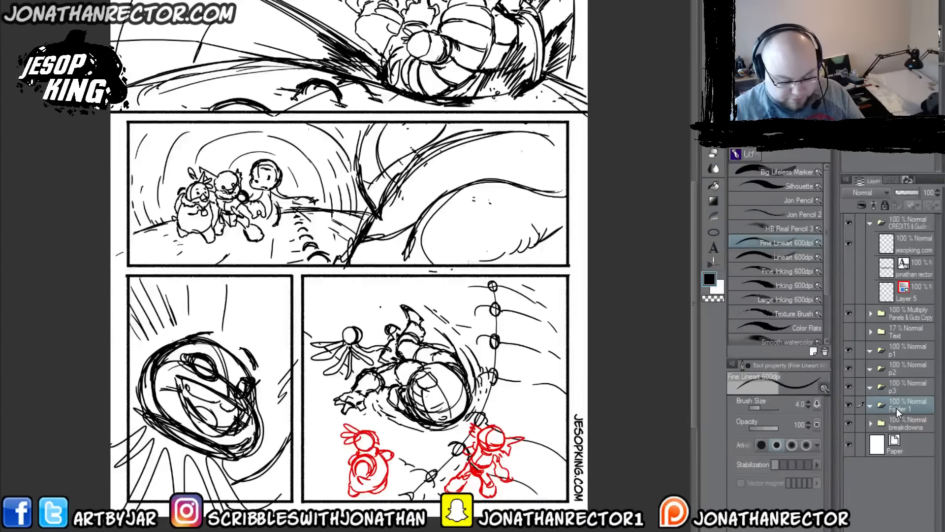
pyautogui.doubleClick(896, 409)
pyautogui.write('p4')
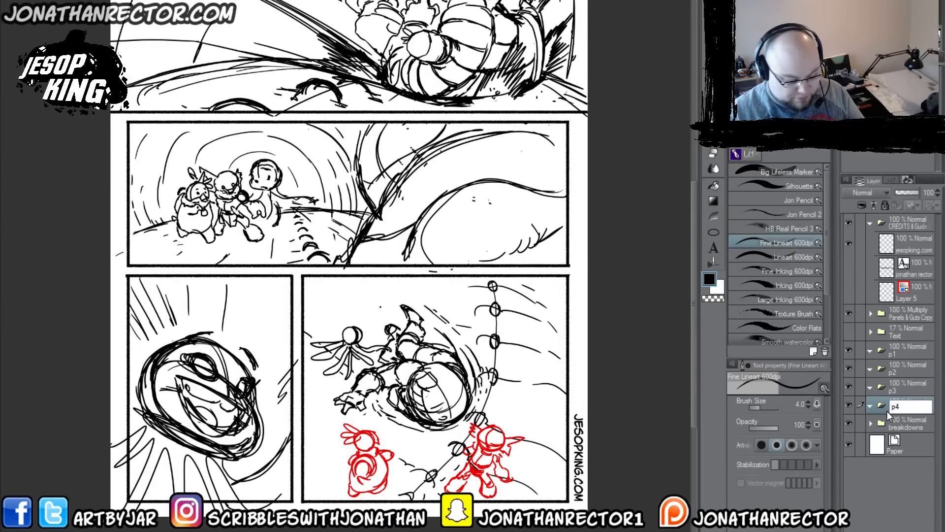
pyautogui.press('Return')
# Step: Add an empty raster layer inside each of the panel folders p4, p3, p2 and p1
pyautogui.hotkey('ctrl', 'shift', 'n')
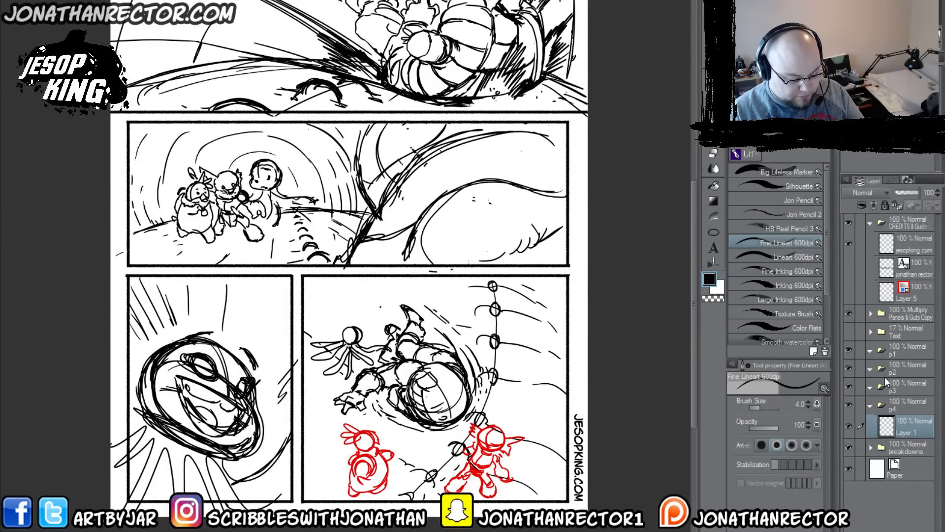
pyautogui.click(897, 387)
pyautogui.hotkey('ctrl', 'shift', 'n')
pyautogui.click(894, 369)
pyautogui.hotkey('ctrl', 'shift', 'n')
pyautogui.click(893, 351)
pyautogui.hotkey('ctrl', 'shift', 'n')
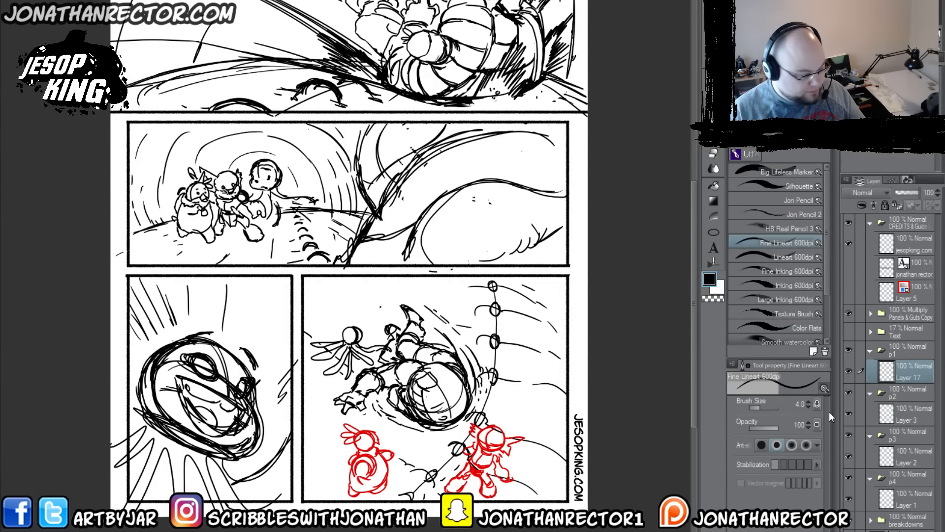
# Step: Create a subfolder named jesop inside p1 and place the panel's empty Layer 17 in it
pyautogui.hotkey('ctrl', 'g')
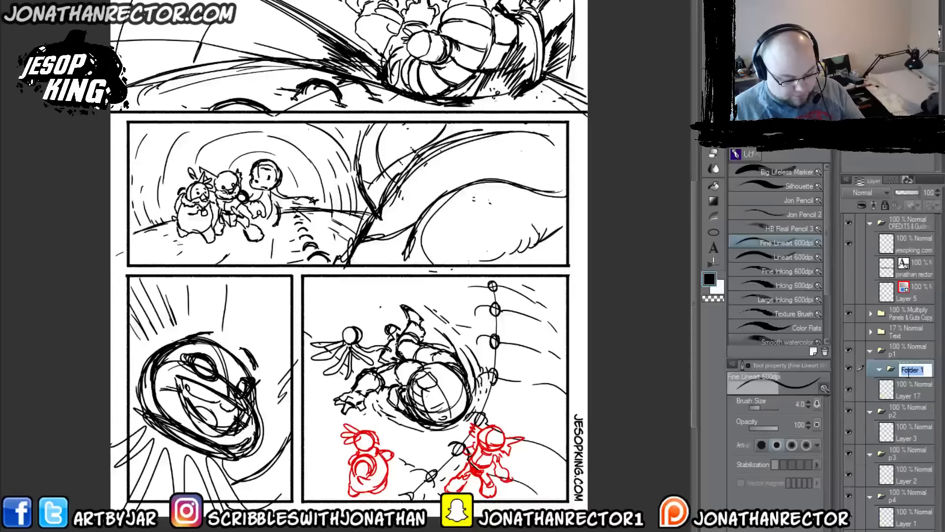
pyautogui.write('jesop')
pyautogui.press('Return')
pyautogui.moveTo(876, 394); pyautogui.dragTo(905, 369)
# Step: Fill a new layer above the breakdowns with white, lower its opacity to fade the sketch, and reselect Layer 17
pyautogui.moveTo(320, 260); pyautogui.dragTo(333, 403)
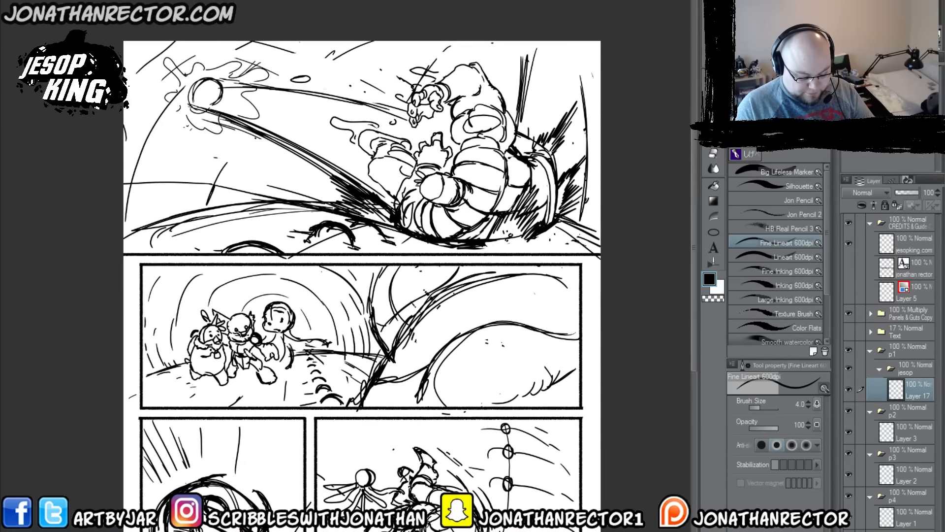
pyautogui.click(901, 530)
pyautogui.click(897, 205)
pyautogui.click(718, 288)
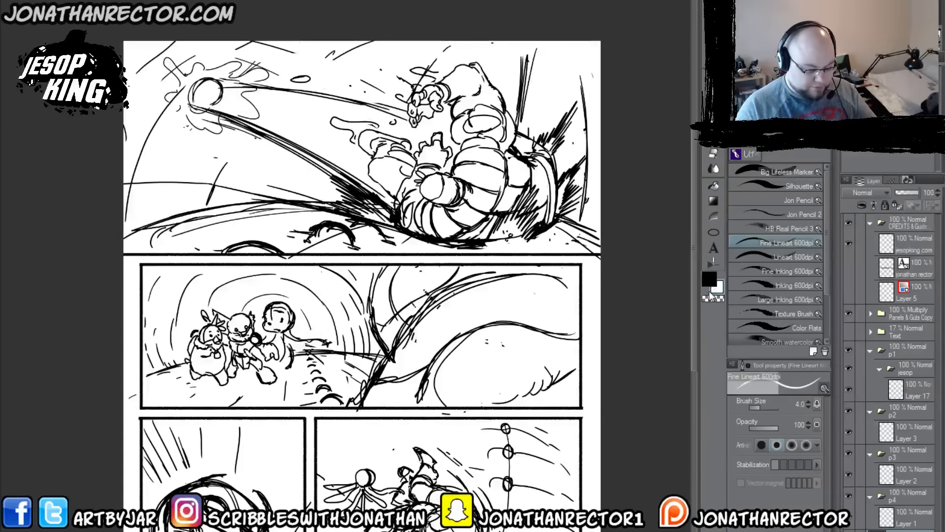
pyautogui.hotkey('alt', 'Delete')
pyautogui.click(706, 281)
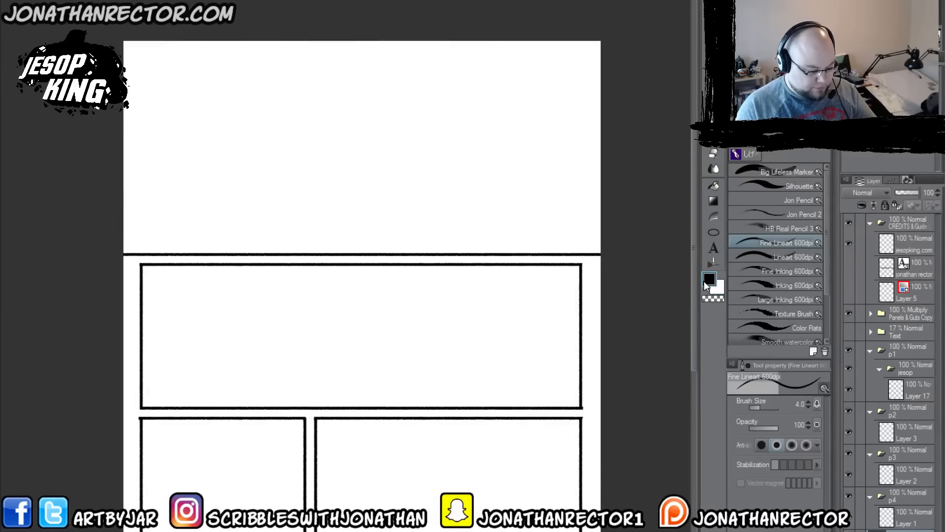
pyautogui.click(915, 192)
pyautogui.click(908, 394)
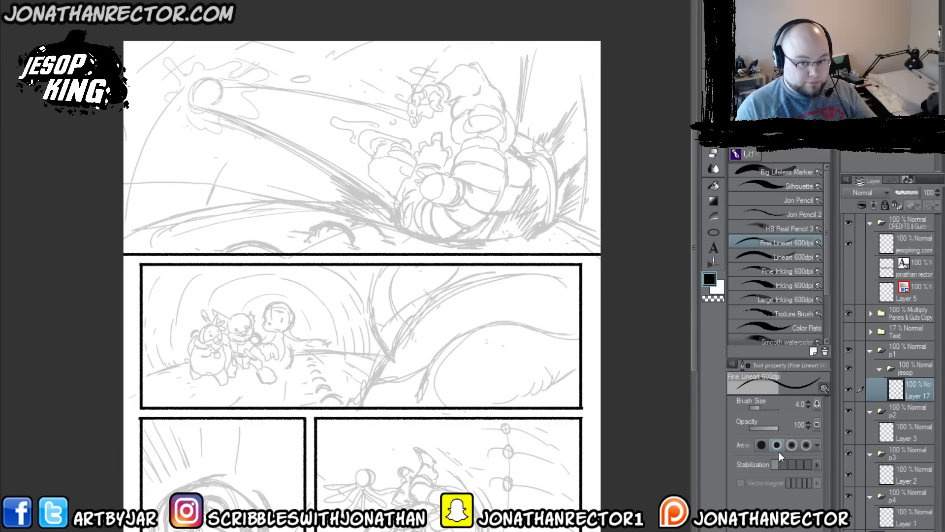
# Step: Switch to the Lineart 600dpi brush, framing the first panel and undoing the stray mark
pyautogui.moveTo(384, 299); pyautogui.dragTo(389, 329)
pyautogui.scroll(2, 393, 278)
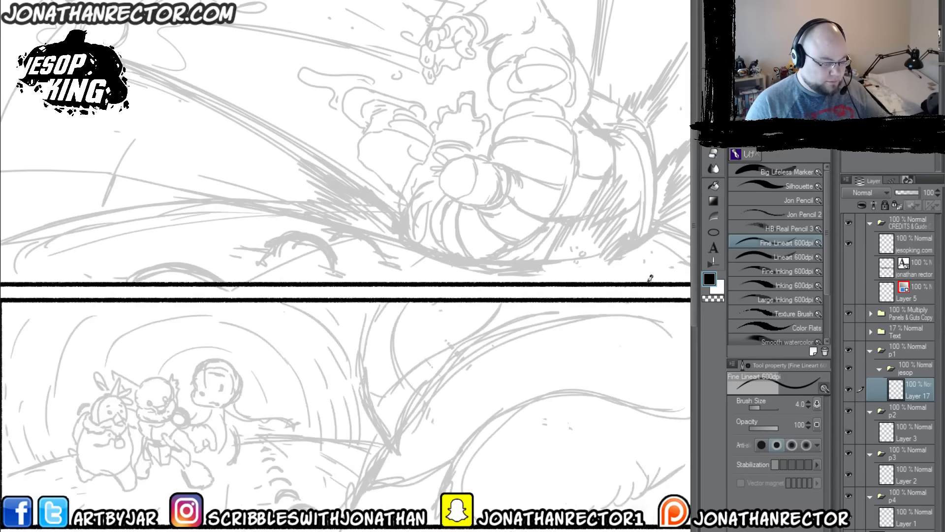
pyautogui.click(787, 257)
pyautogui.moveTo(516, 265); pyautogui.dragTo(437, 395)
pyautogui.moveTo(356, 278)
pyautogui.mouseDown()
pyautogui.moveTo(377, 329)
pyautogui.moveTo(299, 282)
pyautogui.moveTo(312, 310)
pyautogui.moveTo(270, 290)
pyautogui.mouseUp()
pyautogui.hotkey('ctrl', 'z')
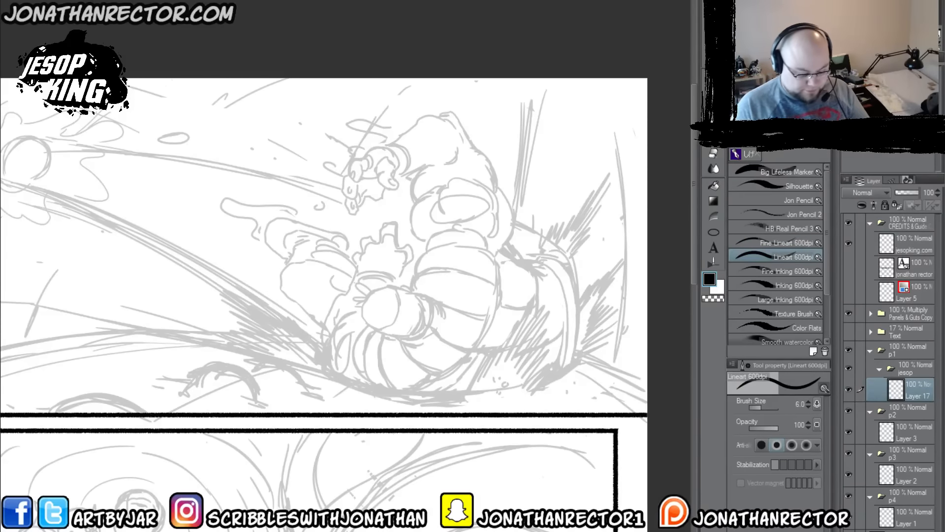
# Step: Set the white overlay's opacity to 90 and reselect Layer 17 in the jesop folder for drawing
pyautogui.click(908, 192)
pyautogui.click(929, 192)
pyautogui.write('90')
pyautogui.press('Return')
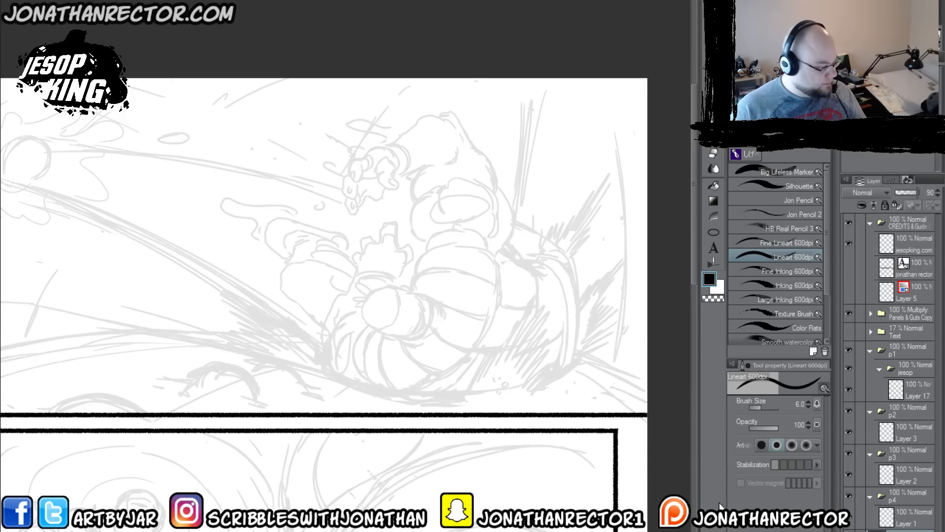
pyautogui.click(900, 388)
pyautogui.moveTo(358, 325); pyautogui.dragTo(322, 230)
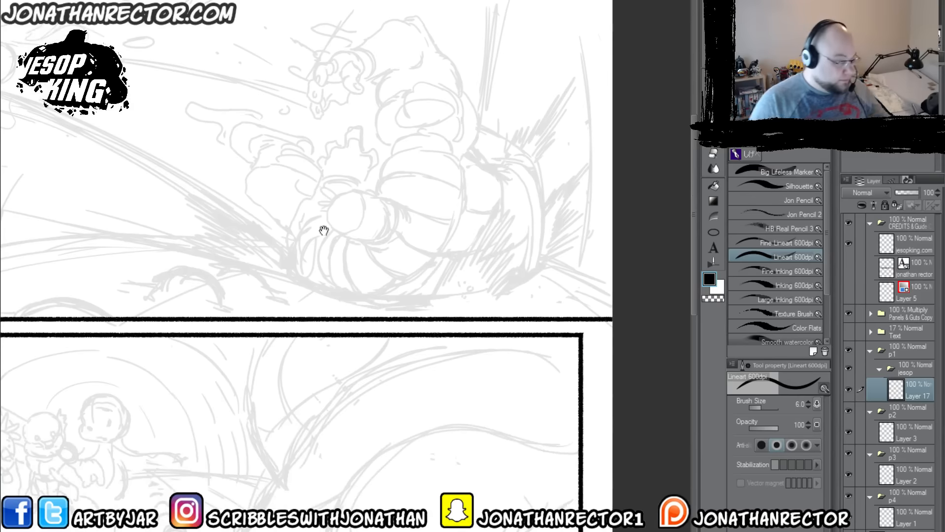
# Step: Check the sketched figures on the other open comic page for reference, and return to the first panel of the current page
pyautogui.click(268, 1)
pyautogui.click(443, 1)
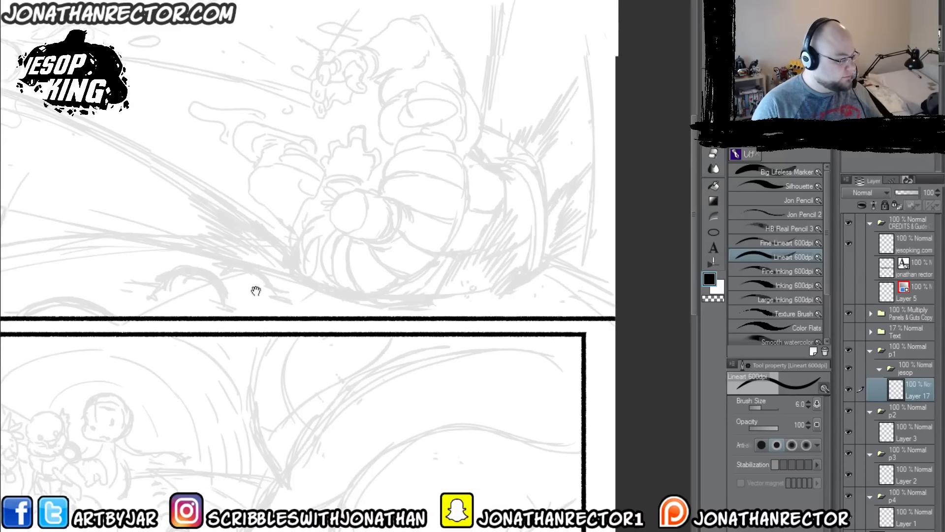
pyautogui.scroll(2, 385, 352)
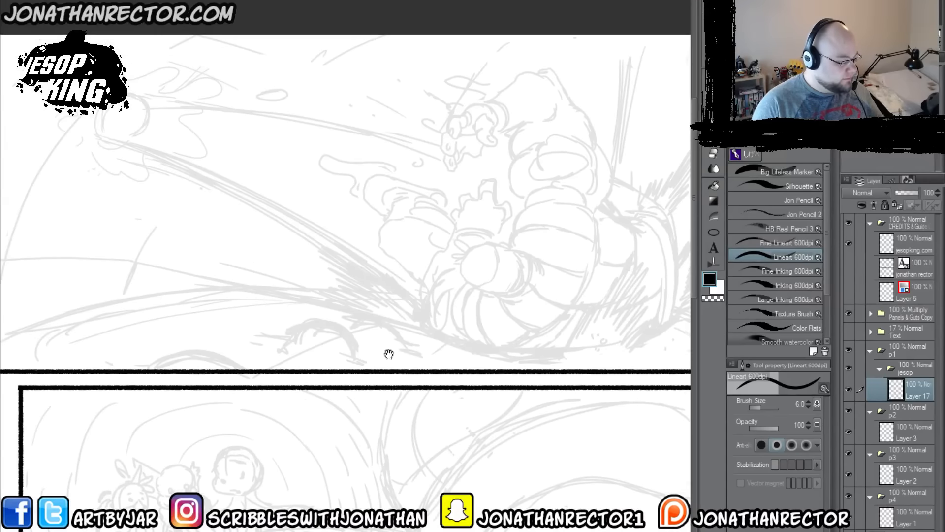
pyautogui.moveTo(474, 353); pyautogui.dragTo(340, 315)
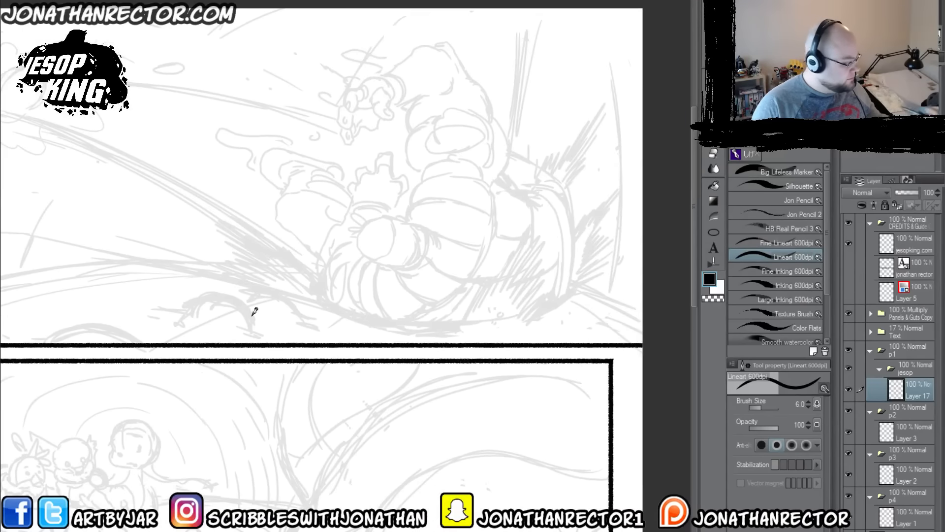
pyautogui.scroll(2, 254, 312)
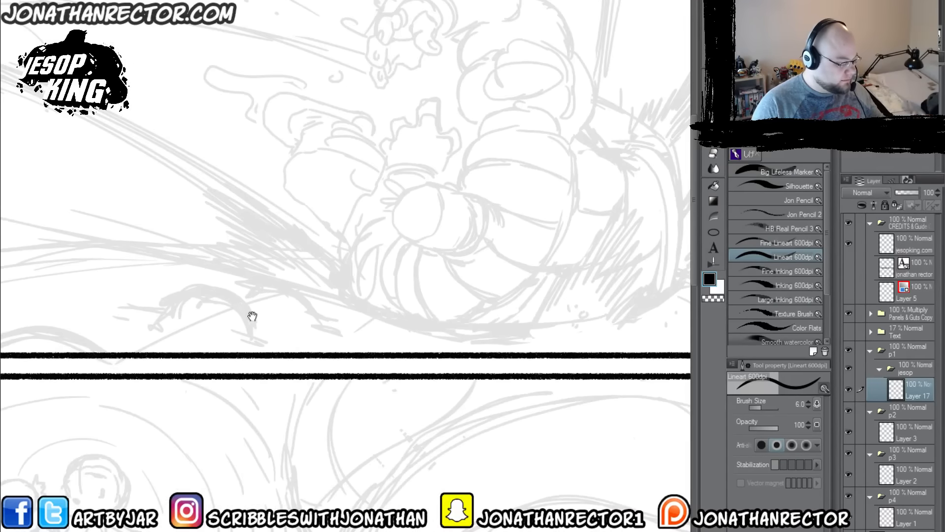
pyautogui.scroll(-1, 288, 261)
pyautogui.moveTo(364, 304); pyautogui.dragTo(391, 363)
# Step: Draw Jesop's head over the faded sketch, with the tied hair tuft, ear, collar edge and hair strands, erasing stray lines
pyautogui.moveTo(395, 272)
pyautogui.mouseDown()
pyautogui.moveTo(441, 256)
pyautogui.moveTo(438, 266)
pyautogui.moveTo(430, 256)
pyautogui.moveTo(447, 264)
pyautogui.moveTo(441, 304)
pyautogui.moveTo(446, 278)
pyautogui.moveTo(437, 298)
pyautogui.mouseUp()
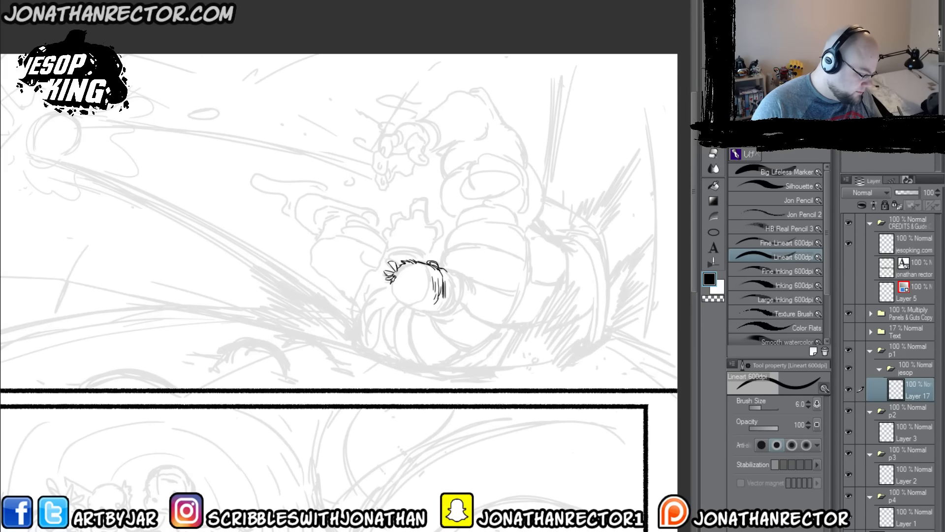
pyautogui.moveTo(392, 277)
pyautogui.mouseDown()
pyautogui.moveTo(392, 289)
pyautogui.moveTo(423, 270)
pyautogui.moveTo(427, 285)
pyautogui.moveTo(416, 298)
pyautogui.moveTo(434, 291)
pyautogui.moveTo(436, 302)
pyautogui.moveTo(404, 299)
pyautogui.moveTo(421, 302)
pyautogui.moveTo(404, 295)
pyautogui.moveTo(422, 297)
pyautogui.moveTo(418, 276)
pyautogui.moveTo(435, 287)
pyautogui.mouseUp()
pyautogui.press('e')
pyautogui.press('p')
pyautogui.press('e')
pyautogui.press('p')
pyautogui.moveTo(437, 265)
pyautogui.mouseDown()
pyautogui.moveTo(439, 287)
pyautogui.moveTo(425, 306)
pyautogui.mouseUp()
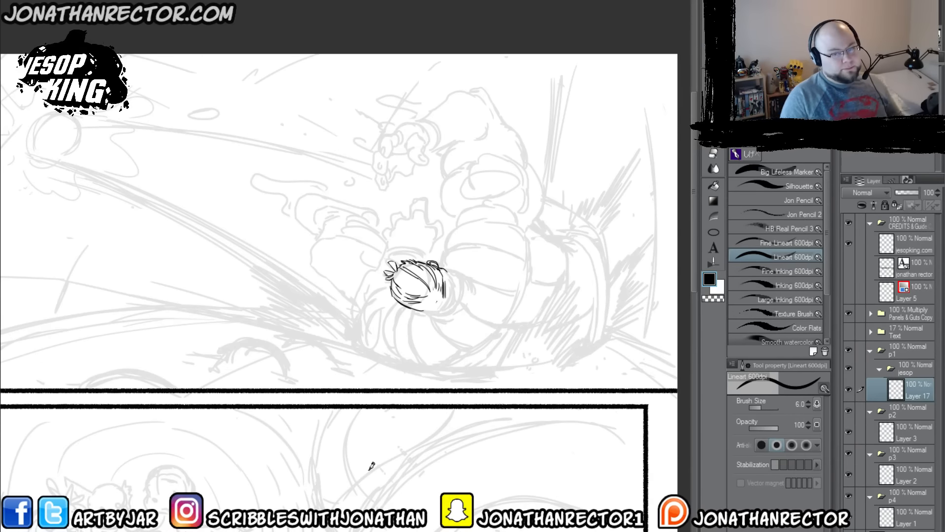
# Step: Draw the large puffy body segments beside and above the head, including their curved dividing seams
pyautogui.moveTo(362, 300)
pyautogui.mouseDown()
pyautogui.moveTo(336, 294)
pyautogui.moveTo(347, 308)
pyautogui.moveTo(425, 307)
pyautogui.moveTo(430, 290)
pyautogui.moveTo(407, 258)
pyautogui.moveTo(434, 277)
pyautogui.moveTo(437, 300)
pyautogui.moveTo(427, 313)
pyautogui.moveTo(393, 317)
pyautogui.moveTo(444, 322)
pyautogui.moveTo(461, 284)
pyautogui.moveTo(463, 247)
pyautogui.moveTo(451, 229)
pyautogui.mouseUp()
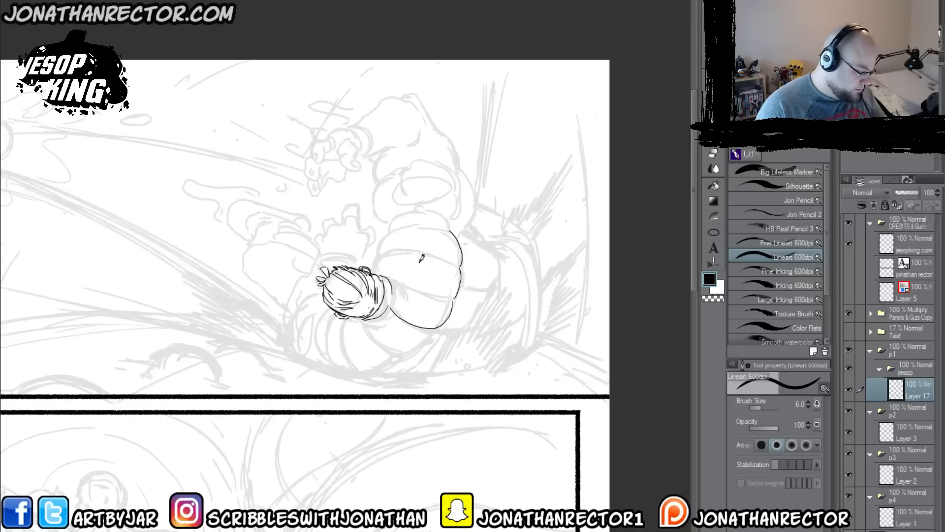
pyautogui.moveTo(450, 227)
pyautogui.mouseDown()
pyautogui.moveTo(402, 213)
pyautogui.moveTo(381, 228)
pyautogui.moveTo(390, 225)
pyautogui.moveTo(377, 274)
pyautogui.moveTo(457, 298)
pyautogui.mouseUp()
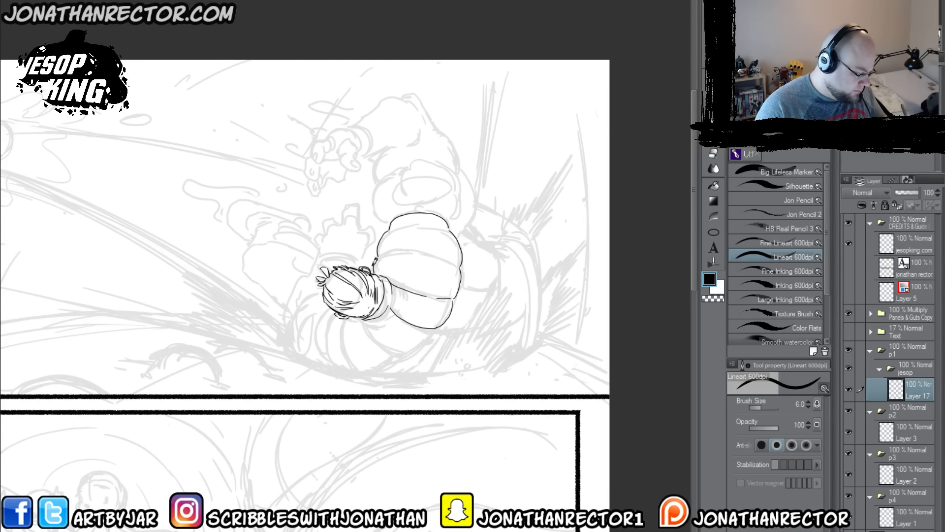
pyautogui.moveTo(380, 255); pyautogui.dragTo(458, 260)
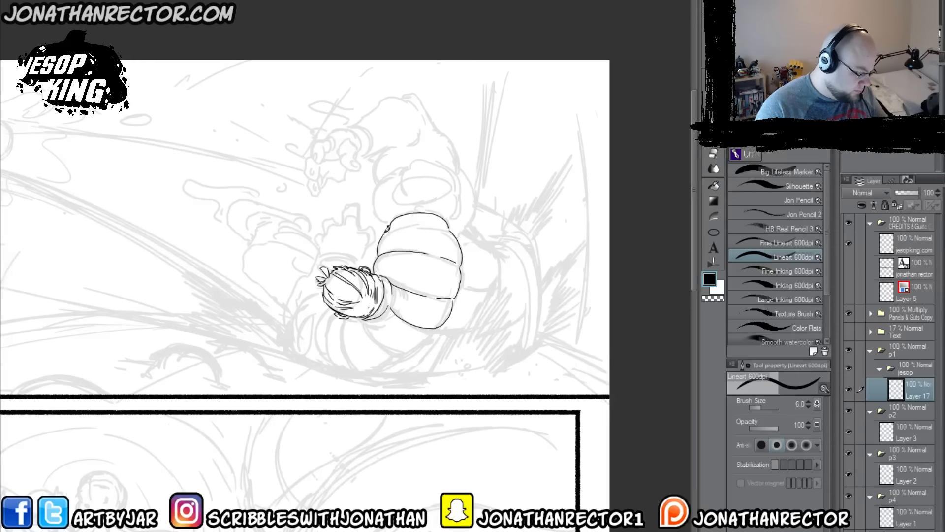
pyautogui.moveTo(412, 224); pyautogui.dragTo(448, 228)
# Step: Draw the body segments curling beneath the head and add small crease marks inside the larger segments
pyautogui.moveTo(318, 329); pyautogui.dragTo(324, 294)
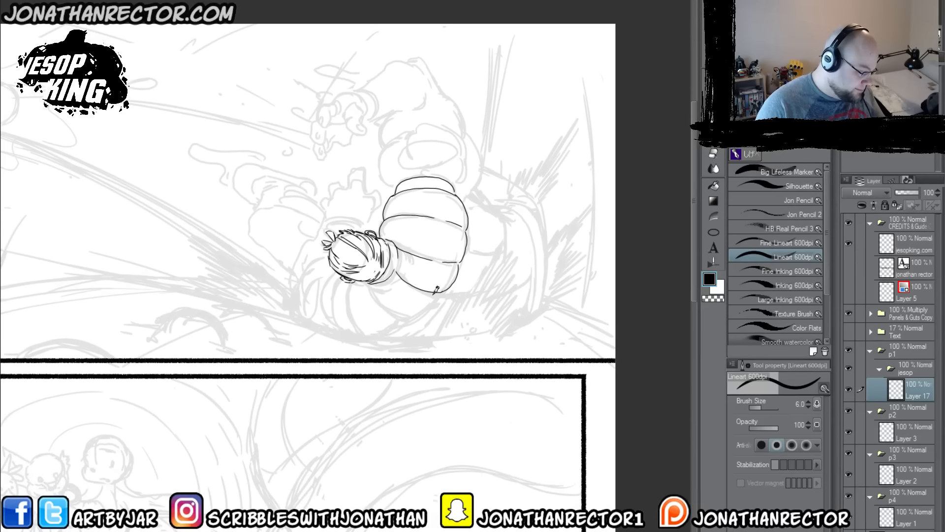
pyautogui.moveTo(437, 294)
pyautogui.mouseDown()
pyautogui.moveTo(410, 317)
pyautogui.moveTo(375, 284)
pyautogui.mouseUp()
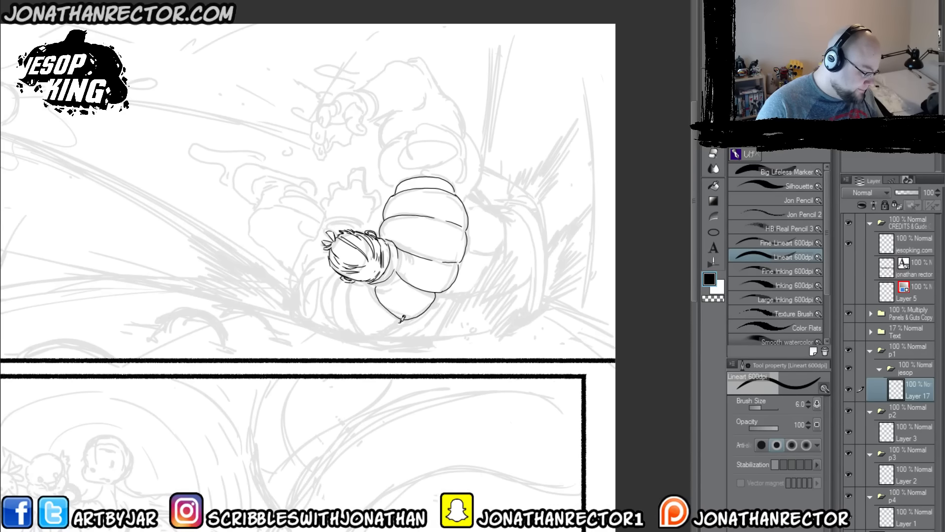
pyautogui.moveTo(402, 320)
pyautogui.mouseDown()
pyautogui.moveTo(370, 337)
pyautogui.moveTo(361, 326)
pyautogui.moveTo(353, 281)
pyautogui.mouseUp()
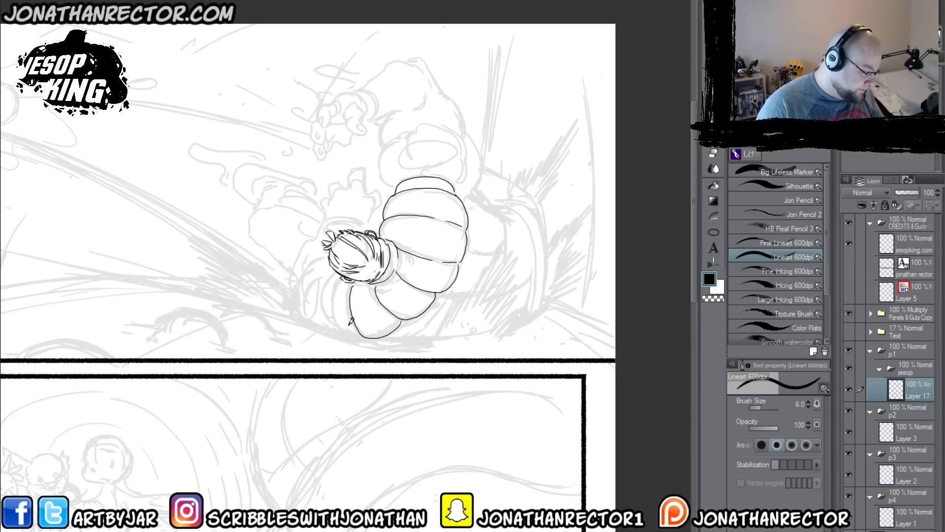
pyautogui.moveTo(365, 331)
pyautogui.mouseDown()
pyautogui.moveTo(339, 322)
pyautogui.moveTo(339, 278)
pyautogui.mouseUp()
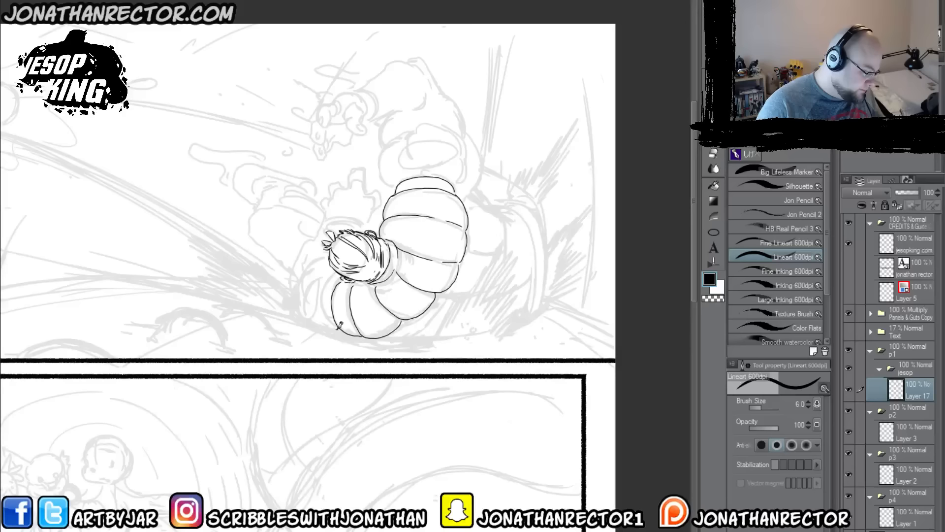
pyautogui.moveTo(340, 325)
pyautogui.mouseDown()
pyautogui.moveTo(320, 298)
pyautogui.moveTo(336, 268)
pyautogui.mouseUp()
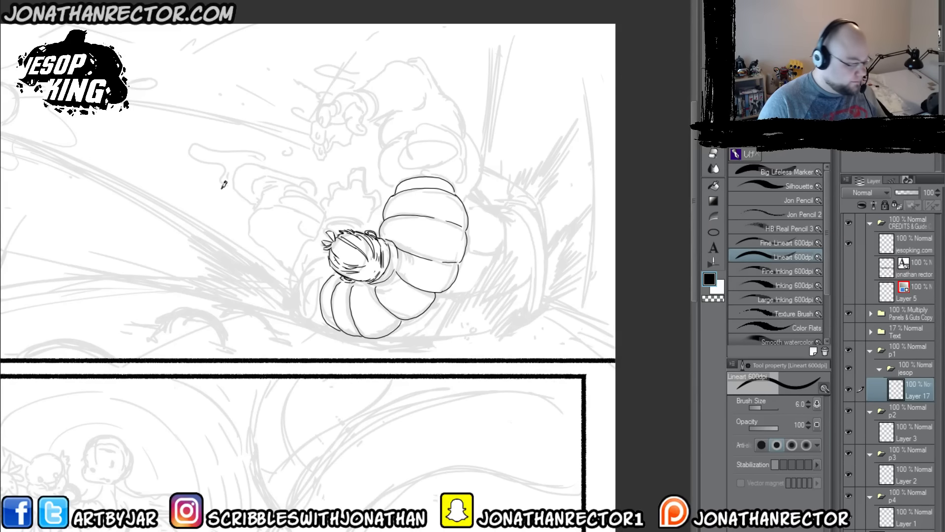
pyautogui.moveTo(302, 312); pyautogui.dragTo(323, 344)
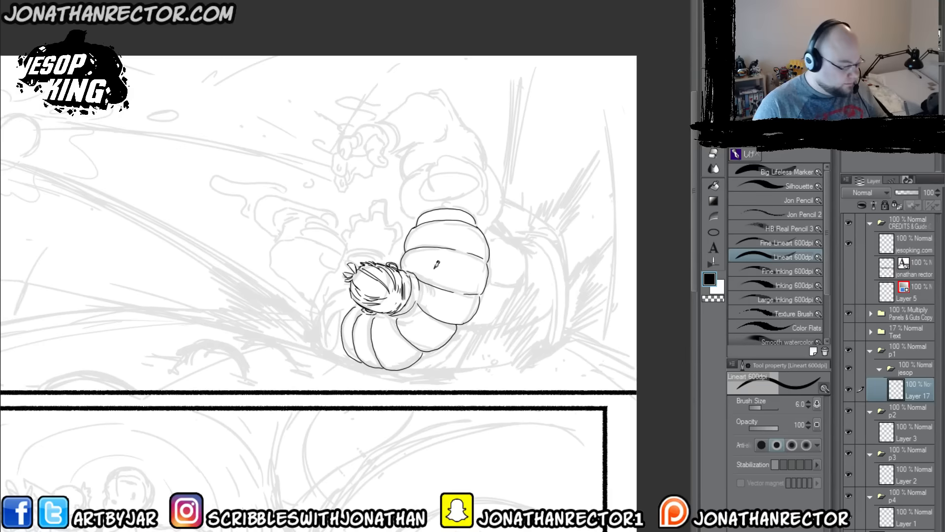
pyautogui.moveTo(447, 274); pyautogui.dragTo(432, 263)
pyautogui.moveTo(428, 258); pyautogui.dragTo(426, 259)
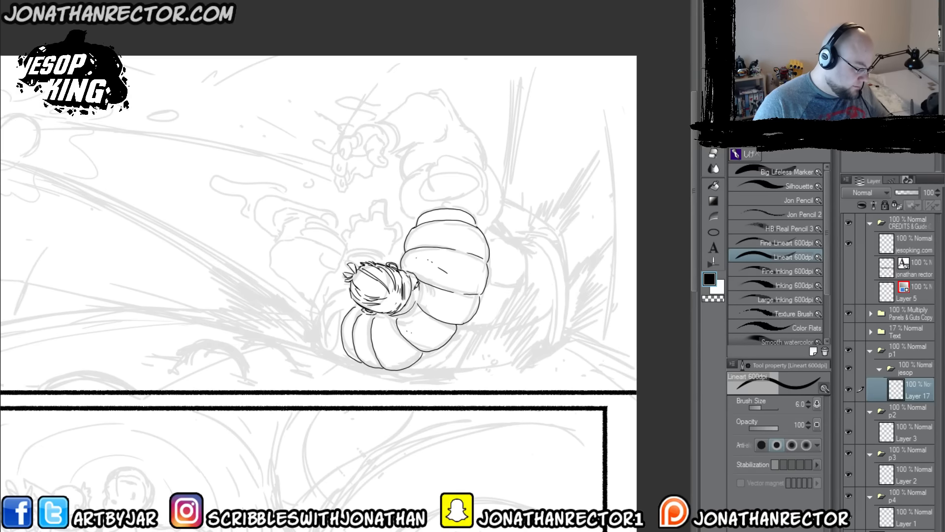
# Step: Draw the rounded forms above the top body segment, with the outer contour wrapping behind them
pyautogui.moveTo(320, 301); pyautogui.dragTo(319, 347)
pyautogui.moveTo(403, 252)
pyautogui.mouseDown()
pyautogui.moveTo(402, 281)
pyautogui.moveTo(401, 235)
pyautogui.moveTo(428, 221)
pyautogui.moveTo(426, 243)
pyautogui.mouseUp()
pyautogui.moveTo(433, 262)
pyautogui.mouseDown()
pyautogui.moveTo(473, 274)
pyautogui.moveTo(483, 236)
pyautogui.moveTo(461, 219)
pyautogui.moveTo(483, 224)
pyautogui.moveTo(499, 251)
pyautogui.moveTo(486, 291)
pyautogui.mouseUp()
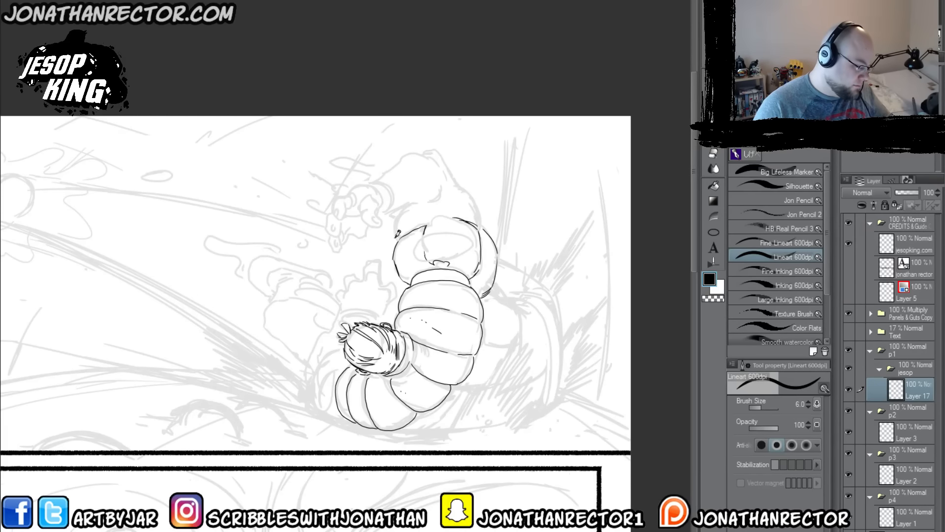
pyautogui.moveTo(397, 231)
pyautogui.mouseDown()
pyautogui.moveTo(399, 209)
pyautogui.moveTo(414, 195)
pyautogui.moveTo(434, 215)
pyautogui.moveTo(452, 213)
pyautogui.moveTo(404, 193)
pyautogui.moveTo(436, 211)
pyautogui.moveTo(405, 206)
pyautogui.moveTo(406, 233)
pyautogui.mouseUp()
# Step: Draw the raised limb's contours from the rounded forms up over the bend and down the back edge
pyautogui.moveTo(304, 271); pyautogui.dragTo(262, 335)
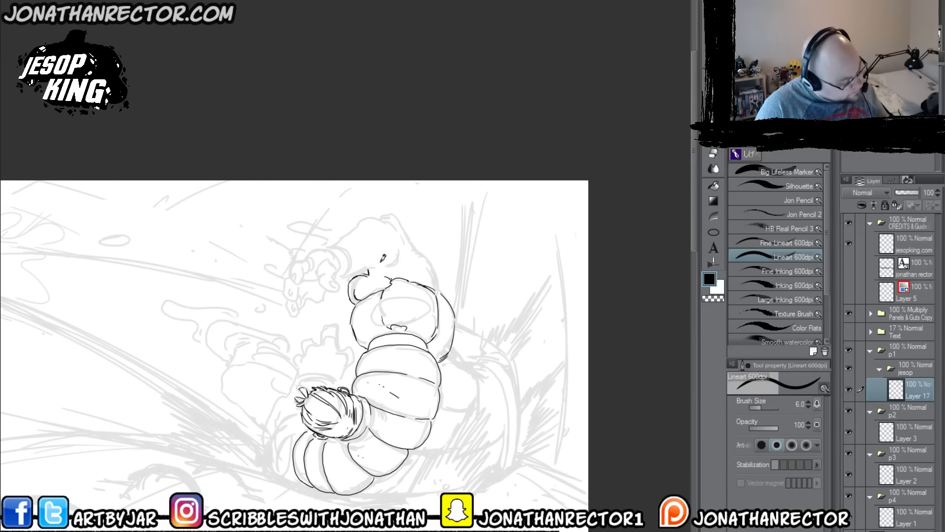
pyautogui.moveTo(370, 268)
pyautogui.mouseDown()
pyautogui.moveTo(407, 256)
pyautogui.moveTo(387, 217)
pyautogui.moveTo(366, 216)
pyautogui.moveTo(332, 245)
pyautogui.mouseUp()
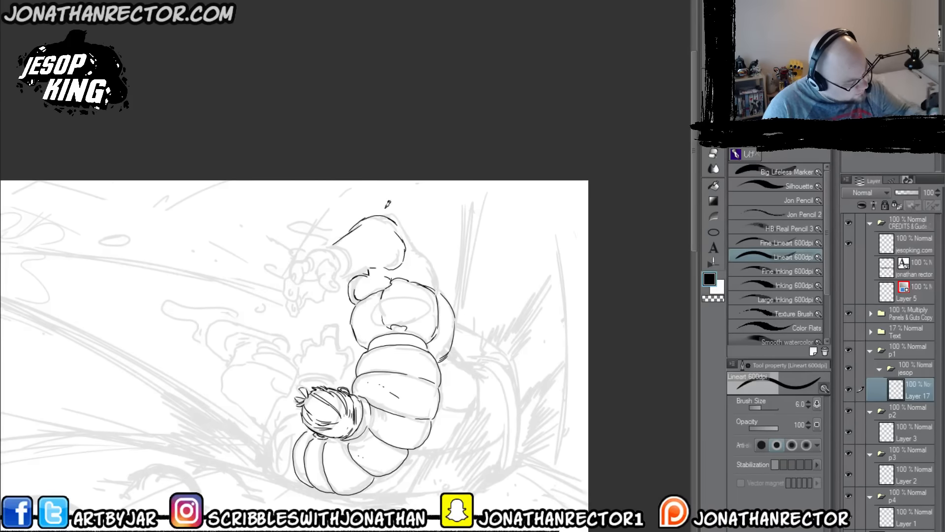
pyautogui.moveTo(388, 215)
pyautogui.mouseDown()
pyautogui.moveTo(448, 279)
pyautogui.moveTo(447, 296)
pyautogui.mouseUp()
# Step: Draw the hand at the end of the raised limb, with its curled fingers, nails and thumb
pyautogui.moveTo(237, 353)
pyautogui.mouseDown()
pyautogui.moveTo(270, 312)
pyautogui.moveTo(300, 307)
pyautogui.mouseUp()
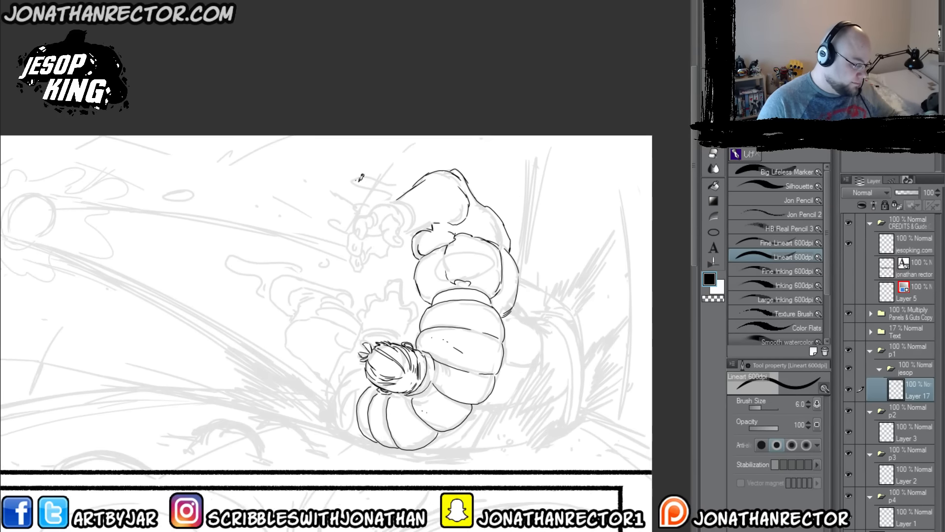
pyautogui.moveTo(369, 210)
pyautogui.mouseDown()
pyautogui.moveTo(361, 233)
pyautogui.moveTo(369, 224)
pyautogui.moveTo(360, 226)
pyautogui.moveTo(360, 213)
pyautogui.moveTo(370, 222)
pyautogui.moveTo(375, 209)
pyautogui.moveTo(352, 248)
pyautogui.mouseUp()
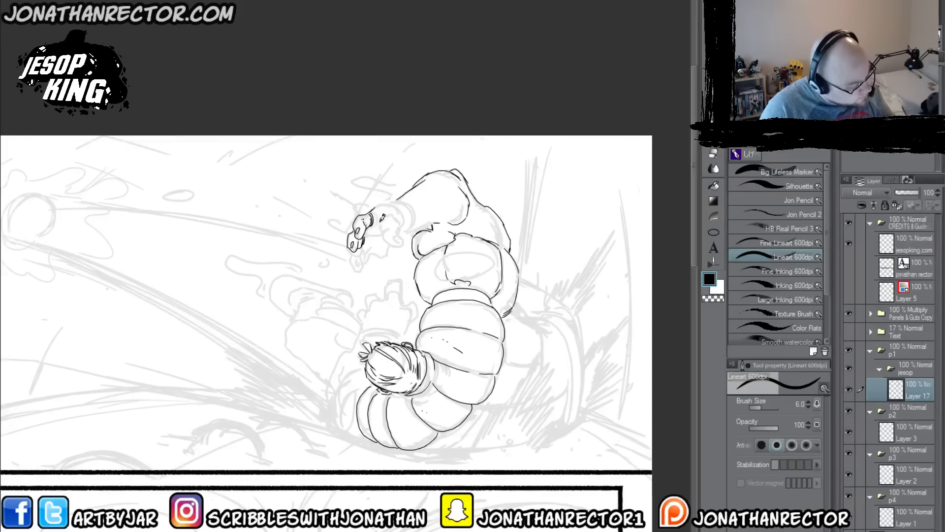
pyautogui.moveTo(388, 219); pyautogui.dragTo(396, 230)
pyautogui.moveTo(397, 229)
pyautogui.mouseDown()
pyautogui.moveTo(389, 249)
pyautogui.moveTo(379, 232)
pyautogui.moveTo(397, 226)
pyautogui.mouseUp()
pyautogui.moveTo(385, 218)
pyautogui.mouseDown()
pyautogui.moveTo(378, 231)
pyautogui.moveTo(368, 207)
pyautogui.moveTo(396, 197)
pyautogui.mouseUp()
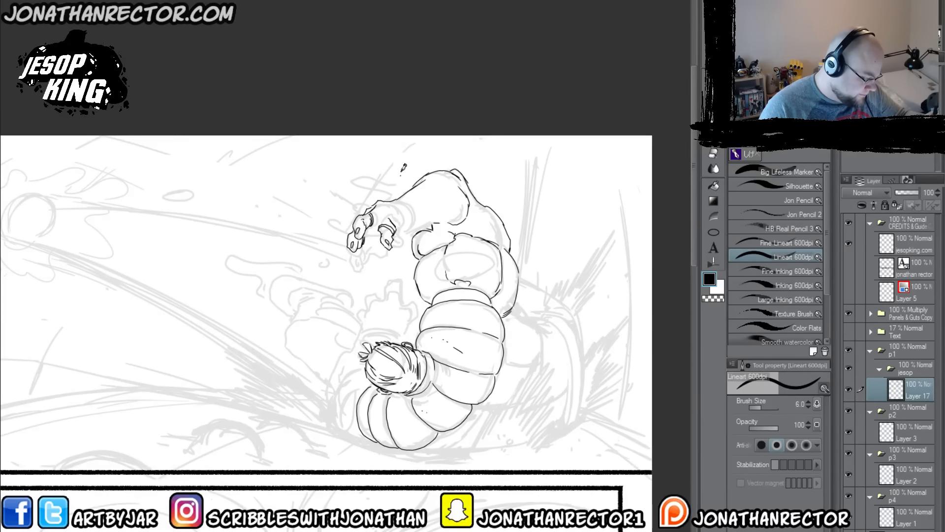
pyautogui.moveTo(363, 241)
pyautogui.mouseDown()
pyautogui.moveTo(359, 264)
pyautogui.moveTo(371, 268)
pyautogui.moveTo(363, 248)
pyautogui.moveTo(370, 257)
pyautogui.moveTo(387, 241)
pyautogui.moveTo(361, 213)
pyautogui.moveTo(380, 241)
pyautogui.mouseUp()
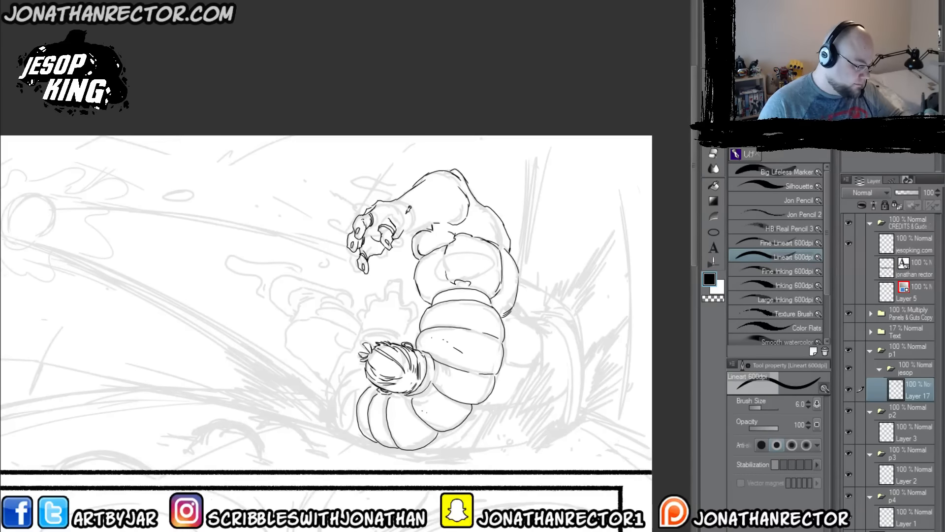
# Step: Mirror the canvas view and draw the wrist band of the raised hand, erasing and redrawing the lines around the palm
pyautogui.press('h')
pyautogui.moveTo(187, 333); pyautogui.dragTo(269, 357)
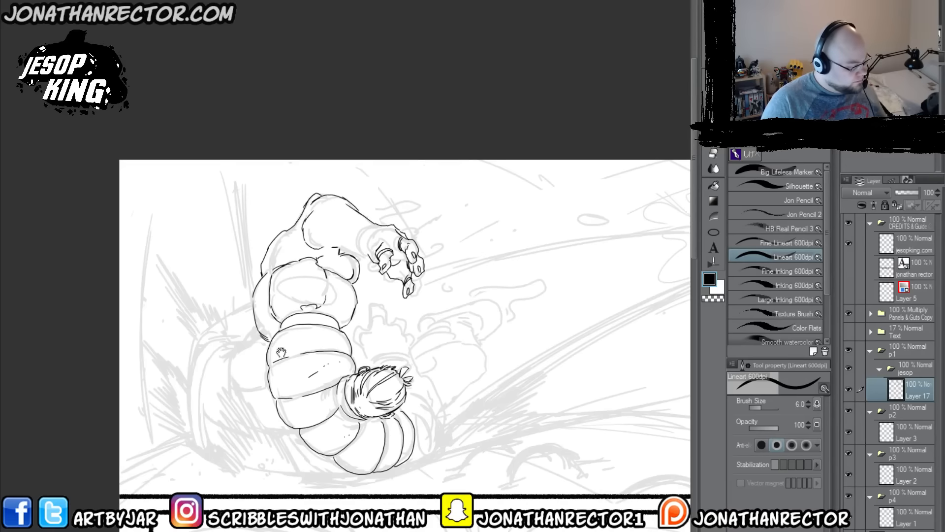
pyautogui.moveTo(368, 255)
pyautogui.mouseDown()
pyautogui.moveTo(365, 221)
pyautogui.moveTo(376, 218)
pyautogui.moveTo(363, 224)
pyautogui.moveTo(375, 259)
pyautogui.mouseUp()
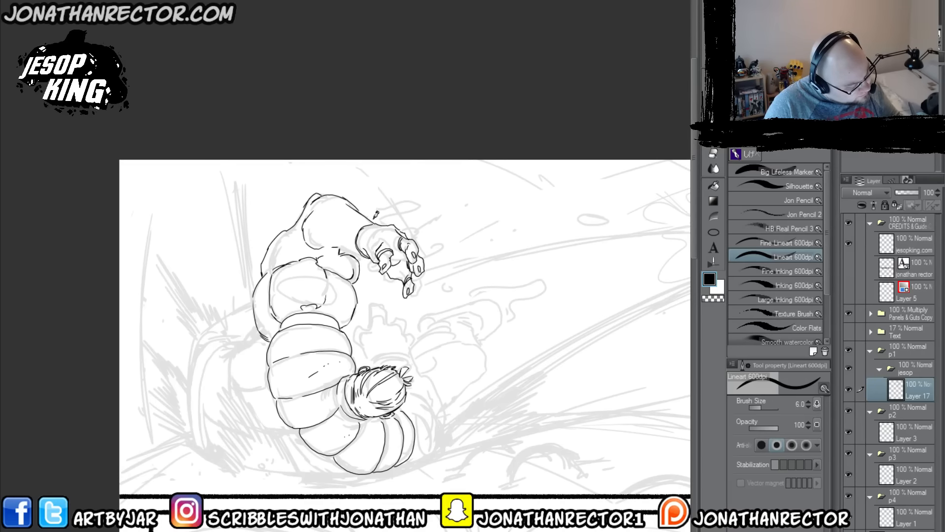
pyautogui.press('e')
pyautogui.press('p')
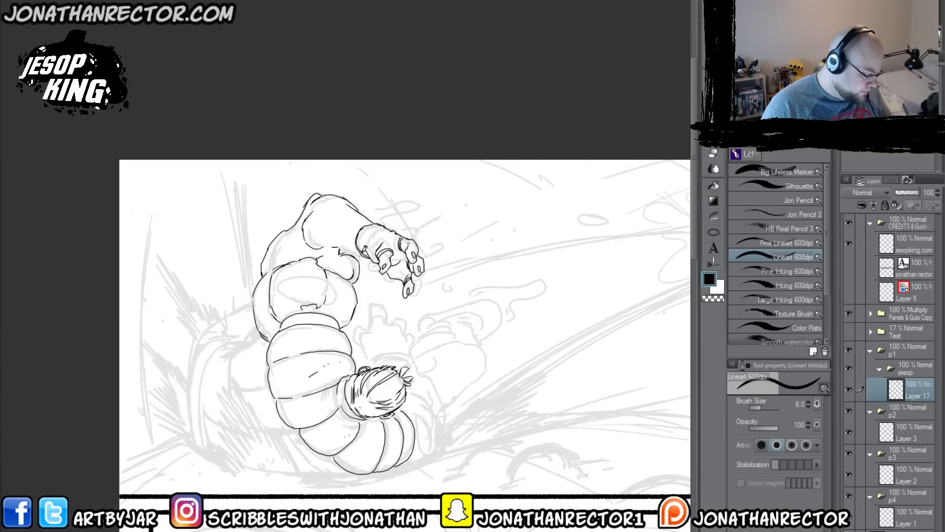
pyautogui.press('e')
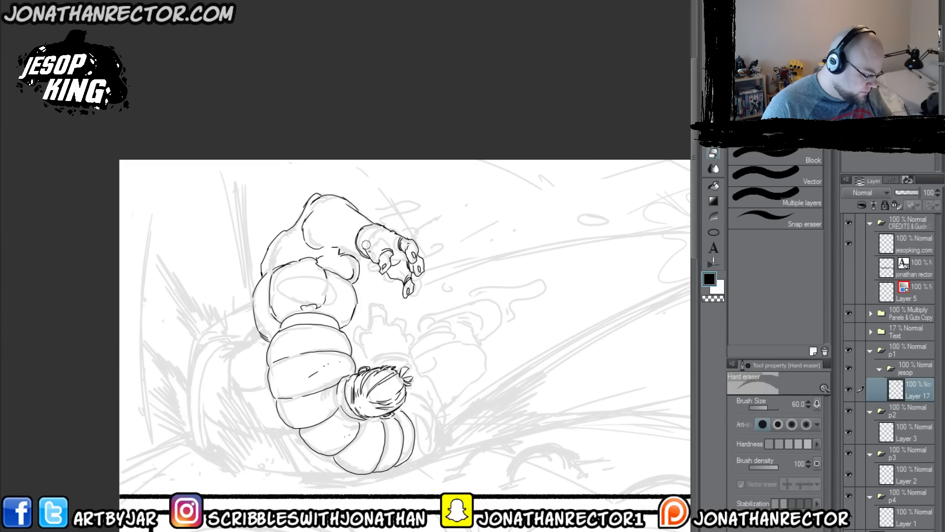
pyautogui.press('p')
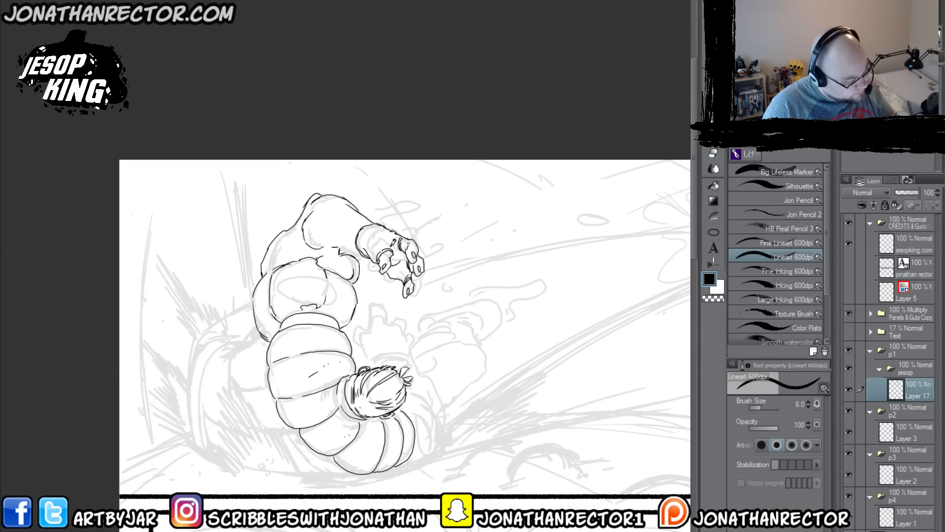
pyautogui.moveTo(391, 246); pyautogui.dragTo(397, 246)
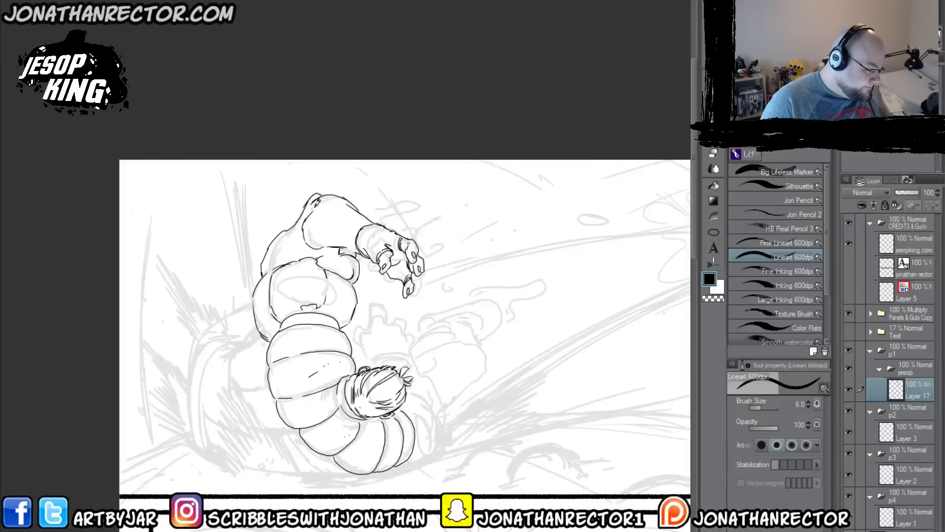
# Step: Restore the unmirrored canvas view and draw the outermost body segment at the low end of the curl beside the head
pyautogui.moveTo(256, 267); pyautogui.dragTo(304, 215)
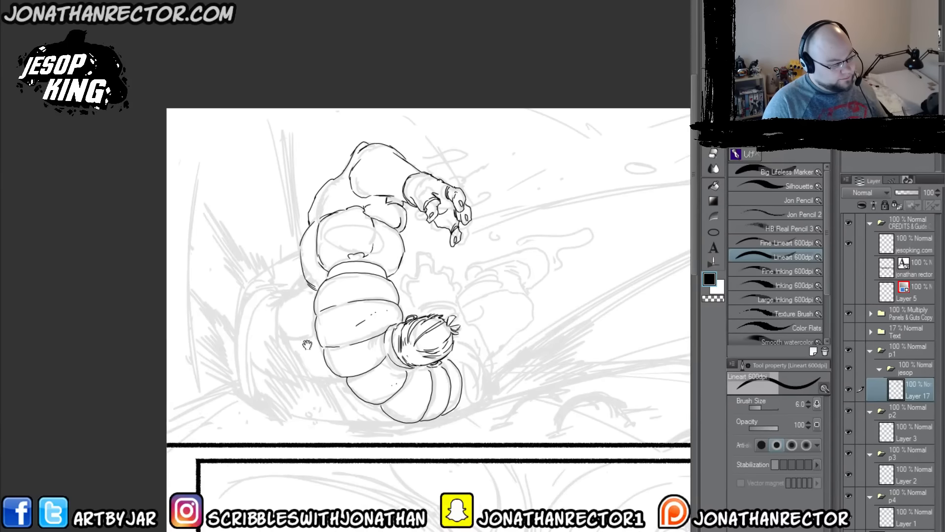
pyautogui.scroll(-1, 309, 335)
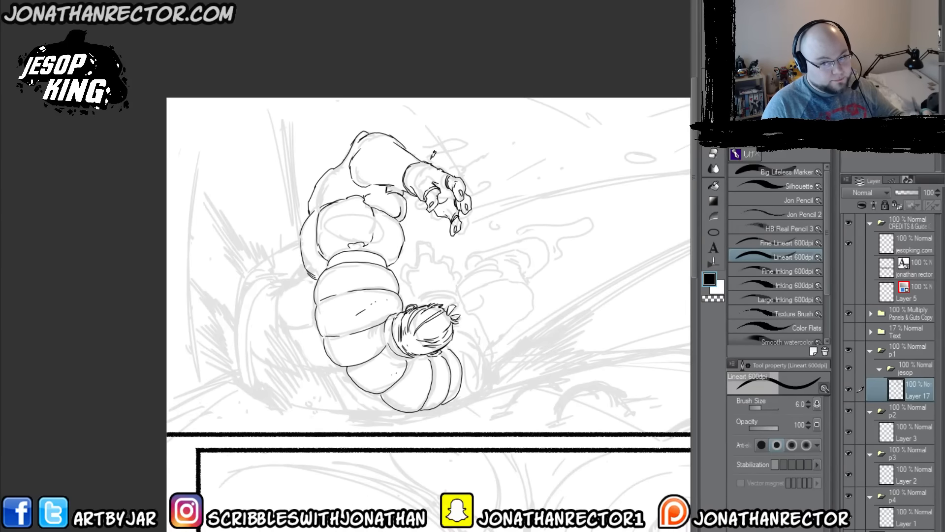
pyautogui.scroll(-2, 314, 255)
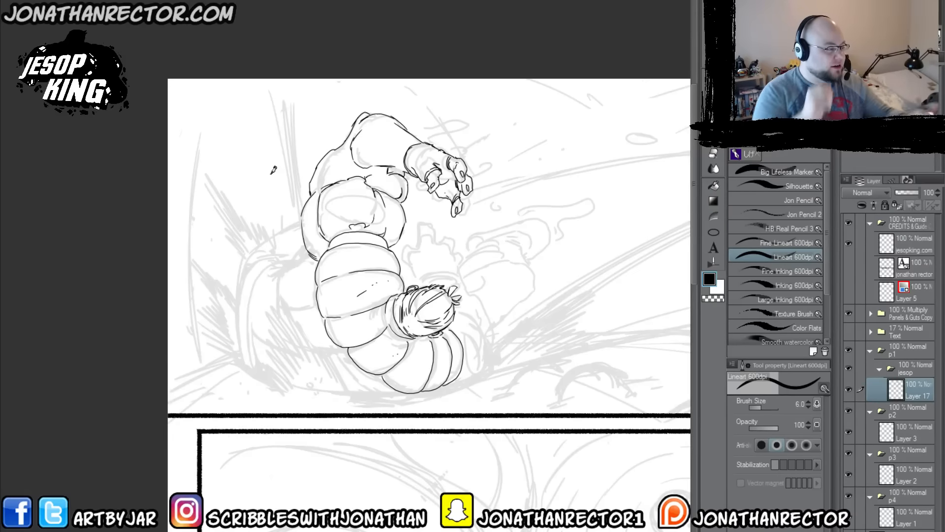
pyautogui.press('h')
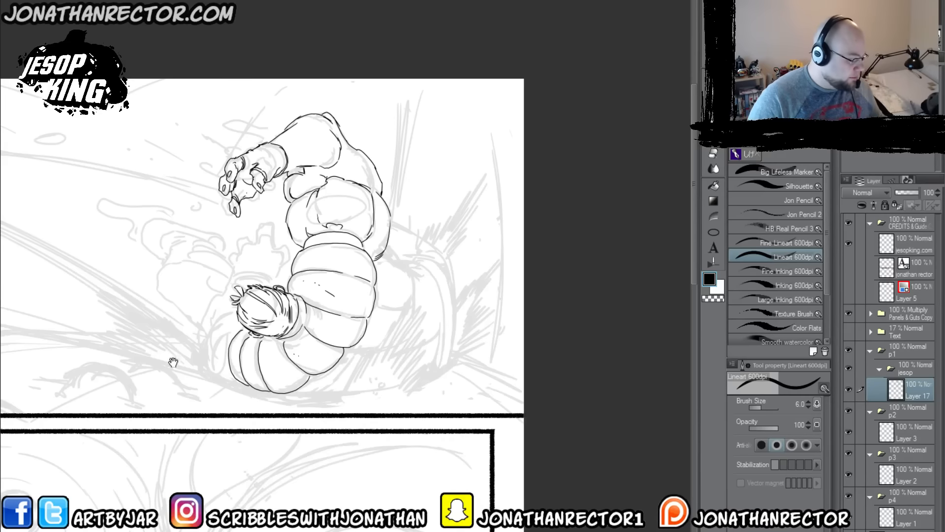
pyautogui.moveTo(174, 363); pyautogui.dragTo(305, 341)
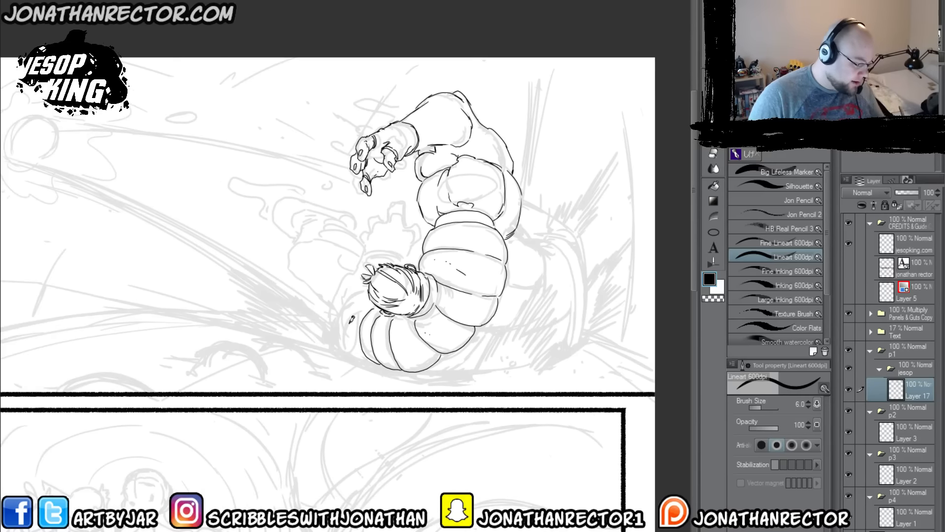
pyautogui.moveTo(378, 363)
pyautogui.mouseDown()
pyautogui.moveTo(336, 333)
pyautogui.moveTo(335, 314)
pyautogui.moveTo(351, 295)
pyautogui.mouseUp()
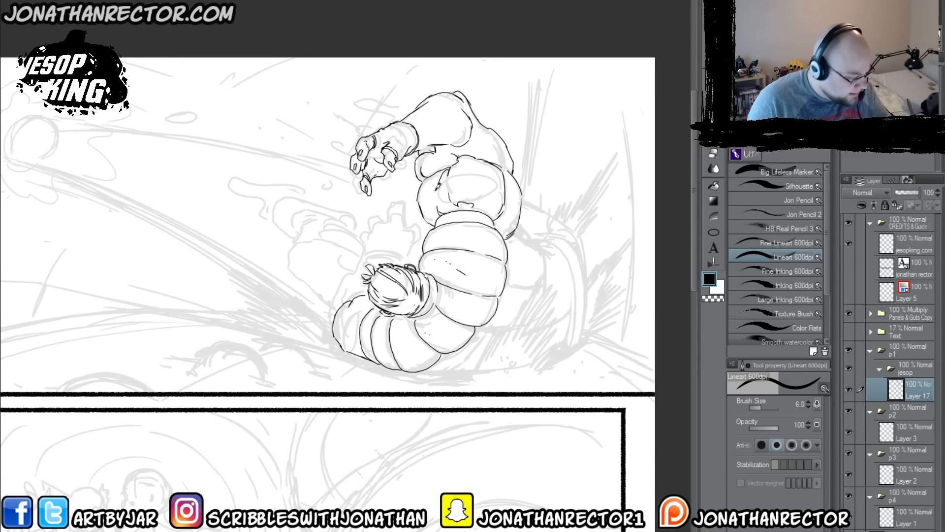
# Step: Draw the inner oval on the rounded form below the raised arm, and the second forearm and open hand above the head
pyautogui.moveTo(451, 172)
pyautogui.mouseDown()
pyautogui.moveTo(480, 163)
pyautogui.moveTo(501, 179)
pyautogui.moveTo(501, 196)
pyautogui.moveTo(426, 187)
pyautogui.moveTo(470, 197)
pyautogui.moveTo(432, 204)
pyautogui.moveTo(428, 170)
pyautogui.mouseUp()
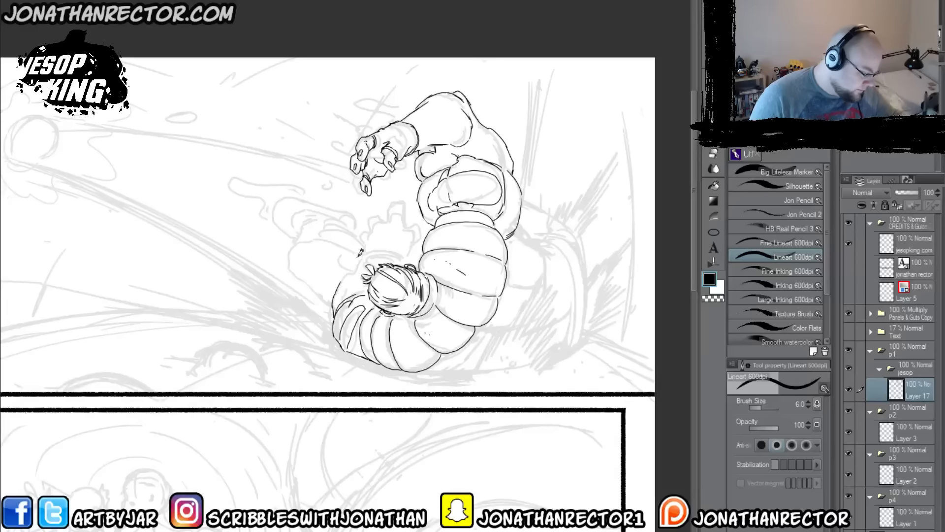
pyautogui.moveTo(345, 274)
pyautogui.mouseDown()
pyautogui.moveTo(375, 235)
pyautogui.moveTo(368, 244)
pyautogui.moveTo(397, 252)
pyautogui.mouseUp()
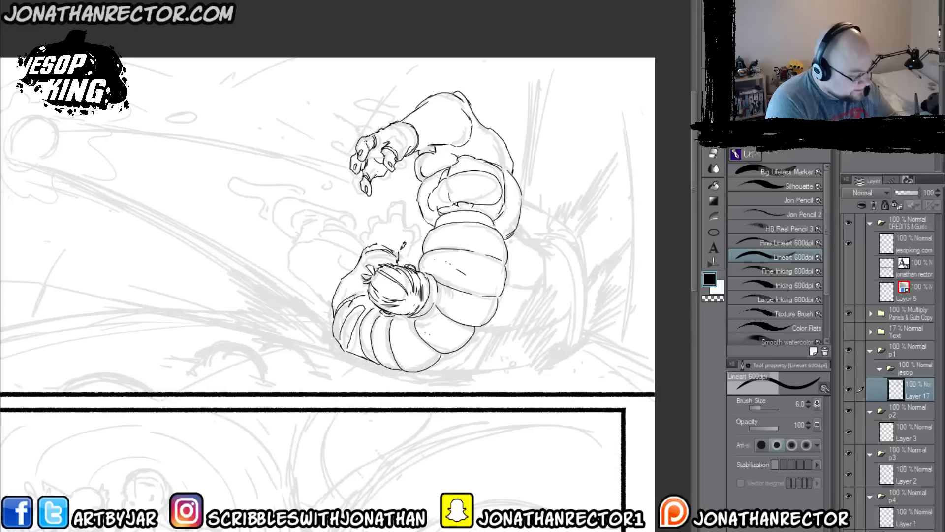
pyautogui.moveTo(401, 250)
pyautogui.mouseDown()
pyautogui.moveTo(405, 210)
pyautogui.moveTo(402, 222)
pyautogui.moveTo(382, 218)
pyautogui.moveTo(378, 229)
pyautogui.moveTo(383, 219)
pyautogui.moveTo(369, 230)
pyautogui.moveTo(367, 217)
pyautogui.moveTo(409, 219)
pyautogui.moveTo(395, 211)
pyautogui.moveTo(408, 203)
pyautogui.moveTo(414, 246)
pyautogui.mouseUp()
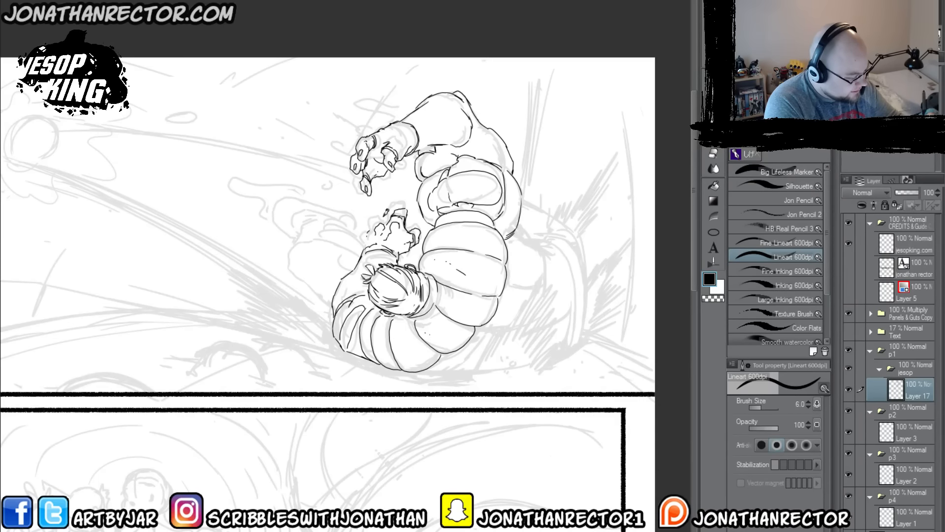
pyautogui.moveTo(376, 225)
pyautogui.mouseDown()
pyautogui.moveTo(385, 222)
pyautogui.moveTo(364, 240)
pyautogui.mouseUp()
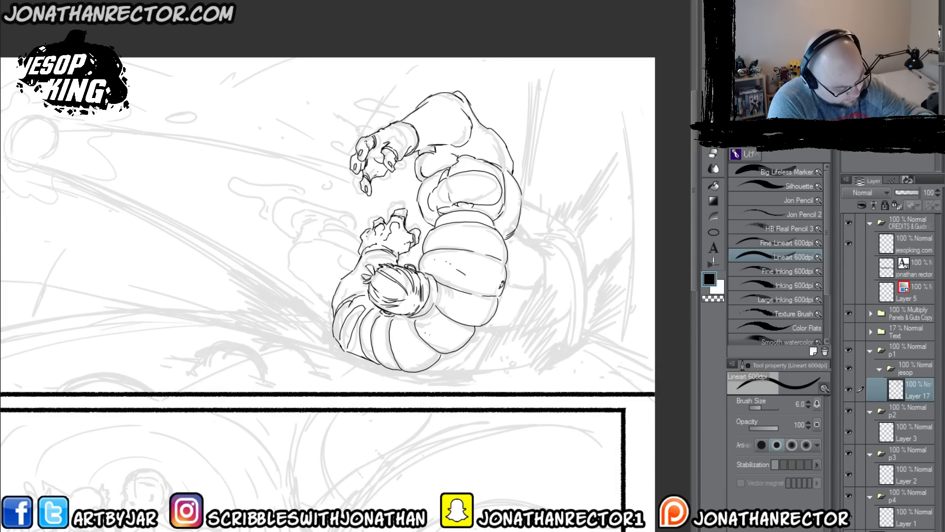
# Step: Draw the lower torso crease and the rounded form tucked beside the segmented coil, with the fold line above it
pyautogui.moveTo(485, 330)
pyautogui.mouseDown()
pyautogui.moveTo(544, 324)
pyautogui.moveTo(572, 305)
pyautogui.mouseUp()
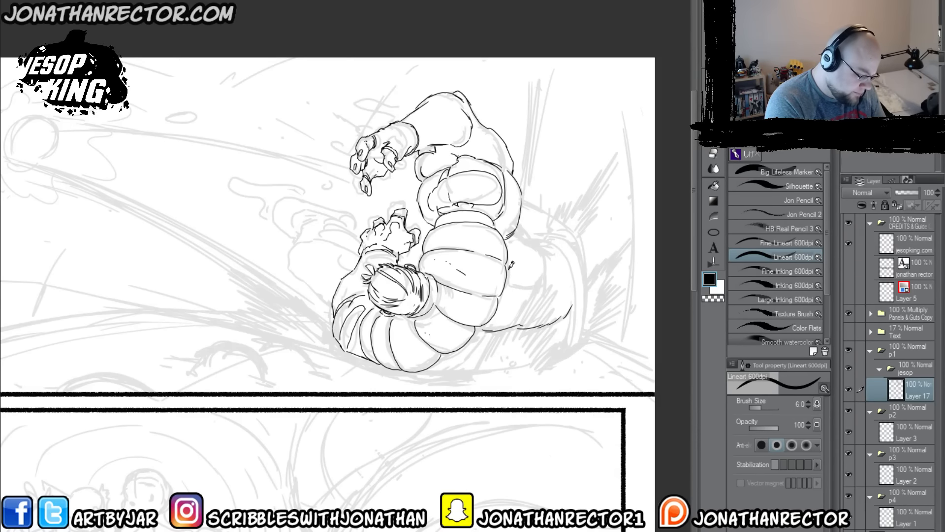
pyautogui.moveTo(512, 262)
pyautogui.mouseDown()
pyautogui.moveTo(526, 295)
pyautogui.moveTo(550, 281)
pyautogui.moveTo(553, 268)
pyautogui.moveTo(526, 251)
pyautogui.mouseUp()
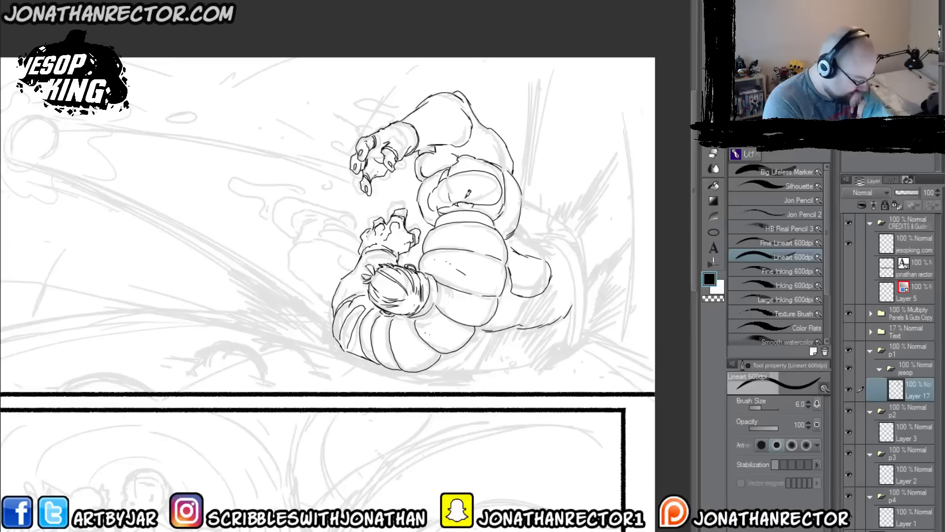
pyautogui.moveTo(517, 230); pyautogui.dragTo(557, 262)
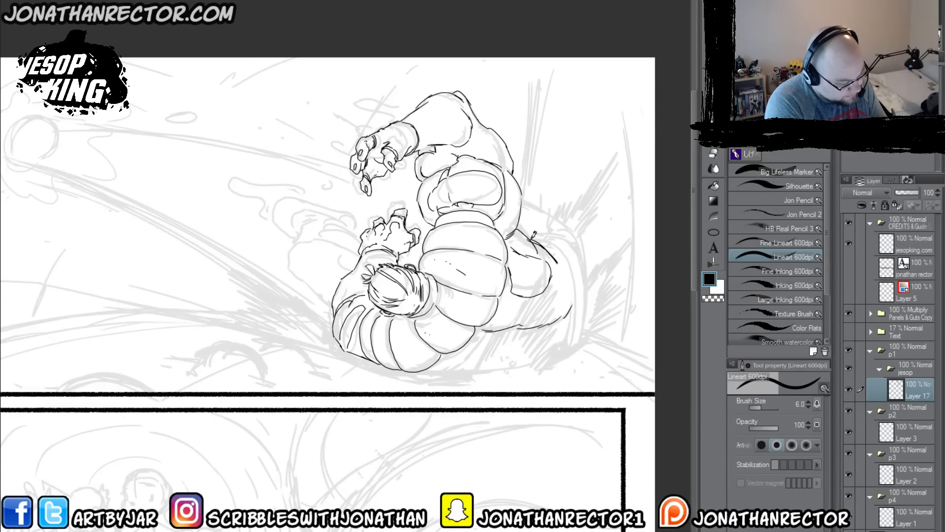
# Step: Draw the curved double band across the far end of the torso, down to its low corner, with its outer edge
pyautogui.press('e')
pyautogui.press('p')
pyautogui.moveTo(530, 239)
pyautogui.mouseDown()
pyautogui.moveTo(570, 266)
pyautogui.moveTo(574, 343)
pyautogui.moveTo(578, 294)
pyautogui.moveTo(574, 342)
pyautogui.moveTo(570, 290)
pyautogui.moveTo(574, 339)
pyautogui.moveTo(558, 357)
pyautogui.moveTo(586, 336)
pyautogui.moveTo(583, 259)
pyautogui.moveTo(551, 240)
pyautogui.moveTo(579, 280)
pyautogui.moveTo(574, 344)
pyautogui.mouseUp()
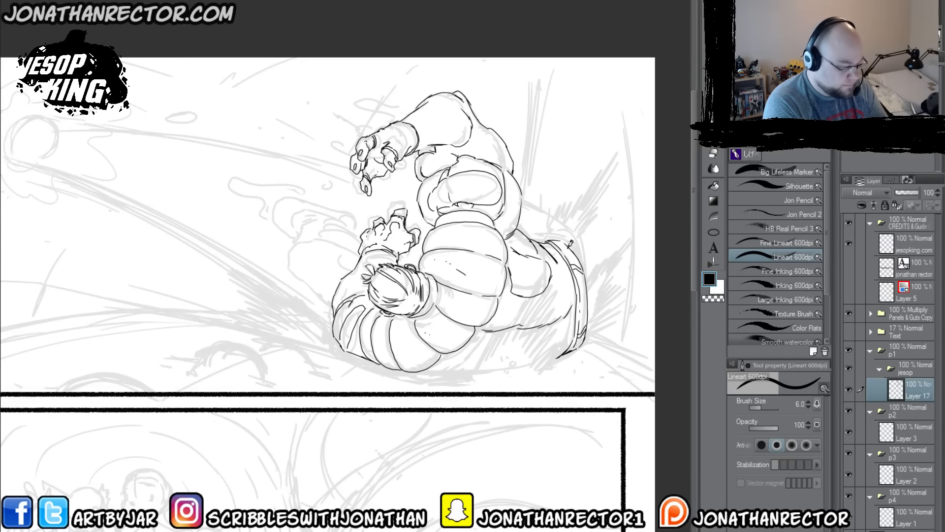
pyautogui.moveTo(575, 238)
pyautogui.mouseDown()
pyautogui.moveTo(590, 257)
pyautogui.moveTo(595, 308)
pyautogui.mouseUp()
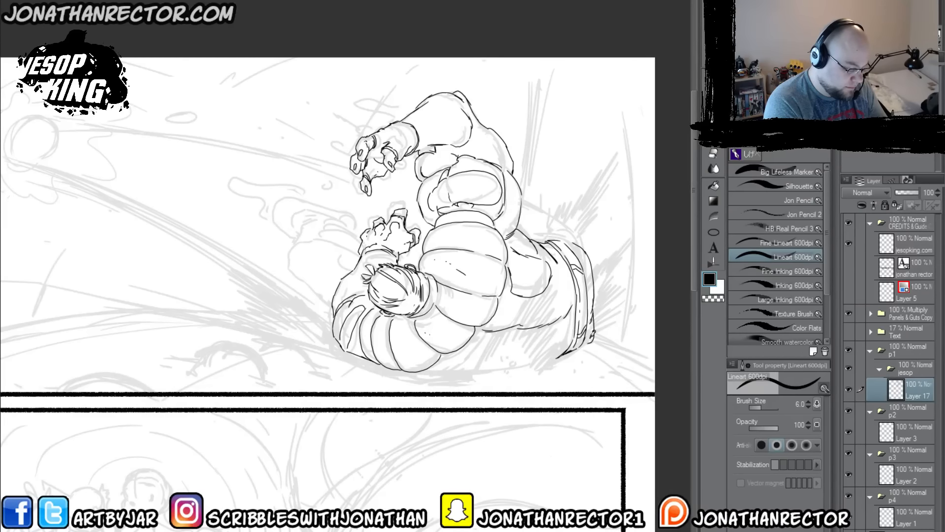
pyautogui.moveTo(596, 294); pyautogui.dragTo(590, 324)
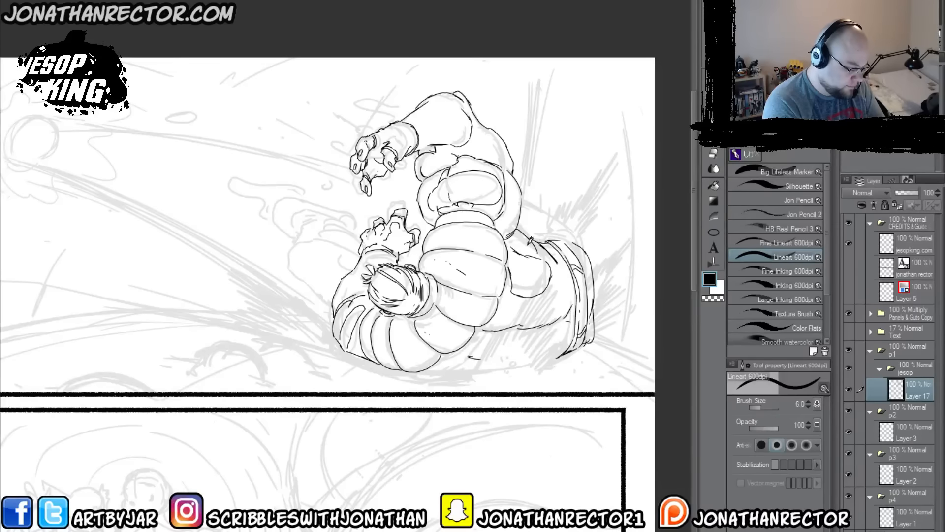
# Step: Erase stray marks, draw the back contour from the rounded form to the band, and close the body's lowest outline
pyautogui.press('e')
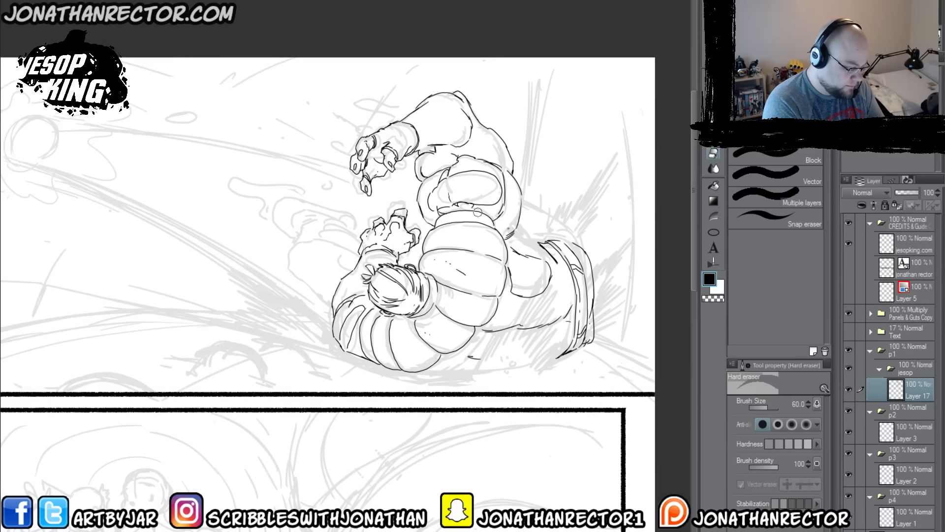
pyautogui.press('p')
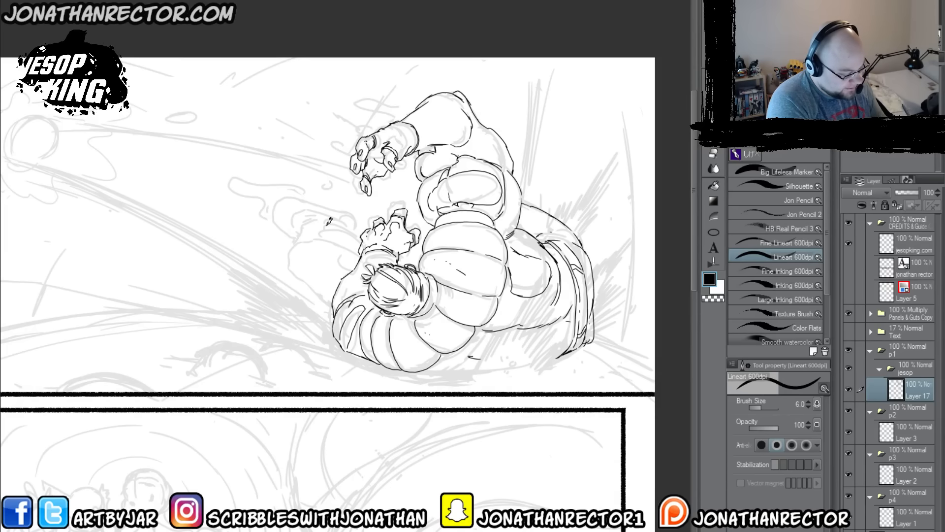
pyautogui.moveTo(561, 353)
pyautogui.mouseDown()
pyautogui.moveTo(519, 365)
pyautogui.moveTo(426, 364)
pyautogui.mouseUp()
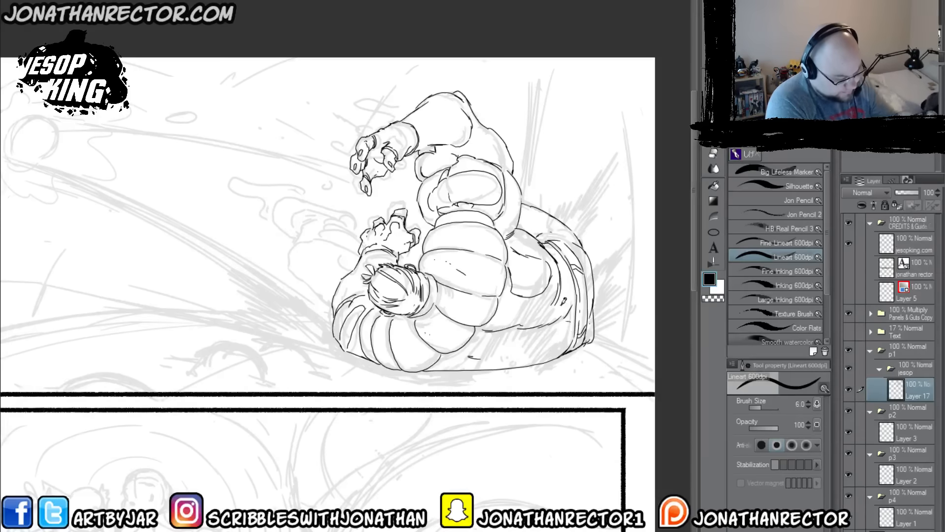
# Step: Draw the bent limb behind the head, with its folded bands and rounded foot at the end
pyautogui.moveTo(332, 301)
pyautogui.mouseDown()
pyautogui.moveTo(292, 248)
pyautogui.moveTo(309, 235)
pyautogui.moveTo(362, 247)
pyautogui.mouseUp()
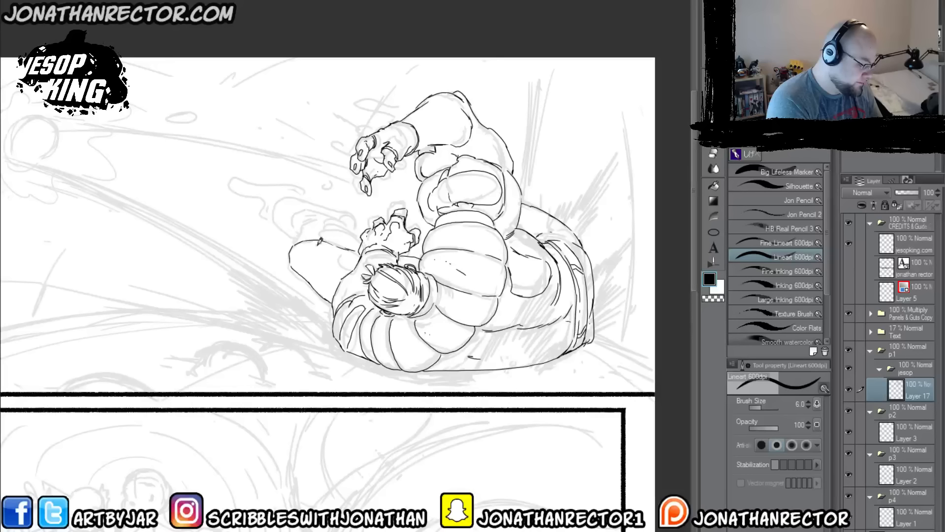
pyautogui.moveTo(348, 253); pyautogui.dragTo(352, 259)
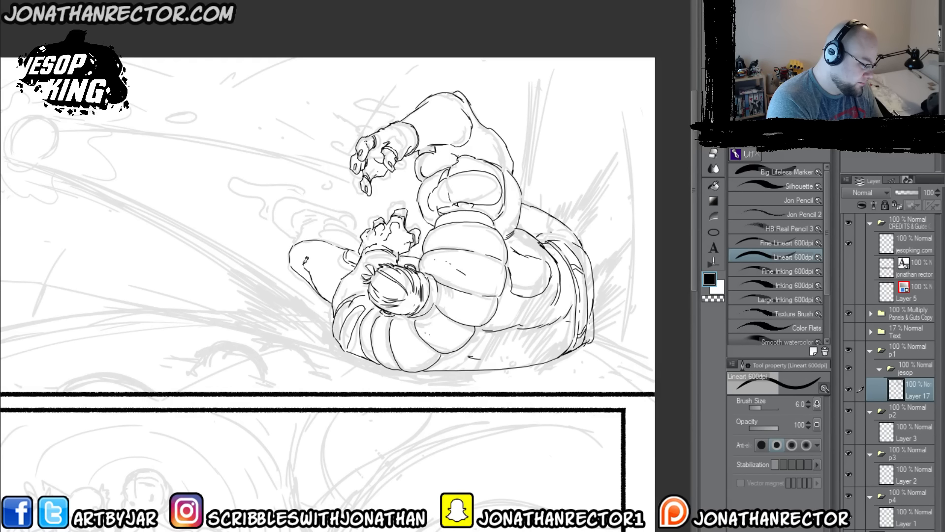
pyautogui.moveTo(317, 240)
pyautogui.mouseDown()
pyautogui.moveTo(357, 232)
pyautogui.moveTo(327, 224)
pyautogui.moveTo(348, 221)
pyautogui.moveTo(327, 215)
pyautogui.moveTo(349, 226)
pyautogui.mouseUp()
pyautogui.moveTo(296, 243); pyautogui.dragTo(303, 216)
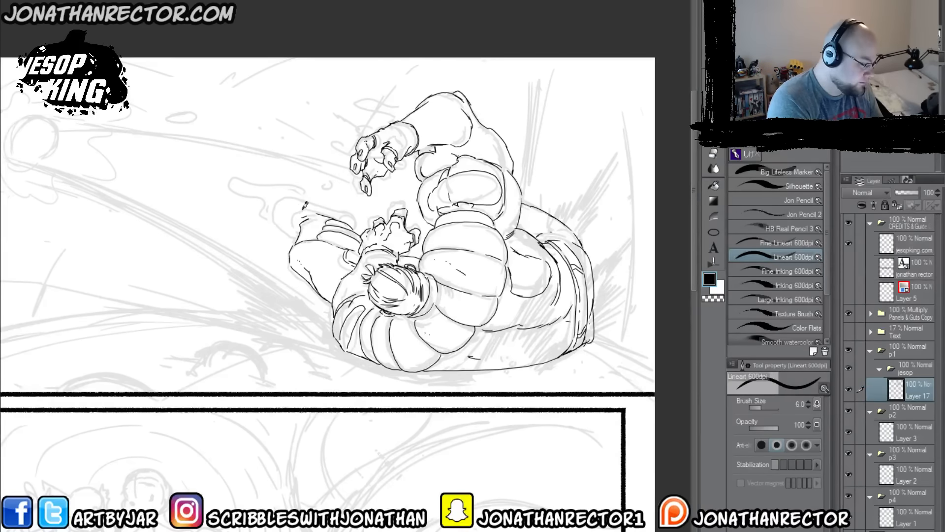
pyautogui.moveTo(296, 227)
pyautogui.mouseDown()
pyautogui.moveTo(276, 217)
pyautogui.moveTo(282, 195)
pyautogui.moveTo(306, 192)
pyautogui.moveTo(350, 211)
pyautogui.moveTo(354, 223)
pyautogui.moveTo(325, 212)
pyautogui.moveTo(355, 226)
pyautogui.moveTo(297, 234)
pyautogui.mouseUp()
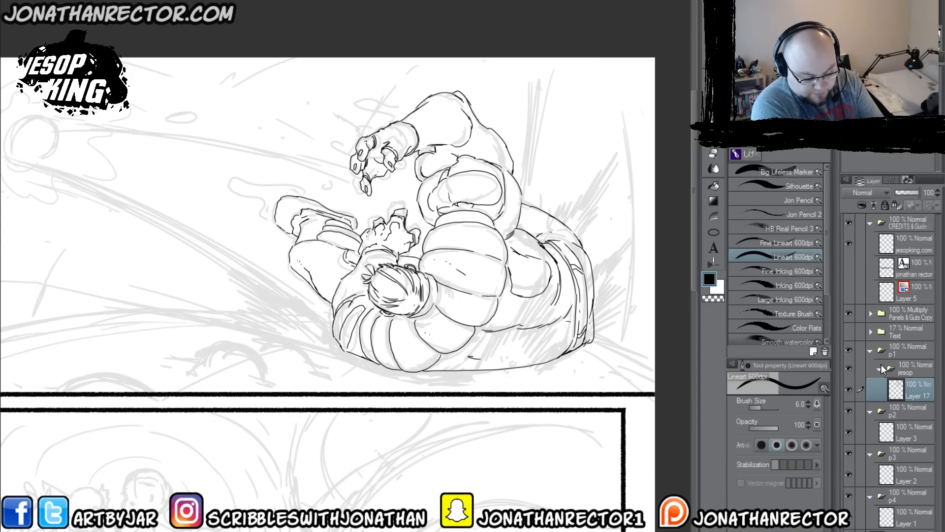
# Step: Create a layer folder named sfx above the p1 folder
pyautogui.click(894, 351)
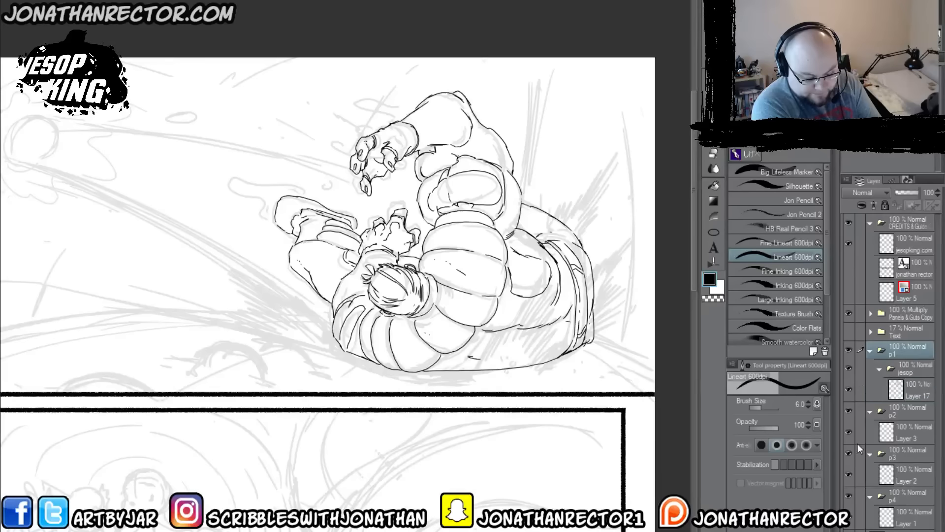
pyautogui.hotkey('ctrl', 'g')
pyautogui.doubleClick(898, 350)
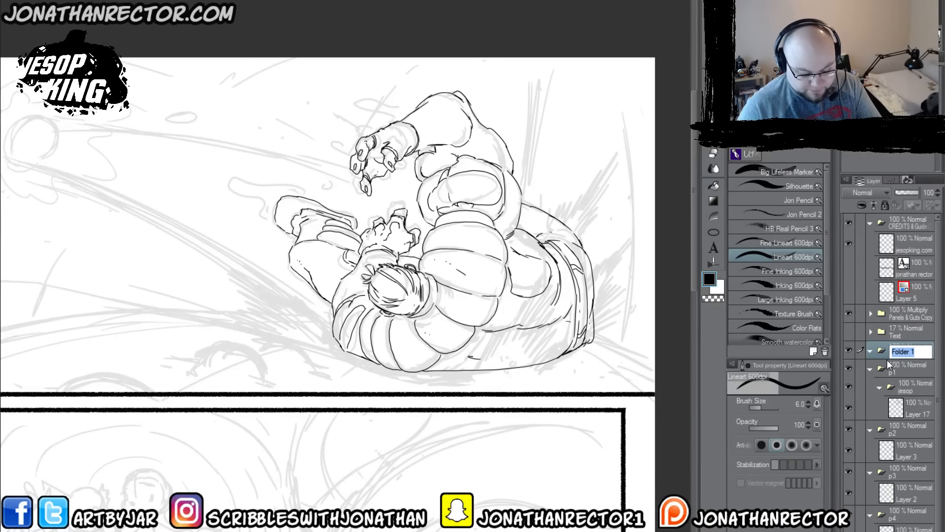
pyautogui.write('sfx')
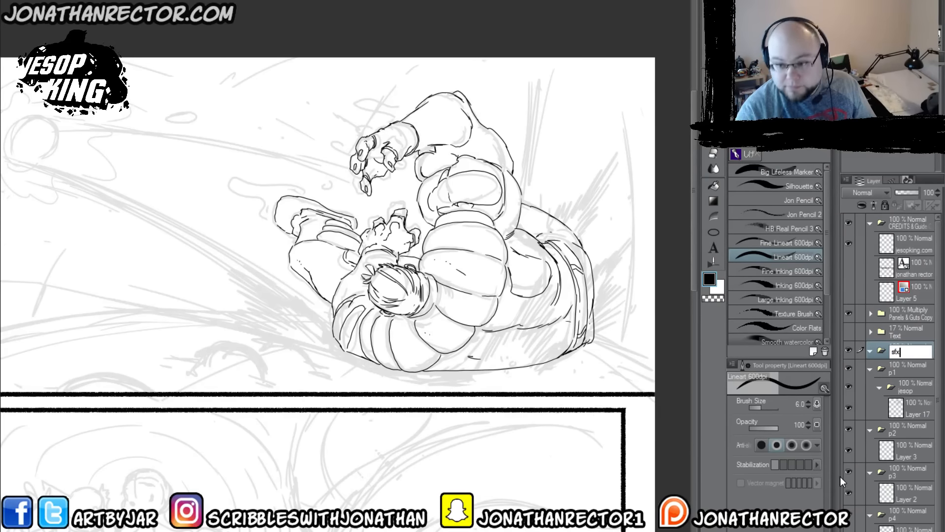
pyautogui.press('Return')
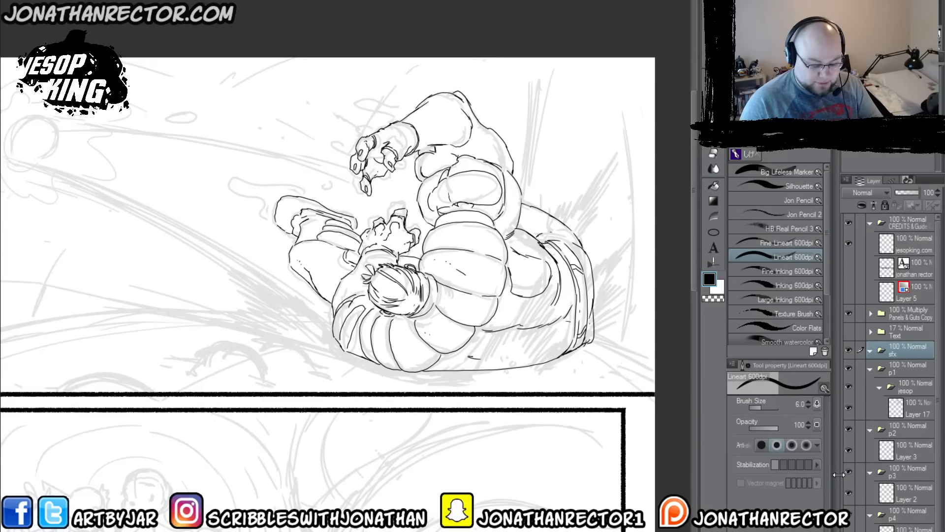
# Step: Add a layer in the sfx folder and ink black streaks over the lower torso with the Large Inking 600dpi brush
pyautogui.hotkey('ctrl', 'shift', 'n')
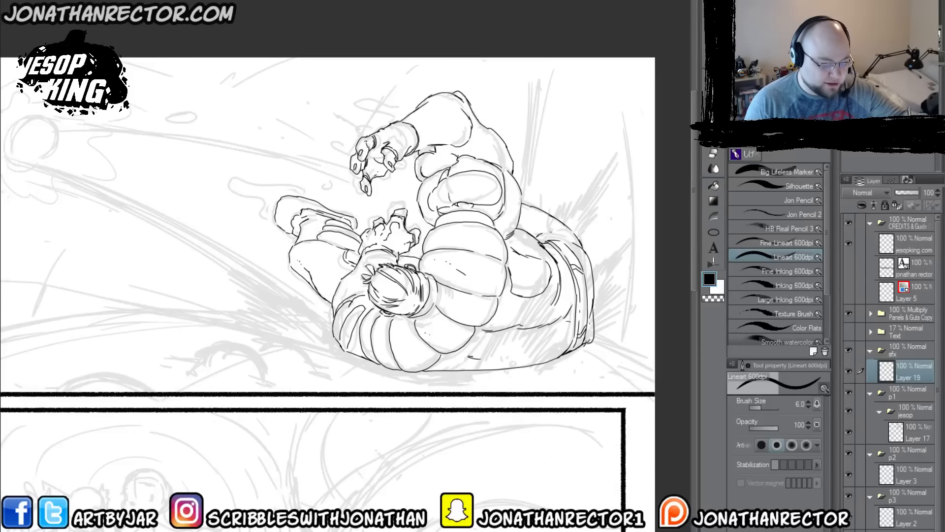
pyautogui.click(746, 300)
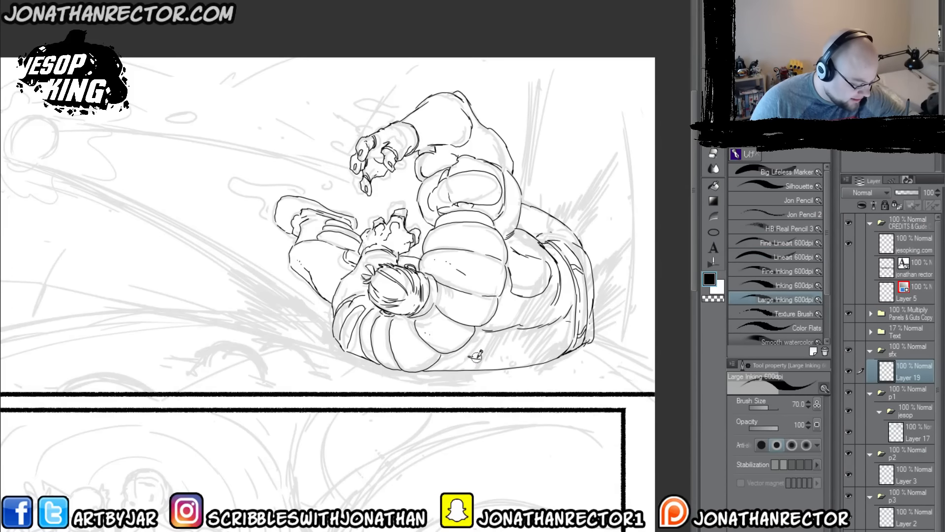
pyautogui.moveTo(473, 367)
pyautogui.mouseDown()
pyautogui.moveTo(552, 277)
pyautogui.moveTo(525, 336)
pyautogui.moveTo(533, 344)
pyautogui.moveTo(546, 333)
pyautogui.moveTo(537, 357)
pyautogui.moveTo(571, 338)
pyautogui.moveTo(541, 367)
pyautogui.moveTo(476, 353)
pyautogui.moveTo(465, 367)
pyautogui.mouseUp()
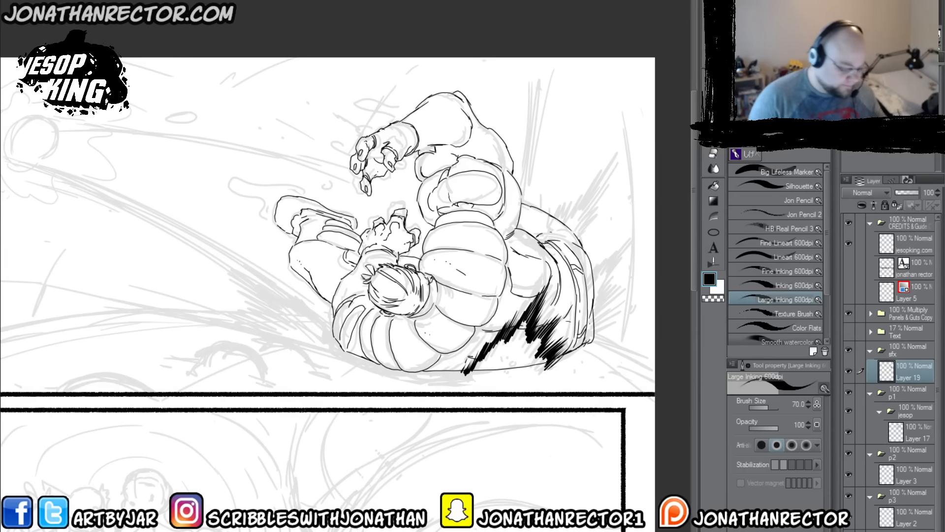
# Step: Add a layer beneath the black streaks and lasso-fill white behind them to cover the body lines
pyautogui.hotkey('ctrl', 'shift', 'n')
pyautogui.moveTo(905, 380); pyautogui.dragTo(909, 401)
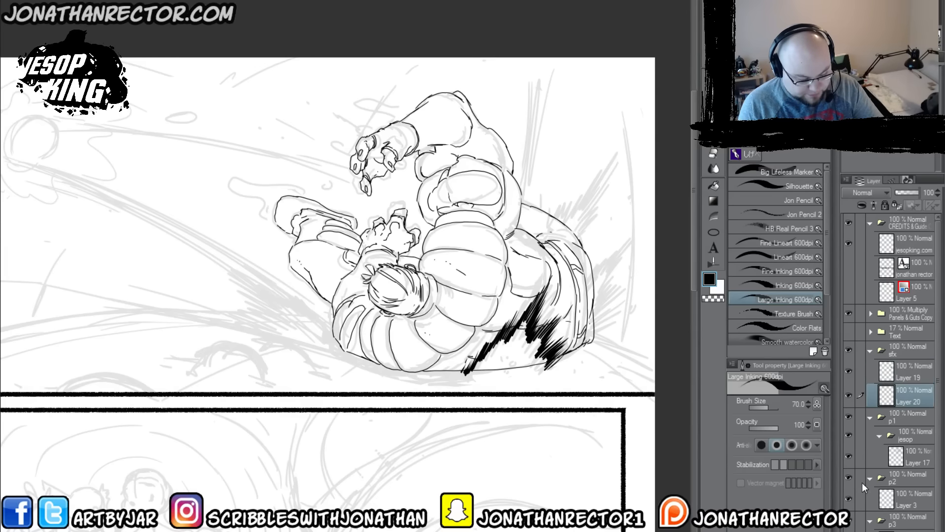
pyautogui.click(709, 229)
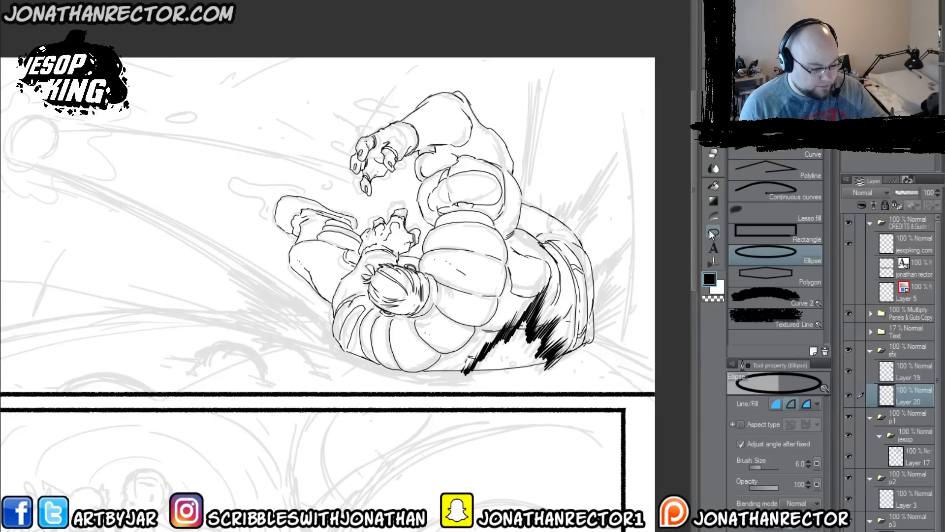
pyautogui.click(734, 209)
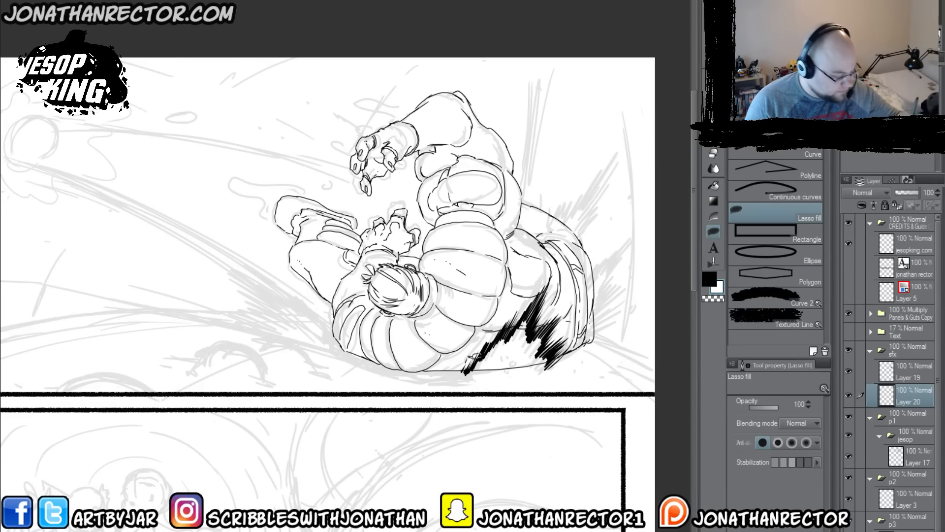
pyautogui.moveTo(468, 371)
pyautogui.mouseDown()
pyautogui.moveTo(539, 298)
pyautogui.moveTo(542, 337)
pyautogui.moveTo(553, 322)
pyautogui.moveTo(541, 351)
pyautogui.moveTo(561, 357)
pyautogui.moveTo(516, 374)
pyautogui.moveTo(467, 372)
pyautogui.mouseUp()
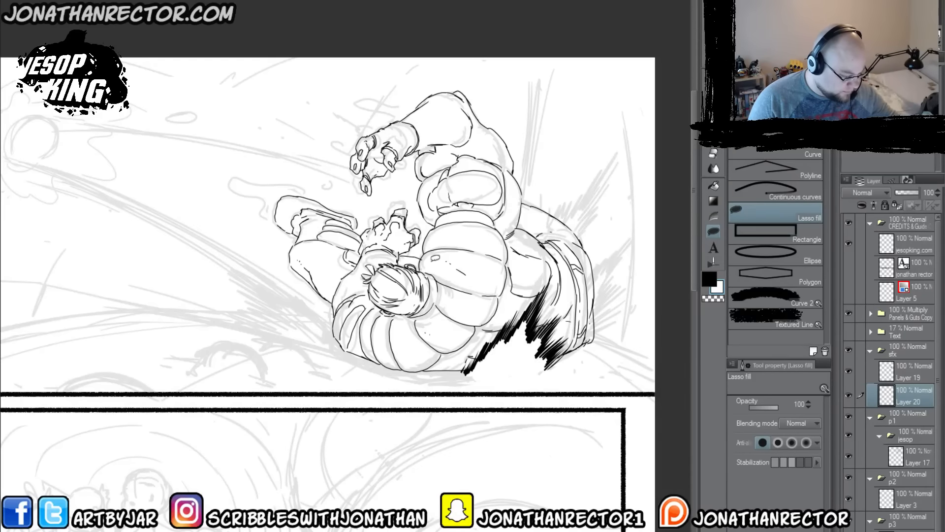
# Step: Collapse and hide the sfx folder, and return to Layer 17 in the jesop folder with the Lineart 600dpi brush
pyautogui.click(870, 350)
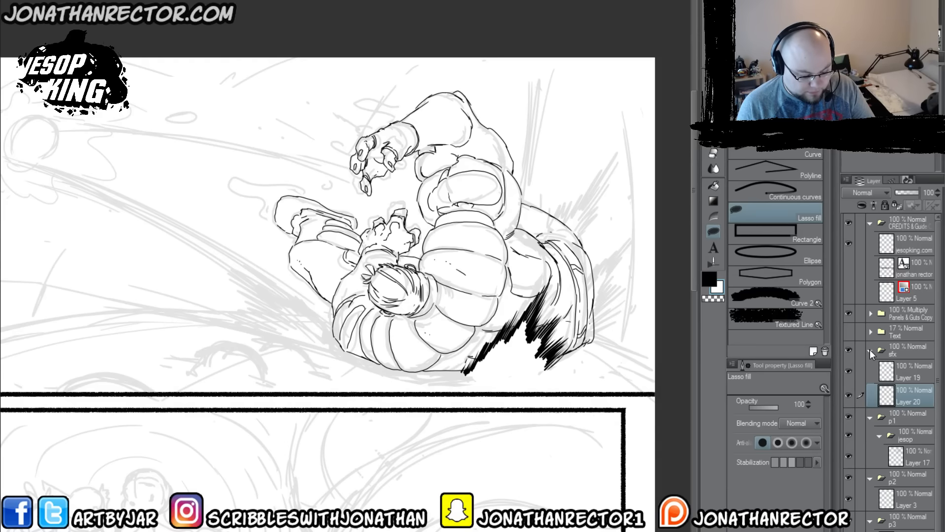
pyautogui.click(911, 413)
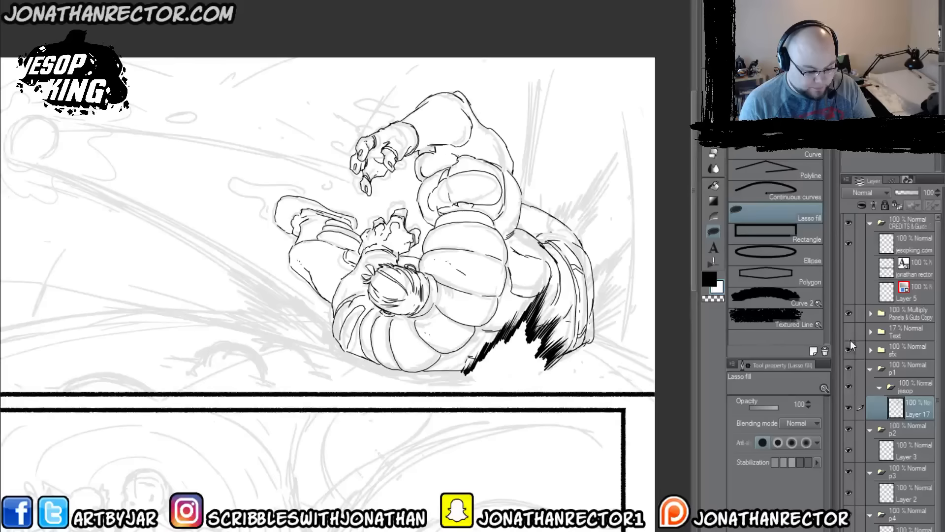
pyautogui.hotkey('ctrl', 'z')
pyautogui.press('p')
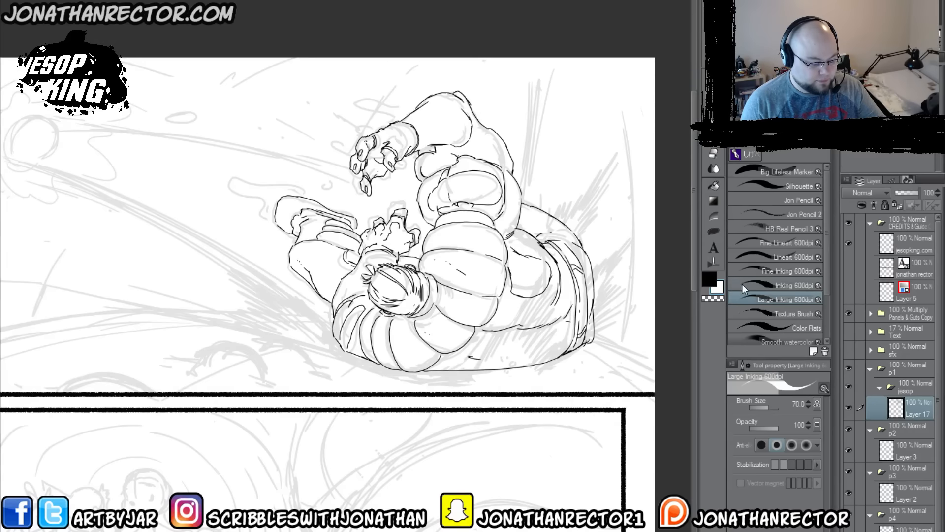
pyautogui.click(745, 255)
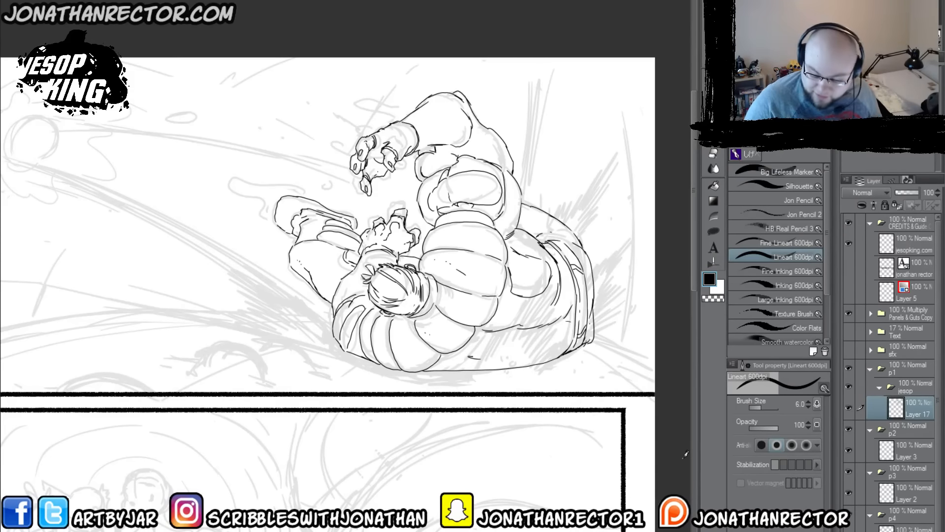
pyautogui.scroll(2, 683, 458)
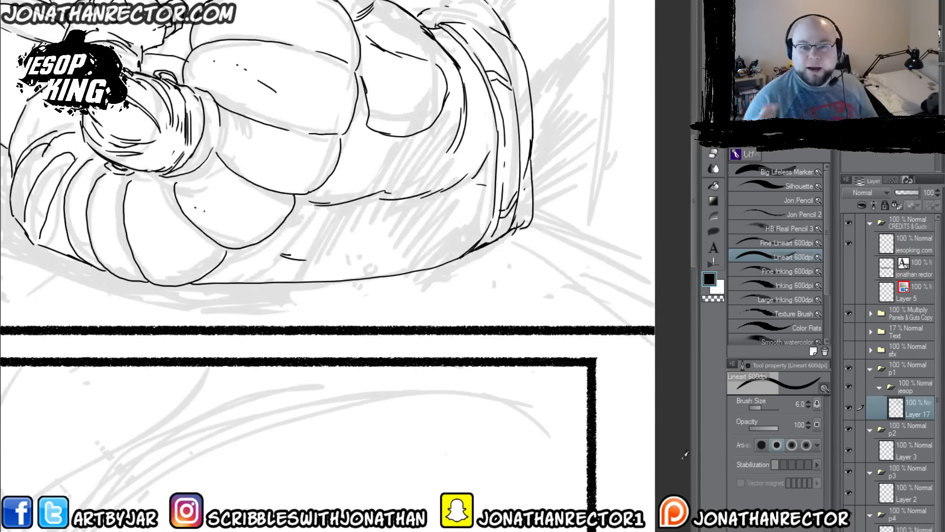
pyautogui.moveTo(463, 287); pyautogui.dragTo(452, 405)
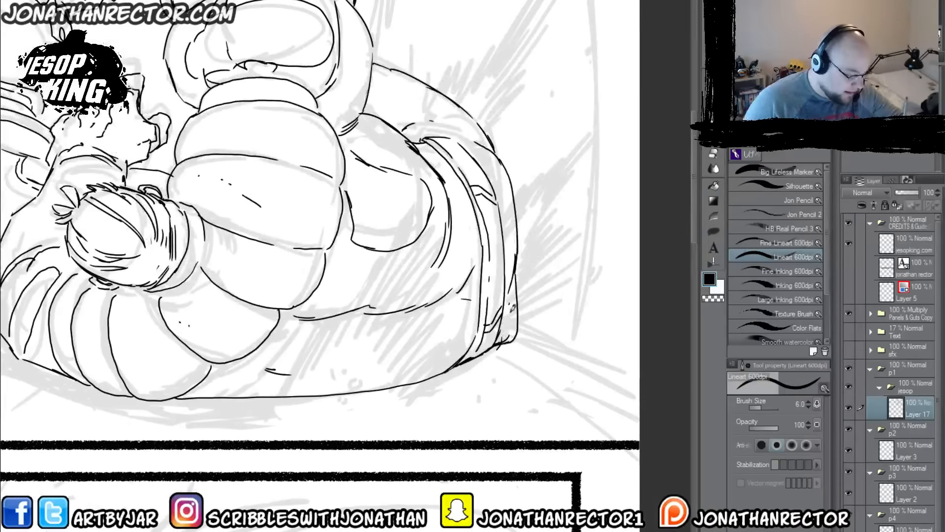
pyautogui.moveTo(505, 213); pyautogui.dragTo(549, 394)
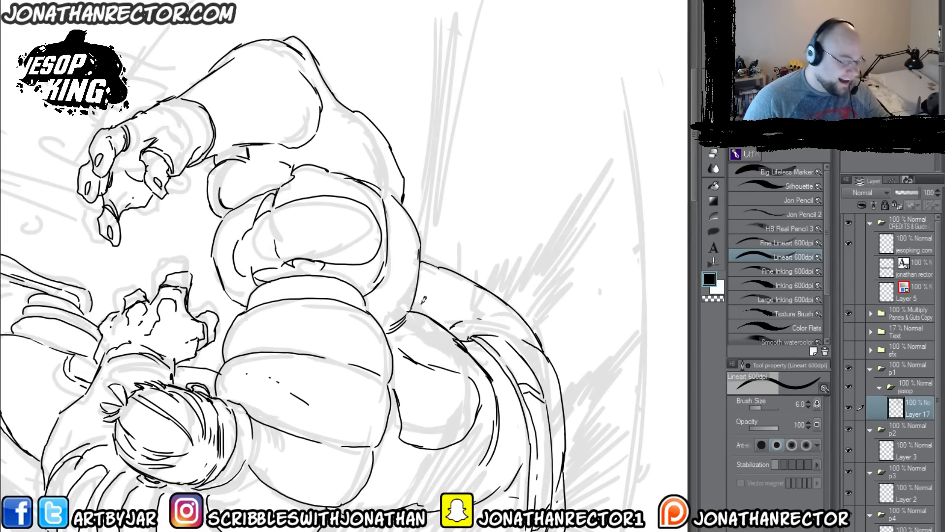
# Step: Examine the line art of Jesop all the way around the outer contour, from the raised hand to the lower body
pyautogui.moveTo(320, 287); pyautogui.dragTo(429, 417)
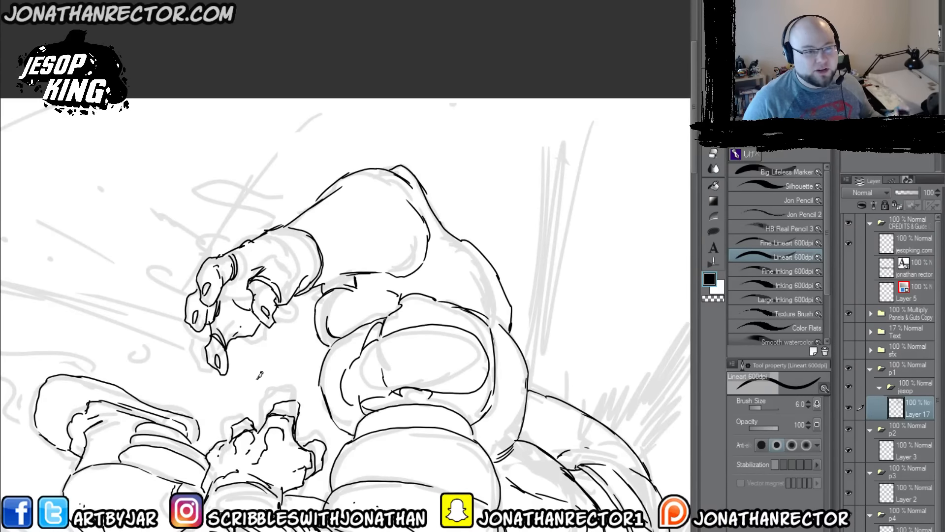
pyautogui.moveTo(253, 387); pyautogui.dragTo(517, 277)
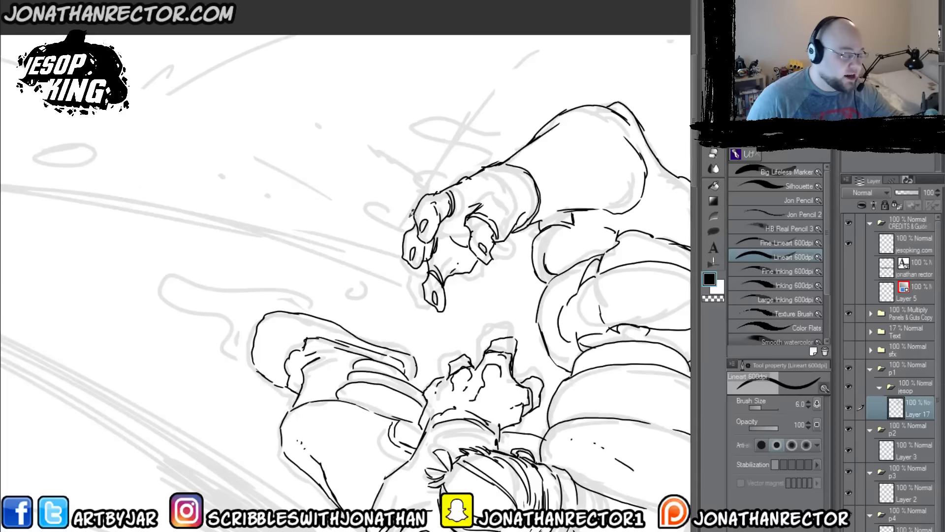
pyautogui.moveTo(404, 254); pyautogui.dragTo(392, 224)
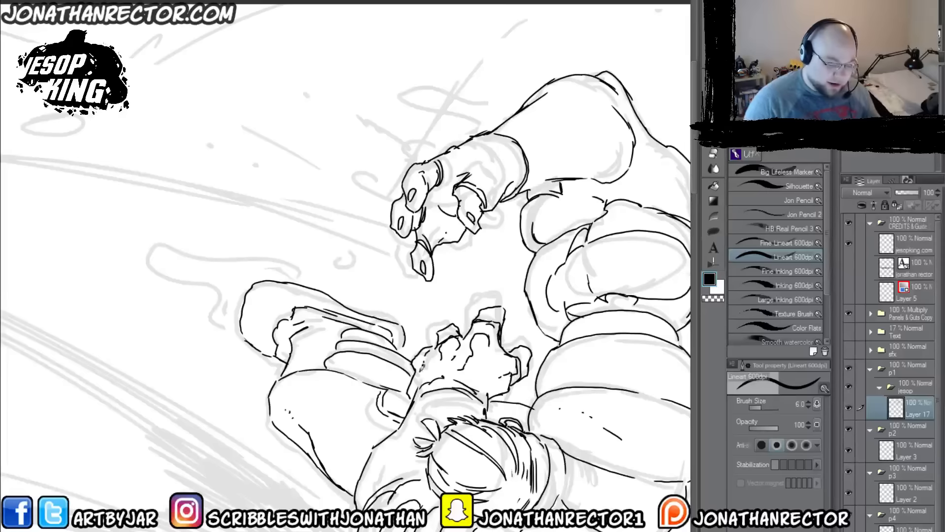
pyautogui.moveTo(373, 408); pyautogui.dragTo(360, 364)
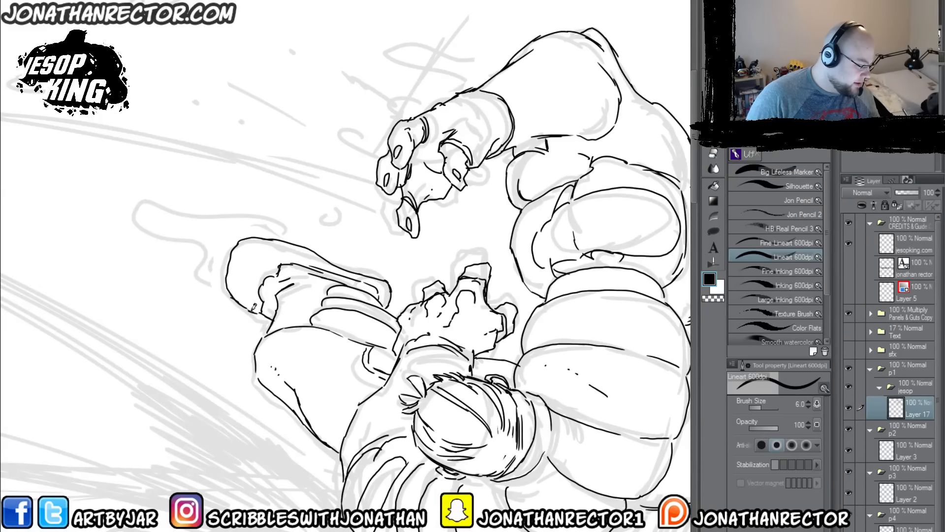
pyautogui.moveTo(249, 345); pyautogui.dragTo(380, 260)
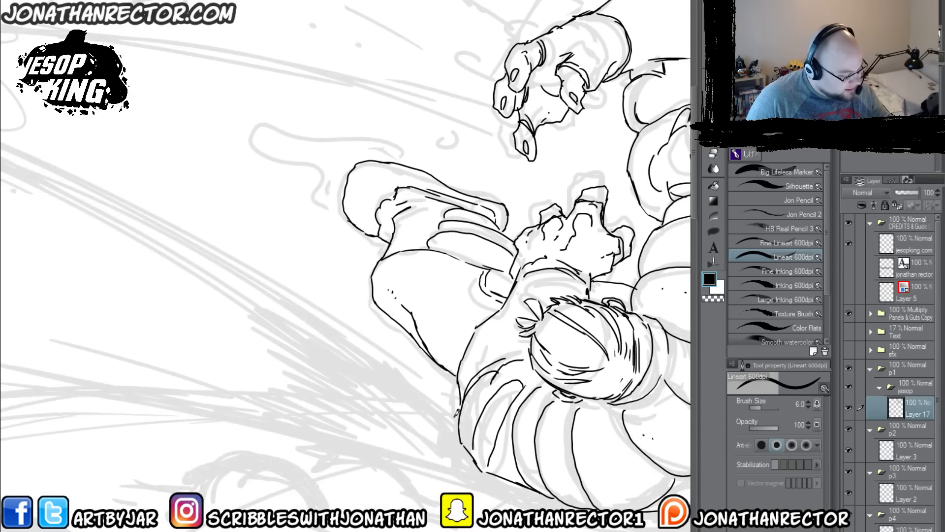
pyautogui.moveTo(419, 412); pyautogui.dragTo(352, 338)
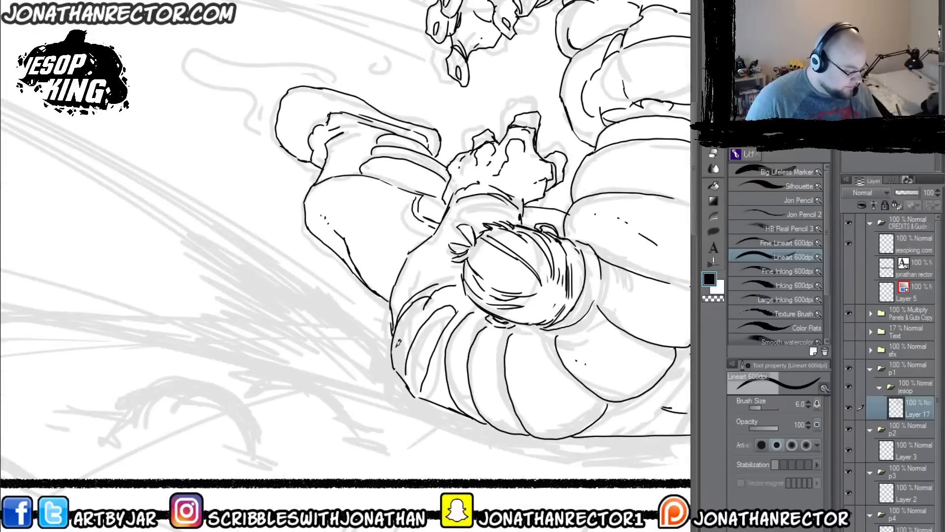
pyautogui.moveTo(463, 411); pyautogui.dragTo(414, 391)
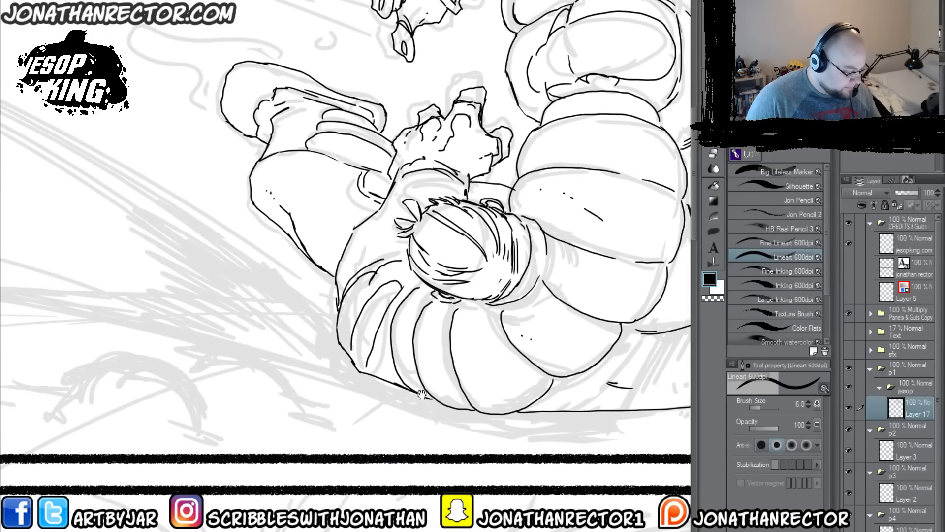
pyautogui.moveTo(515, 461)
pyautogui.mouseDown()
pyautogui.moveTo(494, 448)
pyautogui.moveTo(209, 411)
pyautogui.mouseUp()
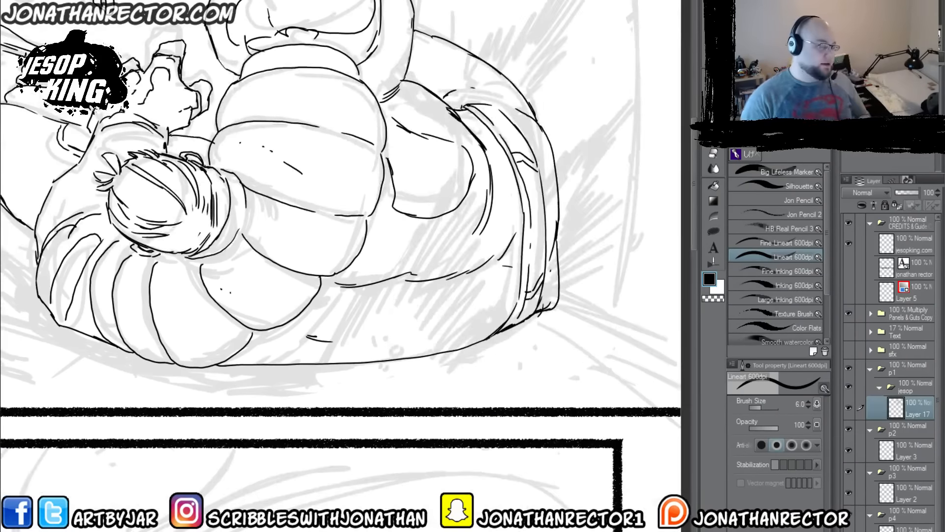
pyautogui.moveTo(220, 308); pyautogui.dragTo(416, 455)
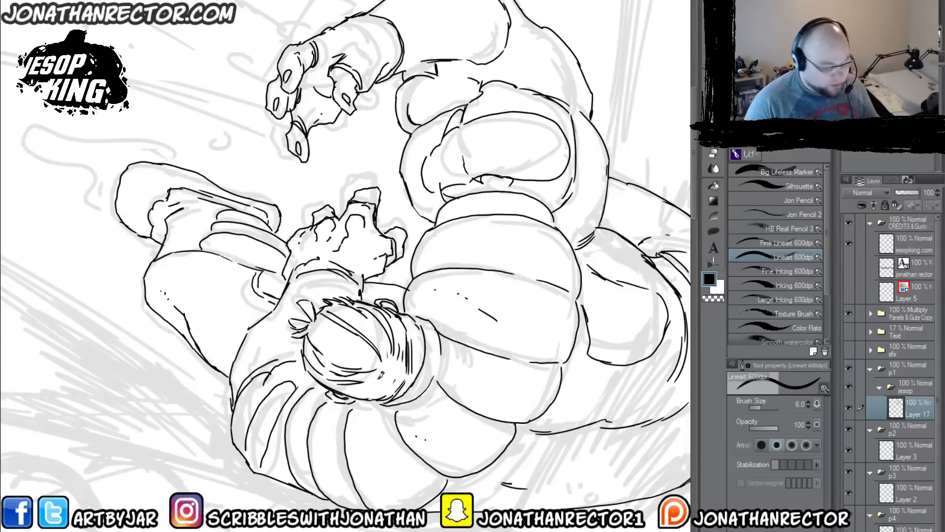
pyautogui.scroll(-2, 378, 389)
pyautogui.moveTo(406, 401); pyautogui.dragTo(396, 326)
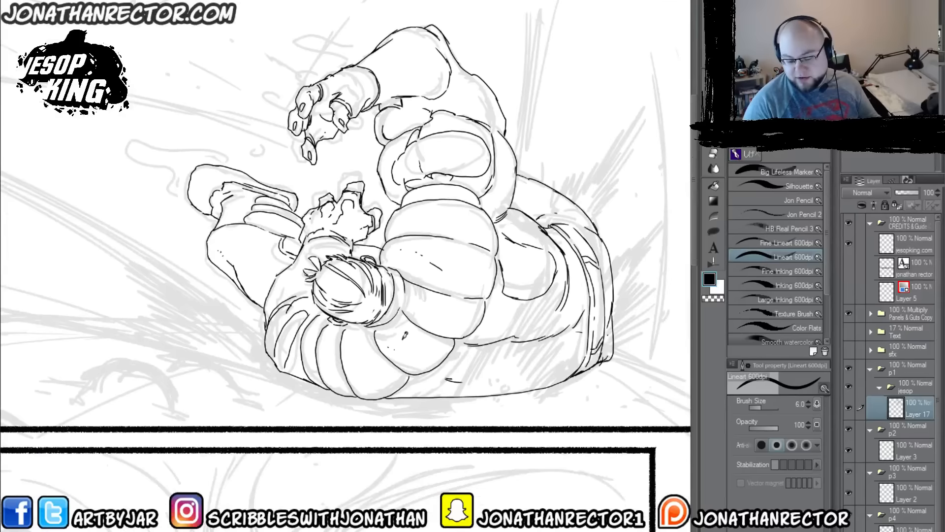
# Step: Select Jesop's whole silhouette with the Magic wand and fill it white on a new layer beneath Layer 17
pyautogui.press('w')
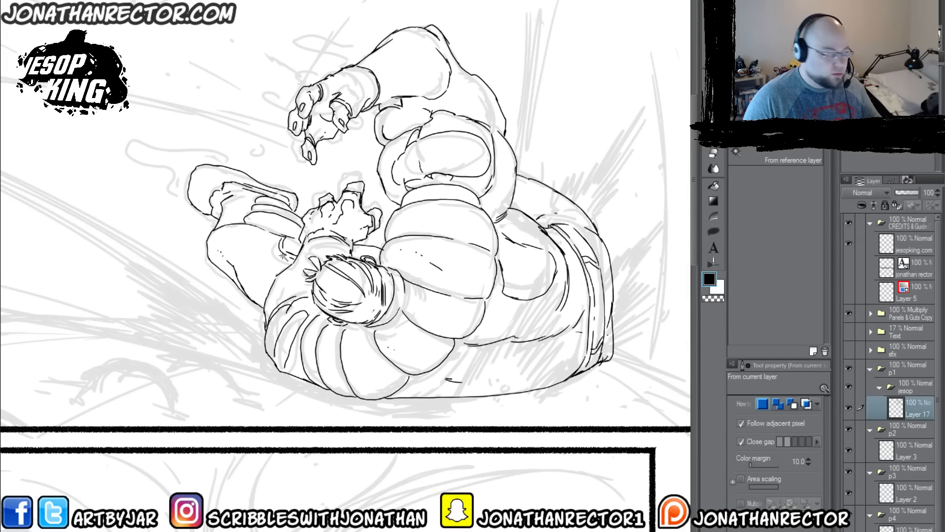
pyautogui.click(229, 312)
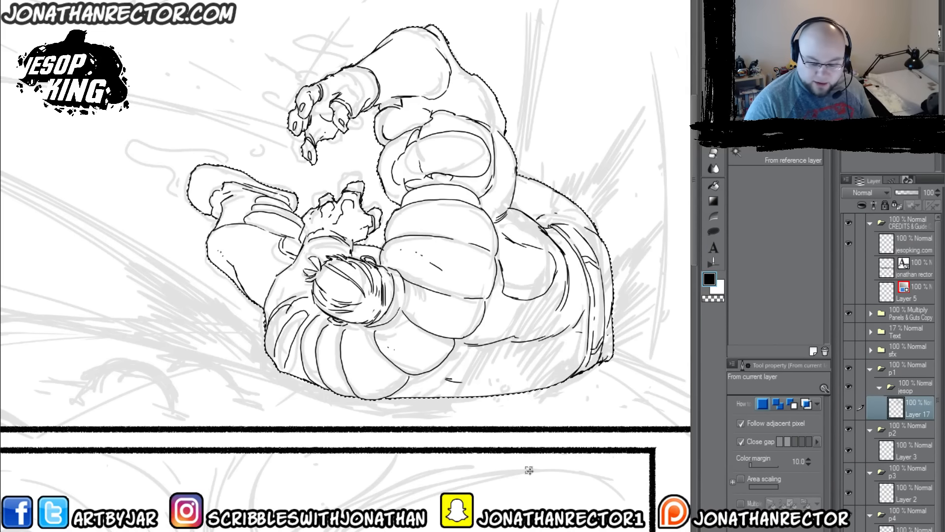
pyautogui.hotkey('ctrl', 'F1')
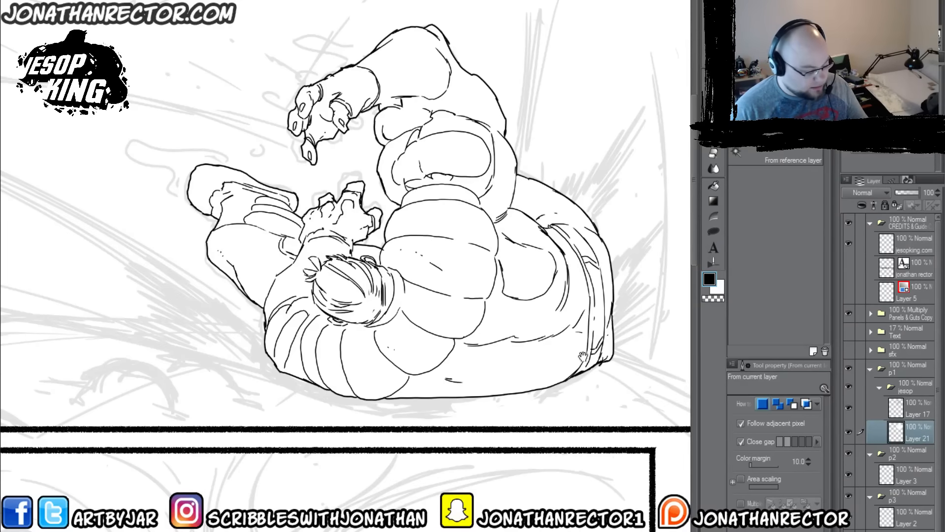
pyautogui.moveTo(579, 351); pyautogui.dragTo(504, 324)
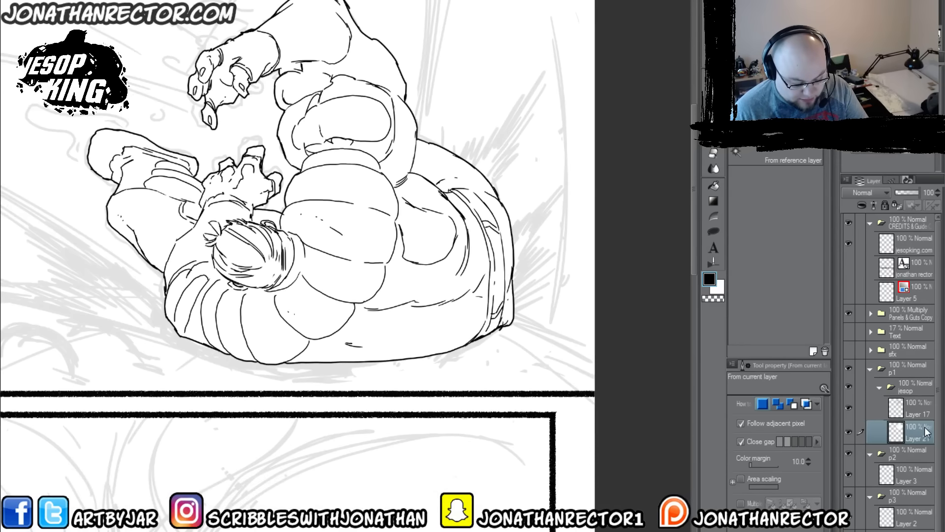
pyautogui.click(895, 409)
pyautogui.click(914, 429)
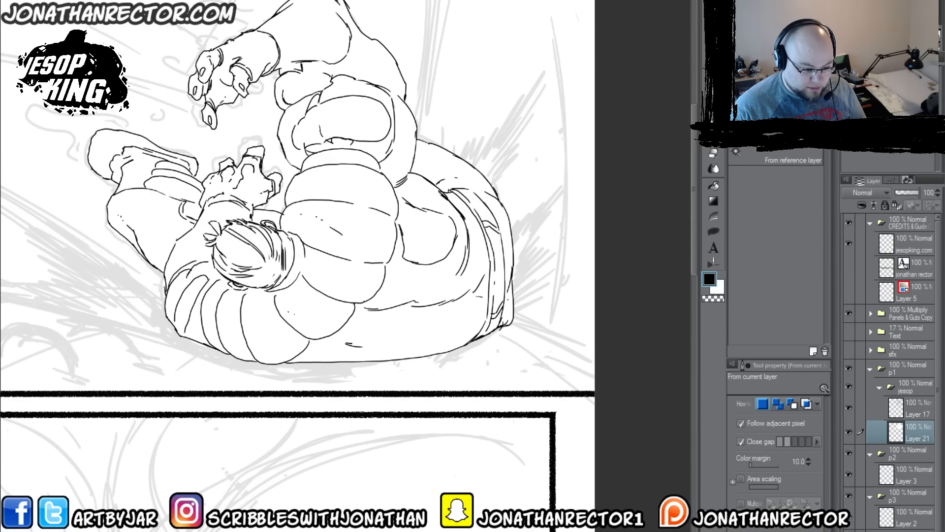
pyautogui.click(923, 409)
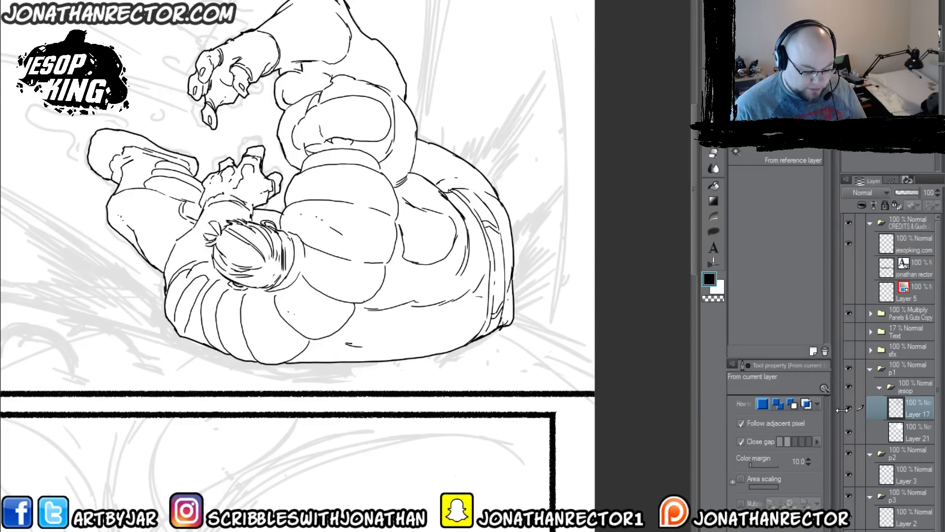
pyautogui.moveTo(842, 410); pyautogui.dragTo(782, 414)
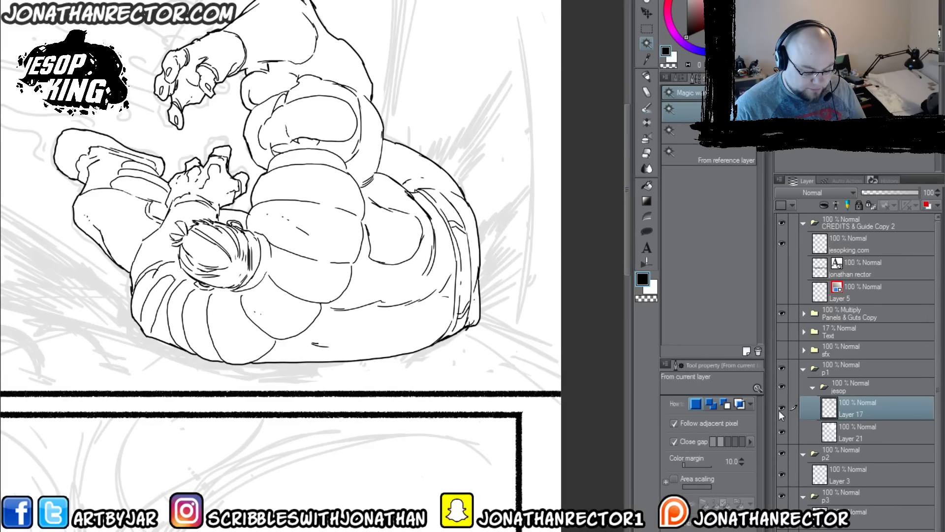
pyautogui.click(871, 432)
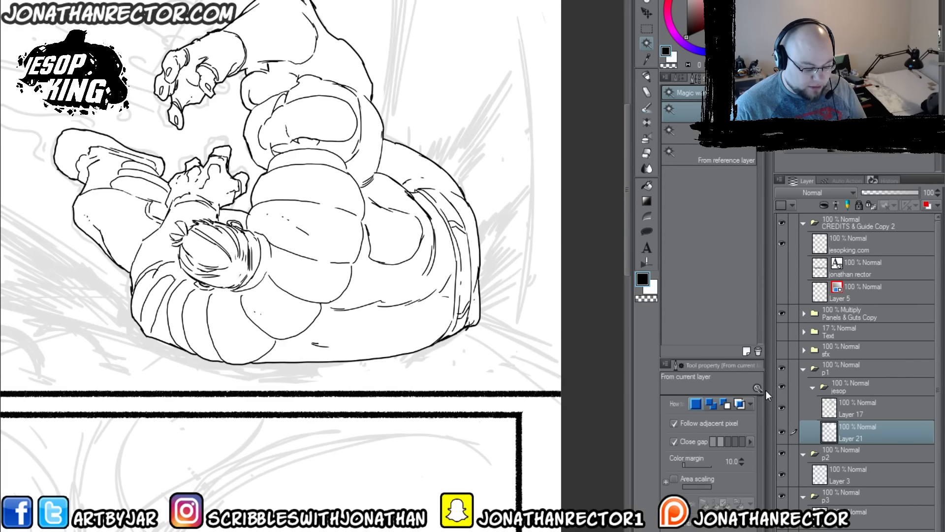
pyautogui.moveTo(769, 397); pyautogui.dragTo(907, 402)
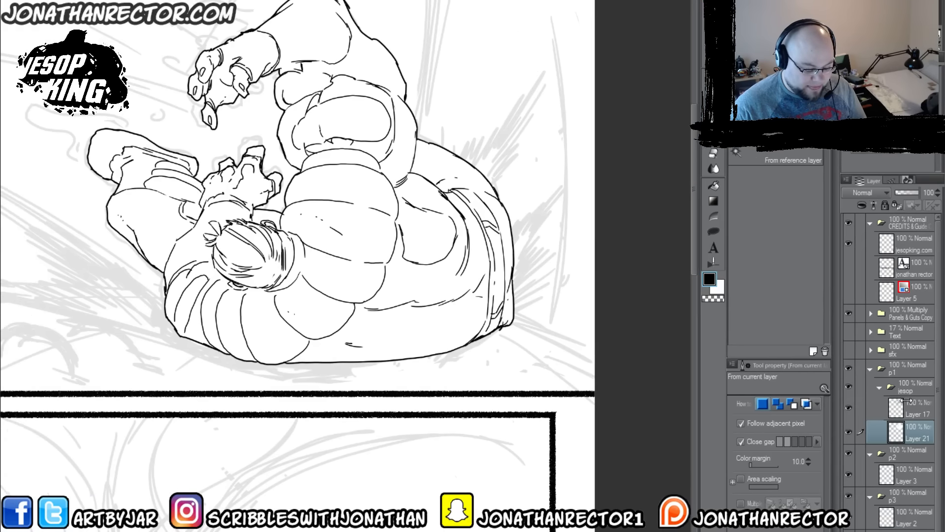
# Step: Rename the white fill layer beneath Layer 17 as KO
pyautogui.doubleClick(914, 436)
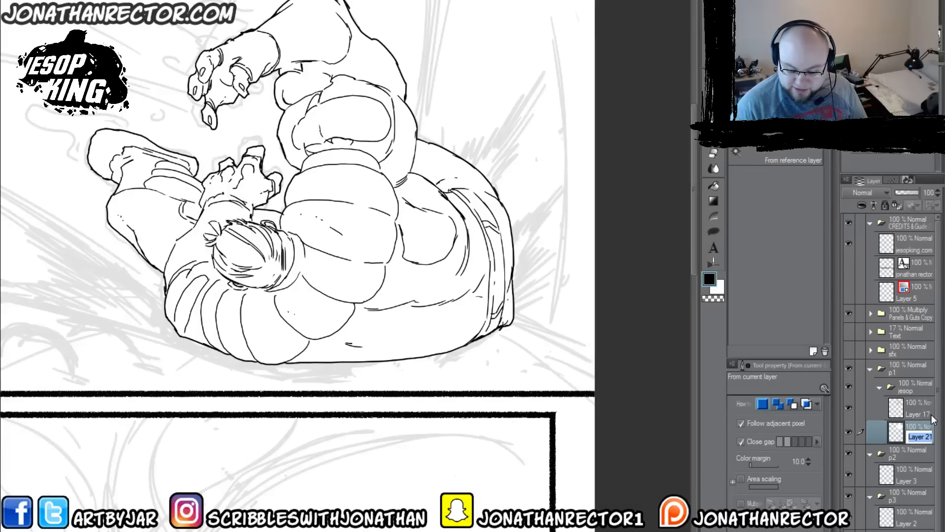
pyautogui.write('KO')
pyautogui.press('Return')
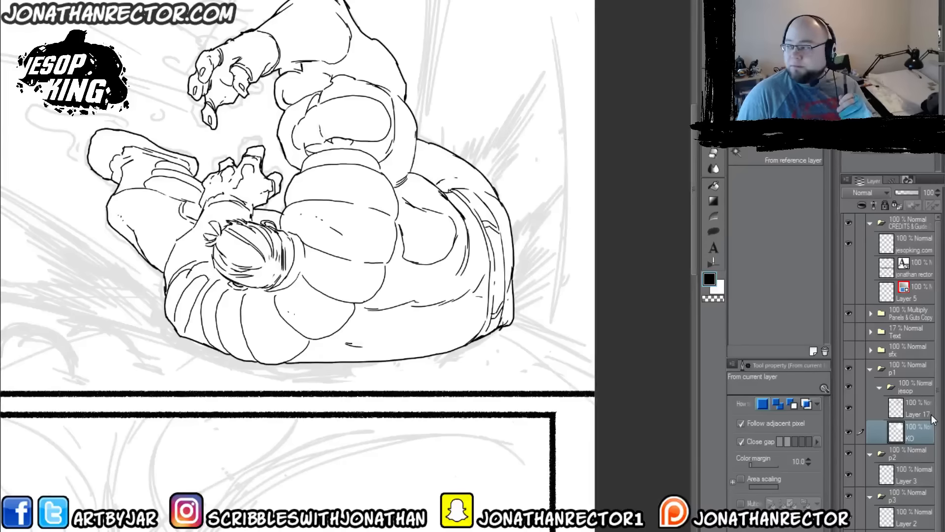
pyautogui.keyDown('ctrl'); pyautogui.click(895, 437); pyautogui.keyUp('ctrl')
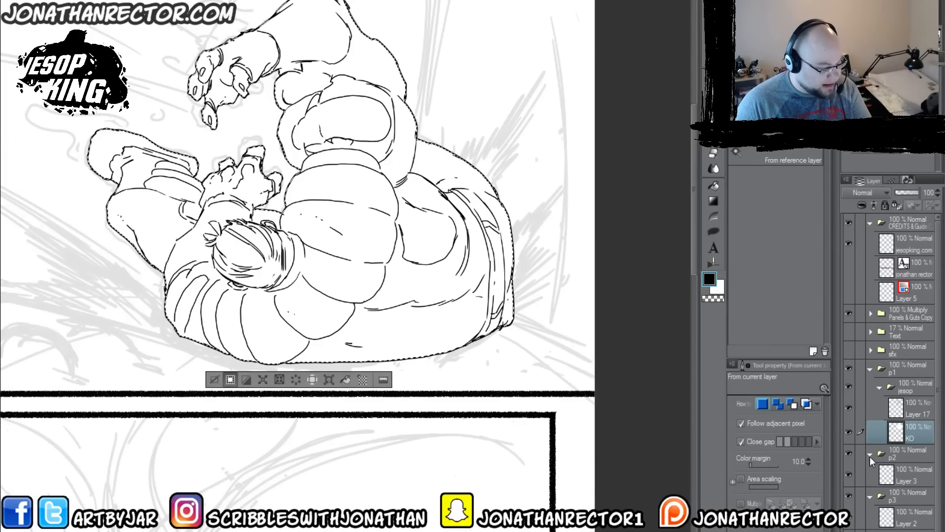
pyautogui.click(214, 379)
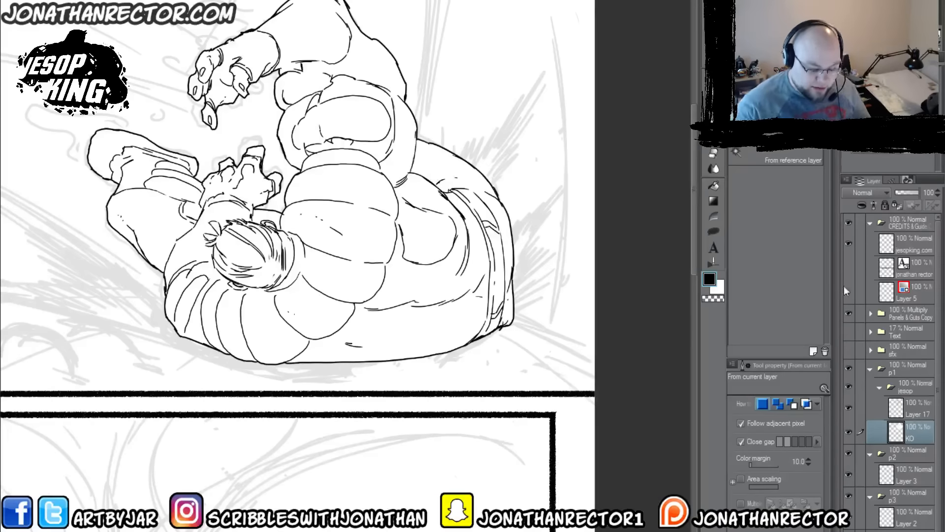
pyautogui.rightClick(916, 436)
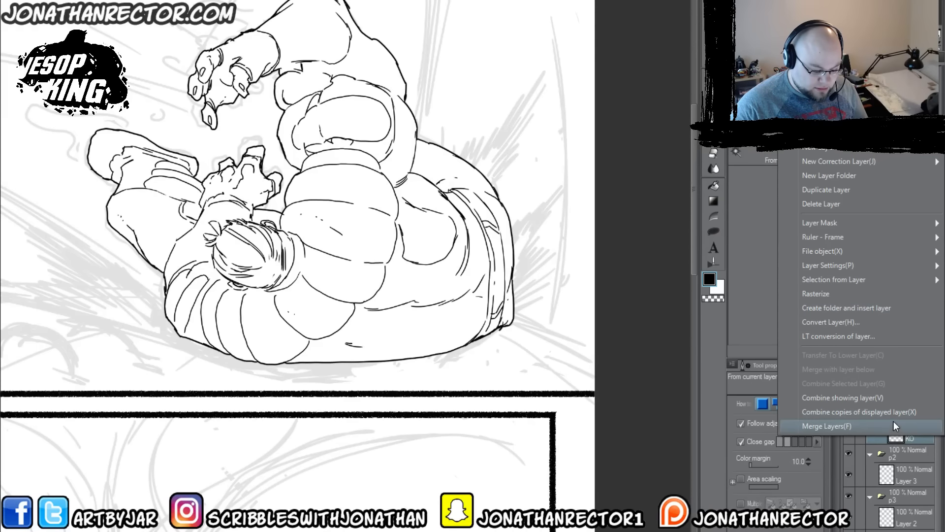
pyautogui.click(933, 444)
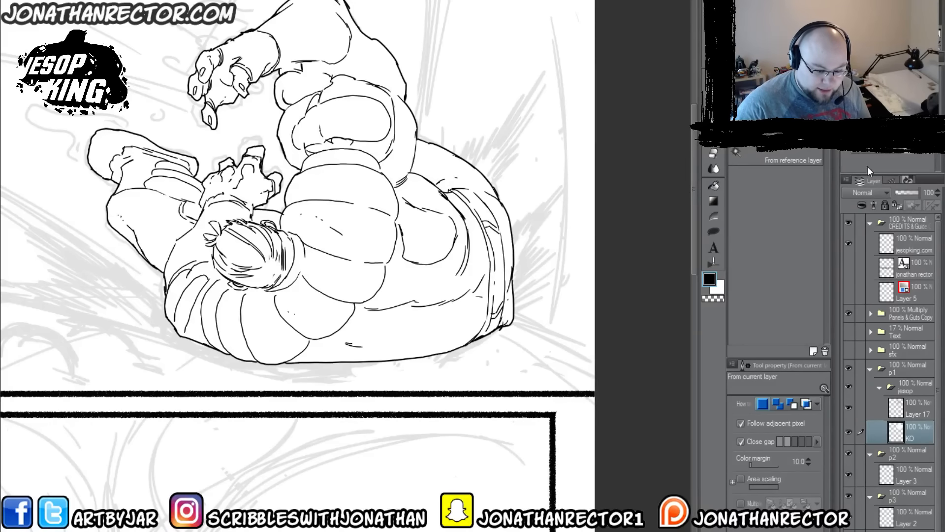
# Step: Float the Auto Action palette over the canvas and enlarge it to show the whole Jonathan Comic Actions MS set
pyautogui.click(907, 178)
pyautogui.click(876, 181)
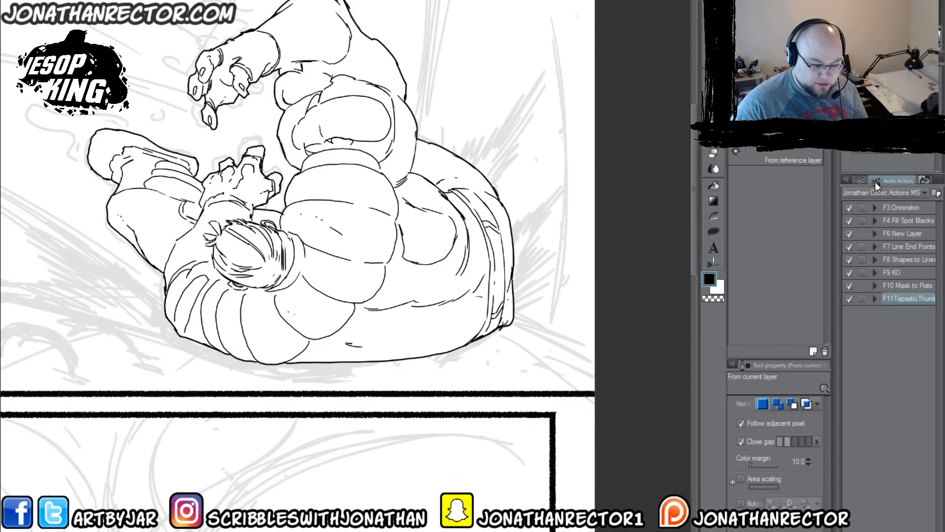
pyautogui.moveTo(895, 181); pyautogui.dragTo(608, 82)
pyautogui.moveTo(630, 146); pyautogui.dragTo(650, 426)
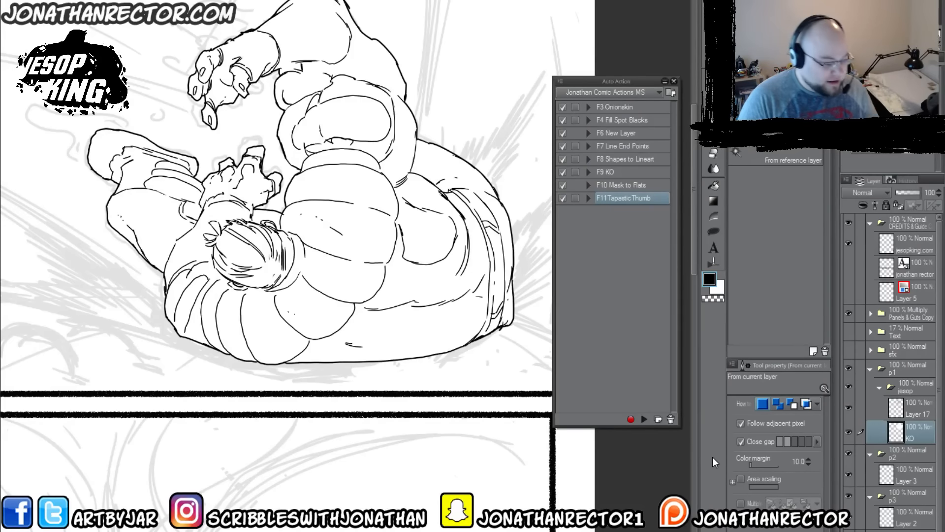
# Step: Add a layer above Layer 17 and draw a closed circle in the second panel with the Lineart 600dpi brush
pyautogui.press('F6')
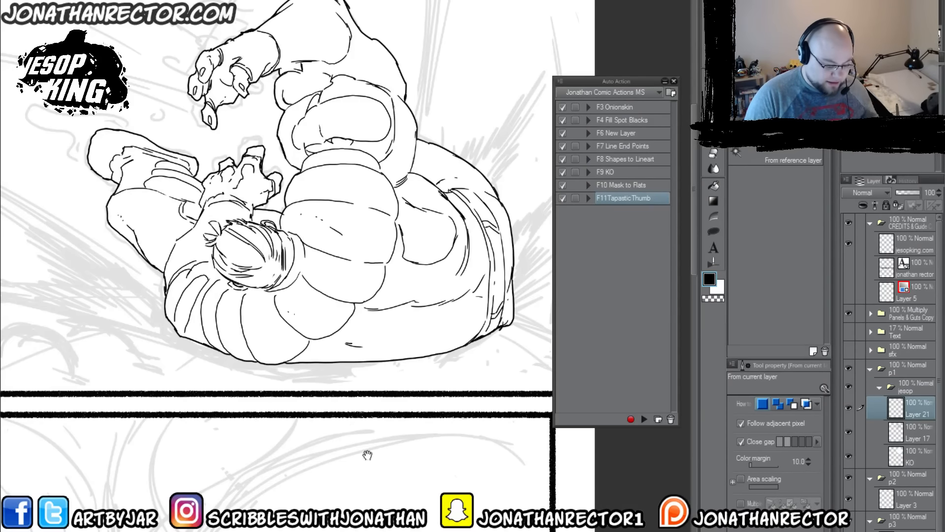
pyautogui.moveTo(368, 454)
pyautogui.mouseDown()
pyautogui.moveTo(454, 382)
pyautogui.moveTo(443, 389)
pyautogui.moveTo(462, 344)
pyautogui.mouseUp()
pyautogui.press('p')
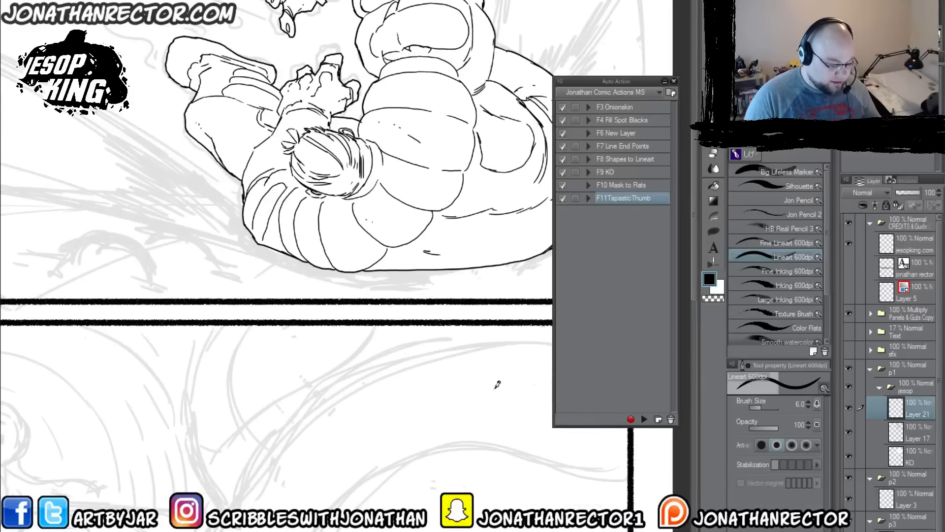
pyautogui.moveTo(490, 374)
pyautogui.mouseDown()
pyautogui.moveTo(392, 397)
pyautogui.moveTo(486, 373)
pyautogui.mouseUp()
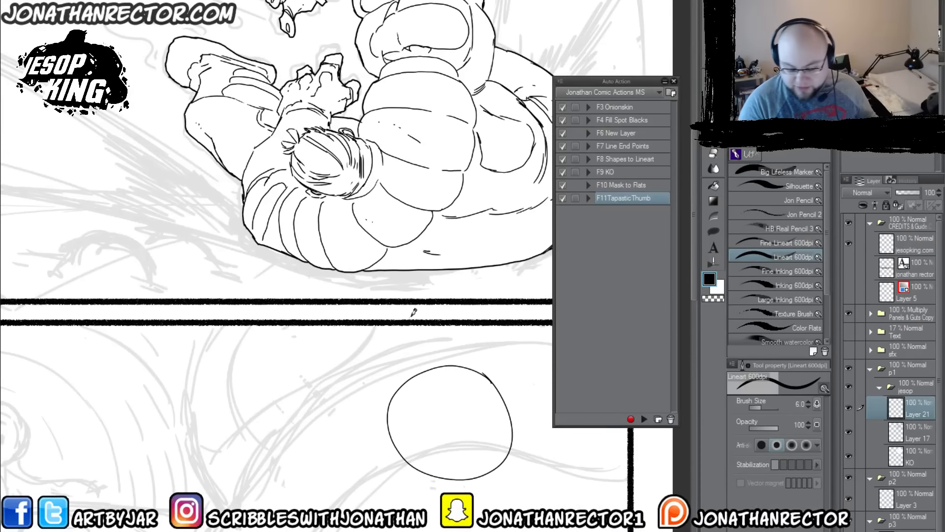
# Step: Select the area outside the second panel's circle with the Magic wand and apply the selection expansion to isolate the circle's shape
pyautogui.press('g')
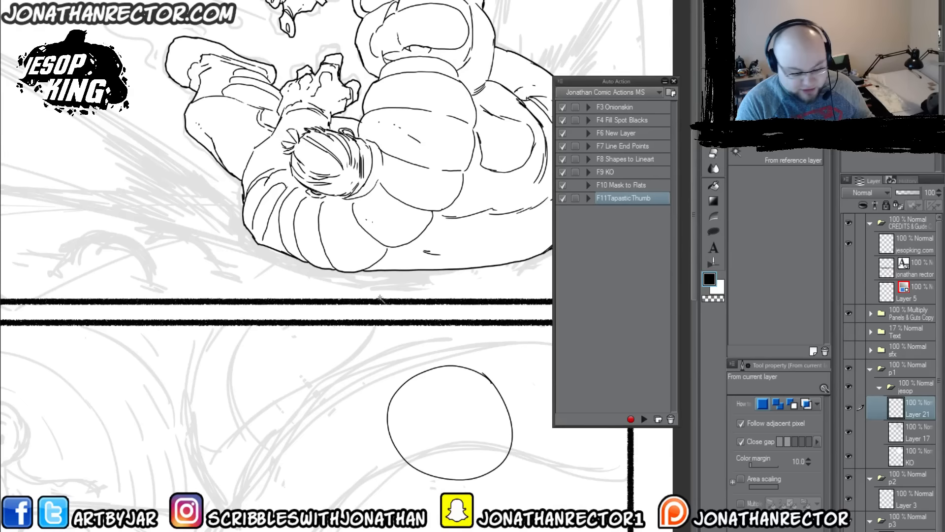
pyautogui.click(359, 413)
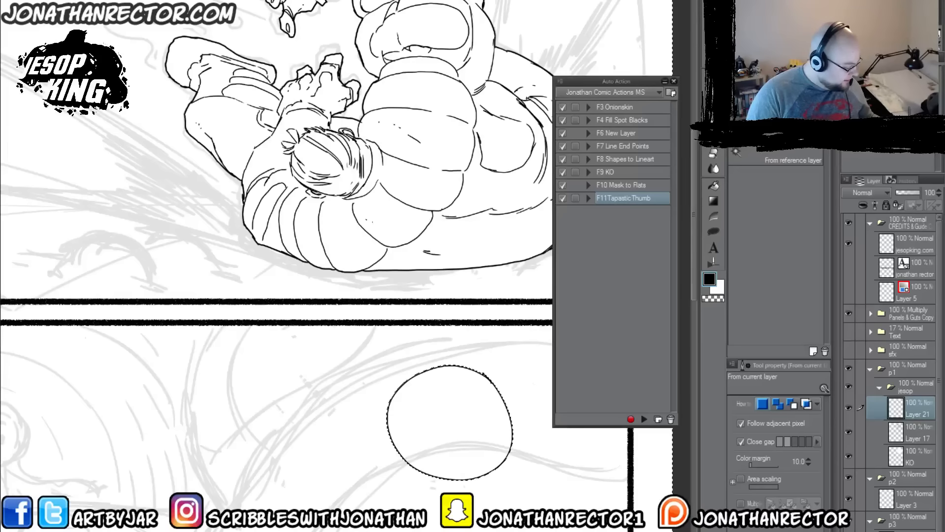
pyautogui.press('F5')
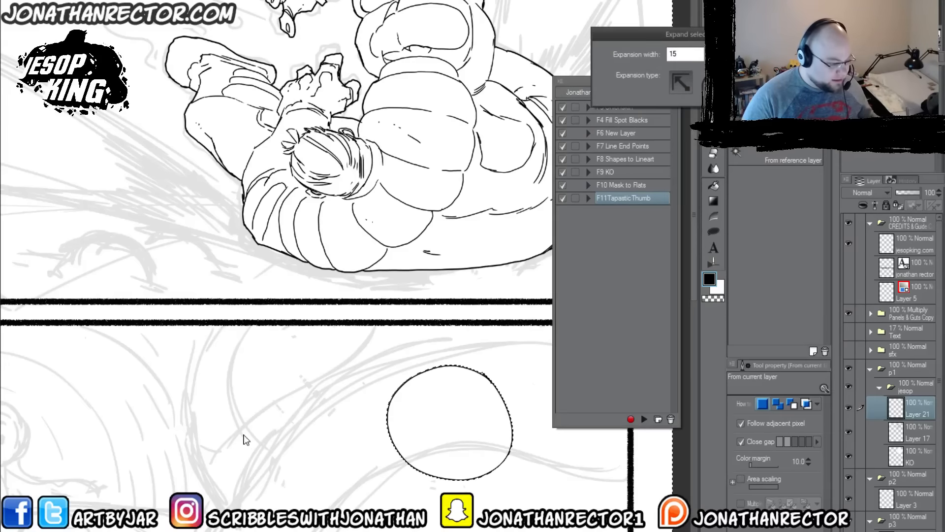
pyautogui.moveTo(685, 55); pyautogui.dragTo(604, 52)
pyautogui.press('Return')
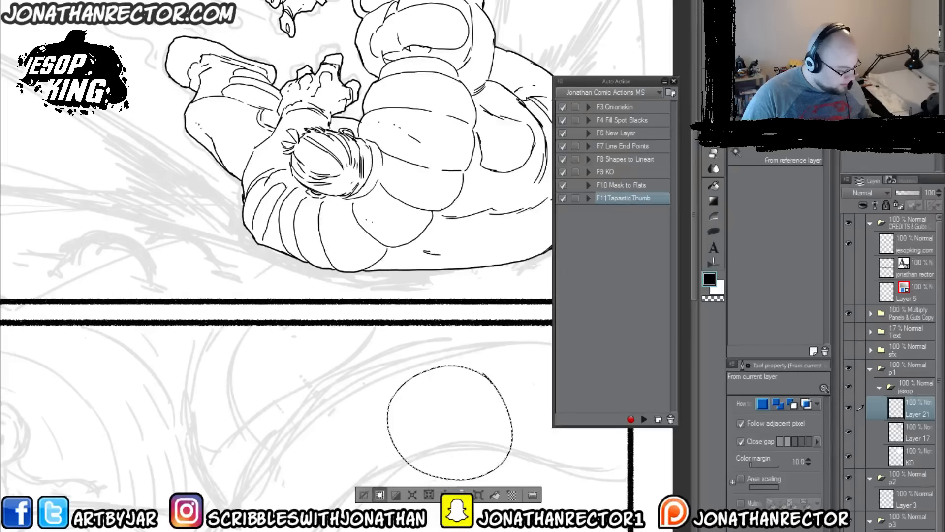
# Step: Fill the circular selection white on a new layer, deselect it and place the fill layer beneath the circle's Layer 21
pyautogui.press('F6')
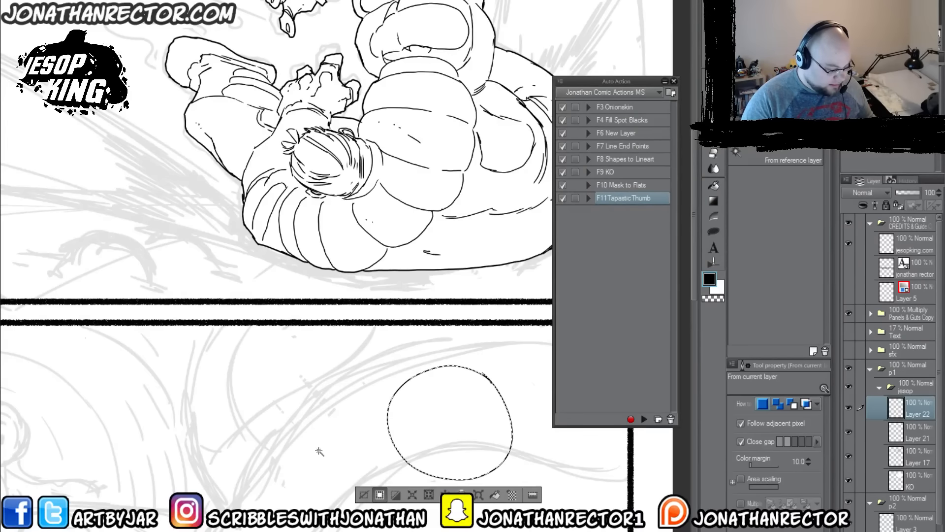
pyautogui.press('x')
pyautogui.hotkey('alt', 'Delete')
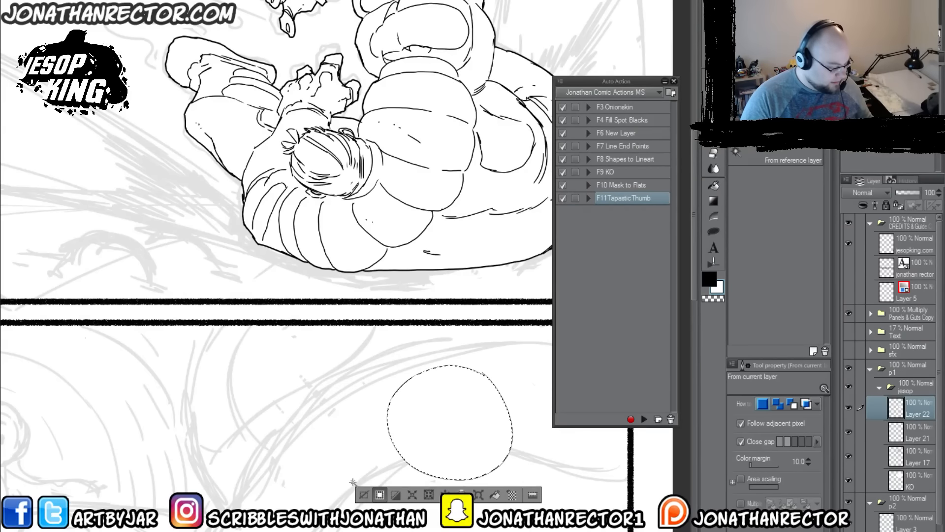
pyautogui.click(365, 497)
pyautogui.moveTo(920, 413); pyautogui.dragTo(918, 445)
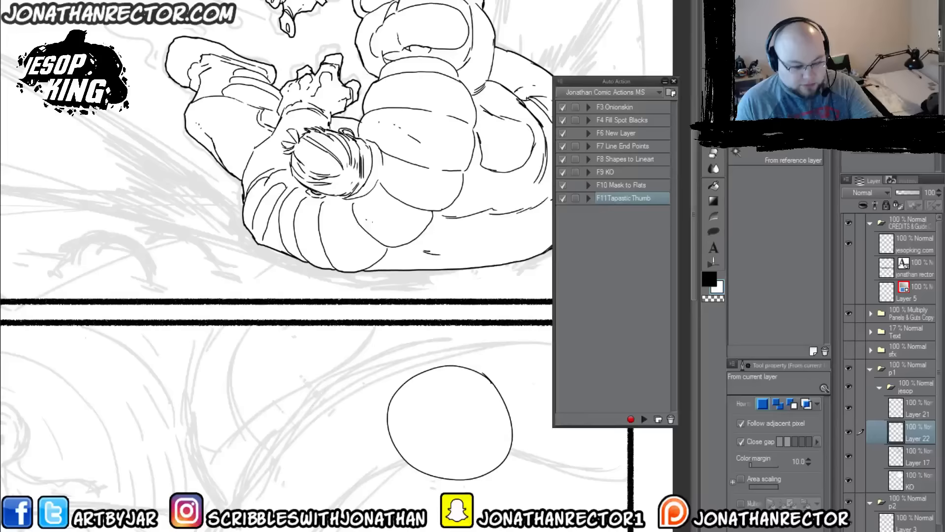
pyautogui.doubleClick(718, 288)
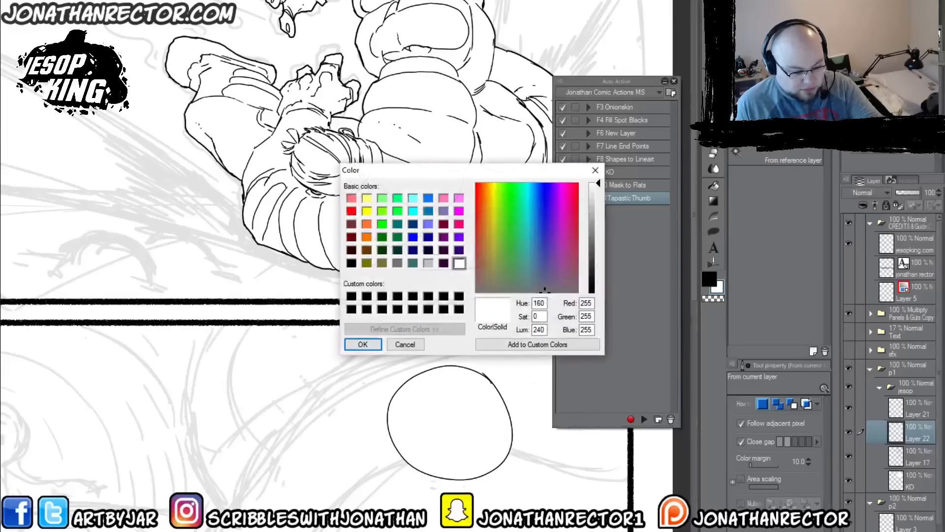
pyautogui.click(404, 344)
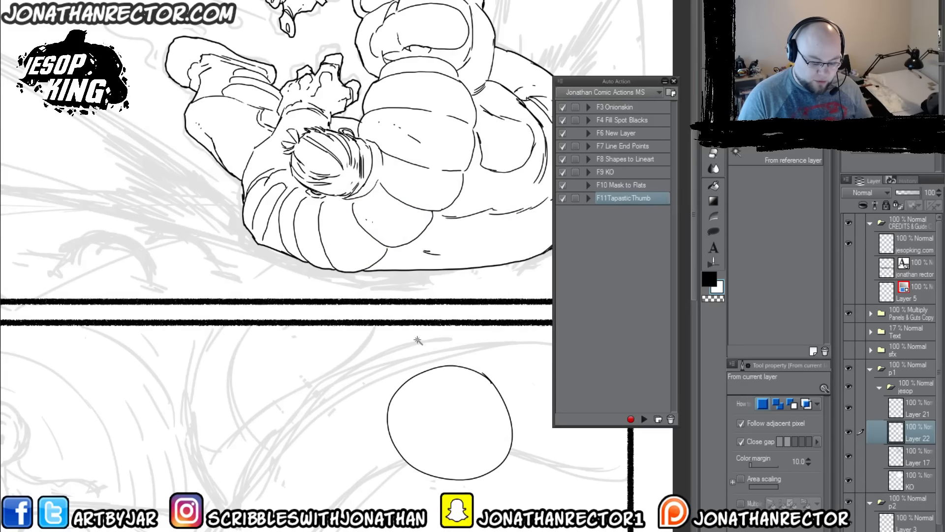
# Step: Delete the practice circle's layer and its white fill layer, and add a new empty layer above Layer 17
pyautogui.click(917, 414)
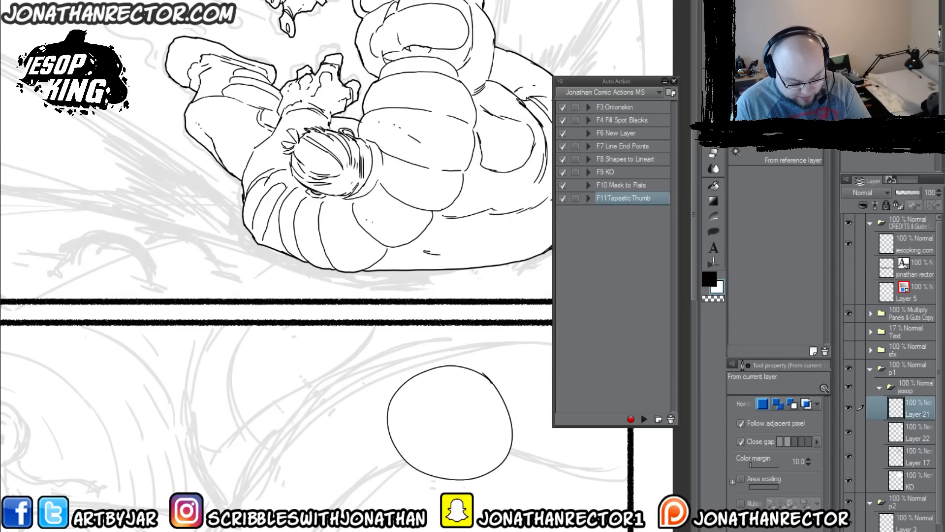
pyautogui.press('Delete')
pyautogui.press('Delete')
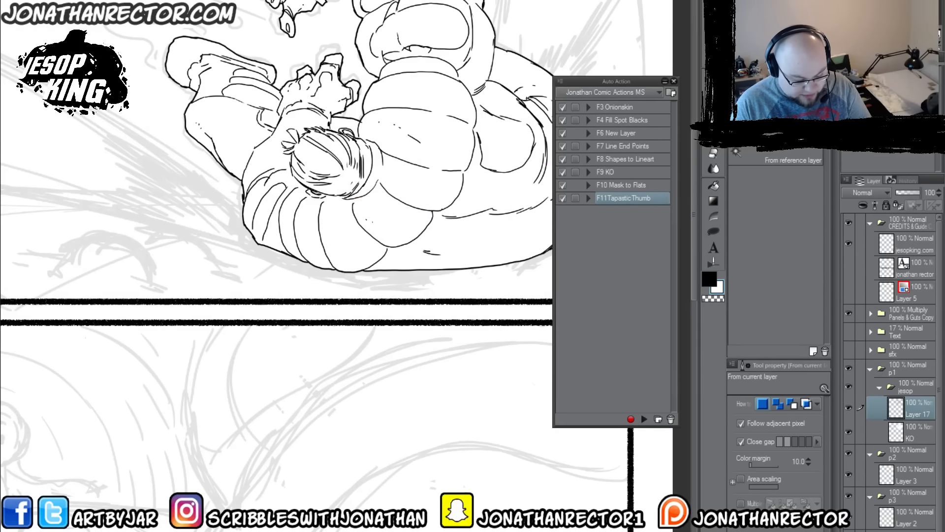
pyautogui.press('F6')
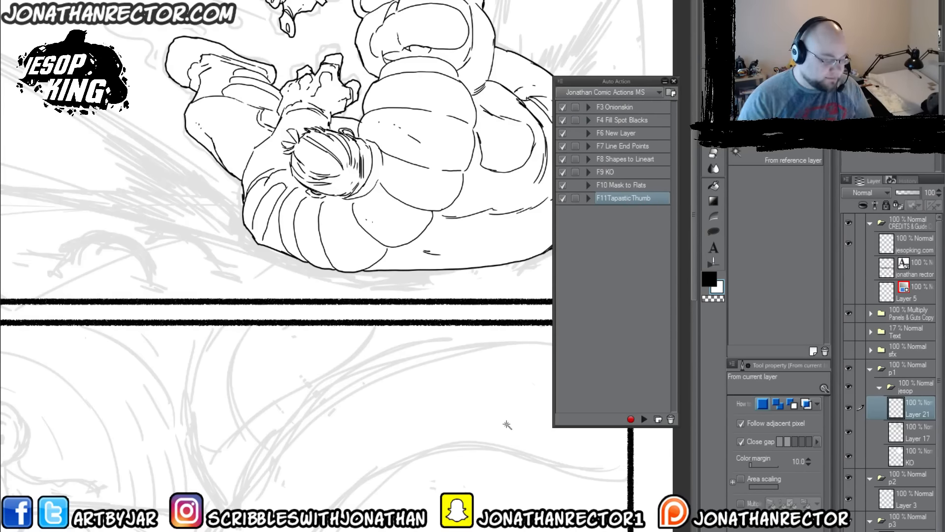
# Step: Select Layer 17 and KO together with the Move layer tool active, and display the rough sketch at full darkness
pyautogui.moveTo(370, 368); pyautogui.dragTo(362, 480)
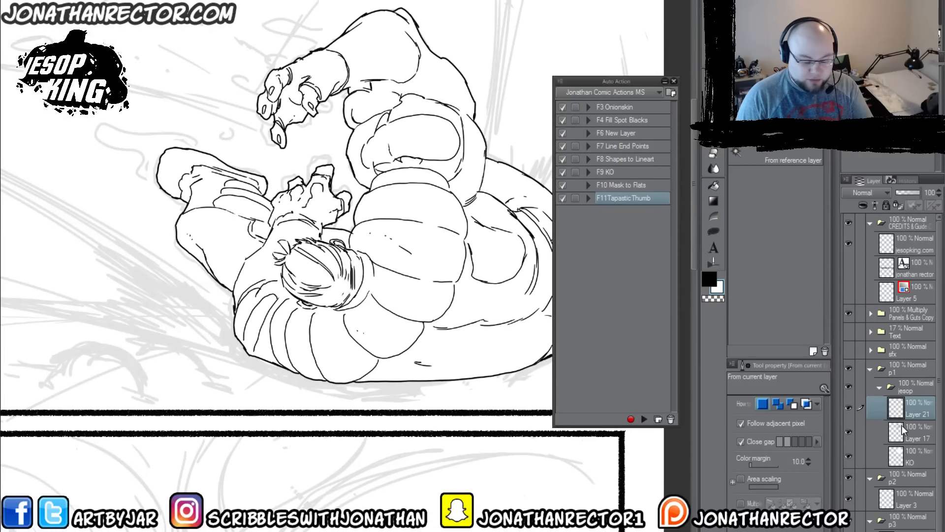
pyautogui.click(858, 432)
pyautogui.click(860, 455)
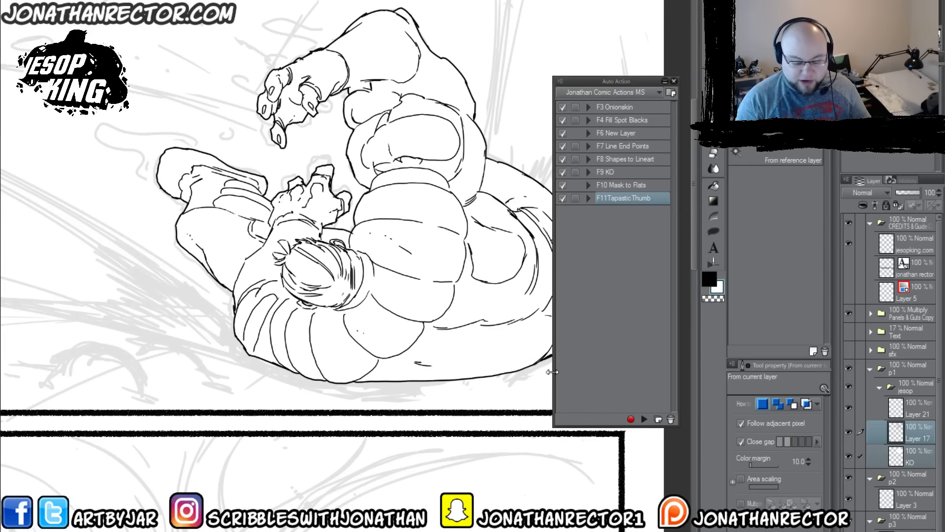
pyautogui.press('k')
pyautogui.moveTo(271, 379); pyautogui.dragTo(307, 416)
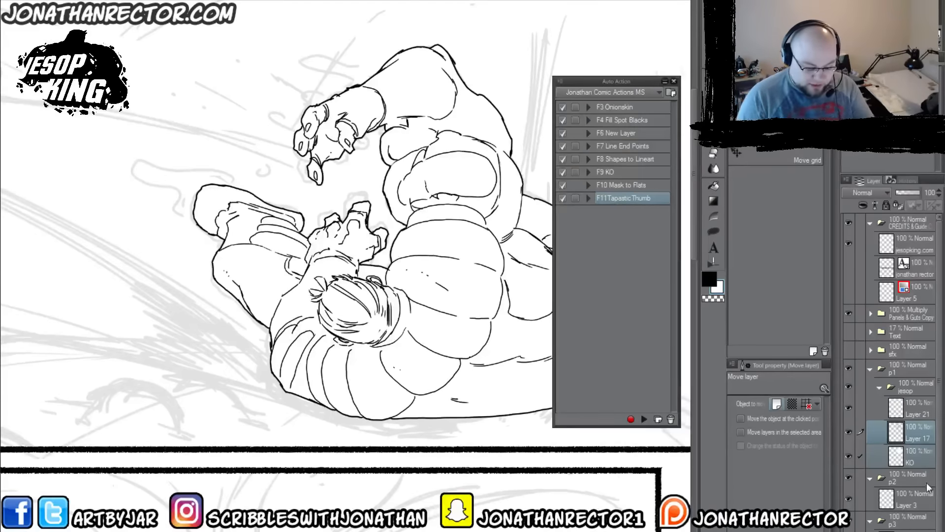
pyautogui.moveTo(939, 482); pyautogui.dragTo(939, 531)
pyautogui.click(848, 531)
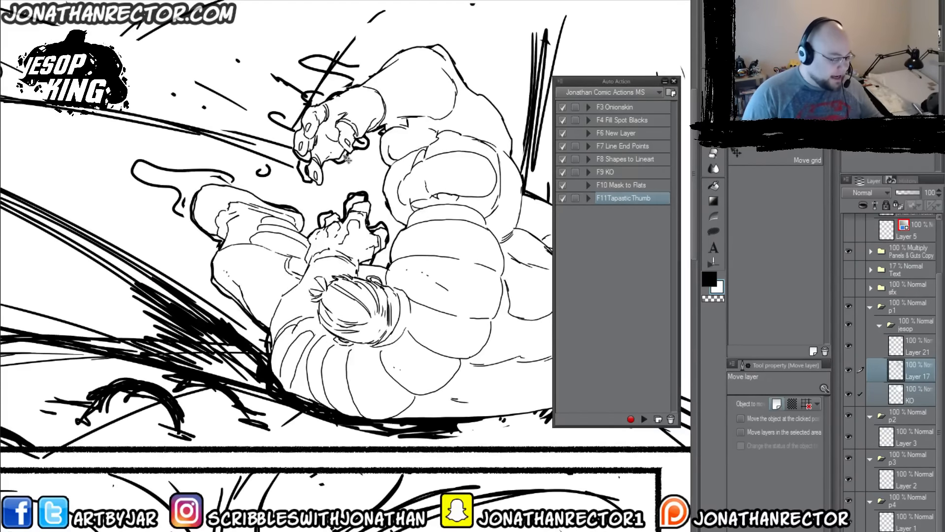
# Step: Try moving Jesop's line art and KO fill together leftward across the rough sketch, and undo the move
pyautogui.moveTo(361, 418); pyautogui.dragTo(484, 434)
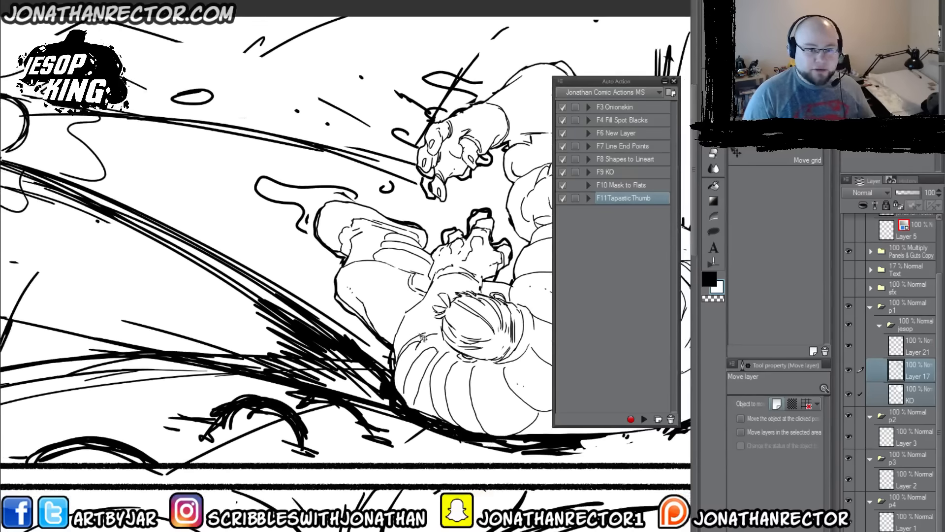
pyautogui.moveTo(418, 399); pyautogui.dragTo(129, 410)
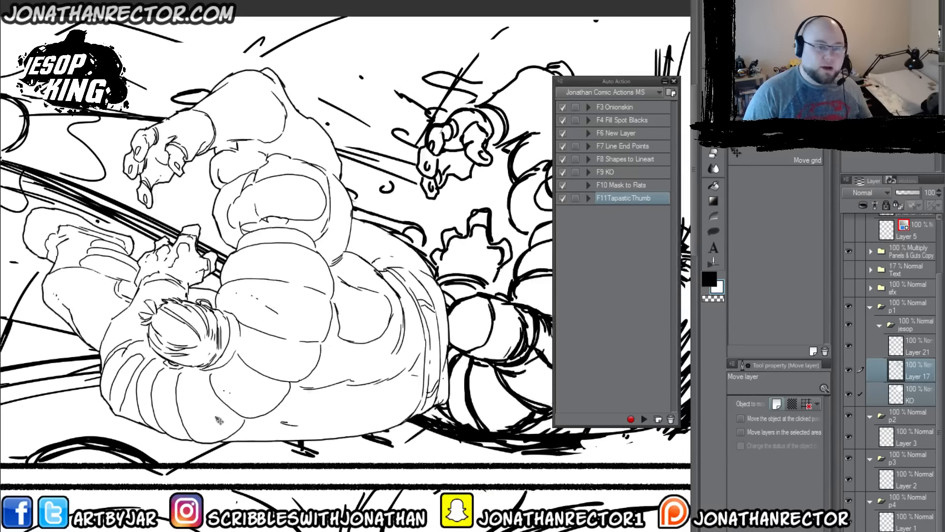
pyautogui.moveTo(299, 480); pyautogui.dragTo(466, 421)
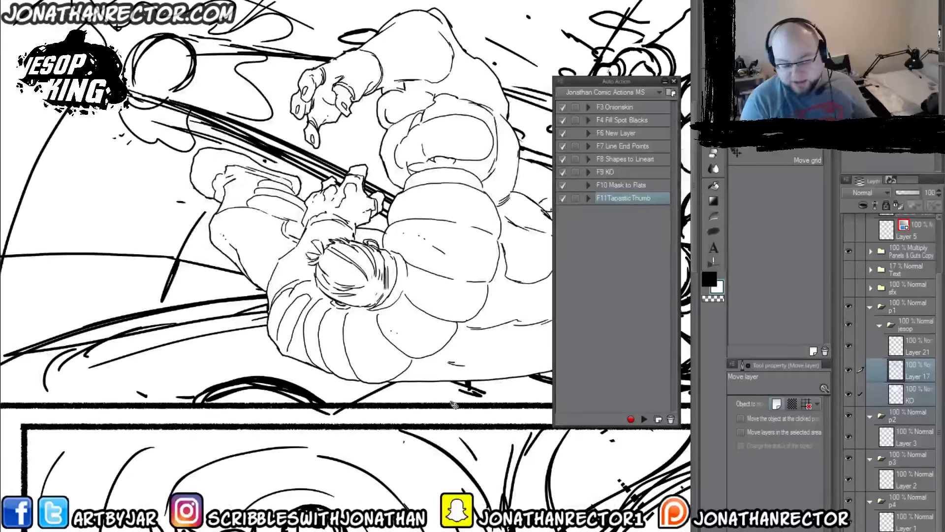
pyautogui.hotkey('ctrl', 'z')
pyautogui.hotkey('ctrl', 'z')
pyautogui.moveTo(521, 366); pyautogui.dragTo(201, 349)
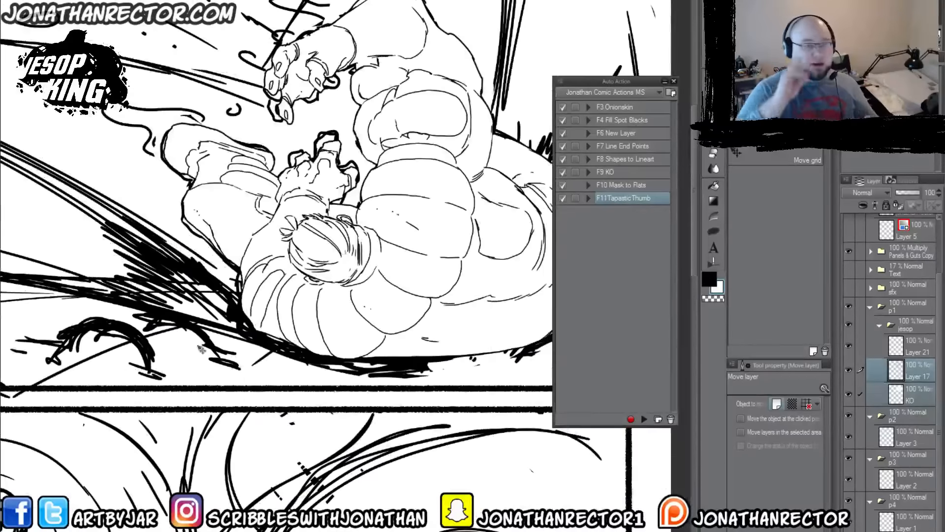
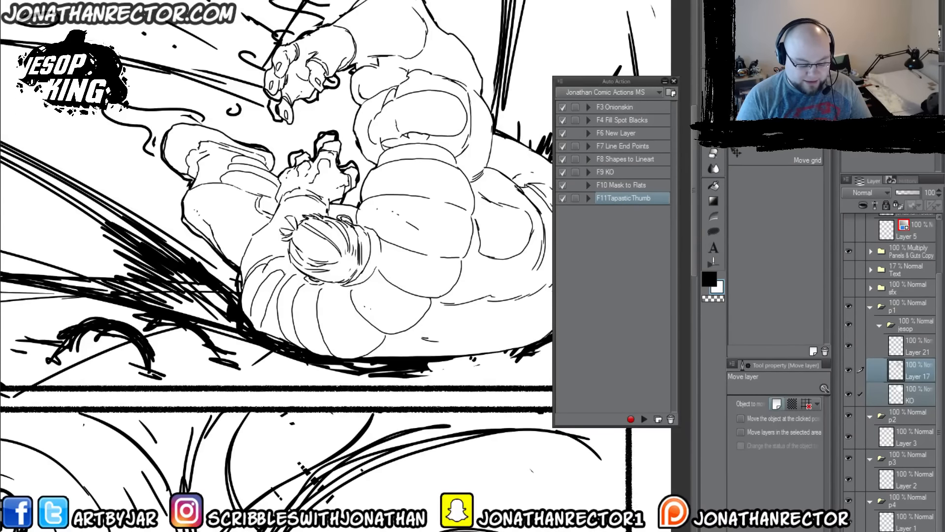
# Step: Dim the rough sketch and draw a practice box of four crossing lines in panel two on Layer 21 with the Lineart 600dpi brush
pyautogui.press('F3')
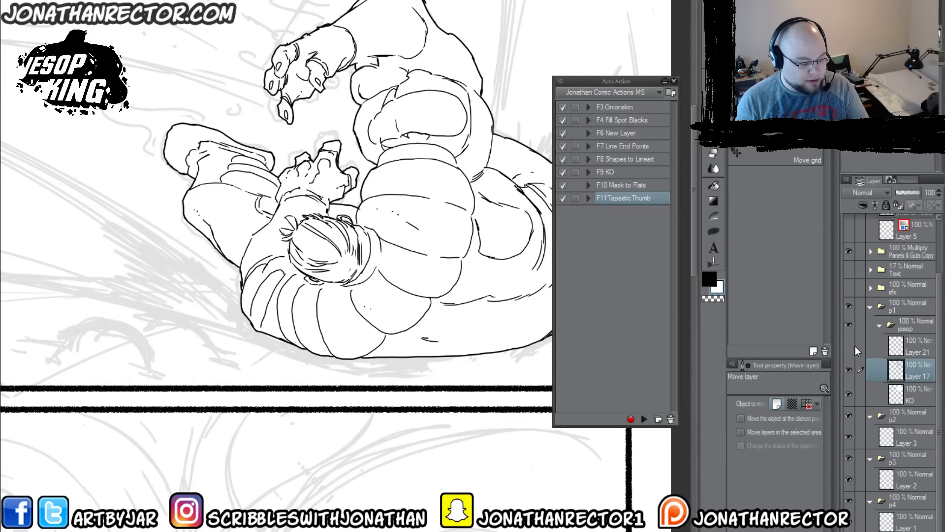
pyautogui.click(916, 344)
pyautogui.moveTo(381, 394); pyautogui.dragTo(370, 240)
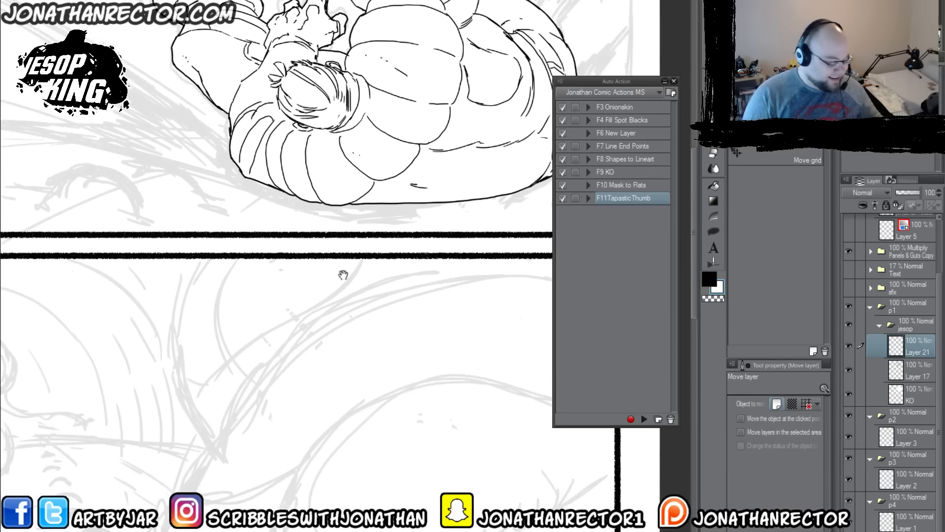
pyautogui.press('p')
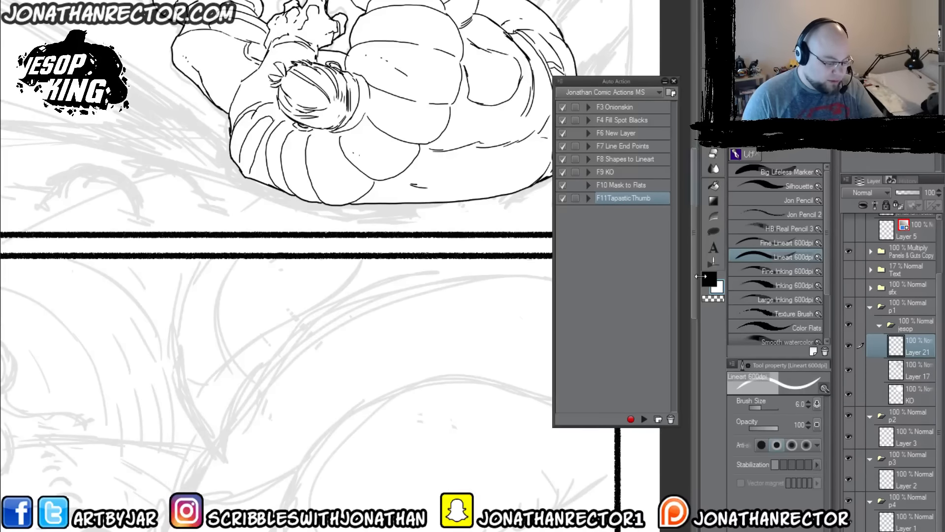
pyautogui.moveTo(440, 308)
pyautogui.mouseDown()
pyautogui.moveTo(440, 407)
pyautogui.moveTo(306, 389)
pyautogui.mouseUp()
pyautogui.moveTo(349, 319); pyautogui.dragTo(462, 321)
pyautogui.moveTo(362, 294); pyautogui.dragTo(358, 415)
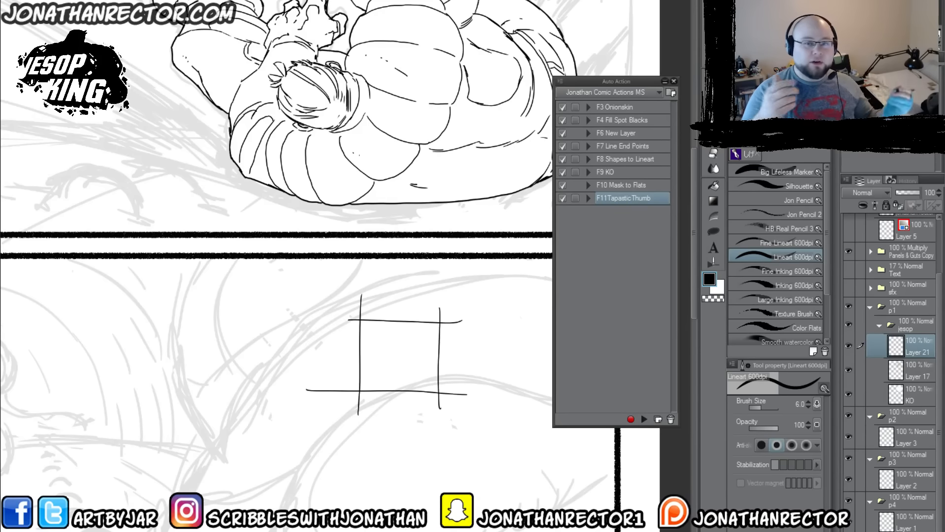
# Step: Create a new auto action named F9 K/O in Jonathan Comic Actions MS and start recording it
pyautogui.click(658, 419)
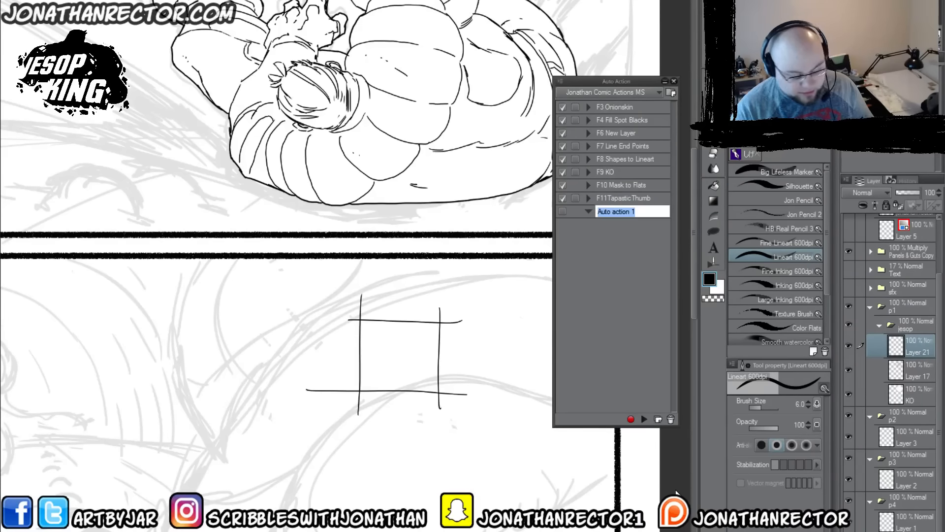
pyautogui.write('F9')
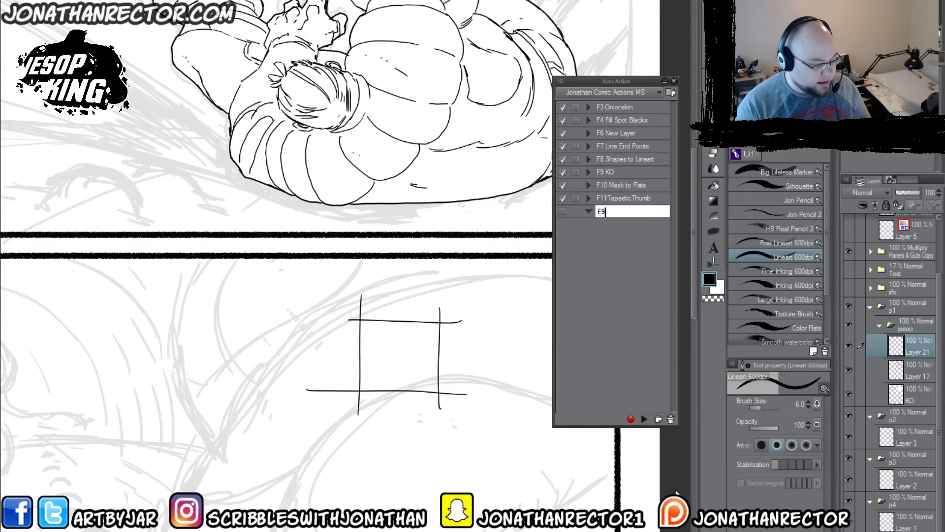
pyautogui.write(' K')
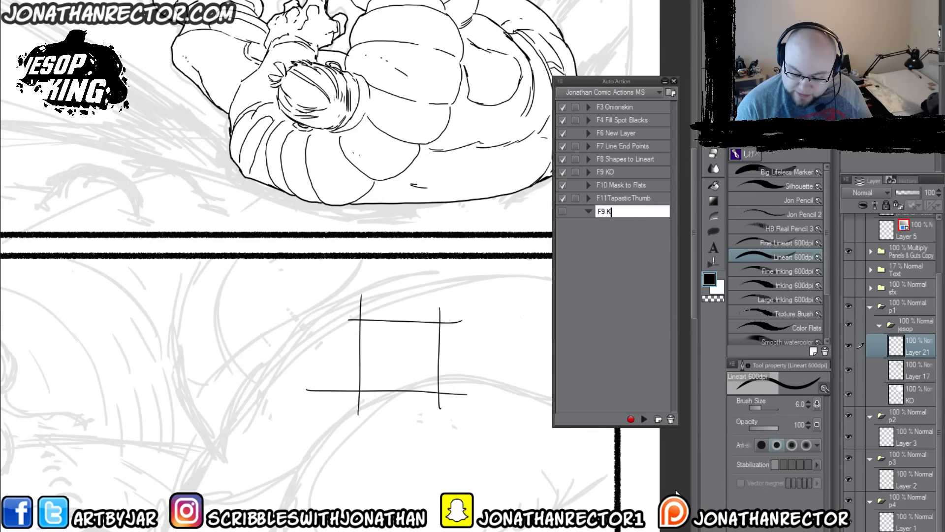
pyautogui.write('/O')
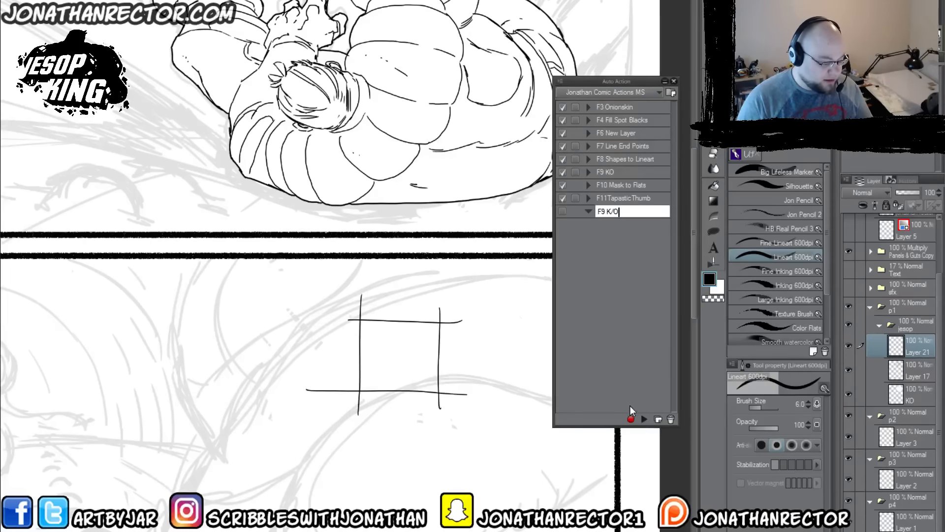
pyautogui.press('Return')
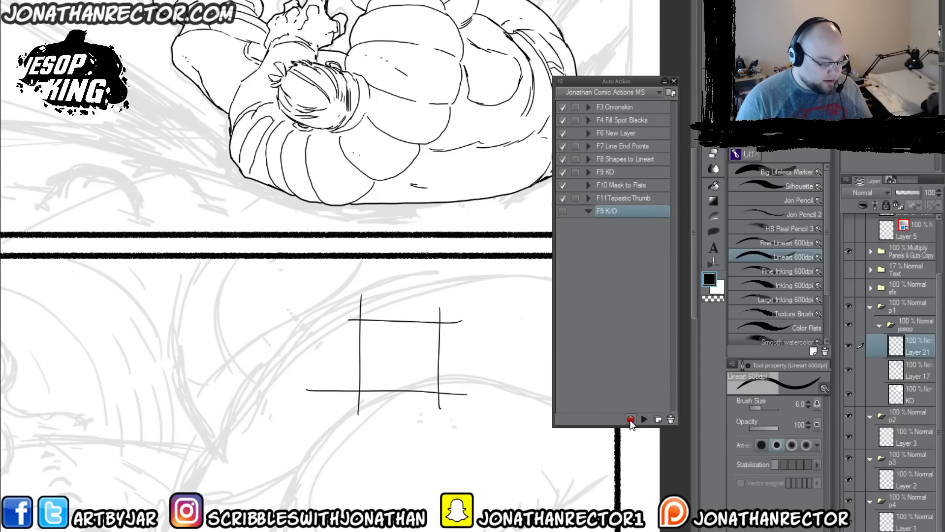
pyautogui.click(630, 418)
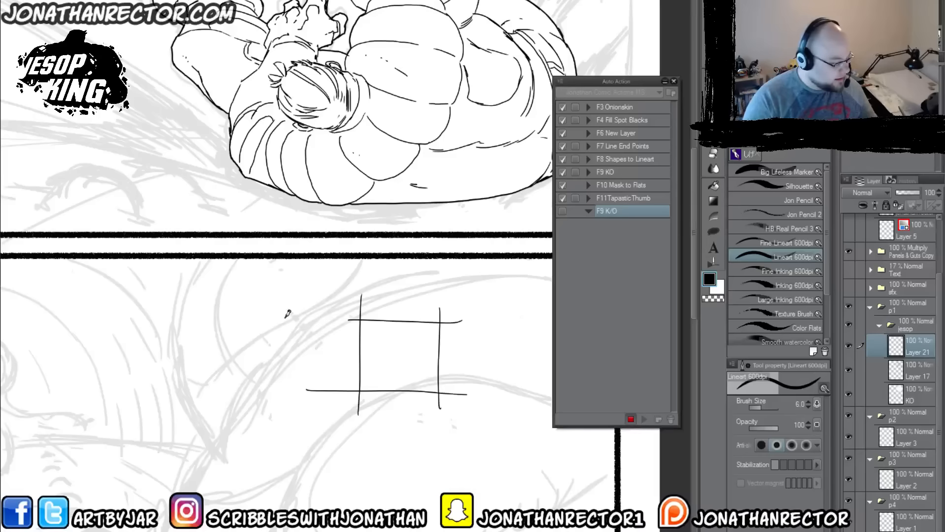
# Step: Auto select the area outside the practice box from the current layer, expand the selection with a width of 1 and invert it
pyautogui.press('w')
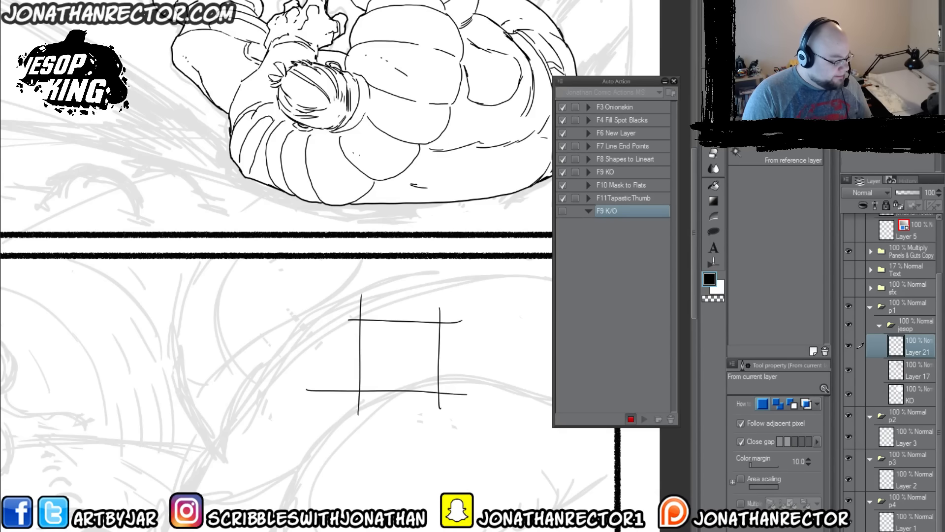
pyautogui.click(321, 479)
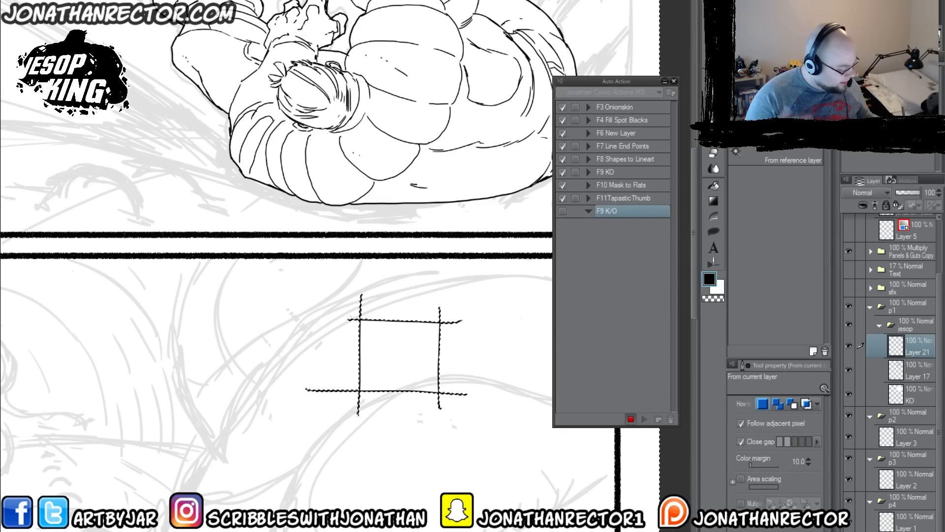
pyautogui.hotkey('alt', 's')
pyautogui.press('e')
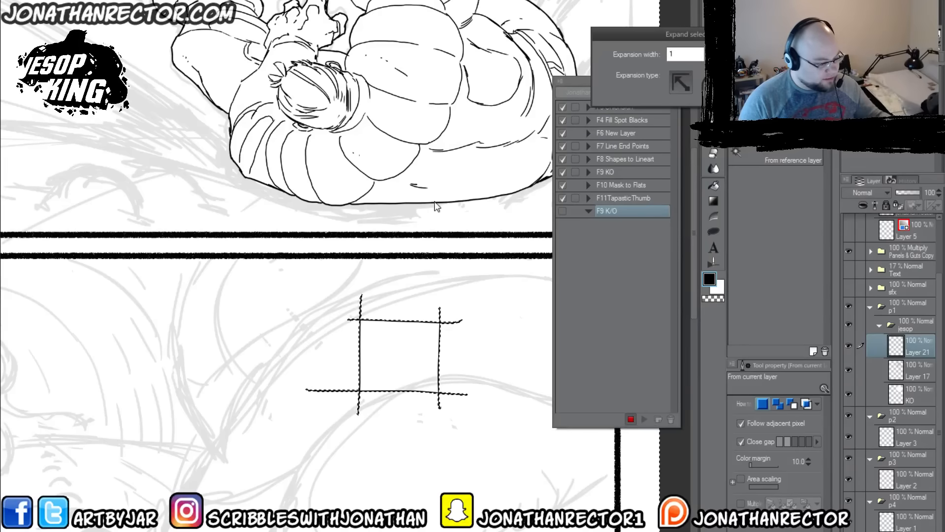
pyautogui.press('Return')
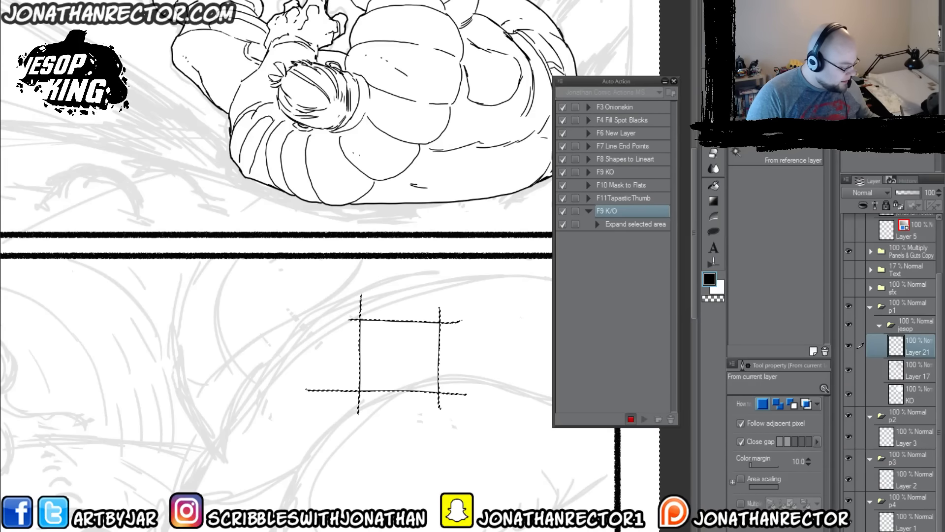
pyautogui.hotkey('ctrl', 'shift', 'i')
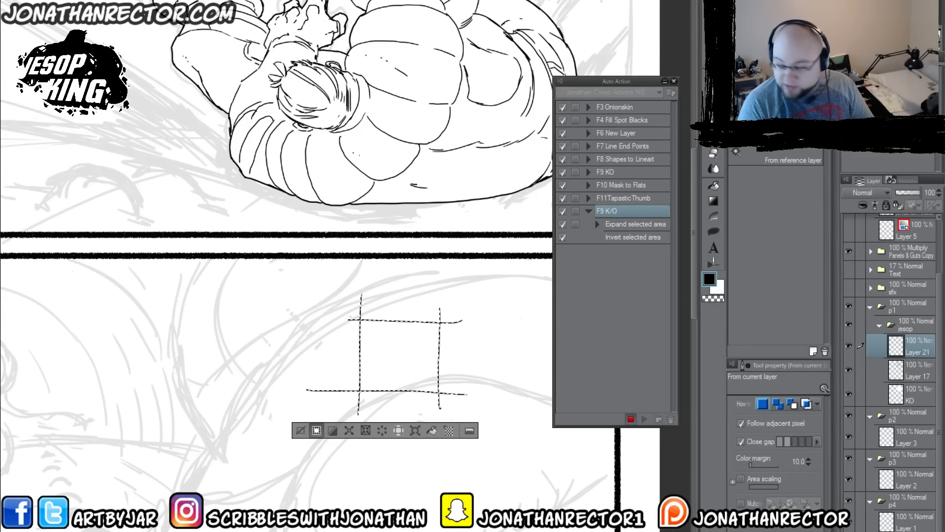
# Step: Add a new raster layer, fill the box selection white with Advanced Fill and deselect
pyautogui.hotkey('ctrl', 'shift', 'n')
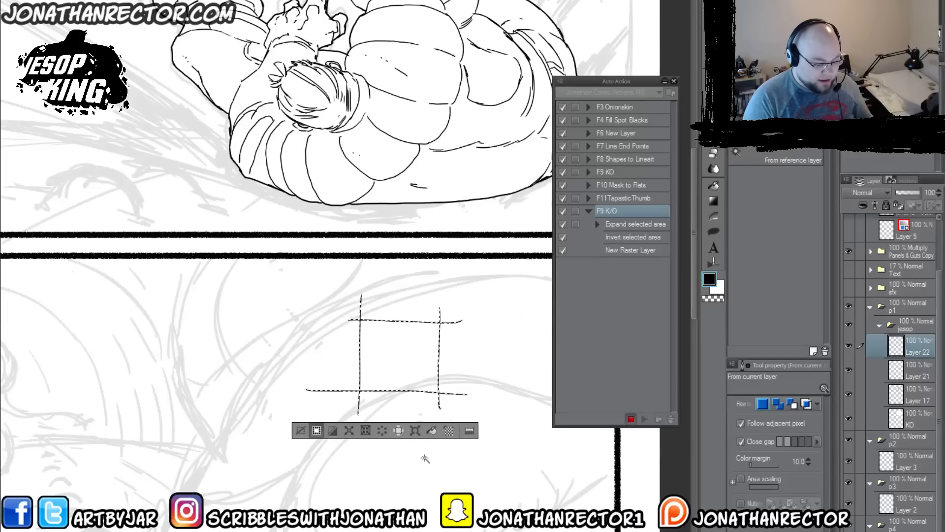
pyautogui.click(34, 0)
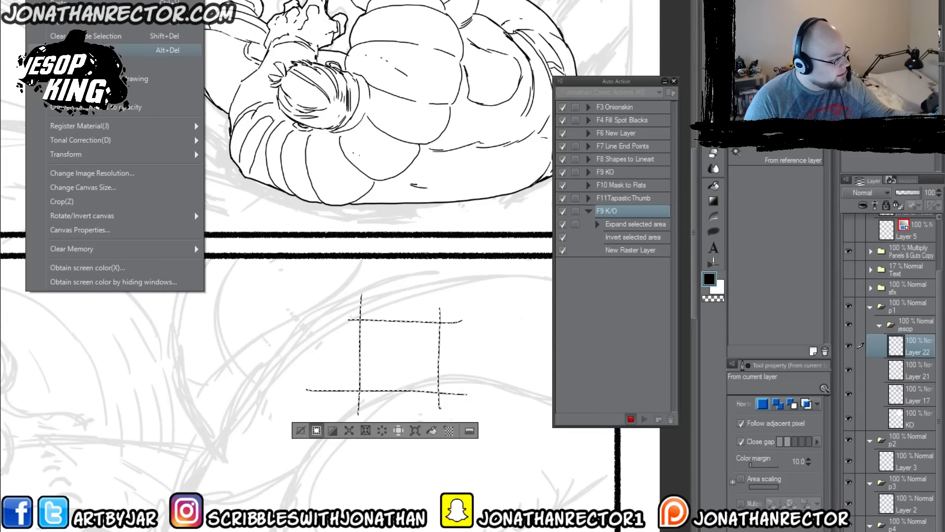
pyautogui.click(170, 63)
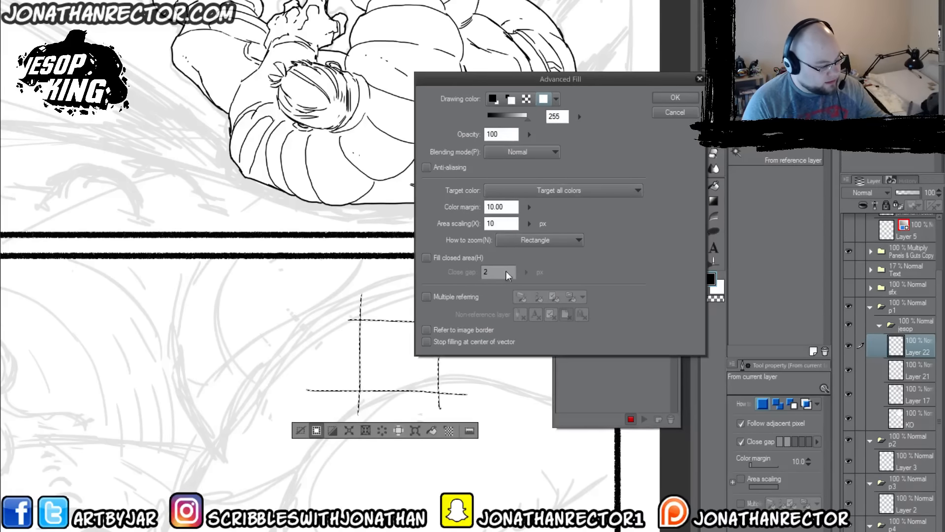
pyautogui.click(662, 98)
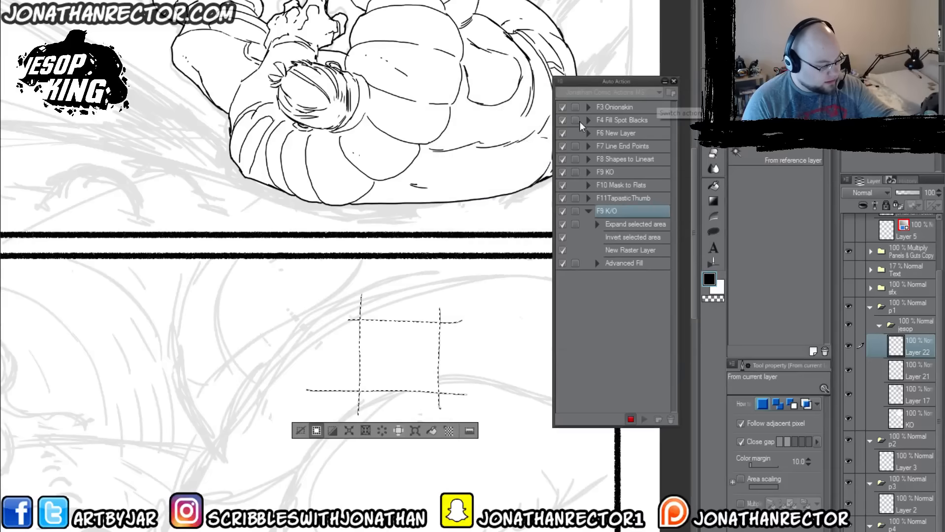
pyautogui.click(301, 430)
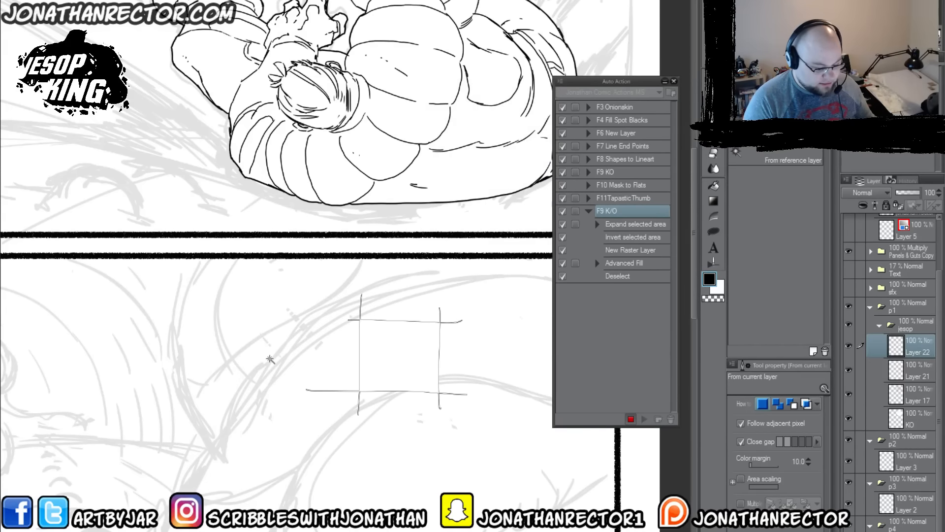
# Step: Move the white fill layer one level down beneath Layer 21 and rename it KO
pyautogui.click(138, 1)
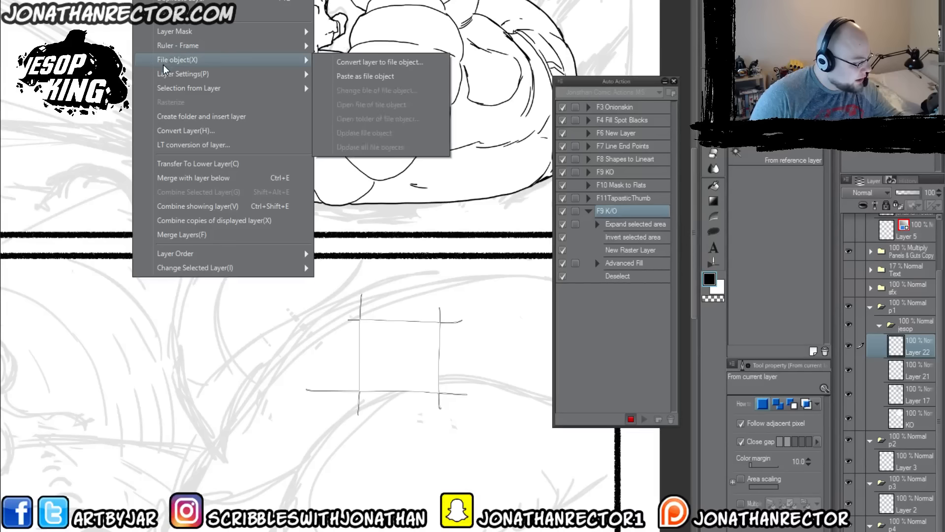
pyautogui.moveTo(169, 257)
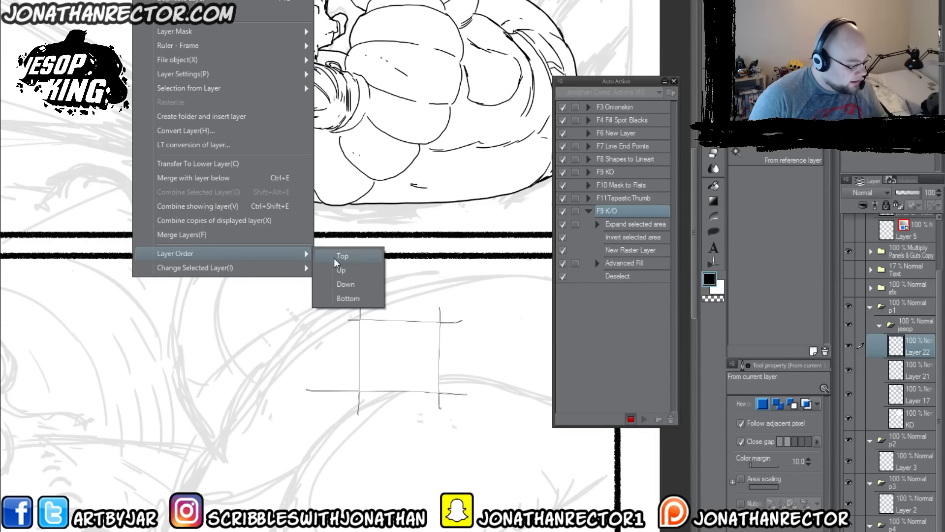
pyautogui.click(347, 281)
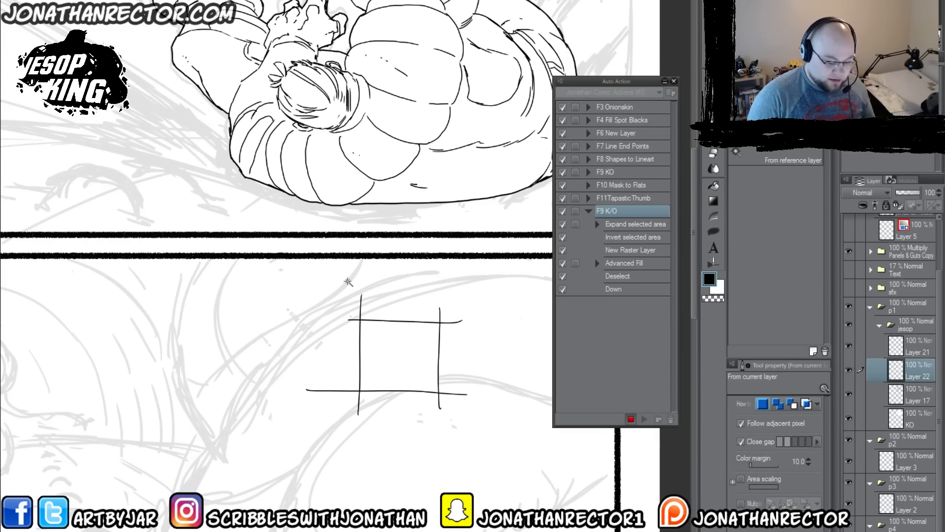
pyautogui.doubleClick(913, 376)
pyautogui.write('KO')
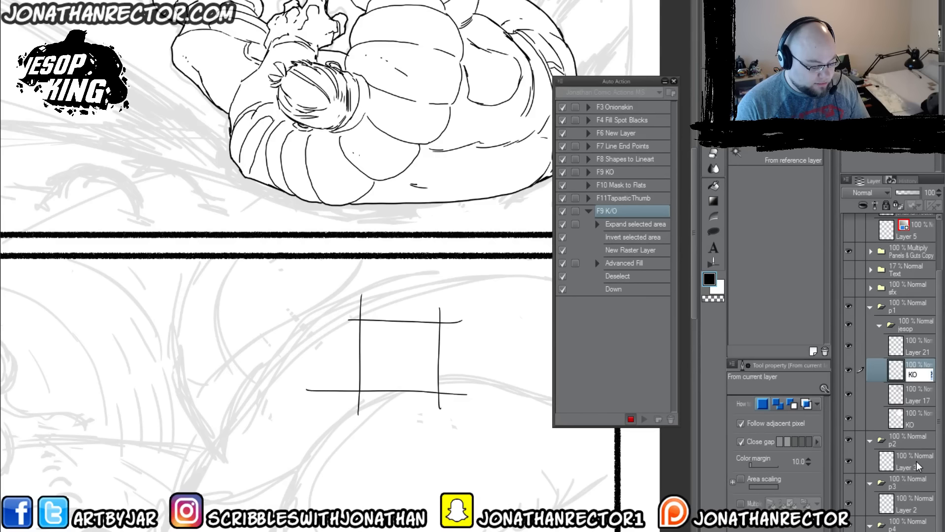
pyautogui.press('Return')
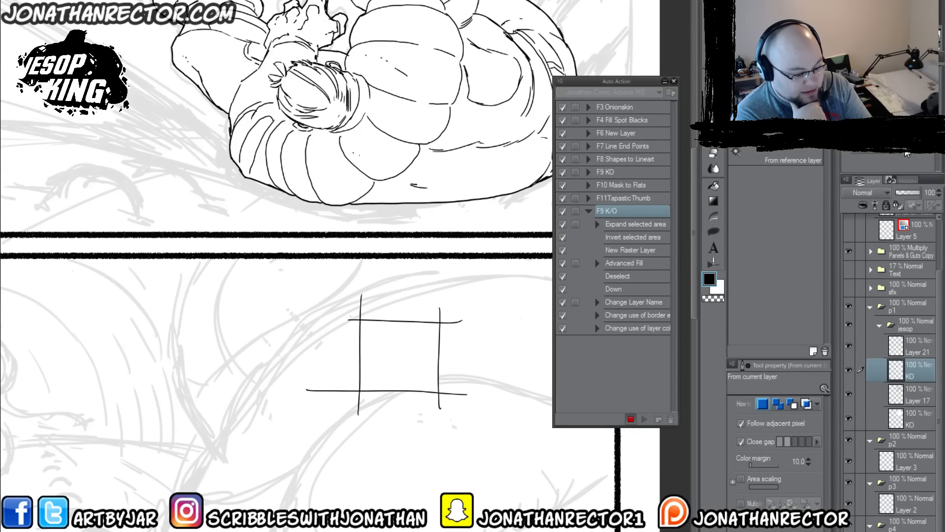
# Step: Record the KO layer's expression color, edge color and edge thickness changes, and stop recording the auto action
pyautogui.click(910, 156)
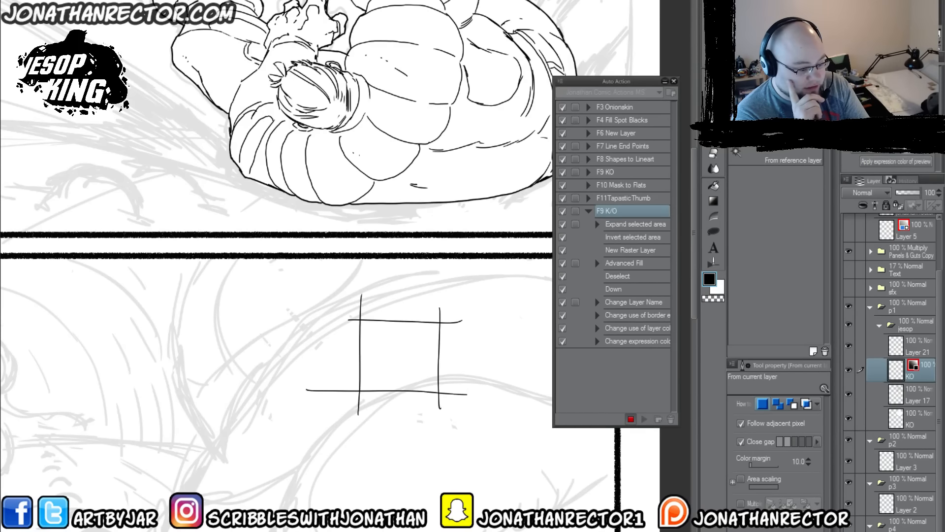
pyautogui.click(914, 129)
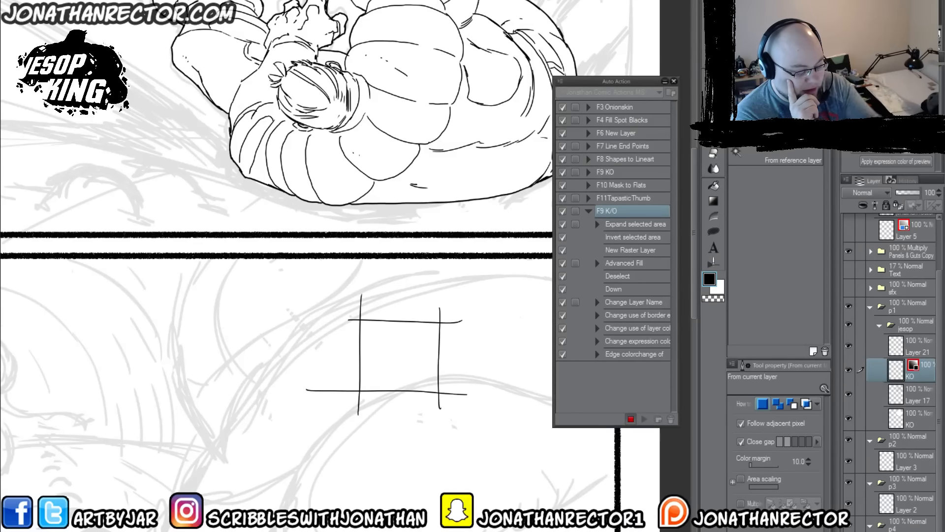
pyautogui.click(914, 111)
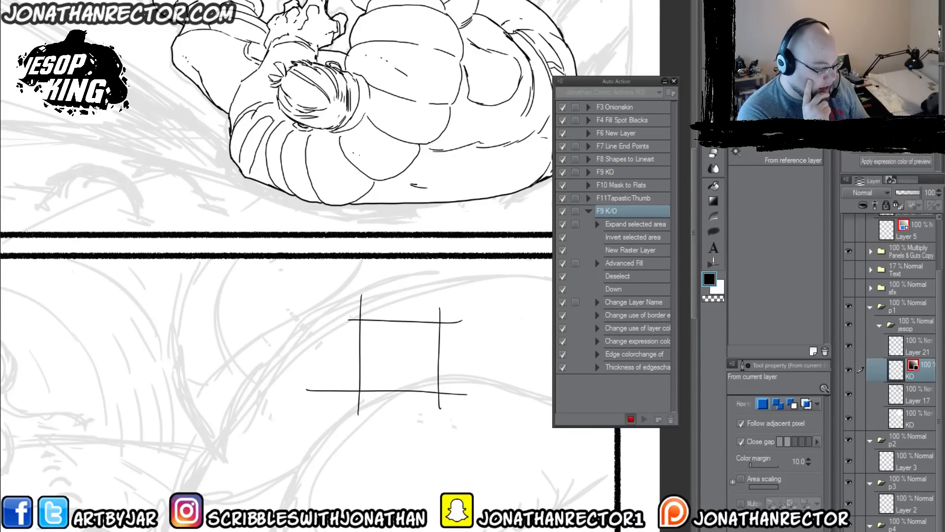
pyautogui.click(630, 419)
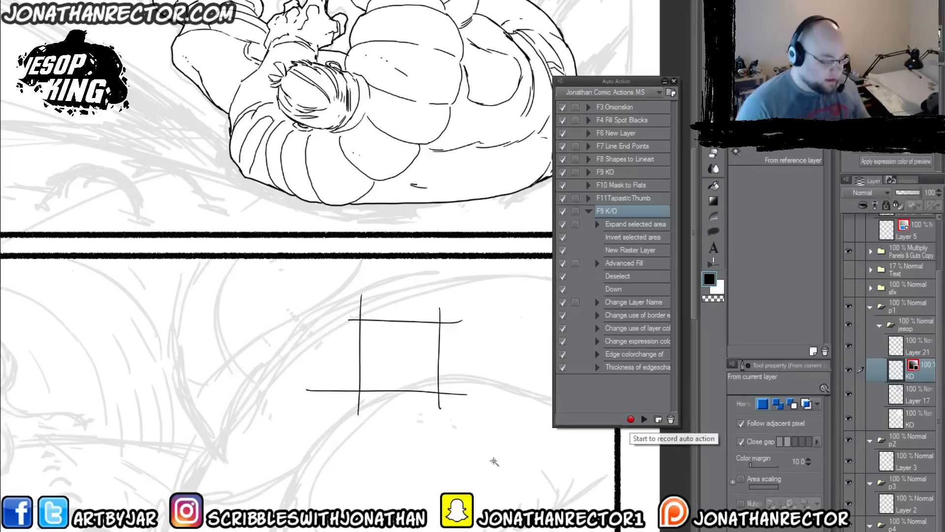
# Step: Add a new layer above Layer 21 and draw a rough practice circle on it beside the box with the Lineart 600dpi brush
pyautogui.click(913, 349)
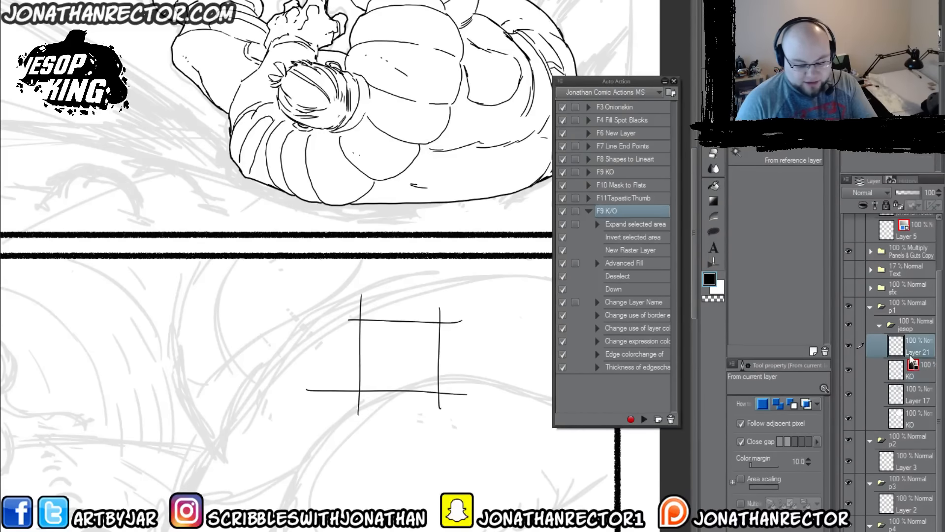
pyautogui.press('F6')
pyautogui.moveTo(246, 383); pyautogui.dragTo(391, 336)
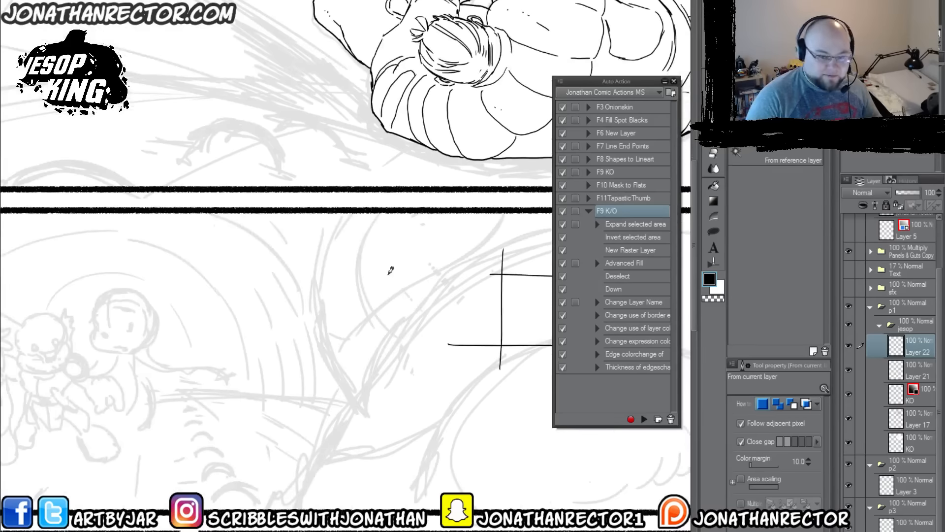
pyautogui.press('p')
pyautogui.moveTo(312, 265)
pyautogui.mouseDown()
pyautogui.moveTo(391, 352)
pyautogui.moveTo(296, 265)
pyautogui.moveTo(338, 394)
pyautogui.moveTo(371, 275)
pyautogui.moveTo(274, 335)
pyautogui.moveTo(393, 374)
pyautogui.moveTo(311, 387)
pyautogui.mouseUp()
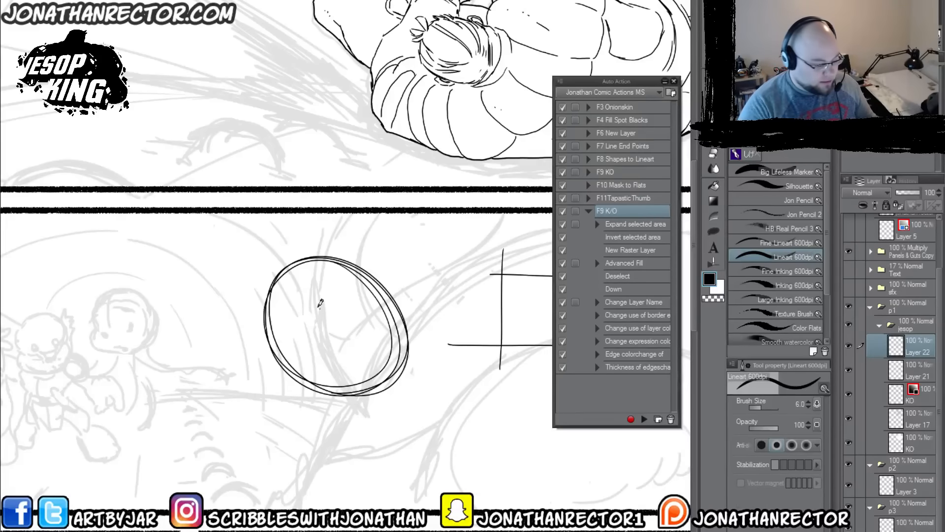
# Step: Auto-select the area outside the practice circle, play the F9 K/O auto action on Layer 22, and collapse the action's command list
pyautogui.press('w')
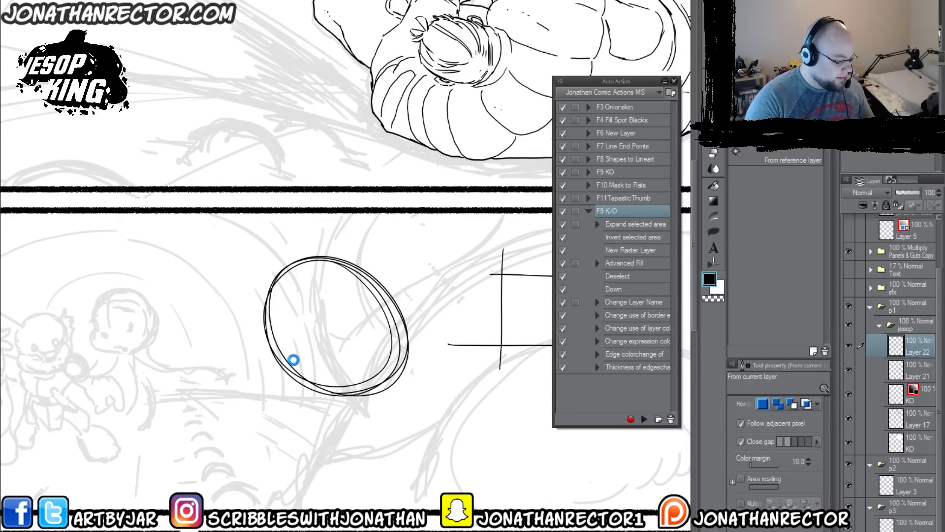
pyautogui.click(294, 361)
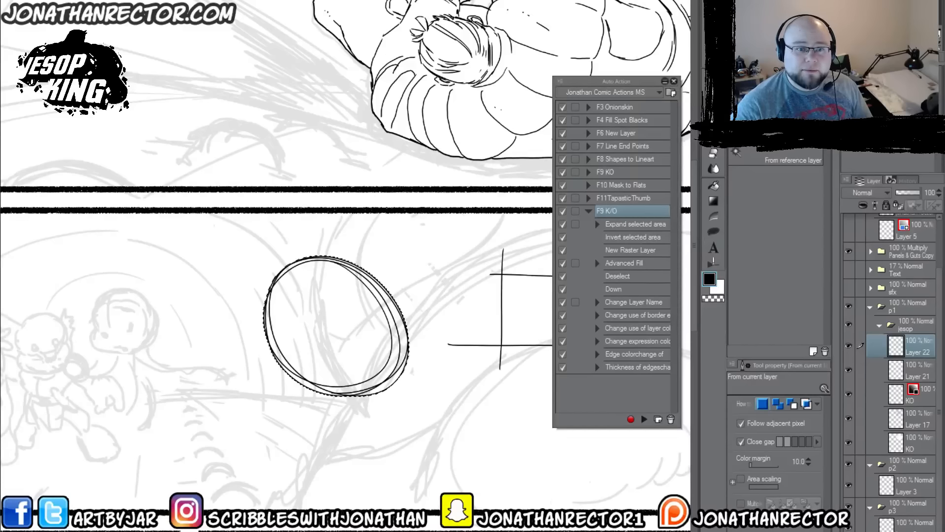
pyautogui.doubleClick(612, 212)
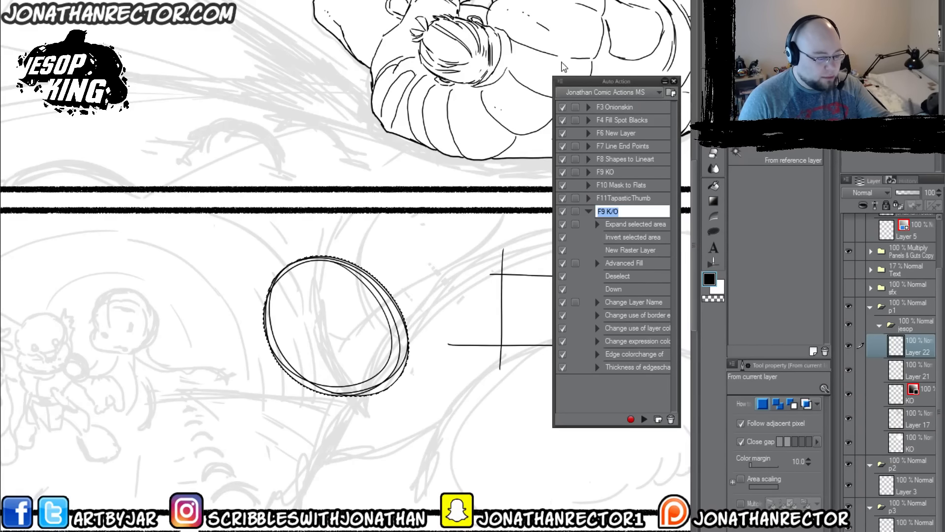
pyautogui.click(644, 421)
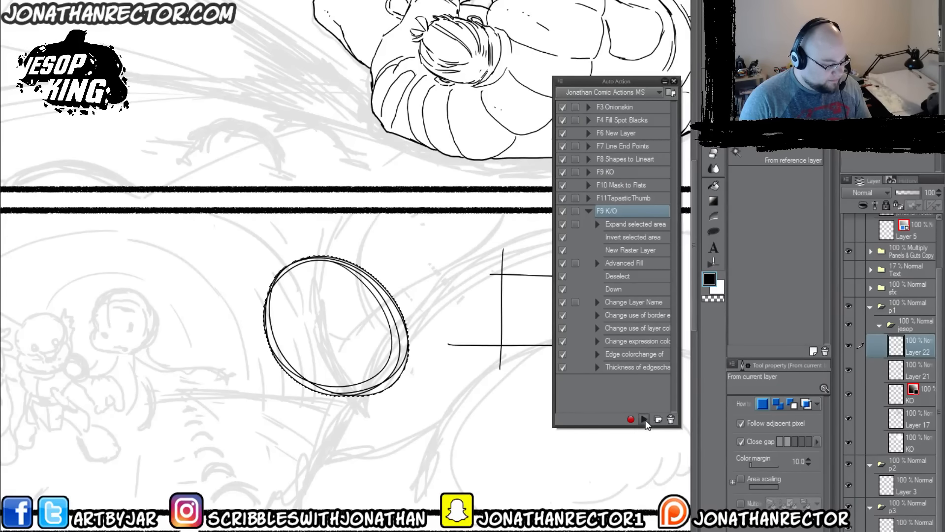
pyautogui.click(645, 419)
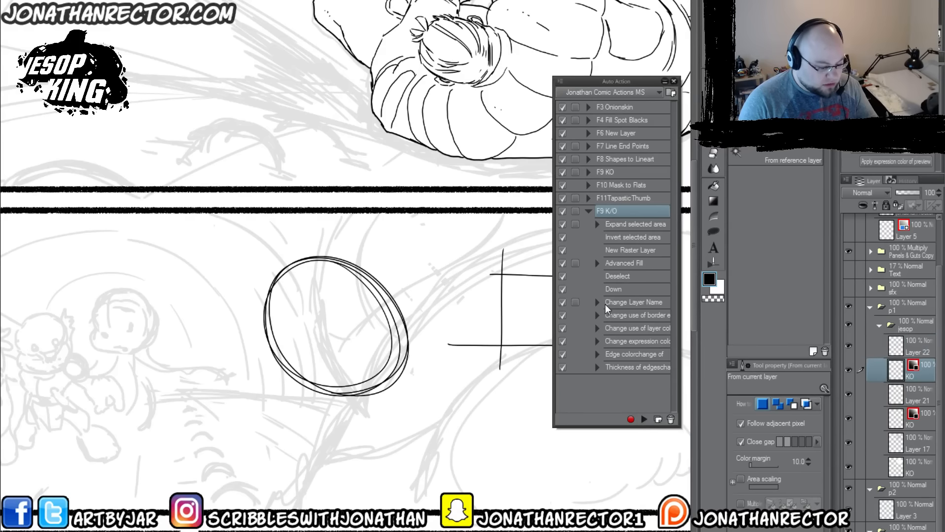
pyautogui.click(588, 211)
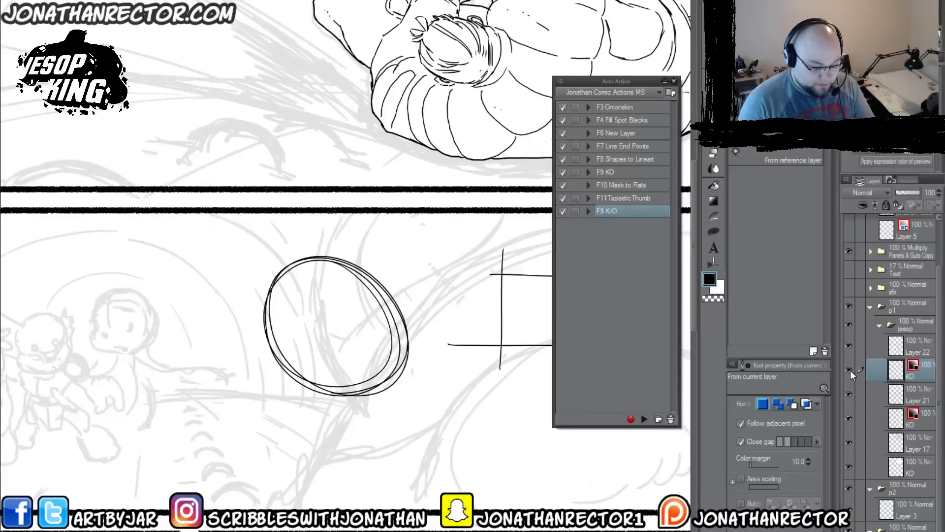
# Step: Select Layer 22 together with its KO layer and move both slightly up and left with the Move layer tool
pyautogui.keyDown('ctrl'); pyautogui.click(914, 347); pyautogui.keyUp('ctrl')
pyautogui.press('k')
pyautogui.moveTo(287, 457); pyautogui.dragTo(290, 433)
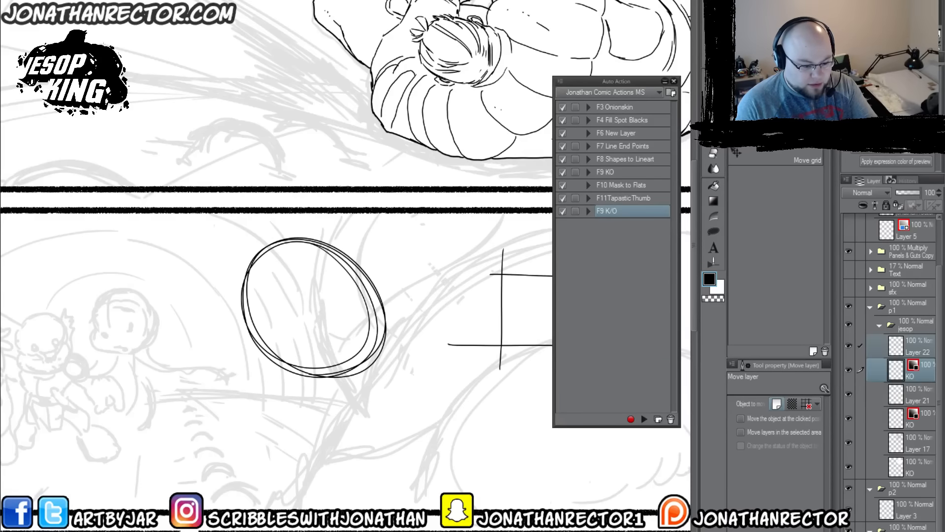
# Step: Dismiss the Color dialog without changes and turn off the layer color effect on the circle's KO layer
pyautogui.click(912, 140)
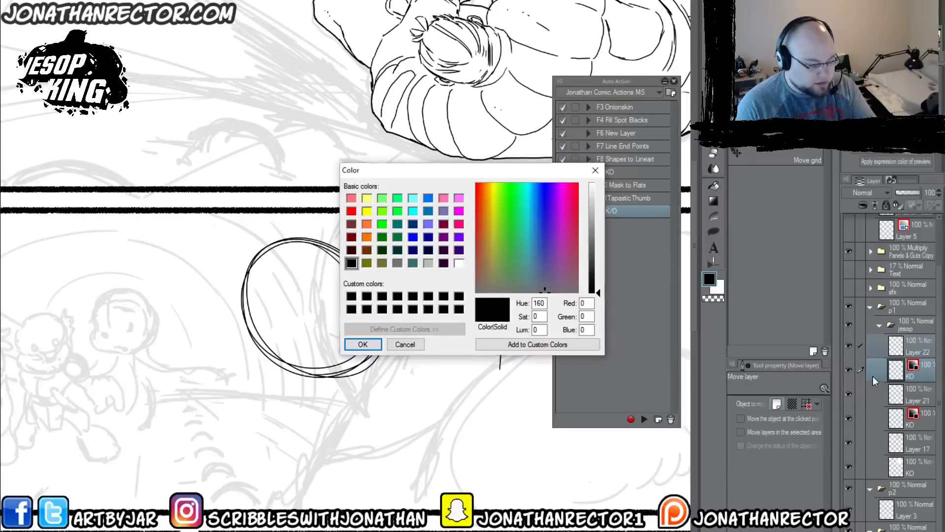
pyautogui.click(413, 344)
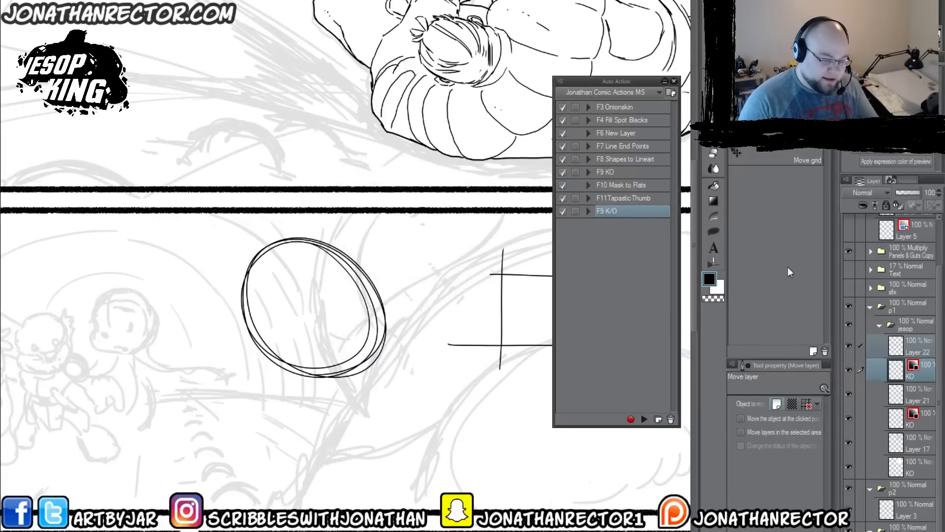
pyautogui.click(922, 157)
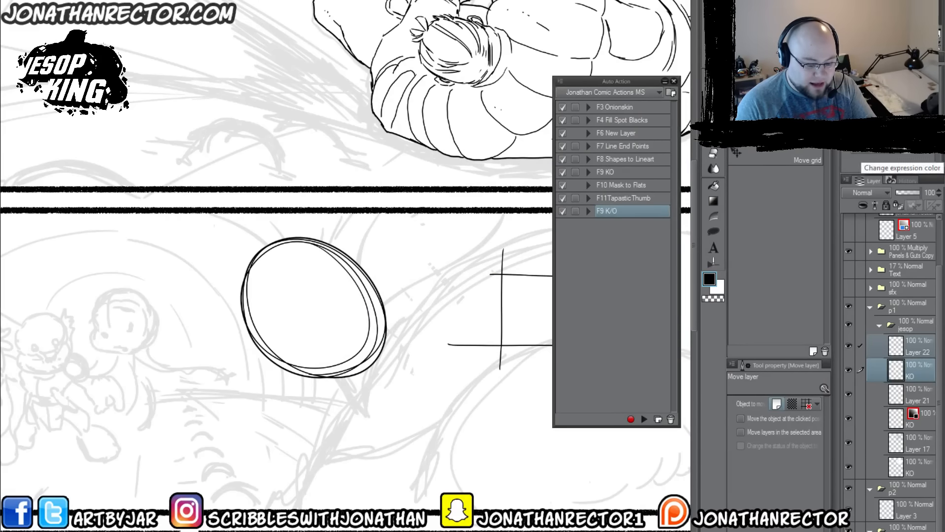
# Step: Add a new layer above Layer 22 and draw a practice circle below the box with the Lineart 600dpi brush
pyautogui.click(914, 348)
pyautogui.press('F6')
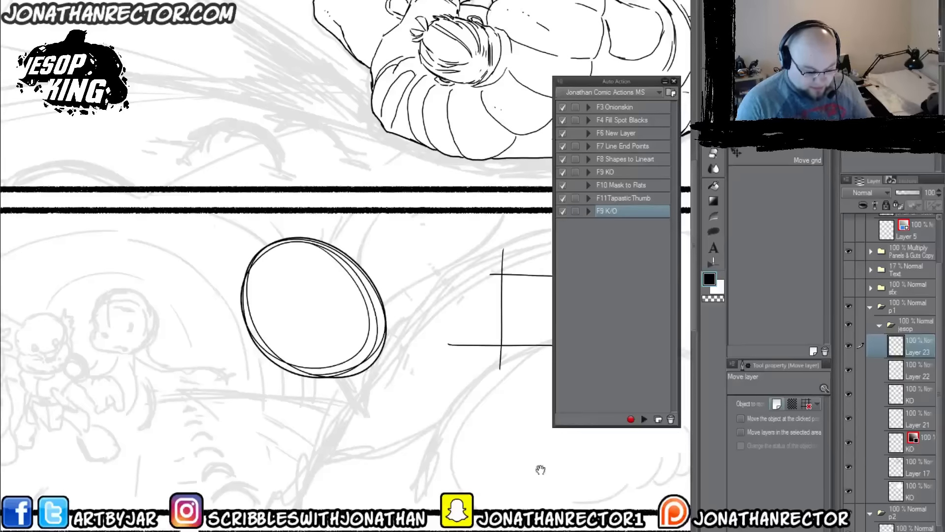
pyautogui.moveTo(540, 469); pyautogui.dragTo(437, 444)
pyautogui.press('p')
pyautogui.moveTo(405, 362)
pyautogui.mouseDown()
pyautogui.moveTo(346, 354)
pyautogui.moveTo(427, 367)
pyautogui.mouseUp()
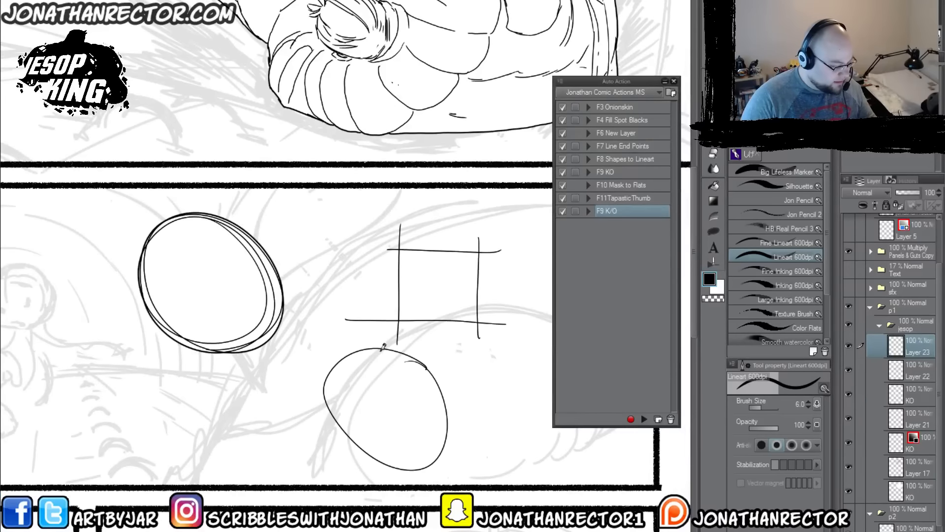
# Step: Auto-select the area outside the new circle, play the F9 K/O auto action, and delete that action from the set
pyautogui.press('g')
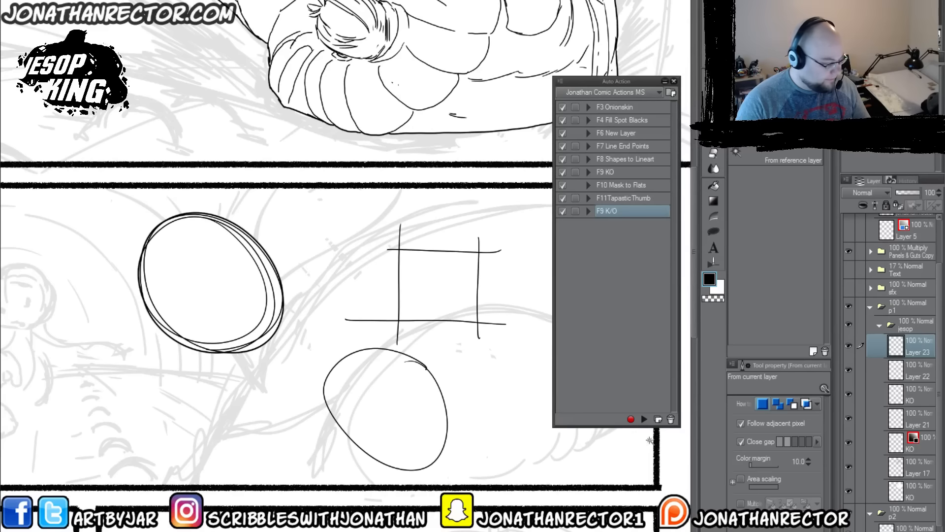
pyautogui.click(643, 419)
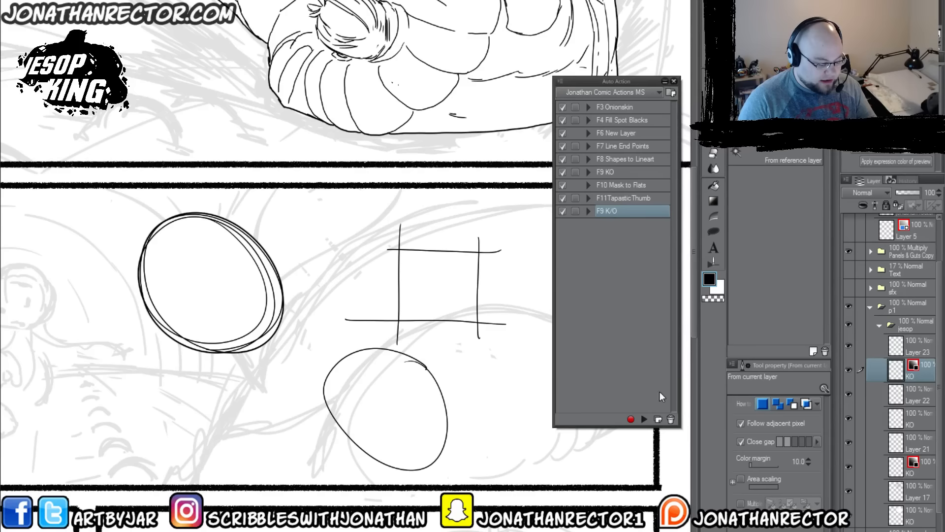
pyautogui.click(670, 419)
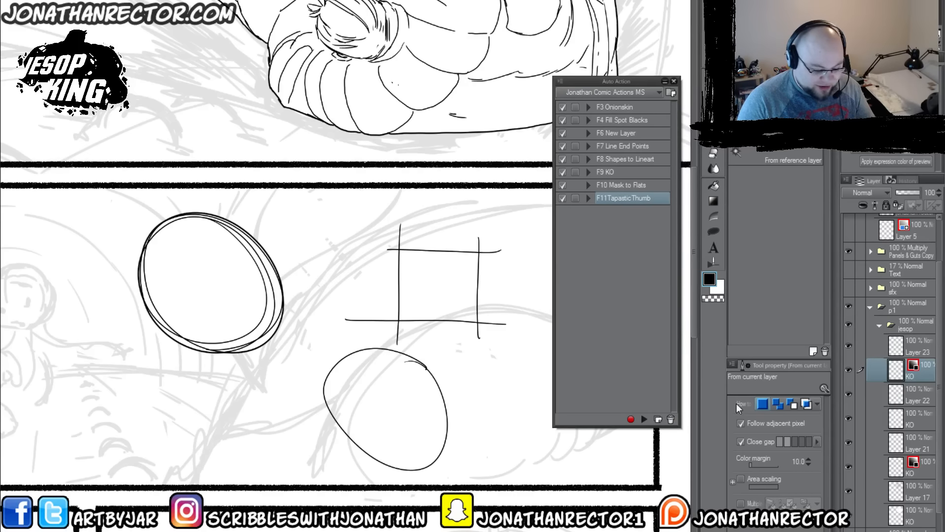
# Step: Add a new layer above Layer 23 and draw a box of four overlapping lines above the panel border with the Lineart 600dpi brush
pyautogui.click(906, 347)
pyautogui.press('F6')
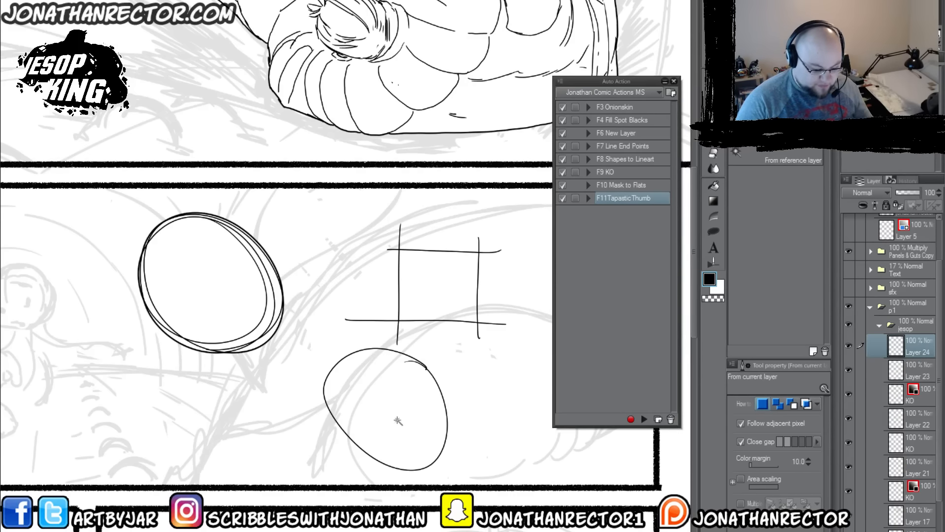
pyautogui.moveTo(138, 208)
pyautogui.mouseDown()
pyautogui.moveTo(201, 273)
pyautogui.moveTo(353, 314)
pyautogui.mouseUp()
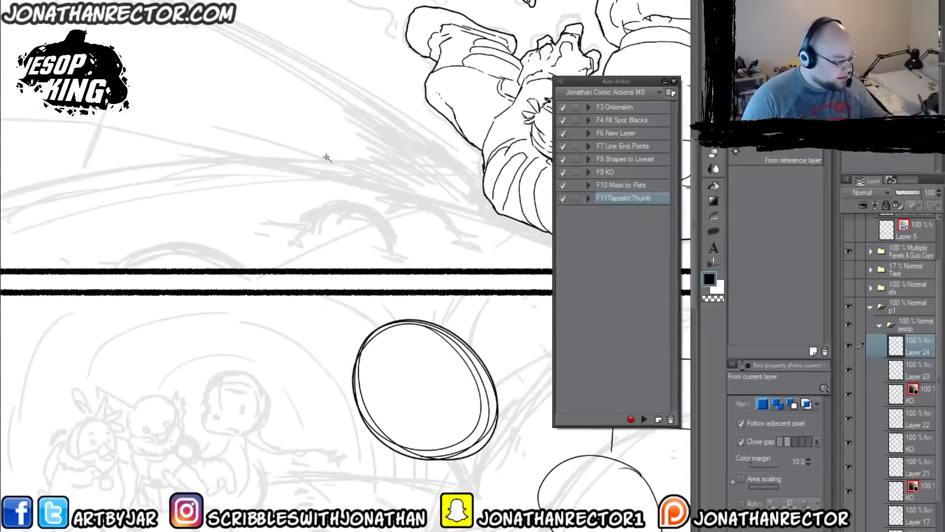
pyautogui.press('p')
pyautogui.moveTo(363, 167); pyautogui.dragTo(239, 165)
pyautogui.moveTo(346, 138); pyautogui.dragTo(345, 236)
pyautogui.moveTo(366, 234); pyautogui.dragTo(239, 224)
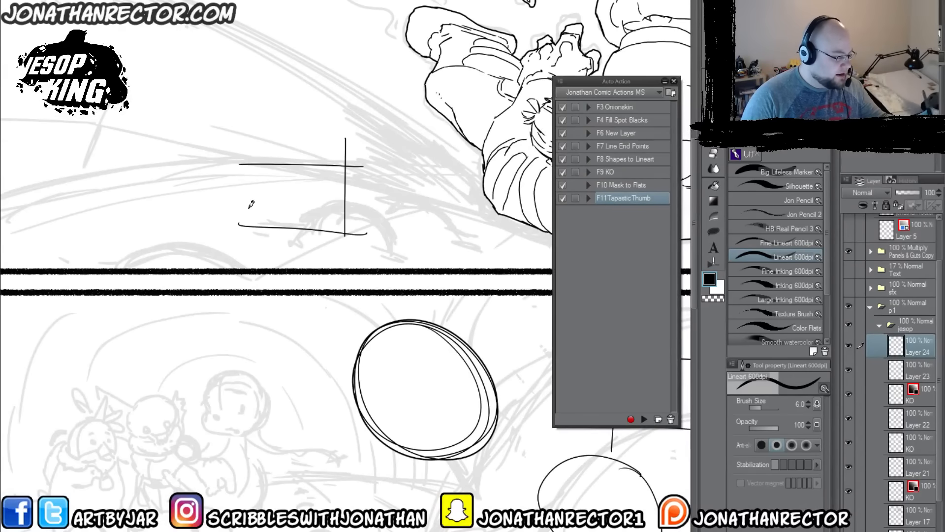
pyautogui.moveTo(263, 141); pyautogui.dragTo(265, 238)
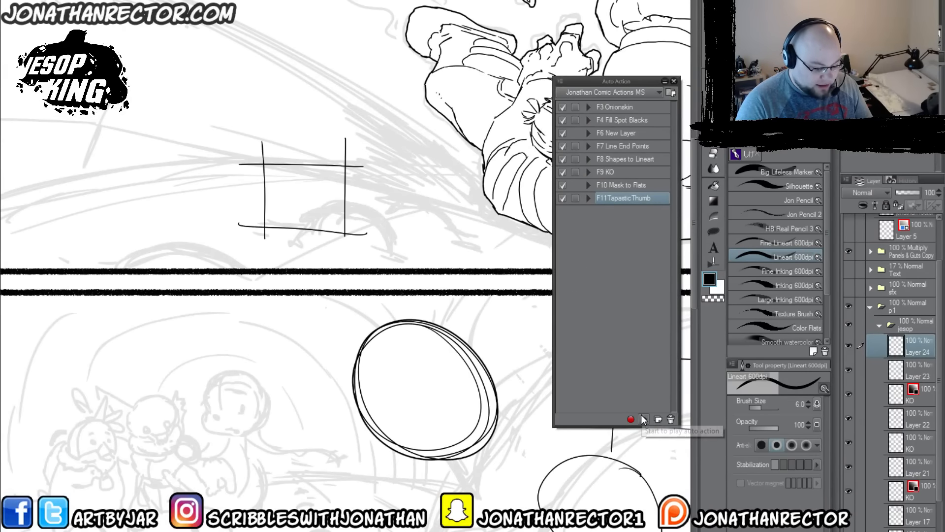
# Step: Create a new auto action named F9 K/O below F11TapasticThumb
pyautogui.click(658, 418)
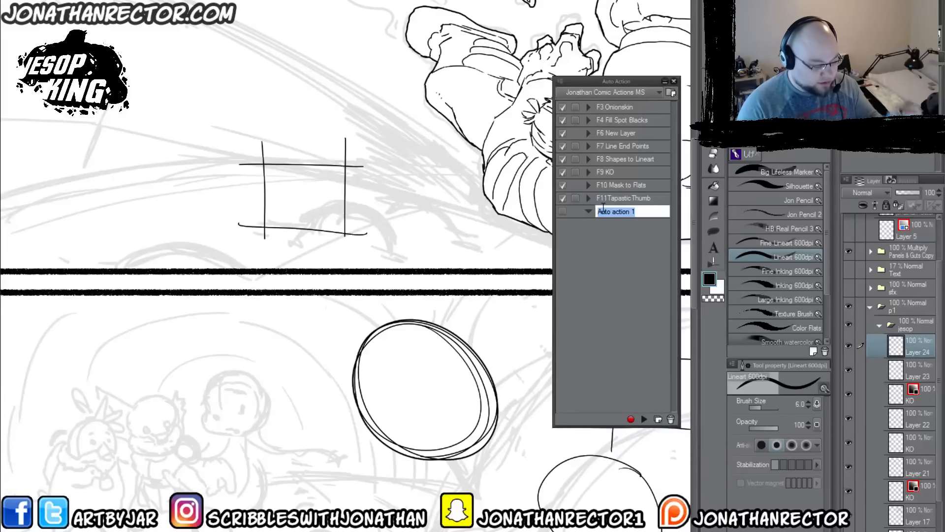
pyautogui.write('F9 K')
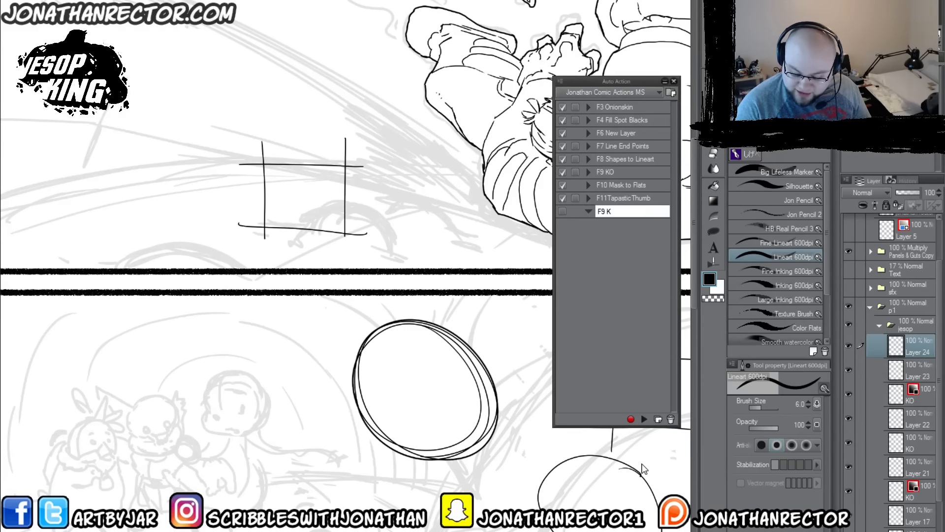
pyautogui.write('/O')
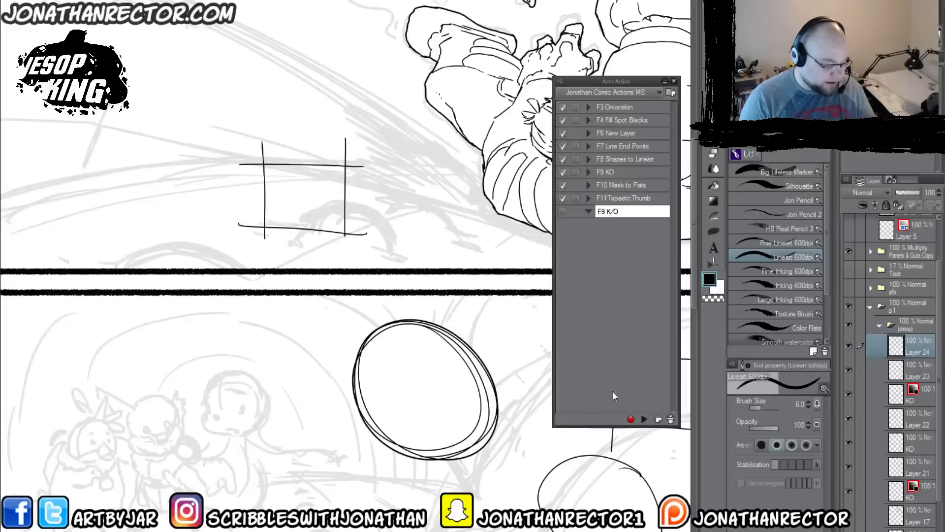
pyautogui.press('Return')
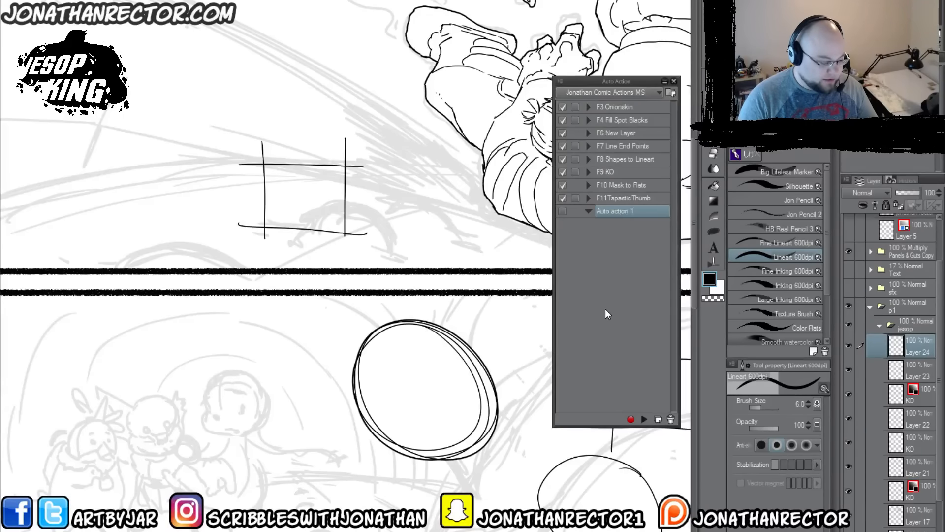
pyautogui.click(630, 419)
pyautogui.click(628, 419)
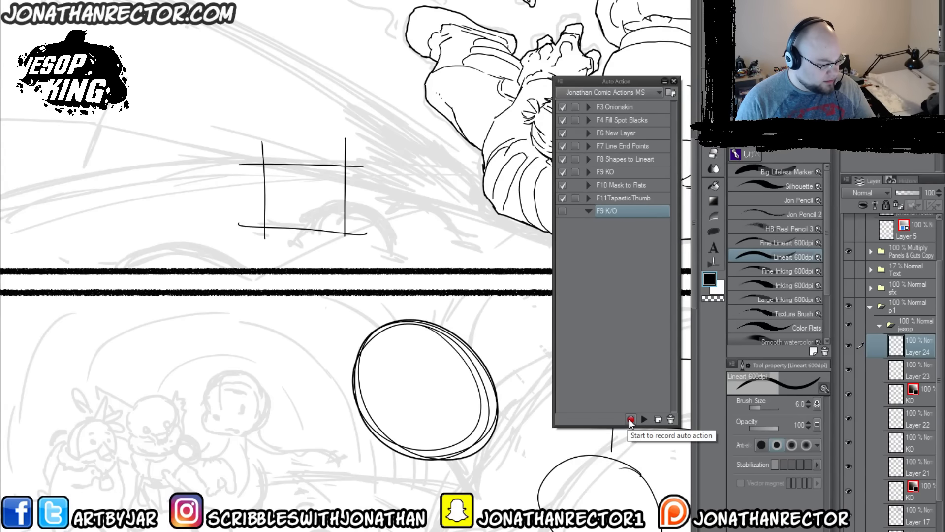
# Step: Auto-select the area outside the box on Layer 24 and record expanding the selection by 1 and inverting it in F9 K/O
pyautogui.press('w')
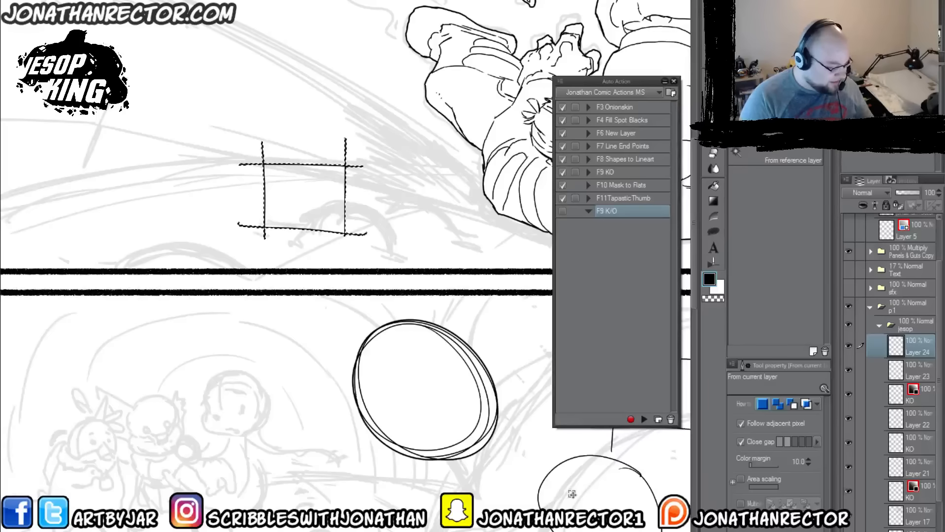
pyautogui.click(630, 418)
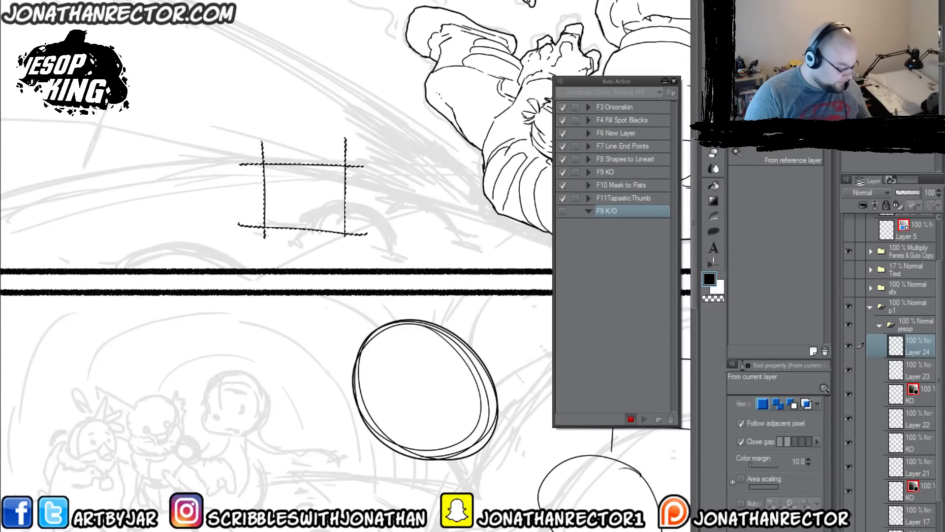
pyautogui.press('F5')
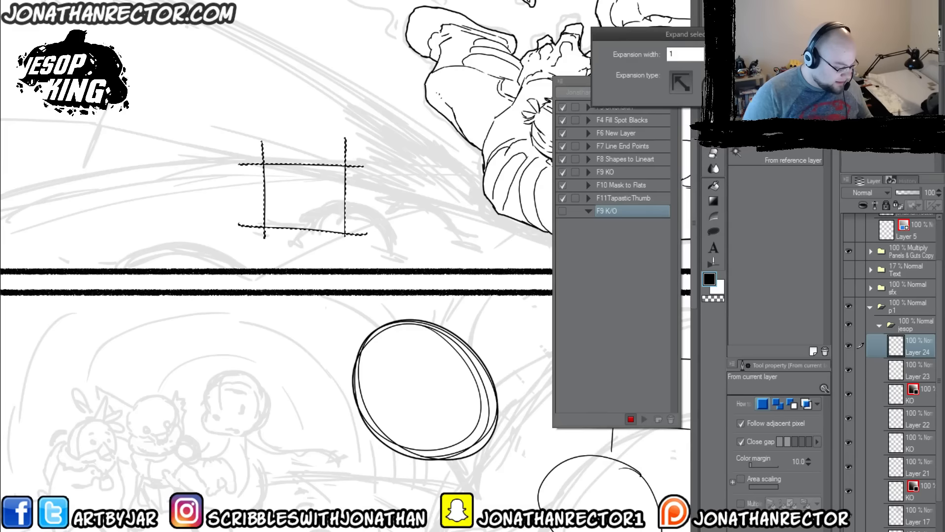
pyautogui.press('Return')
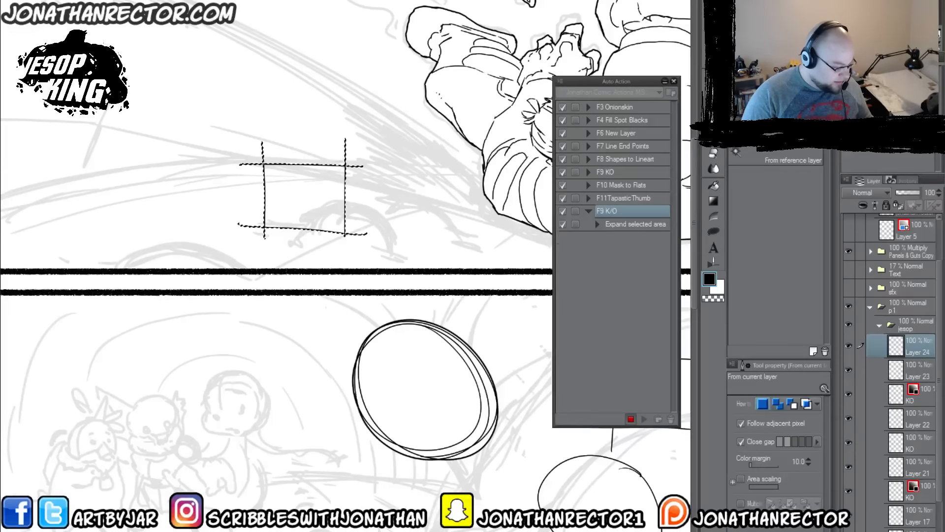
pyautogui.hotkey('ctrl', 'shift', 'i')
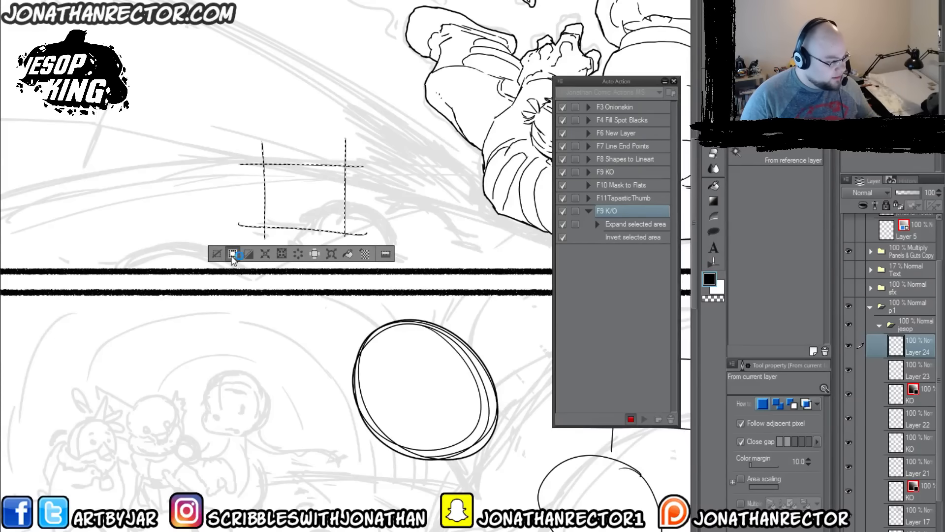
# Step: Record adding a new raster layer, filling the box selection white with Advanced Fill, and deselecting
pyautogui.click(143, 0)
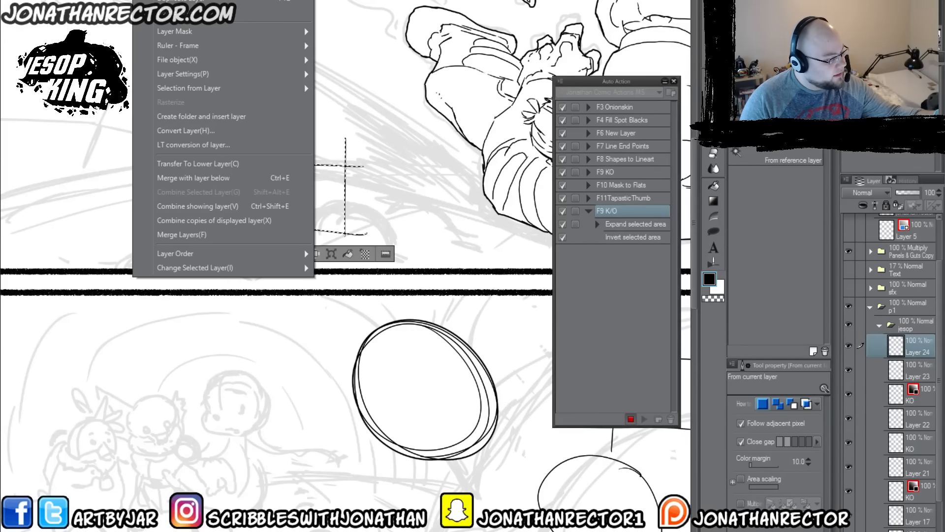
pyautogui.click(180, 0)
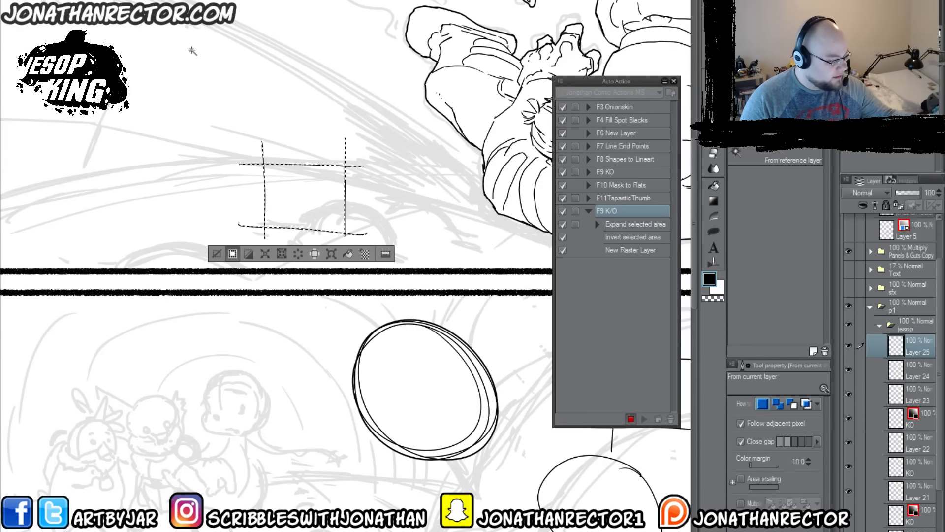
pyautogui.click(35, 0)
pyautogui.click(98, 65)
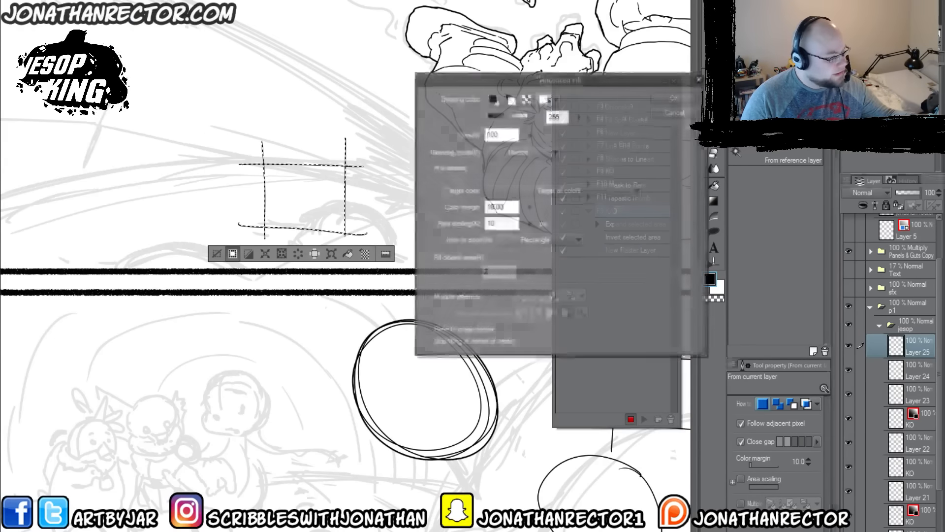
pyautogui.click(674, 97)
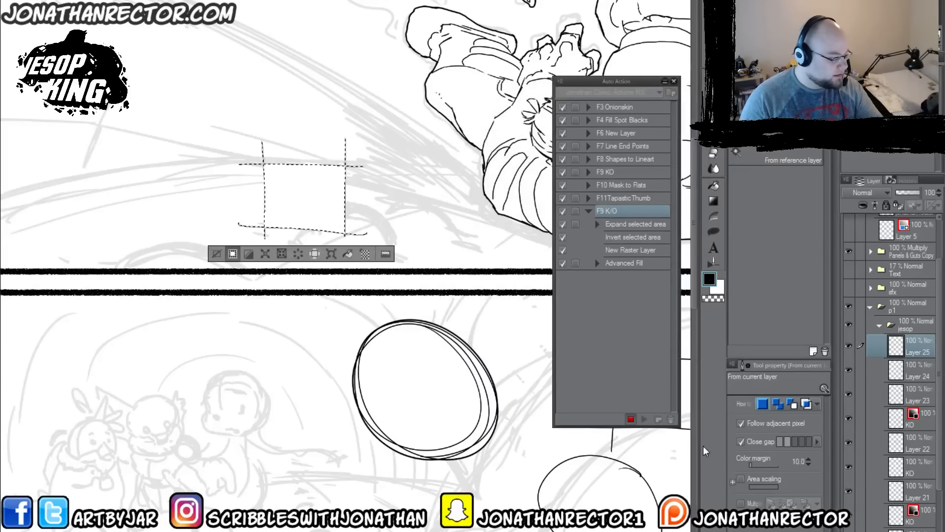
pyautogui.hotkey('ctrl', 'd')
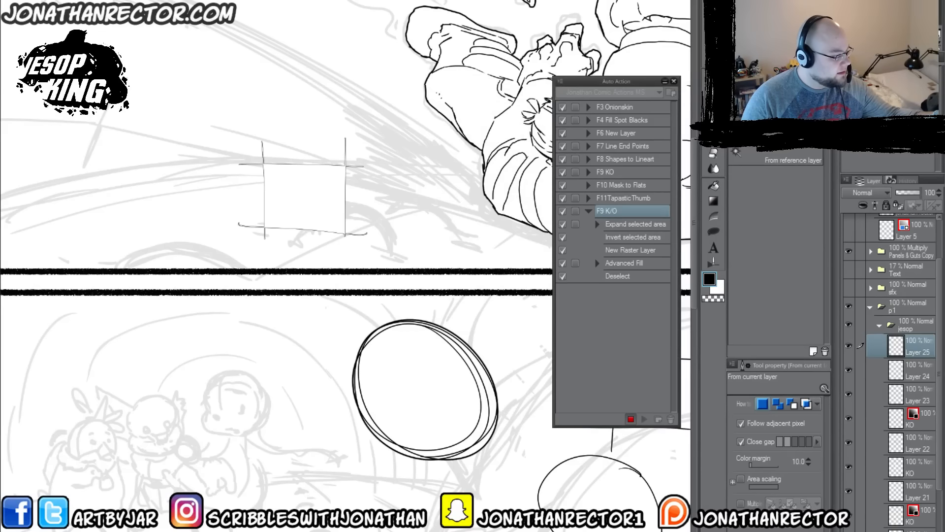
# Step: Record moving the white fill layer down one place, below Layer 24, in F9 K/O
pyautogui.click(146, 0)
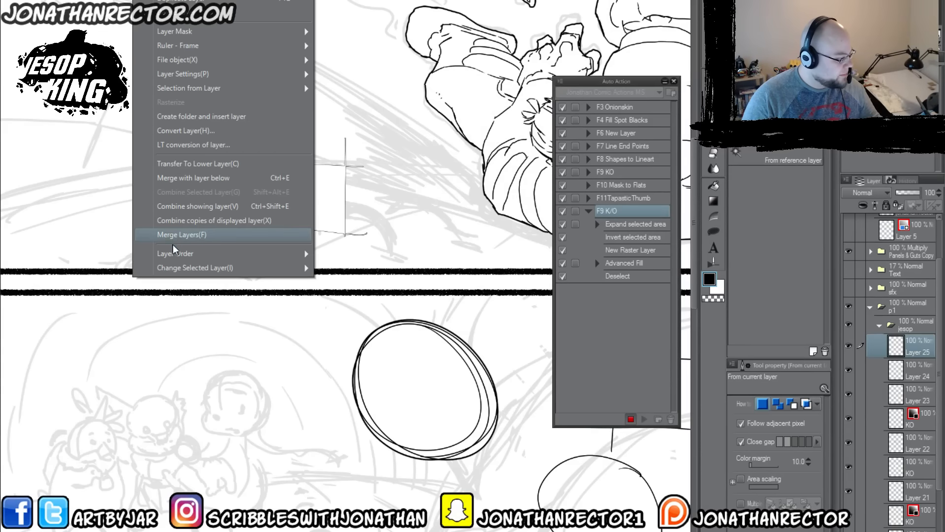
pyautogui.moveTo(175, 252)
pyautogui.click(345, 287)
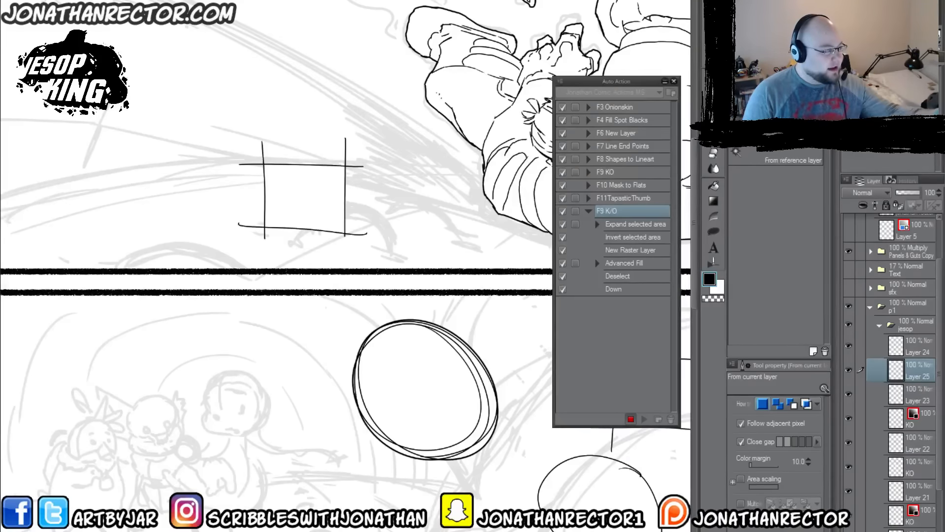
pyautogui.click(144, 1)
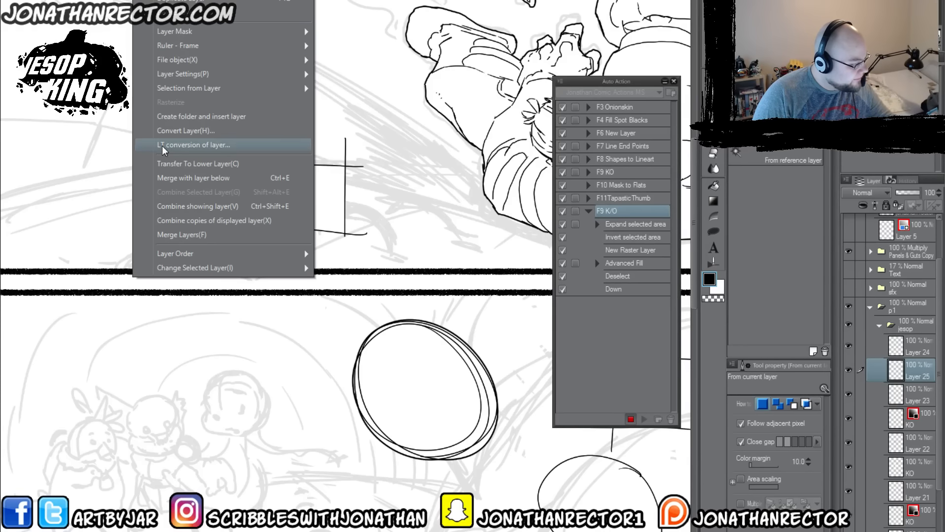
pyautogui.moveTo(168, 254)
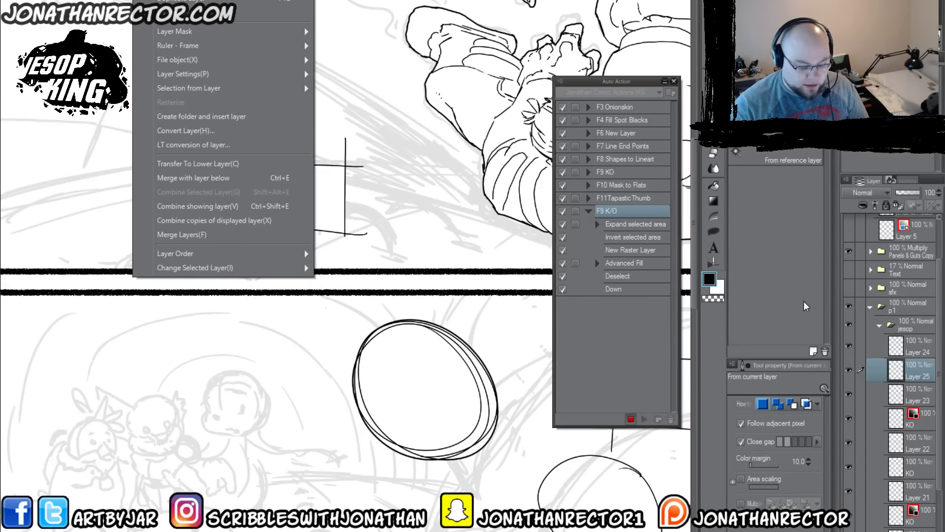
# Step: Record renaming the white fill layer to KO and adding a border effect to it, and stop recording F9 K/O
pyautogui.click(916, 375)
pyautogui.doubleClick(917, 375)
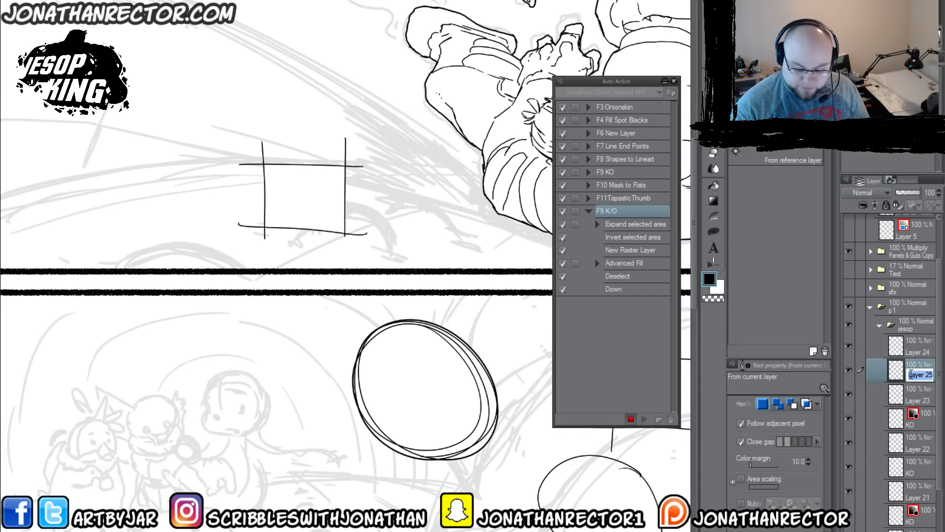
pyautogui.write('KO')
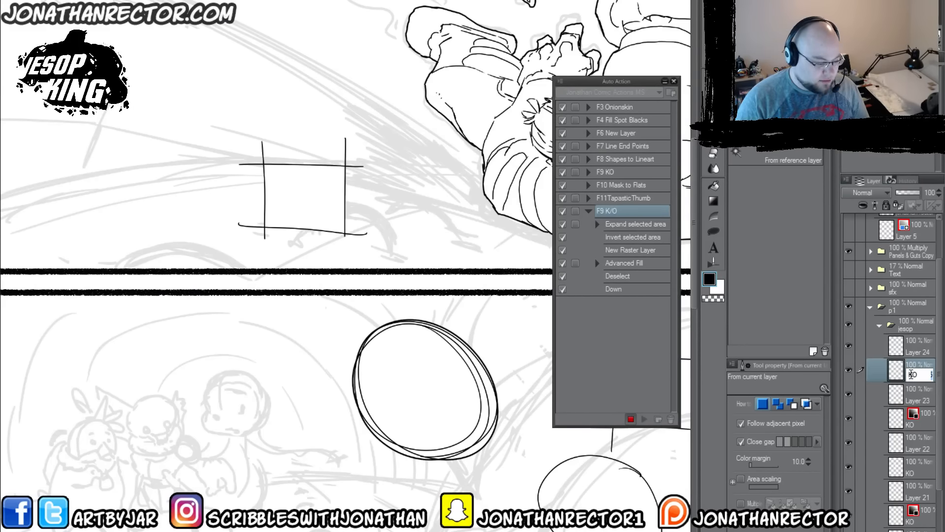
pyautogui.press('Return')
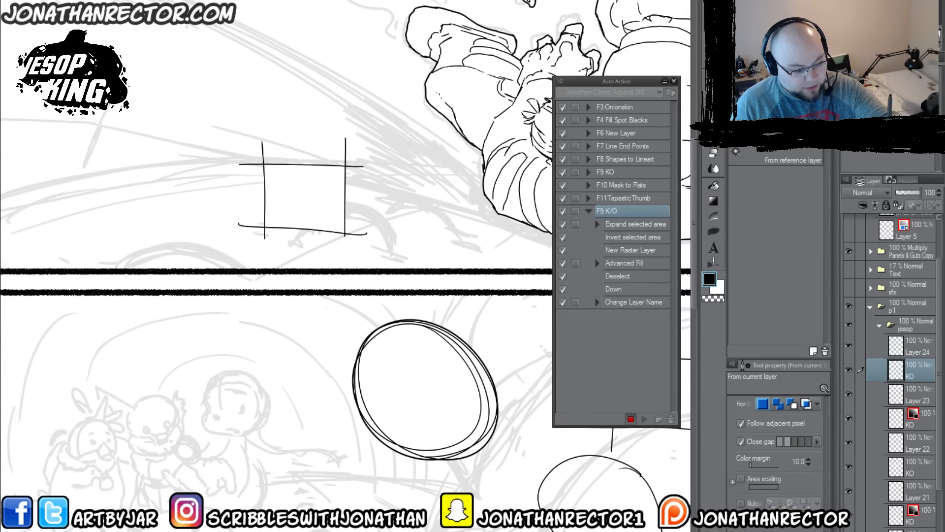
pyautogui.hotkey('ctrl', 'b')
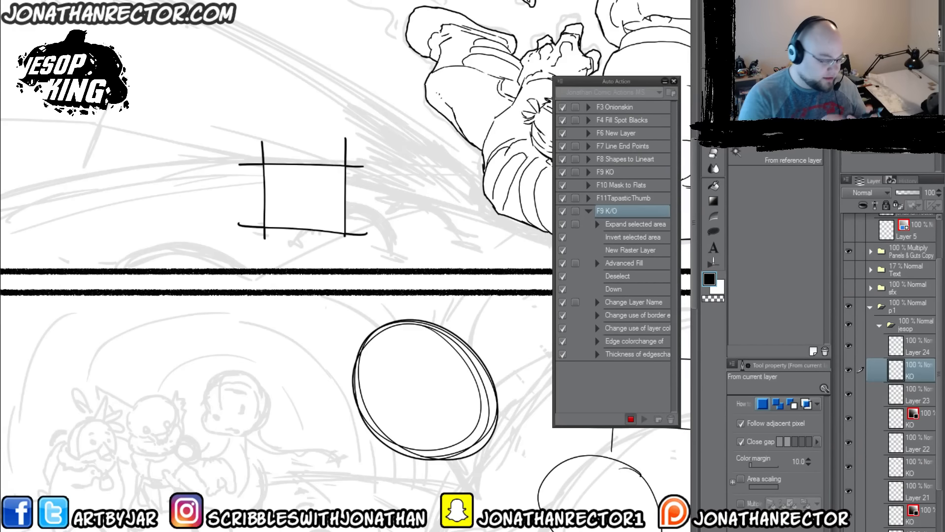
pyautogui.click(630, 419)
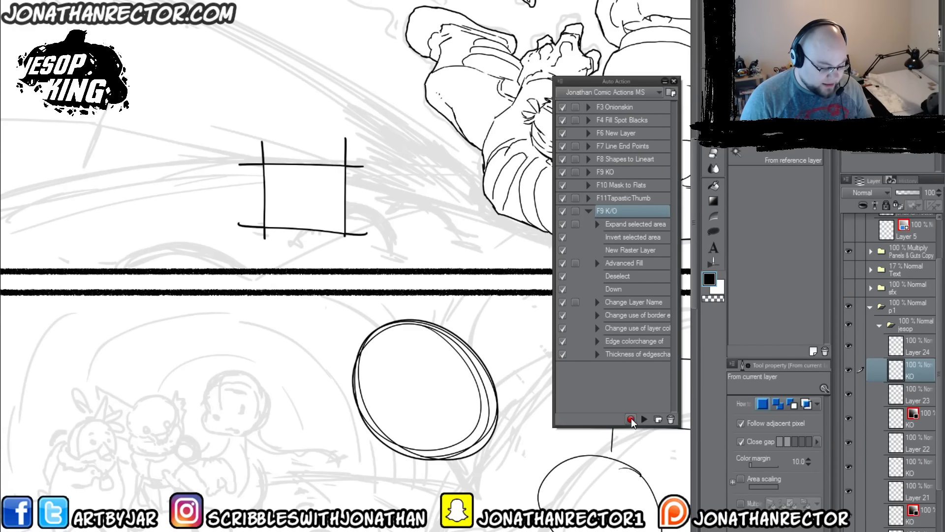
# Step: Add a new layer above Layer 24 and draw a round smiling face in the second panel with the Lineart 600dpi brush
pyautogui.moveTo(304, 450); pyautogui.dragTo(338, 419)
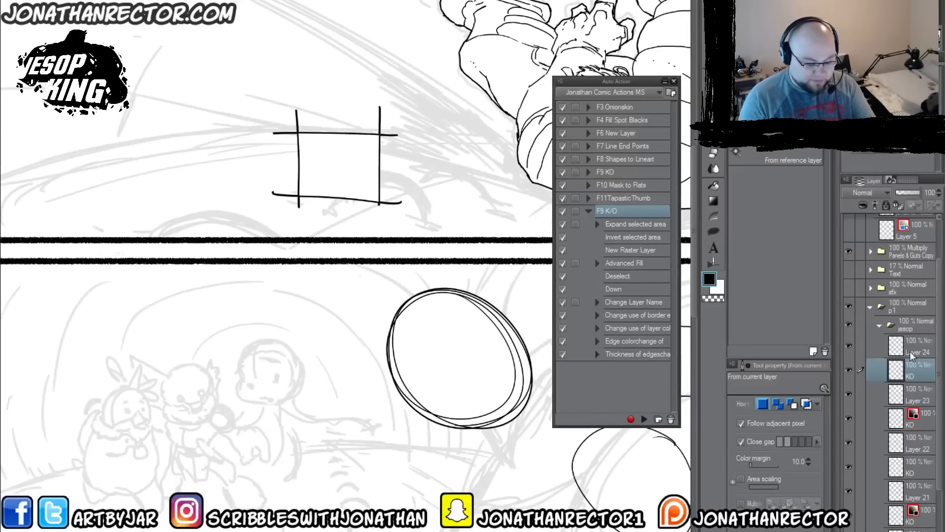
pyautogui.click(912, 354)
pyautogui.press('F6')
pyautogui.moveTo(230, 406); pyautogui.dragTo(365, 364)
pyautogui.press('p')
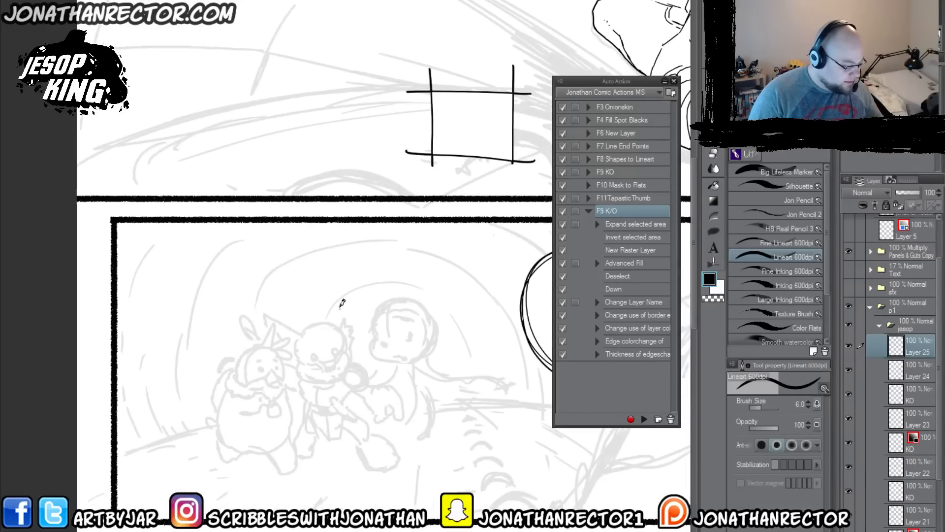
pyautogui.moveTo(378, 315)
pyautogui.mouseDown()
pyautogui.moveTo(329, 283)
pyautogui.moveTo(380, 321)
pyautogui.moveTo(381, 344)
pyautogui.mouseUp()
pyautogui.moveTo(364, 300); pyautogui.dragTo(380, 339)
pyautogui.moveTo(319, 327); pyautogui.dragTo(316, 332)
pyautogui.moveTo(352, 331); pyautogui.dragTo(320, 359)
pyautogui.moveTo(321, 360); pyautogui.dragTo(337, 362)
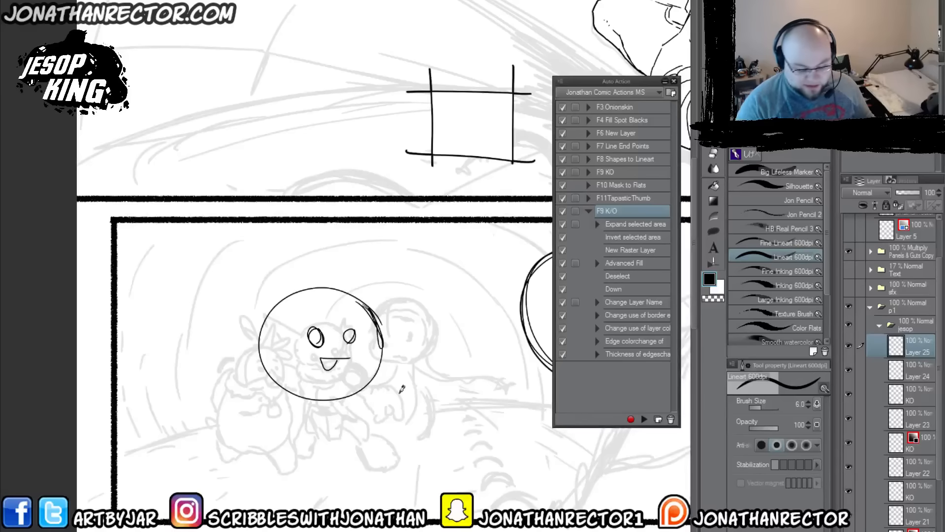
# Step: Auto-select the area outside the round face and play the F9 K/O auto action on it
pyautogui.press('w')
pyautogui.click(327, 457)
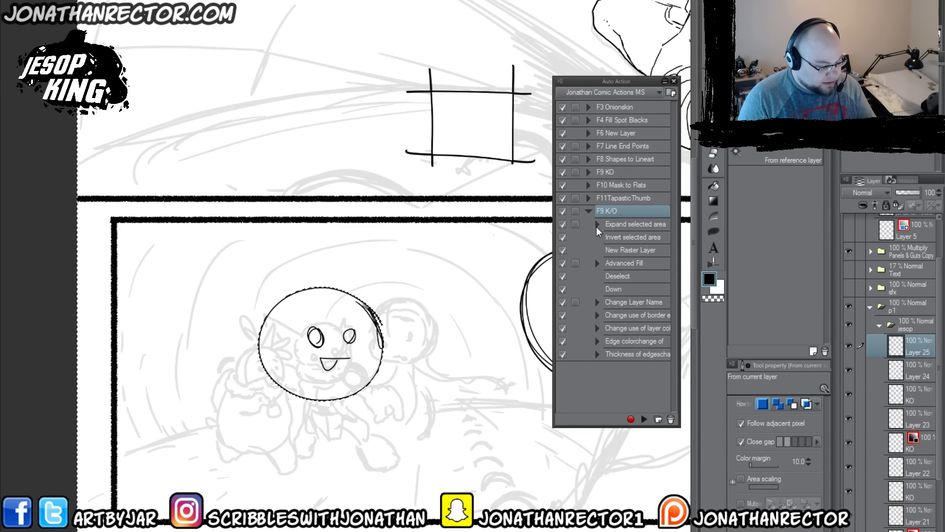
pyautogui.click(588, 210)
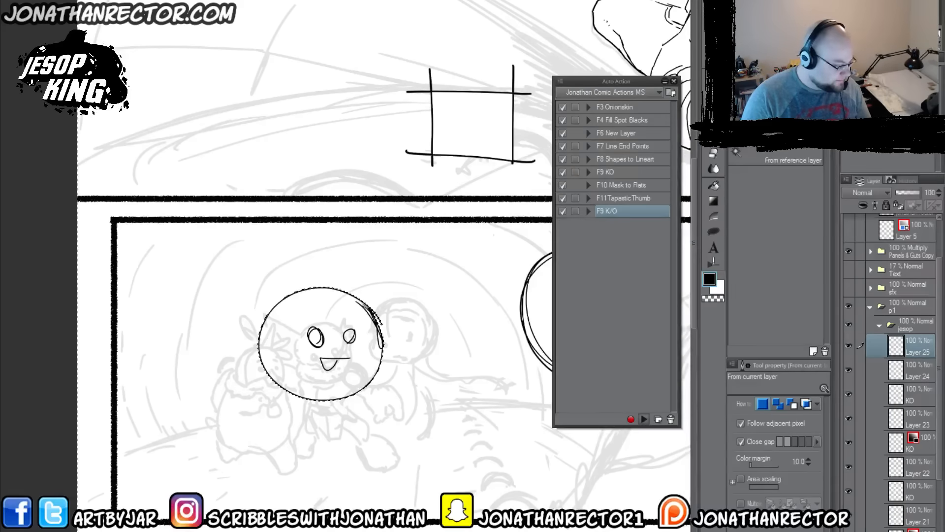
pyautogui.press('F9')
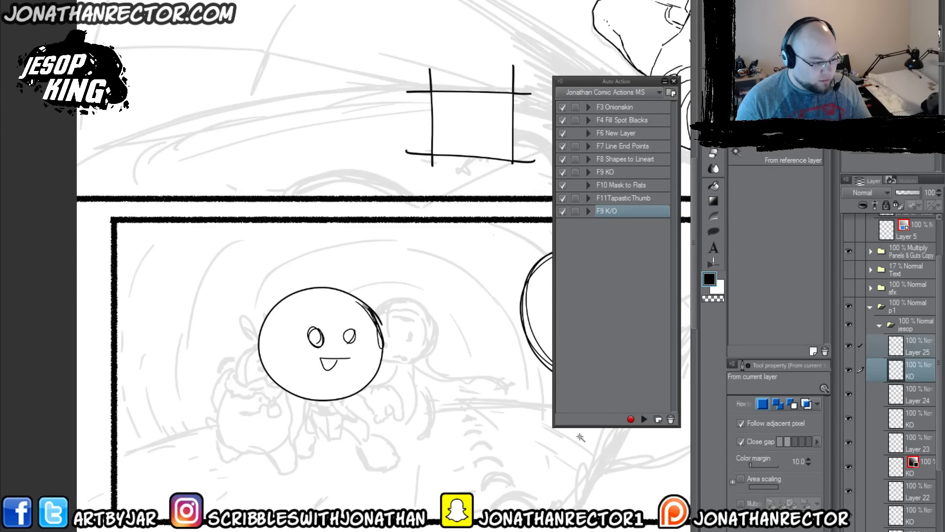
# Step: Load the round face's KO layer as a selection to check its filled area, and deselect
pyautogui.press('k')
pyautogui.moveTo(319, 377); pyautogui.dragTo(223, 430)
pyautogui.click(913, 370)
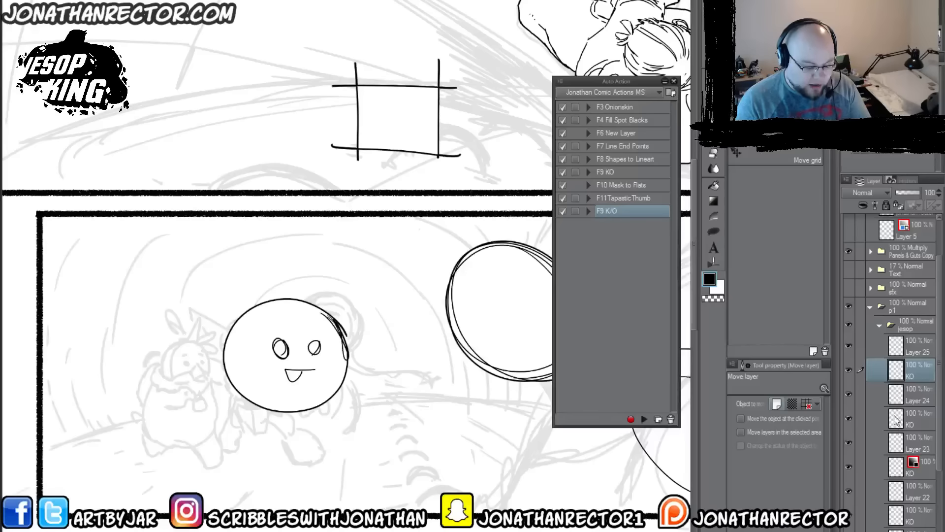
pyautogui.keyDown('ctrl'); pyautogui.click(895, 375); pyautogui.keyUp('ctrl')
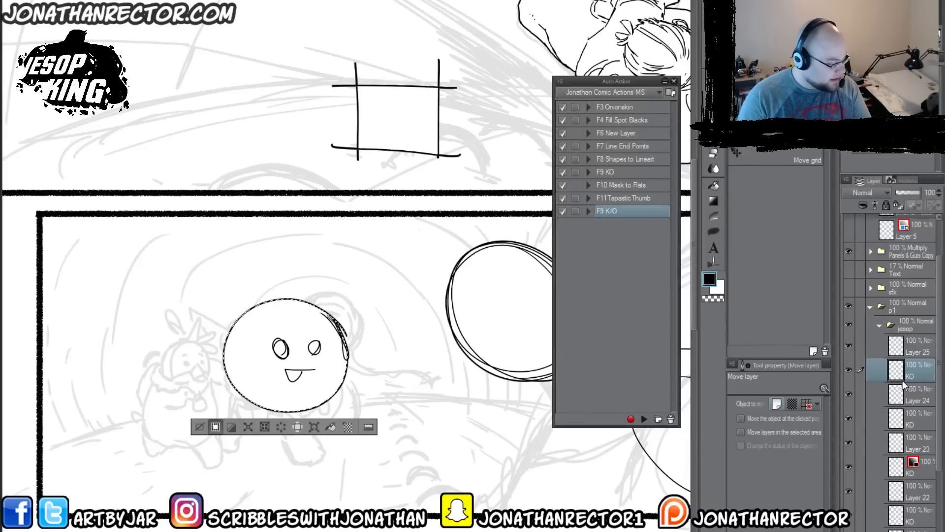
pyautogui.click(200, 426)
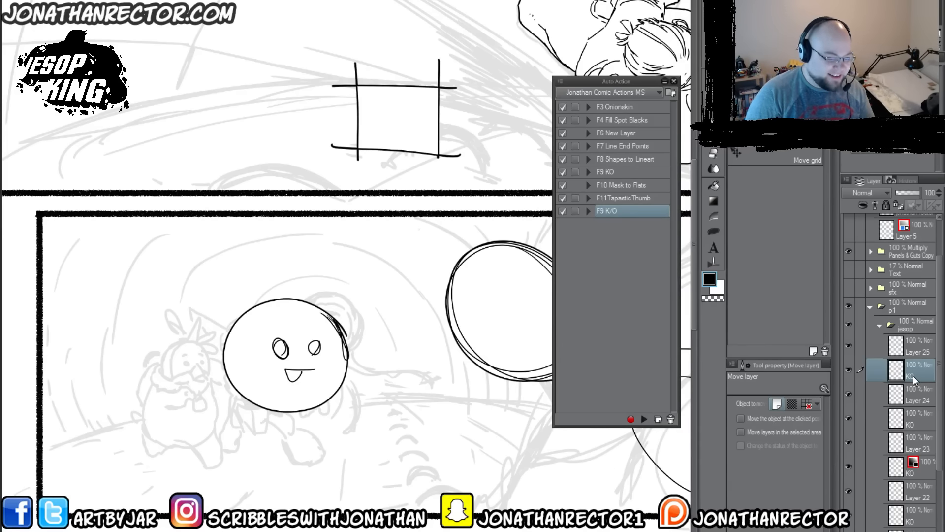
# Step: Play the F11TapasticThumb auto action to turn the page into a small square thumbnail
pyautogui.moveTo(471, 312); pyautogui.dragTo(428, 308)
pyautogui.scroll(-1, 430, 308)
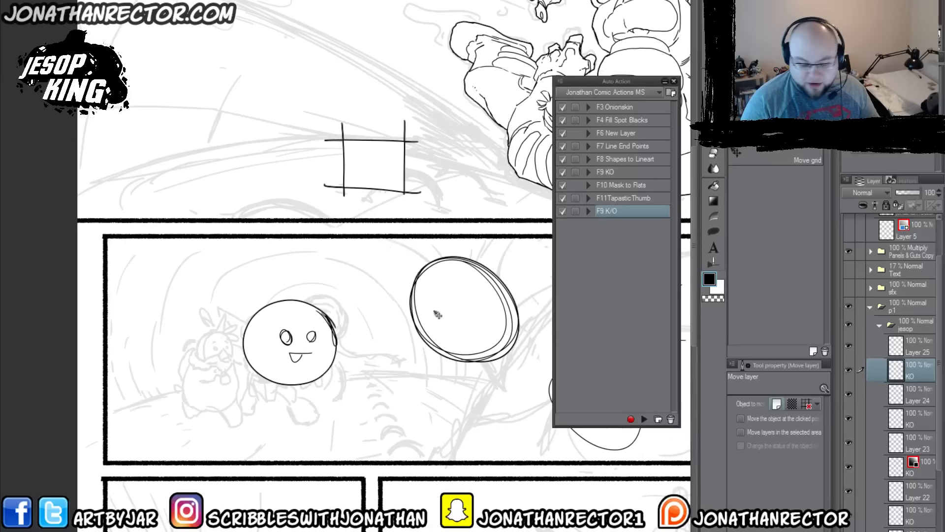
pyautogui.scroll(-2, 426, 300)
pyautogui.moveTo(488, 378); pyautogui.dragTo(392, 329)
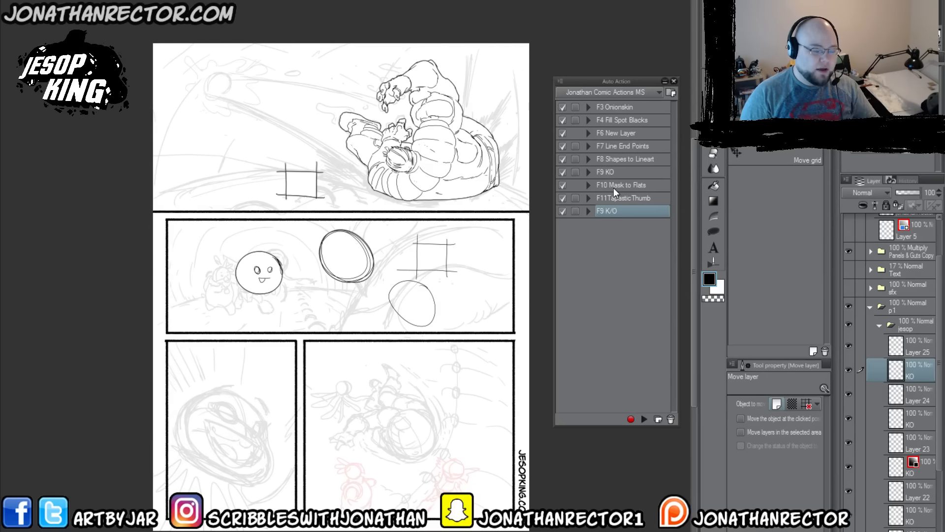
pyautogui.moveTo(355, 350)
pyautogui.mouseDown()
pyautogui.moveTo(353, 366)
pyautogui.moveTo(349, 347)
pyautogui.mouseUp()
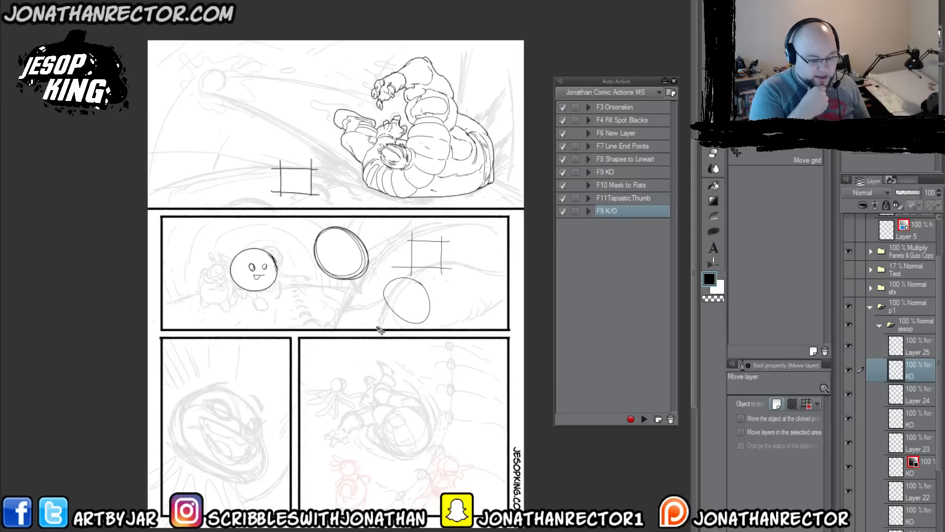
pyautogui.press('F11')
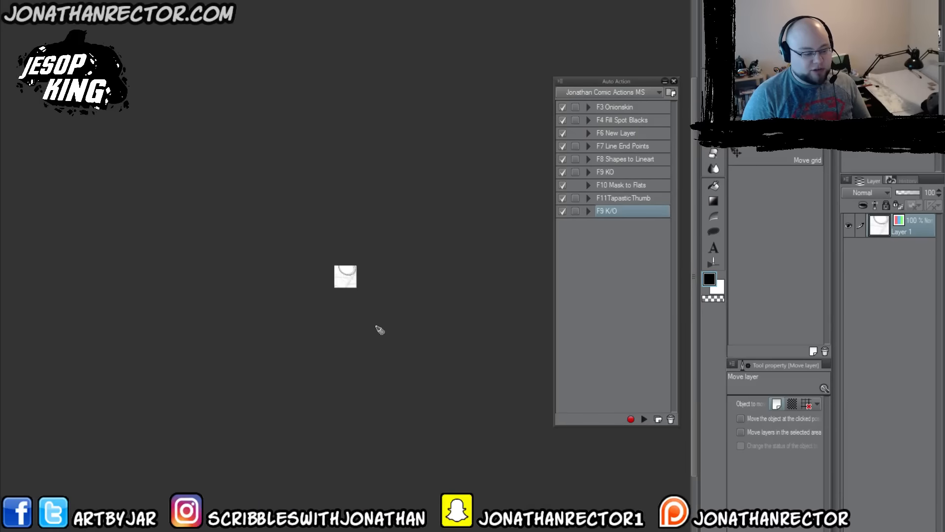
pyautogui.scroll(5, 313, 368)
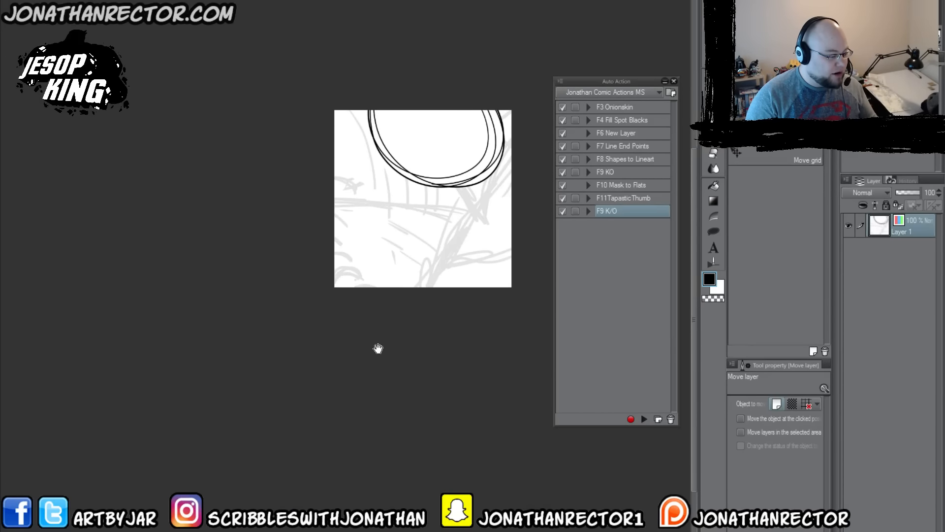
# Step: Reposition the artwork inside the square thumbnail to frame the character's head and raised hand with the Move layer tool
pyautogui.moveTo(378, 349); pyautogui.dragTo(337, 435)
pyautogui.moveTo(413, 274); pyautogui.dragTo(269, 513)
pyautogui.moveTo(342, 301); pyautogui.dragTo(340, 340)
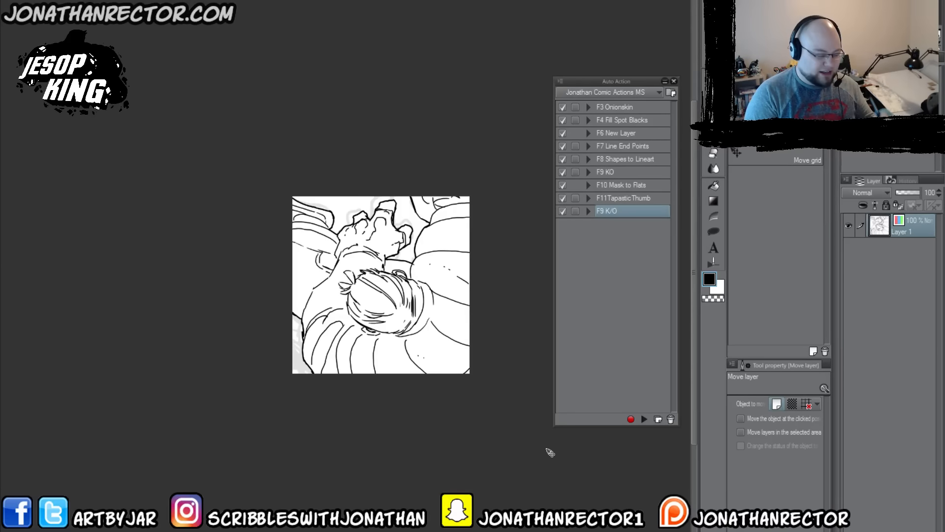
# Step: Undo the artwork repositioning and all changes made by F11TapasticThumb
pyautogui.hotkey('ctrl', 'z')
pyautogui.hotkey('ctrl', 'z')
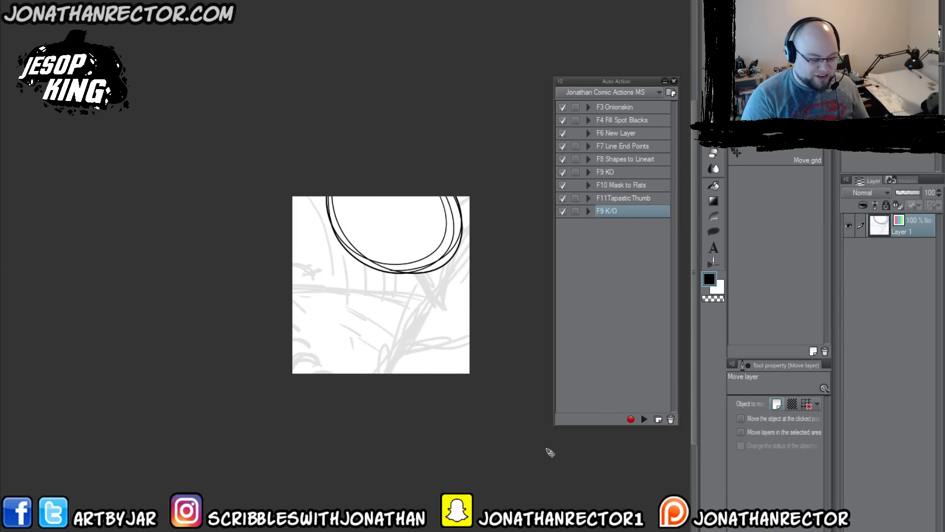
pyautogui.hotkey('ctrl', 'z')
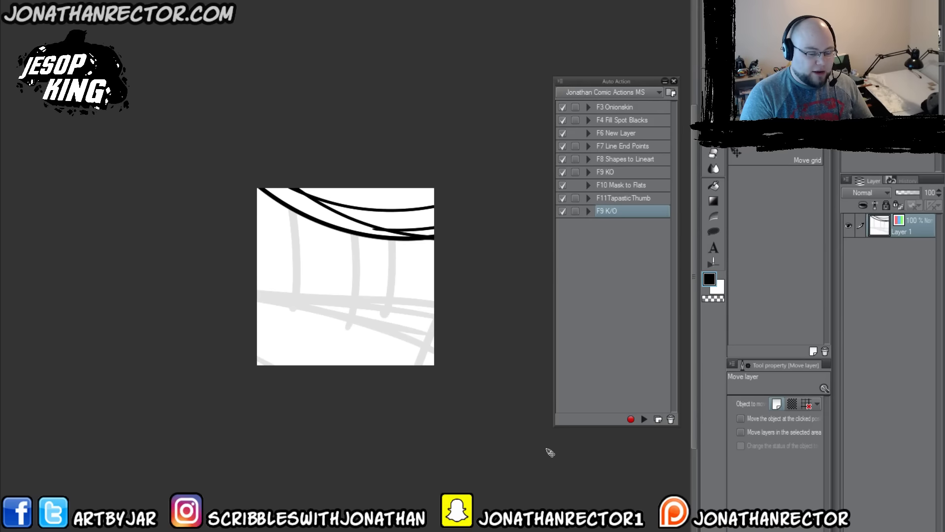
pyautogui.hotkey('ctrl', 'z')
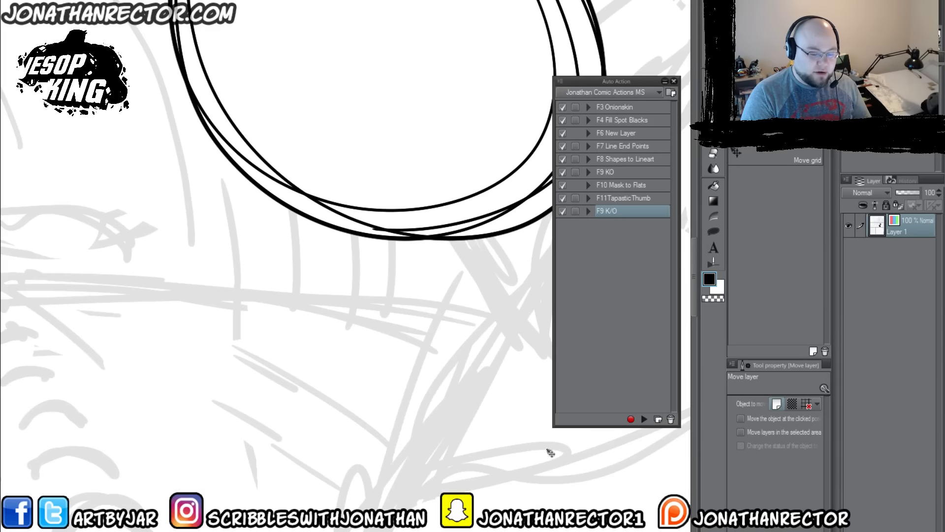
pyautogui.hotkey('ctrl', 'z')
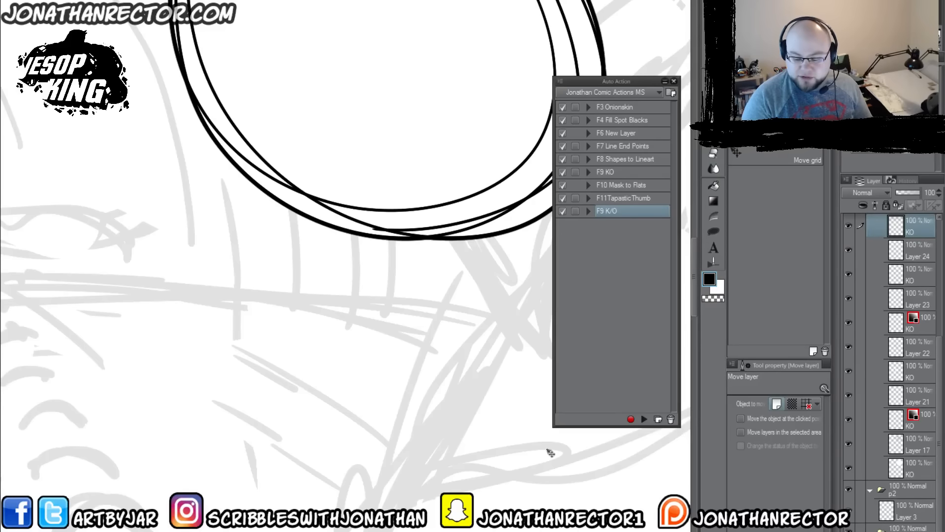
# Step: Delete the practice layers from Layer 25 through the KO layer above Layer 17, and the KO layer beneath Layer 17
pyautogui.scroll(-5, 550, 452)
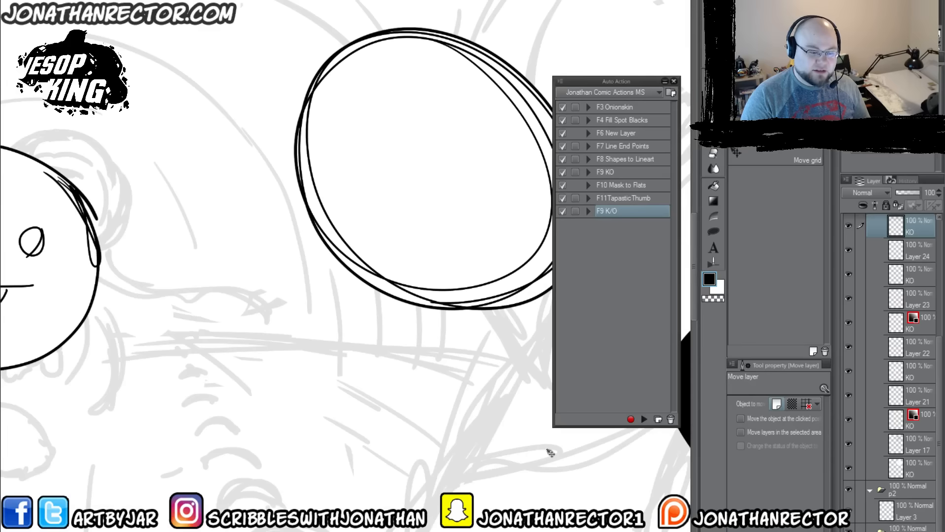
pyautogui.moveTo(547, 449); pyautogui.dragTo(285, 386)
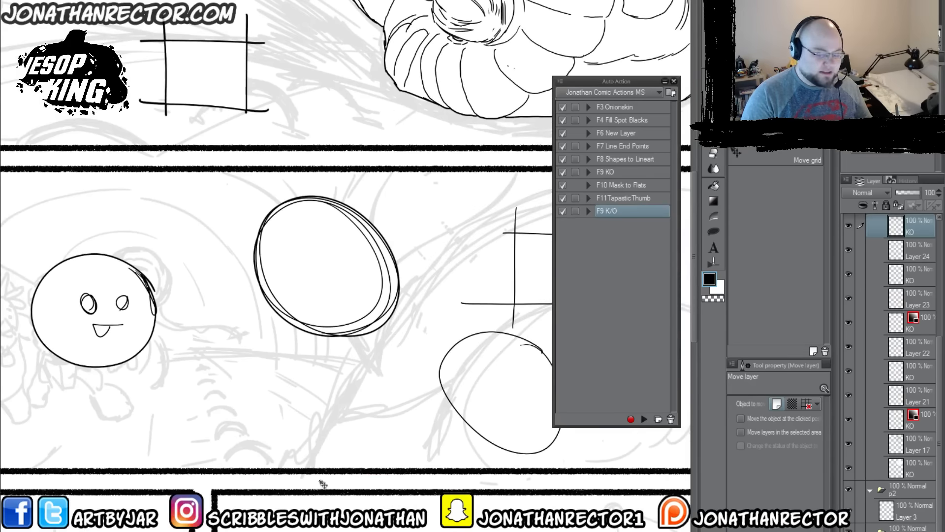
pyautogui.scroll(-1, 374, 443)
pyautogui.scroll(3, 932, 365)
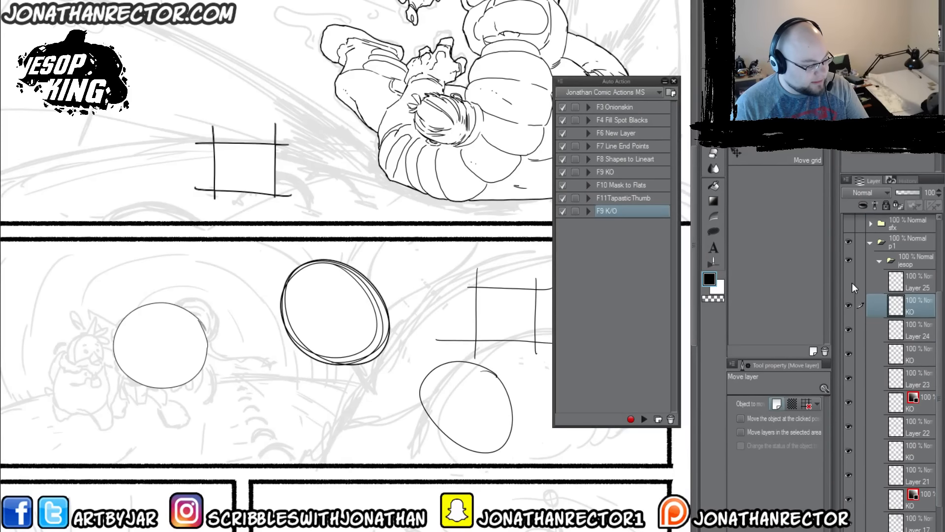
pyautogui.click(849, 282)
pyautogui.click(913, 282)
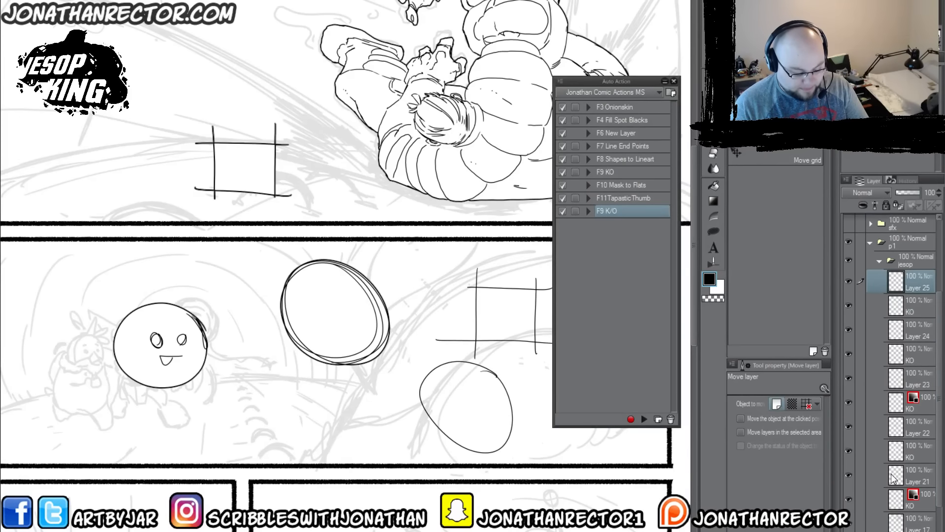
pyautogui.keyDown('shift'); pyautogui.click(900, 502); pyautogui.keyUp('shift')
pyautogui.press('Delete')
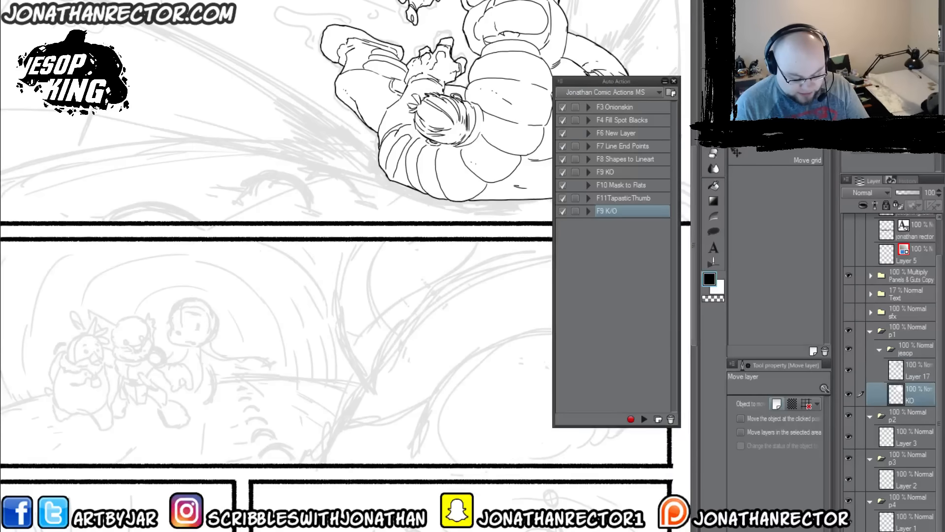
pyautogui.press('Delete')
# Step: Open the shortcut settings and list the shortcuts for auto actions
pyautogui.moveTo(339, 351); pyautogui.dragTo(301, 393)
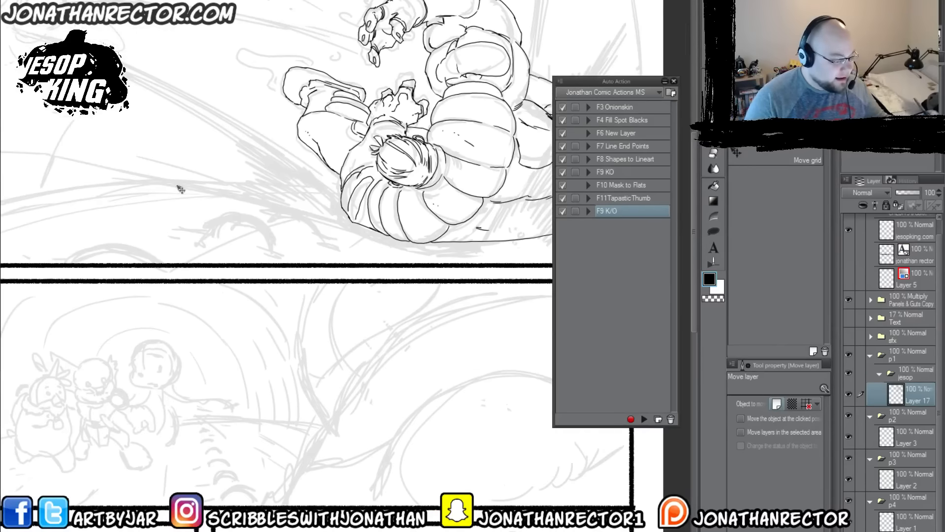
pyautogui.click(12, 1)
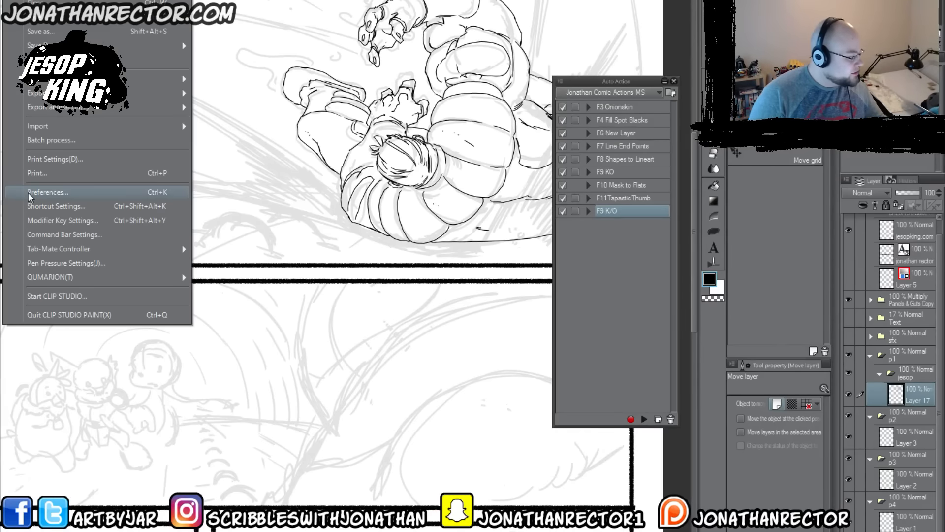
pyautogui.click(40, 207)
pyautogui.moveTo(347, 86); pyautogui.dragTo(119, 94)
pyautogui.click(162, 118)
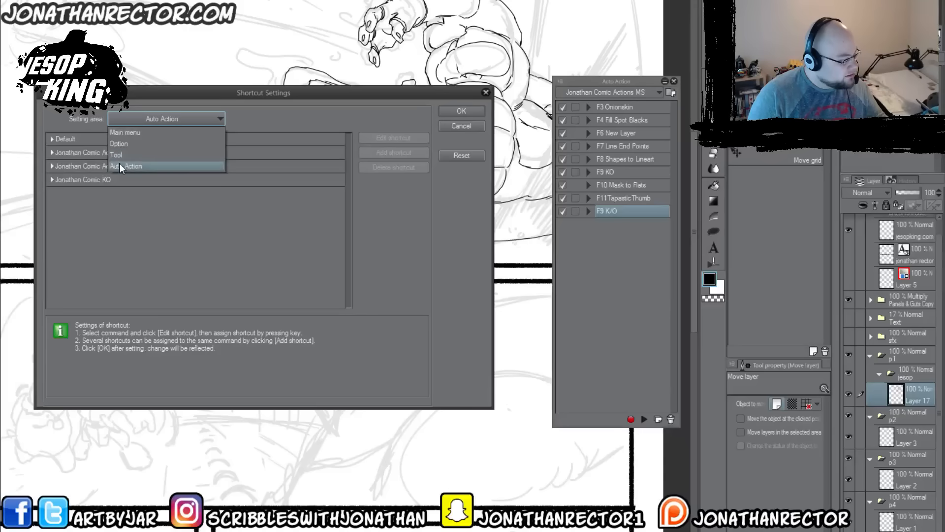
pyautogui.click(120, 164)
pyautogui.click(123, 118)
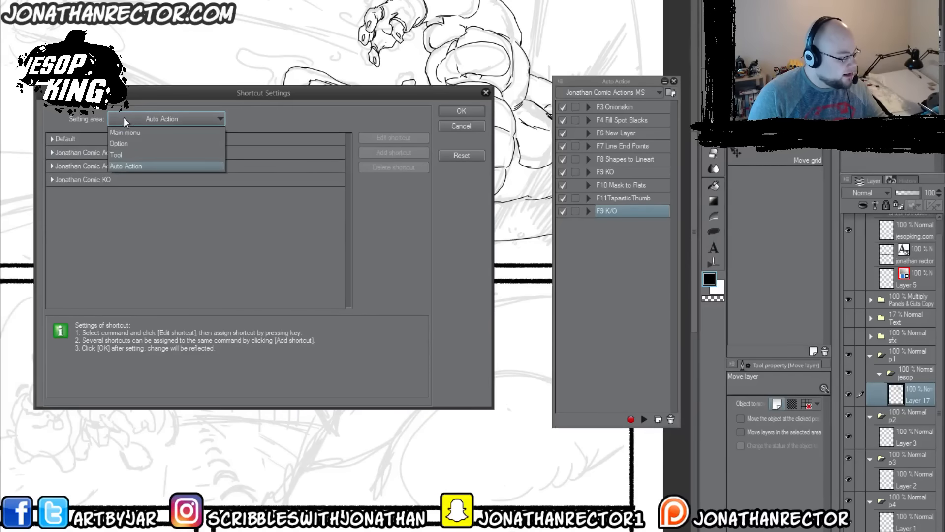
pyautogui.click(416, 259)
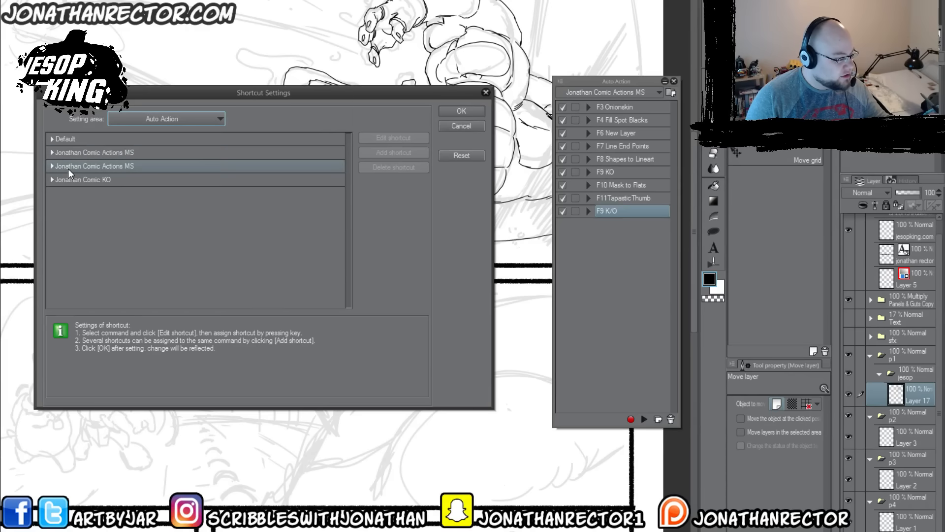
# Step: Remove the shortcut from the F9 KO action in the second Comic Actions MS set
pyautogui.click(52, 167)
pyautogui.click(51, 167)
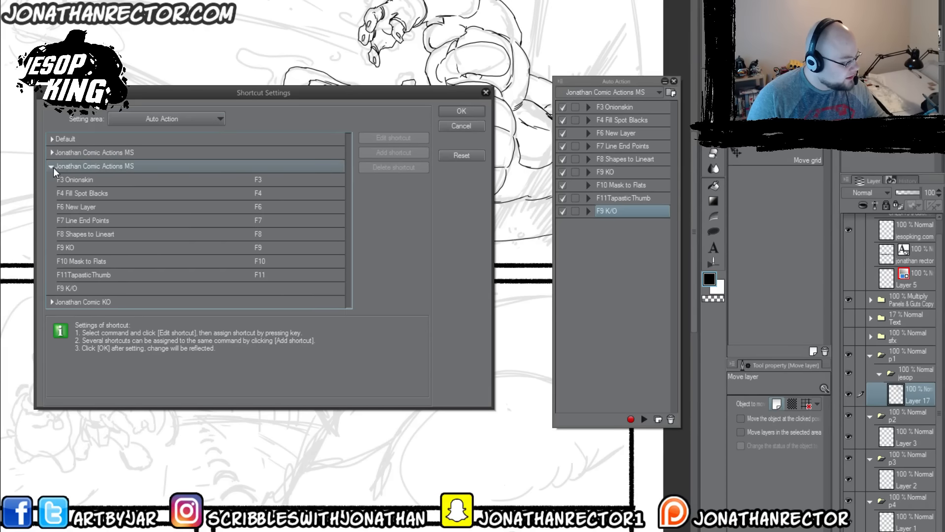
pyautogui.click(76, 247)
pyautogui.click(379, 166)
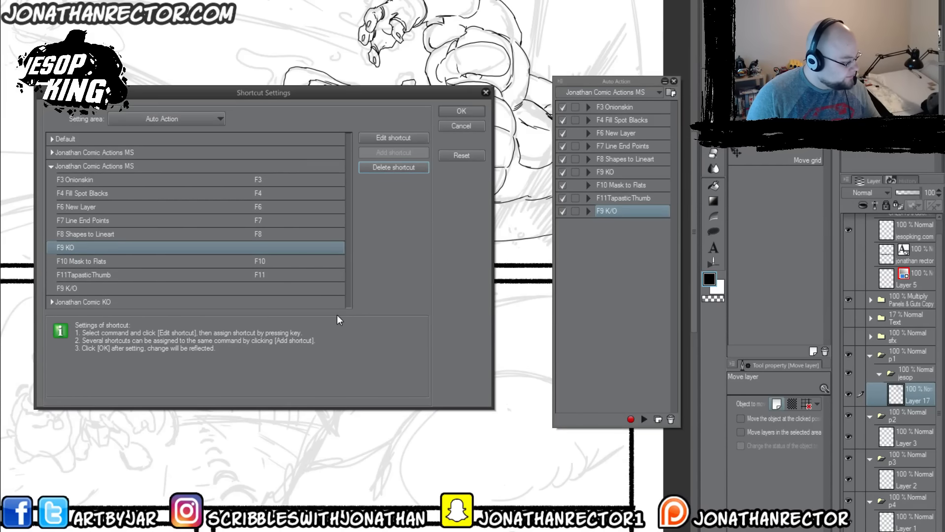
# Step: Assign F9 as the shortcut for the F9 K/O auto action and accept the shortcut settings
pyautogui.click(110, 287)
pyautogui.click(373, 138)
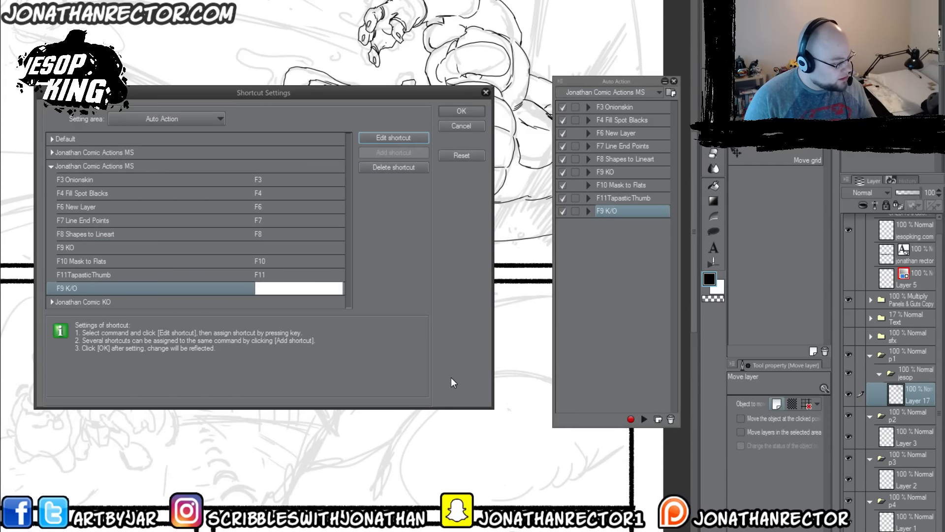
pyautogui.press('F9')
pyautogui.click(382, 220)
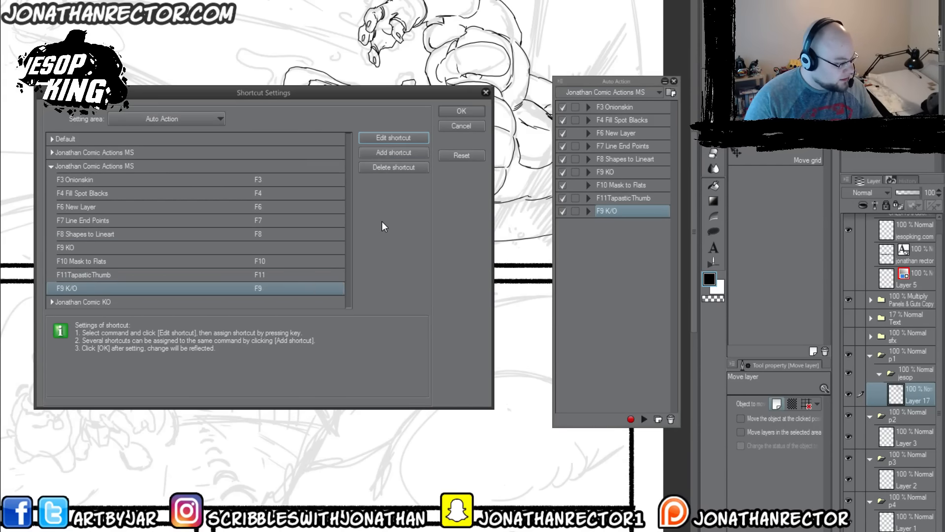
pyautogui.click(202, 285)
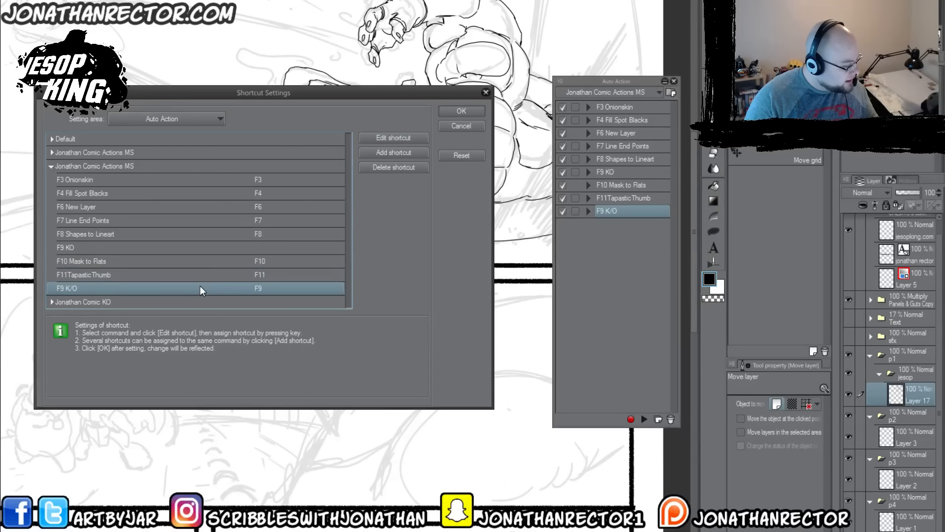
pyautogui.click(472, 110)
# Step: Delete the old F9 KO auto action and move F9 K/O into its place above F10 Mask to Flats
pyautogui.click(605, 172)
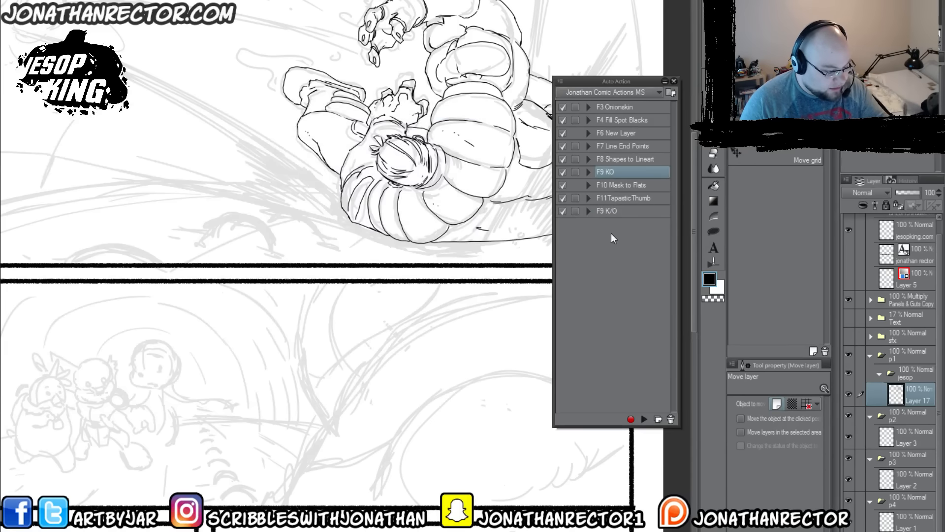
pyautogui.click(671, 419)
pyautogui.moveTo(626, 196); pyautogui.dragTo(631, 169)
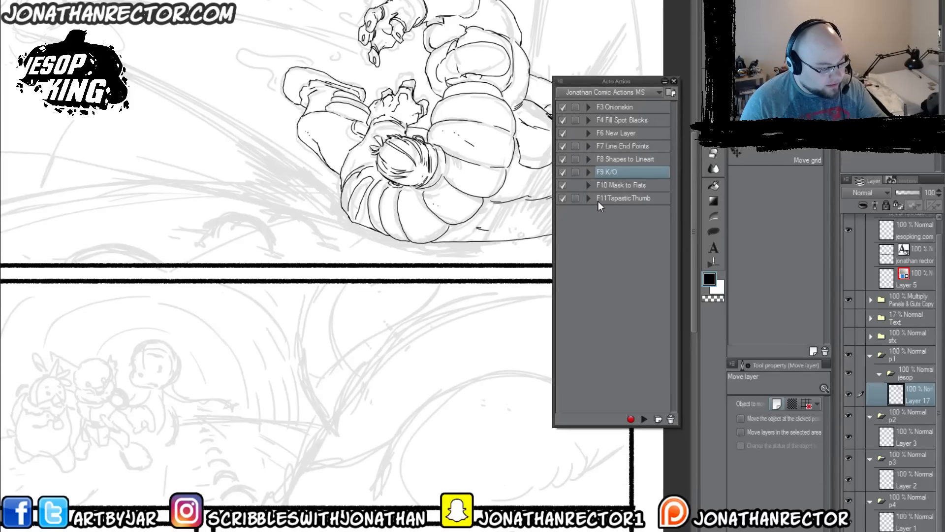
# Step: Dock the Auto Action palette with the Layer palette and return to the layer list
pyautogui.moveTo(584, 81); pyautogui.dragTo(883, 180)
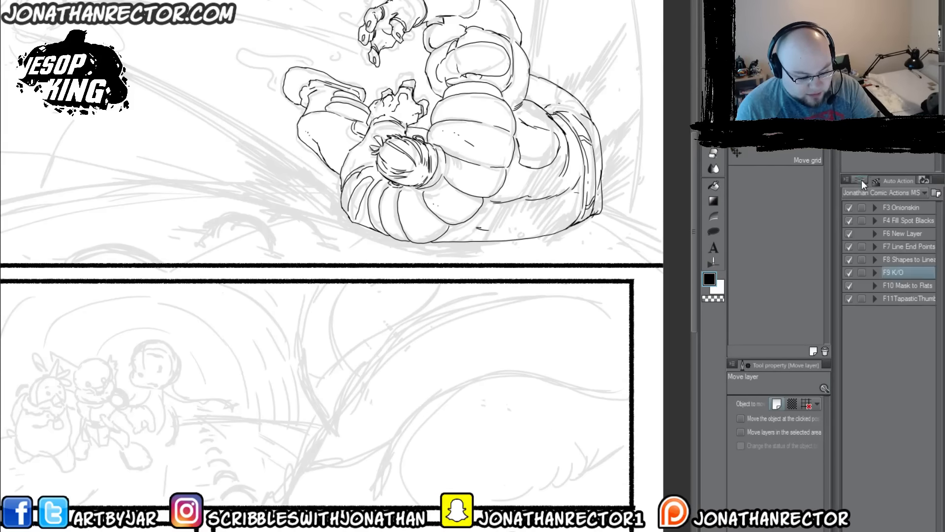
pyautogui.click(861, 179)
# Step: Select the empty area around Jesop on Layer 17 from the current layer and play the F9 K/O auto action
pyautogui.moveTo(434, 243); pyautogui.dragTo(377, 308)
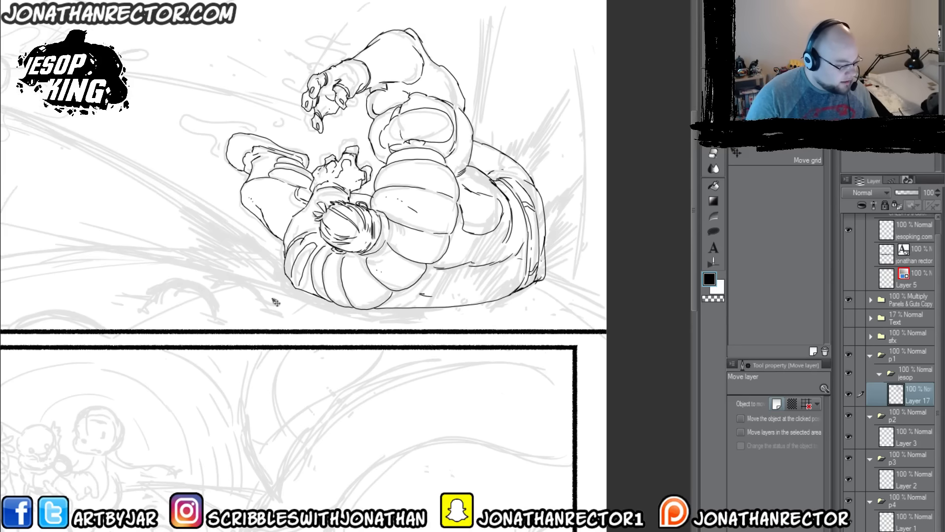
pyautogui.press('Right')
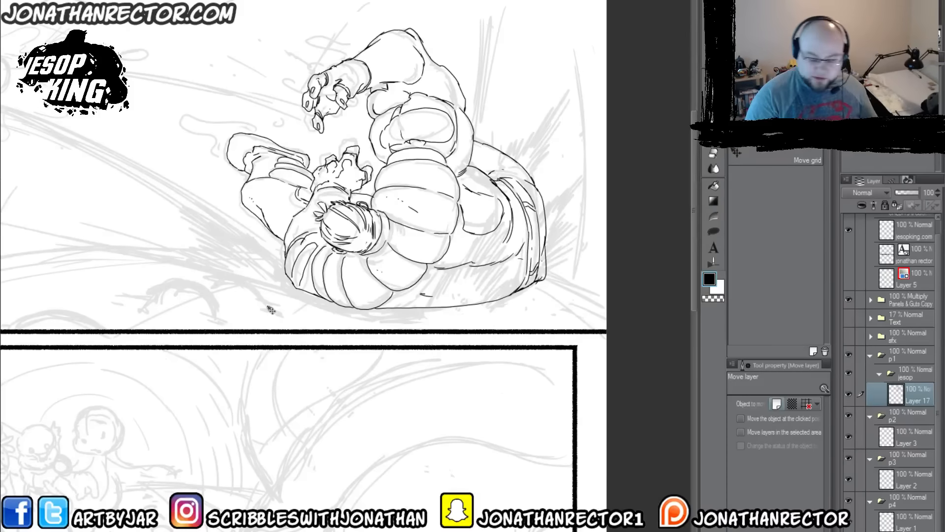
pyautogui.press('g')
pyautogui.click(270, 310)
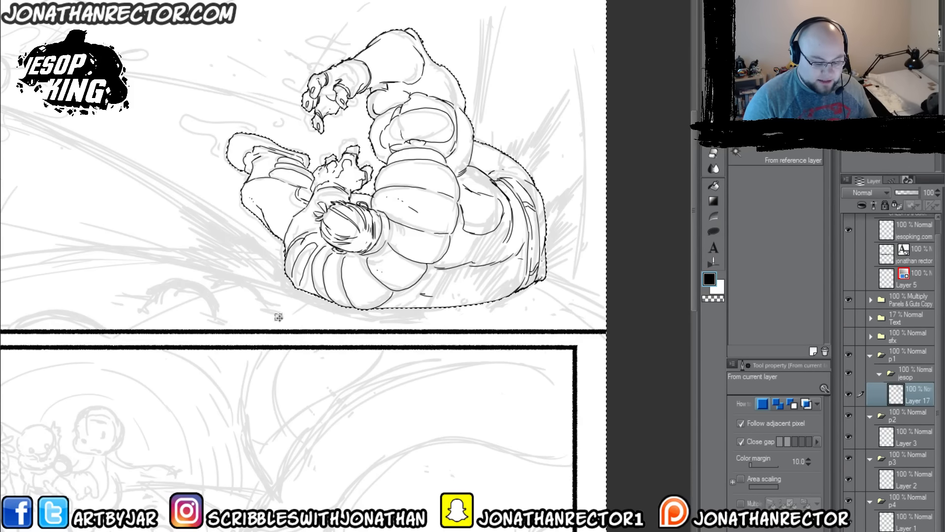
pyautogui.press('F1')
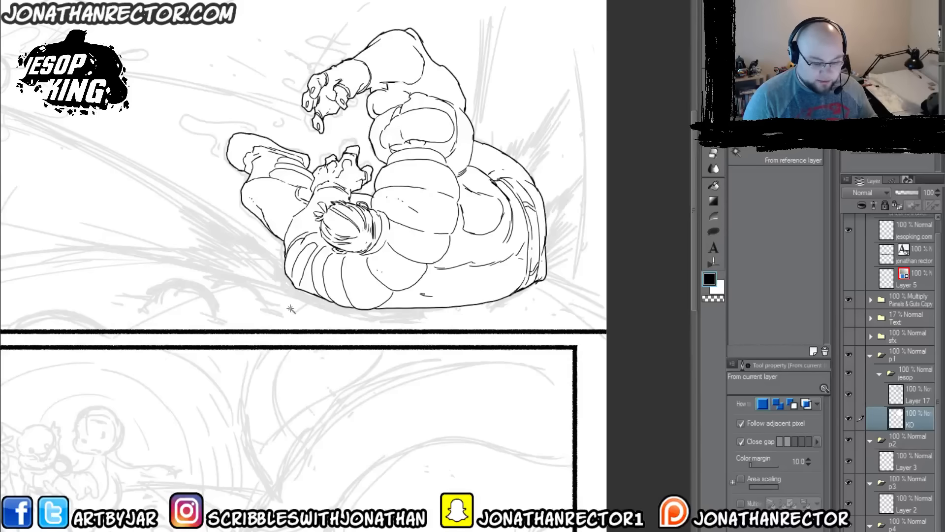
# Step: Try moving Layer 17 and the KO layer together with the Move layer tool, and undo the move
pyautogui.keyDown('ctrl'); pyautogui.click(914, 395); pyautogui.keyUp('ctrl')
pyautogui.press('k')
pyautogui.moveTo(528, 445)
pyautogui.mouseDown()
pyautogui.moveTo(272, 384)
pyautogui.moveTo(509, 462)
pyautogui.moveTo(530, 453)
pyautogui.mouseUp()
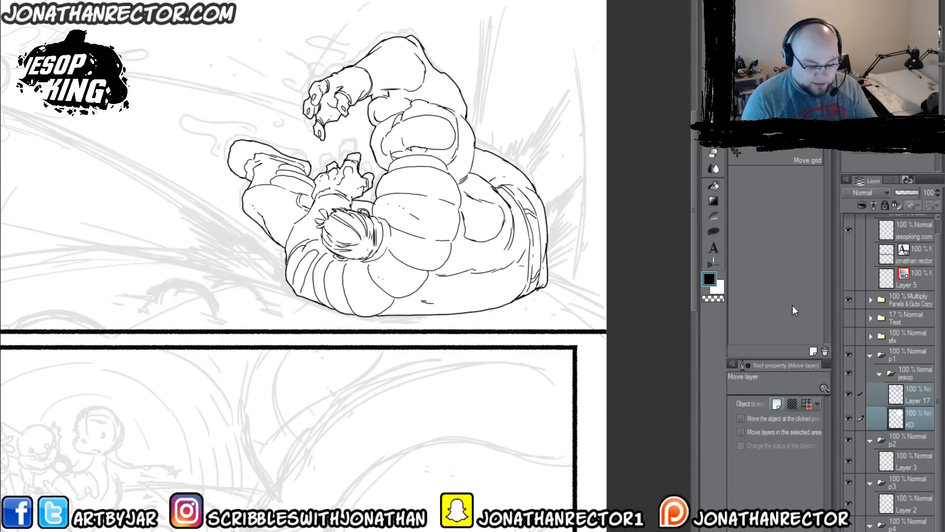
pyautogui.hotkey('ctrl', 'z')
# Step: Show the sfx folder to check its effects over the figure and hide it again
pyautogui.click(849, 336)
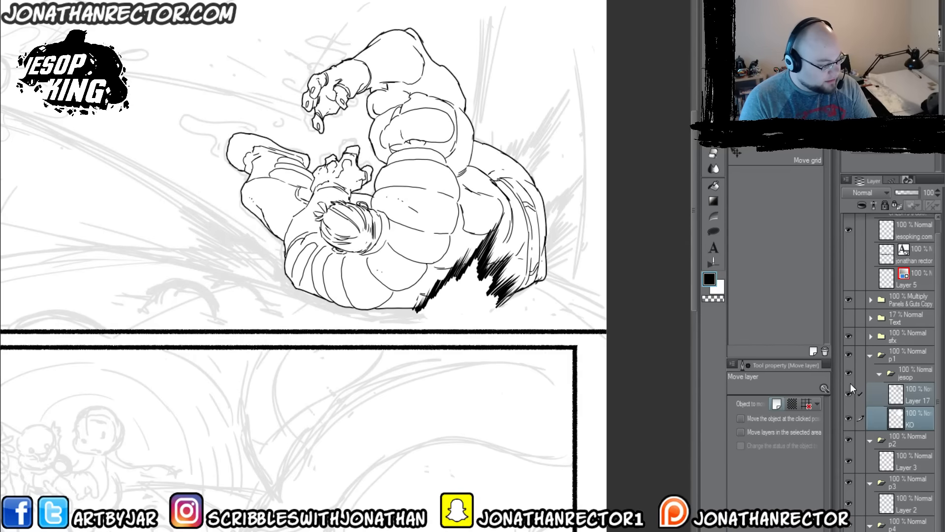
pyautogui.click(849, 335)
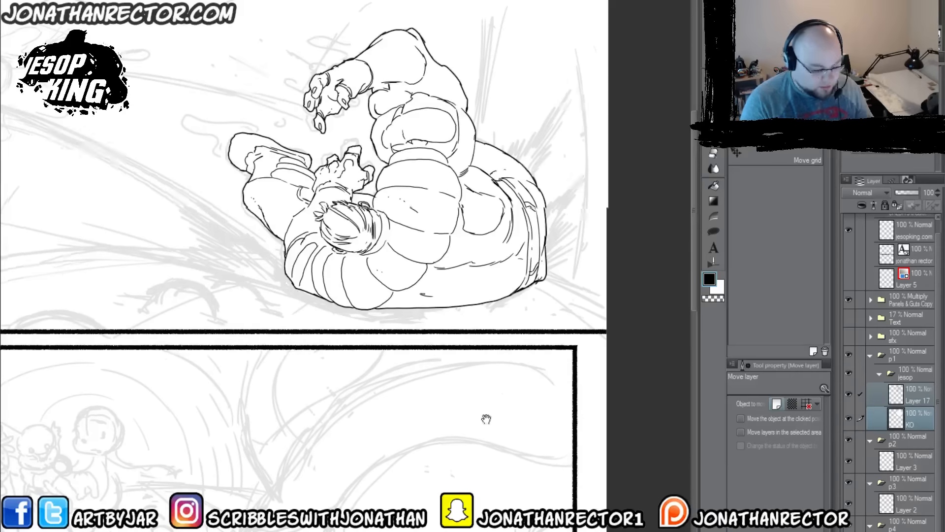
pyautogui.moveTo(433, 412); pyautogui.dragTo(518, 449)
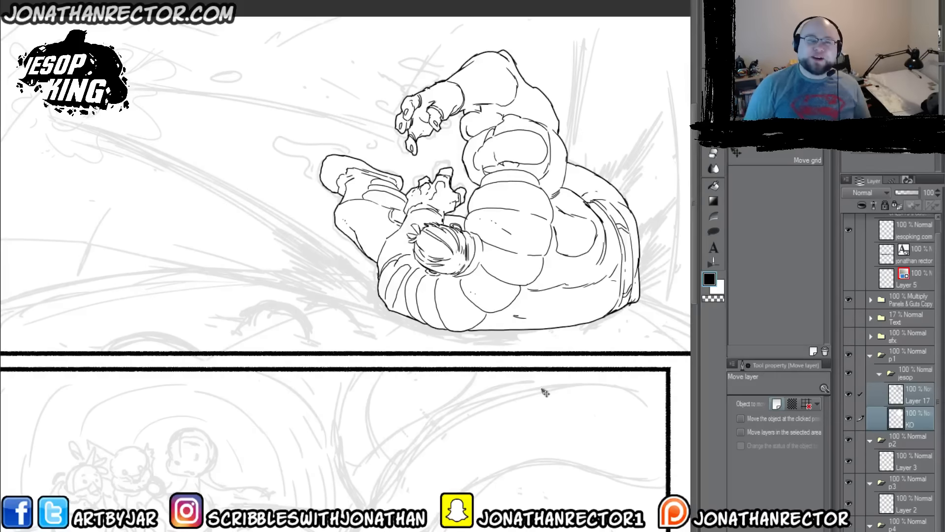
pyautogui.moveTo(412, 54); pyautogui.dragTo(412, 52)
pyautogui.moveTo(416, 358); pyautogui.dragTo(471, 330)
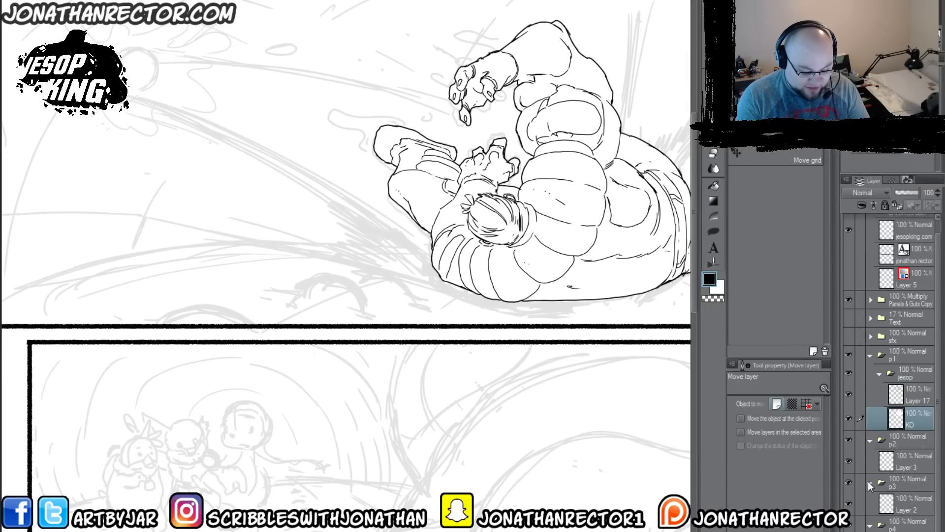
# Step: Collapse the jesop folder, try wrapping it in a new folder, and undo the wrapping
pyautogui.click(879, 373)
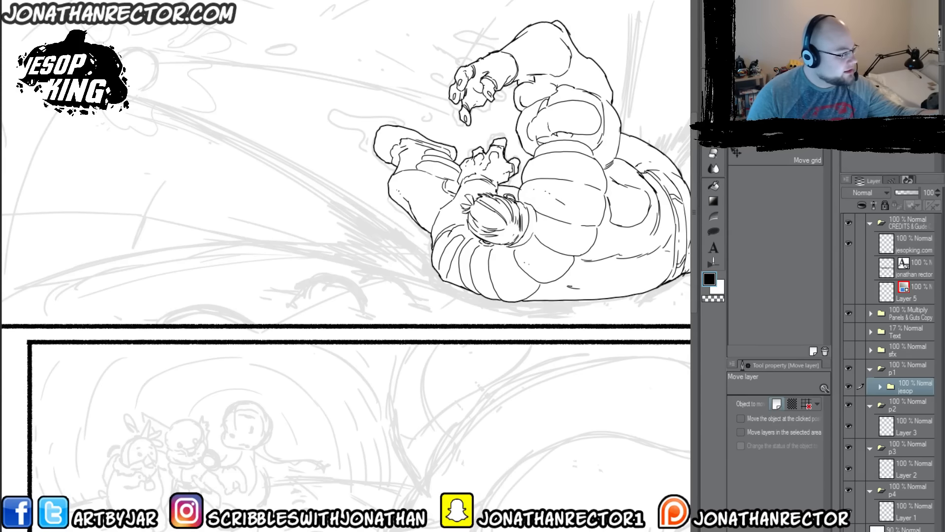
pyautogui.click(142, 0)
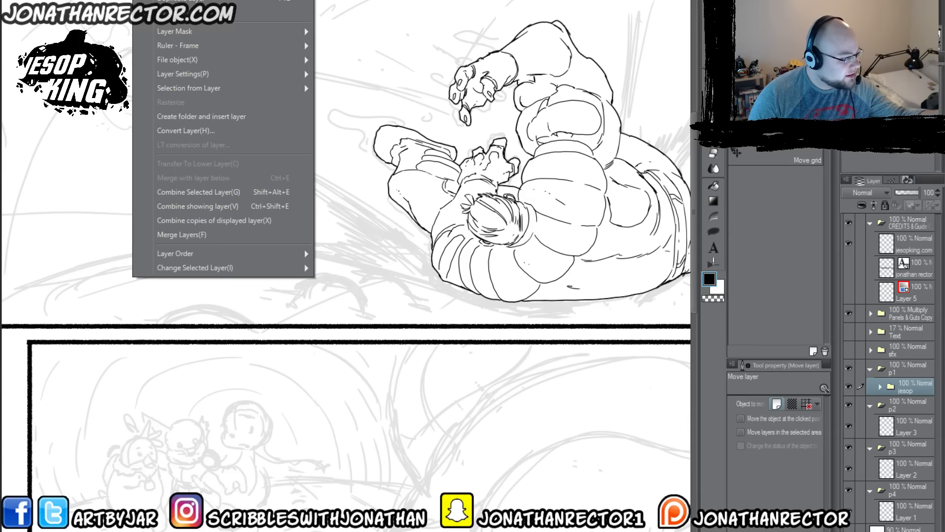
pyautogui.moveTo(163, 93)
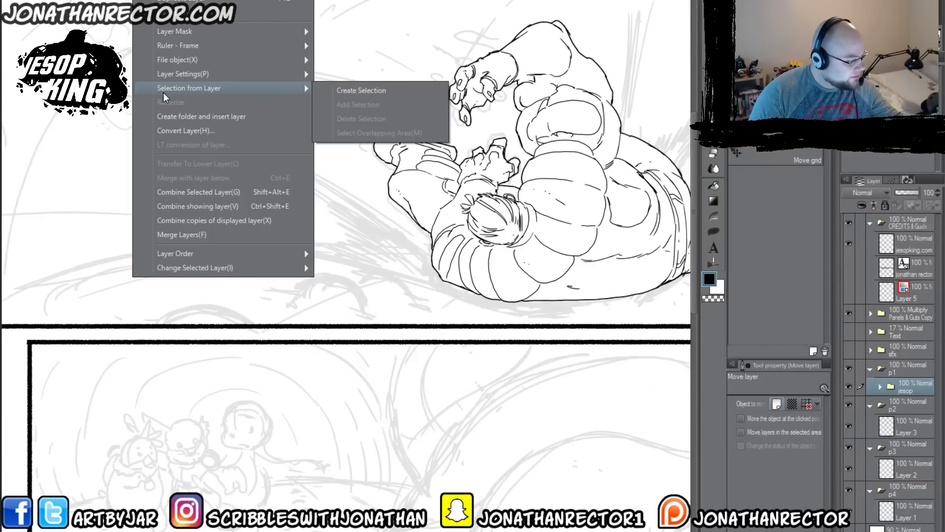
pyautogui.click(167, 117)
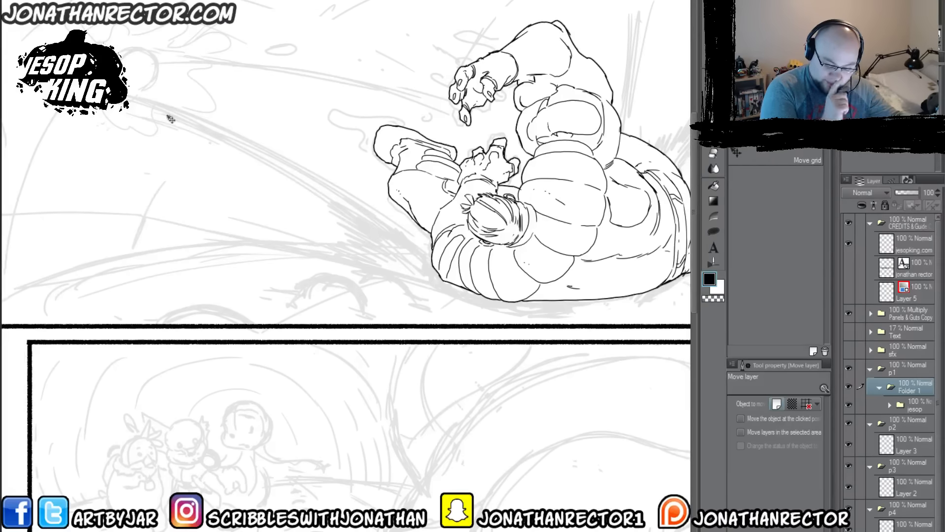
pyautogui.hotkey('ctrl', 'z')
# Step: Try wrapping the p1 folder in a new folder and undo it
pyautogui.click(911, 368)
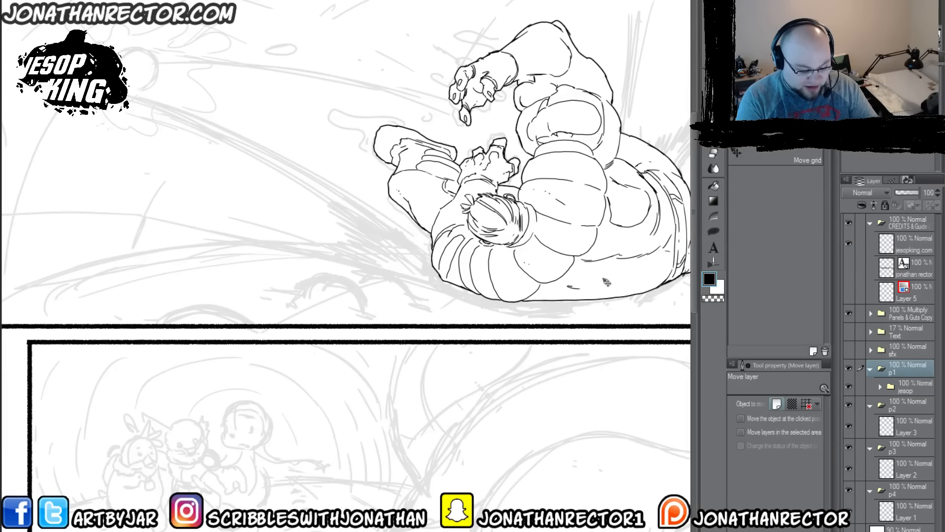
pyautogui.click(143, 1)
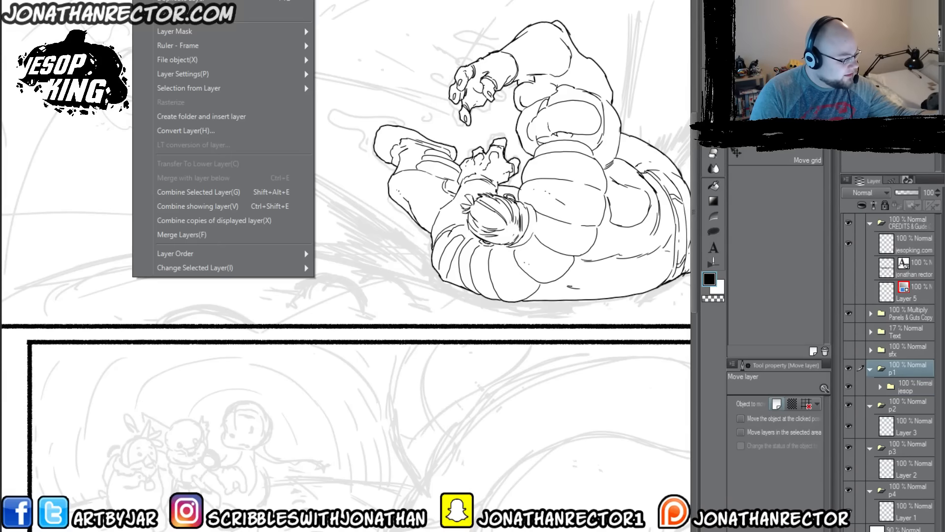
pyautogui.click(169, 116)
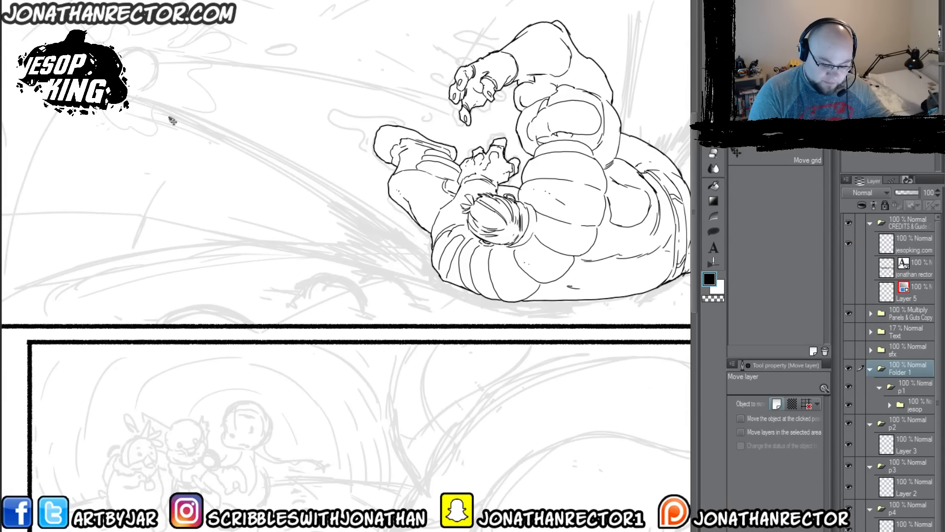
pyautogui.hotkey('ctrl', 'z')
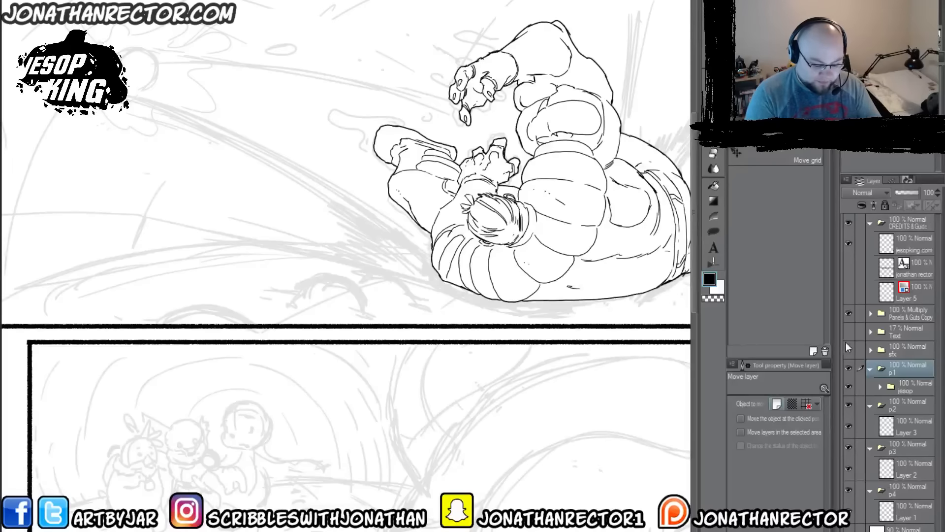
pyautogui.click(905, 294)
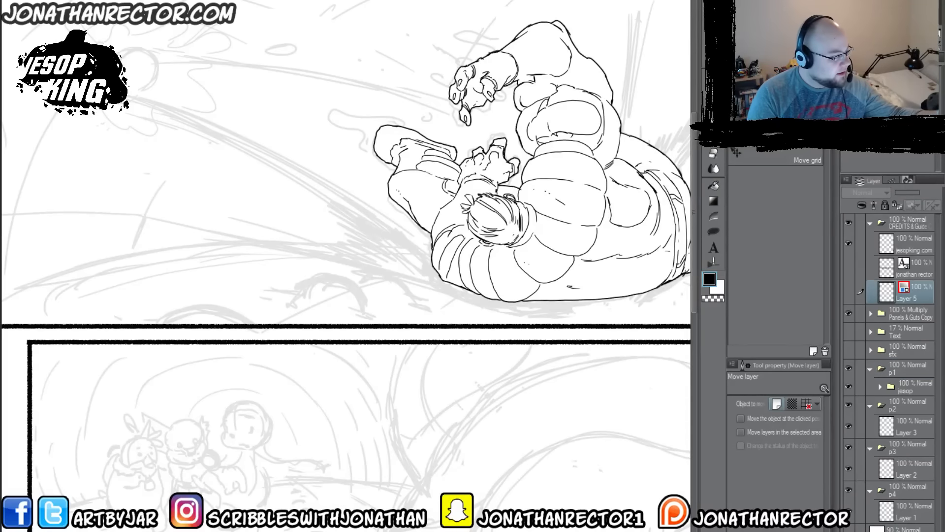
pyautogui.click(143, 1)
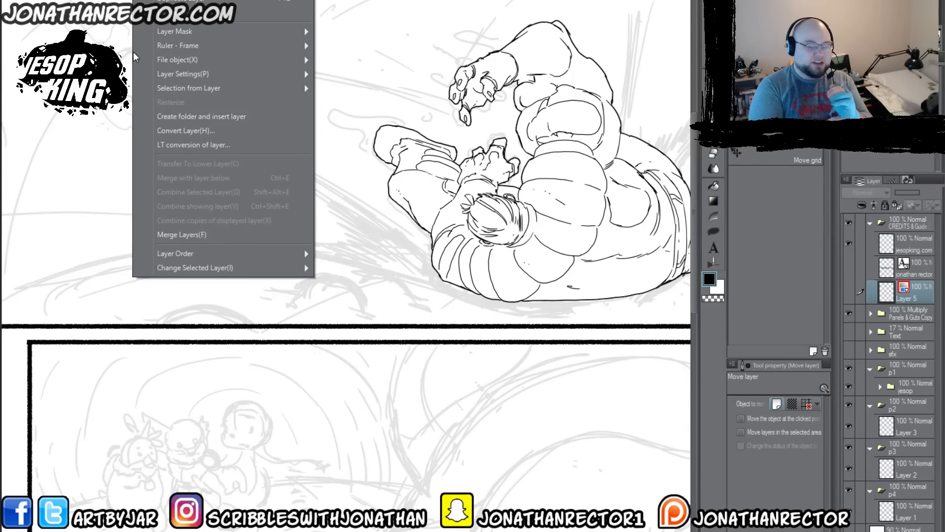
pyautogui.click(902, 381)
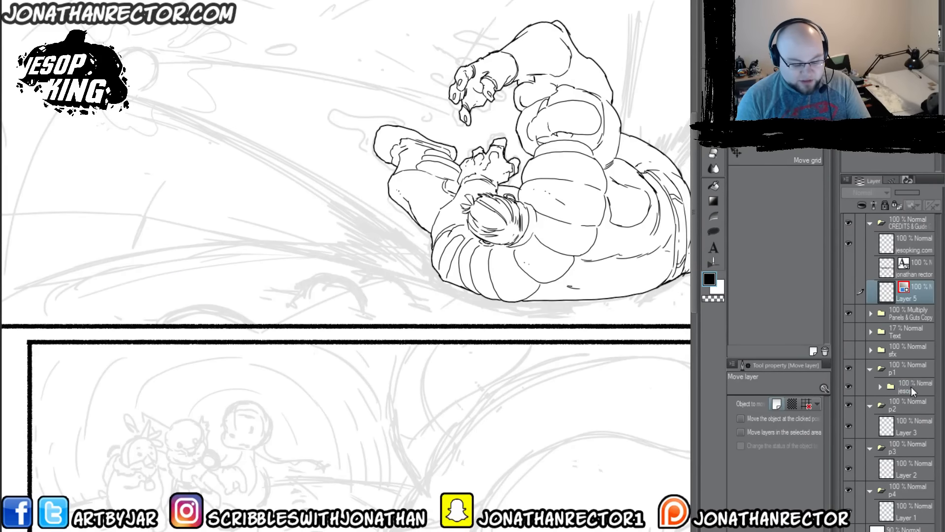
# Step: Add a new layer above the jesop folder inside the p1 folder
pyautogui.click(912, 390)
pyautogui.hotkey('ctrl', 'shift', 'n')
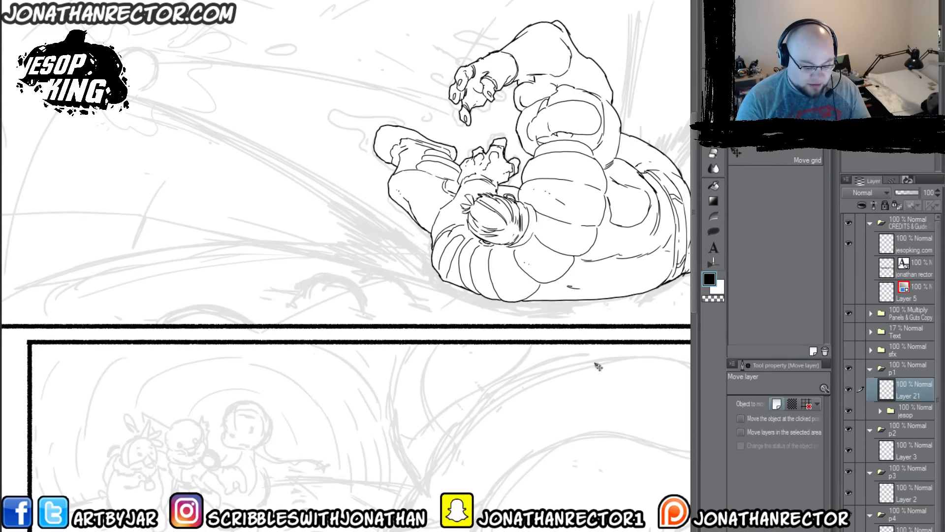
pyautogui.moveTo(378, 374); pyautogui.dragTo(399, 425)
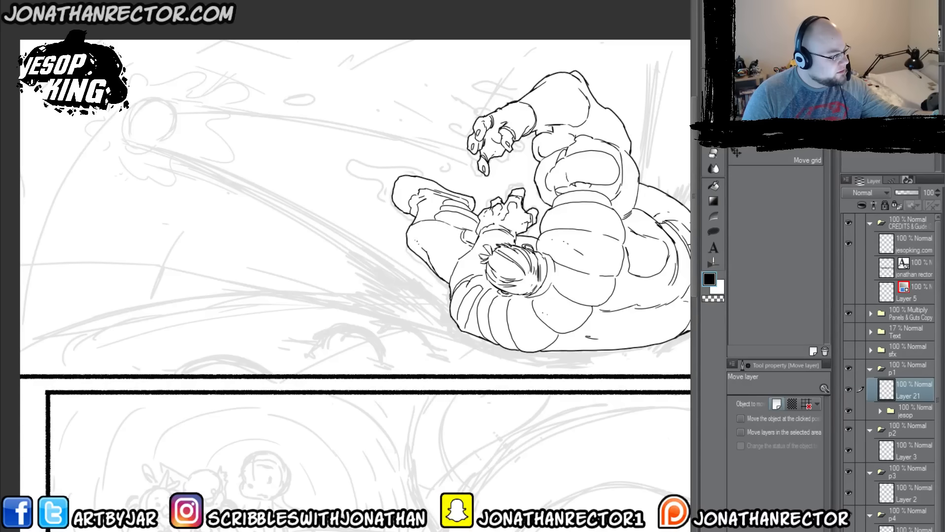
# Step: Wrap the new empty layer in a folder named bg and place that folder below the jesop folder
pyautogui.click(144, 0)
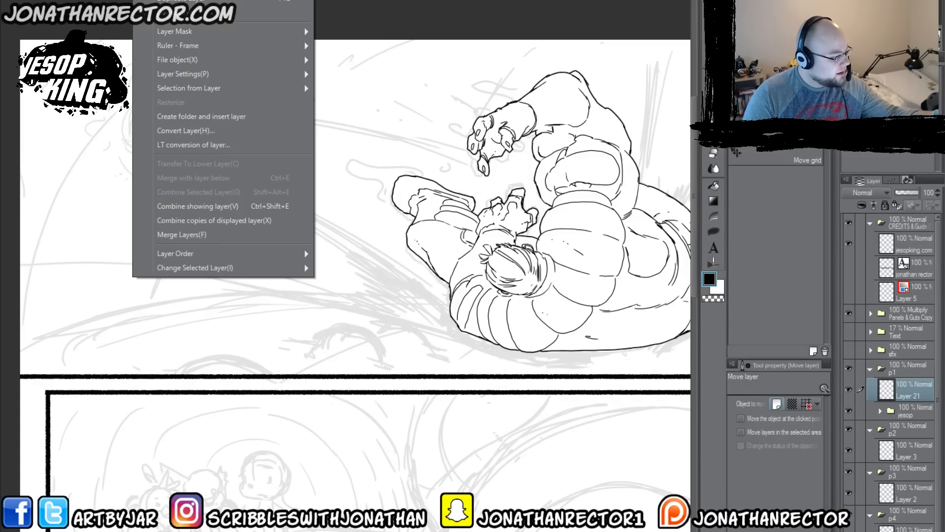
pyautogui.click(171, 122)
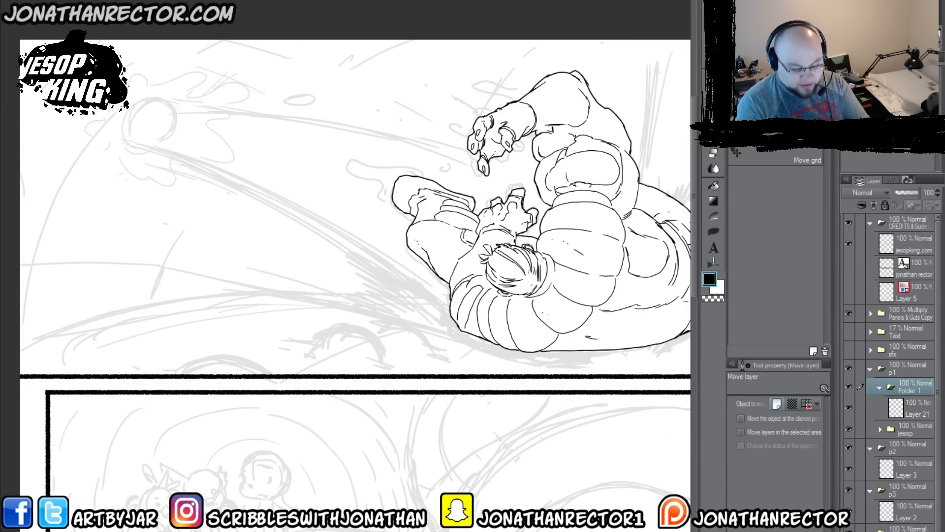
pyautogui.doubleClick(905, 389)
pyautogui.write('bg')
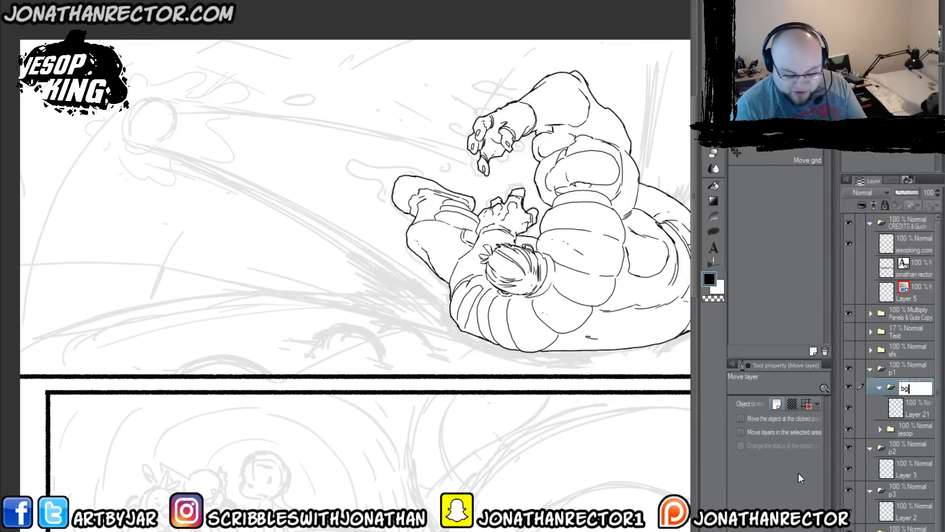
pyautogui.press('Return')
pyautogui.moveTo(911, 390); pyautogui.dragTo(909, 436)
pyautogui.click(916, 419)
# Step: Ink the rounded mounds and short ground strokes along the lower edge of panel 1 on the layer in bg
pyautogui.moveTo(620, 468); pyautogui.dragTo(573, 507)
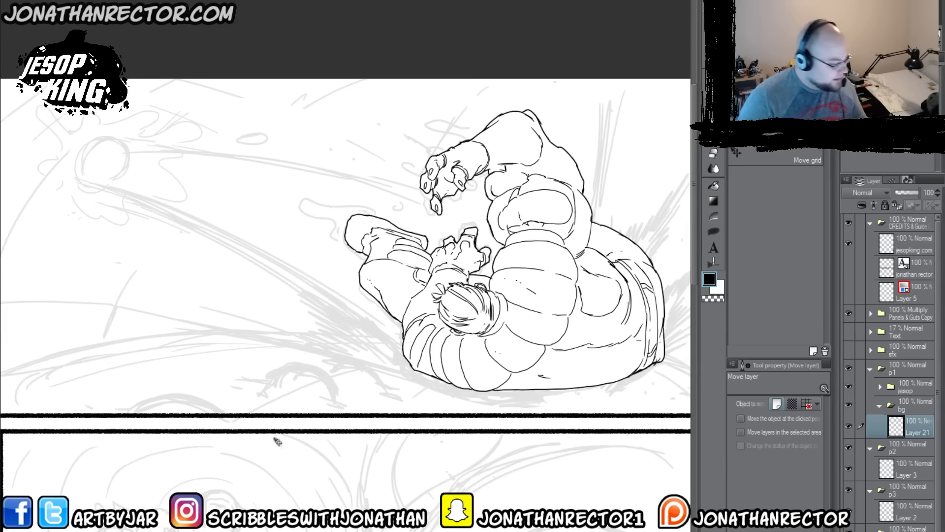
pyautogui.press('p')
pyautogui.moveTo(159, 389)
pyautogui.mouseDown()
pyautogui.moveTo(222, 358)
pyautogui.moveTo(156, 378)
pyautogui.moveTo(246, 367)
pyautogui.moveTo(269, 376)
pyautogui.mouseUp()
pyautogui.moveTo(220, 359)
pyautogui.mouseDown()
pyautogui.moveTo(298, 380)
pyautogui.moveTo(282, 387)
pyautogui.moveTo(265, 368)
pyautogui.mouseUp()
pyautogui.moveTo(273, 368)
pyautogui.mouseDown()
pyautogui.moveTo(293, 346)
pyautogui.moveTo(324, 343)
pyautogui.moveTo(358, 369)
pyautogui.moveTo(355, 379)
pyautogui.mouseUp()
pyautogui.moveTo(287, 353); pyautogui.dragTo(282, 358)
pyautogui.moveTo(355, 375); pyautogui.dragTo(354, 381)
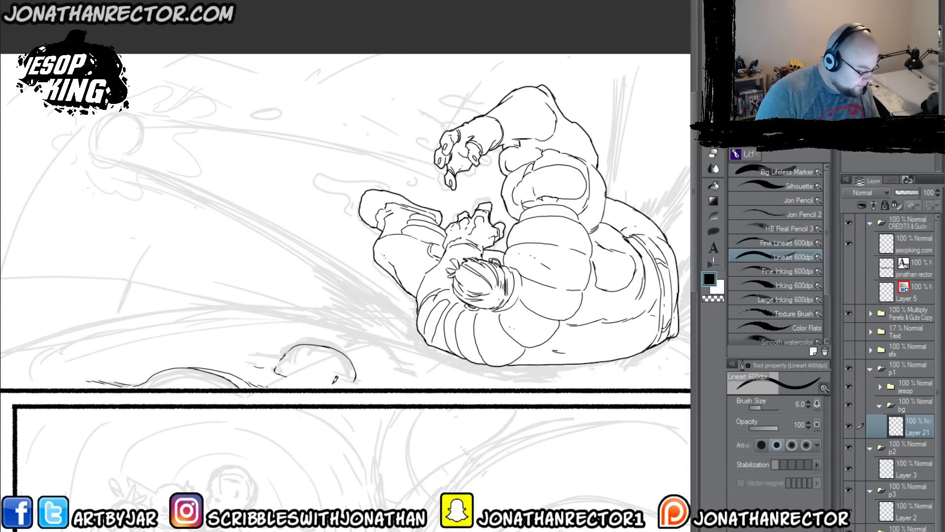
pyautogui.moveTo(363, 344)
pyautogui.mouseDown()
pyautogui.moveTo(387, 339)
pyautogui.moveTo(413, 350)
pyautogui.moveTo(424, 374)
pyautogui.moveTo(404, 370)
pyautogui.mouseUp()
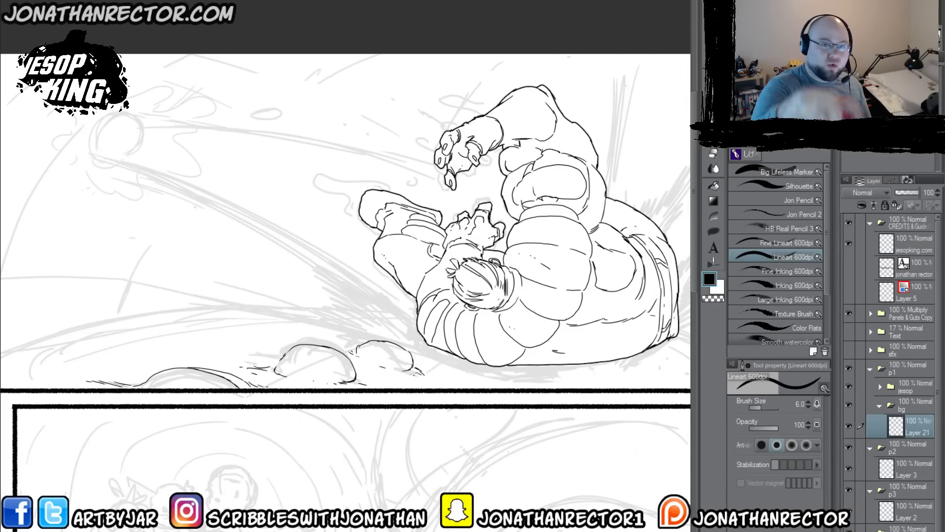
# Step: Ink the small mound against Jesop's shoulder and the curved mound in panel 1's lower-left corner
pyautogui.moveTo(366, 400); pyautogui.dragTo(232, 386)
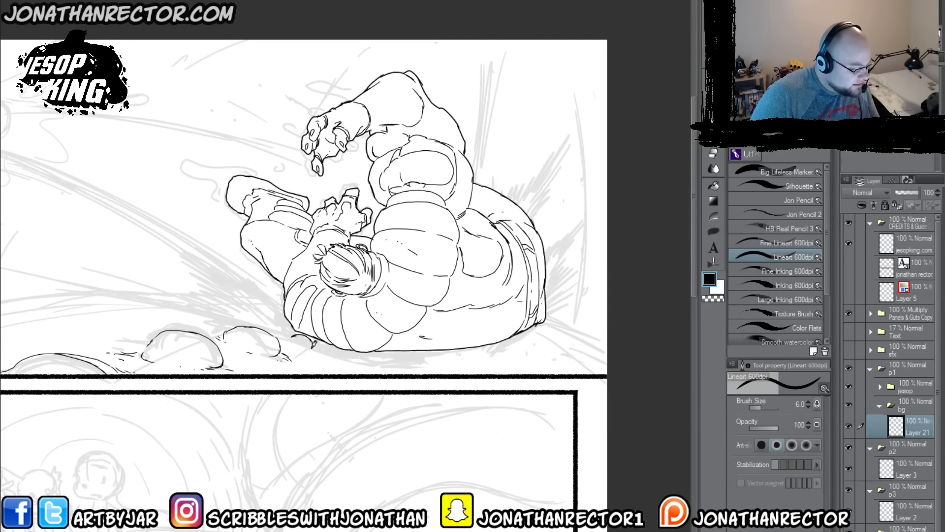
pyautogui.press('e')
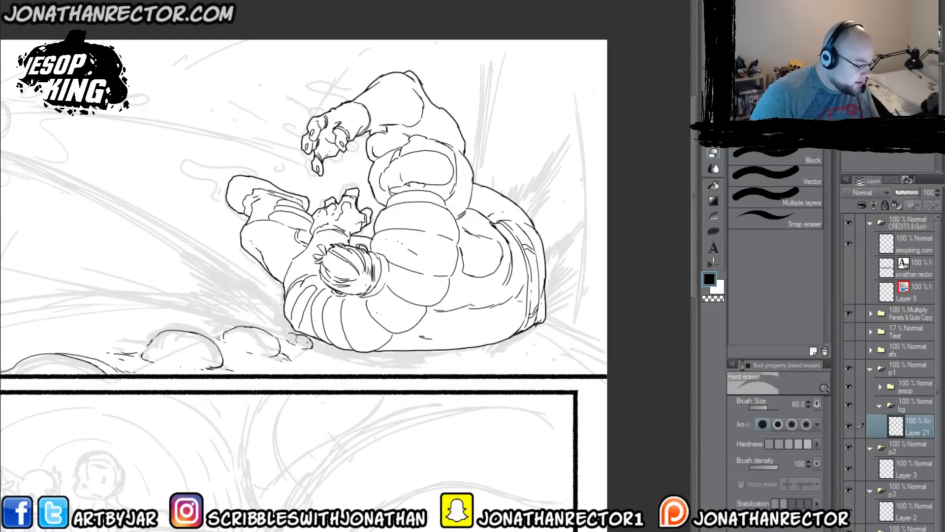
pyautogui.press('p')
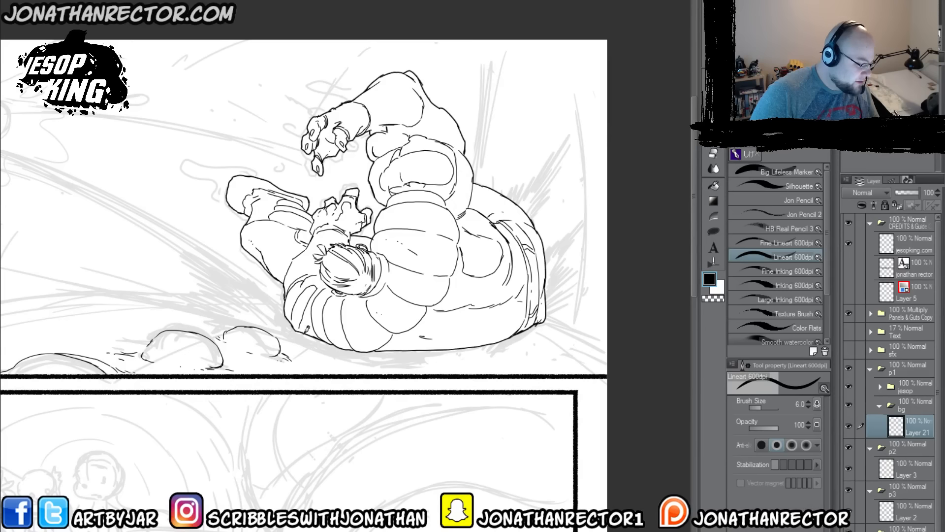
pyautogui.moveTo(284, 328); pyautogui.dragTo(318, 345)
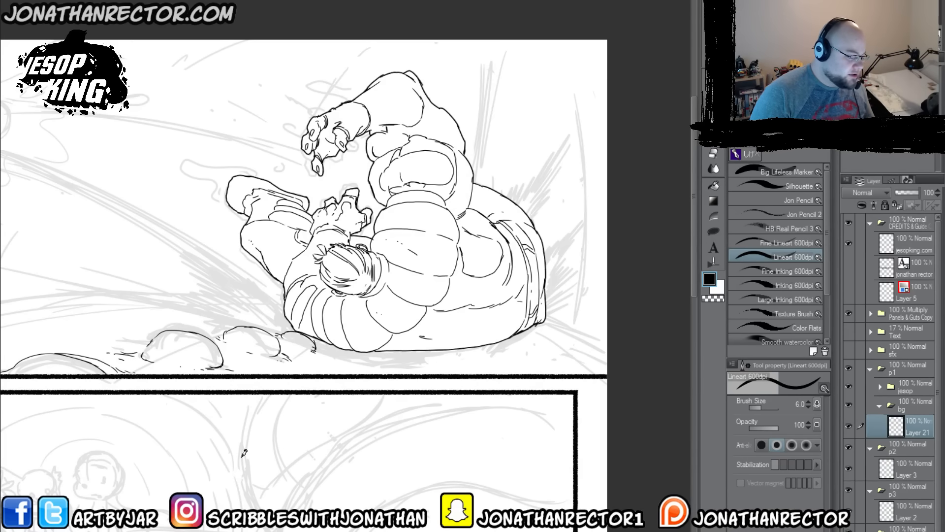
pyautogui.moveTo(112, 431); pyautogui.dragTo(407, 436)
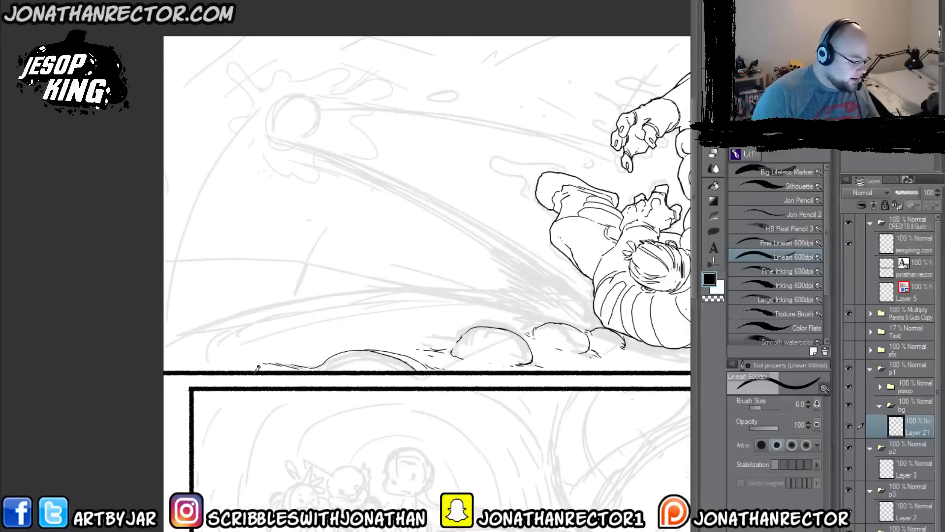
pyautogui.moveTo(467, 452); pyautogui.dragTo(182, 422)
pyautogui.moveTo(369, 450); pyautogui.dragTo(444, 446)
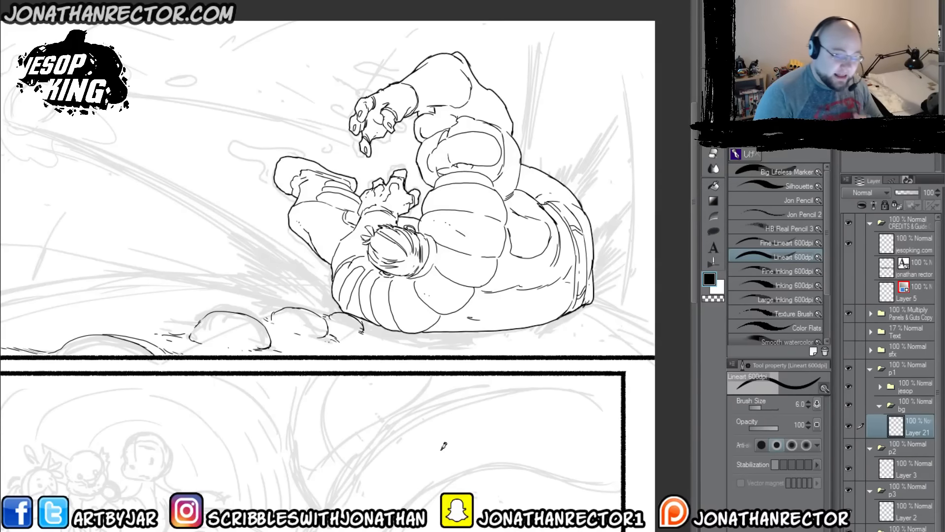
pyautogui.moveTo(243, 403); pyautogui.dragTo(441, 425)
# Step: Add a second layer in the bg folder and ink the ground's long curved horizon on both sides of Jesop
pyautogui.hotkey('ctrl', 'shift', 'n')
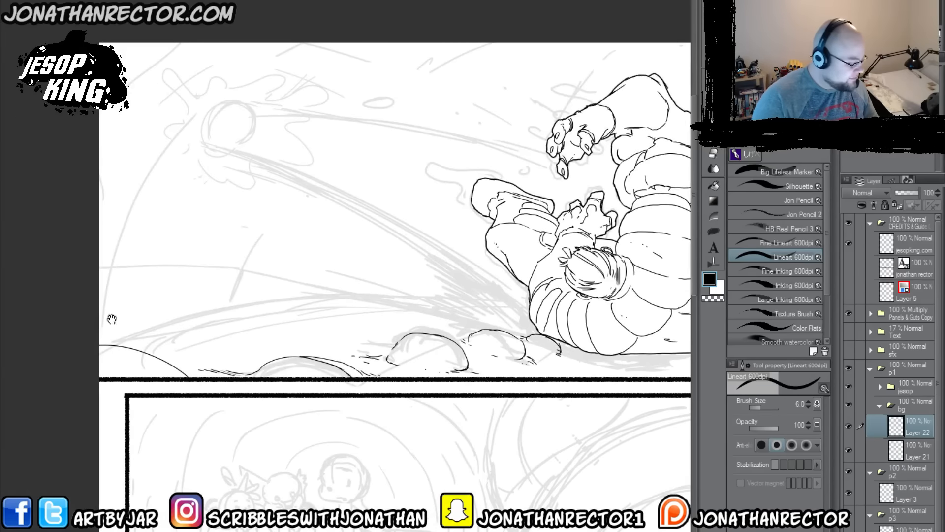
pyautogui.press('Tab')
pyautogui.moveTo(167, 375)
pyautogui.mouseDown()
pyautogui.moveTo(90, 297)
pyautogui.moveTo(208, 270)
pyautogui.moveTo(515, 282)
pyautogui.mouseUp()
pyautogui.moveTo(410, 263)
pyautogui.mouseDown()
pyautogui.moveTo(499, 267)
pyautogui.moveTo(391, 267)
pyautogui.moveTo(494, 272)
pyautogui.mouseUp()
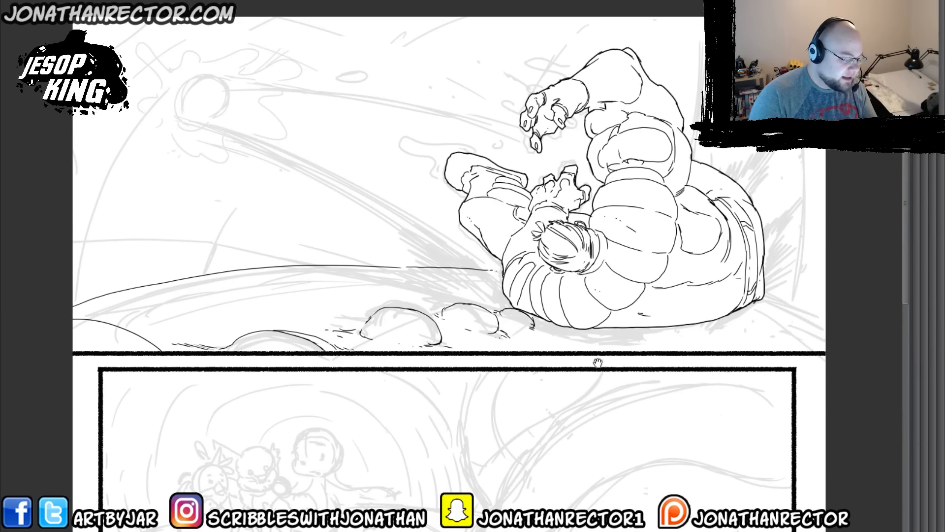
pyautogui.moveTo(598, 364); pyautogui.dragTo(492, 341)
pyautogui.moveTo(660, 266); pyautogui.dragTo(741, 304)
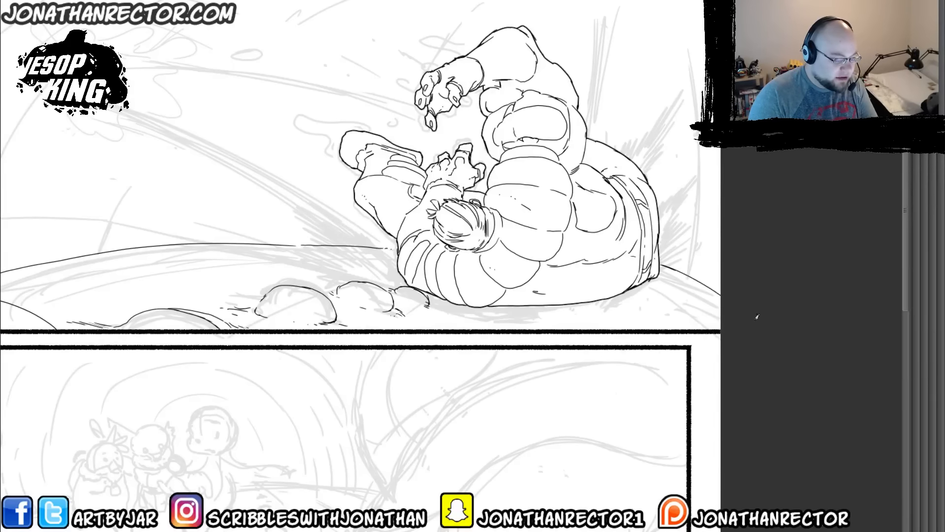
pyautogui.moveTo(477, 333); pyautogui.dragTo(418, 339)
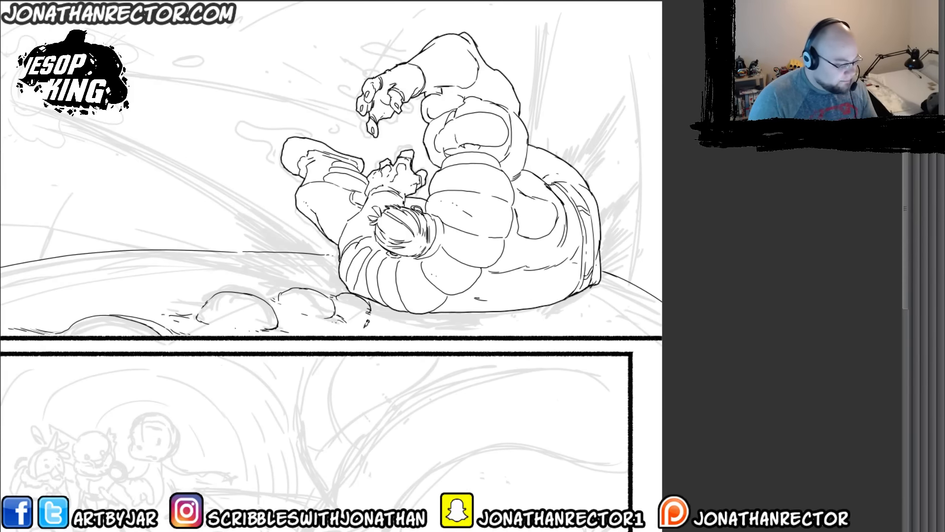
pyautogui.moveTo(373, 333); pyautogui.dragTo(368, 334)
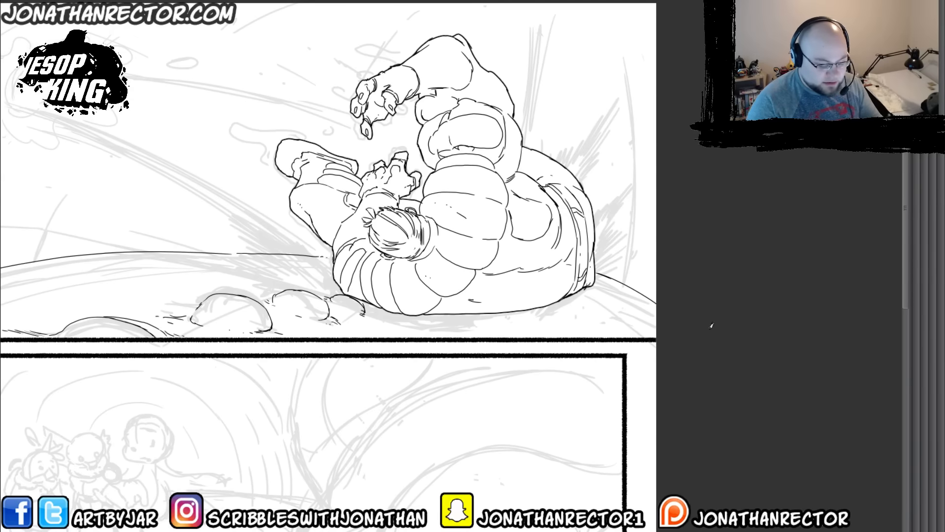
# Step: Show the sfx folder to check its effects against the inked ground and hide it again
pyautogui.press('Tab')
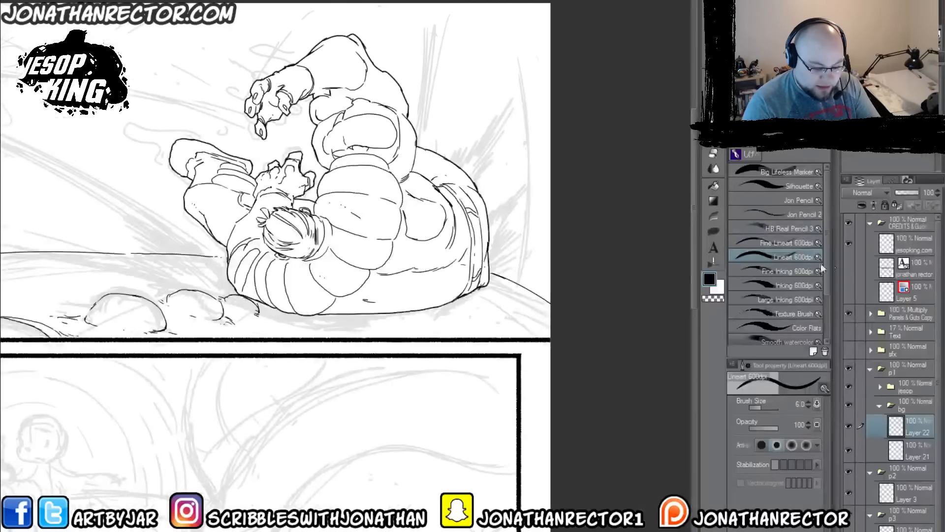
pyautogui.click(850, 349)
pyautogui.click(851, 350)
pyautogui.press('Tab')
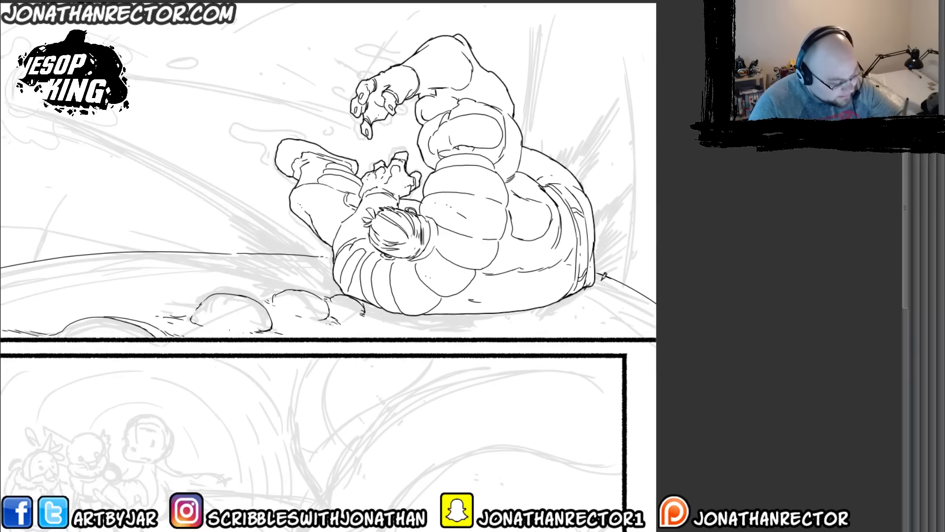
# Step: Ink rippling ground contours beneath Jesop's back and around his hip where he meets the ground
pyautogui.moveTo(600, 275)
pyautogui.mouseDown()
pyautogui.moveTo(603, 289)
pyautogui.moveTo(570, 305)
pyautogui.moveTo(482, 284)
pyautogui.moveTo(507, 275)
pyautogui.mouseUp()
pyautogui.press('e')
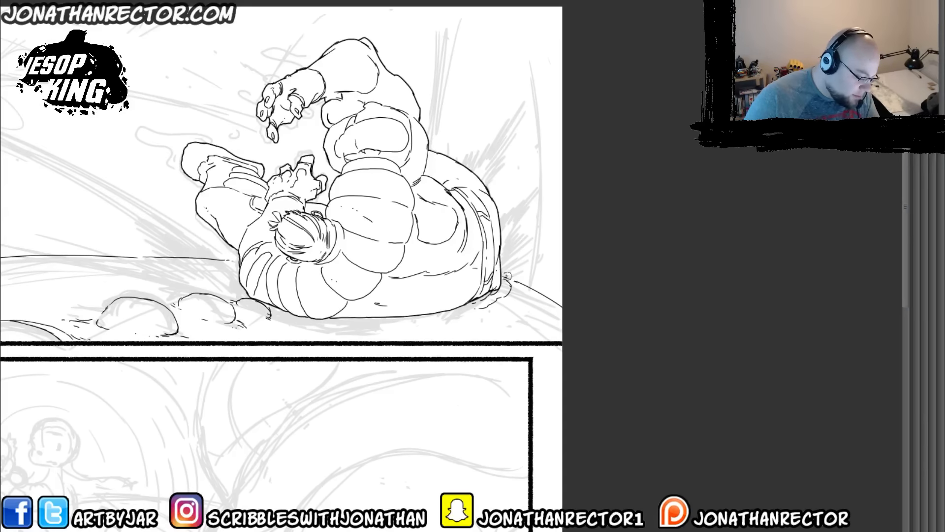
pyautogui.press('p')
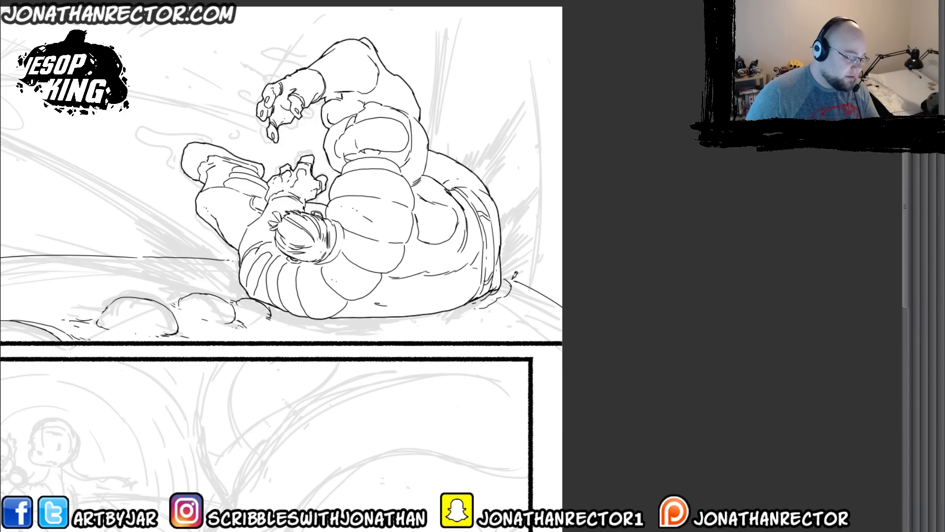
pyautogui.moveTo(512, 275)
pyautogui.mouseDown()
pyautogui.moveTo(511, 297)
pyautogui.moveTo(481, 313)
pyautogui.moveTo(348, 319)
pyautogui.moveTo(402, 321)
pyautogui.mouseUp()
pyautogui.moveTo(401, 323)
pyautogui.mouseDown()
pyautogui.moveTo(335, 324)
pyautogui.moveTo(461, 323)
pyautogui.mouseUp()
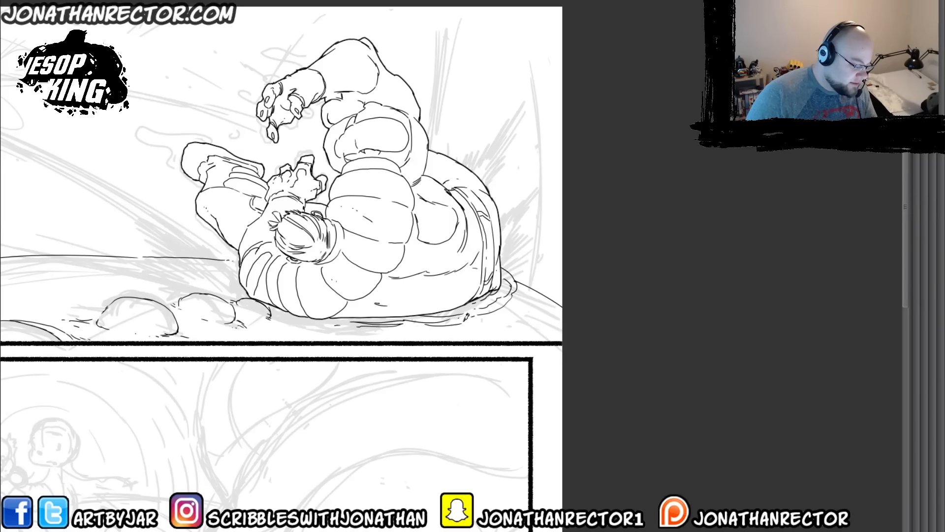
pyautogui.moveTo(523, 278)
pyautogui.mouseDown()
pyautogui.moveTo(498, 313)
pyautogui.moveTo(474, 318)
pyautogui.moveTo(516, 311)
pyautogui.moveTo(532, 302)
pyautogui.moveTo(513, 308)
pyautogui.mouseUp()
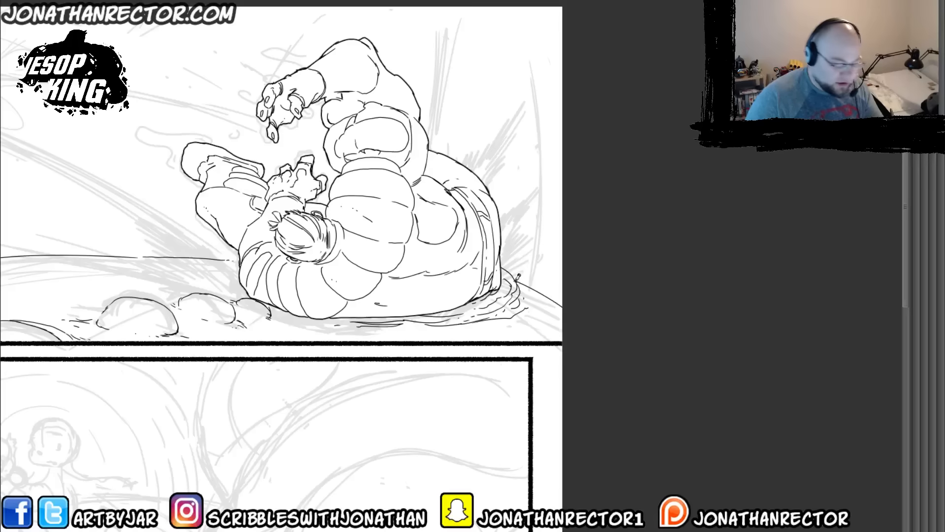
# Step: Nudge the line art of the whole jesop folder slightly against the background
pyautogui.press('Tab')
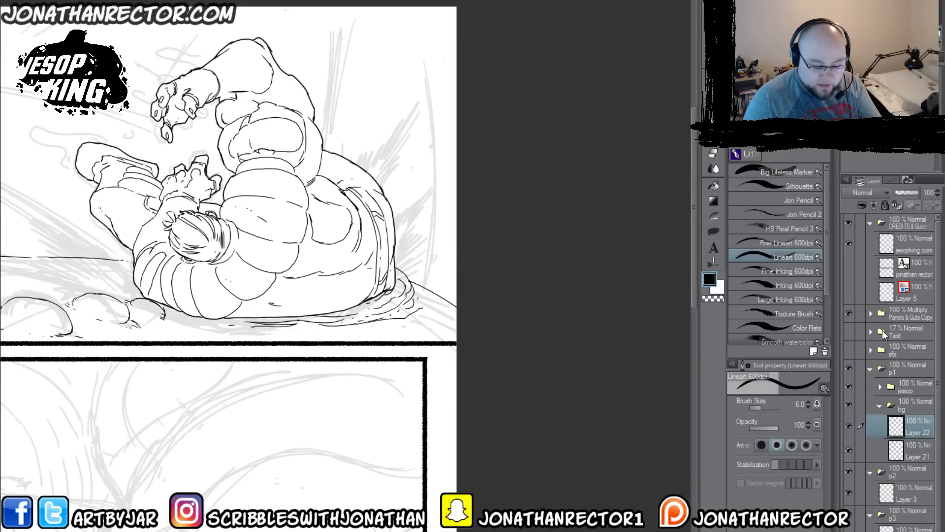
pyautogui.click(900, 387)
pyautogui.press('k')
pyautogui.moveTo(202, 402)
pyautogui.mouseDown()
pyautogui.moveTo(168, 401)
pyautogui.moveTo(228, 402)
pyautogui.moveTo(229, 389)
pyautogui.moveTo(188, 395)
pyautogui.moveTo(198, 388)
pyautogui.moveTo(204, 401)
pyautogui.moveTo(186, 403)
pyautogui.mouseUp()
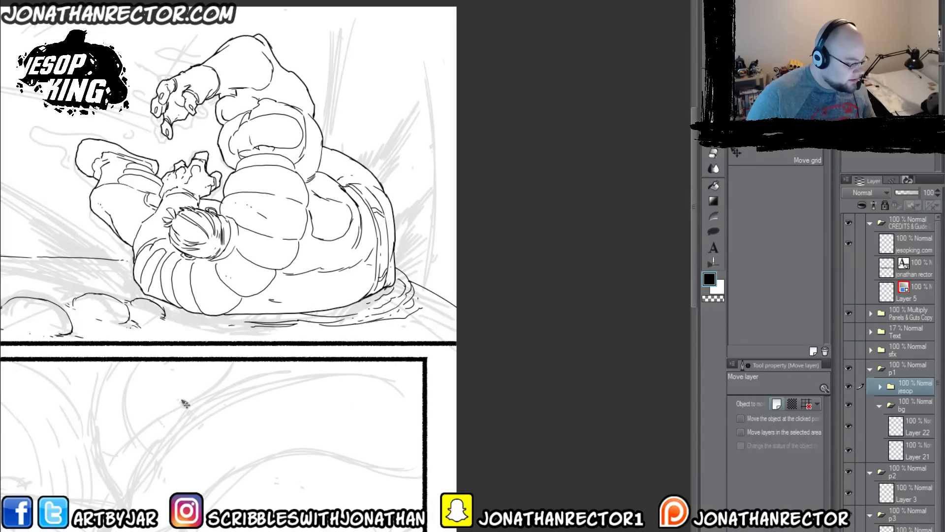
pyautogui.moveTo(304, 398); pyautogui.dragTo(423, 403)
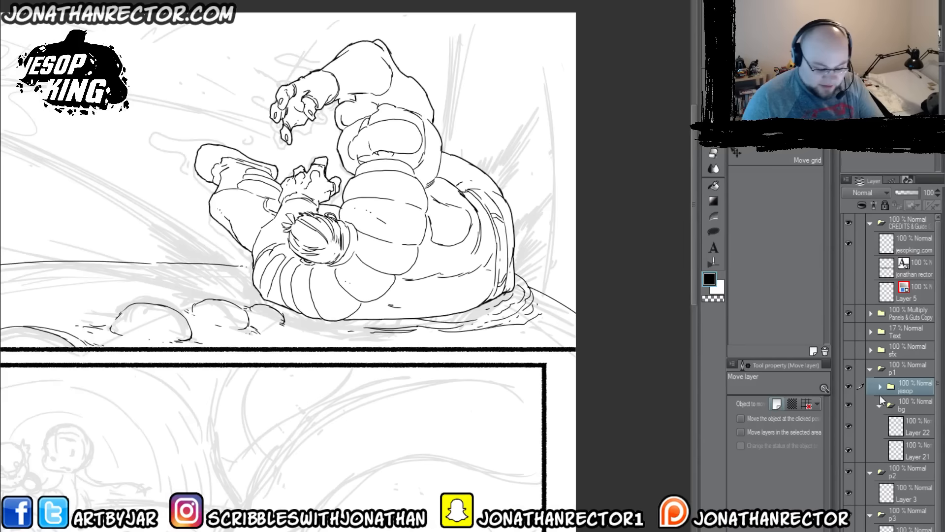
# Step: On the upper layer in bg, ink short hatching and texture strokes across the ground between the horizon and the mounds
pyautogui.click(913, 430)
pyautogui.press('p')
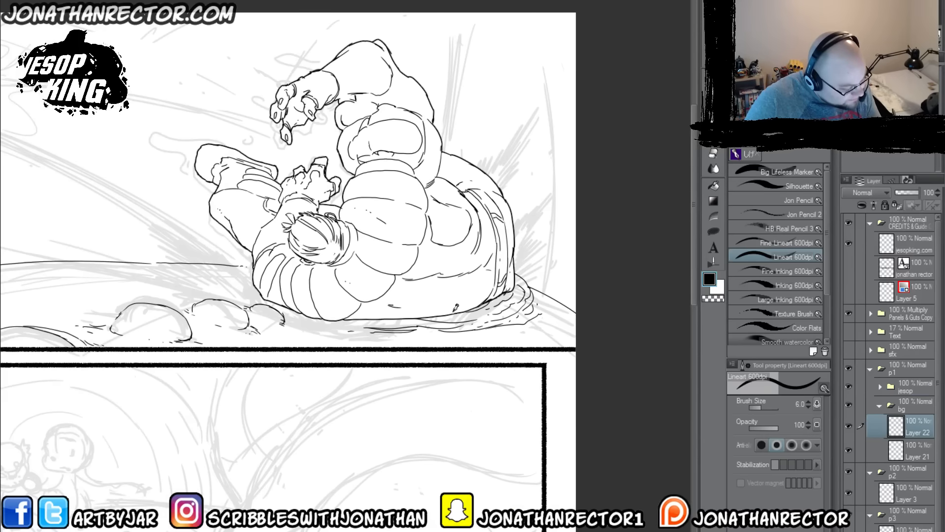
pyautogui.moveTo(365, 329); pyautogui.dragTo(198, 284)
pyautogui.moveTo(133, 300); pyautogui.dragTo(272, 348)
pyautogui.moveTo(342, 335); pyautogui.dragTo(305, 319)
pyautogui.moveTo(312, 325); pyautogui.dragTo(288, 318)
pyautogui.moveTo(295, 324); pyautogui.dragTo(273, 315)
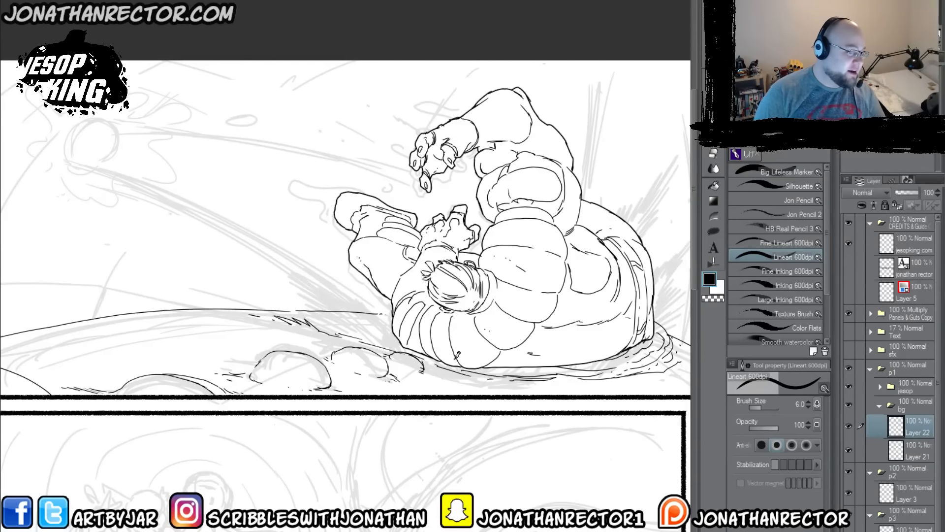
# Step: Ink overlapping contour lines along the left part of the ground's horizon in panel 1
pyautogui.moveTo(299, 412); pyautogui.dragTo(347, 384)
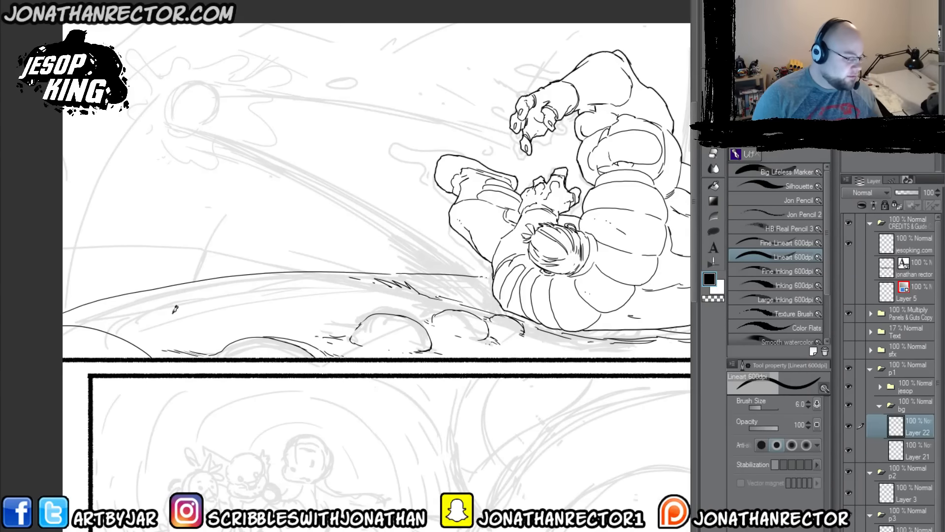
pyautogui.moveTo(198, 385); pyautogui.dragTo(250, 398)
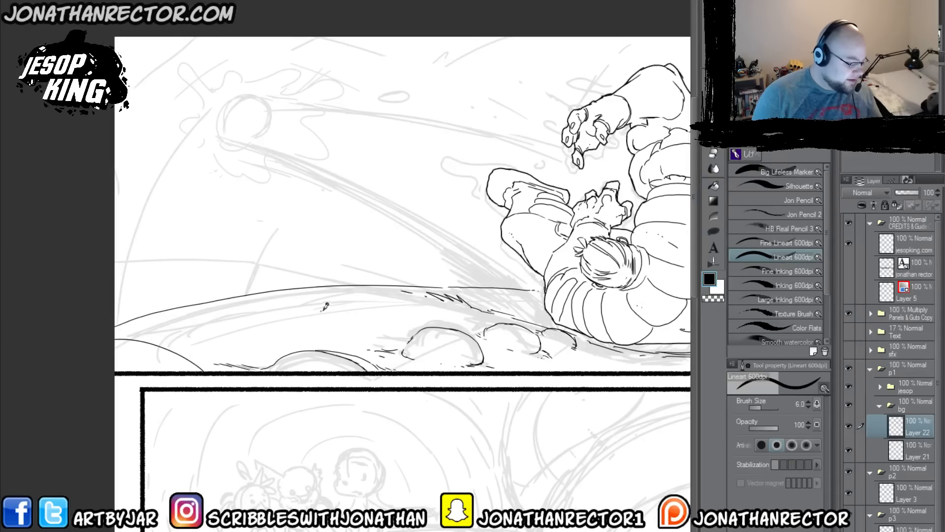
pyautogui.moveTo(246, 297); pyautogui.dragTo(278, 299)
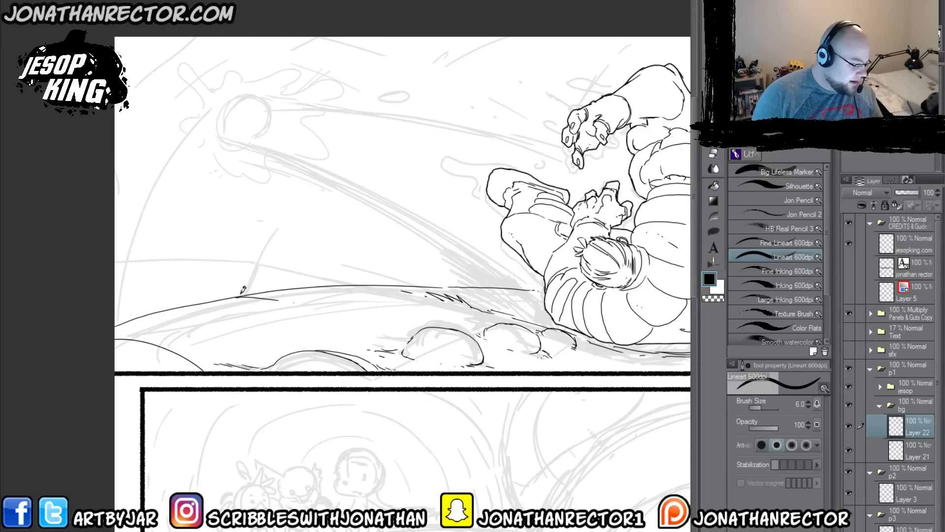
pyautogui.moveTo(156, 313)
pyautogui.mouseDown()
pyautogui.moveTo(278, 320)
pyautogui.moveTo(289, 296)
pyautogui.moveTo(282, 291)
pyautogui.moveTo(338, 294)
pyautogui.mouseUp()
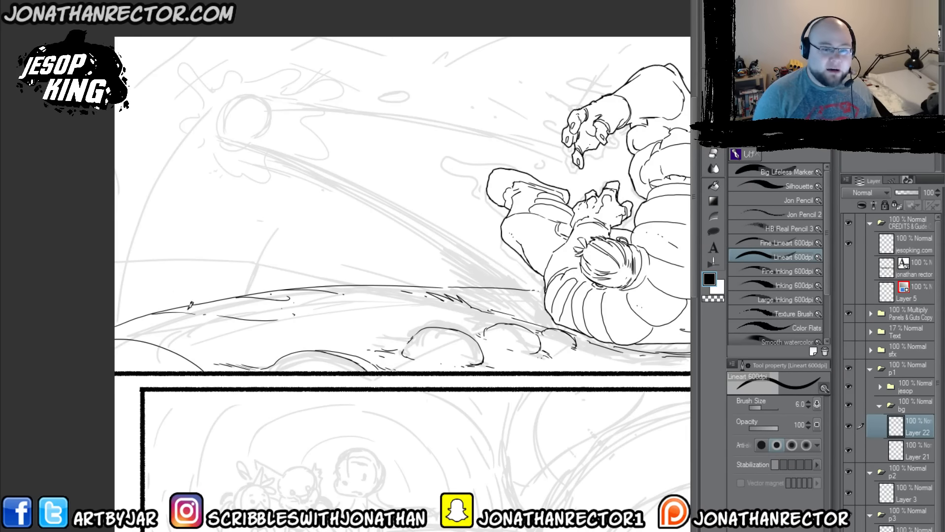
# Step: Ink clusters of short curved lines rising from the left part of the horizon, with small dashes above them
pyautogui.moveTo(151, 307)
pyautogui.mouseDown()
pyautogui.moveTo(264, 331)
pyautogui.moveTo(250, 305)
pyautogui.mouseUp()
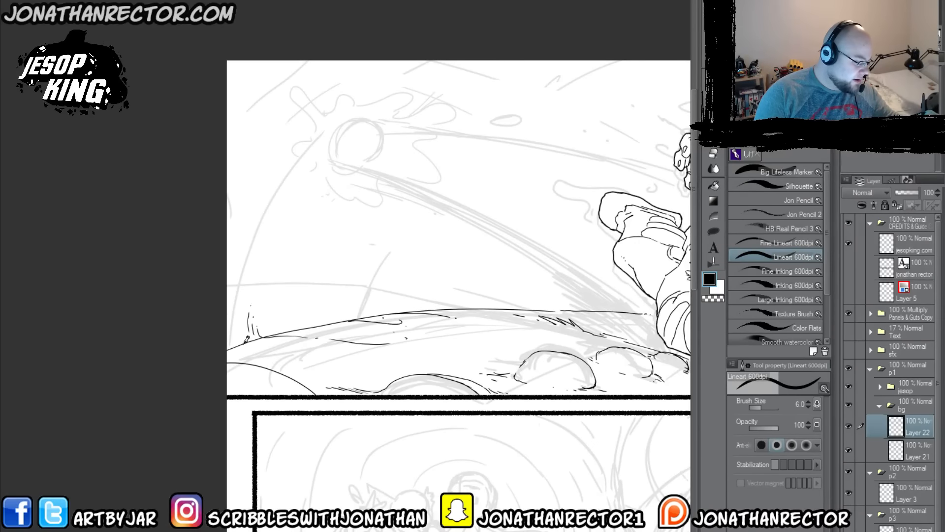
pyautogui.moveTo(244, 339)
pyautogui.mouseDown()
pyautogui.moveTo(241, 314)
pyautogui.moveTo(233, 341)
pyautogui.moveTo(240, 301)
pyautogui.moveTo(233, 342)
pyautogui.moveTo(235, 285)
pyautogui.moveTo(224, 322)
pyautogui.moveTo(232, 242)
pyautogui.moveTo(253, 237)
pyautogui.mouseUp()
pyautogui.click(230, 251)
pyautogui.click(258, 225)
pyautogui.moveTo(362, 318)
pyautogui.mouseDown()
pyautogui.moveTo(360, 298)
pyautogui.moveTo(347, 308)
pyautogui.mouseUp()
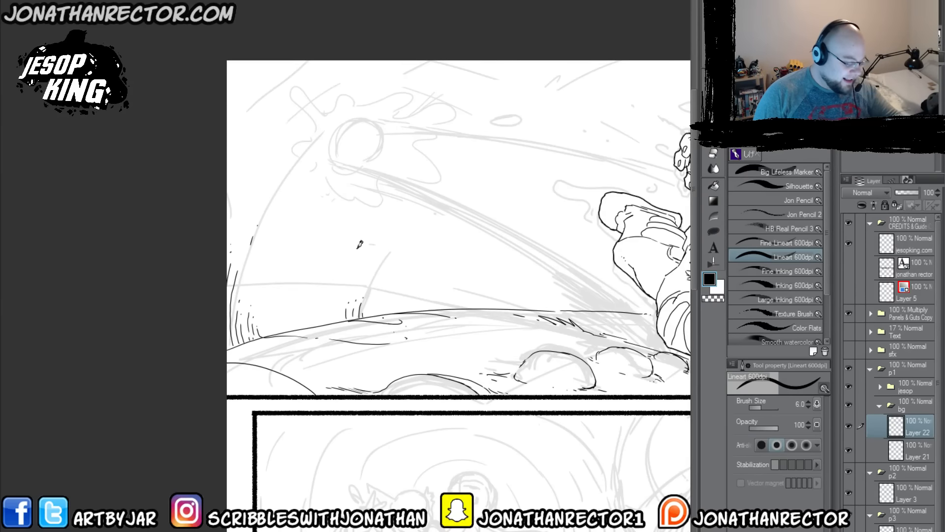
pyautogui.moveTo(401, 228); pyautogui.dragTo(395, 237)
pyautogui.click(388, 246)
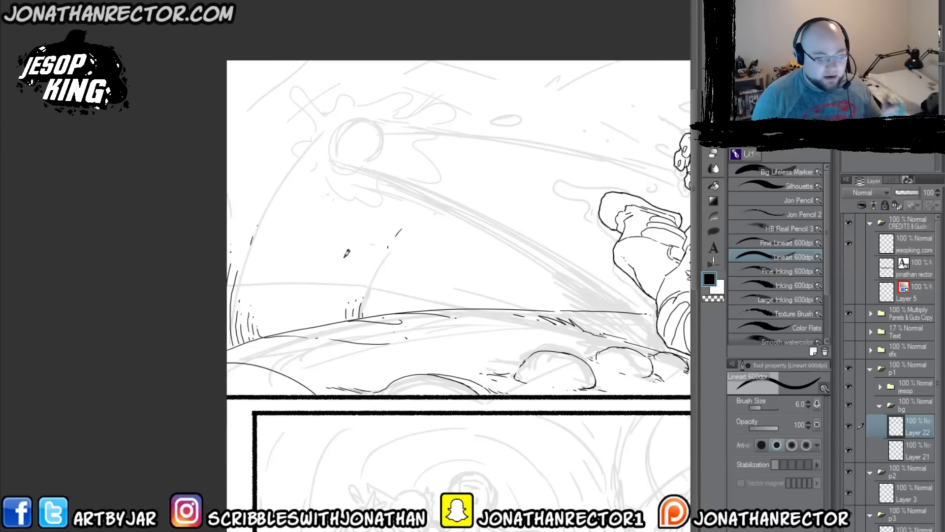
# Step: Ink sets of curved, broken shockwave lines across panel 1's upper-left corner, with small dashes above the left part of the horizon
pyautogui.moveTo(359, 327); pyautogui.dragTo(265, 345)
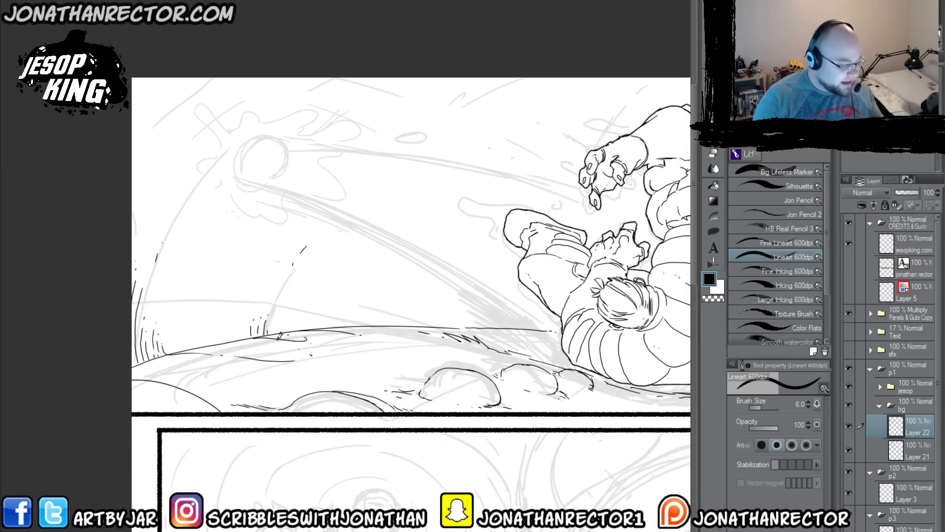
pyautogui.moveTo(177, 302); pyautogui.dragTo(257, 367)
pyautogui.moveTo(253, 259); pyautogui.dragTo(269, 239)
pyautogui.moveTo(312, 180); pyautogui.dragTo(329, 167)
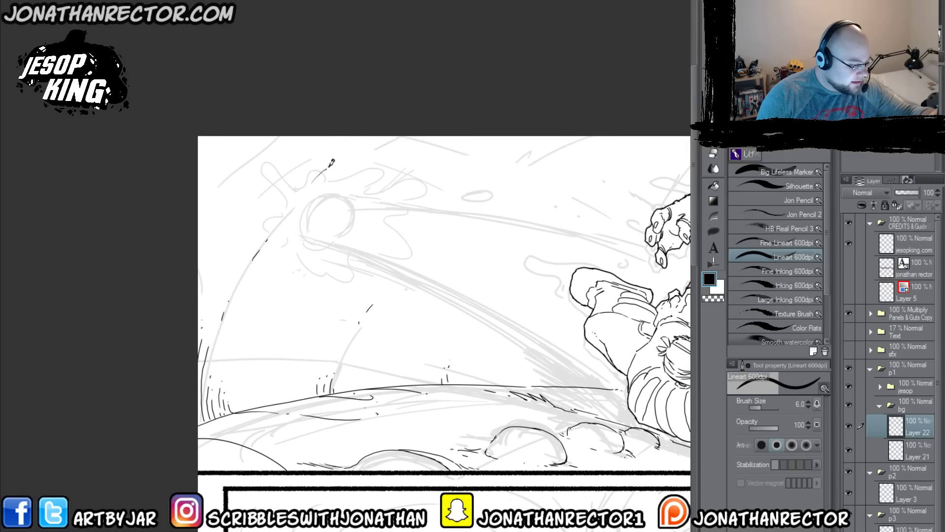
pyautogui.moveTo(392, 136)
pyautogui.mouseDown()
pyautogui.moveTo(317, 140)
pyautogui.moveTo(252, 189)
pyautogui.mouseUp()
pyautogui.moveTo(313, 137)
pyautogui.mouseDown()
pyautogui.moveTo(227, 204)
pyautogui.moveTo(288, 141)
pyautogui.moveTo(244, 174)
pyautogui.moveTo(269, 137)
pyautogui.moveTo(236, 164)
pyautogui.mouseUp()
pyautogui.moveTo(217, 187); pyautogui.dragTo(214, 191)
pyautogui.moveTo(236, 150); pyautogui.dragTo(198, 198)
pyautogui.moveTo(252, 137); pyautogui.dragTo(235, 146)
pyautogui.moveTo(241, 138); pyautogui.dragTo(194, 194)
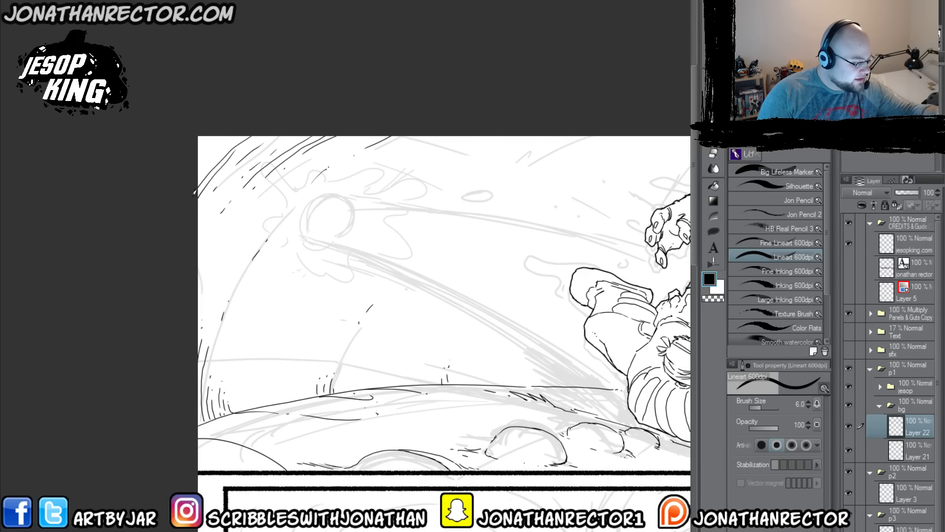
pyautogui.moveTo(240, 137); pyautogui.dragTo(209, 163)
pyautogui.moveTo(218, 148)
pyautogui.mouseDown()
pyautogui.moveTo(198, 175)
pyautogui.moveTo(198, 153)
pyautogui.mouseUp()
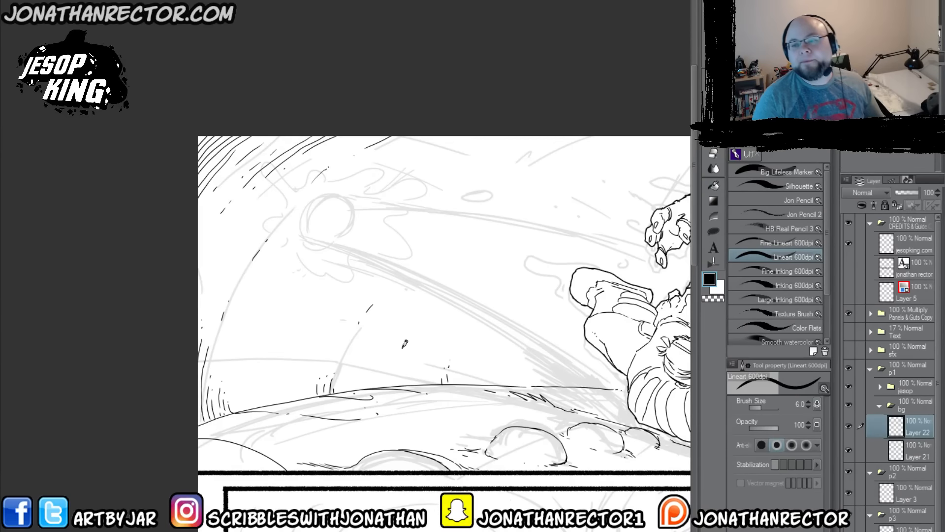
# Step: Ink matching curved shockwave lines along the panel's right edge, from the ground up around the upper-right corner
pyautogui.moveTo(183, 301); pyautogui.dragTo(90, 325)
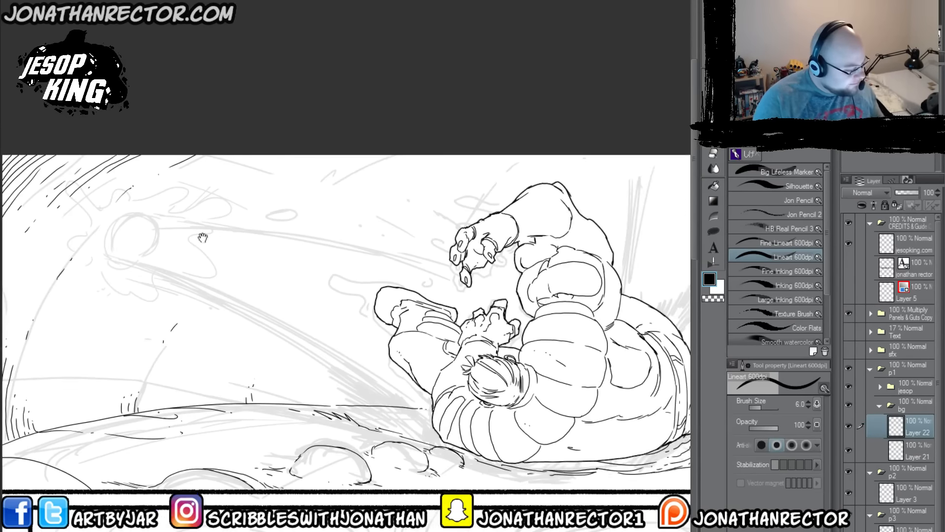
pyautogui.moveTo(290, 324); pyautogui.dragTo(165, 298)
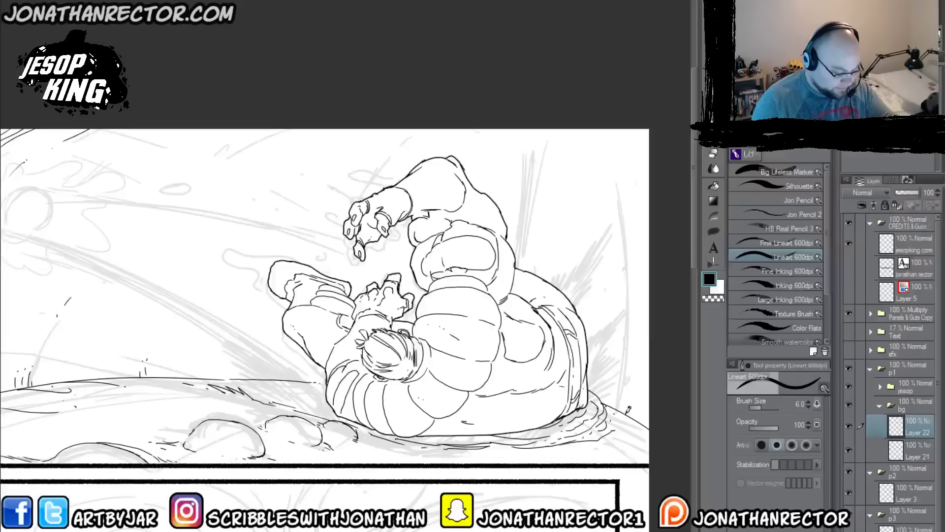
pyautogui.moveTo(628, 409); pyautogui.dragTo(639, 342)
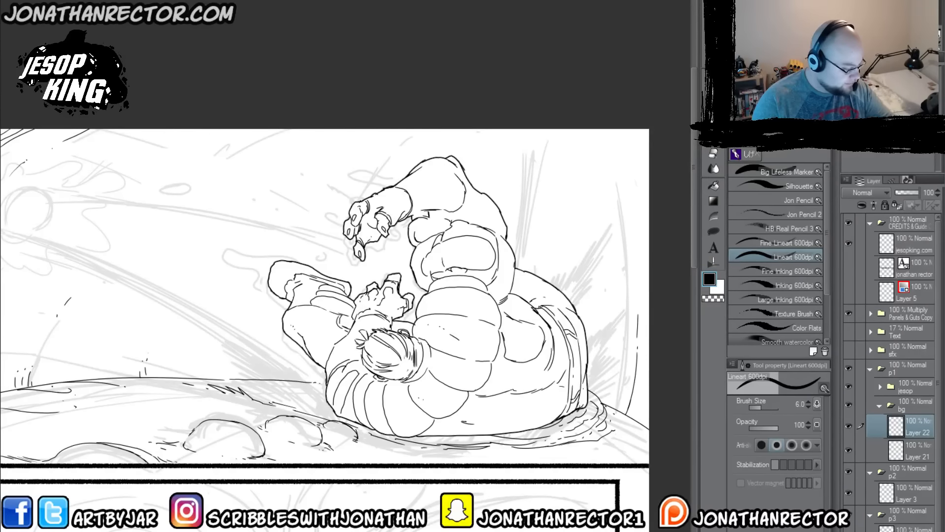
pyautogui.moveTo(638, 299)
pyautogui.mouseDown()
pyautogui.moveTo(628, 225)
pyautogui.moveTo(630, 233)
pyautogui.moveTo(605, 162)
pyautogui.mouseUp()
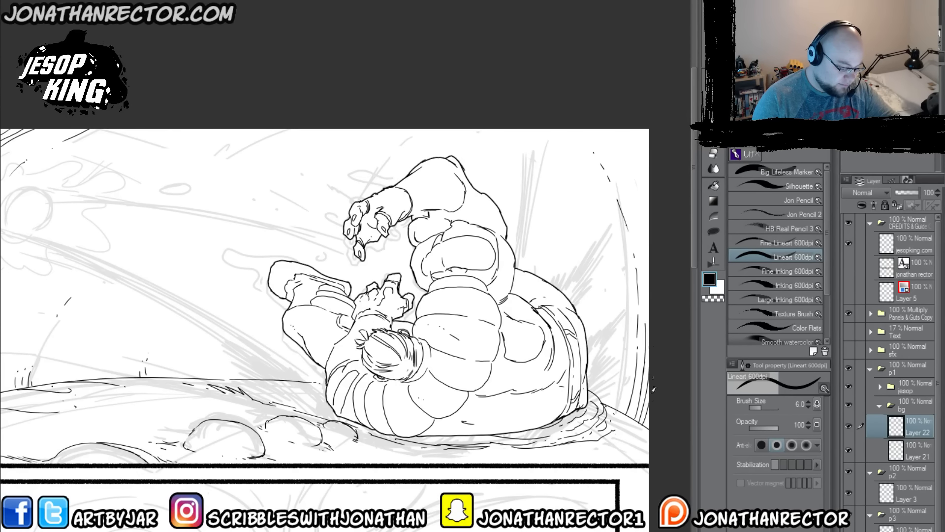
pyautogui.moveTo(649, 282)
pyautogui.mouseDown()
pyautogui.moveTo(632, 193)
pyautogui.moveTo(593, 127)
pyautogui.moveTo(619, 147)
pyautogui.moveTo(647, 198)
pyautogui.mouseUp()
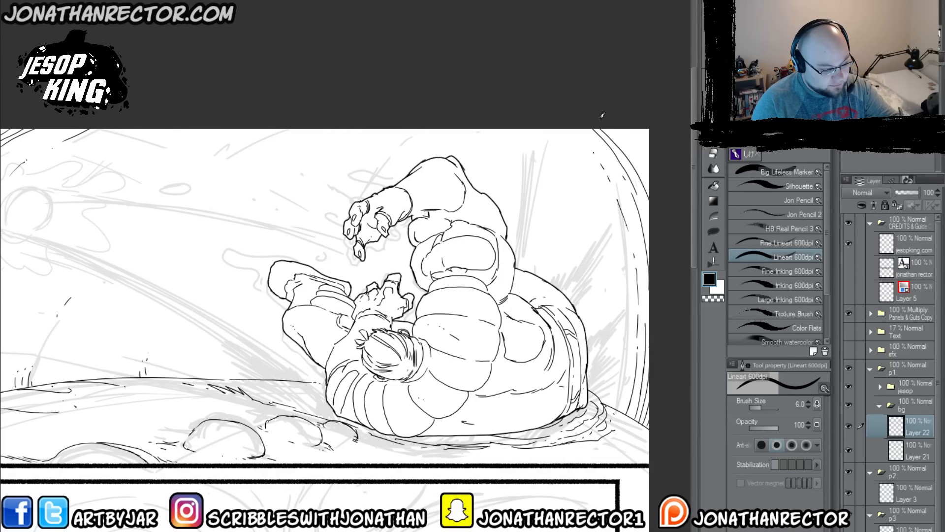
pyautogui.moveTo(614, 129)
pyautogui.mouseDown()
pyautogui.moveTo(641, 157)
pyautogui.moveTo(649, 185)
pyautogui.moveTo(649, 151)
pyautogui.mouseUp()
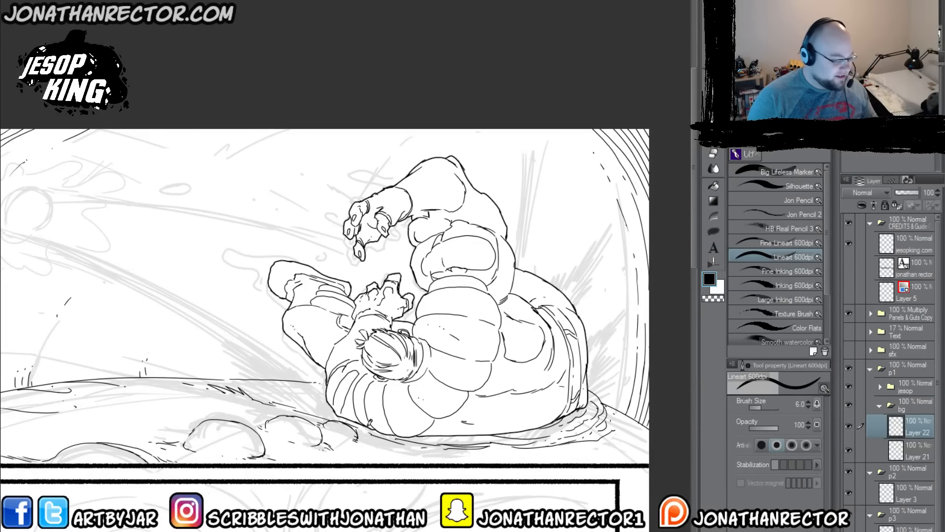
# Step: Ink concentric arcs behind Jesop's back and in front of his feet, plus broken curved strokes along the panel's upper edge
pyautogui.moveTo(259, 400); pyautogui.dragTo(308, 404)
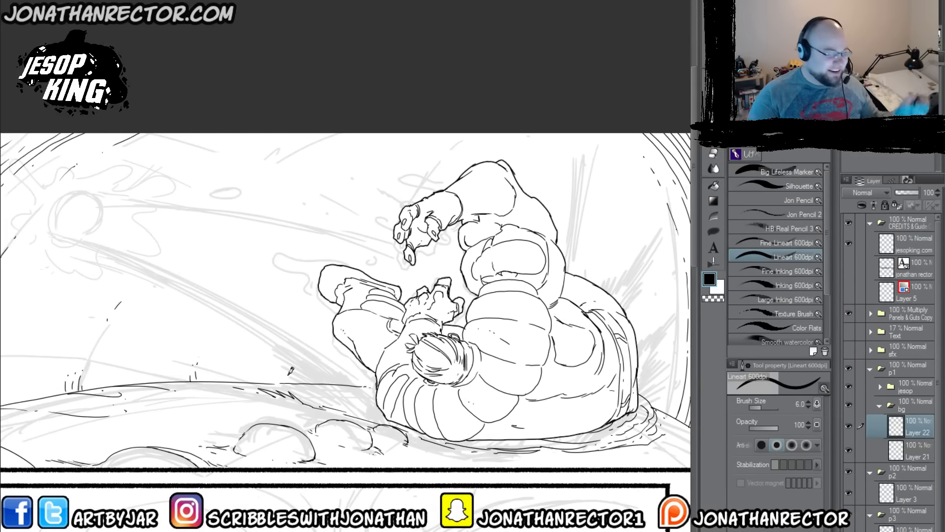
pyautogui.scroll(-2, 172, 331)
pyautogui.moveTo(233, 404); pyautogui.dragTo(263, 401)
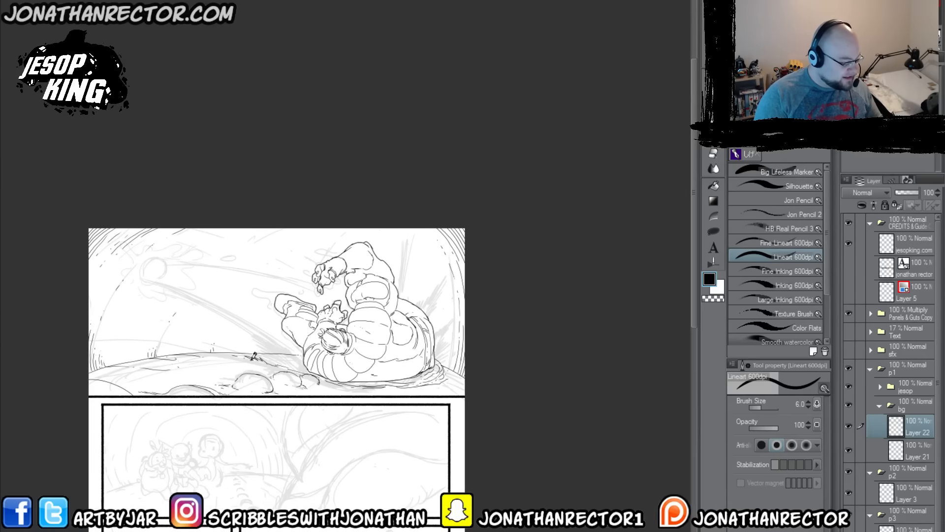
pyautogui.scroll(2, 254, 355)
pyautogui.press('Tab')
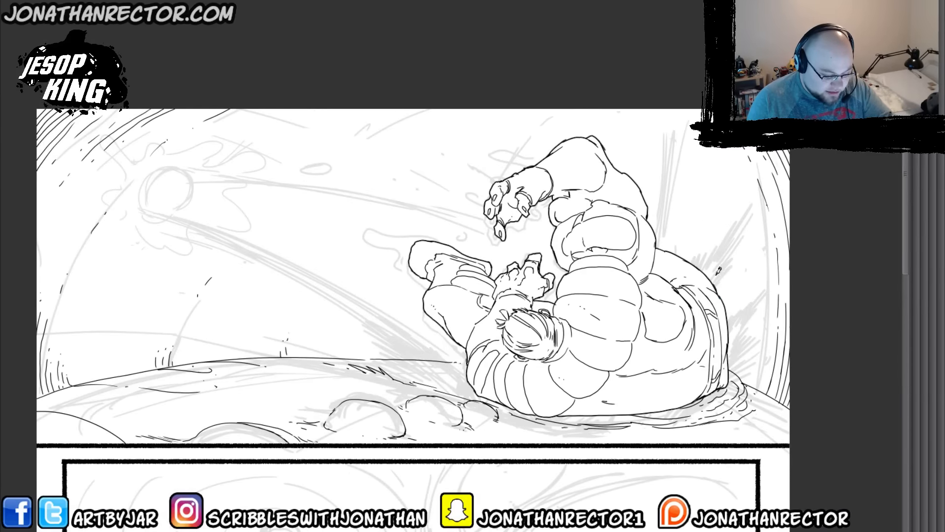
pyautogui.moveTo(722, 276)
pyautogui.mouseDown()
pyautogui.moveTo(671, 224)
pyautogui.moveTo(655, 221)
pyautogui.mouseUp()
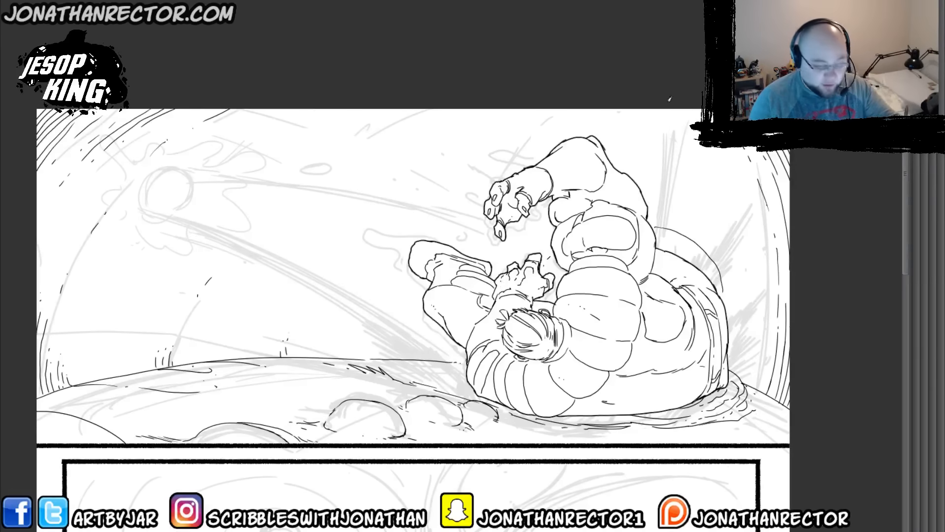
pyautogui.moveTo(742, 240)
pyautogui.mouseDown()
pyautogui.moveTo(717, 200)
pyautogui.moveTo(660, 177)
pyautogui.mouseUp()
pyautogui.moveTo(725, 162)
pyautogui.mouseDown()
pyautogui.moveTo(662, 135)
pyautogui.moveTo(611, 148)
pyautogui.mouseUp()
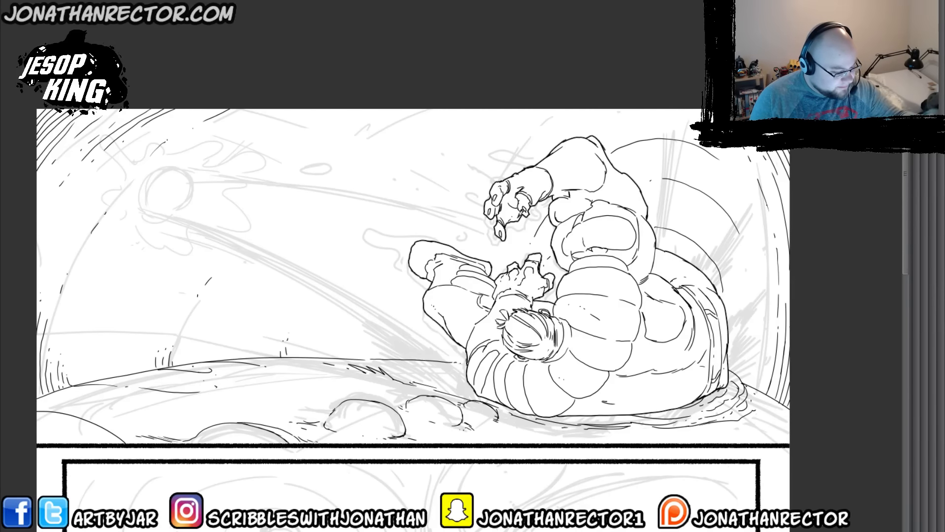
pyautogui.moveTo(389, 353)
pyautogui.mouseDown()
pyautogui.moveTo(389, 288)
pyautogui.moveTo(406, 241)
pyautogui.moveTo(431, 193)
pyautogui.moveTo(488, 142)
pyautogui.mouseUp()
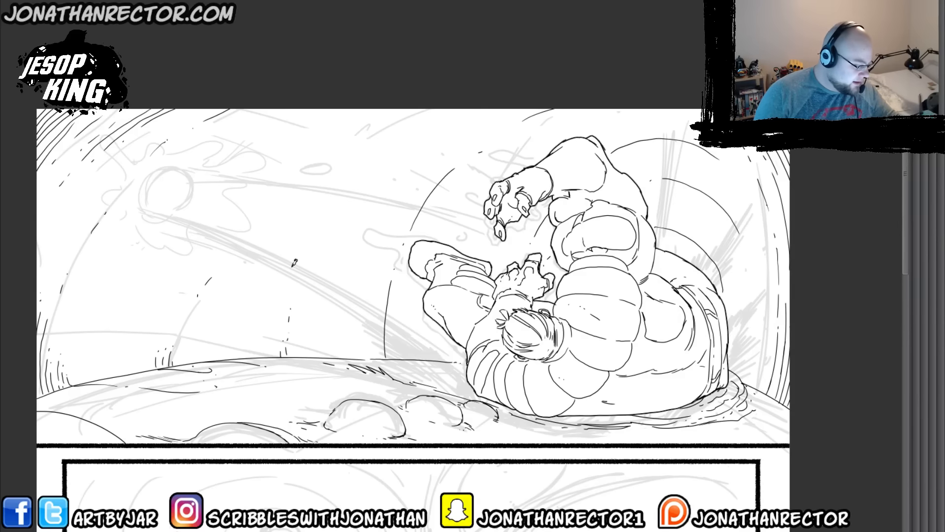
pyautogui.moveTo(411, 109); pyautogui.dragTo(350, 134)
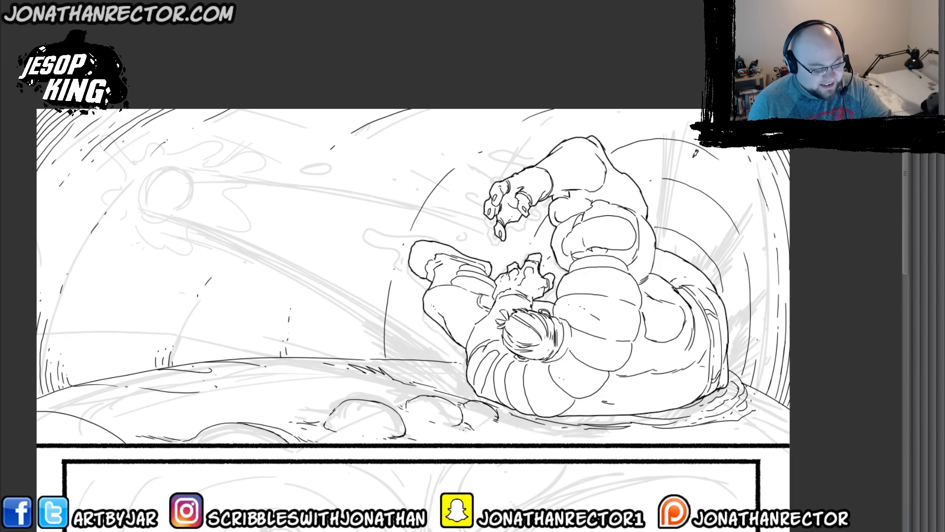
# Step: Turn the loose dashes around the shockwave arcs into small outlined debris shapes
pyautogui.moveTo(698, 147)
pyautogui.mouseDown()
pyautogui.moveTo(729, 174)
pyautogui.moveTo(721, 154)
pyautogui.mouseUp()
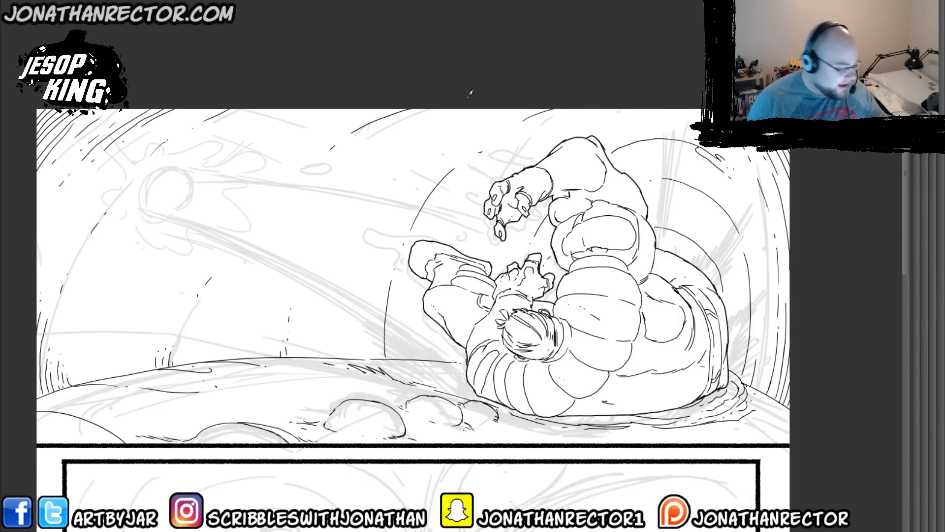
pyautogui.moveTo(288, 309); pyautogui.dragTo(285, 323)
pyautogui.moveTo(213, 278); pyautogui.dragTo(205, 294)
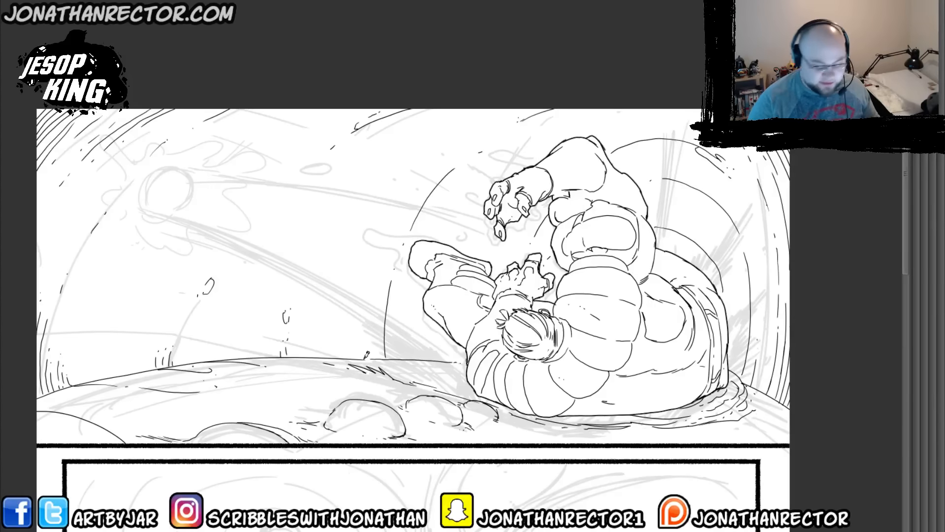
# Step: Show and expand the sfx folder, and add a new layer above Layer 19 in it
pyautogui.press('Tab')
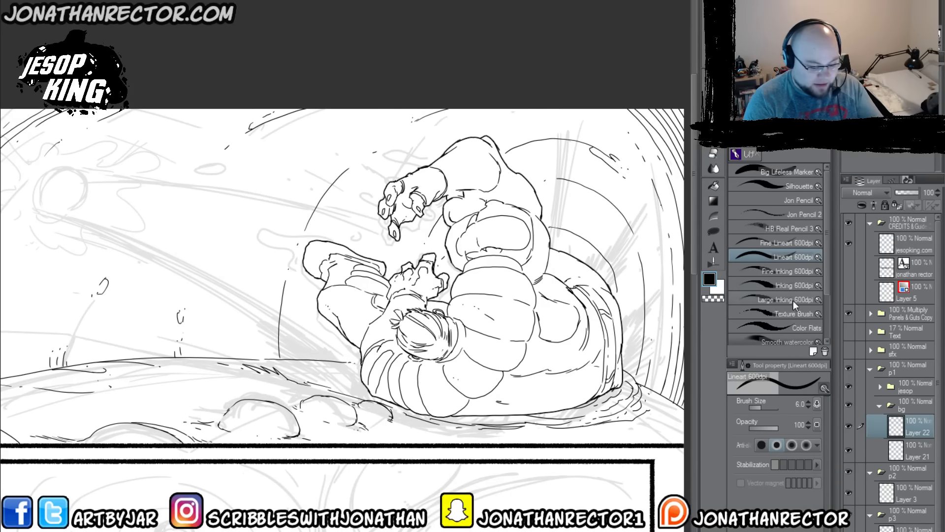
pyautogui.click(902, 350)
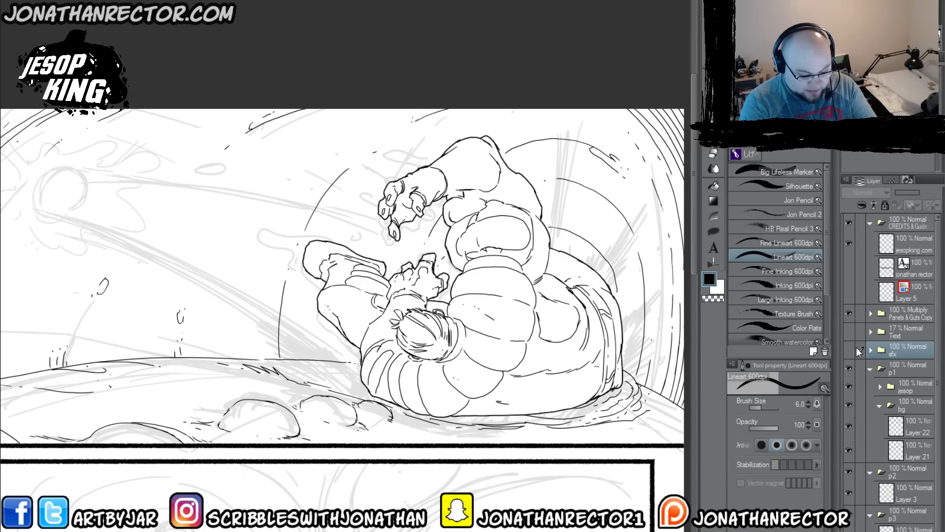
pyautogui.click(848, 349)
pyautogui.click(870, 349)
pyautogui.click(899, 374)
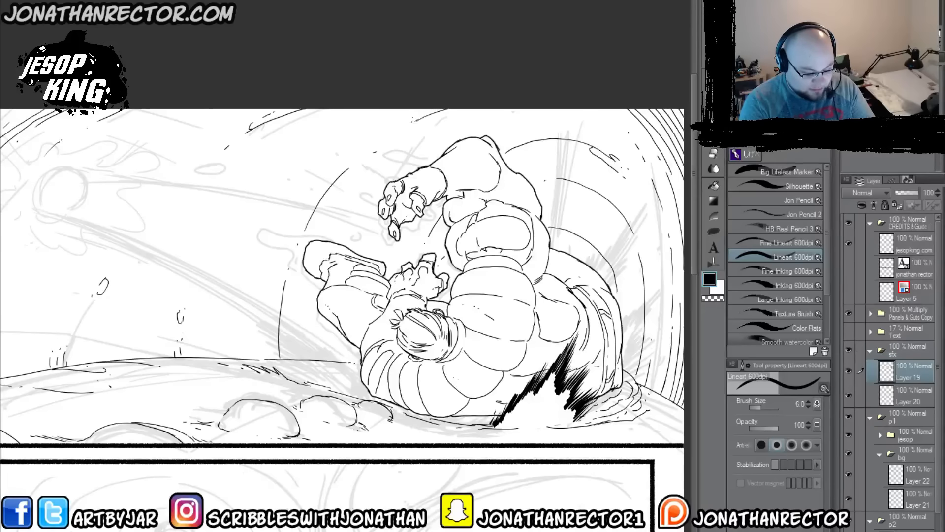
pyautogui.hotkey('ctrl', 'shift', 'n')
# Step: Ink the splash around the ball in the upper left of panel 1, with rounded liquid blobs and jagged inner streaks
pyautogui.moveTo(231, 380); pyautogui.dragTo(242, 342)
pyautogui.moveTo(178, 319); pyautogui.dragTo(413, 417)
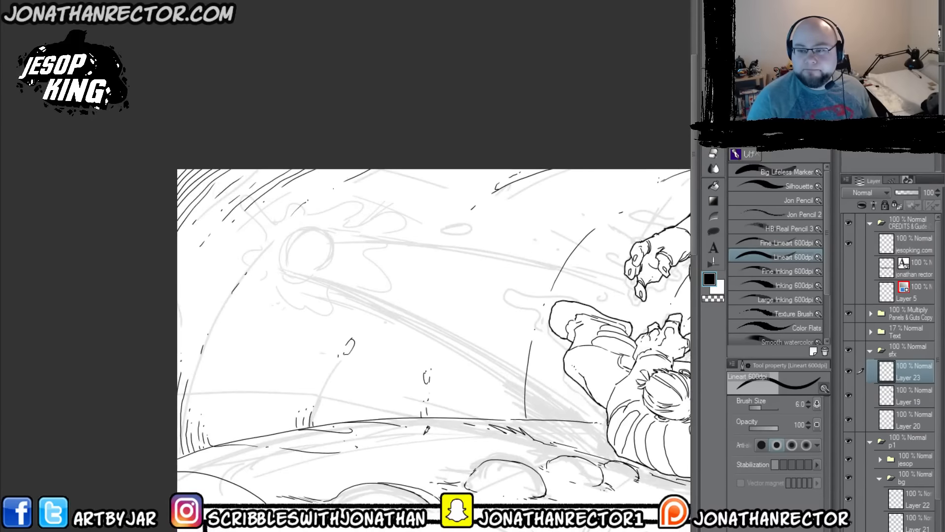
pyautogui.moveTo(323, 323); pyautogui.dragTo(273, 301)
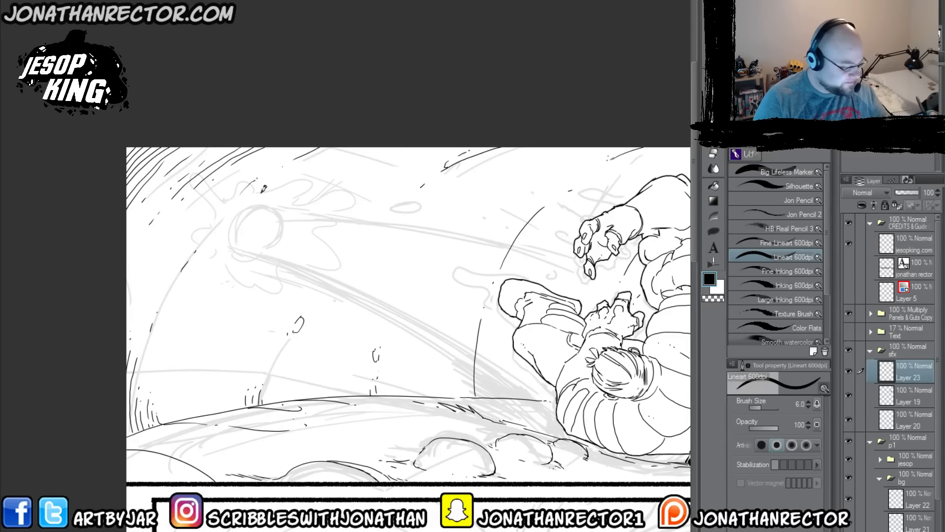
pyautogui.moveTo(276, 207)
pyautogui.mouseDown()
pyautogui.moveTo(241, 215)
pyautogui.moveTo(257, 217)
pyautogui.moveTo(244, 210)
pyautogui.moveTo(233, 227)
pyautogui.moveTo(244, 250)
pyautogui.mouseUp()
pyautogui.moveTo(274, 207)
pyautogui.mouseDown()
pyautogui.moveTo(304, 252)
pyautogui.moveTo(283, 241)
pyautogui.moveTo(285, 266)
pyautogui.moveTo(241, 260)
pyautogui.moveTo(241, 252)
pyautogui.moveTo(269, 279)
pyautogui.moveTo(234, 213)
pyautogui.moveTo(271, 201)
pyautogui.moveTo(331, 250)
pyautogui.mouseUp()
pyautogui.moveTo(302, 238); pyautogui.dragTo(329, 251)
pyautogui.press('e')
pyautogui.moveTo(270, 284)
pyautogui.mouseDown()
pyautogui.moveTo(246, 274)
pyautogui.moveTo(241, 251)
pyautogui.moveTo(223, 253)
pyautogui.moveTo(259, 259)
pyautogui.mouseUp()
pyautogui.press('p')
pyautogui.moveTo(234, 202)
pyautogui.mouseDown()
pyautogui.moveTo(238, 169)
pyautogui.moveTo(263, 161)
pyautogui.moveTo(263, 192)
pyautogui.moveTo(258, 185)
pyautogui.moveTo(313, 172)
pyautogui.moveTo(335, 180)
pyautogui.moveTo(293, 201)
pyautogui.moveTo(320, 204)
pyautogui.moveTo(300, 209)
pyautogui.moveTo(320, 195)
pyautogui.moveTo(358, 200)
pyautogui.moveTo(309, 227)
pyautogui.moveTo(224, 201)
pyautogui.moveTo(200, 167)
pyautogui.moveTo(182, 175)
pyautogui.moveTo(216, 216)
pyautogui.moveTo(202, 246)
pyautogui.moveTo(213, 249)
pyautogui.moveTo(203, 257)
pyautogui.moveTo(211, 271)
pyautogui.moveTo(245, 261)
pyautogui.moveTo(253, 288)
pyautogui.moveTo(274, 269)
pyautogui.mouseUp()
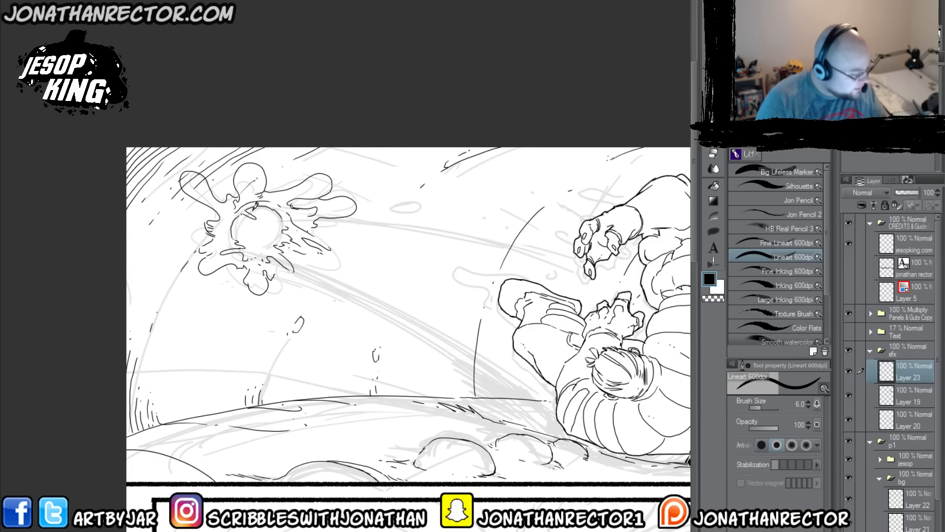
# Step: Ink the ball's round outline inside the splash and scatter small droplets beside and below it
pyautogui.moveTo(251, 204)
pyautogui.mouseDown()
pyautogui.moveTo(274, 219)
pyautogui.moveTo(241, 216)
pyautogui.moveTo(242, 243)
pyautogui.moveTo(273, 231)
pyautogui.moveTo(253, 240)
pyautogui.mouseUp()
pyautogui.press('e')
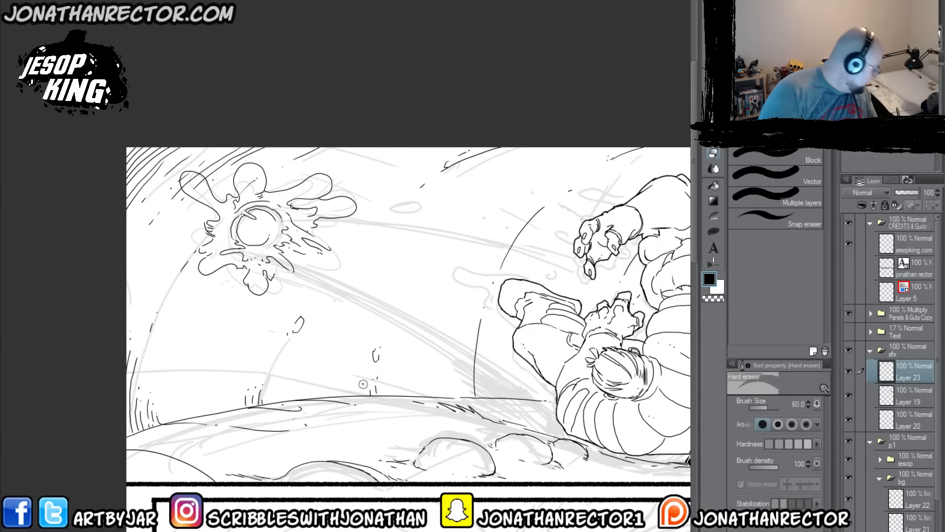
pyautogui.press('p')
pyautogui.moveTo(366, 188)
pyautogui.mouseDown()
pyautogui.moveTo(356, 184)
pyautogui.moveTo(396, 210)
pyautogui.moveTo(396, 201)
pyautogui.mouseUp()
pyautogui.moveTo(258, 304)
pyautogui.mouseDown()
pyautogui.moveTo(257, 317)
pyautogui.moveTo(261, 306)
pyautogui.mouseUp()
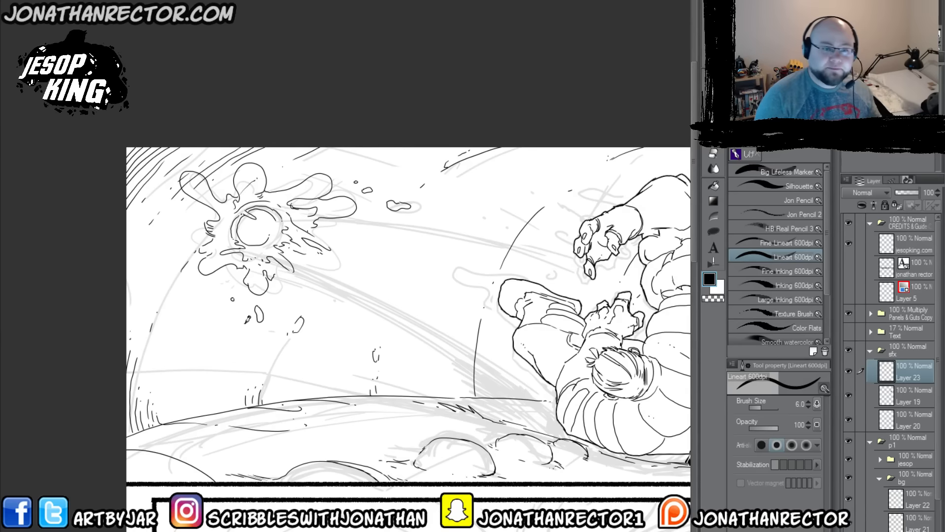
# Step: Add another layer on top in the sfx folder and ink two long curved trail lines between the splash and Jesop
pyautogui.moveTo(220, 352)
pyautogui.mouseDown()
pyautogui.moveTo(194, 380)
pyautogui.moveTo(137, 362)
pyautogui.mouseUp()
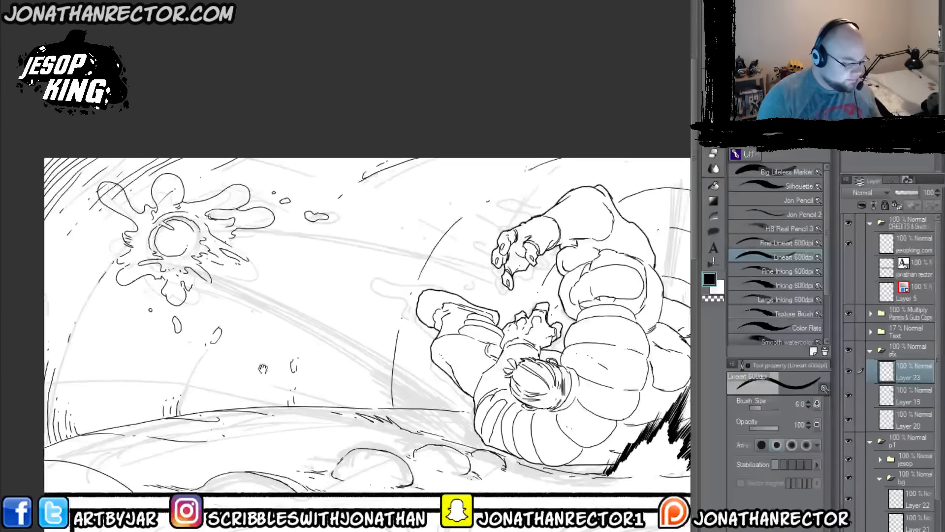
pyautogui.moveTo(278, 362); pyautogui.dragTo(182, 366)
pyautogui.moveTo(269, 341); pyautogui.dragTo(298, 298)
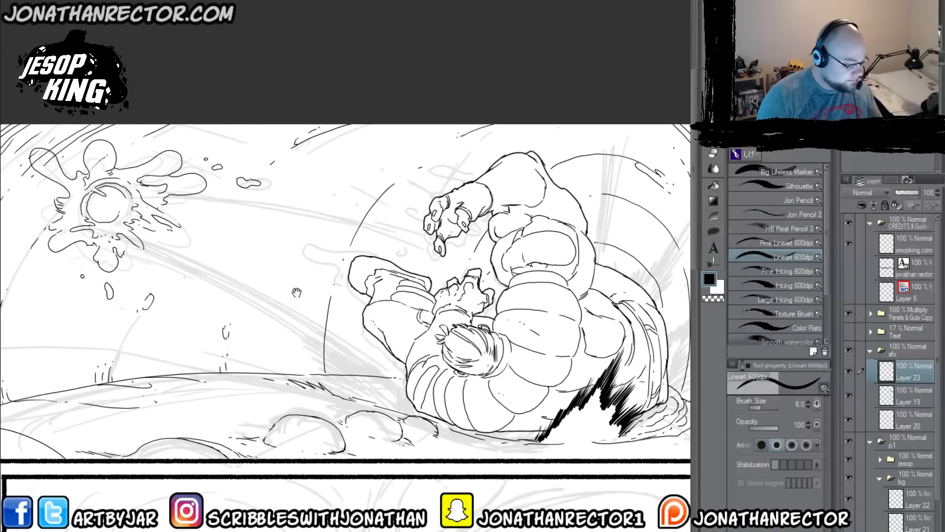
pyautogui.moveTo(310, 333); pyautogui.dragTo(373, 346)
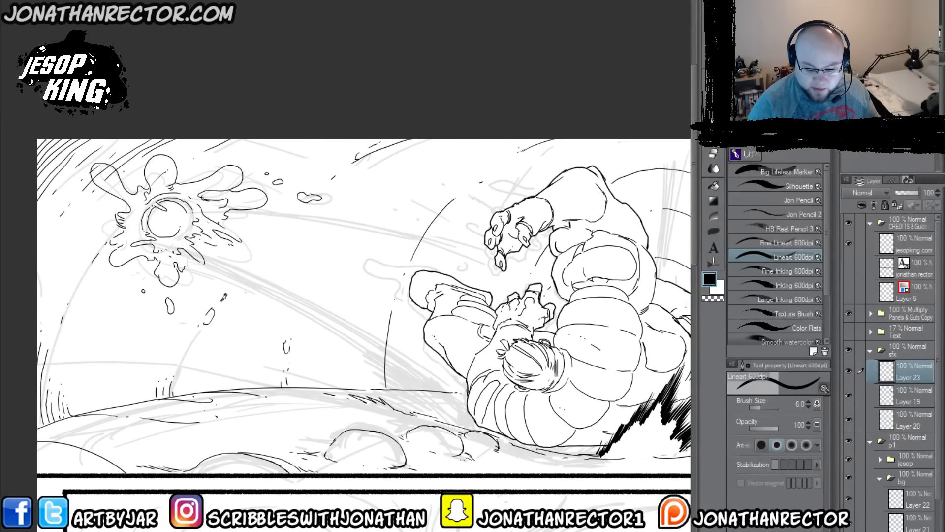
pyautogui.hotkey('ctrl', 'shift', 'n')
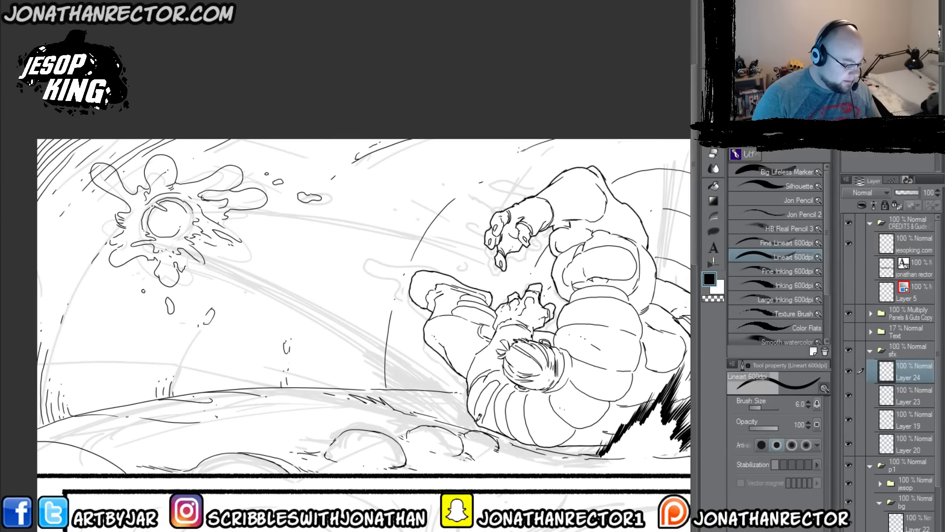
pyautogui.moveTo(470, 401); pyautogui.dragTo(183, 248)
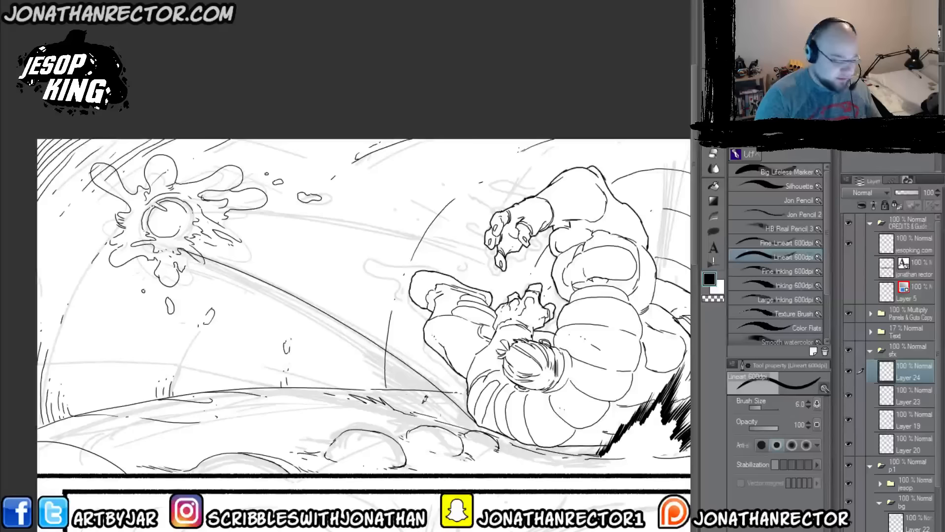
pyautogui.hotkey('ctrl', 'z')
pyautogui.moveTo(477, 418)
pyautogui.mouseDown()
pyautogui.moveTo(377, 333)
pyautogui.moveTo(151, 222)
pyautogui.mouseUp()
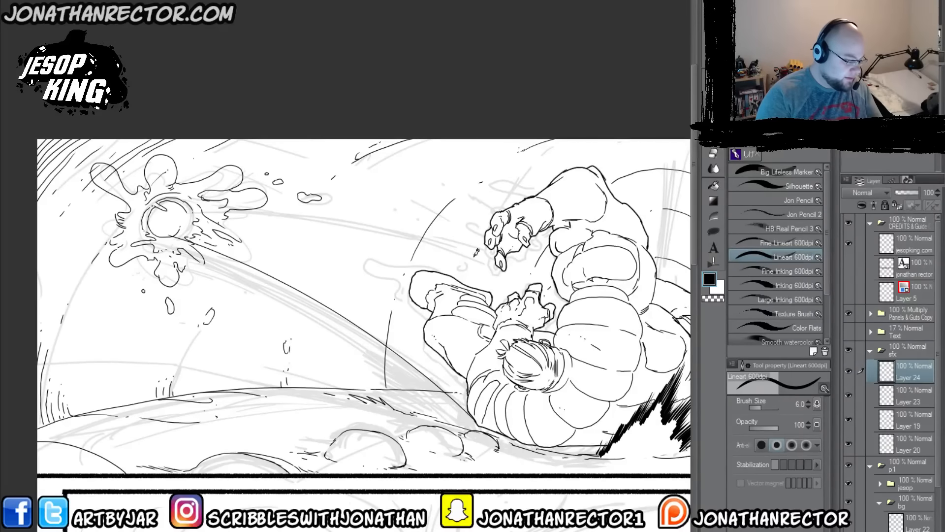
pyautogui.moveTo(544, 264)
pyautogui.mouseDown()
pyautogui.moveTo(473, 241)
pyautogui.moveTo(172, 209)
pyautogui.mouseUp()
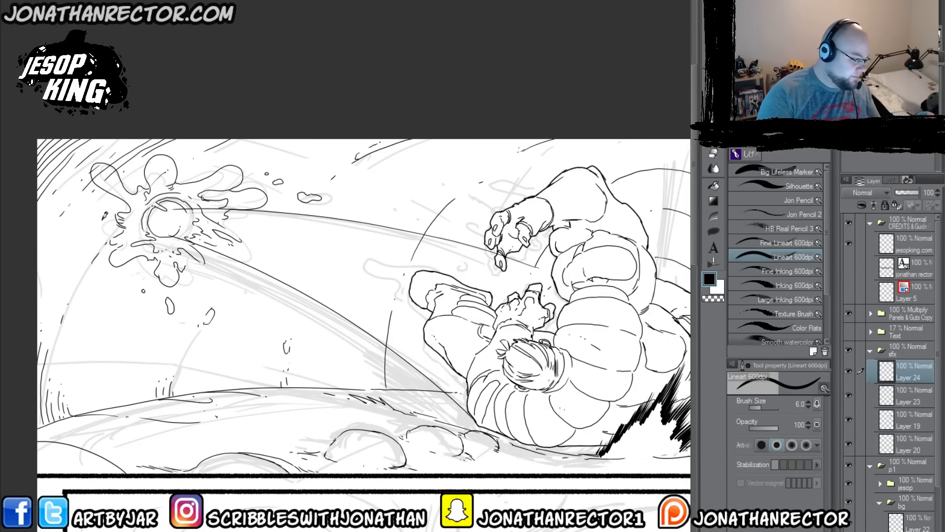
pyautogui.moveTo(350, 394); pyautogui.dragTo(345, 375)
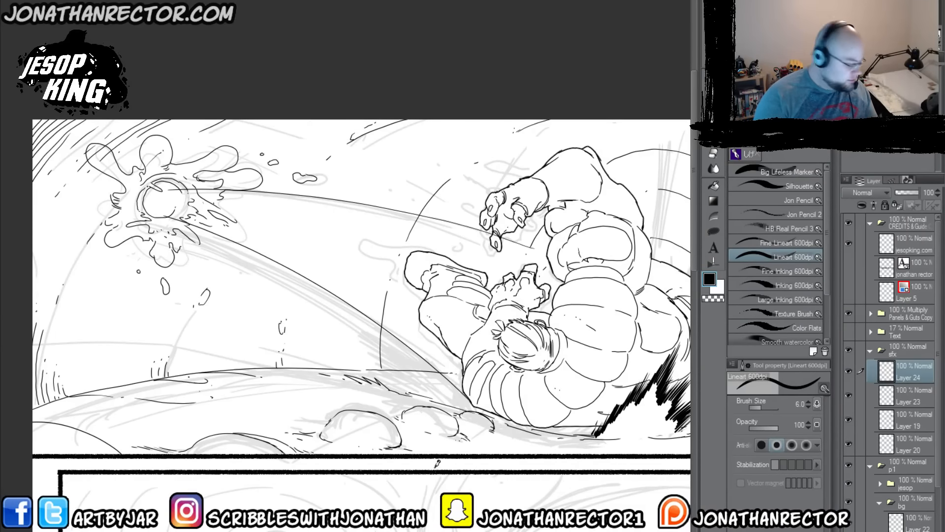
# Step: Add a new layer on top in the sfx folder and ink jagged black impact spikes left of Jesop's head with the Large Inking 600dpi brush
pyautogui.moveTo(410, 484); pyautogui.dragTo(317, 443)
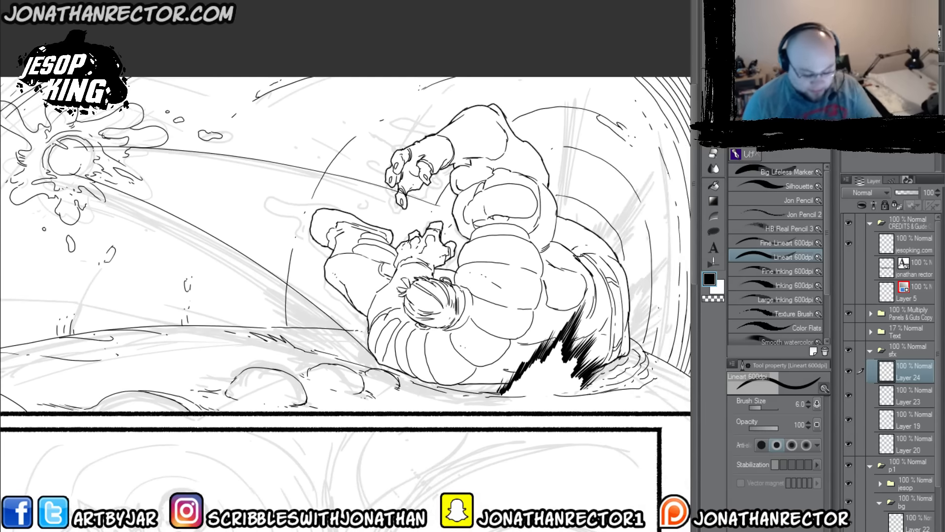
pyautogui.hotkey('ctrl', 'shift', 'n')
pyautogui.click(764, 300)
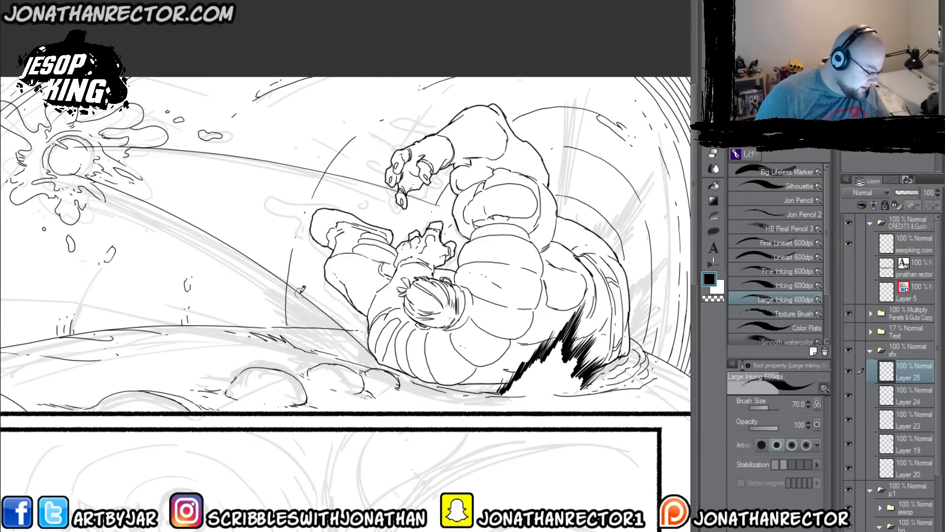
pyautogui.moveTo(304, 298)
pyautogui.mouseDown()
pyautogui.moveTo(231, 259)
pyautogui.moveTo(290, 294)
pyautogui.moveTo(304, 308)
pyautogui.moveTo(270, 290)
pyautogui.moveTo(307, 316)
pyautogui.moveTo(300, 318)
pyautogui.moveTo(250, 288)
pyautogui.moveTo(206, 281)
pyautogui.moveTo(237, 288)
pyautogui.moveTo(252, 306)
pyautogui.moveTo(325, 340)
pyautogui.moveTo(319, 351)
pyautogui.moveTo(253, 296)
pyautogui.mouseUp()
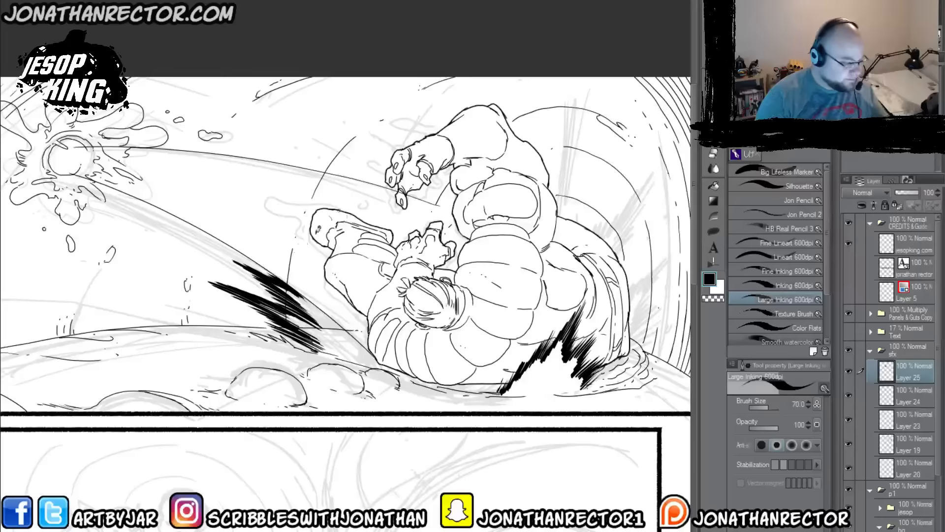
# Step: Ink a cluster of tall, jagged black impact spikes rising behind Jesop's shoulder on the right side of panel 1
pyautogui.moveTo(322, 281); pyautogui.dragTo(297, 310)
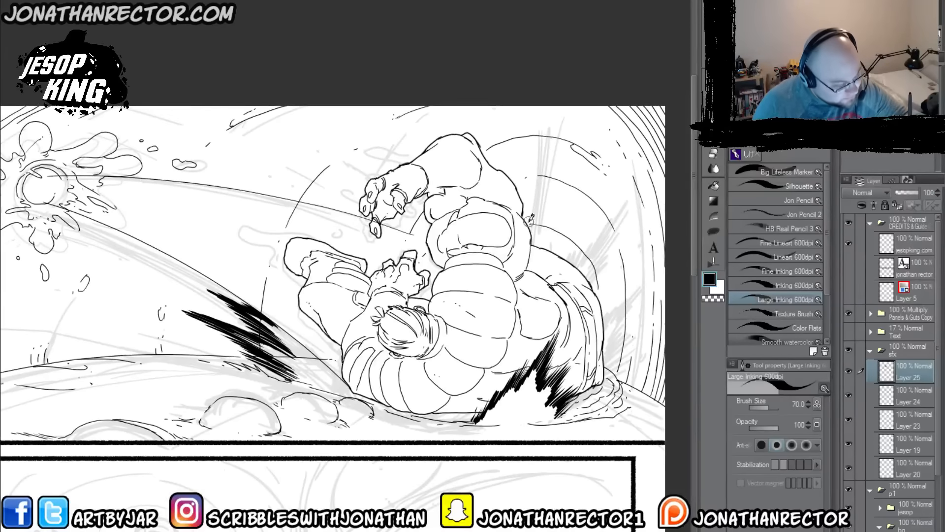
pyautogui.moveTo(527, 224); pyautogui.dragTo(539, 140)
pyautogui.moveTo(528, 189)
pyautogui.mouseDown()
pyautogui.moveTo(538, 133)
pyautogui.moveTo(527, 205)
pyautogui.mouseUp()
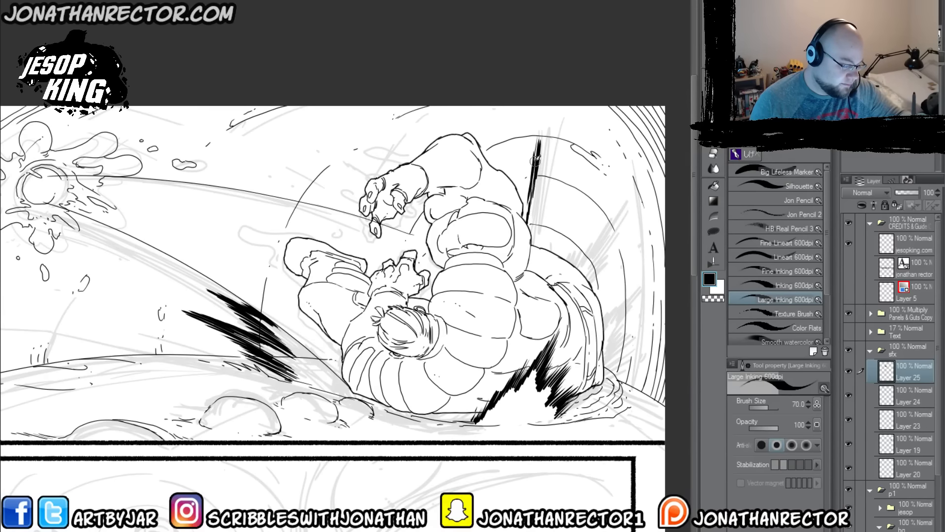
pyautogui.moveTo(537, 157); pyautogui.dragTo(526, 214)
pyautogui.moveTo(540, 137)
pyautogui.mouseDown()
pyautogui.moveTo(531, 189)
pyautogui.moveTo(543, 141)
pyautogui.mouseUp()
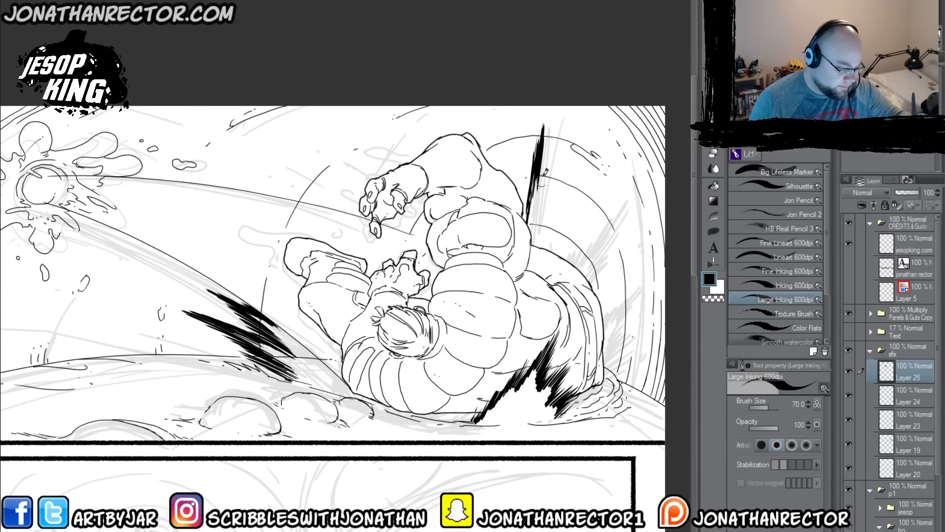
pyautogui.moveTo(541, 192)
pyautogui.mouseDown()
pyautogui.moveTo(548, 144)
pyautogui.moveTo(542, 200)
pyautogui.moveTo(561, 132)
pyautogui.mouseUp()
pyautogui.moveTo(552, 167)
pyautogui.mouseDown()
pyautogui.moveTo(566, 117)
pyautogui.moveTo(555, 160)
pyautogui.mouseUp()
pyautogui.moveTo(565, 123); pyautogui.dragTo(553, 171)
pyautogui.moveTo(561, 143); pyautogui.dragTo(545, 232)
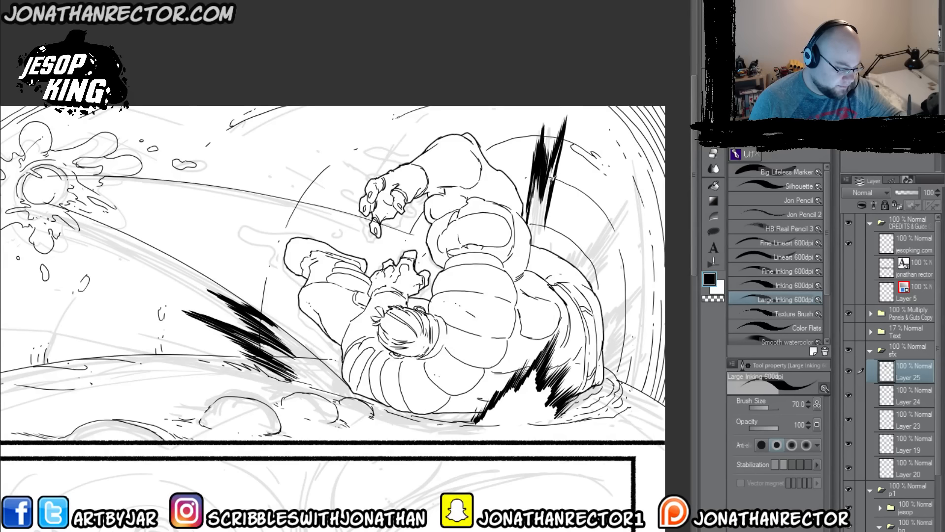
pyautogui.moveTo(550, 193); pyautogui.dragTo(543, 241)
pyautogui.moveTo(556, 200); pyautogui.dragTo(550, 249)
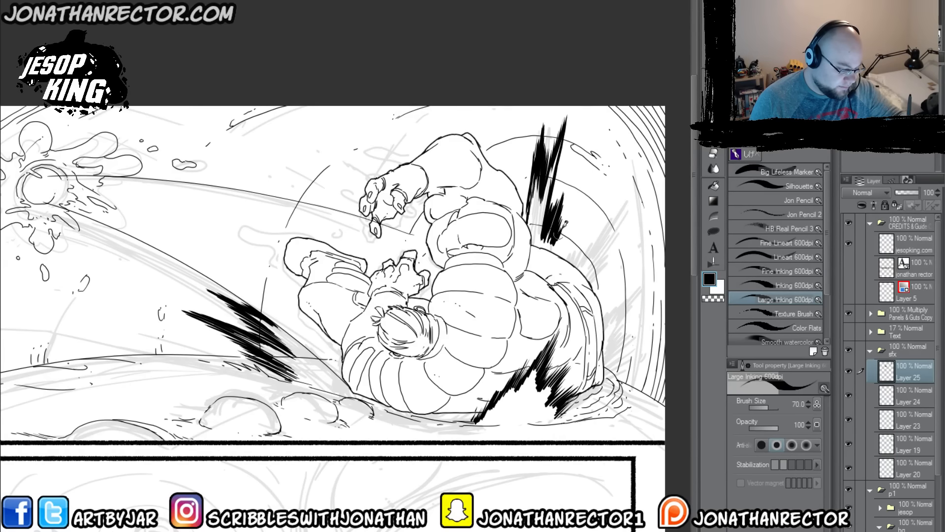
# Step: Continue the black impact burst along Jesop's back with shorter jagged spikes and long diagonal ones pointing up and outward
pyautogui.moveTo(572, 215); pyautogui.dragTo(553, 243)
pyautogui.moveTo(588, 198); pyautogui.dragTo(555, 263)
pyautogui.moveTo(578, 231)
pyautogui.mouseDown()
pyautogui.moveTo(555, 273)
pyautogui.moveTo(576, 266)
pyautogui.mouseUp()
pyautogui.moveTo(609, 223); pyautogui.dragTo(578, 261)
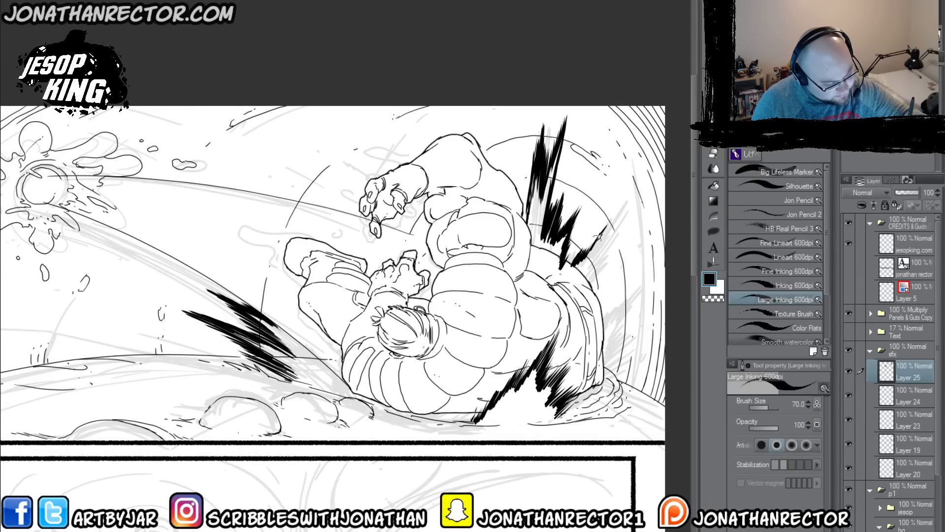
pyautogui.moveTo(631, 193)
pyautogui.mouseDown()
pyautogui.moveTo(600, 232)
pyautogui.moveTo(613, 224)
pyautogui.moveTo(603, 244)
pyautogui.mouseUp()
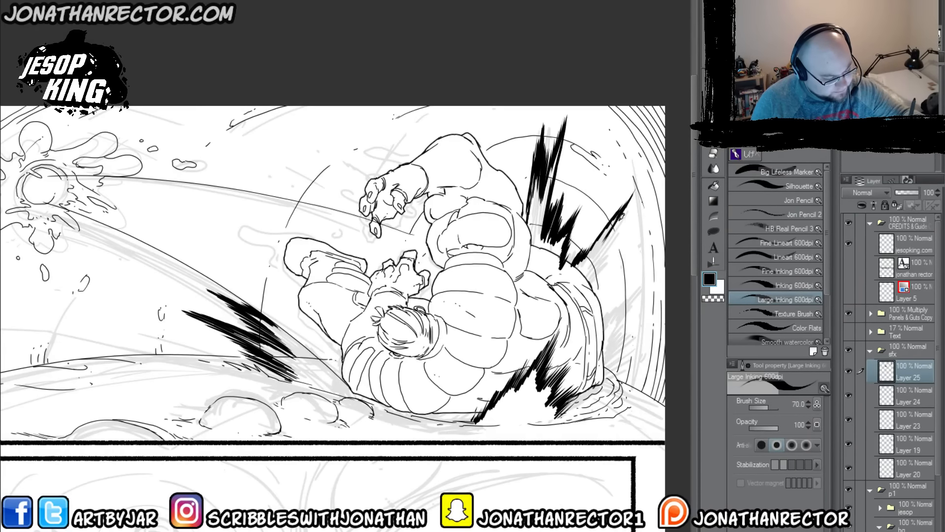
pyautogui.moveTo(625, 210); pyautogui.dragTo(591, 270)
pyautogui.moveTo(620, 234)
pyautogui.mouseDown()
pyautogui.moveTo(593, 265)
pyautogui.moveTo(626, 236)
pyautogui.moveTo(597, 271)
pyautogui.moveTo(617, 256)
pyautogui.moveTo(592, 296)
pyautogui.mouseUp()
# Step: Ink dense black spikes radiating outward beside Jesop's shorts, extending the burst down toward the ground rubble
pyautogui.moveTo(615, 277)
pyautogui.mouseDown()
pyautogui.moveTo(592, 297)
pyautogui.moveTo(592, 322)
pyautogui.moveTo(609, 315)
pyautogui.mouseUp()
pyautogui.moveTo(645, 289)
pyautogui.mouseDown()
pyautogui.moveTo(612, 315)
pyautogui.moveTo(606, 343)
pyautogui.mouseUp()
pyautogui.moveTo(656, 323); pyautogui.dragTo(610, 344)
pyautogui.moveTo(664, 329); pyautogui.dragTo(611, 347)
pyautogui.moveTo(652, 329); pyautogui.dragTo(609, 348)
pyautogui.moveTo(644, 337); pyautogui.dragTo(606, 353)
pyautogui.moveTo(640, 341)
pyautogui.mouseDown()
pyautogui.moveTo(607, 355)
pyautogui.moveTo(645, 352)
pyautogui.moveTo(606, 362)
pyautogui.moveTo(641, 359)
pyautogui.moveTo(604, 372)
pyautogui.mouseUp()
pyautogui.moveTo(628, 365); pyautogui.dragTo(597, 372)
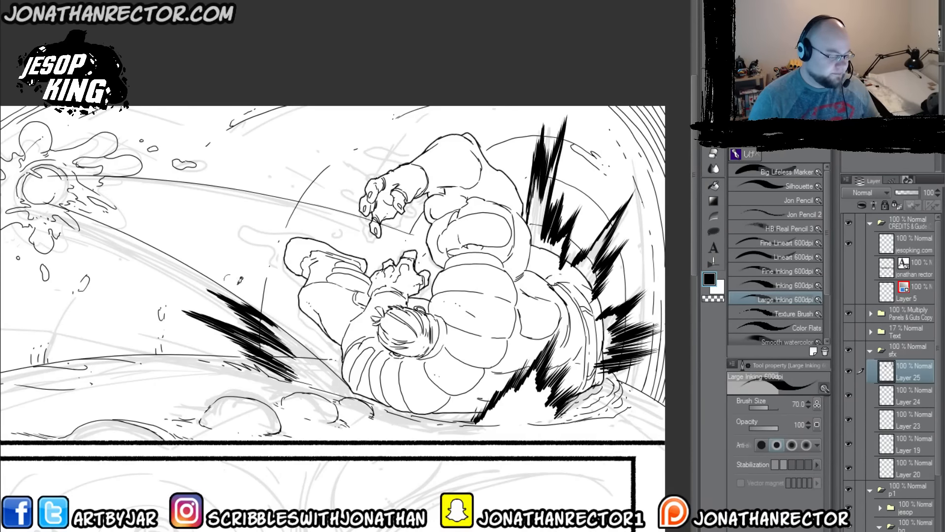
# Step: Add a layer between Layer 24 and Layer 25, and lasso-fill white behind the black spikes on both sides of Jesop
pyautogui.moveTo(407, 343); pyautogui.dragTo(415, 367)
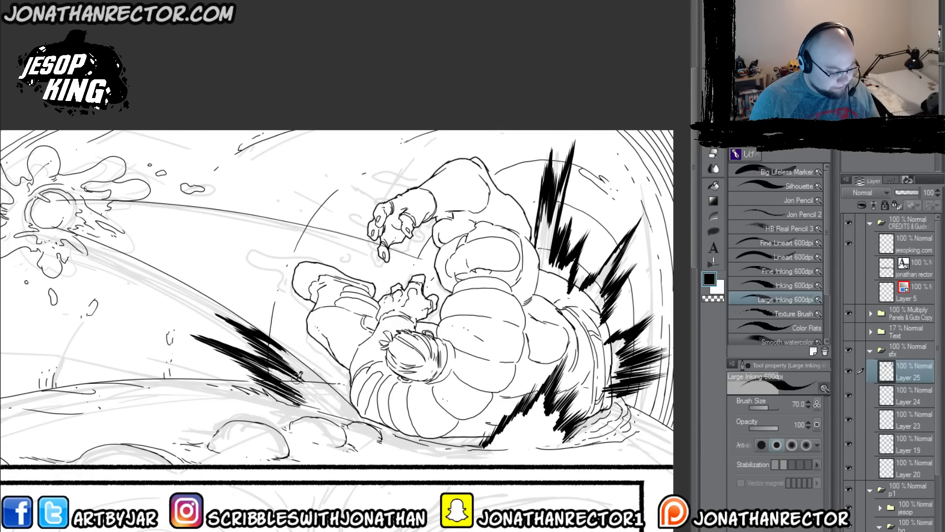
pyautogui.press('e')
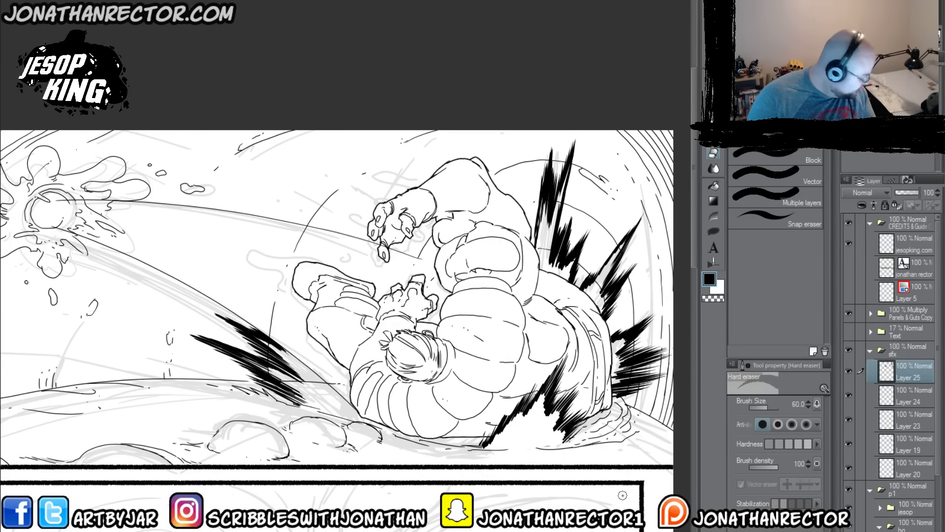
pyautogui.click(902, 397)
pyautogui.hotkey('ctrl', 'shift', 'n')
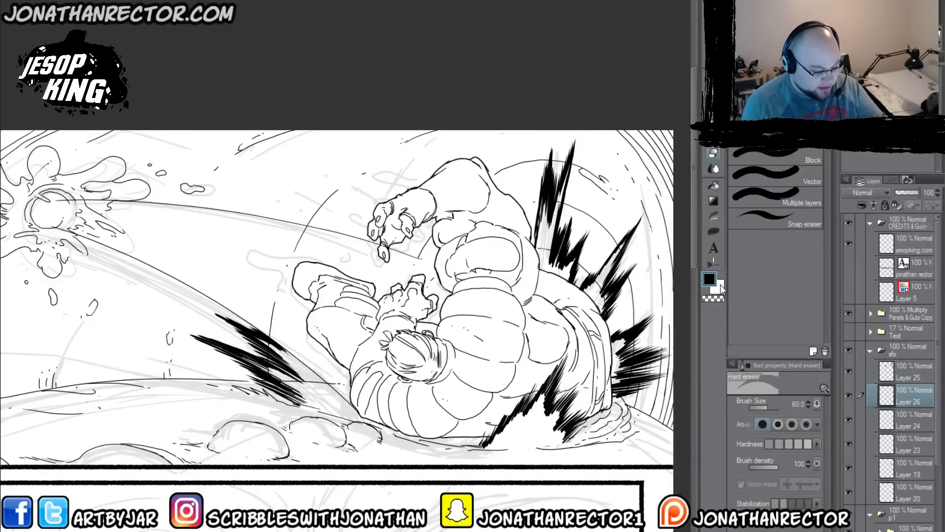
pyautogui.click(713, 231)
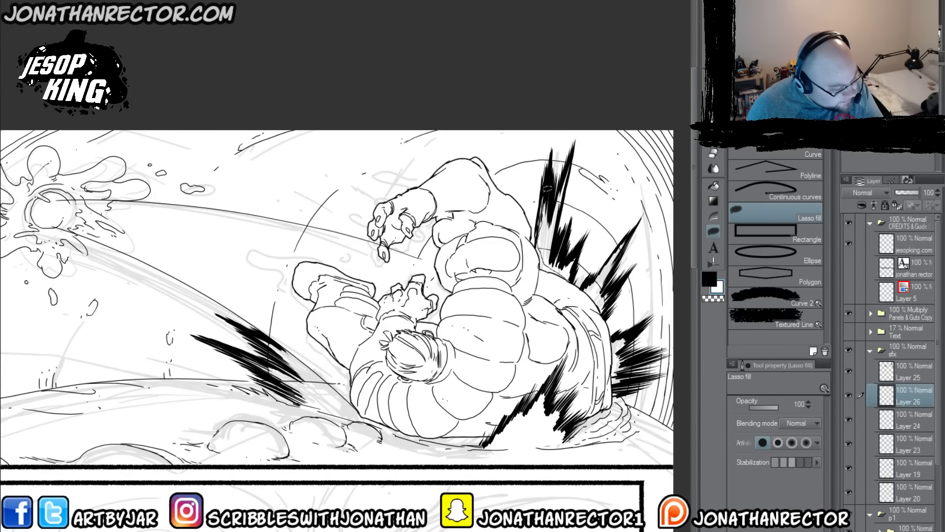
pyautogui.moveTo(547, 189)
pyautogui.mouseDown()
pyautogui.moveTo(572, 161)
pyautogui.moveTo(559, 234)
pyautogui.moveTo(568, 228)
pyautogui.moveTo(572, 254)
pyautogui.moveTo(581, 253)
pyautogui.moveTo(576, 278)
pyautogui.moveTo(588, 281)
pyautogui.moveTo(627, 236)
pyautogui.moveTo(607, 309)
pyautogui.moveTo(571, 272)
pyautogui.mouseUp()
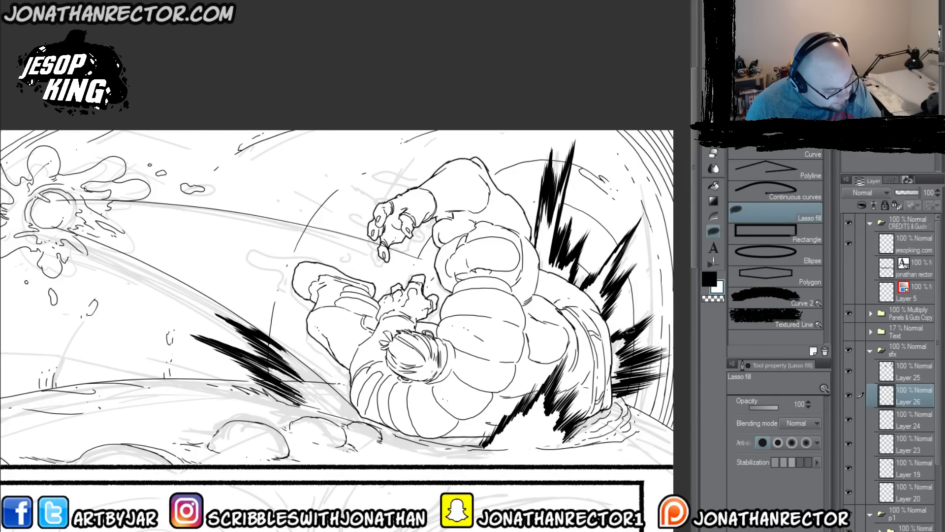
pyautogui.moveTo(621, 328)
pyautogui.mouseDown()
pyautogui.moveTo(636, 386)
pyautogui.moveTo(616, 367)
pyautogui.moveTo(615, 304)
pyautogui.mouseUp()
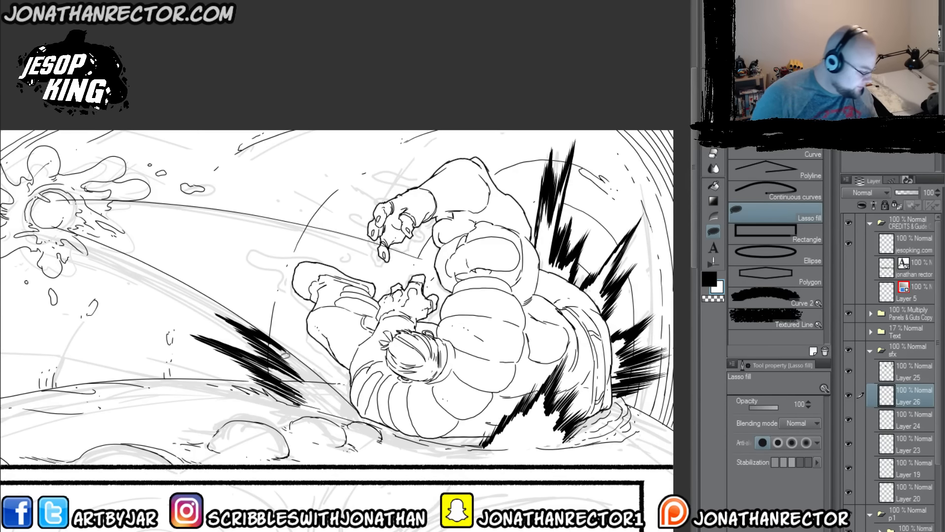
pyautogui.moveTo(268, 335)
pyautogui.mouseDown()
pyautogui.moveTo(330, 380)
pyautogui.moveTo(321, 400)
pyautogui.moveTo(232, 350)
pyautogui.moveTo(283, 360)
pyautogui.moveTo(261, 349)
pyautogui.moveTo(249, 323)
pyautogui.mouseUp()
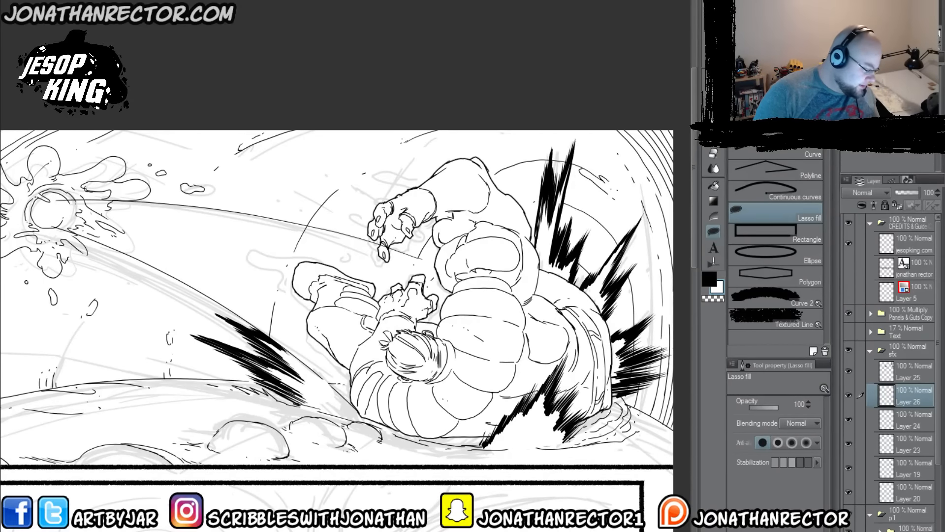
pyautogui.press('e')
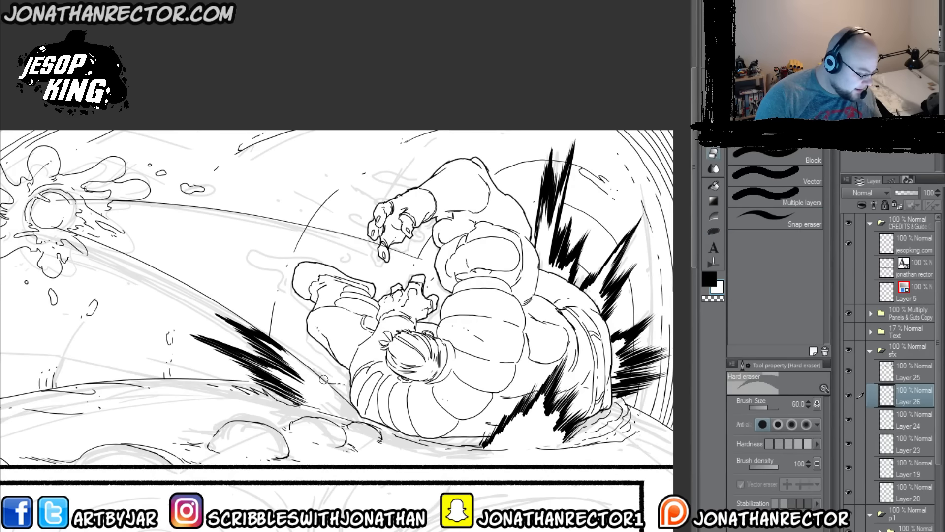
# Step: Add a new layer above Layer 25 in the sfx folder and switch back to the Large Inking 600dpi brush
pyautogui.moveTo(264, 395); pyautogui.dragTo(317, 434)
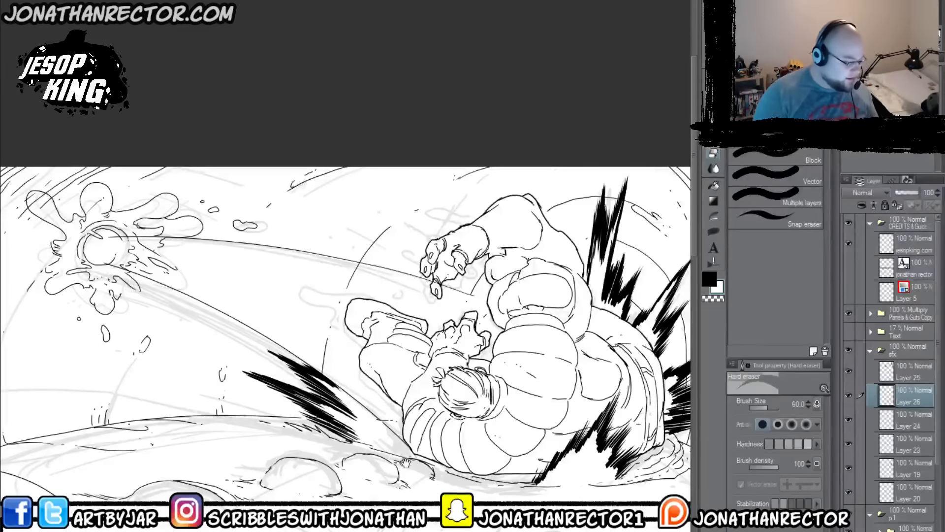
pyautogui.click(881, 378)
pyautogui.hotkey('ctrl', 'shift', 'n')
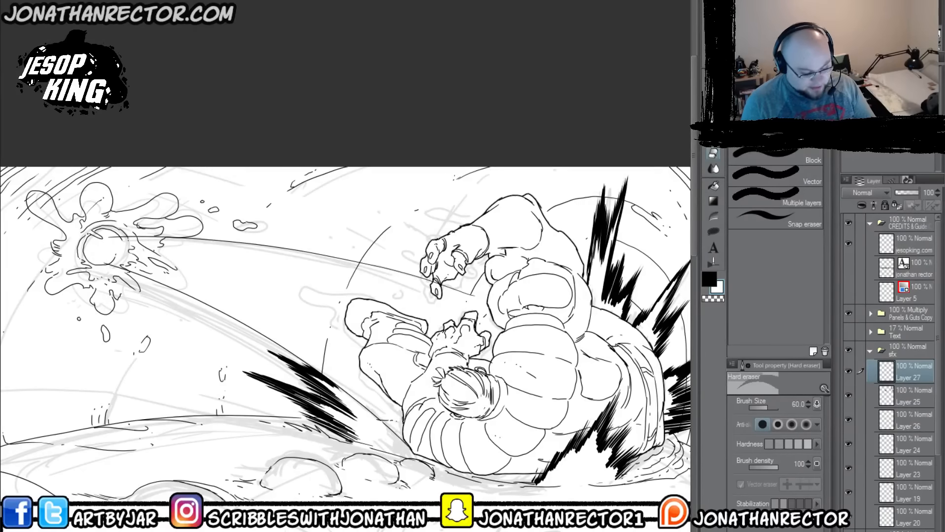
pyautogui.press('p')
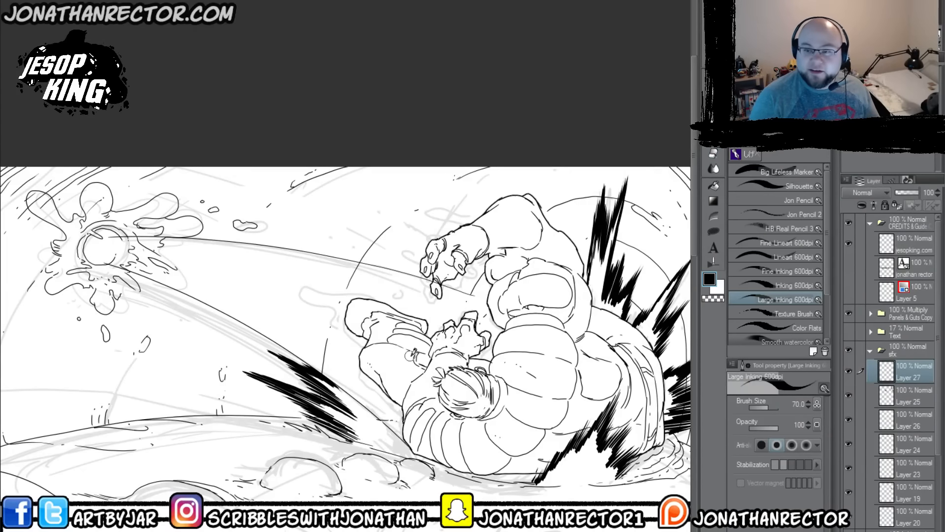
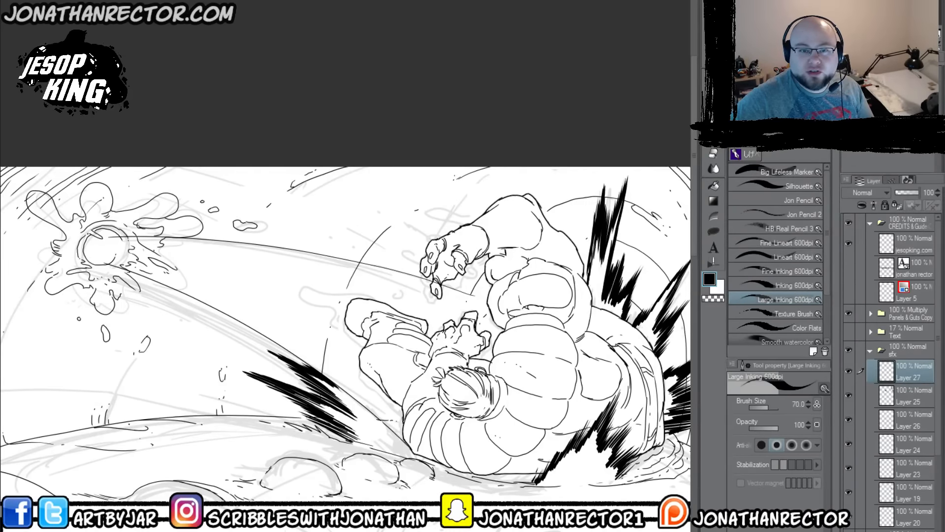
# Step: Switch to the YouTube channel's uploads page in the browser and copy the link address of the "Chatting With" podcast video
pyautogui.moveTo(935, 295)
pyautogui.mouseDown()
pyautogui.moveTo(489, 73)
pyautogui.moveTo(187, 0)
pyautogui.mouseUp()
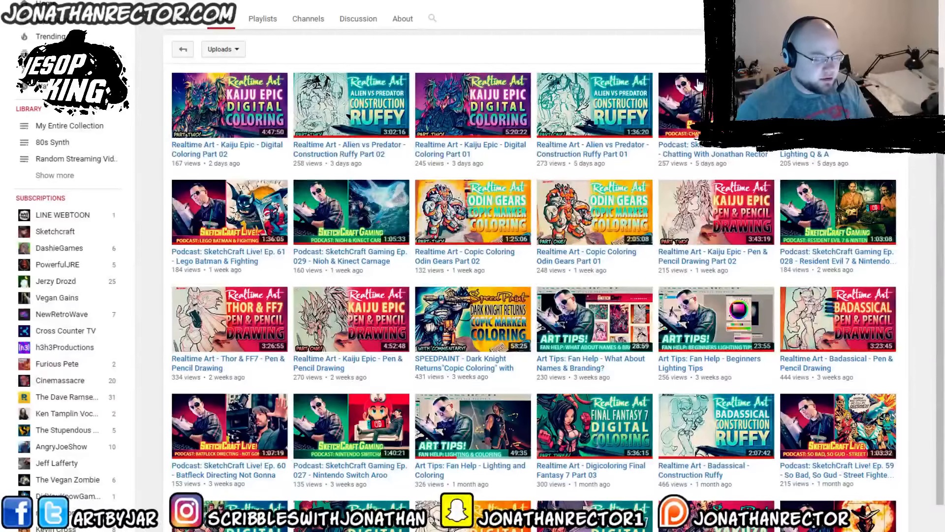
pyautogui.rightClick(705, 155)
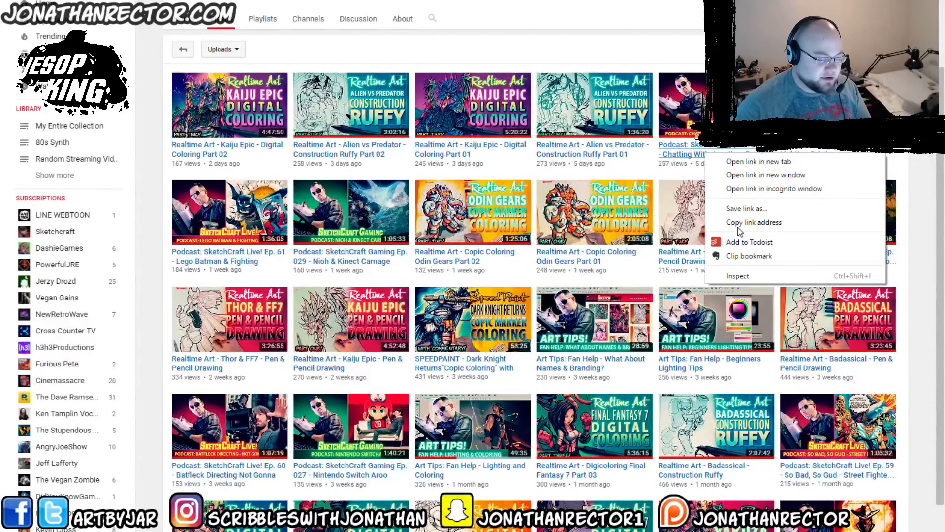
pyautogui.click(752, 223)
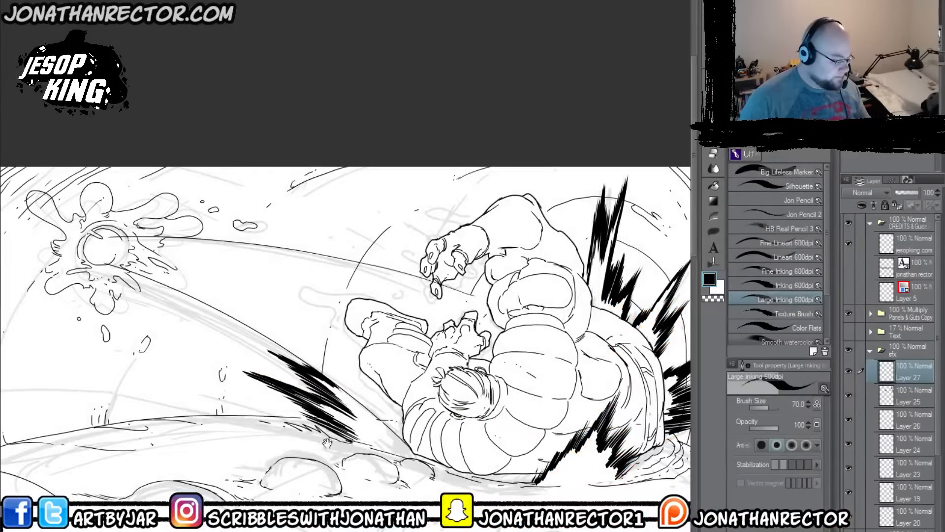
# Step: Return to the comic page in Clip Studio Paint, collapse the sfx folder and add a new layer in a new folder above jesop
pyautogui.moveTo(342, 452); pyautogui.dragTo(313, 434)
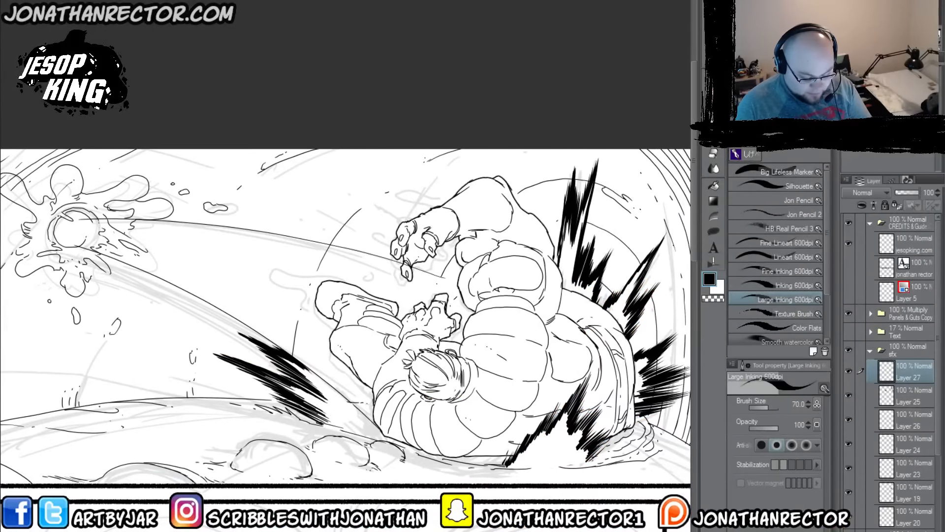
pyautogui.click(870, 350)
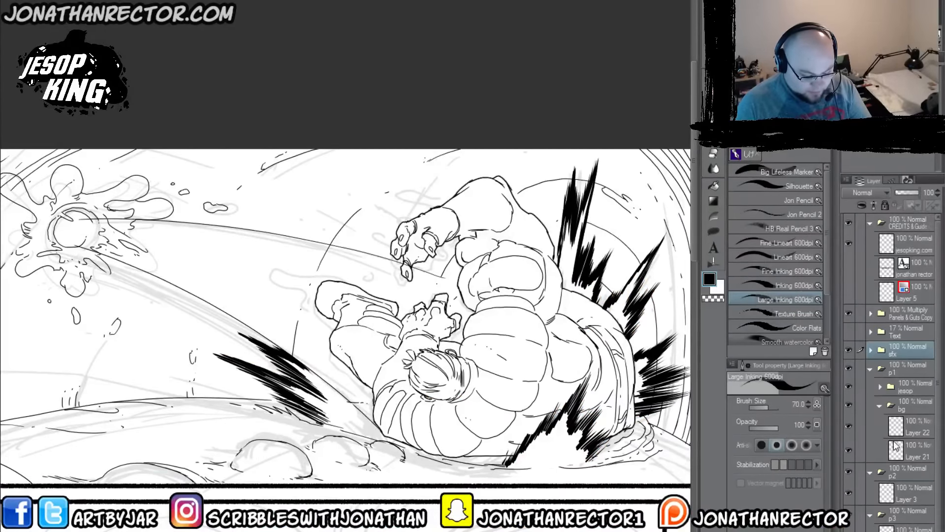
pyautogui.click(901, 388)
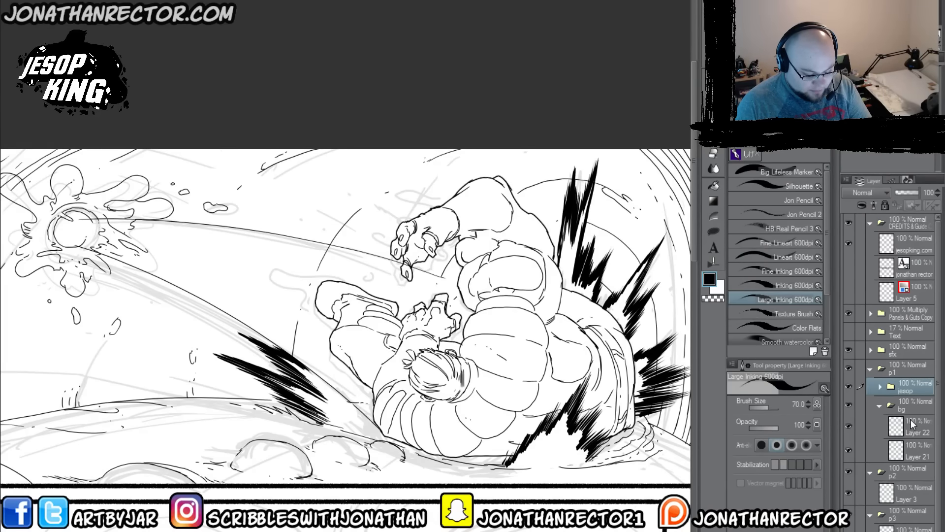
pyautogui.hotkey('ctrl', 'shift', 'n')
pyautogui.hotkey('ctrl', 'g')
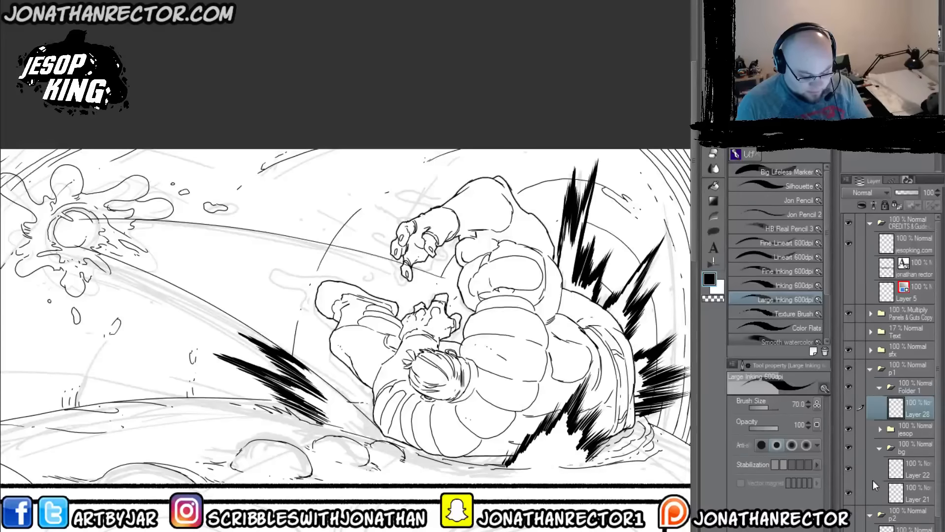
# Step: Rename the new folder "slime debris" and make the layer inside it active
pyautogui.doubleClick(907, 388)
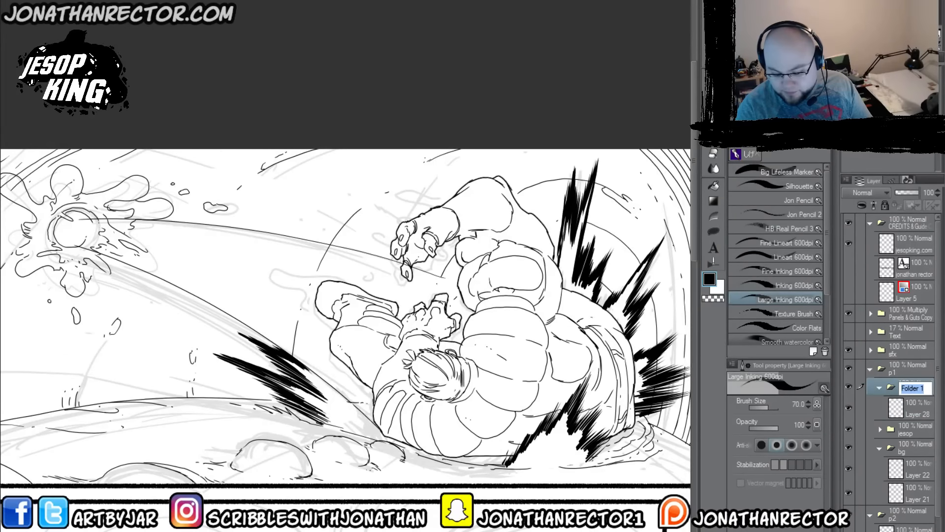
pyautogui.write('slime d')
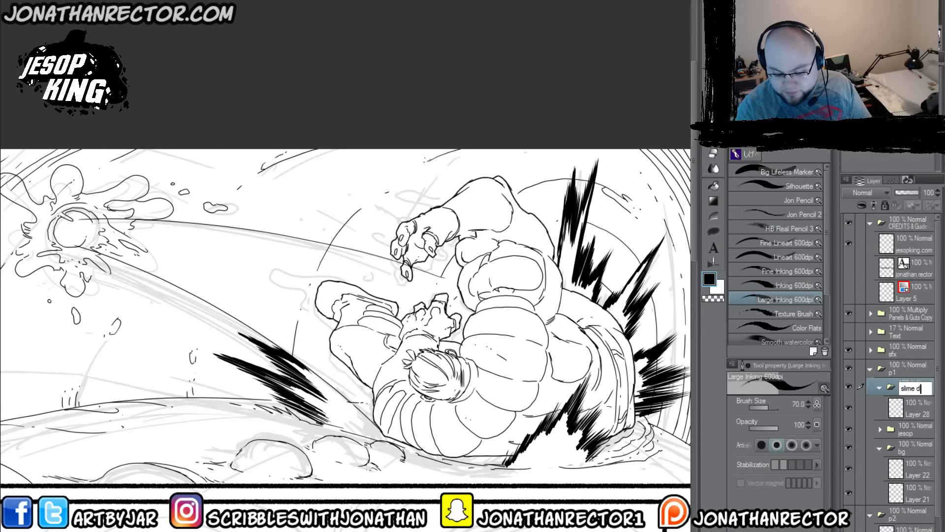
pyautogui.write('evris')
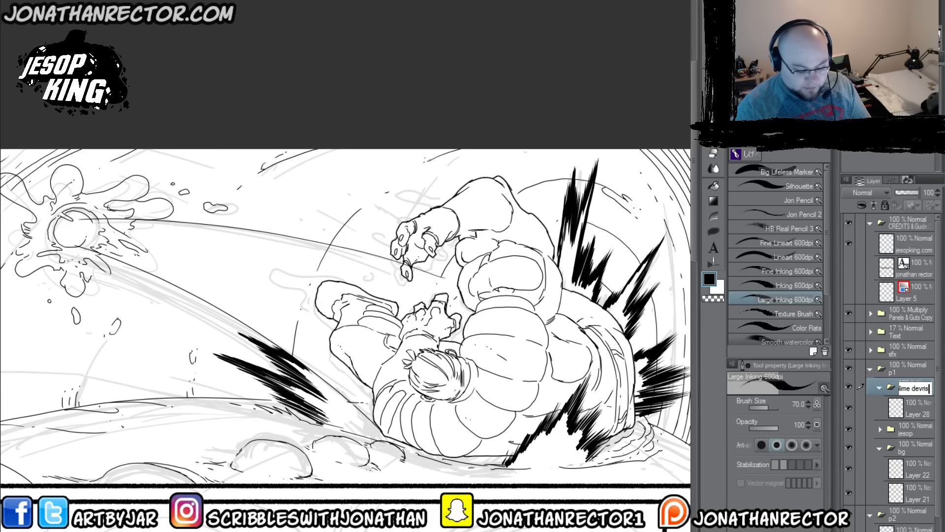
pyautogui.press('BackSpace')
pyautogui.press('BackSpace')
pyautogui.press('BackSpace')
pyautogui.press('BackSpace')
pyautogui.write('br')
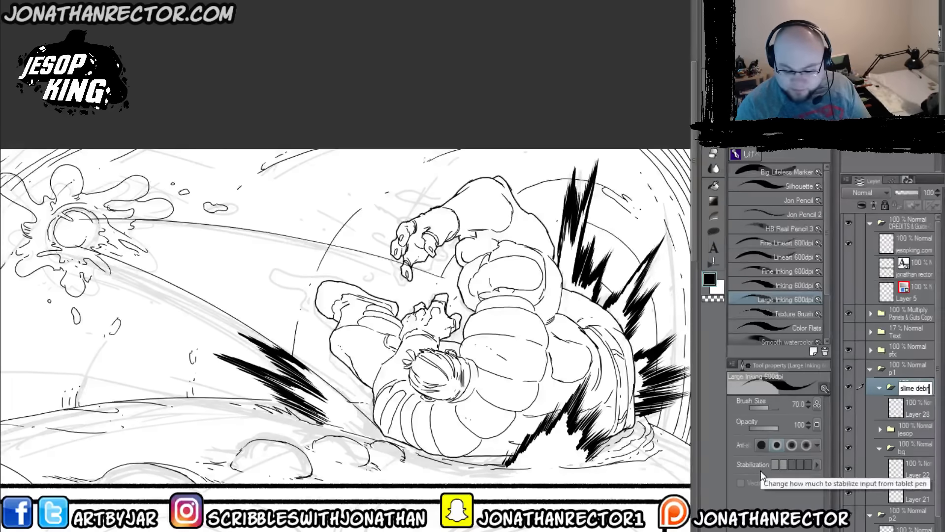
pyautogui.write('is')
pyautogui.press('Return')
pyautogui.click(866, 416)
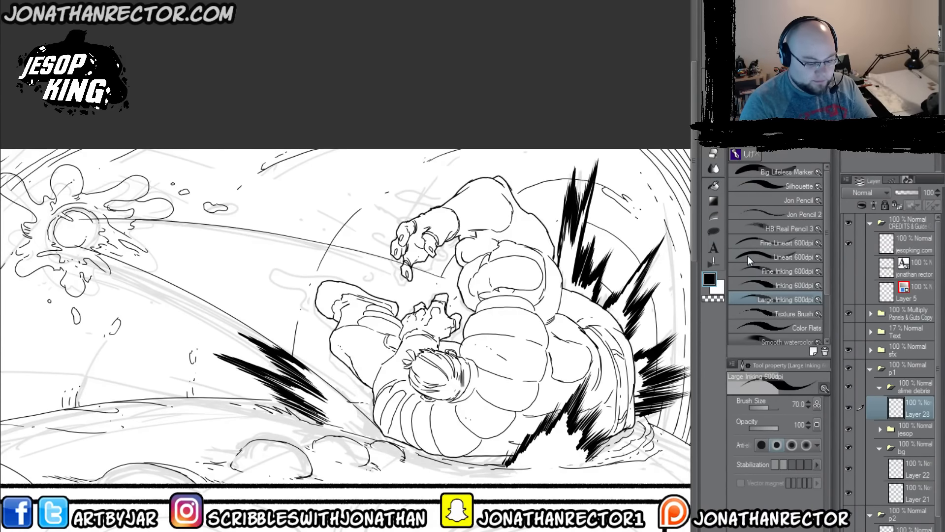
# Step: Mirror the canvas view and ink slime splashes and droplets trailing off the figure's outstretched hand and legs
pyautogui.press('Tab')
pyautogui.moveTo(406, 325); pyautogui.dragTo(412, 353)
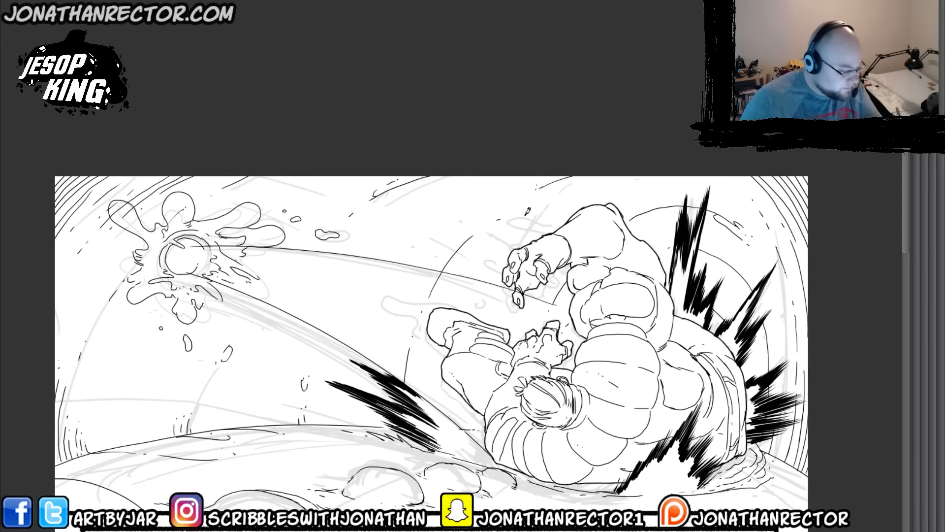
pyautogui.moveTo(444, 300); pyautogui.dragTo(393, 318)
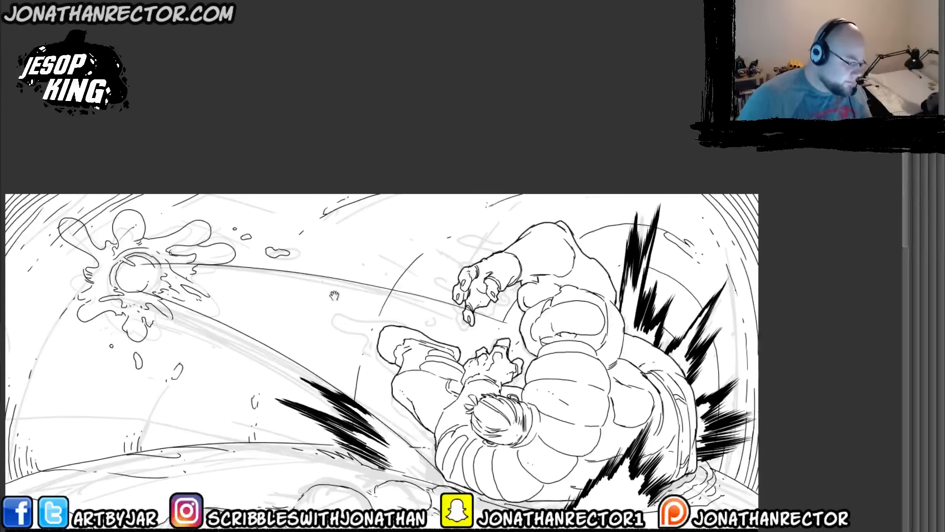
pyautogui.press('h')
pyautogui.moveTo(301, 315); pyautogui.dragTo(312, 307)
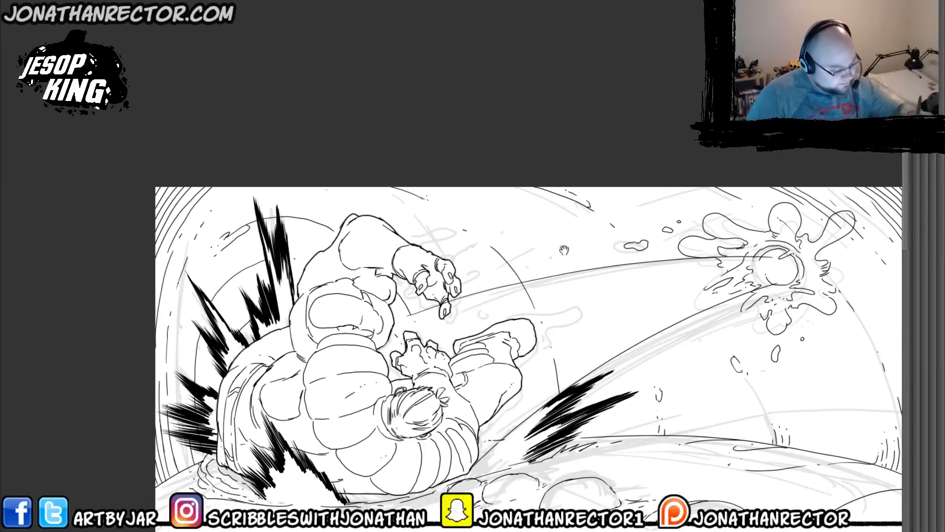
pyautogui.moveTo(537, 337)
pyautogui.mouseDown()
pyautogui.moveTo(557, 316)
pyautogui.moveTo(489, 321)
pyautogui.moveTo(573, 301)
pyautogui.moveTo(574, 317)
pyautogui.moveTo(593, 312)
pyautogui.moveTo(526, 356)
pyautogui.moveTo(520, 318)
pyautogui.mouseUp()
pyautogui.moveTo(527, 376)
pyautogui.mouseDown()
pyautogui.moveTo(548, 360)
pyautogui.moveTo(521, 367)
pyautogui.moveTo(519, 377)
pyautogui.mouseUp()
pyautogui.moveTo(589, 340); pyautogui.dragTo(589, 340)
pyautogui.moveTo(602, 274)
pyautogui.mouseDown()
pyautogui.moveTo(571, 280)
pyautogui.moveTo(604, 270)
pyautogui.mouseUp()
pyautogui.moveTo(345, 269); pyautogui.dragTo(273, 316)
pyautogui.moveTo(329, 259)
pyautogui.mouseDown()
pyautogui.moveTo(389, 242)
pyautogui.moveTo(390, 257)
pyautogui.moveTo(351, 268)
pyautogui.moveTo(398, 280)
pyautogui.moveTo(408, 296)
pyautogui.moveTo(472, 292)
pyautogui.moveTo(397, 315)
pyautogui.moveTo(405, 302)
pyautogui.moveTo(326, 263)
pyautogui.mouseUp()
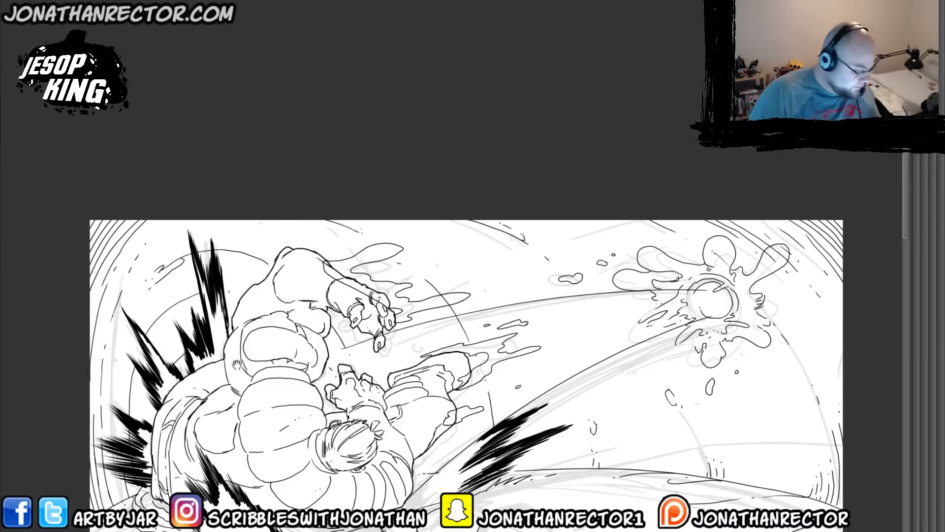
# Step: Ink a slime blob at the figure's shoulder near the ground and a small droplet along the flight path
pyautogui.moveTo(247, 353)
pyautogui.mouseDown()
pyautogui.moveTo(333, 303)
pyautogui.moveTo(288, 285)
pyautogui.mouseUp()
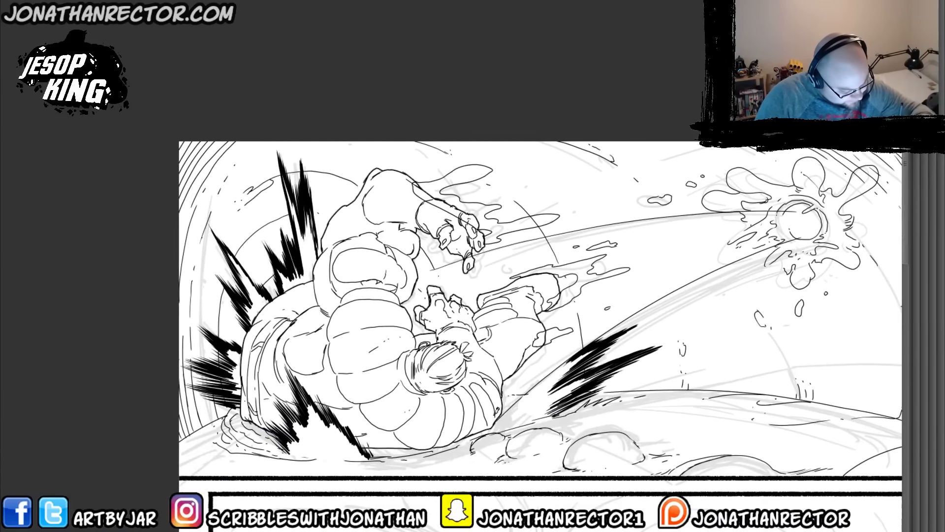
pyautogui.moveTo(523, 387)
pyautogui.mouseDown()
pyautogui.moveTo(493, 397)
pyautogui.moveTo(492, 411)
pyautogui.mouseUp()
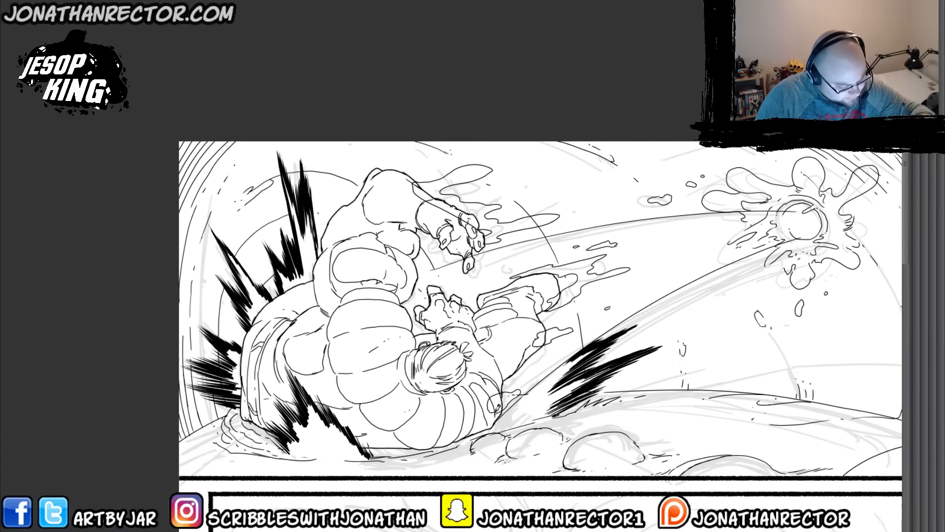
pyautogui.moveTo(496, 318); pyautogui.dragTo(425, 370)
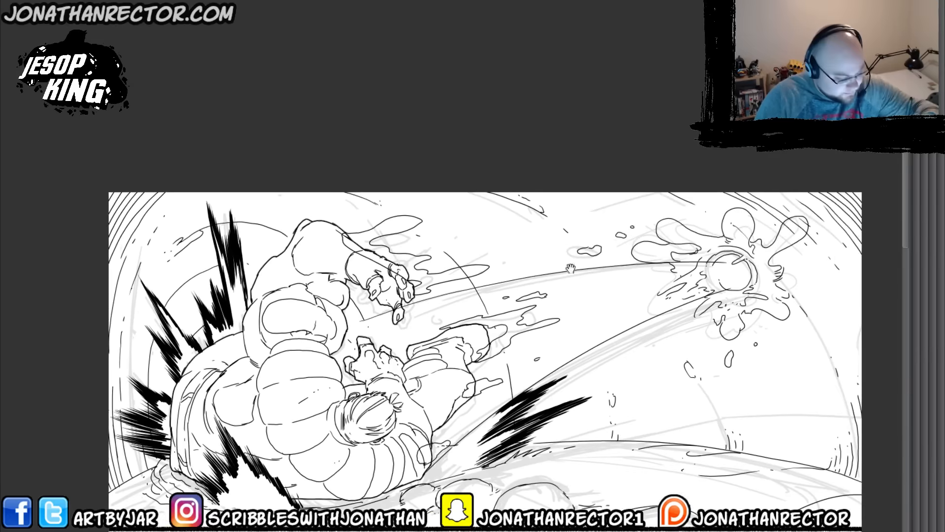
pyautogui.moveTo(615, 350); pyautogui.dragTo(615, 352)
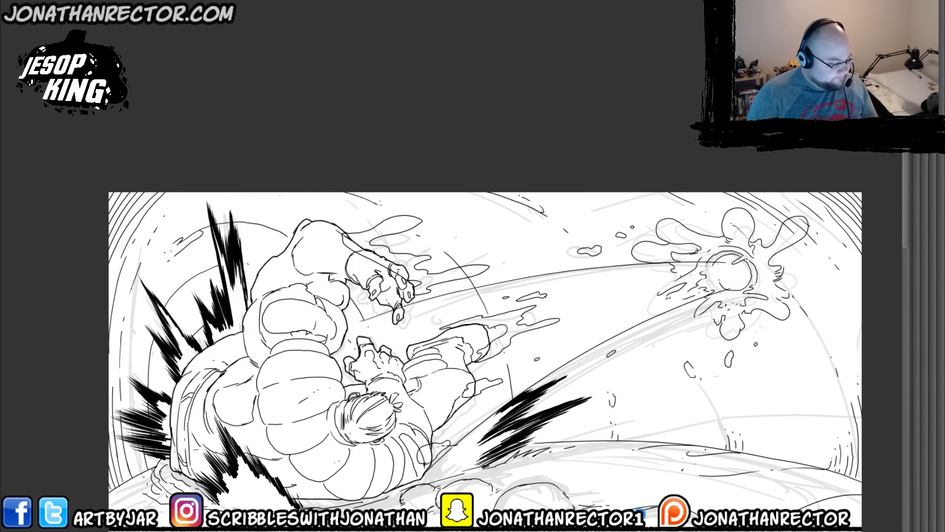
# Step: Select the area around the slime outlines, make a knockout fill layer named KO beneath the line art, and unmirror the view
pyautogui.click(640, 514)
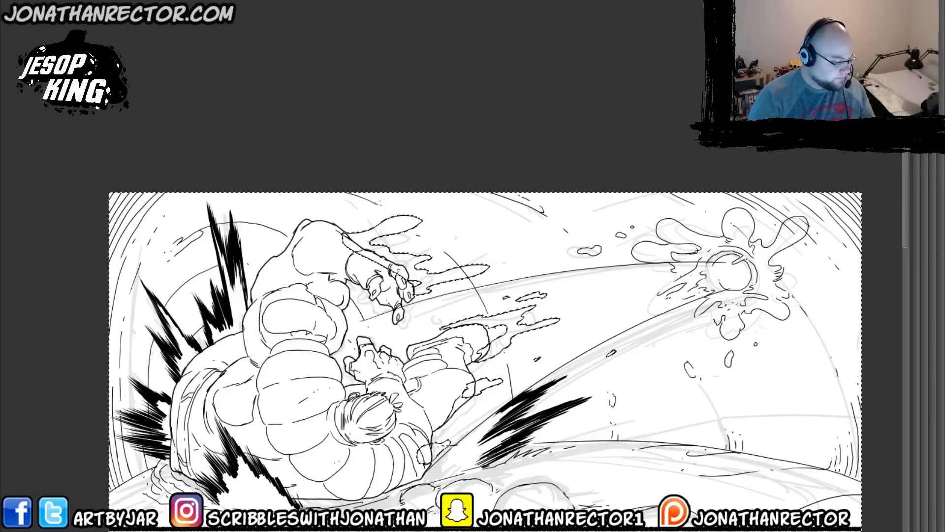
pyautogui.press('Delete')
pyautogui.hotkey('ctrl', 'd')
pyautogui.press('h')
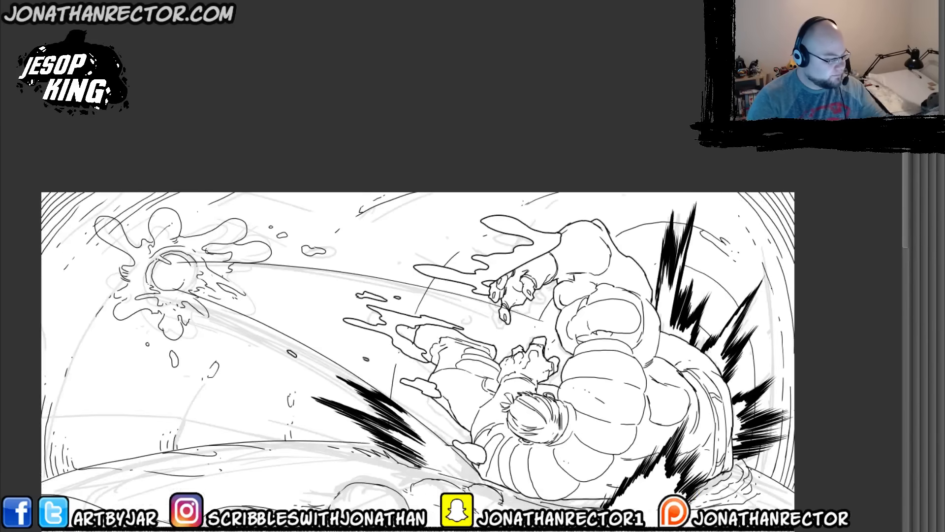
pyautogui.press('Tab')
pyautogui.moveTo(377, 375); pyautogui.dragTo(359, 362)
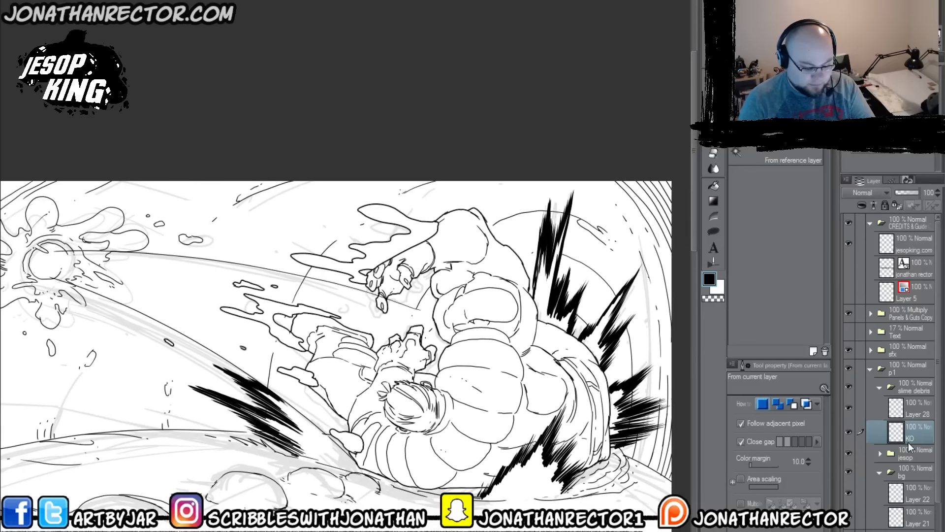
# Step: Set the Hard eraser to size 150 and the KO layer's opacity to 55%, and erase fill overlapping the figure's foot
pyautogui.press('e')
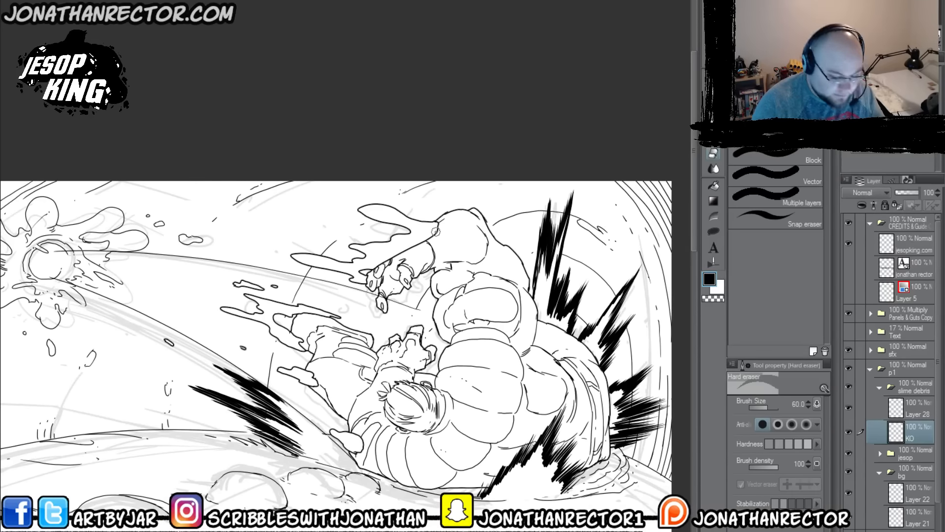
pyautogui.press(']')
pyautogui.press(']')
pyautogui.press(']')
pyautogui.press(']')
pyautogui.press(']')
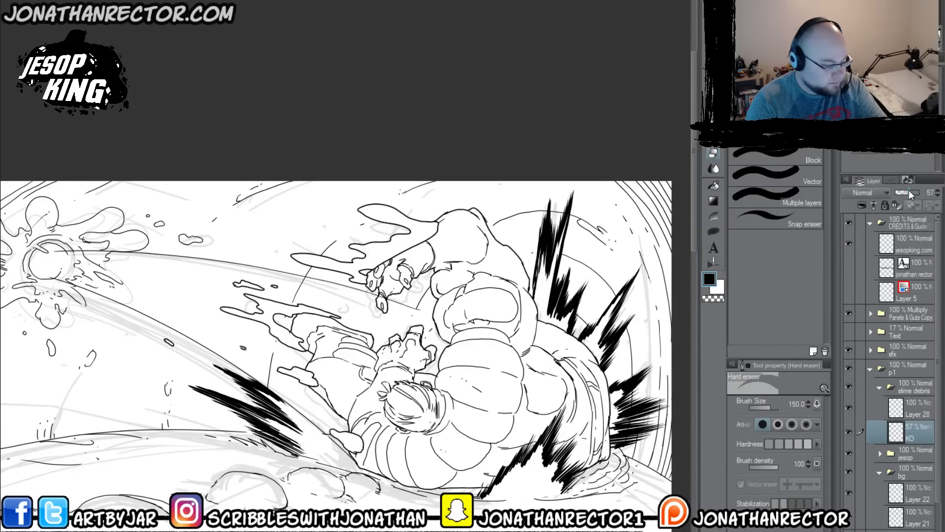
pyautogui.moveTo(908, 190); pyautogui.dragTo(909, 193)
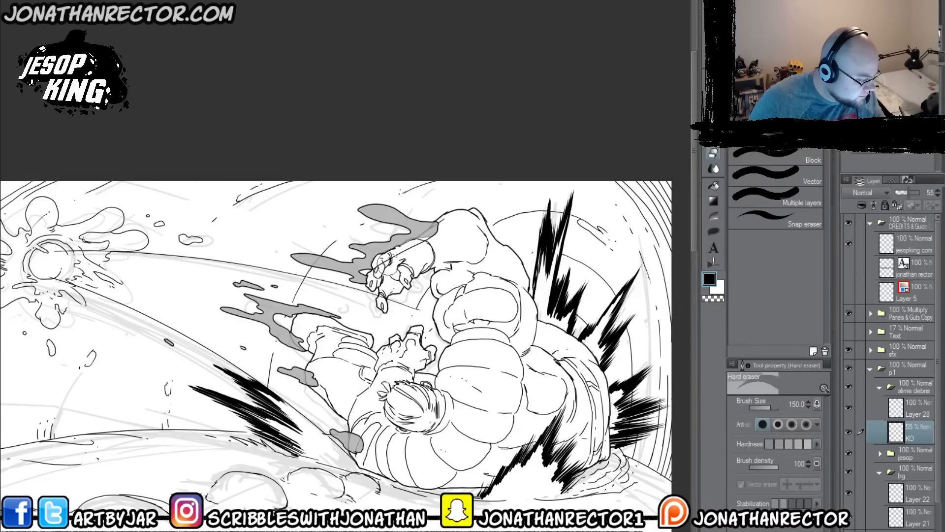
pyautogui.moveTo(305, 344); pyautogui.dragTo(303, 341)
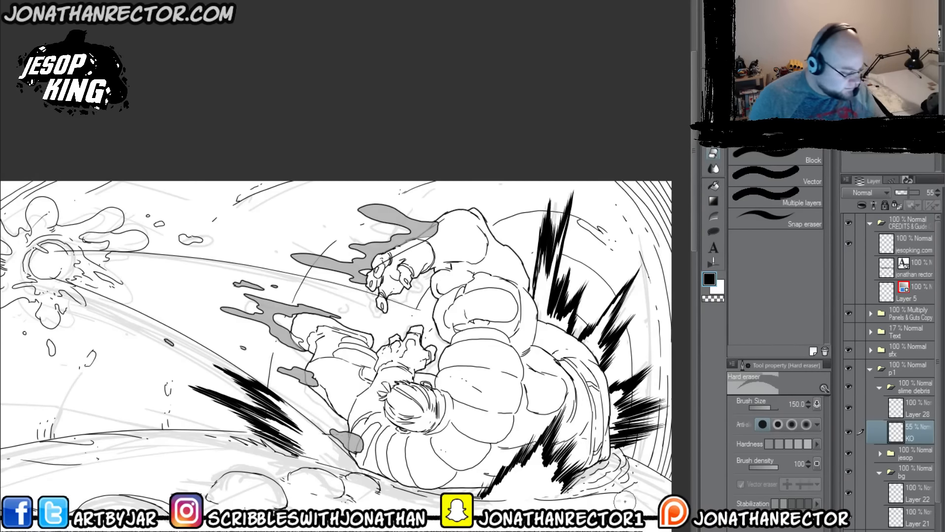
# Step: Erase slime lines overlapping the figure's hand on Layer 28 and set the KO layer's opacity back to 100%
pyautogui.click(910, 411)
pyautogui.moveTo(429, 239); pyautogui.dragTo(393, 257)
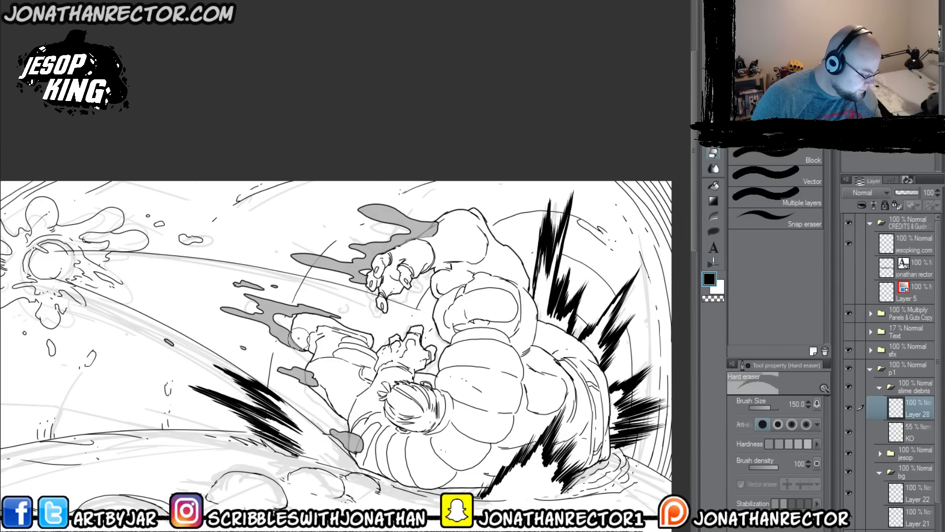
pyautogui.click(910, 432)
pyautogui.moveTo(908, 191); pyautogui.dragTo(923, 196)
# Step: Collapse the p1 folder and select Layer 3 in the p2 folder for work on the second panel
pyautogui.moveTo(257, 455); pyautogui.dragTo(273, 366)
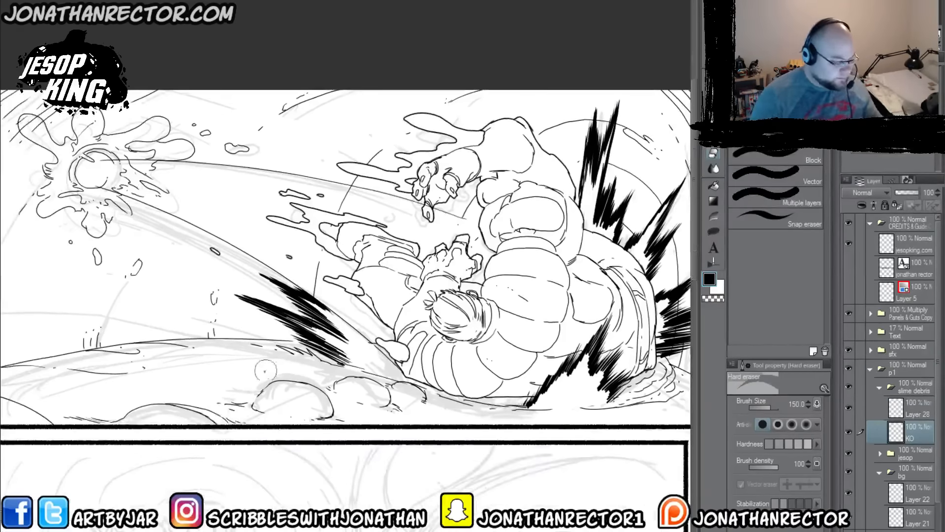
pyautogui.hotkey('ctrl', '-')
pyautogui.hotkey('ctrl', '-')
pyautogui.moveTo(178, 467); pyautogui.dragTo(250, 437)
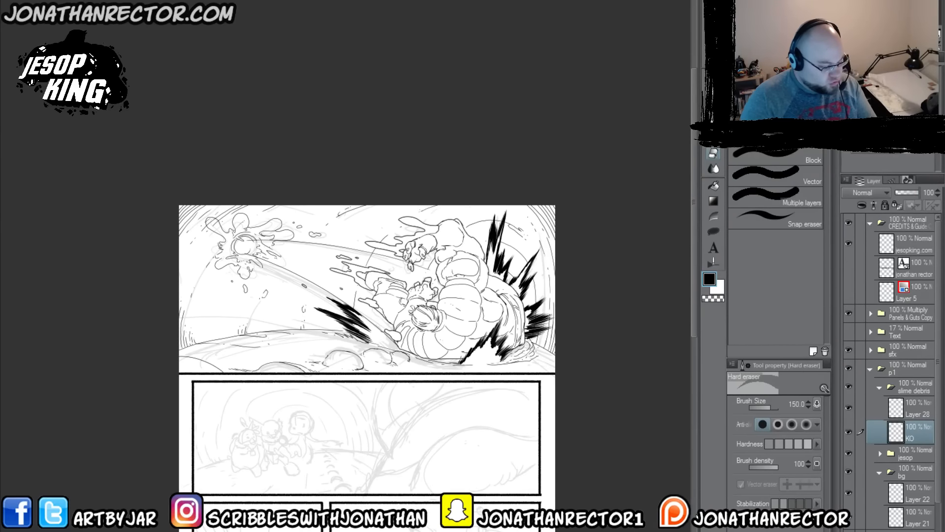
pyautogui.click(869, 369)
pyautogui.click(911, 409)
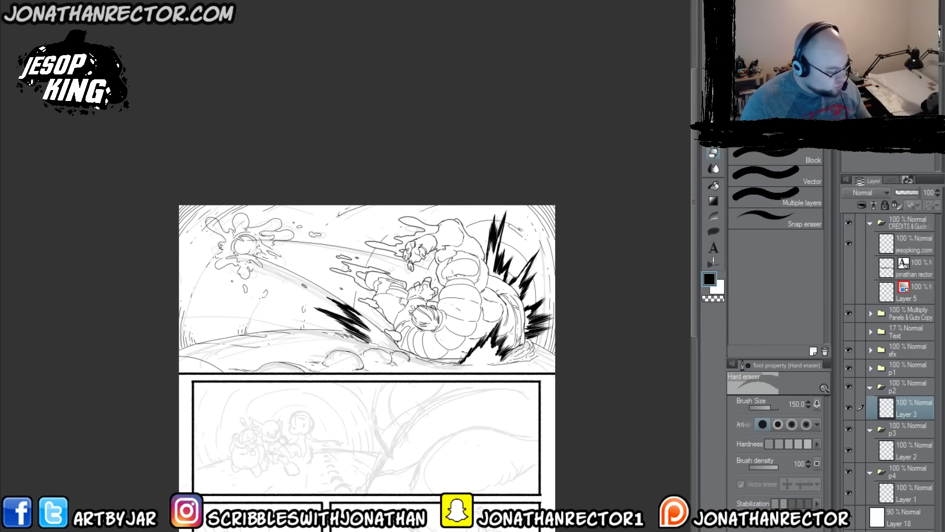
pyautogui.moveTo(312, 510); pyautogui.dragTo(380, 469)
pyautogui.scroll(2, 296, 388)
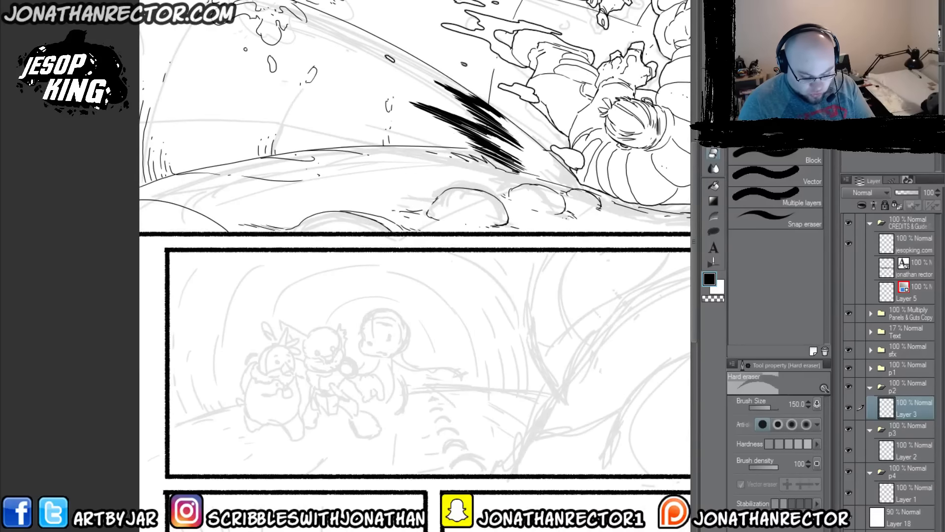
# Step: Add three new folders above Layer 3 in the p2 folder and rename the uppermost one "momo"
pyautogui.click(882, 530)
pyautogui.click(882, 531)
pyautogui.click(881, 531)
pyautogui.doubleClick(907, 409)
pyautogui.write('momo')
pyautogui.press('Return')
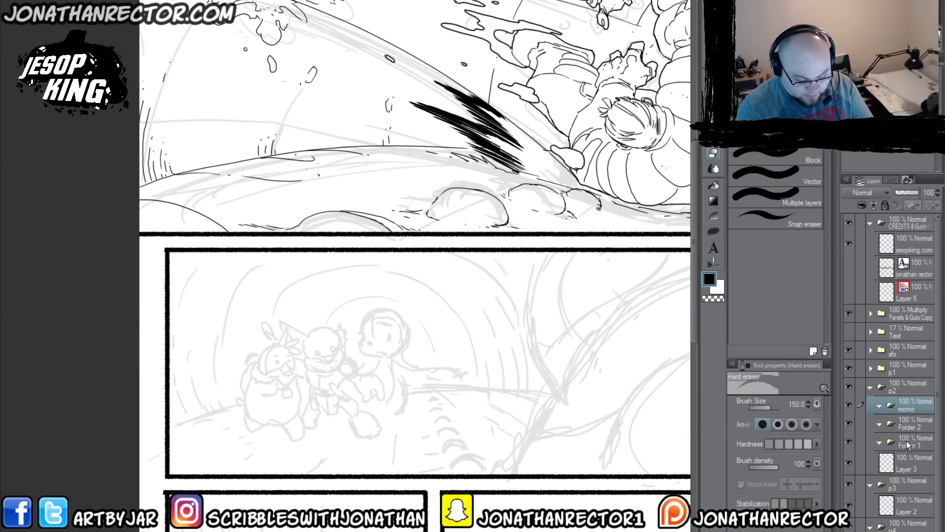
# Step: Rename the two folders below momo as "tupo" and "doblin"
pyautogui.doubleClick(906, 426)
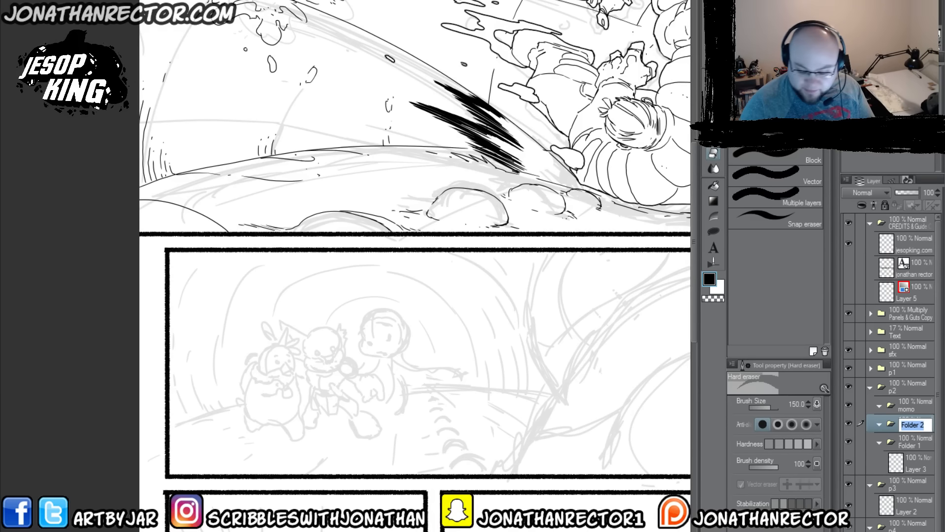
pyautogui.write('tu')
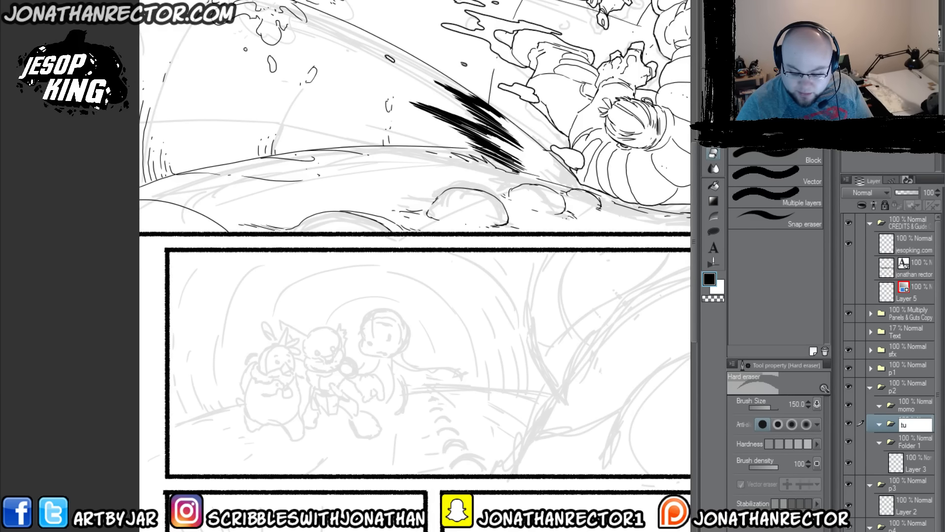
pyautogui.write('po')
pyautogui.press('Return')
pyautogui.doubleClick(904, 444)
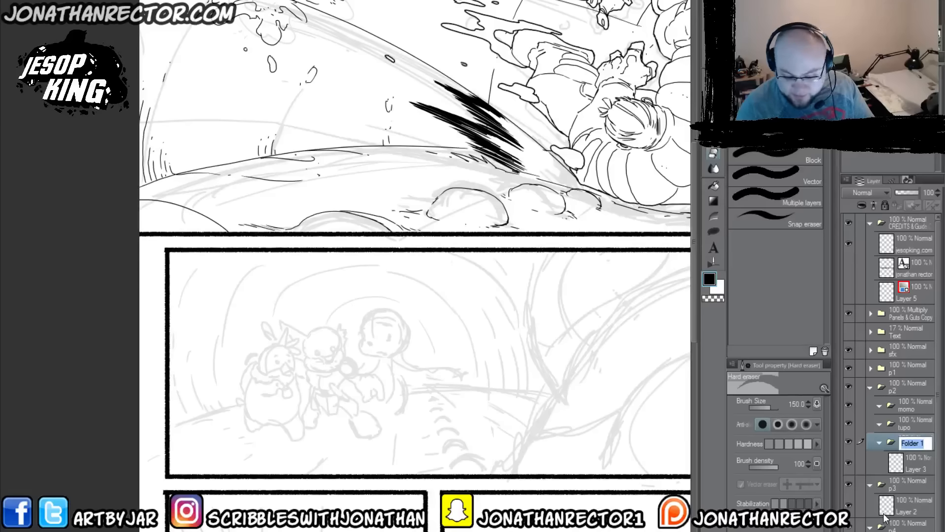
pyautogui.write('doblin')
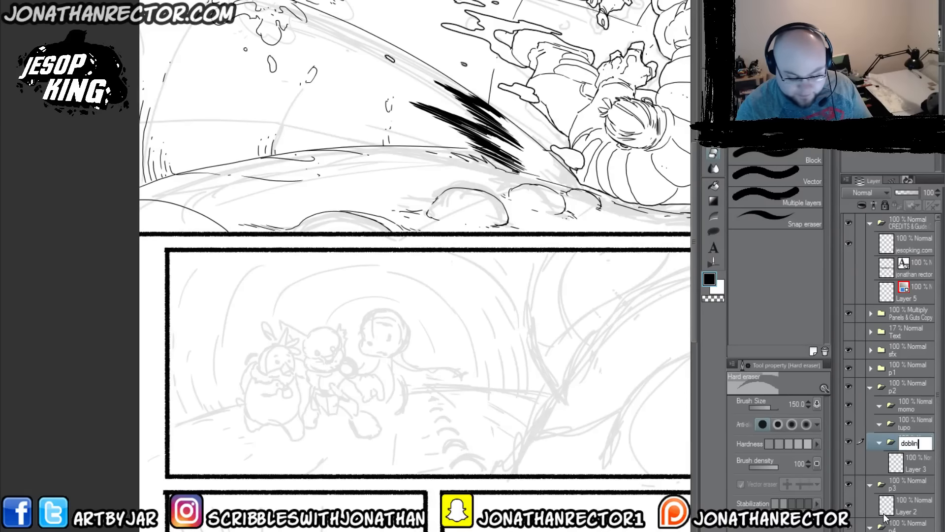
pyautogui.press('Return')
# Step: Add a new layer inside the momo folder and another inside the tupo folder, and select the one in momo
pyautogui.click(905, 404)
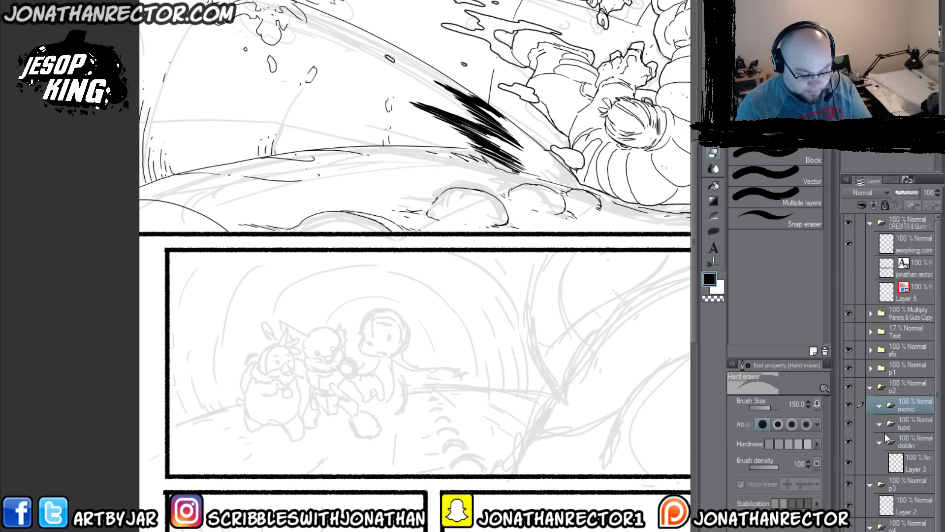
pyautogui.hotkey('ctrl', 'shift', 'n')
pyautogui.click(903, 452)
pyautogui.hotkey('ctrl', 'shift', 'n')
pyautogui.click(899, 432)
# Step: Ink the face contour and chin of the rightmost sketched character in panel two with the Lineart 600dpi brush at size 6
pyautogui.scroll(1, 471, 461)
pyautogui.moveTo(370, 404); pyautogui.dragTo(451, 432)
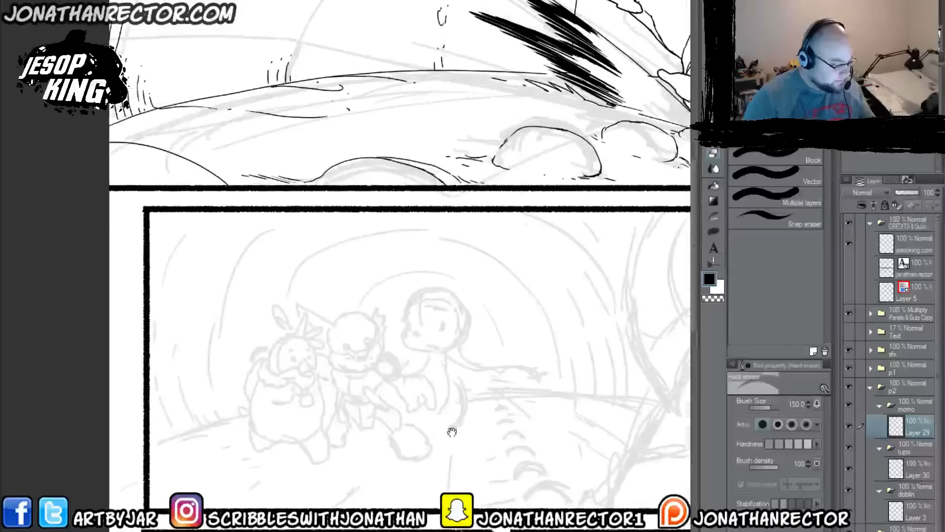
pyautogui.press('p')
pyautogui.moveTo(413, 353); pyautogui.dragTo(409, 318)
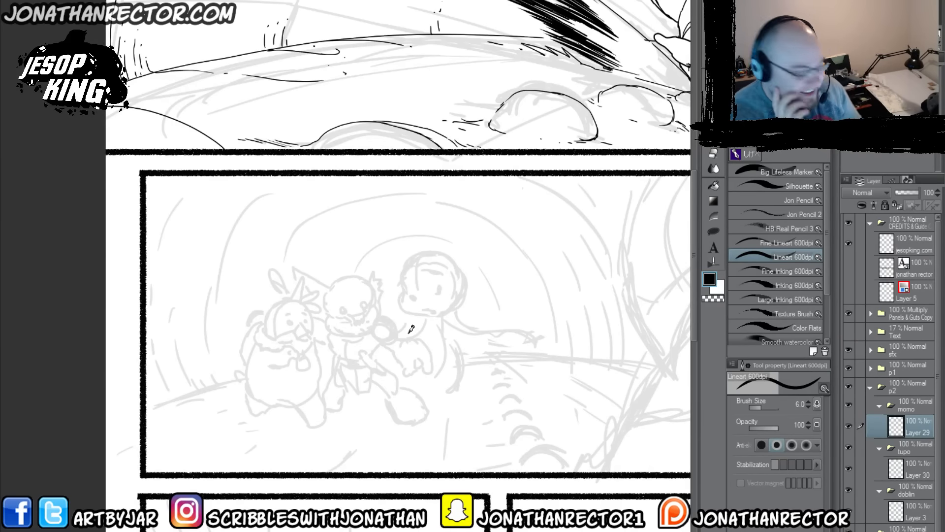
pyautogui.moveTo(292, 365); pyautogui.dragTo(88, 376)
pyautogui.moveTo(166, 415); pyautogui.dragTo(190, 513)
pyautogui.moveTo(439, 394); pyautogui.dragTo(463, 509)
pyautogui.moveTo(354, 394); pyautogui.dragTo(422, 264)
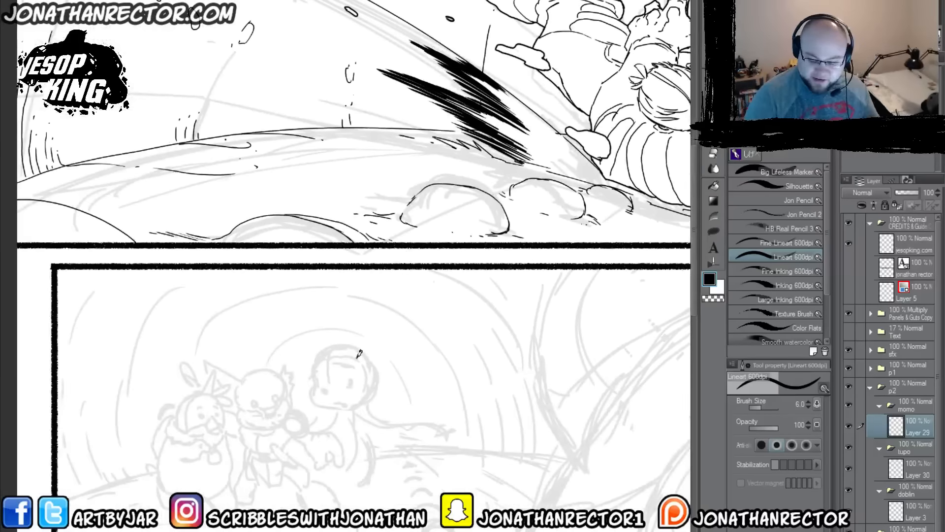
pyautogui.scroll(-1, 332, 325)
pyautogui.moveTo(291, 388); pyautogui.dragTo(386, 183)
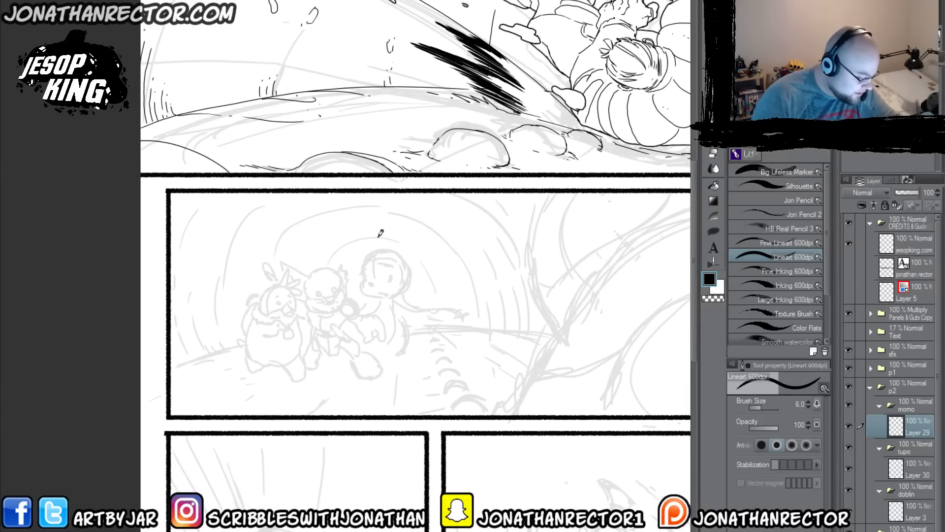
pyautogui.moveTo(363, 278)
pyautogui.mouseDown()
pyautogui.moveTo(368, 246)
pyautogui.moveTo(362, 282)
pyautogui.moveTo(386, 295)
pyautogui.mouseUp()
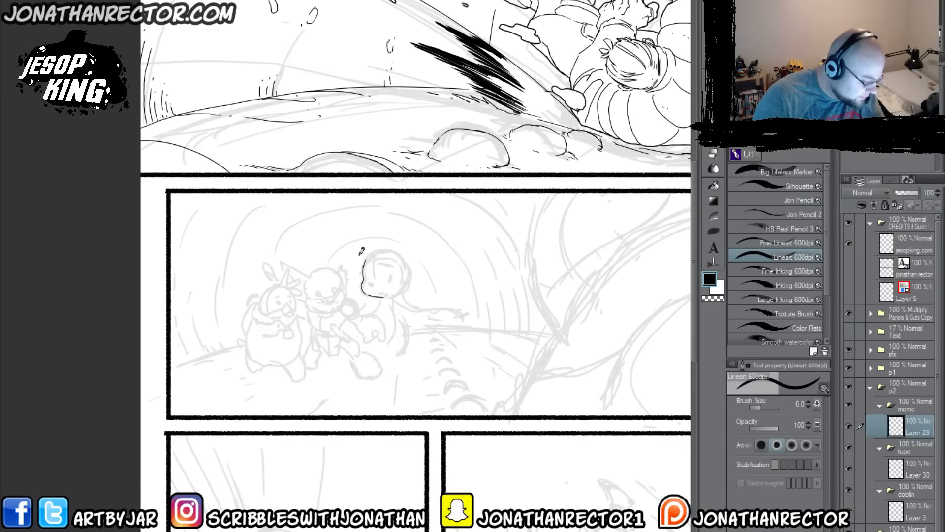
pyautogui.moveTo(379, 247)
pyautogui.mouseDown()
pyautogui.moveTo(404, 260)
pyautogui.moveTo(409, 279)
pyautogui.mouseUp()
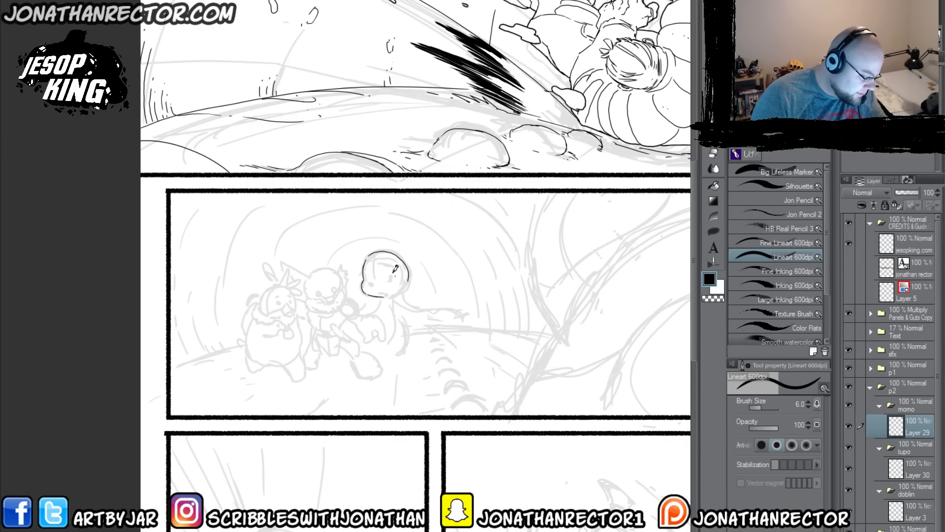
pyautogui.hotkey('ctrl', 'z')
pyautogui.moveTo(372, 251)
pyautogui.mouseDown()
pyautogui.moveTo(394, 252)
pyautogui.moveTo(408, 269)
pyautogui.moveTo(386, 297)
pyautogui.mouseUp()
pyautogui.hotkey('ctrl', 'z')
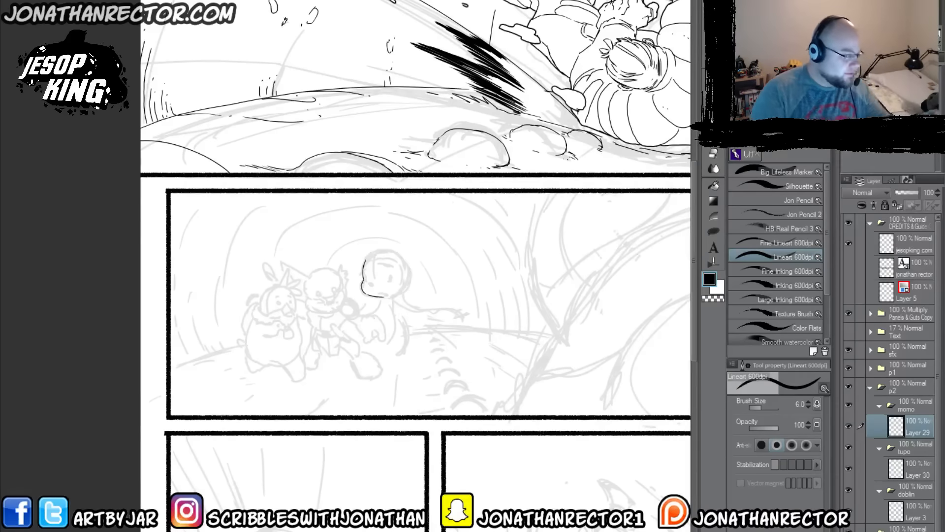
# Step: Flip the canvas view horizontally and ink the rest of the round head, the scalloped hairline and the small facial spots on Layer 29
pyautogui.press('h')
pyautogui.moveTo(263, 303)
pyautogui.mouseDown()
pyautogui.moveTo(323, 317)
pyautogui.moveTo(346, 298)
pyautogui.moveTo(343, 272)
pyautogui.moveTo(367, 261)
pyautogui.moveTo(389, 271)
pyautogui.mouseUp()
pyautogui.hotkey('ctrl', 'z')
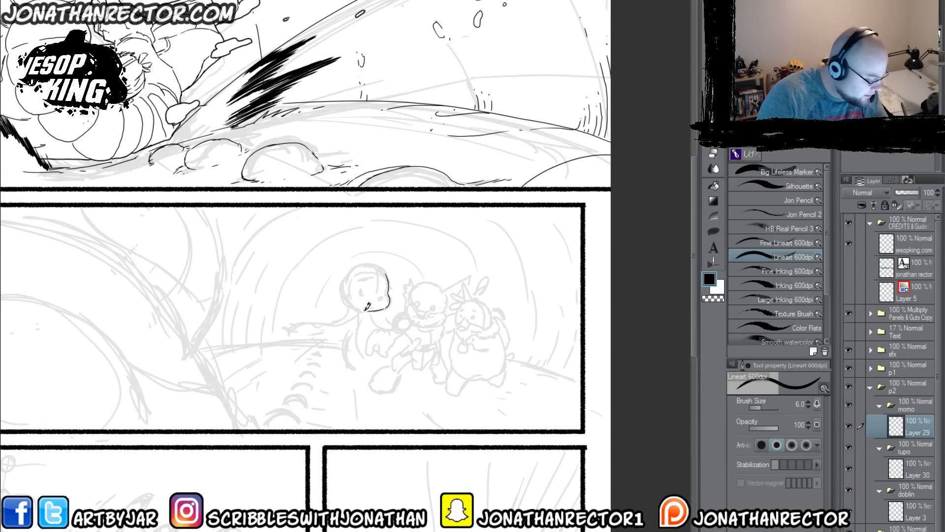
pyautogui.moveTo(365, 306)
pyautogui.mouseDown()
pyautogui.moveTo(342, 283)
pyautogui.moveTo(346, 272)
pyautogui.moveTo(358, 261)
pyautogui.moveTo(386, 270)
pyautogui.mouseUp()
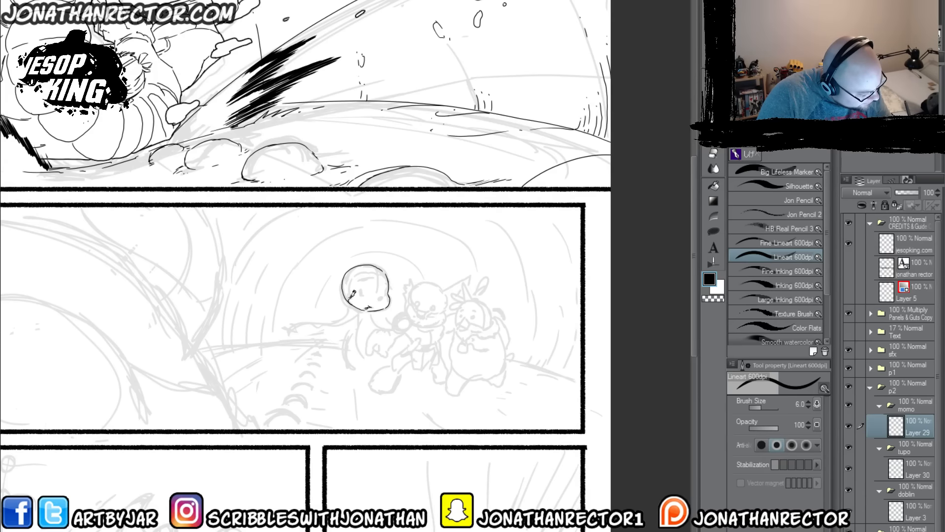
pyautogui.moveTo(356, 270); pyautogui.dragTo(385, 272)
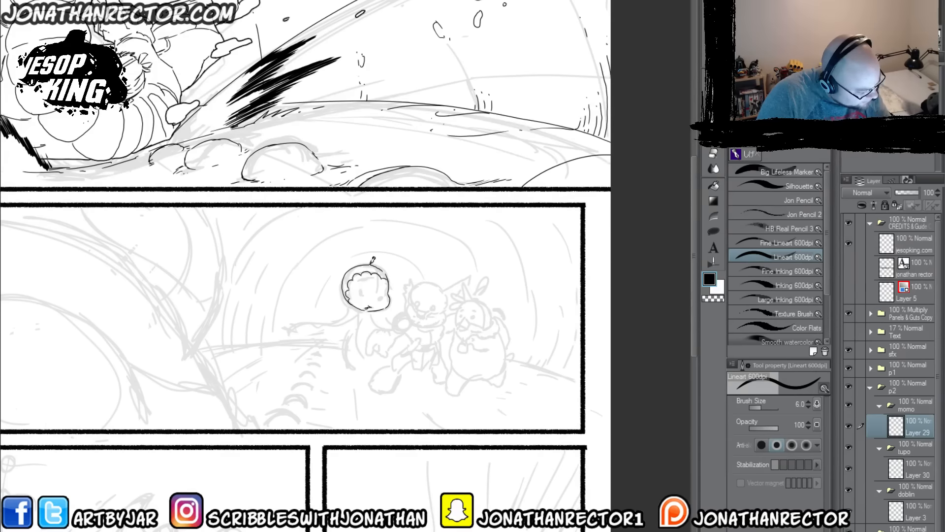
pyautogui.scroll(2, 350, 292)
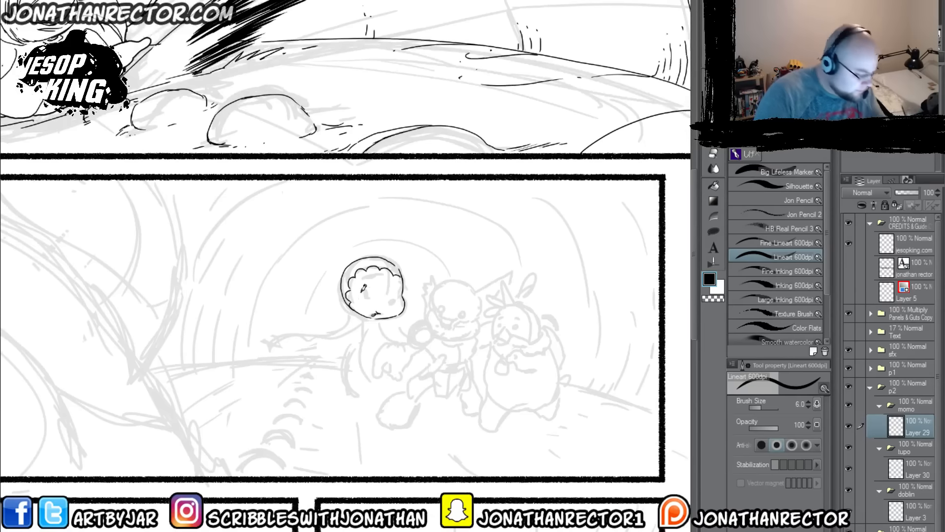
pyautogui.moveTo(355, 297)
pyautogui.mouseDown()
pyautogui.moveTo(399, 305)
pyautogui.moveTo(396, 313)
pyautogui.mouseUp()
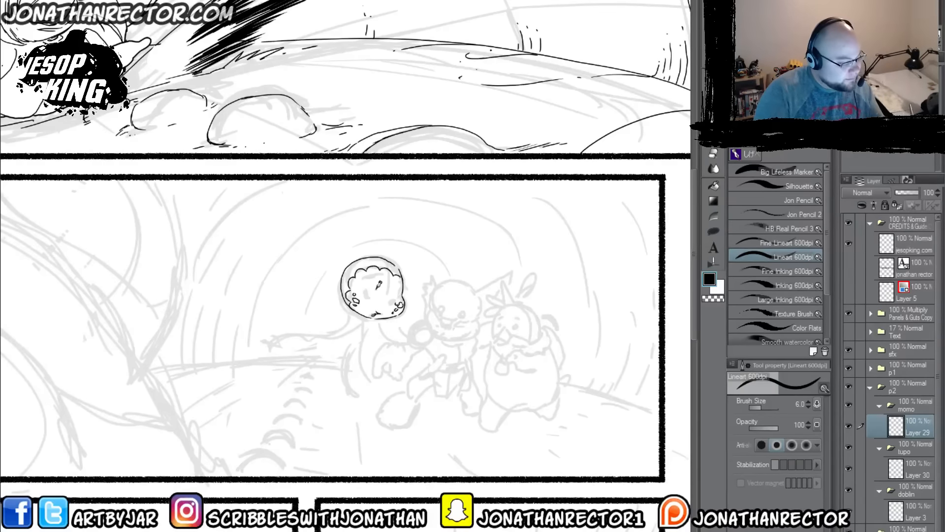
# Step: Set the Hard eraser to size 80 and clean up the chin line of the inked head on Layer 29
pyautogui.press('e')
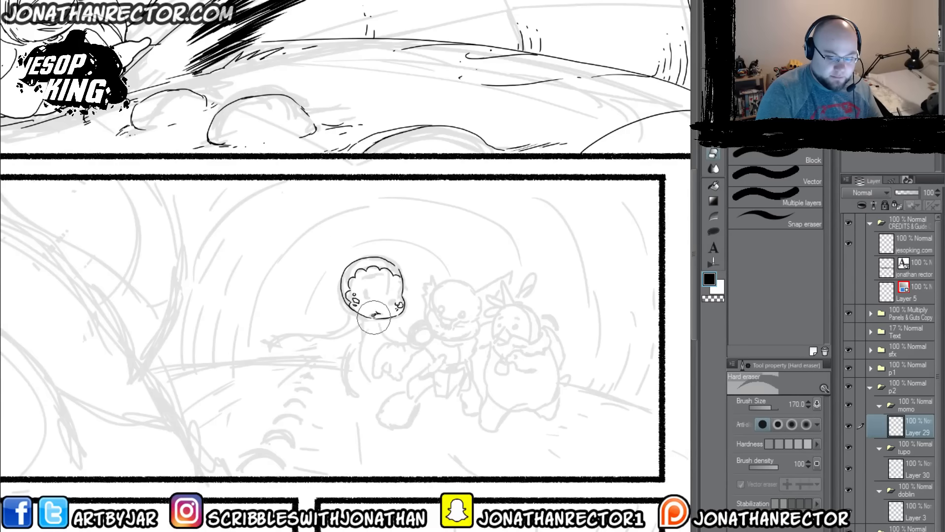
pyautogui.press('[')
pyautogui.press('[')
pyautogui.press('[')
pyautogui.moveTo(389, 313); pyautogui.dragTo(391, 312)
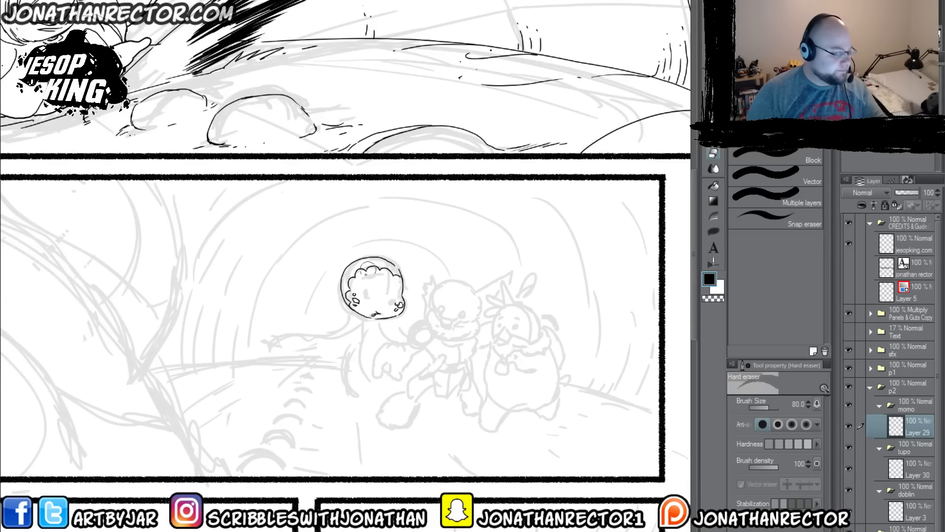
# Step: On a new layer above Layer 29, ink the character's eyes, eyebrows and small hatch marks with the Lineart 600dpi brush
pyautogui.press('p')
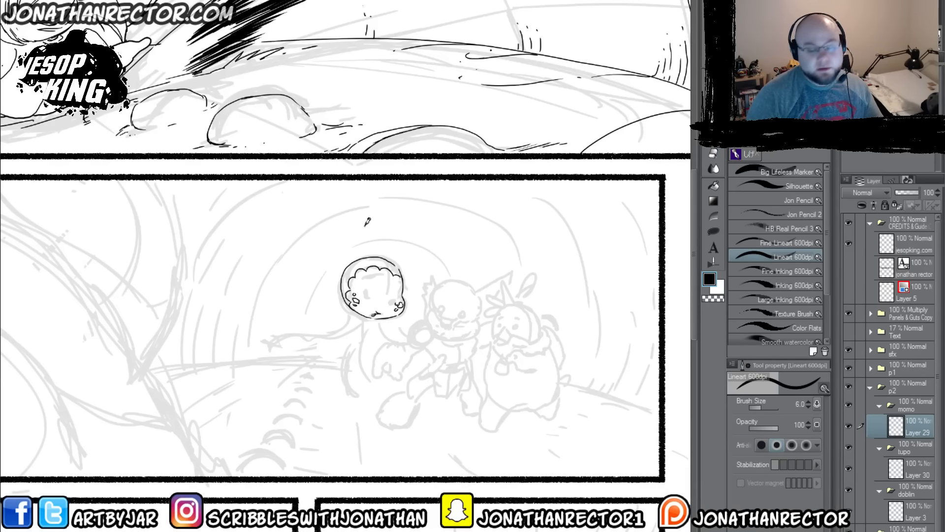
pyautogui.hotkey('ctrl', 'shift', 'n')
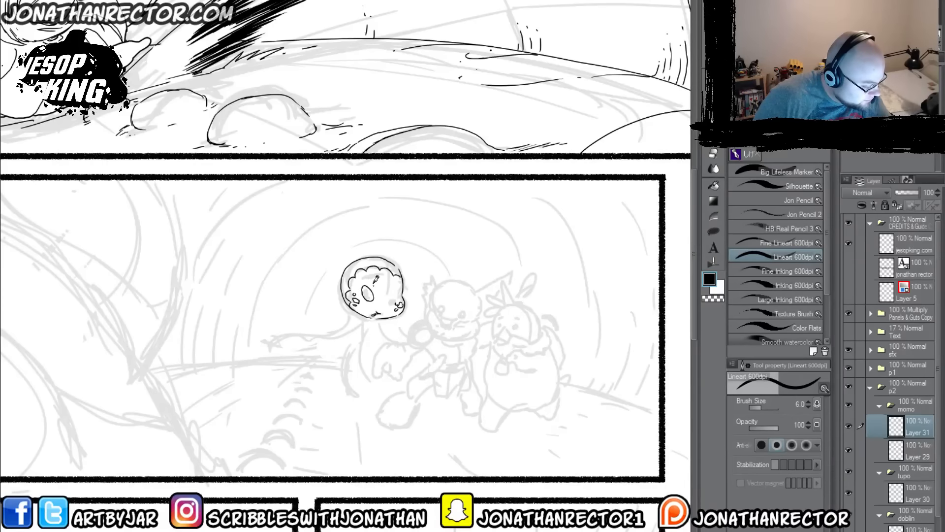
pyautogui.moveTo(393, 293)
pyautogui.mouseDown()
pyautogui.moveTo(389, 301)
pyautogui.moveTo(376, 282)
pyautogui.mouseUp()
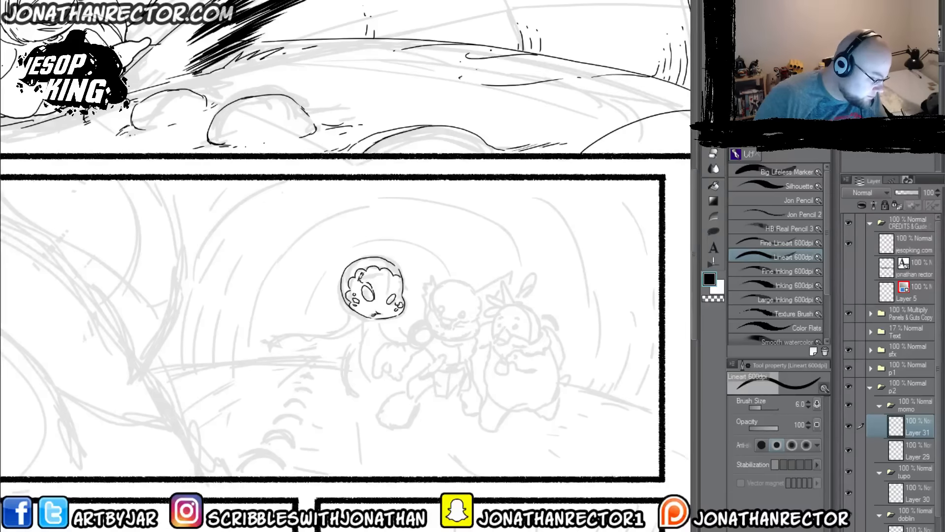
pyautogui.moveTo(357, 281)
pyautogui.mouseDown()
pyautogui.moveTo(365, 298)
pyautogui.moveTo(393, 301)
pyautogui.mouseUp()
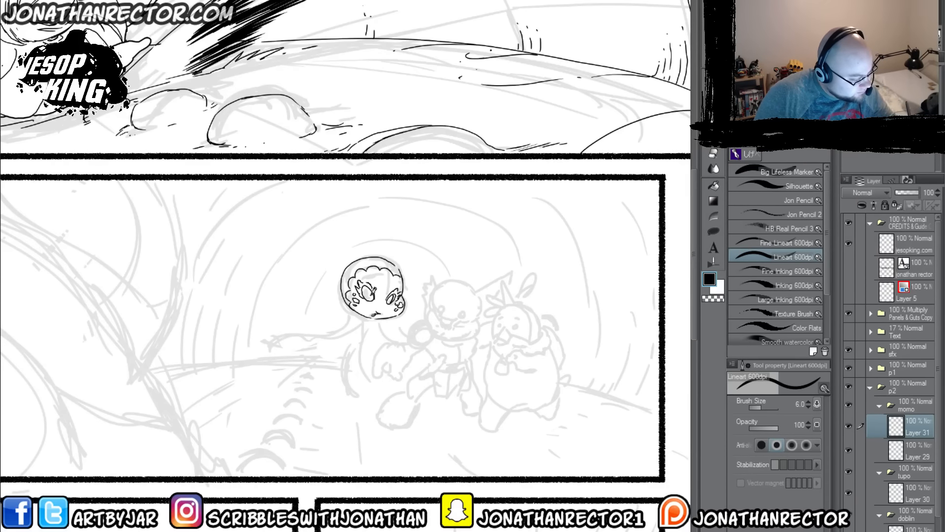
pyautogui.moveTo(372, 293); pyautogui.dragTo(372, 294)
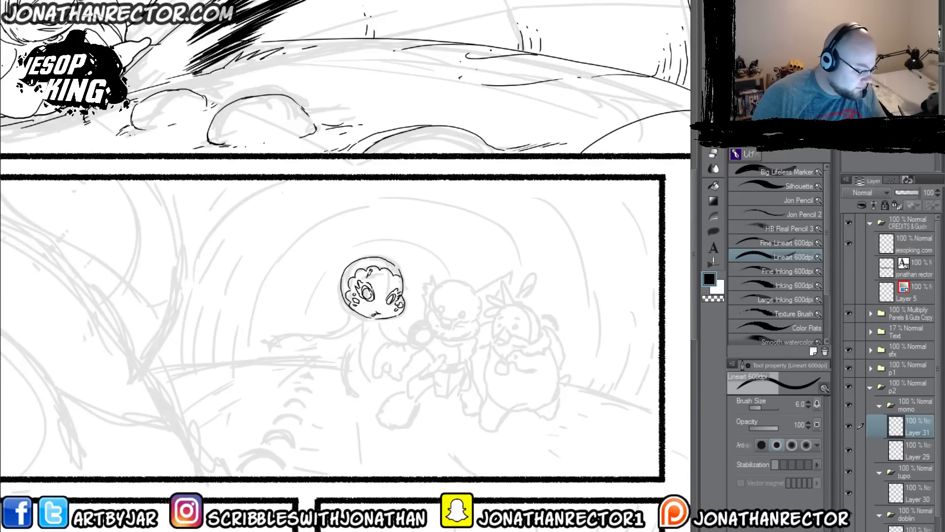
pyautogui.moveTo(369, 272); pyautogui.dragTo(382, 266)
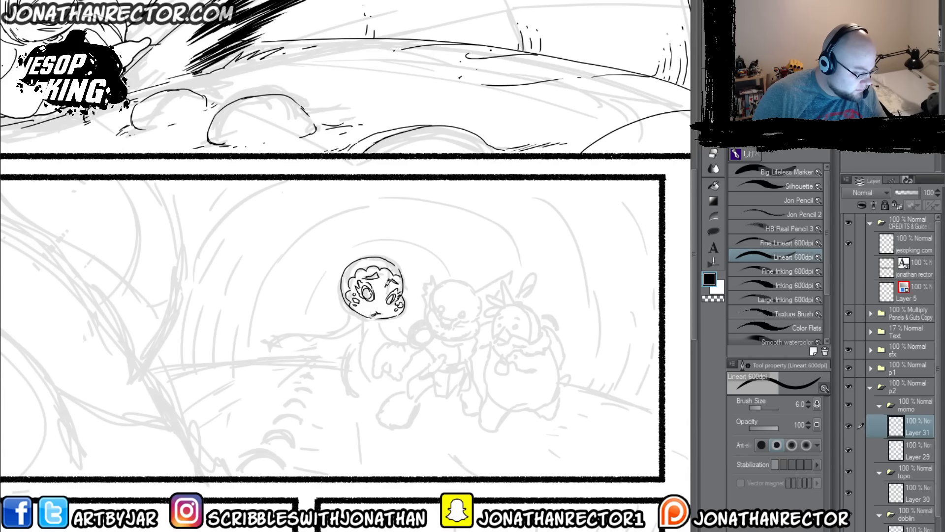
pyautogui.moveTo(380, 284); pyautogui.dragTo(393, 279)
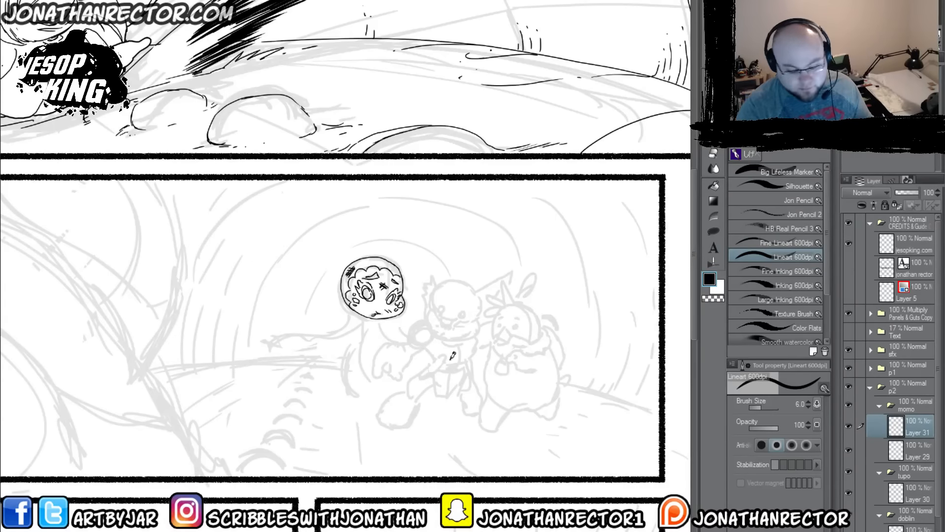
# Step: Set the Lineart brush to size 60 and draw thick curling tentacle strokes below the head on separate new layers in the momo folder
pyautogui.hotkey('ctrl', 'shift', 'n')
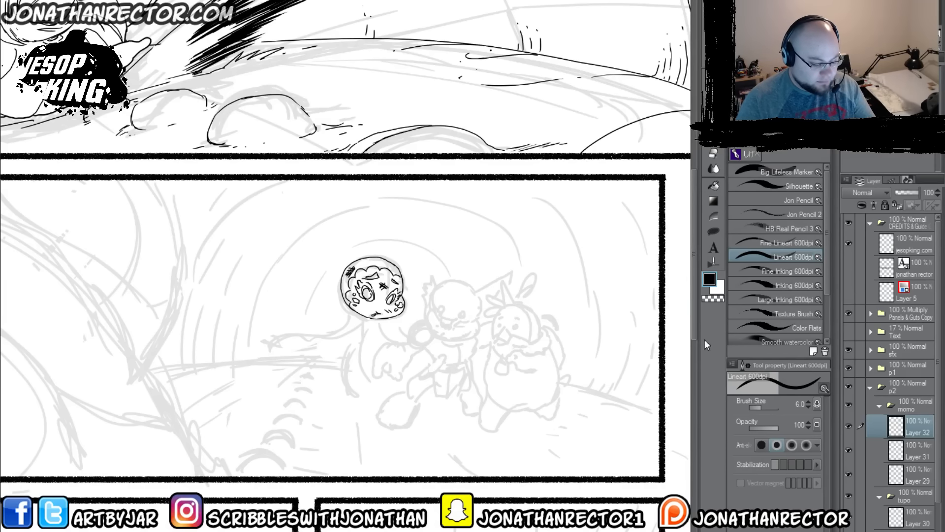
pyautogui.press(']')
pyautogui.press(']')
pyautogui.press(']')
pyautogui.press(']')
pyautogui.press(']')
pyautogui.press(']')
pyautogui.press(']')
pyautogui.press(']')
pyautogui.press(']')
pyautogui.press(']')
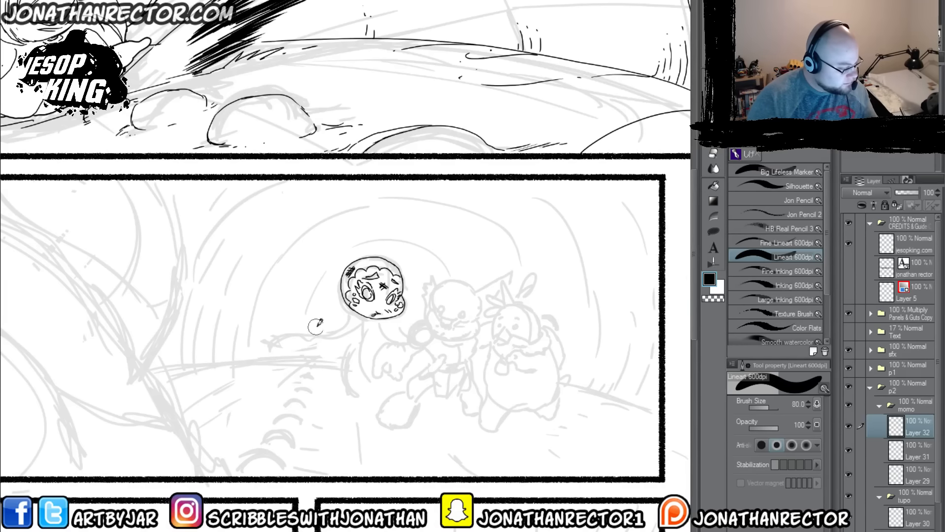
pyautogui.press(']')
pyautogui.press(']')
pyautogui.moveTo(356, 312)
pyautogui.mouseDown()
pyautogui.moveTo(296, 328)
pyautogui.moveTo(251, 367)
pyautogui.moveTo(327, 344)
pyautogui.mouseUp()
pyautogui.hotkey('ctrl', 'z')
pyautogui.moveTo(380, 295)
pyautogui.mouseDown()
pyautogui.moveTo(355, 318)
pyautogui.moveTo(393, 327)
pyautogui.moveTo(405, 306)
pyautogui.moveTo(415, 324)
pyautogui.moveTo(436, 311)
pyautogui.moveTo(437, 284)
pyautogui.moveTo(321, 336)
pyautogui.moveTo(325, 379)
pyautogui.mouseUp()
pyautogui.hotkey('ctrl', 'shift', 'n')
pyautogui.hotkey('ctrl', 'shift', 'n')
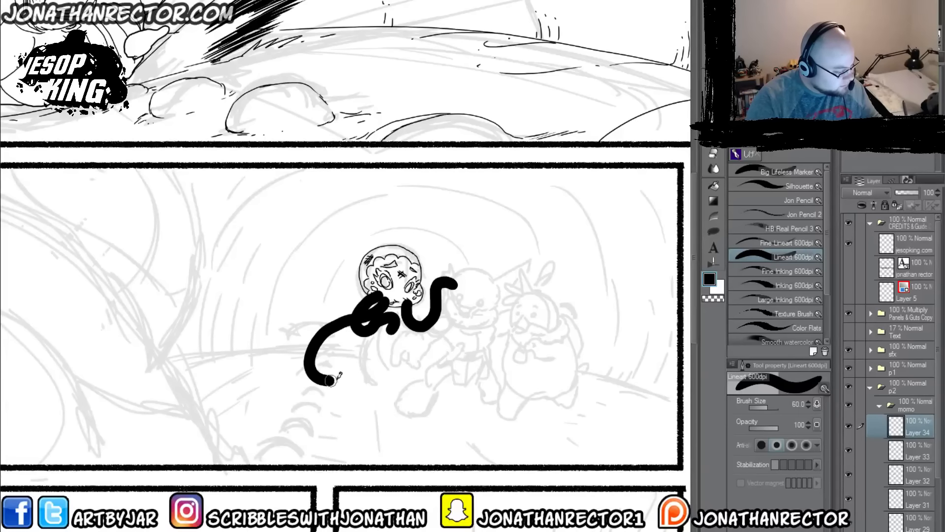
# Step: Add three more layers and draw one long curved tentacle on each, reaching below the head and out to both sides
pyautogui.hotkey('ctrl', 'shift', 'n')
pyautogui.moveTo(390, 298)
pyautogui.mouseDown()
pyautogui.moveTo(373, 338)
pyautogui.moveTo(421, 365)
pyautogui.mouseUp()
pyautogui.hotkey('ctrl', 'shift', 'n')
pyautogui.moveTo(402, 295)
pyautogui.mouseDown()
pyautogui.moveTo(424, 317)
pyautogui.moveTo(517, 270)
pyautogui.moveTo(531, 283)
pyautogui.mouseUp()
pyautogui.hotkey('ctrl', 'shift', 'n')
pyautogui.moveTo(400, 289)
pyautogui.mouseDown()
pyautogui.moveTo(321, 289)
pyautogui.moveTo(308, 317)
pyautogui.mouseUp()
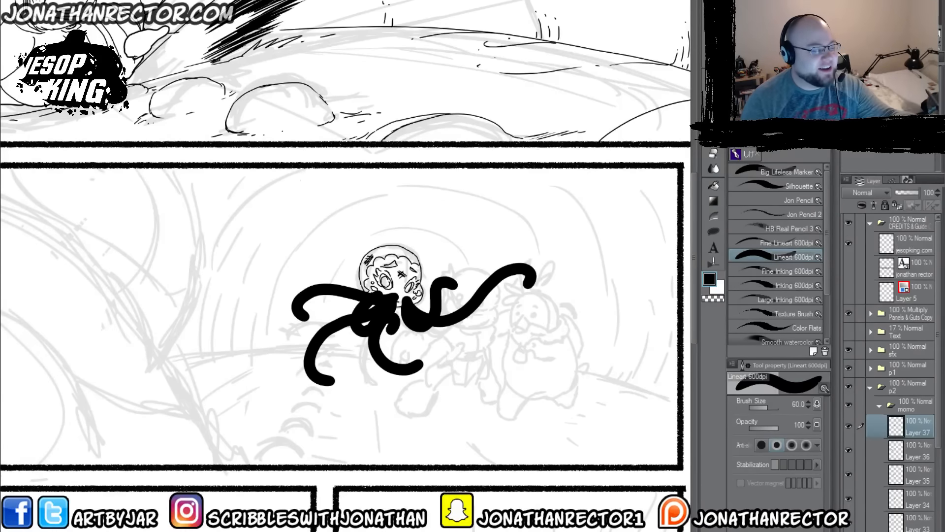
# Step: Convert the solid black tentacle strokes on Layers 37 down to 32 into white shapes with thin black outlines, and select Layer 33
pyautogui.moveTo(437, 326); pyautogui.dragTo(446, 313)
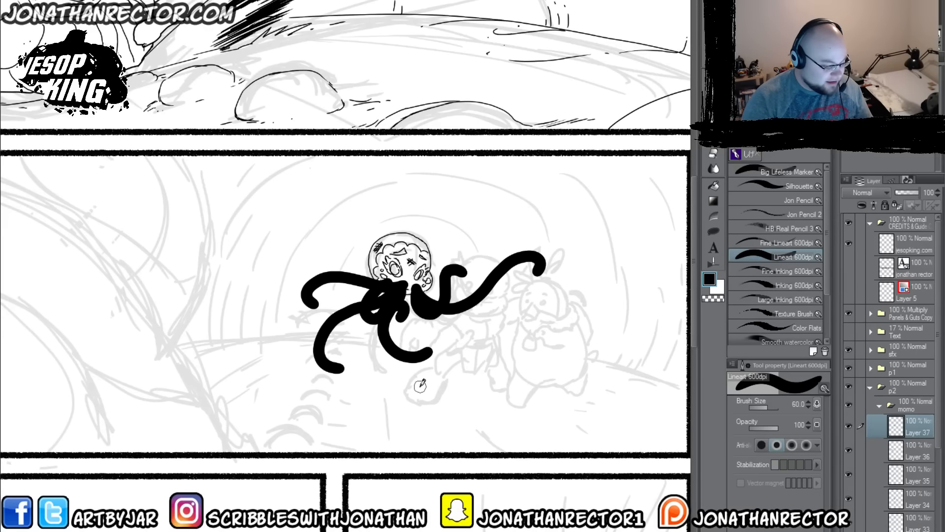
pyautogui.press('F1')
pyautogui.click(912, 456)
pyautogui.press('F1')
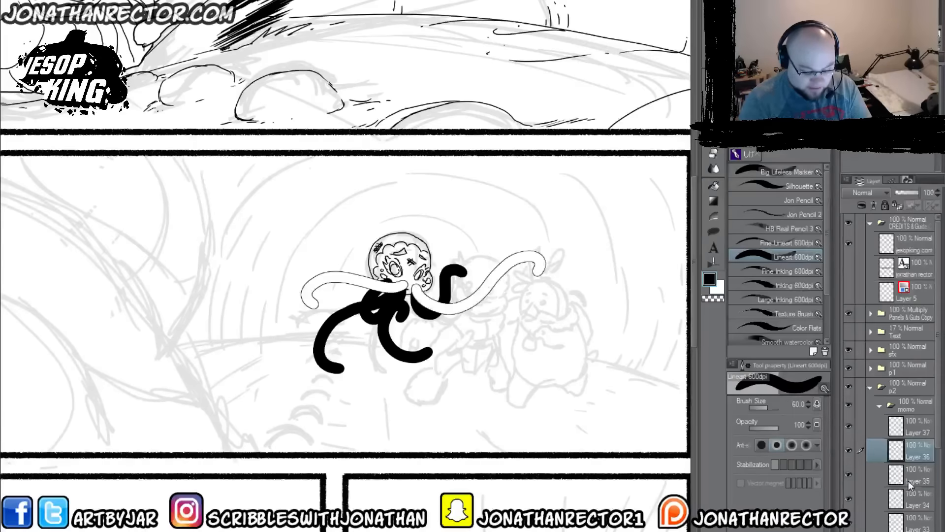
pyautogui.click(905, 480)
pyautogui.press('F1')
pyautogui.click(910, 500)
pyautogui.press('F1')
pyautogui.click(910, 526)
pyautogui.press('F1')
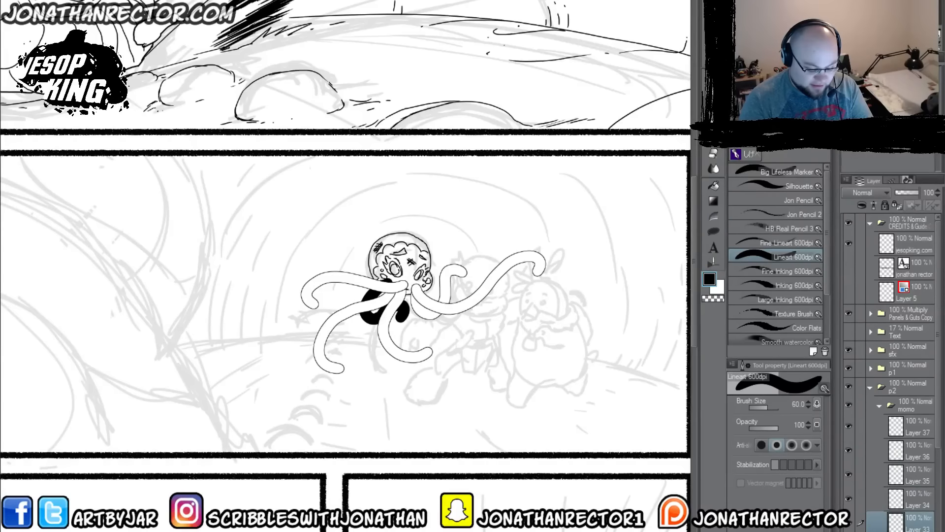
pyautogui.press('F1')
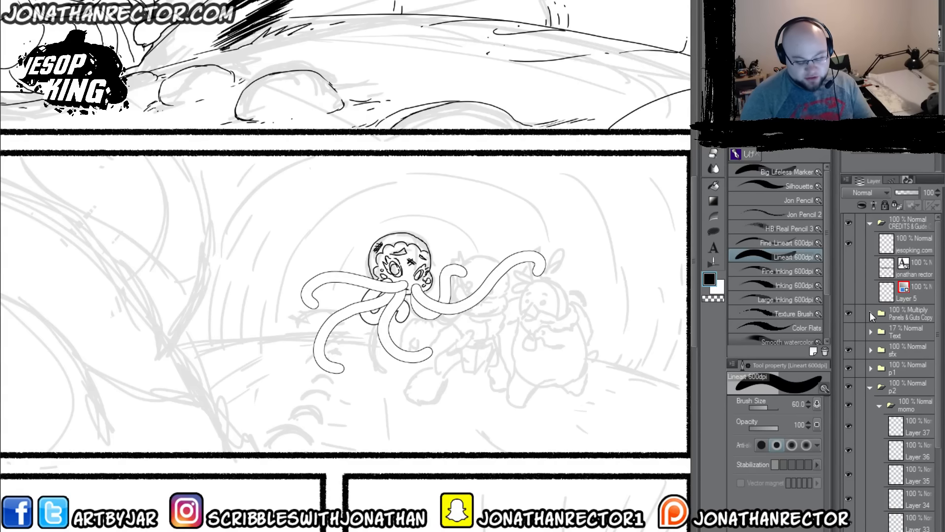
pyautogui.click(916, 521)
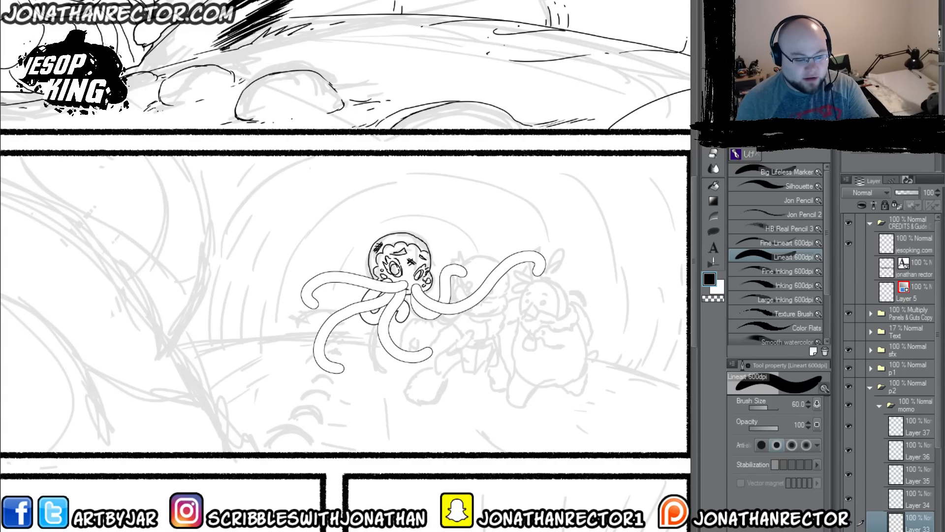
# Step: Identify the overlapping tentacle layers by toggling visibility, and move Layers 33 and 32 above Layer 37 in the momo folder
pyautogui.click(911, 496)
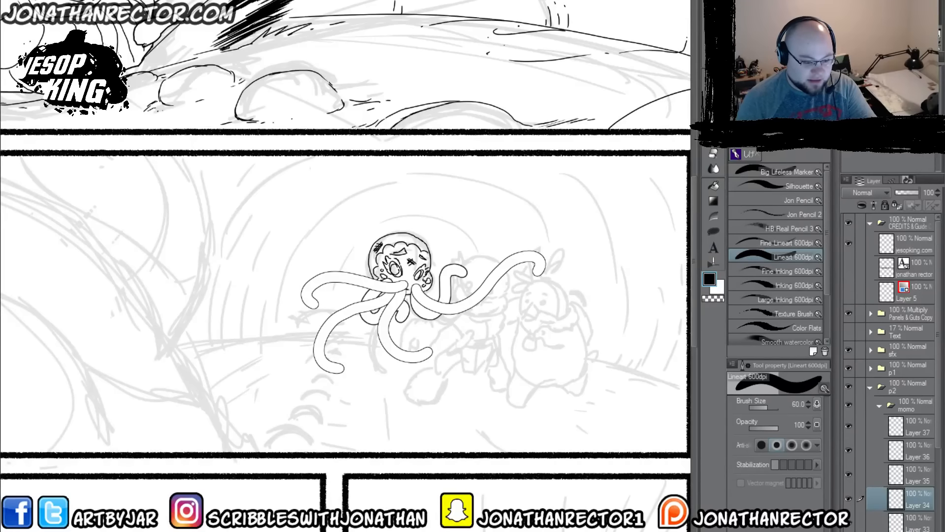
pyautogui.click(909, 476)
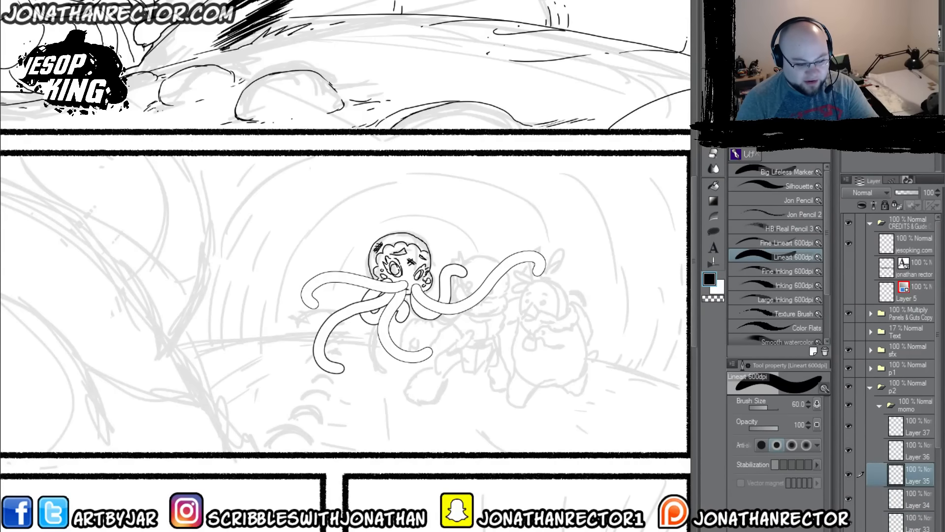
pyautogui.click(910, 447)
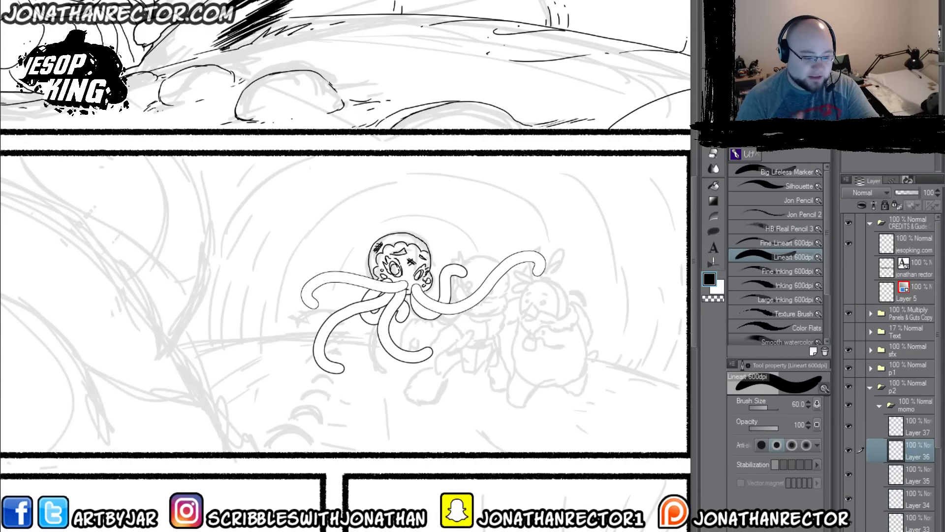
pyautogui.click(913, 427)
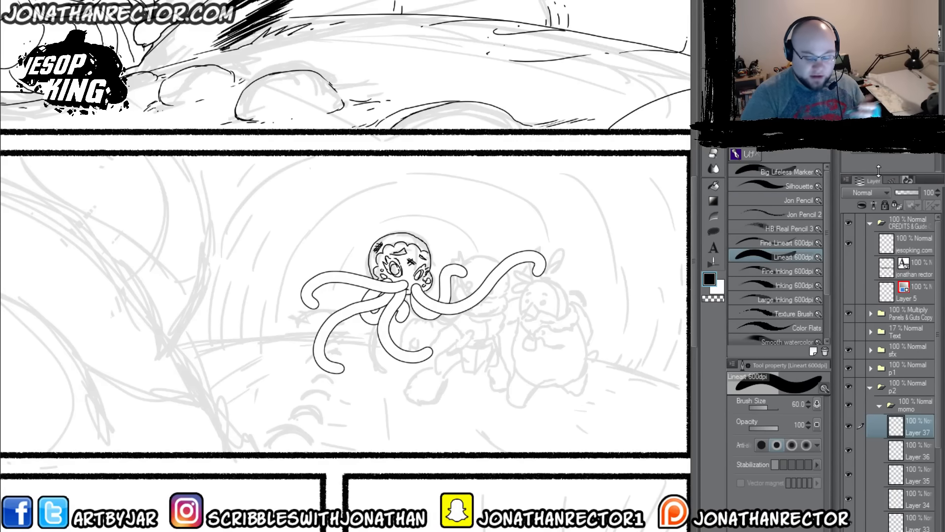
pyautogui.scroll(-3, 852, 482)
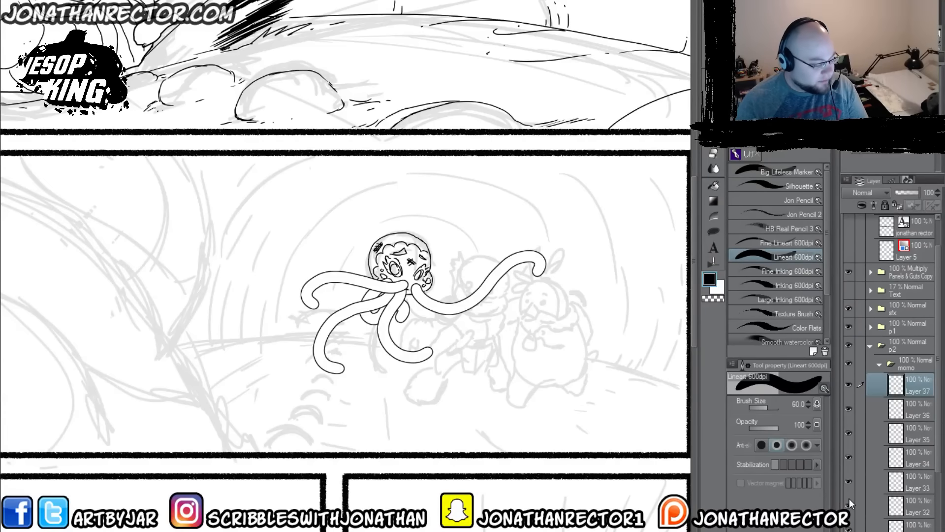
pyautogui.hotkey('ctrl', 'y')
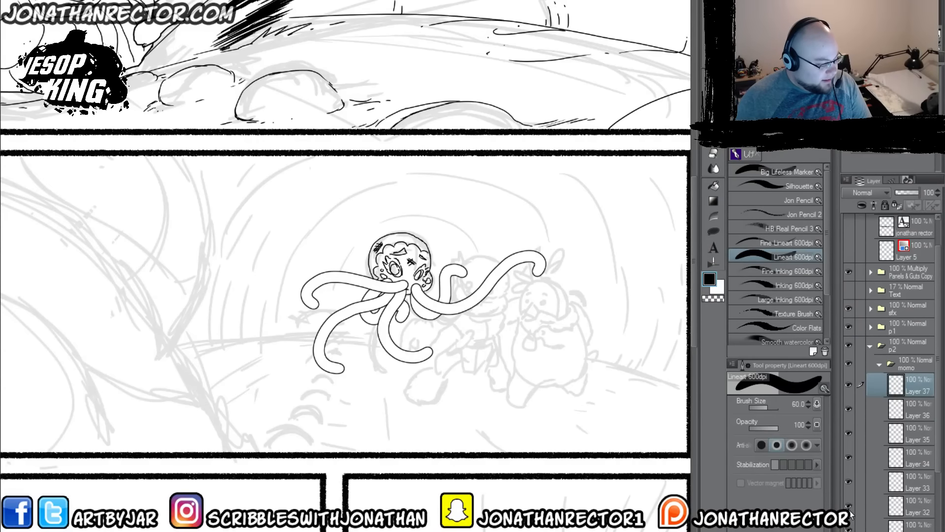
pyautogui.click(848, 529)
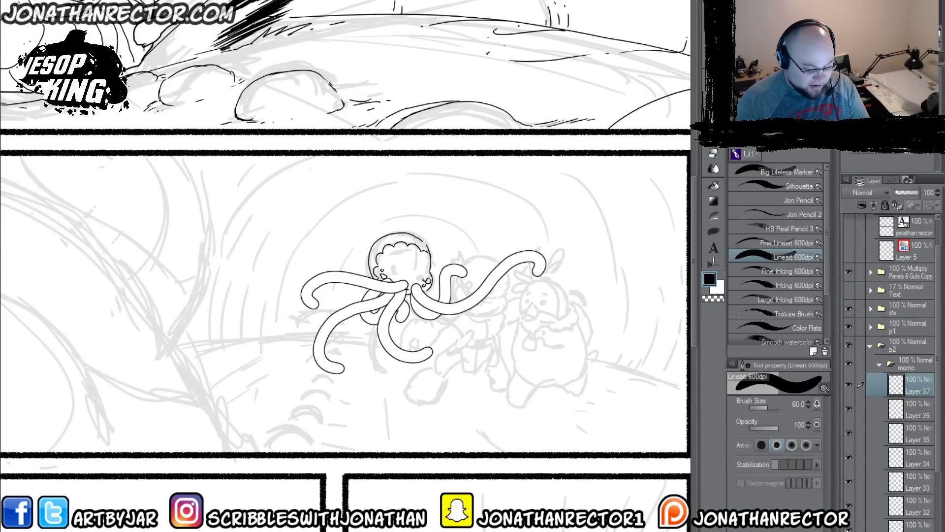
pyautogui.click(849, 507)
pyautogui.click(911, 504)
pyautogui.keyDown('shift'); pyautogui.click(912, 481); pyautogui.keyUp('shift')
pyautogui.moveTo(912, 475); pyautogui.dragTo(912, 379)
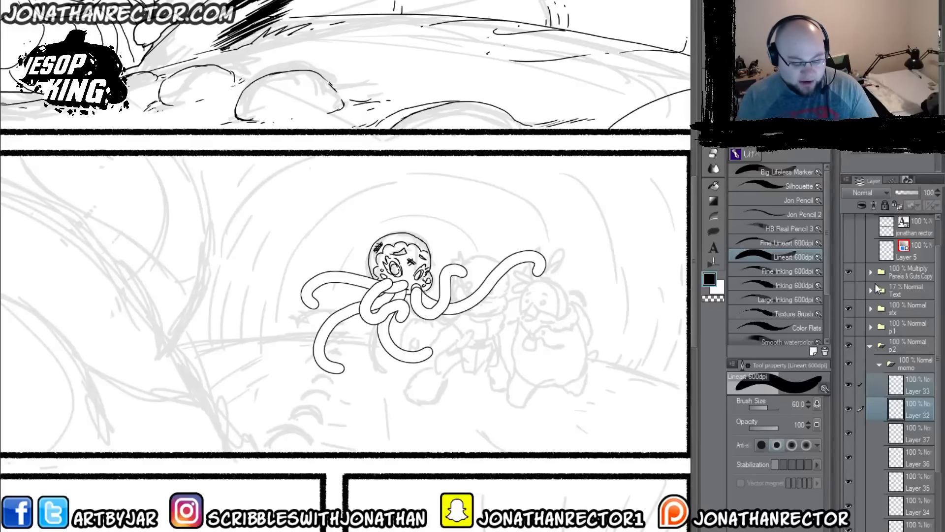
# Step: Check the tentacle layers by toggling visibility, and merge the six layers from Layer 33 down to Layer 34 into one
pyautogui.click(848, 431)
pyautogui.click(847, 433)
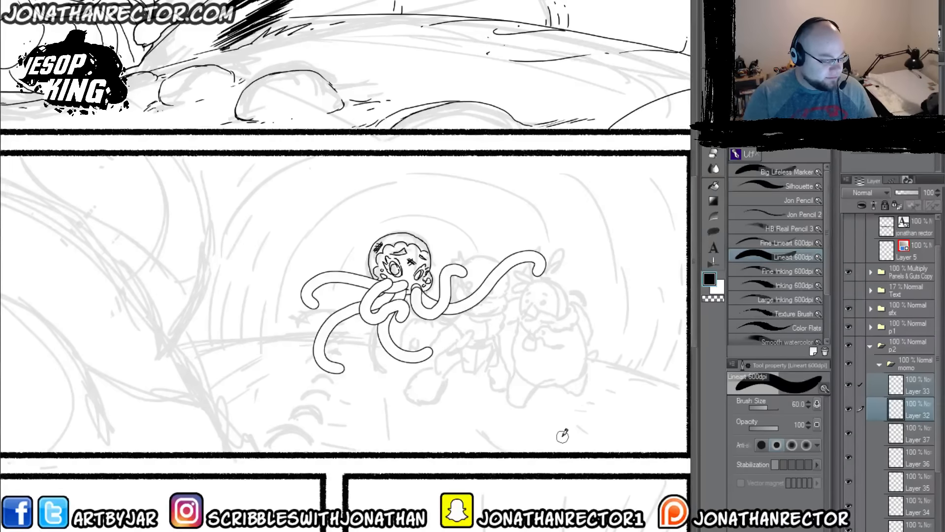
pyautogui.click(869, 389)
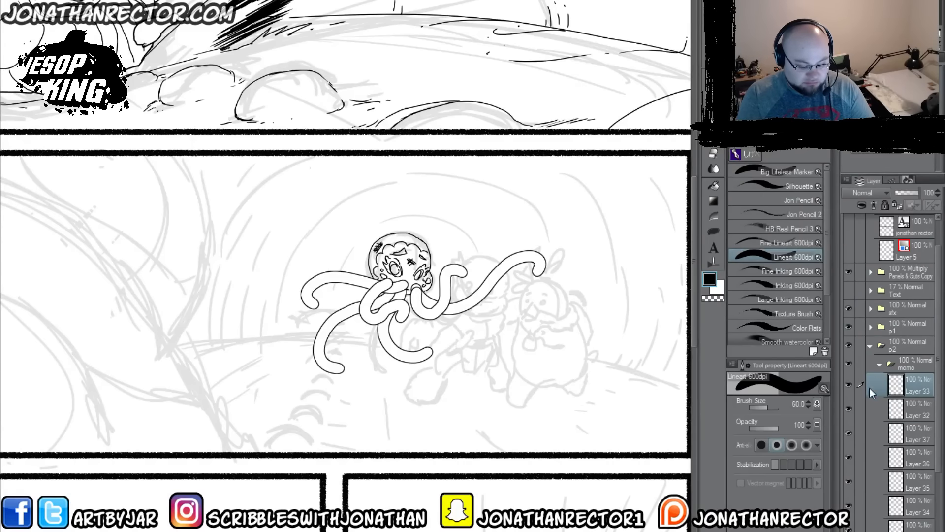
pyautogui.click(848, 506)
pyautogui.click(848, 506)
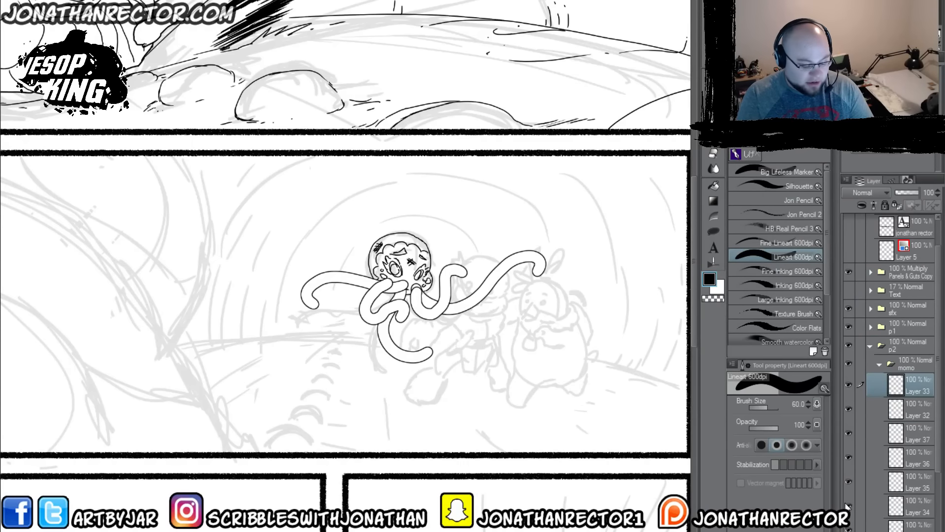
pyautogui.click(849, 527)
pyautogui.click(848, 527)
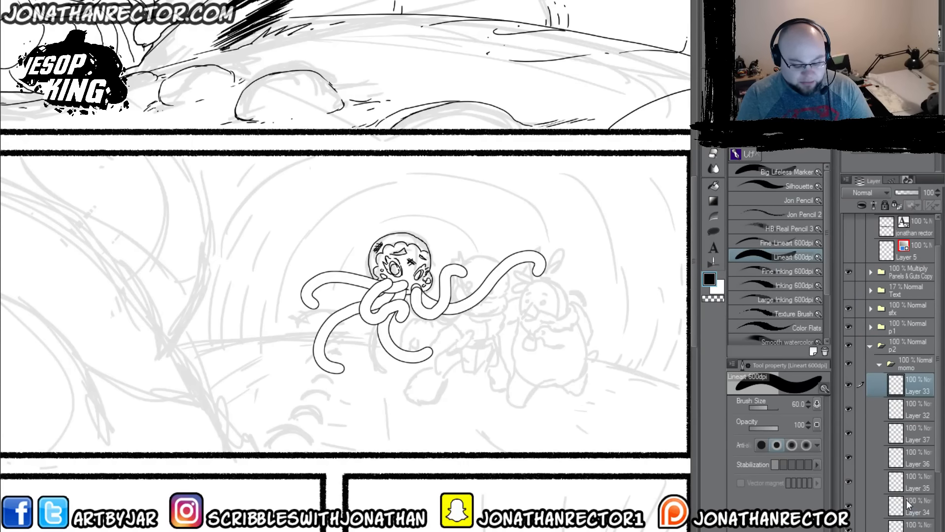
pyautogui.keyDown('shift'); pyautogui.click(902, 502); pyautogui.keyUp('shift')
pyautogui.click(143, 1)
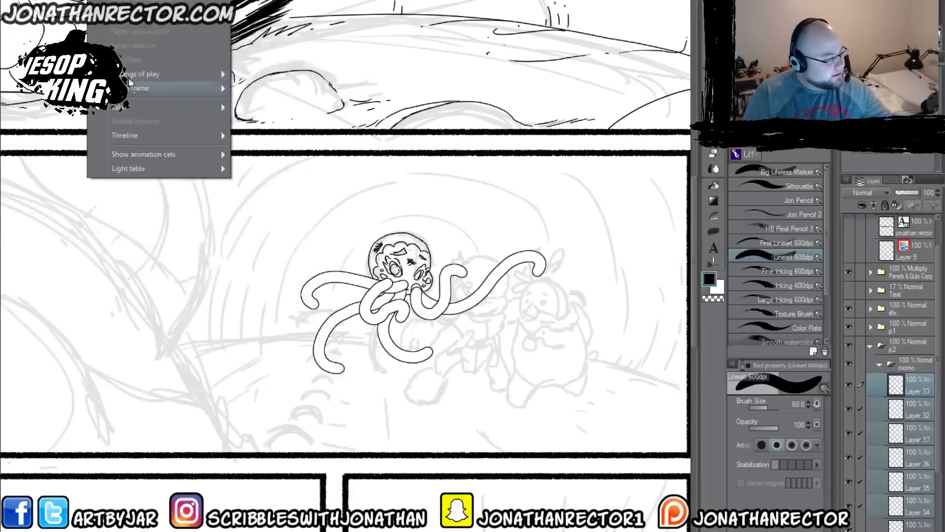
pyautogui.click(172, 191)
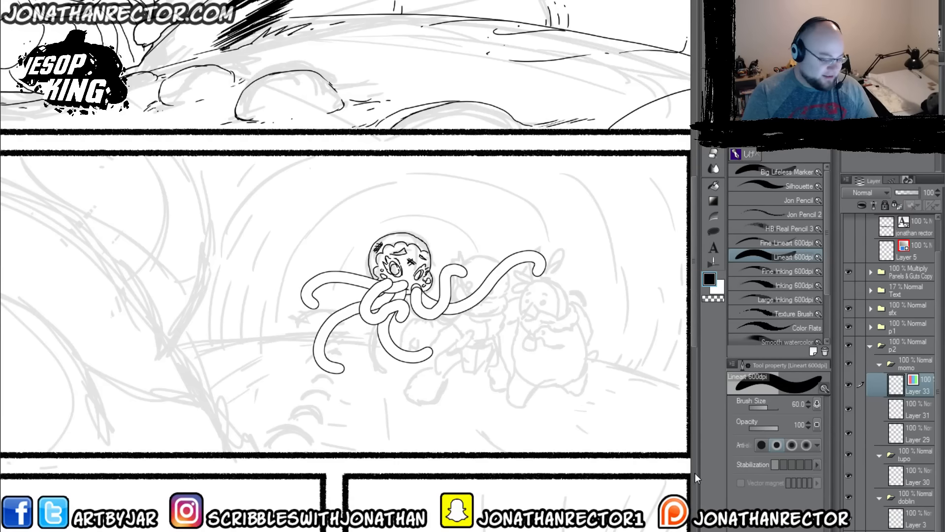
# Step: Lower the merged tentacle layer's opacity to 48% and move the head Layers 31 and 29 above it
pyautogui.click(906, 193)
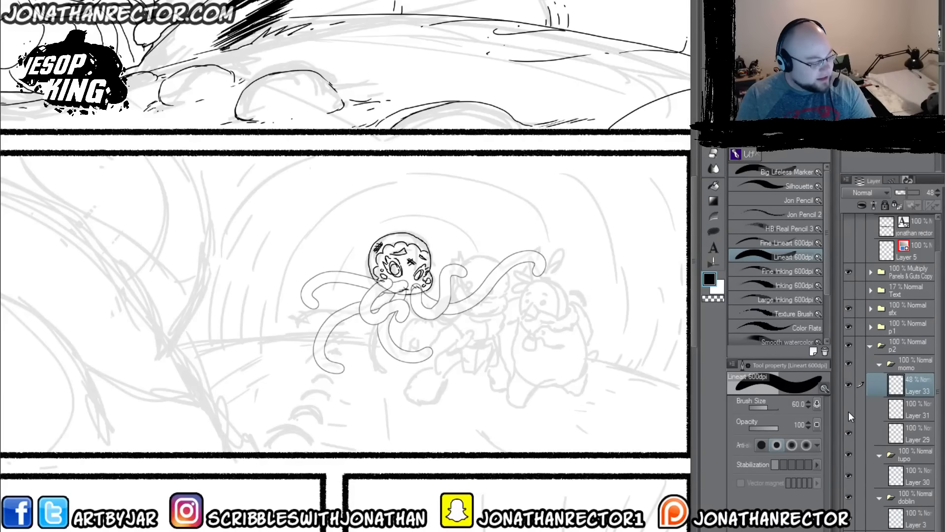
pyautogui.click(848, 427)
pyautogui.click(877, 399)
pyautogui.keyDown('ctrl'); pyautogui.click(912, 429); pyautogui.keyUp('ctrl')
pyautogui.moveTo(913, 403); pyautogui.dragTo(909, 377)
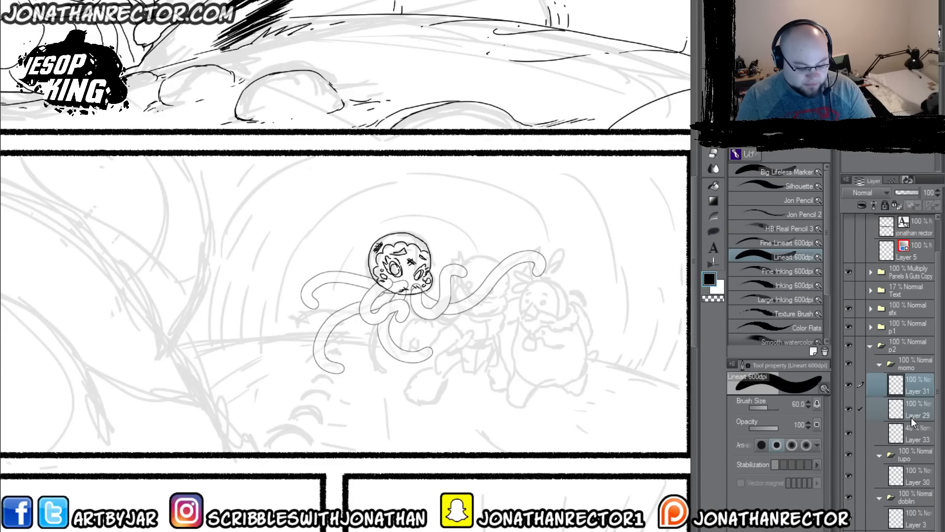
# Step: Erase the tentacle lines overlapping the head on Layer 33 with the Hard eraser at size 80, and restore the layer's opacity to 100%
pyautogui.click(908, 434)
pyautogui.hotkey('ctrl', '+')
pyautogui.hotkey('ctrl', '+')
pyautogui.moveTo(427, 308)
pyautogui.mouseDown()
pyautogui.moveTo(401, 315)
pyautogui.moveTo(424, 278)
pyautogui.mouseUp()
pyautogui.press('e')
pyautogui.moveTo(384, 279)
pyautogui.mouseDown()
pyautogui.moveTo(407, 291)
pyautogui.moveTo(456, 281)
pyautogui.moveTo(456, 295)
pyautogui.moveTo(470, 296)
pyautogui.moveTo(408, 295)
pyautogui.mouseUp()
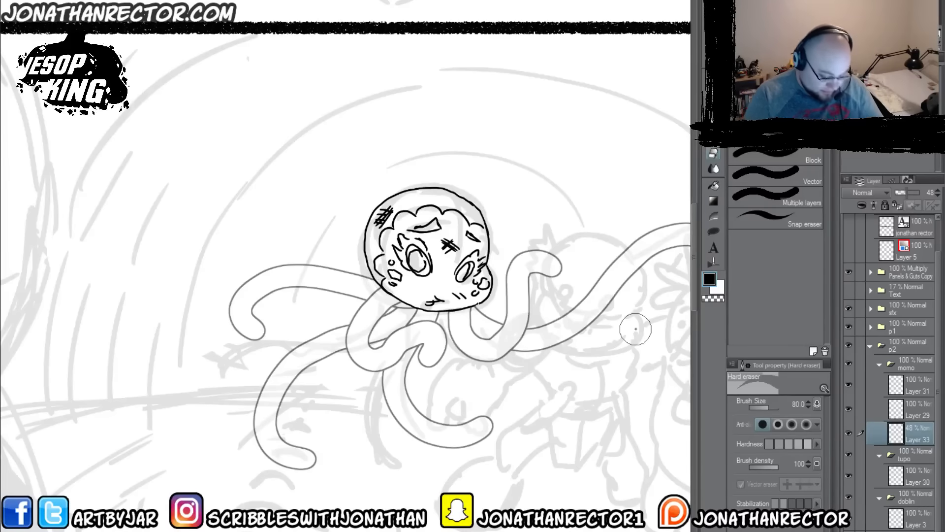
pyautogui.moveTo(907, 194); pyautogui.dragTo(919, 193)
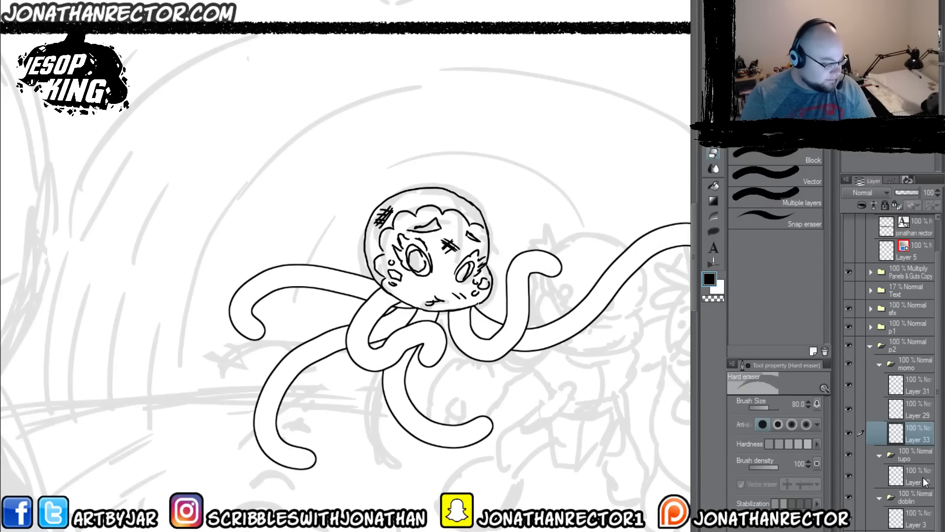
# Step: Merge Layers 31 and 29 down into Layer 33 so momo's head and tentacles share a single layer
pyautogui.hotkey('ctrl', '-')
pyautogui.hotkey('ctrl', '-')
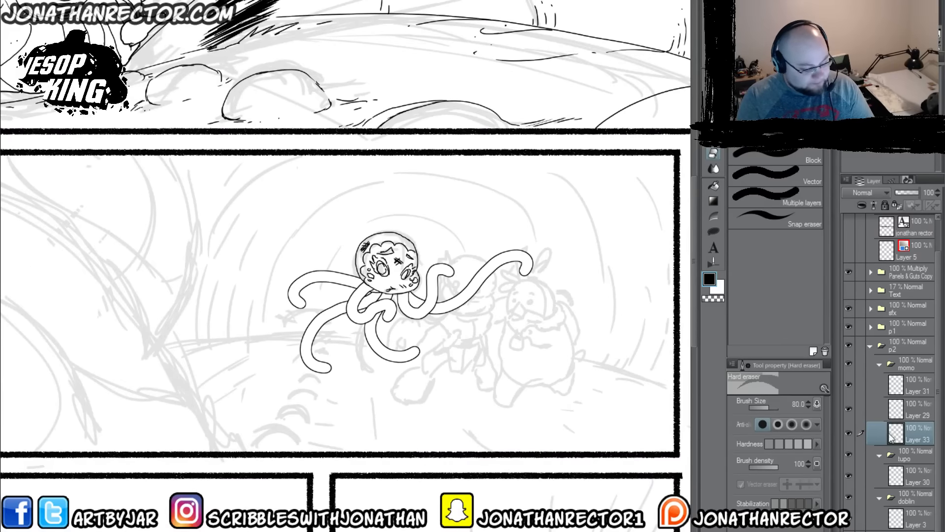
pyautogui.click(912, 385)
pyautogui.hotkey('ctrl', 'e')
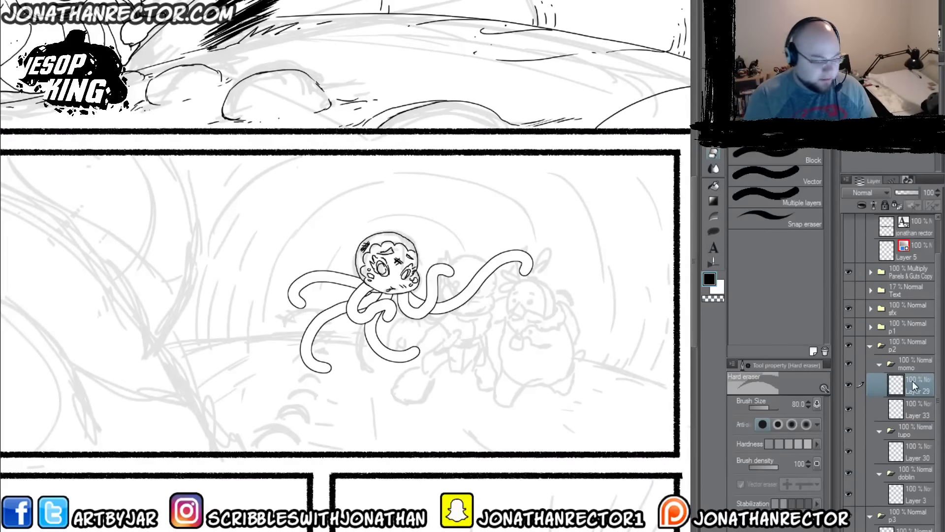
pyautogui.hotkey('ctrl', 'e')
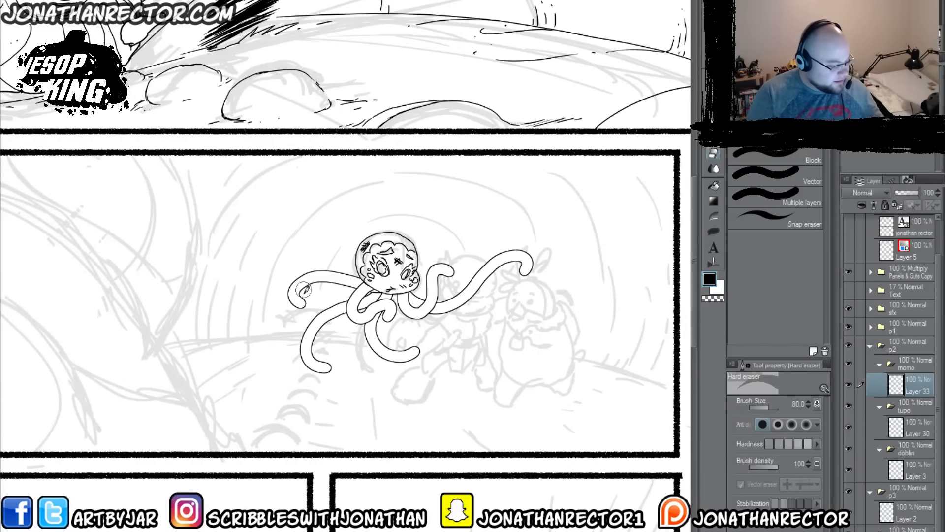
# Step: Ink small detail marks near the tentacle tips with the Lineart 600dpi brush at size 6
pyautogui.press('p')
pyautogui.moveTo(304, 295); pyautogui.dragTo(295, 288)
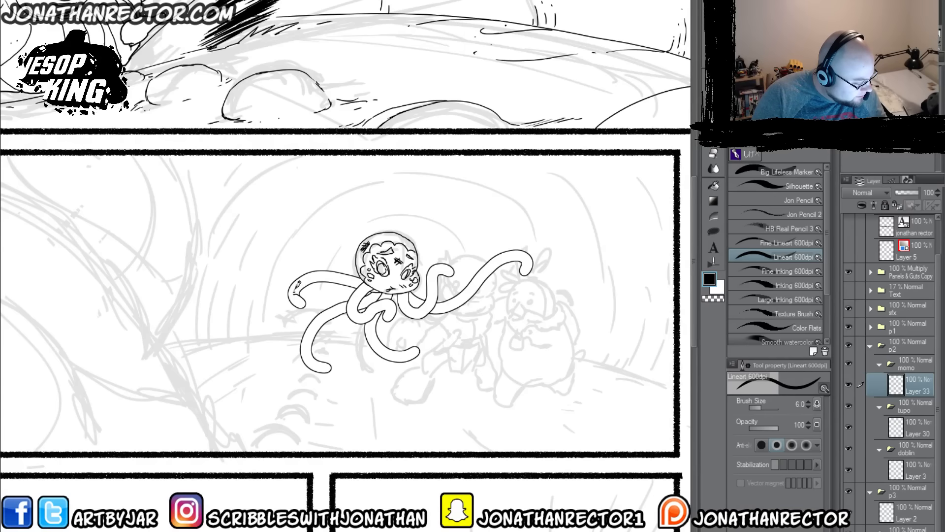
pyautogui.moveTo(315, 359); pyautogui.dragTo(308, 358)
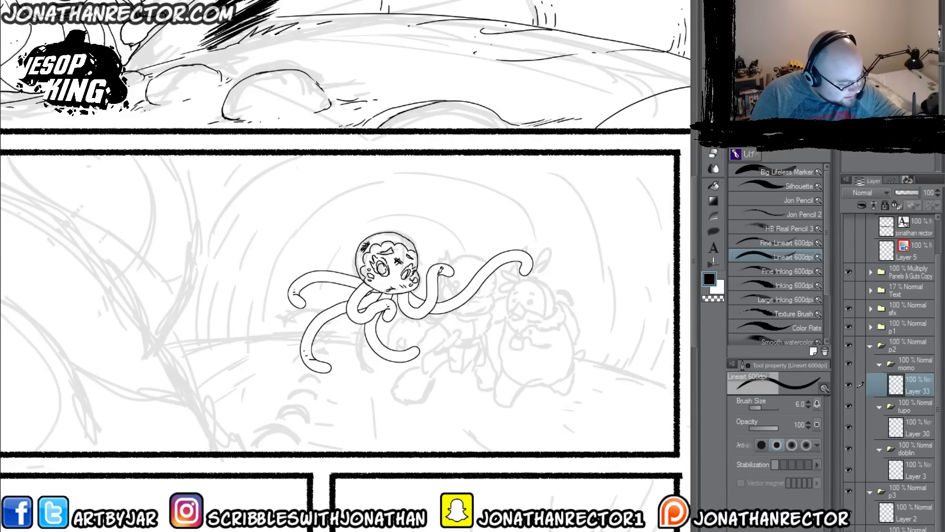
pyautogui.moveTo(522, 267); pyautogui.dragTo(524, 262)
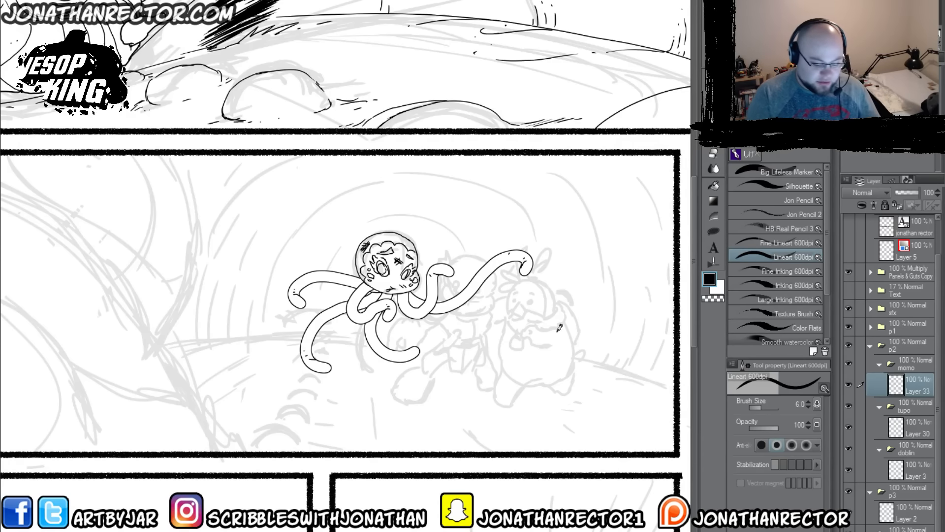
# Step: Select momo's silhouette from the current layer and create a filled KO knockout layer beneath the line art
pyautogui.press('g')
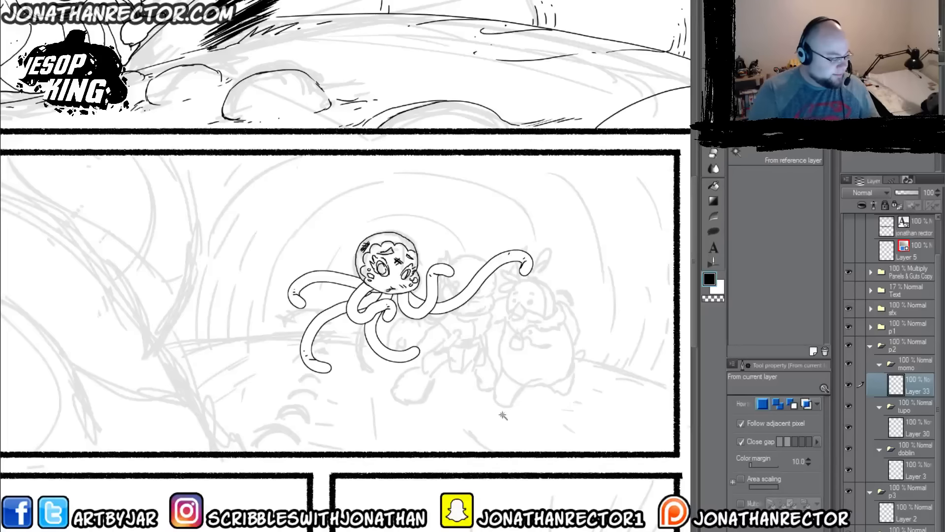
pyautogui.click(364, 325)
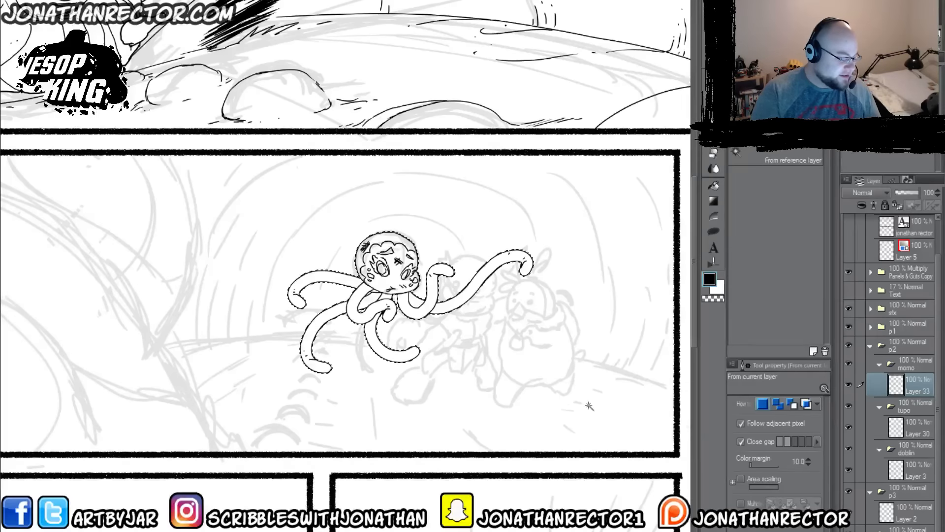
pyautogui.press('F1')
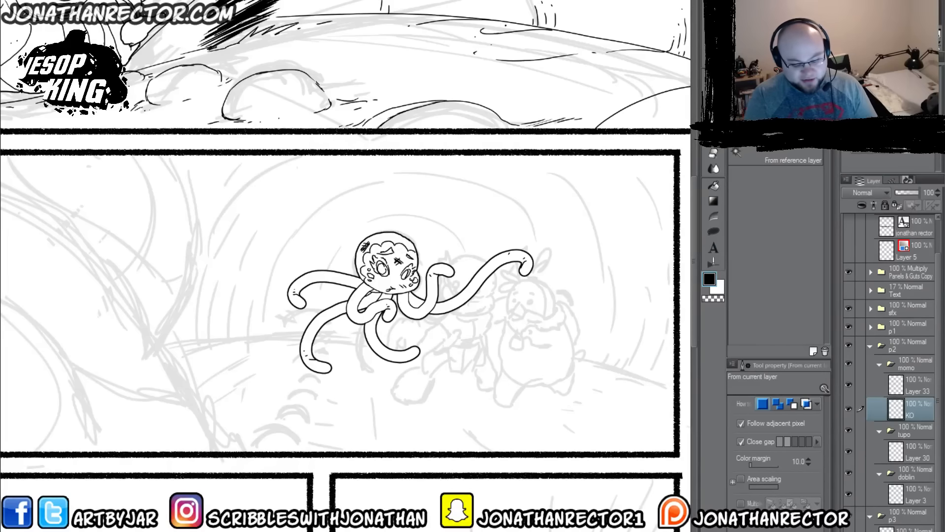
# Step: Collapse and hide the momo folder, and select Layer 30 in the character folder below it
pyautogui.click(879, 364)
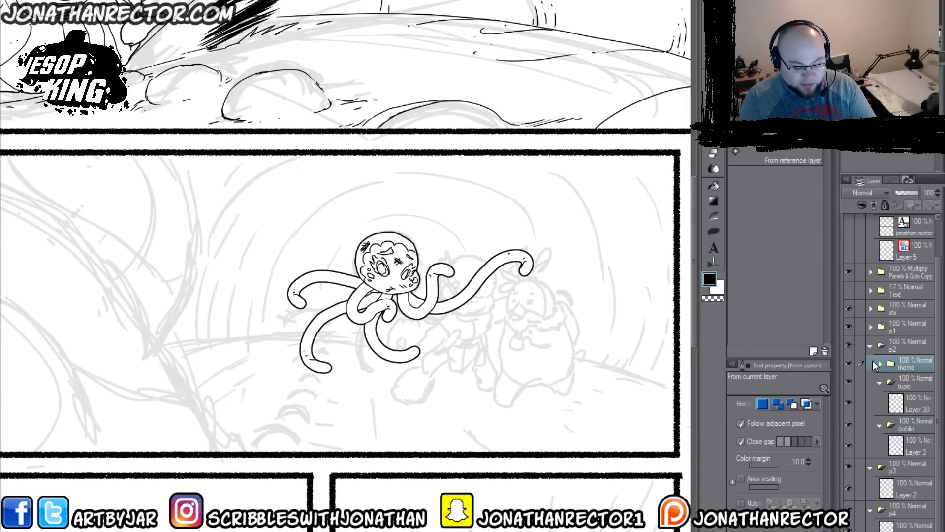
pyautogui.click(847, 362)
pyautogui.click(910, 404)
pyautogui.moveTo(359, 281); pyautogui.dragTo(352, 263)
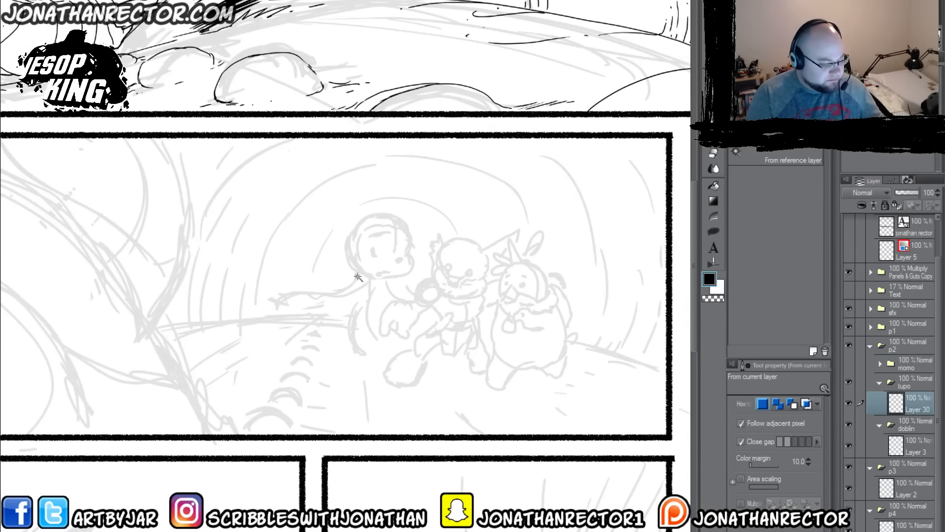
# Step: Switch back to the Lineart 600dpi brush and flip the canvas view horizontally
pyautogui.press('p')
pyautogui.moveTo(514, 305); pyautogui.dragTo(483, 295)
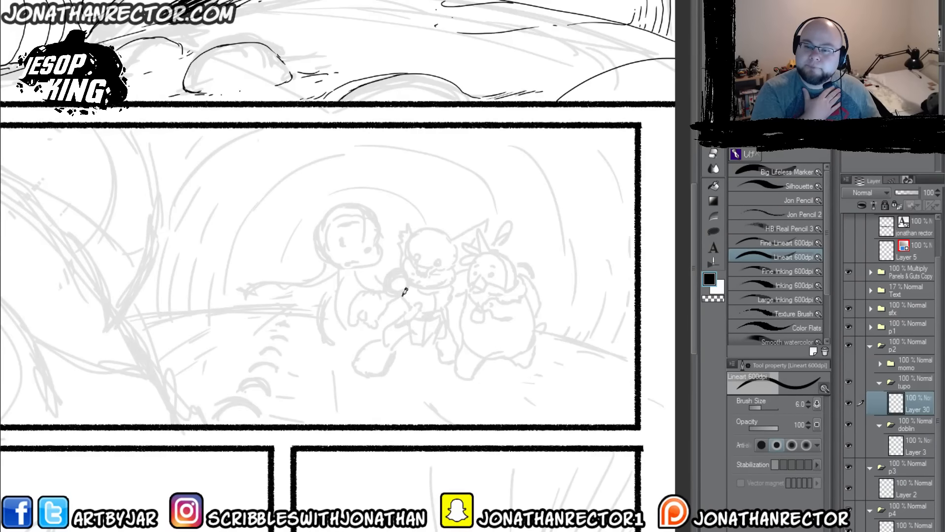
pyautogui.moveTo(393, 324); pyautogui.dragTo(448, 323)
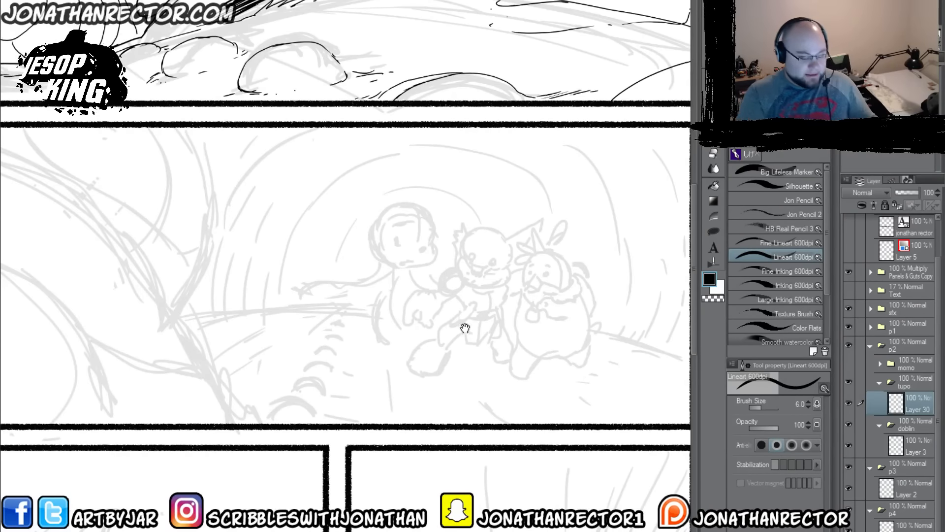
pyautogui.moveTo(507, 285); pyautogui.dragTo(438, 256)
pyautogui.press('h')
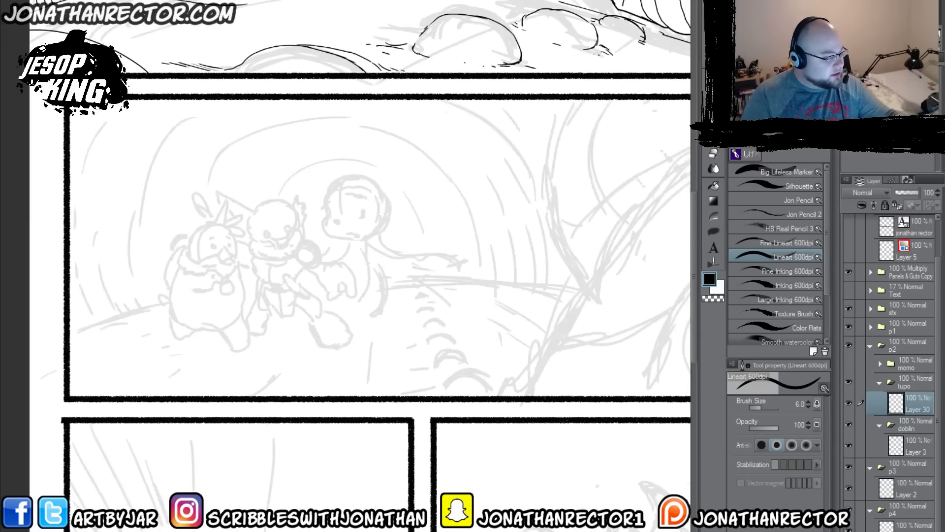
# Step: Ink the beak and rounded face outline of tupo, the leftmost character in panel two, with the Lineart 600dpi brush
pyautogui.scroll(1, 197, 128)
pyautogui.moveTo(176, 398); pyautogui.dragTo(386, 295)
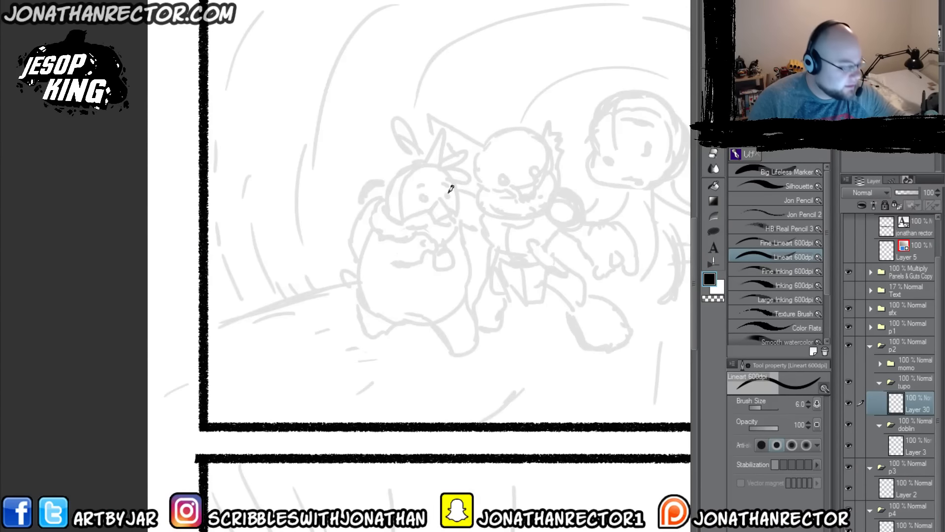
pyautogui.moveTo(441, 200); pyautogui.dragTo(452, 212)
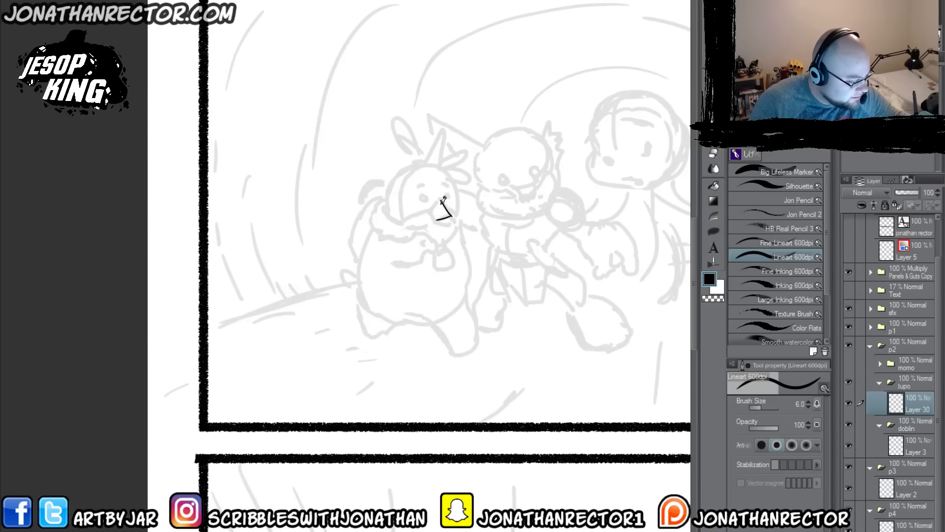
pyautogui.hotkey('ctrl', 'z')
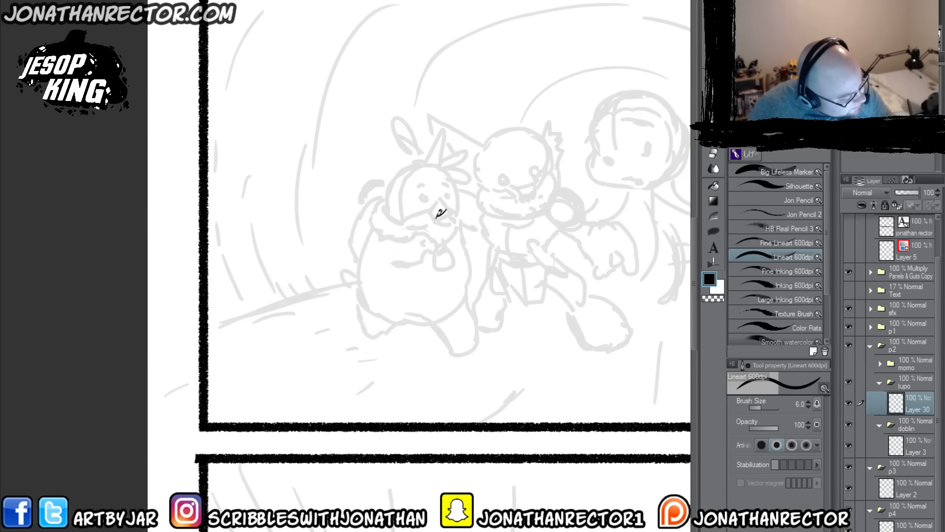
pyautogui.moveTo(443, 206)
pyautogui.mouseDown()
pyautogui.moveTo(453, 215)
pyautogui.moveTo(442, 198)
pyautogui.moveTo(450, 215)
pyautogui.moveTo(421, 213)
pyautogui.moveTo(403, 228)
pyautogui.moveTo(413, 169)
pyautogui.mouseUp()
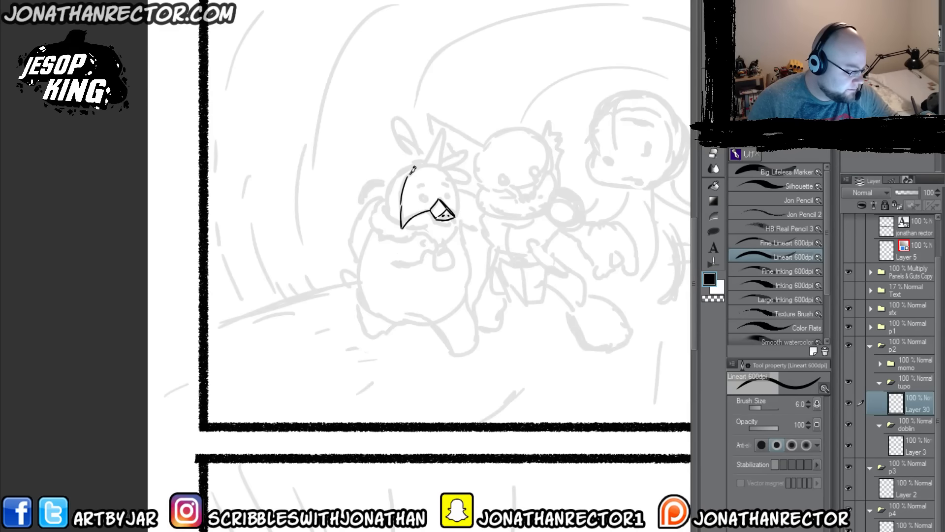
pyautogui.moveTo(413, 169)
pyautogui.mouseDown()
pyautogui.moveTo(447, 167)
pyautogui.moveTo(458, 219)
pyautogui.mouseUp()
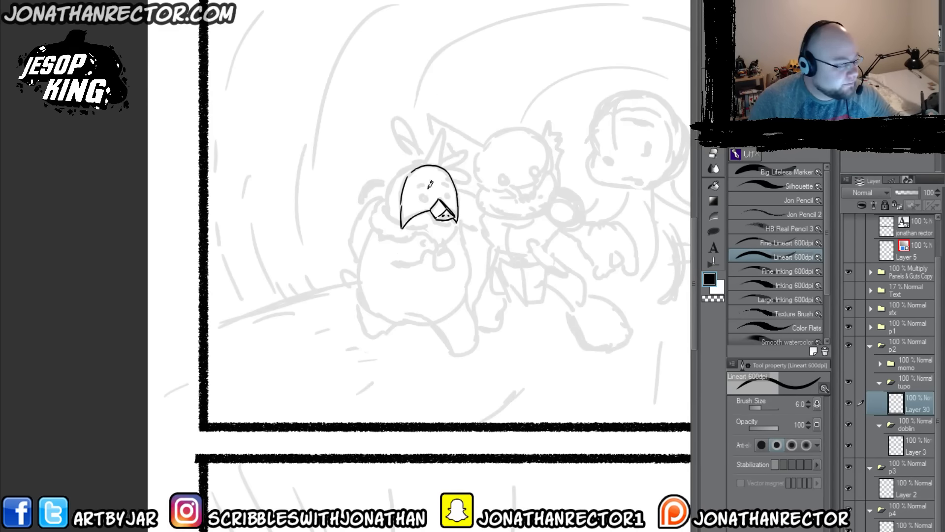
# Step: Open the finished page JK_Chap1_pg12 to study the character's colour reference, and return to the page being inked
pyautogui.hotkey('ctrl', 'o')
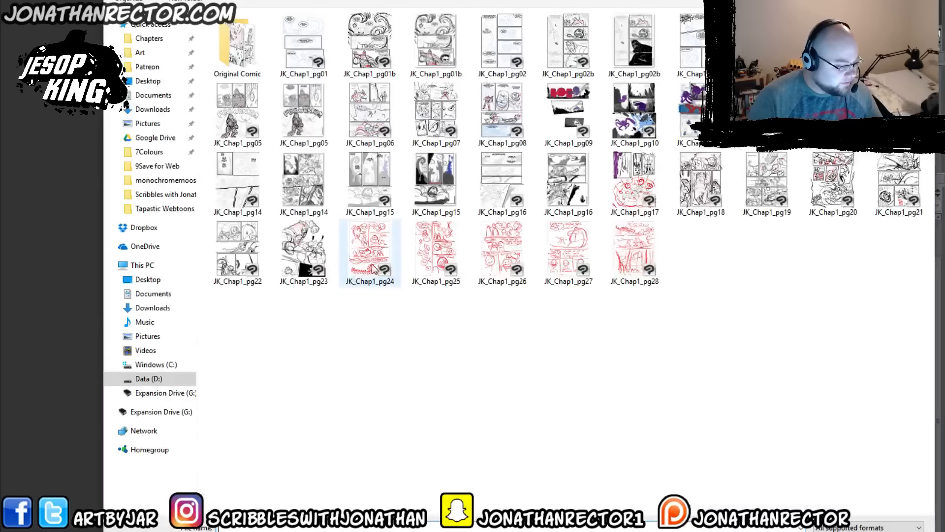
pyautogui.hotkey('alt', 'Up')
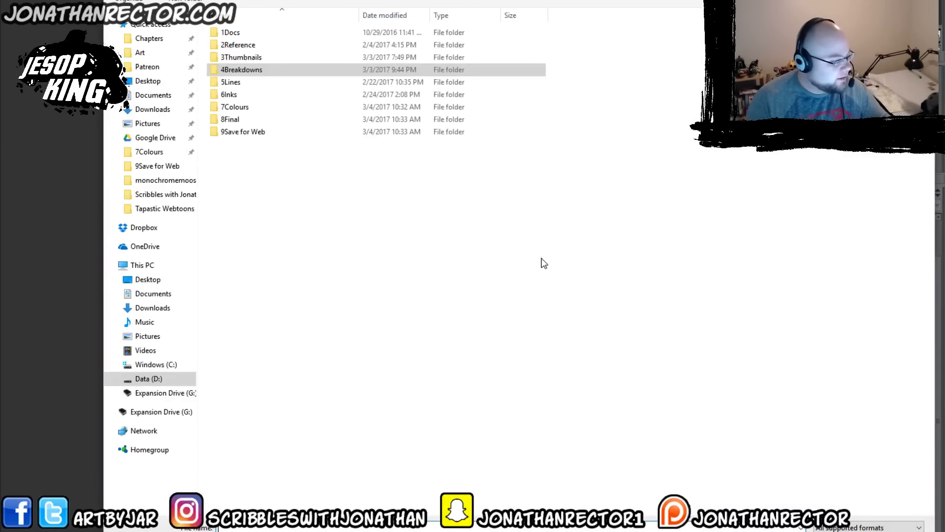
pyautogui.doubleClick(241, 131)
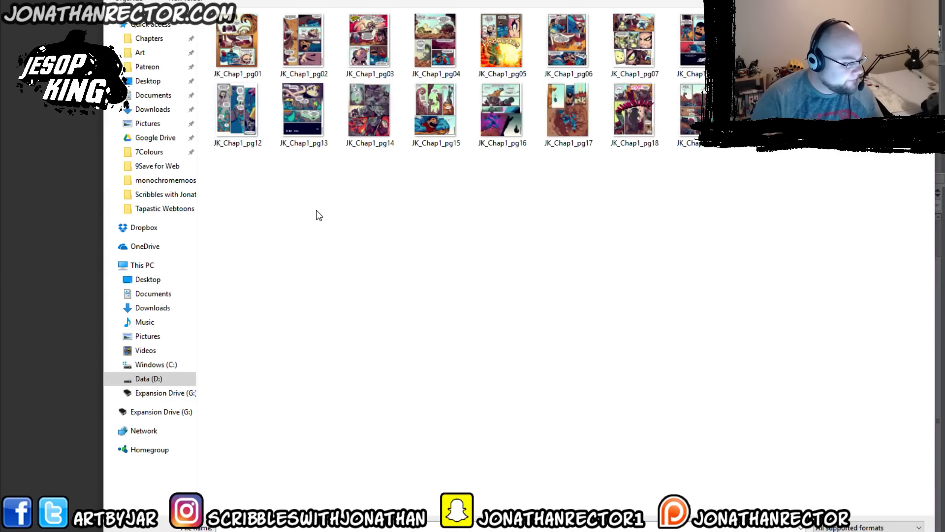
pyautogui.doubleClick(239, 119)
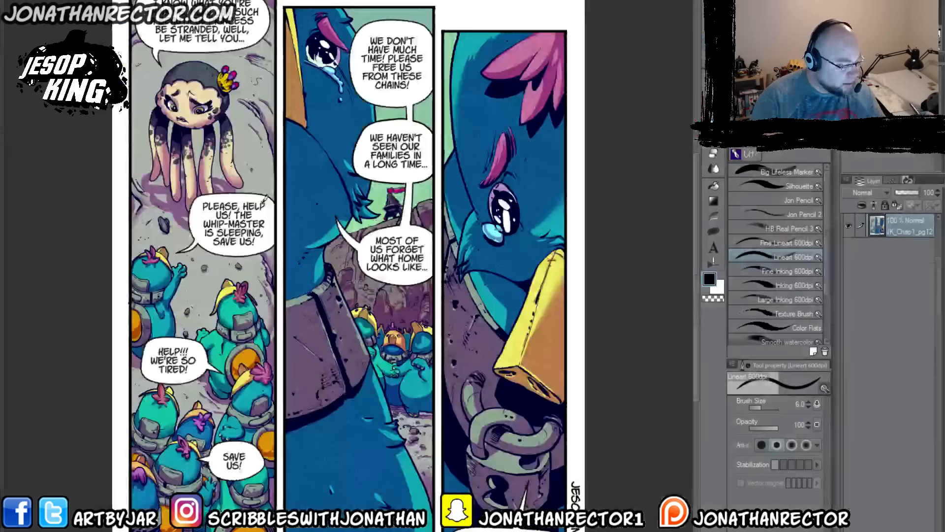
pyautogui.moveTo(199, 323); pyautogui.dragTo(200, 322)
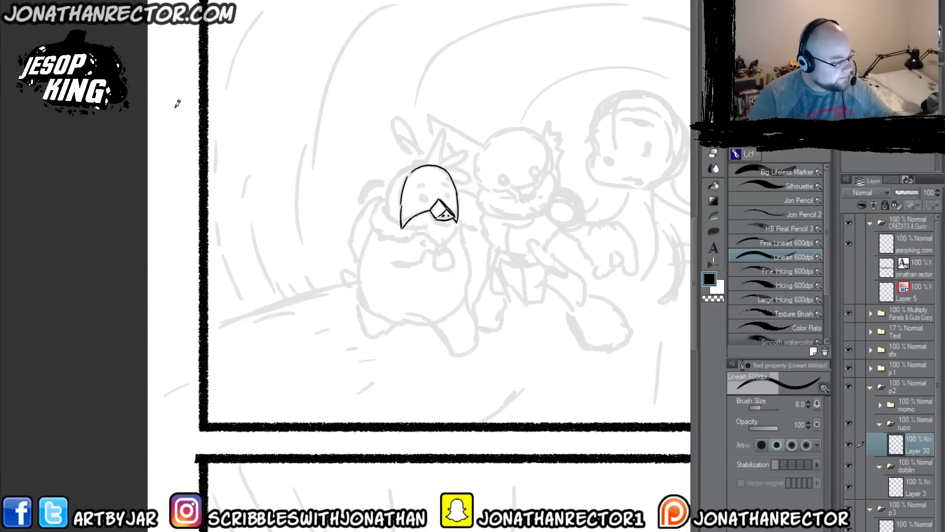
# Step: Show the momo folder at 45% opacity and reselect Layer 30 in the tupo folder
pyautogui.moveTo(358, 200); pyautogui.dragTo(371, 238)
pyautogui.moveTo(442, 232); pyautogui.dragTo(365, 211)
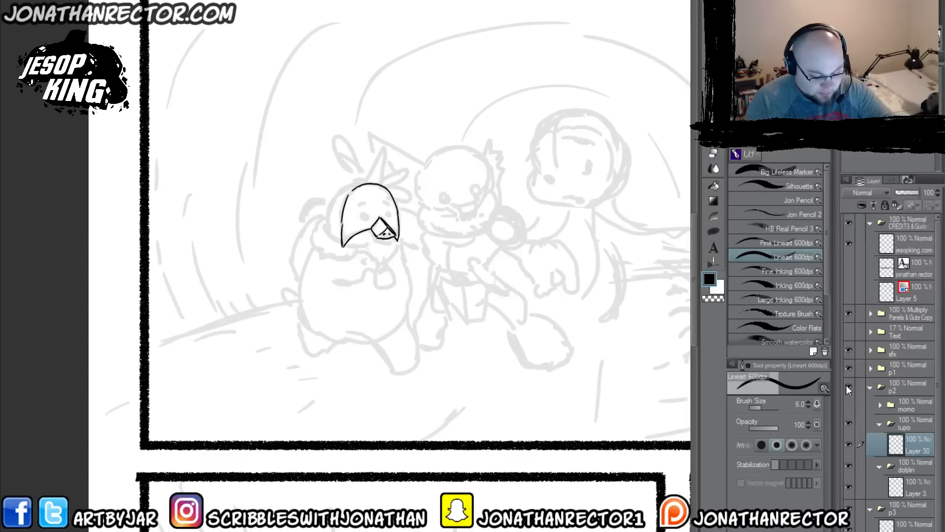
pyautogui.click(847, 403)
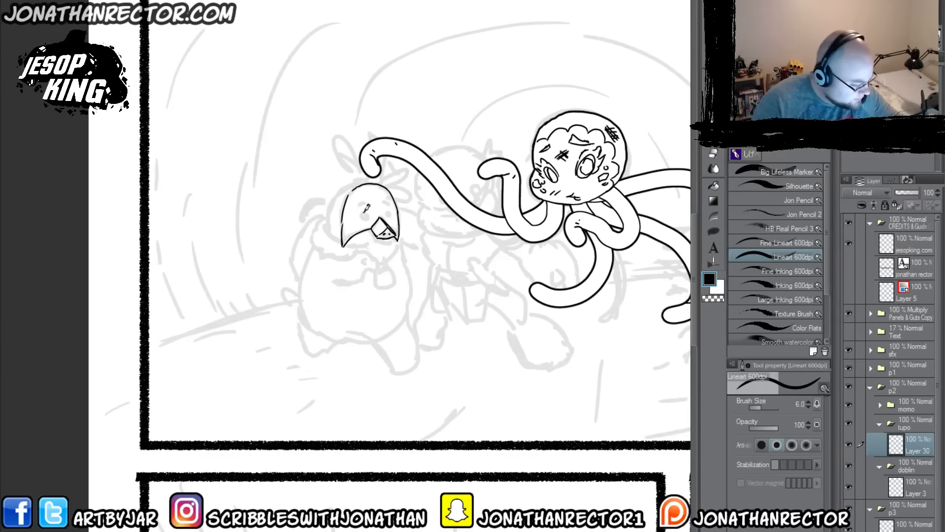
pyautogui.click(904, 409)
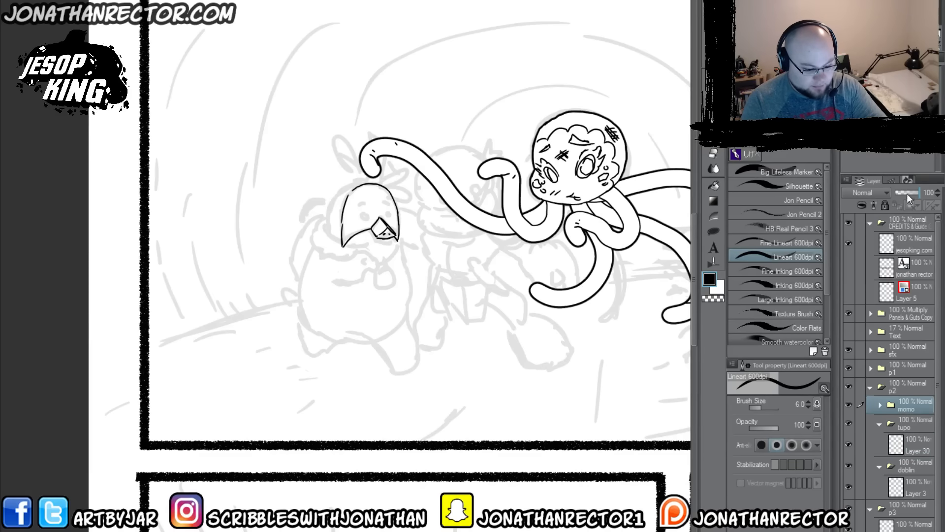
pyautogui.click(911, 443)
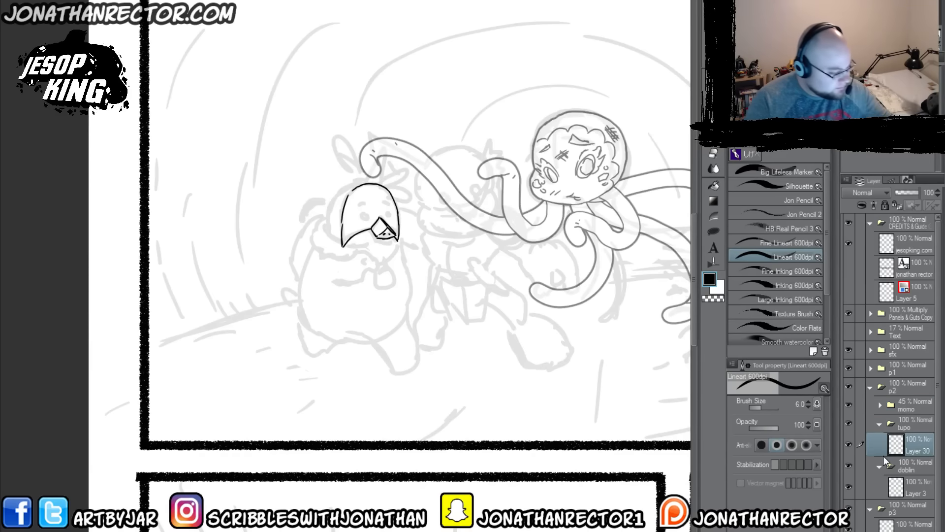
# Step: Ink tupo's eyes, eyebrows, head feathers and back of the head, plus the thick collar around the neck
pyautogui.moveTo(368, 214); pyautogui.dragTo(387, 214)
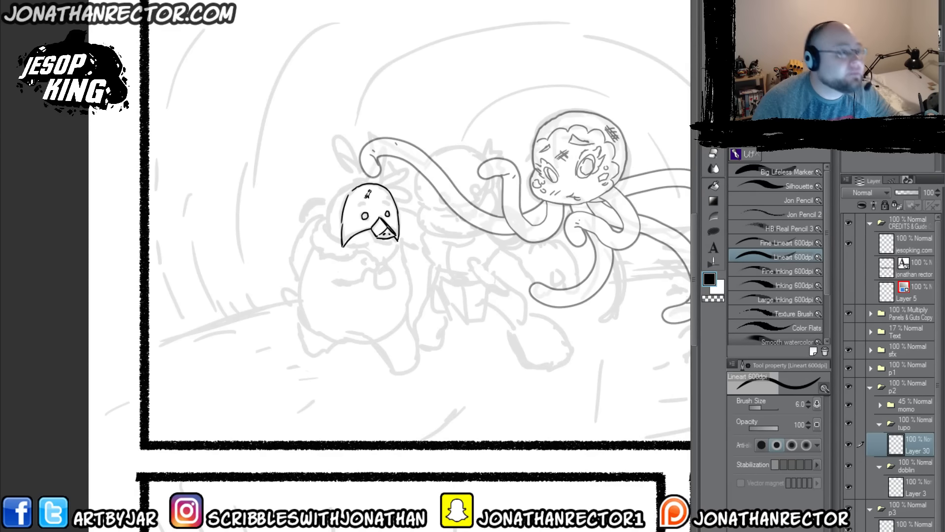
pyautogui.moveTo(364, 198); pyautogui.dragTo(365, 189)
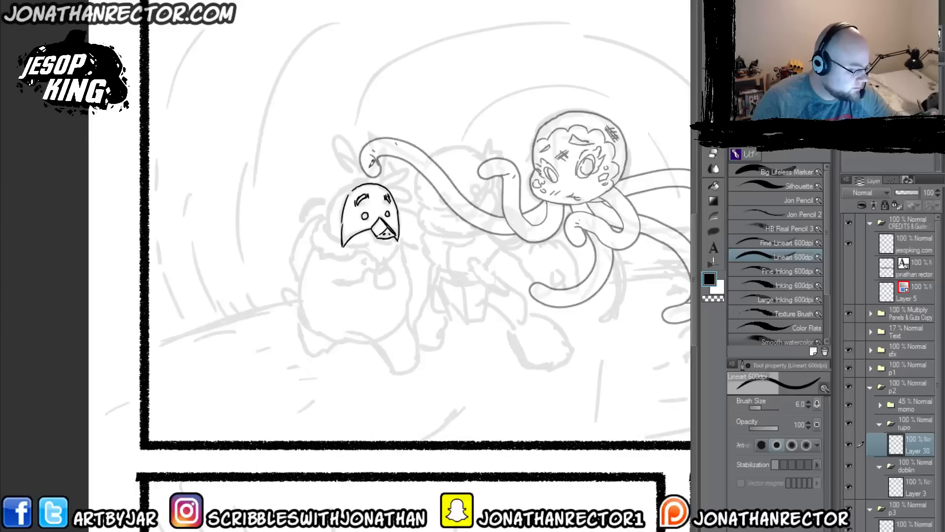
pyautogui.moveTo(368, 181)
pyautogui.mouseDown()
pyautogui.moveTo(378, 142)
pyautogui.moveTo(390, 171)
pyautogui.moveTo(412, 177)
pyautogui.moveTo(393, 188)
pyautogui.moveTo(409, 198)
pyautogui.moveTo(402, 204)
pyautogui.moveTo(397, 186)
pyautogui.moveTo(364, 175)
pyautogui.moveTo(334, 198)
pyautogui.moveTo(329, 232)
pyautogui.moveTo(330, 212)
pyautogui.moveTo(328, 234)
pyautogui.mouseUp()
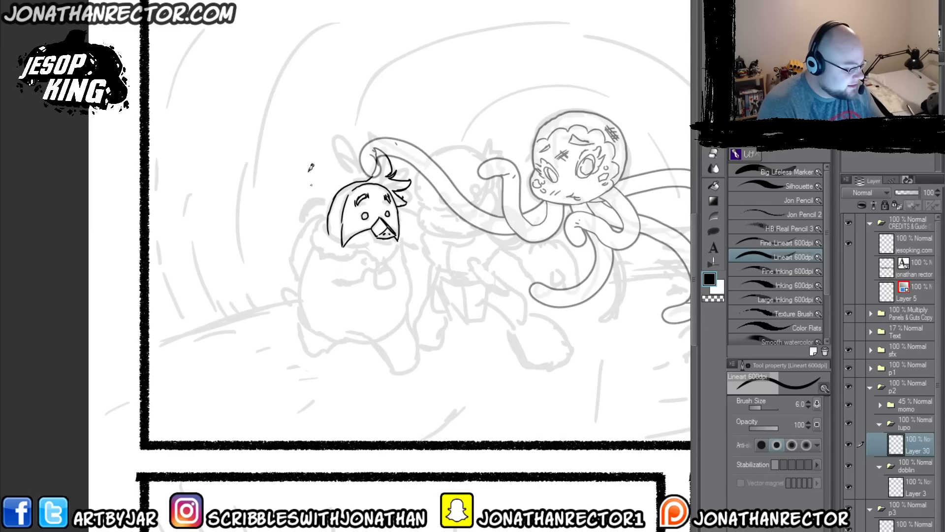
pyautogui.moveTo(332, 237); pyautogui.dragTo(373, 244)
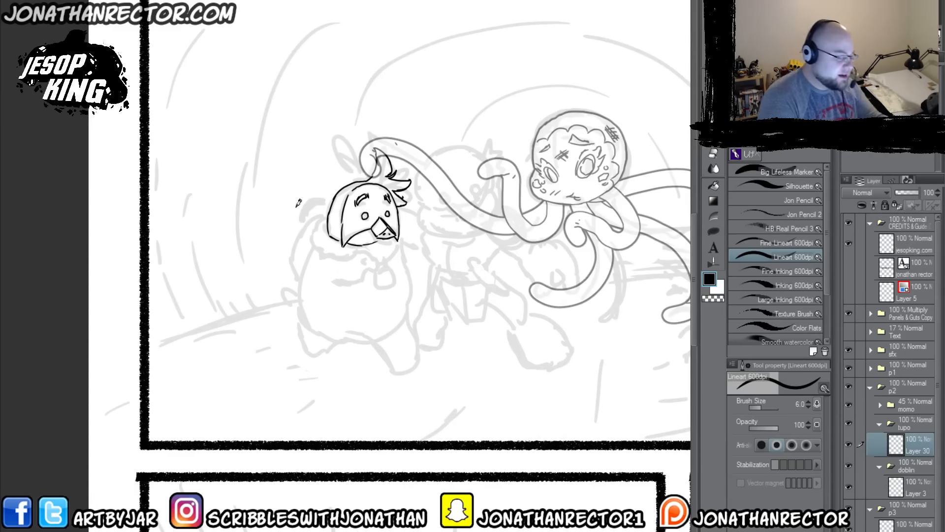
pyautogui.moveTo(331, 235)
pyautogui.mouseDown()
pyautogui.moveTo(327, 220)
pyautogui.moveTo(337, 257)
pyautogui.moveTo(379, 262)
pyautogui.moveTo(399, 242)
pyautogui.mouseUp()
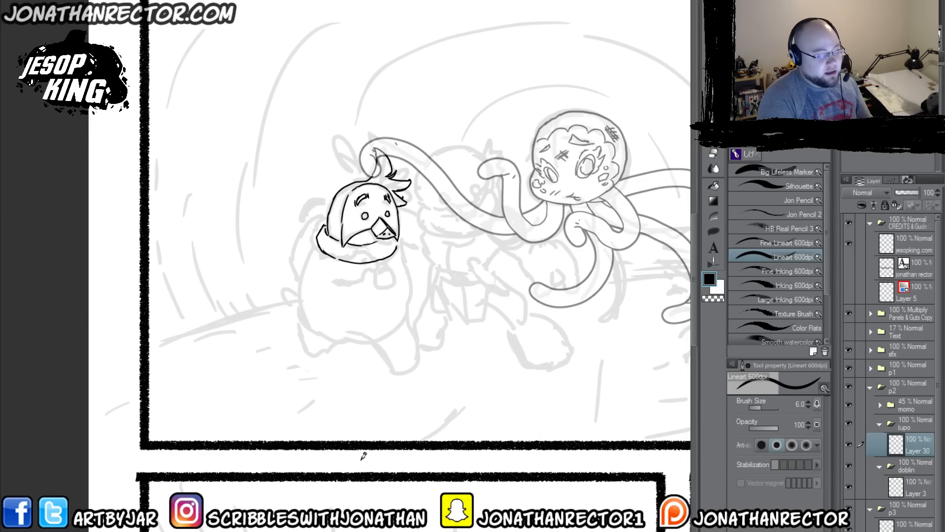
# Step: Ink tupo's round body and the foot farther from momo, and erase the stray line ends where the foot meets the belly
pyautogui.moveTo(400, 242)
pyautogui.mouseDown()
pyautogui.moveTo(411, 299)
pyautogui.moveTo(403, 324)
pyautogui.mouseUp()
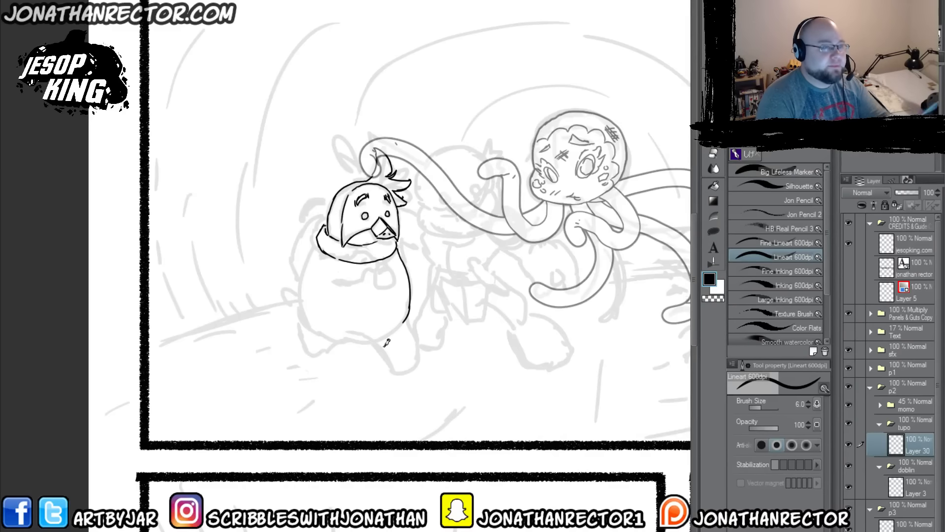
pyautogui.moveTo(408, 315)
pyautogui.mouseDown()
pyautogui.moveTo(382, 336)
pyautogui.moveTo(300, 336)
pyautogui.moveTo(364, 338)
pyautogui.moveTo(323, 330)
pyautogui.mouseUp()
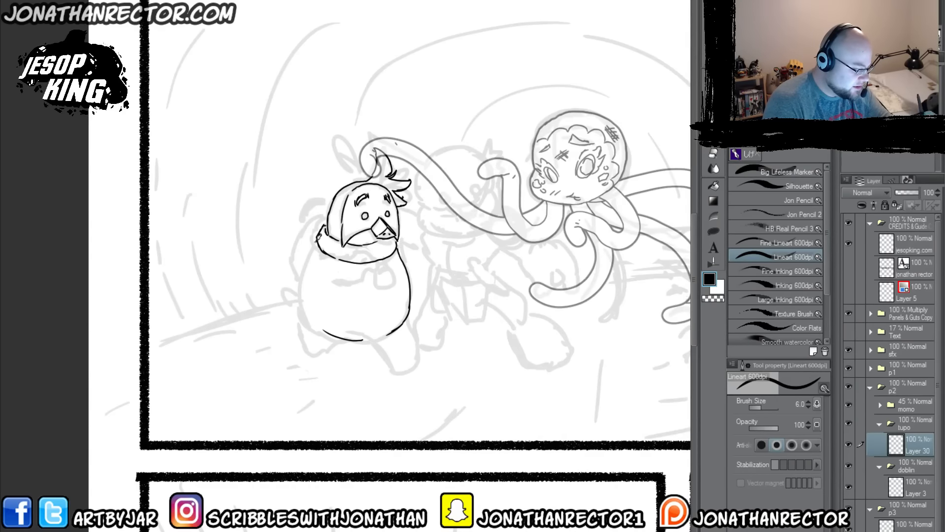
pyautogui.moveTo(316, 241)
pyautogui.mouseDown()
pyautogui.moveTo(305, 269)
pyautogui.moveTo(312, 251)
pyautogui.moveTo(316, 340)
pyautogui.moveTo(304, 292)
pyautogui.moveTo(315, 339)
pyautogui.mouseUp()
pyautogui.moveTo(302, 298)
pyautogui.mouseDown()
pyautogui.moveTo(326, 359)
pyautogui.moveTo(340, 361)
pyautogui.moveTo(349, 341)
pyautogui.mouseUp()
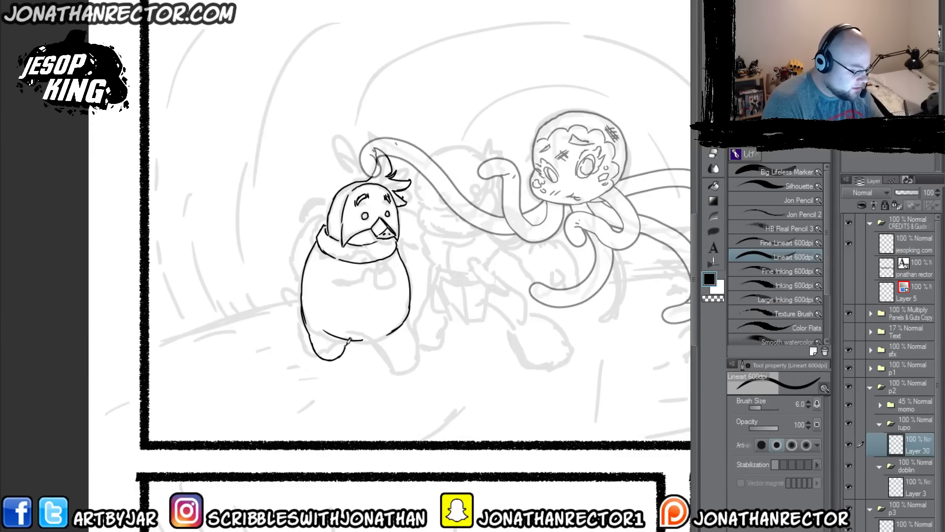
pyautogui.press('e')
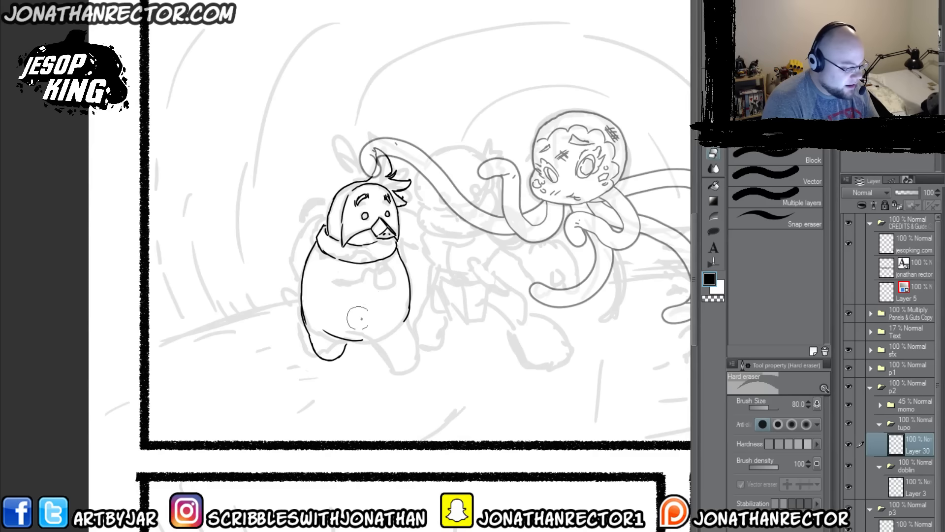
pyautogui.press('p')
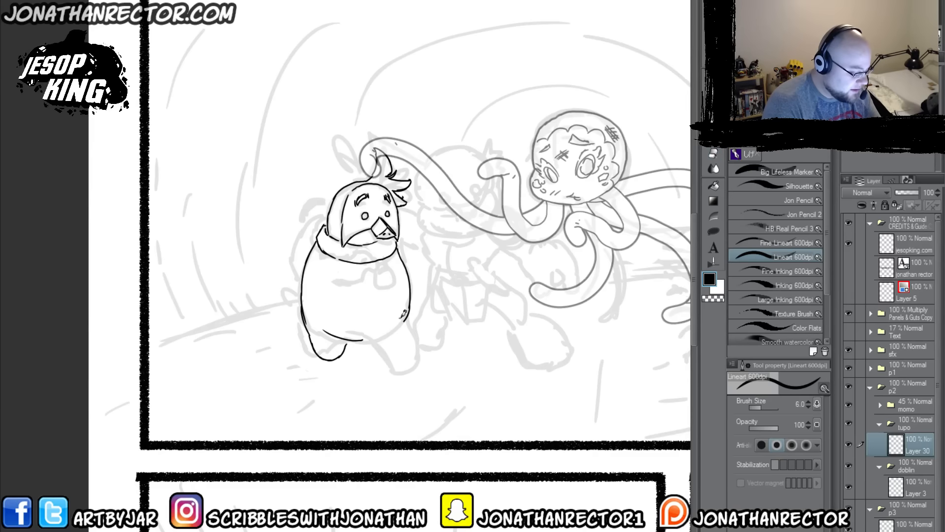
# Step: Ink tupo's leg nearer to momo and add toes to both feet, cleaning up the foot outline with the Hard eraser
pyautogui.moveTo(406, 315)
pyautogui.mouseDown()
pyautogui.moveTo(408, 368)
pyautogui.moveTo(387, 367)
pyautogui.moveTo(372, 343)
pyautogui.mouseUp()
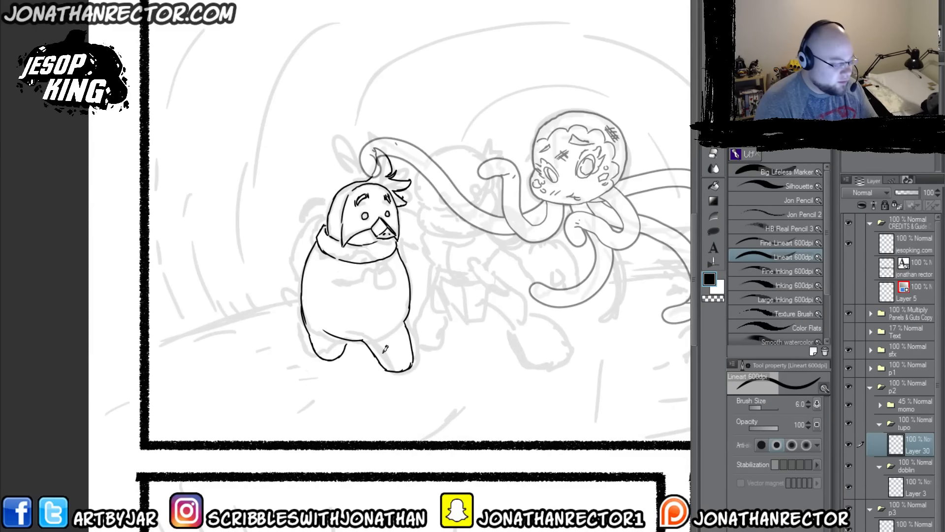
pyautogui.moveTo(379, 346)
pyautogui.mouseDown()
pyautogui.moveTo(389, 370)
pyautogui.moveTo(412, 367)
pyautogui.mouseUp()
pyautogui.press('e')
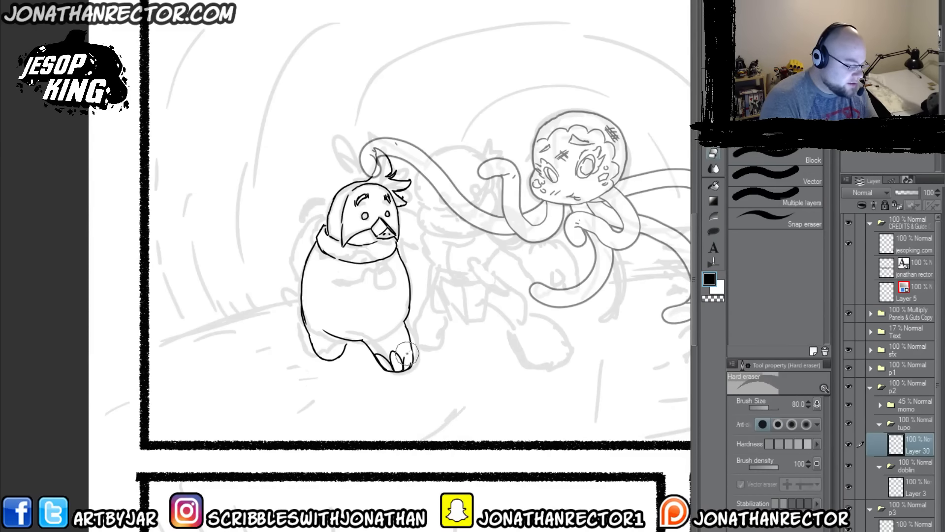
pyautogui.press('p')
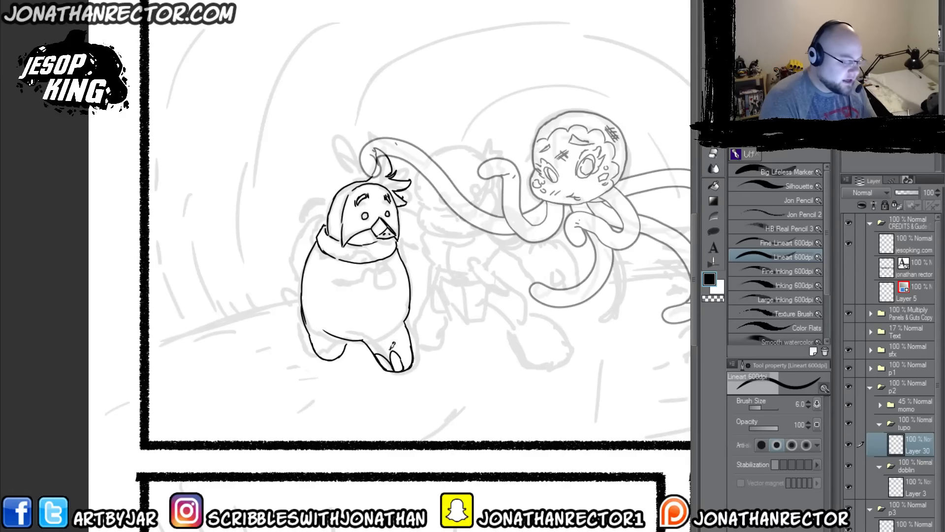
pyautogui.moveTo(326, 358)
pyautogui.mouseDown()
pyautogui.moveTo(329, 347)
pyautogui.moveTo(332, 359)
pyautogui.moveTo(317, 346)
pyautogui.mouseUp()
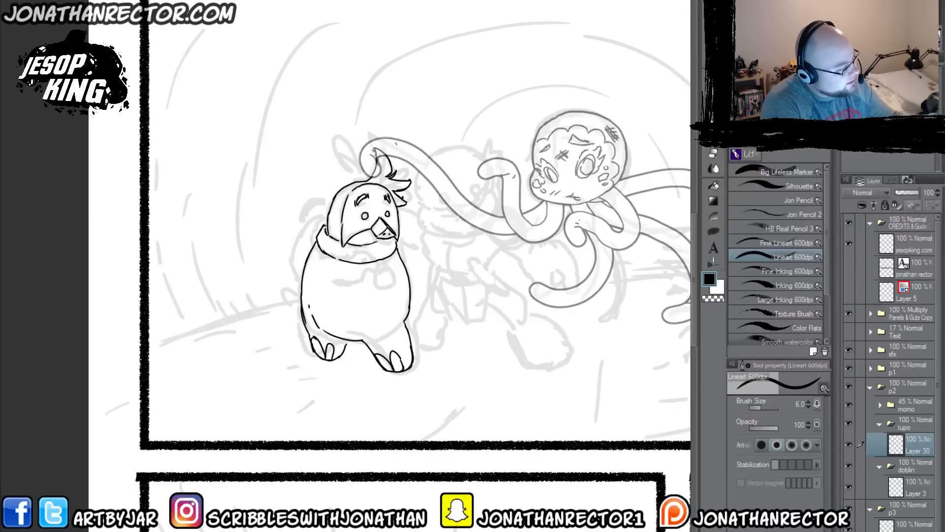
# Step: Reopen JK_Chap1_pg12 to check the design of the characters' collars, and close it again
pyautogui.hotkey('ctrl', 'o')
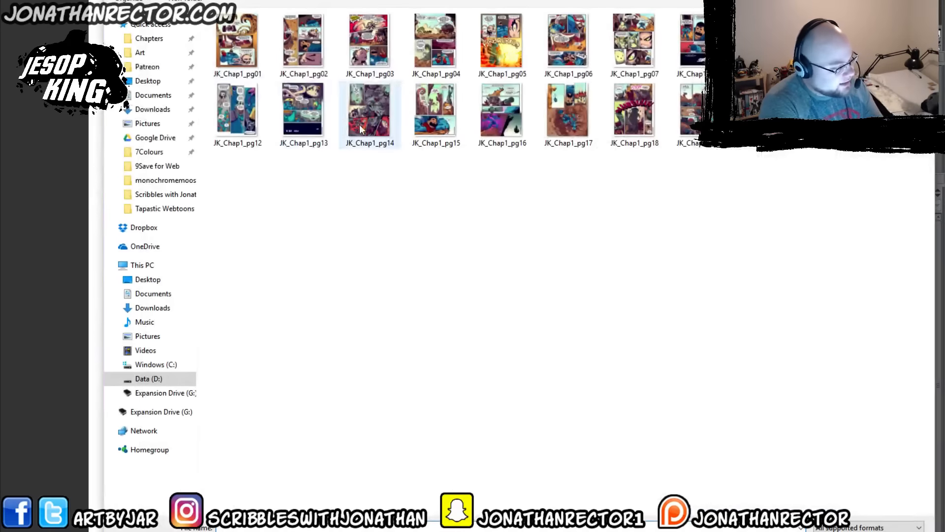
pyautogui.click(236, 111)
pyautogui.press('Return')
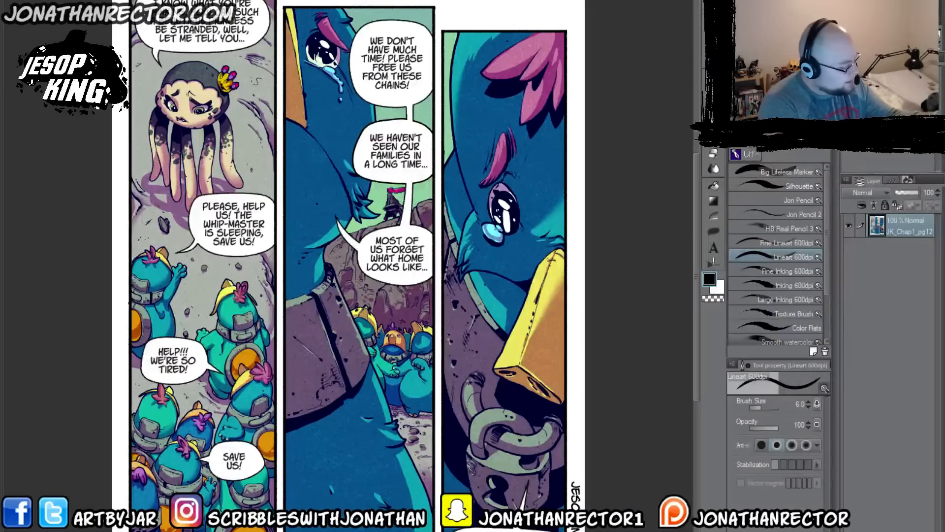
pyautogui.hotkey('ctrl', 'w')
# Step: Ink interlocking chain links hanging from the front of tupo's collar, using two new layers in the tupo folder
pyautogui.moveTo(376, 245)
pyautogui.mouseDown()
pyautogui.moveTo(341, 228)
pyautogui.moveTo(334, 256)
pyautogui.mouseUp()
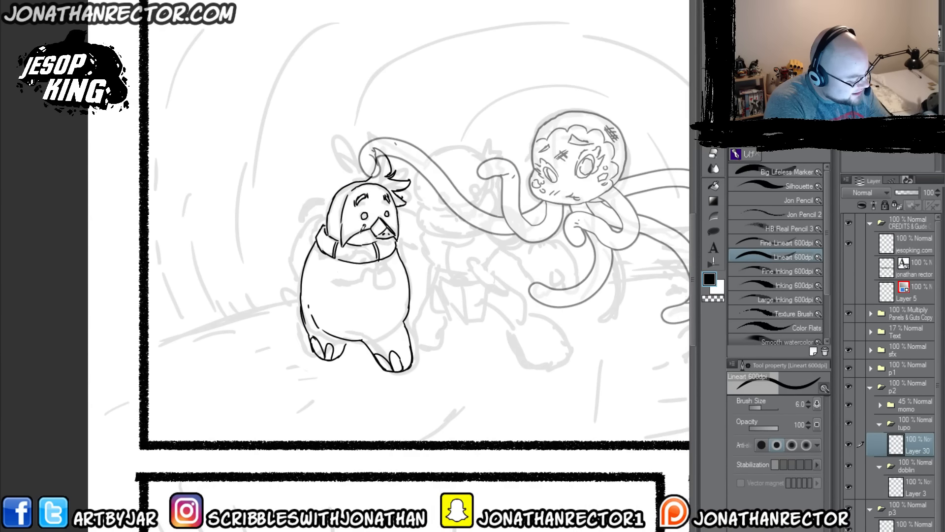
pyautogui.hotkey('ctrl', 'shift', 'n')
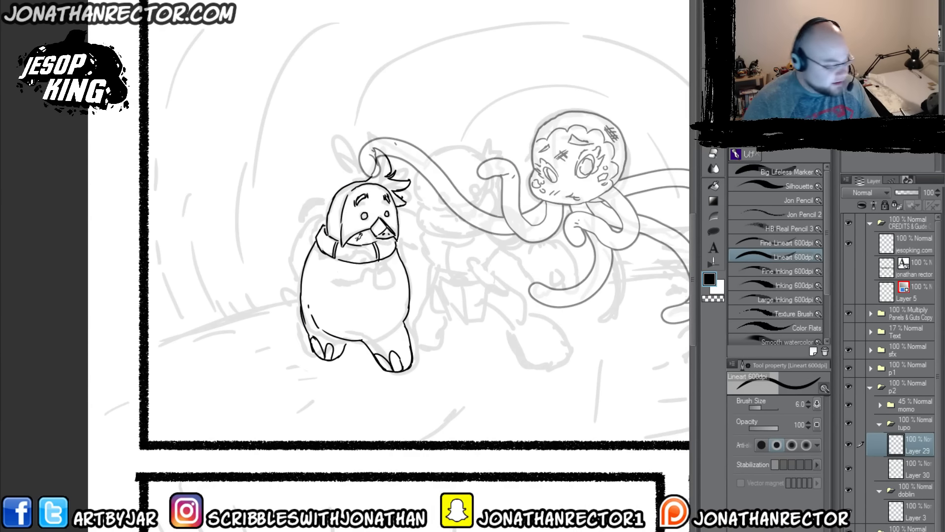
pyautogui.moveTo(358, 254)
pyautogui.mouseDown()
pyautogui.moveTo(343, 253)
pyautogui.moveTo(357, 253)
pyautogui.mouseUp()
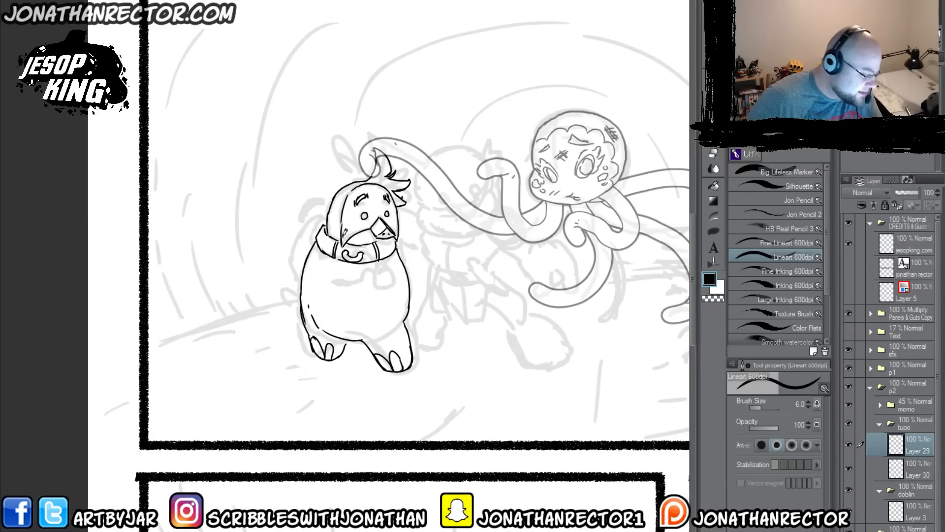
pyautogui.hotkey('ctrl', 'shift', 'n')
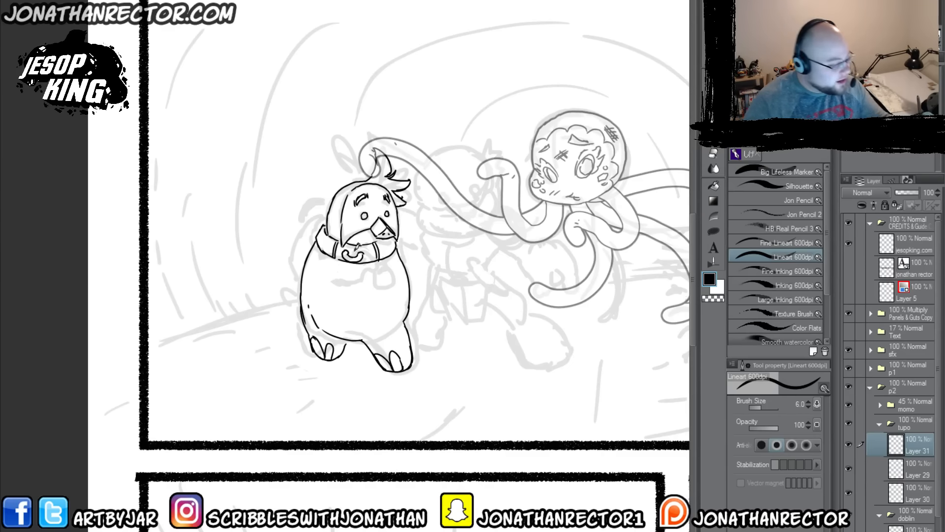
pyautogui.moveTo(349, 258)
pyautogui.mouseDown()
pyautogui.moveTo(344, 267)
pyautogui.moveTo(354, 266)
pyautogui.mouseUp()
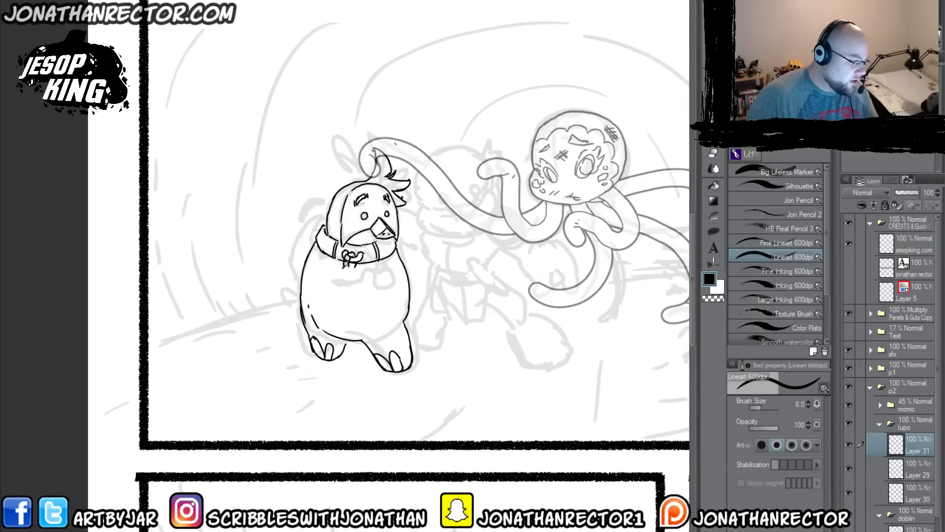
pyautogui.moveTo(344, 266); pyautogui.dragTo(354, 269)
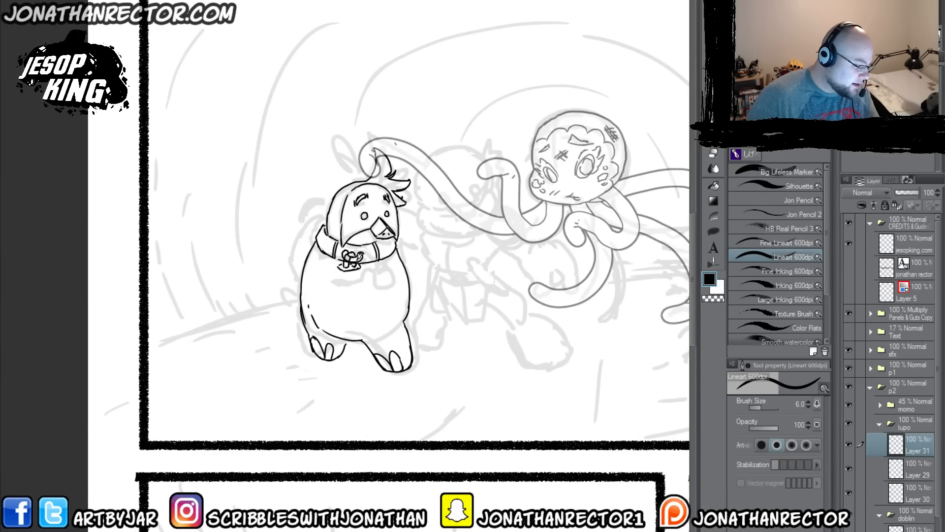
# Step: Ink a small padlock with a filled keyhole below the chain links, checking its design against JK_Chap1_pg12
pyautogui.hotkey('ctrl', 'Tab')
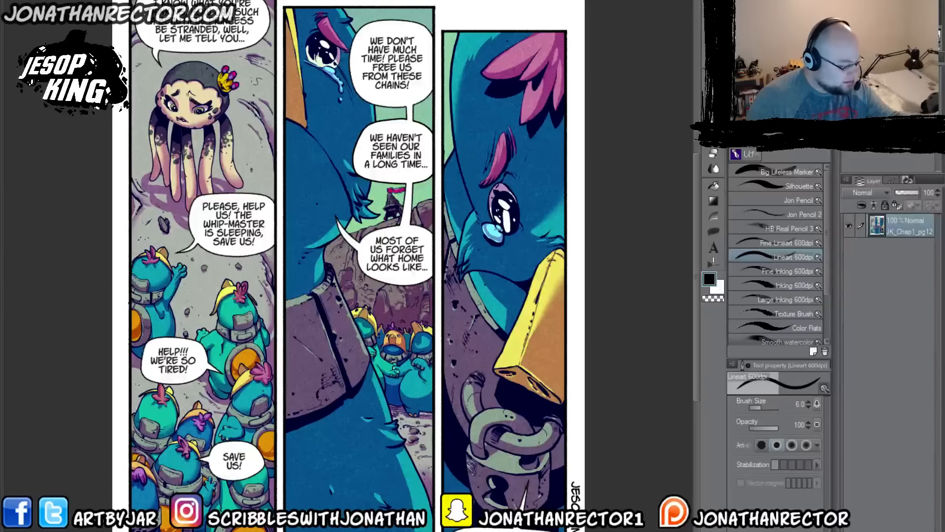
pyautogui.hotkey('ctrl', 'Tab')
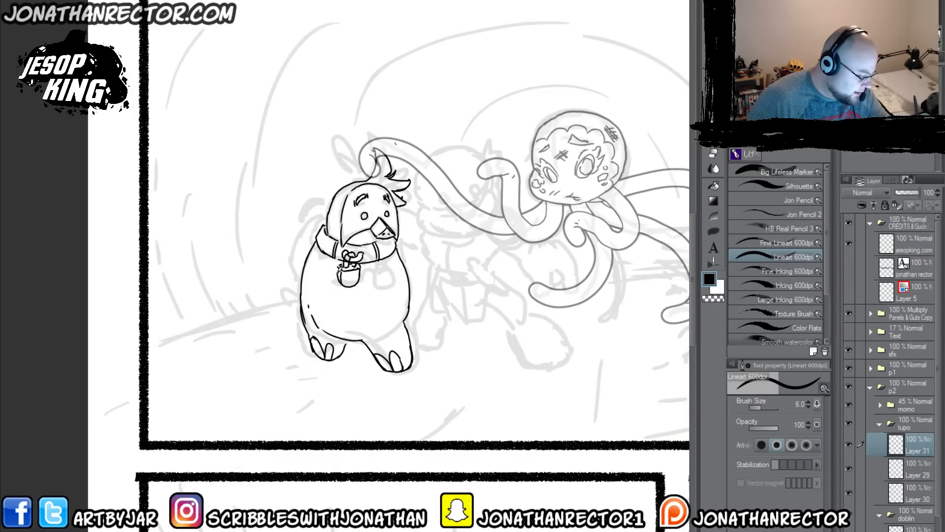
pyautogui.hotkey('ctrl', 'Tab')
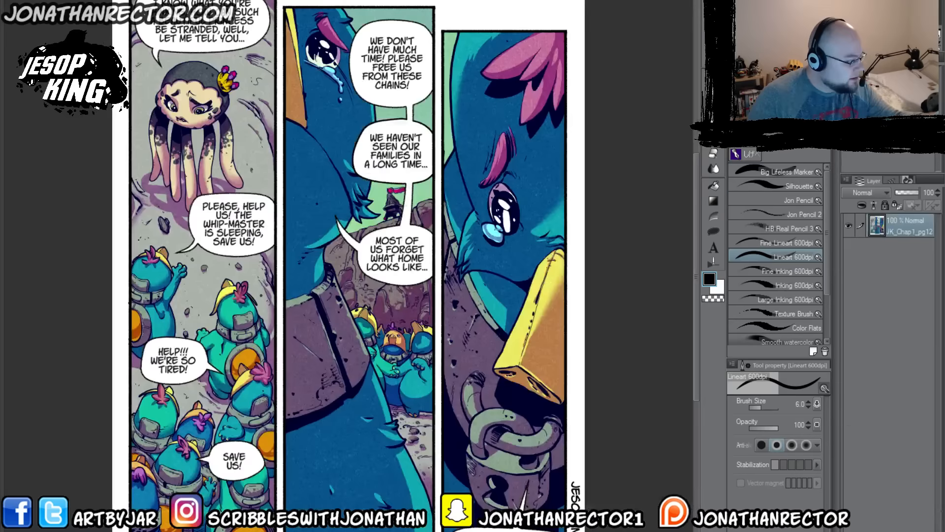
pyautogui.hotkey('ctrl', 'Tab')
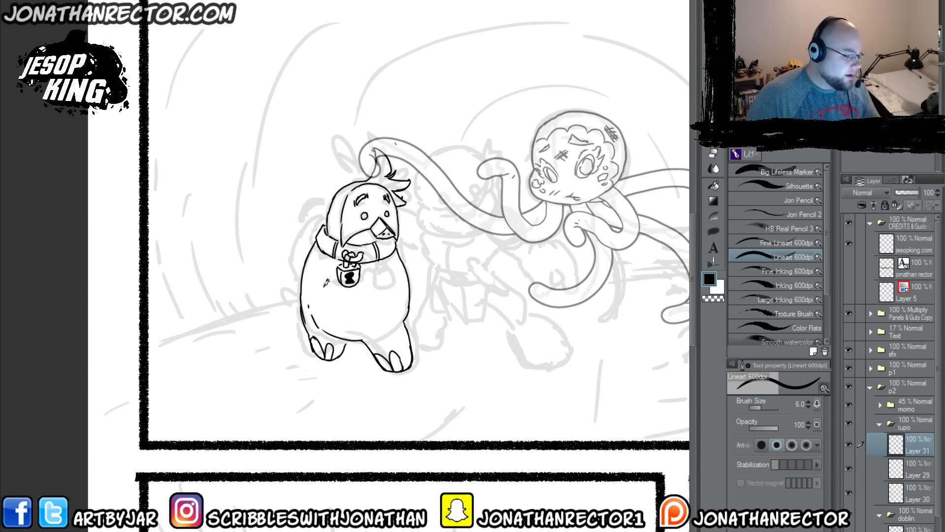
# Step: Clean up the lines behind the chain on the lower layers and ink tupo's arm along the body side nearer to momo
pyautogui.click(911, 470)
pyautogui.press('e')
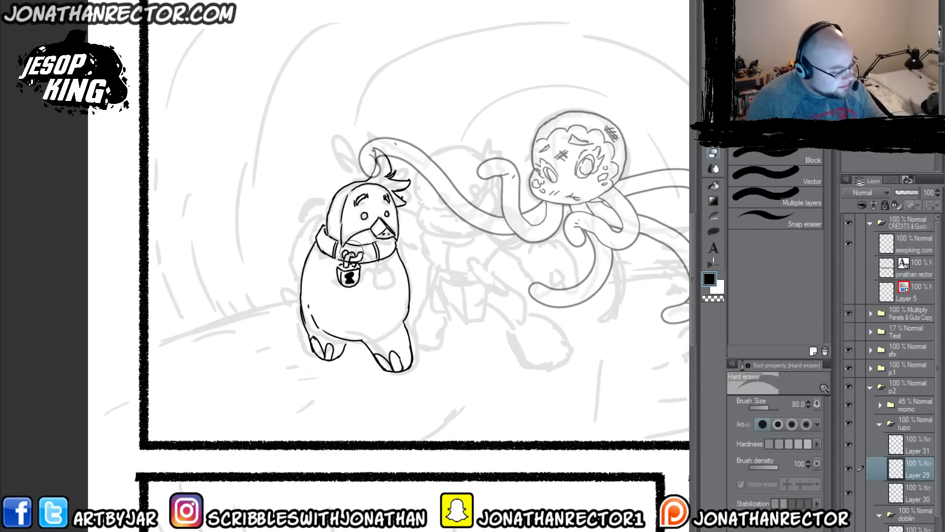
pyautogui.click(901, 492)
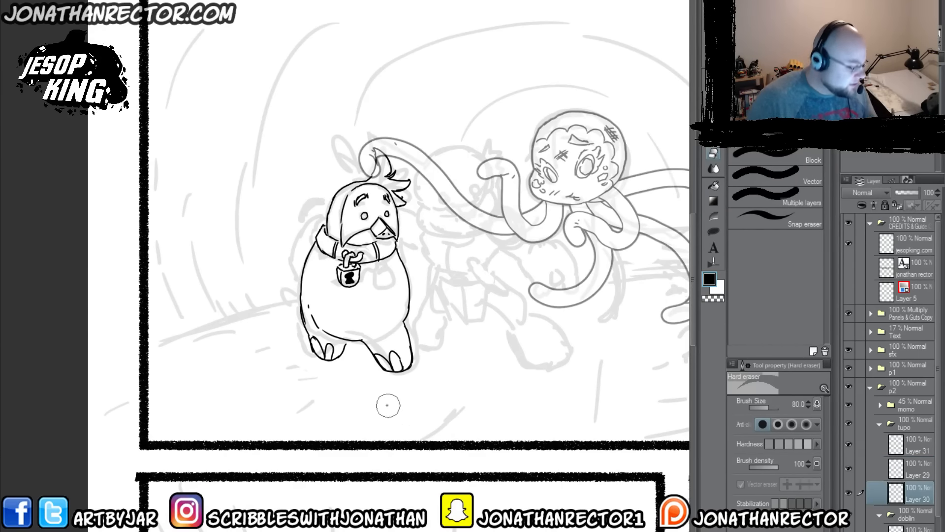
pyautogui.press('p')
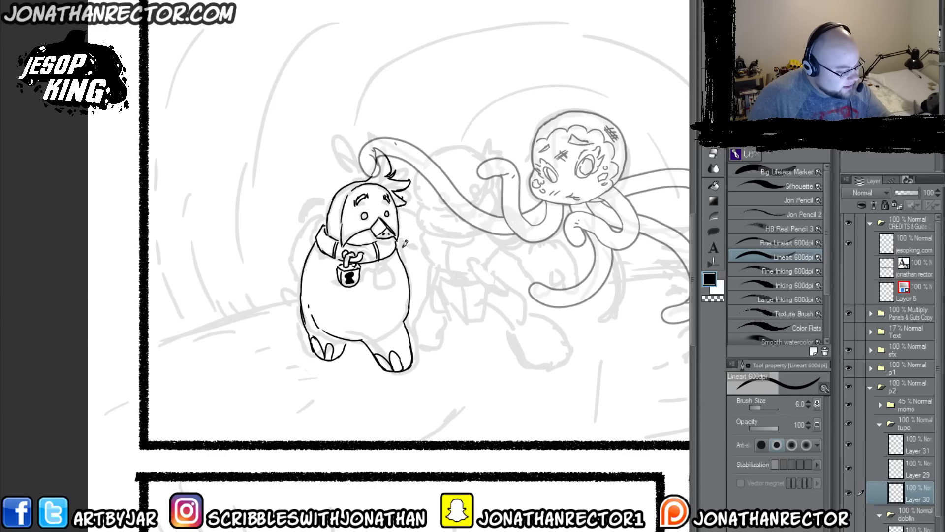
pyautogui.moveTo(400, 232)
pyautogui.mouseDown()
pyautogui.moveTo(413, 292)
pyautogui.moveTo(401, 220)
pyautogui.mouseUp()
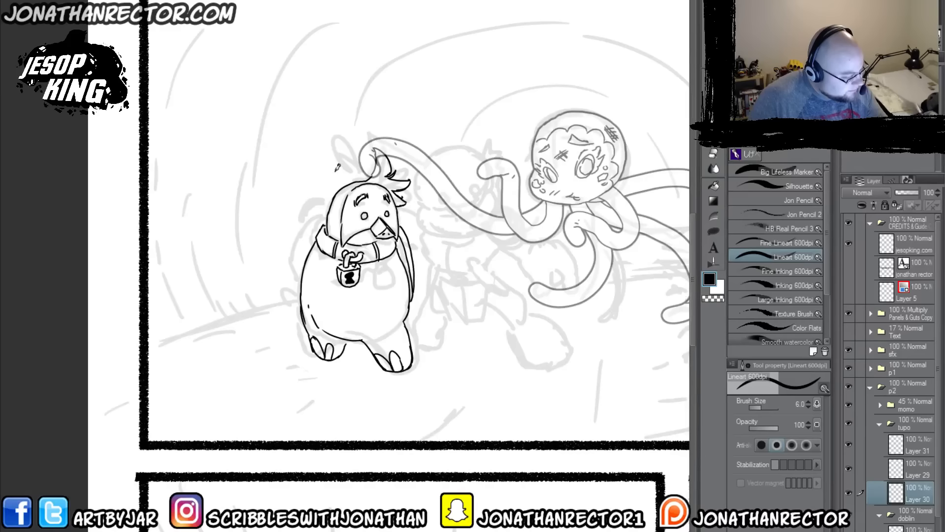
# Step: Ink tupo's arms and clasped hands below the padlock on a new layer, erasing overlaps and checking them with the body layer hidden
pyautogui.click(879, 449)
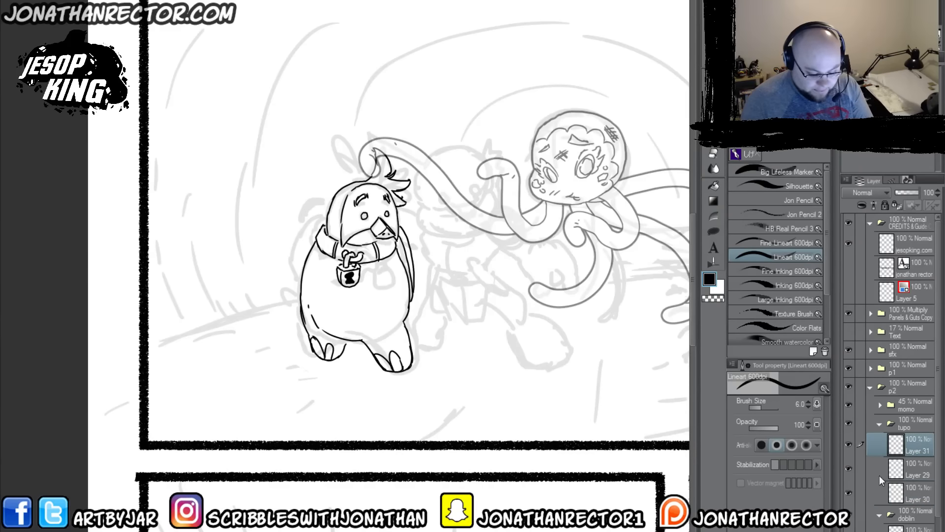
pyautogui.hotkey('ctrl', 'shift', 'n')
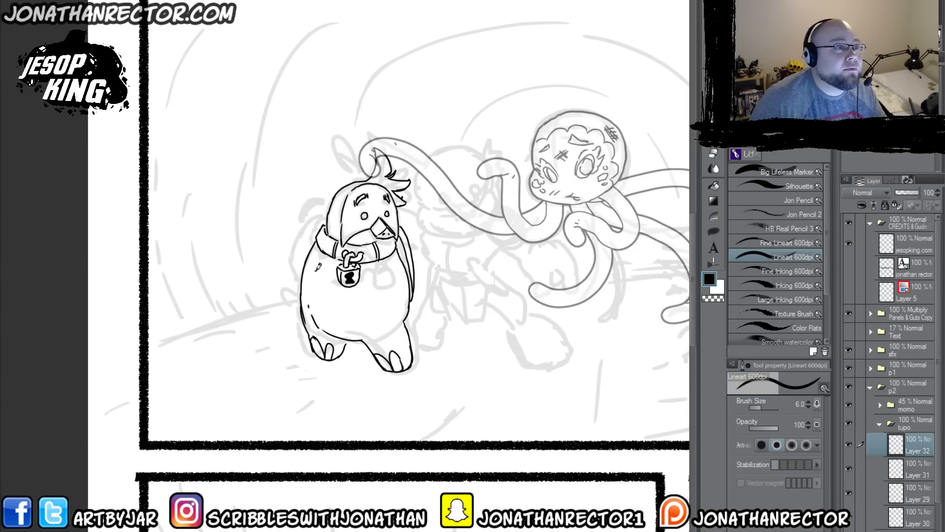
pyautogui.moveTo(320, 262)
pyautogui.mouseDown()
pyautogui.moveTo(313, 285)
pyautogui.moveTo(328, 303)
pyautogui.moveTo(330, 271)
pyautogui.moveTo(365, 288)
pyautogui.moveTo(356, 304)
pyautogui.moveTo(329, 303)
pyautogui.moveTo(368, 280)
pyautogui.mouseUp()
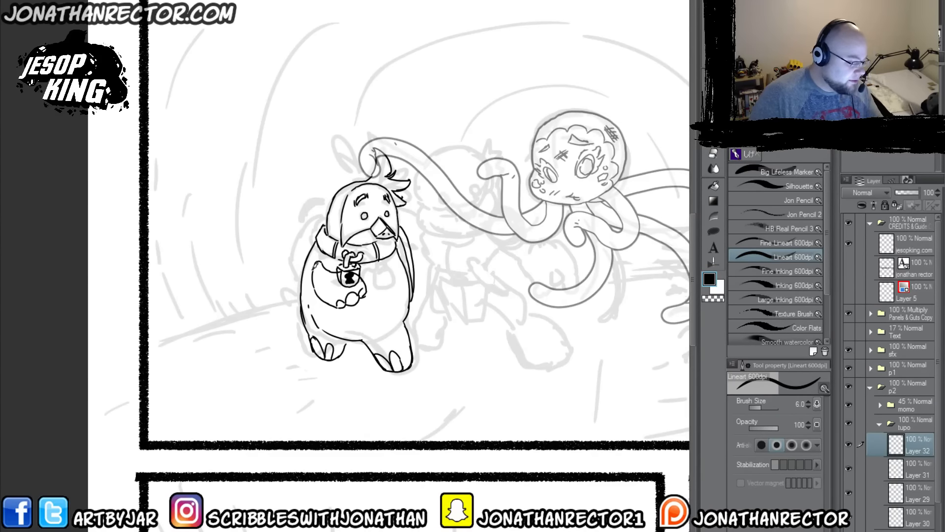
pyautogui.press('e')
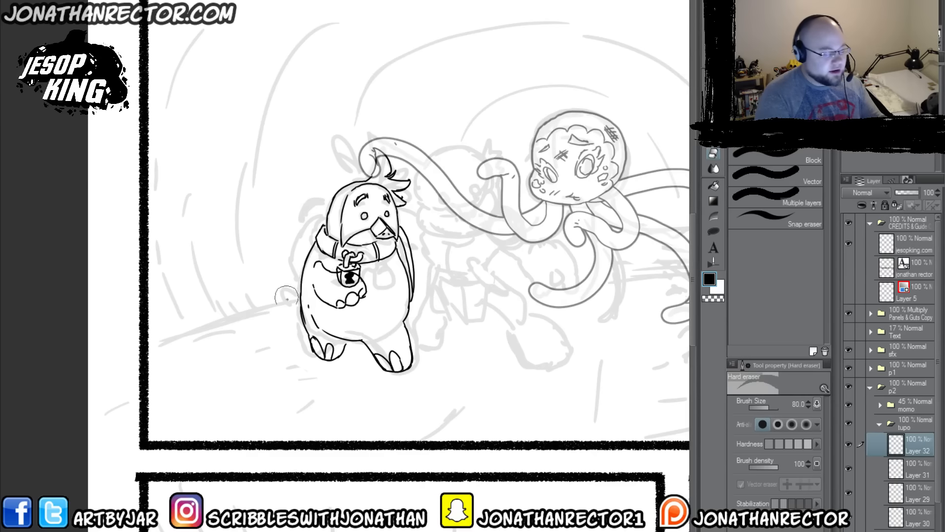
pyautogui.press('p')
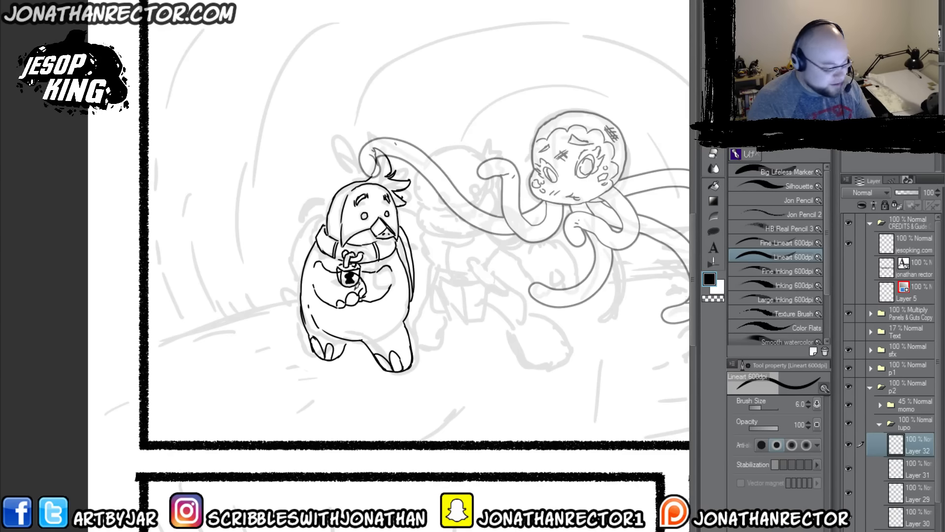
pyautogui.press('e')
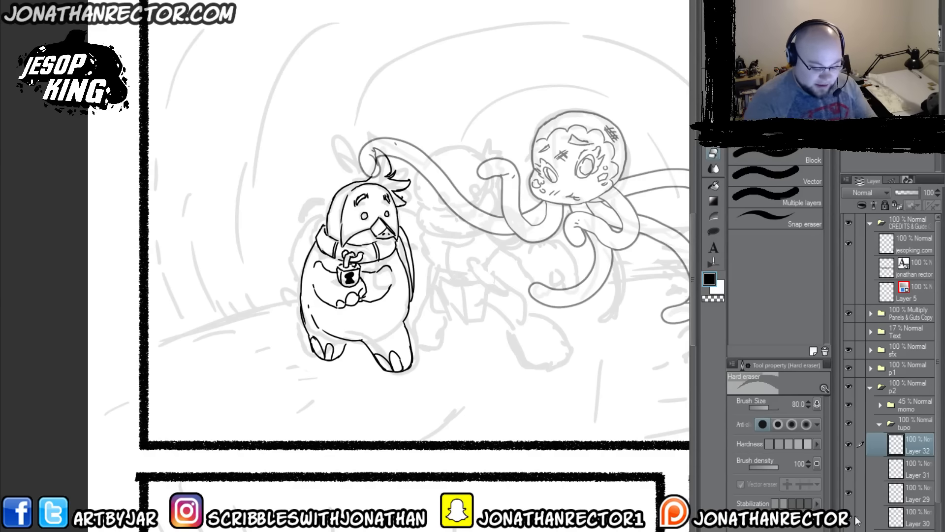
pyautogui.click(848, 494)
pyautogui.click(851, 516)
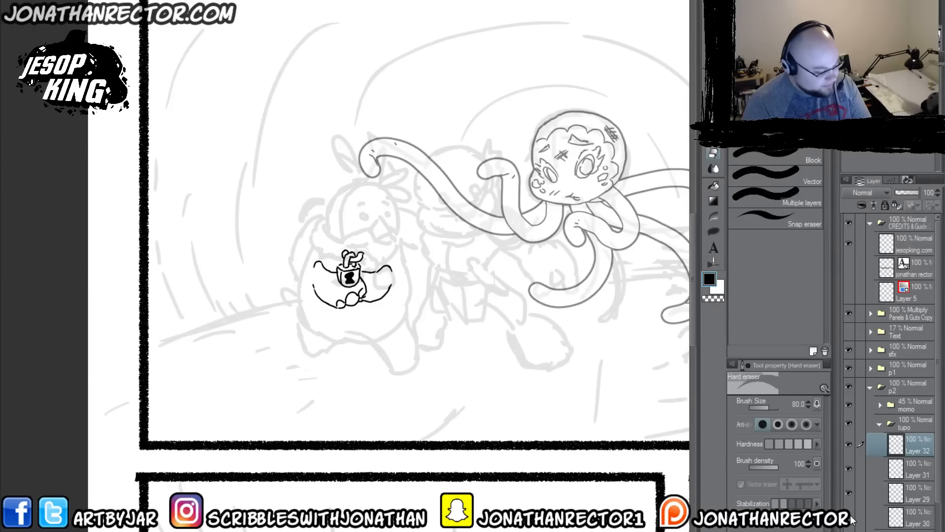
pyautogui.click(848, 516)
# Step: Lasso tupo's foot farther from momo on the body layer and squash it to 83% height
pyautogui.click(904, 516)
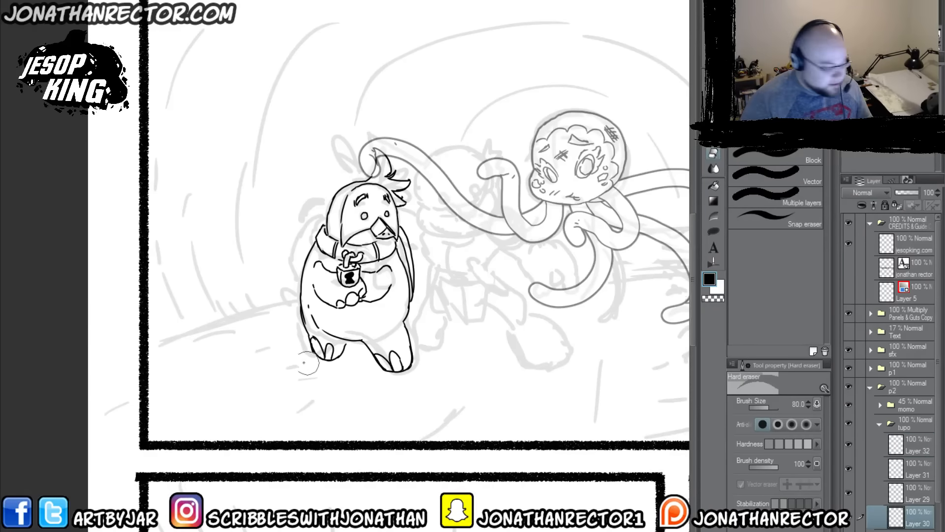
pyautogui.press('m')
pyautogui.moveTo(310, 355)
pyautogui.mouseDown()
pyautogui.moveTo(297, 327)
pyautogui.moveTo(291, 354)
pyautogui.moveTo(318, 375)
pyautogui.moveTo(356, 344)
pyautogui.moveTo(295, 319)
pyautogui.mouseUp()
pyautogui.click(743, 157)
pyautogui.click(348, 397)
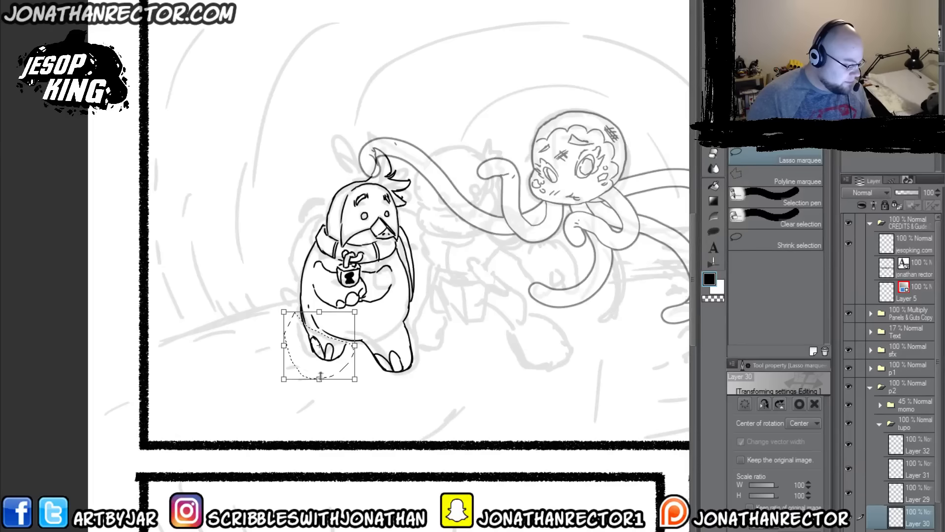
pyautogui.moveTo(320, 367); pyautogui.dragTo(320, 367)
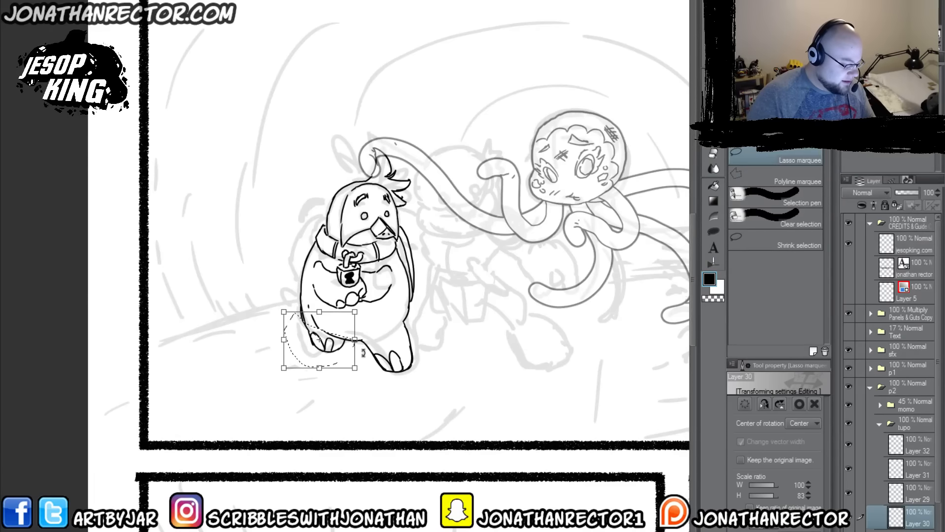
pyautogui.press('Return')
# Step: Lasso tupo's foot nearer to momo, transform it, and deselect to return to the Lineart 600dpi pen
pyautogui.moveTo(363, 343)
pyautogui.mouseDown()
pyautogui.moveTo(398, 323)
pyautogui.moveTo(385, 392)
pyautogui.moveTo(385, 374)
pyautogui.mouseUp()
pyautogui.click(418, 409)
pyautogui.press('Return')
pyautogui.hotkey('ctrl', 'd')
pyautogui.press('p')
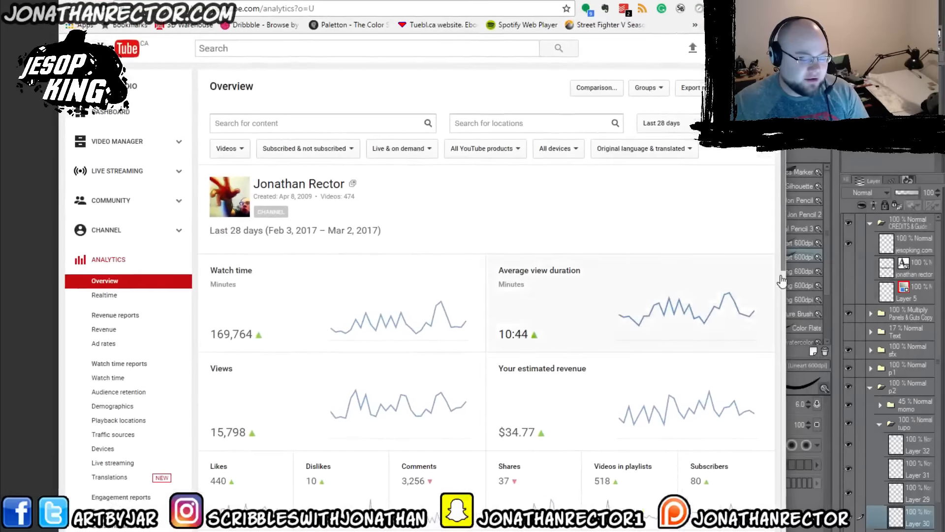
# Step: Switch to YouTube Analytics in the browser and examine the last 28 days' watch time, average view duration, estimated revenue and Top 10 Videos
pyautogui.moveTo(786, 276); pyautogui.dragTo(904, 289)
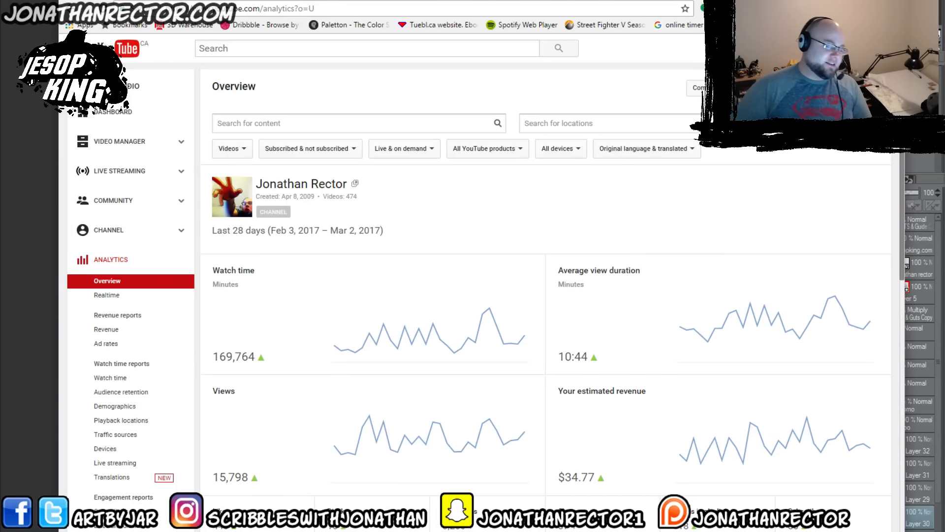
pyautogui.moveTo(588, 319)
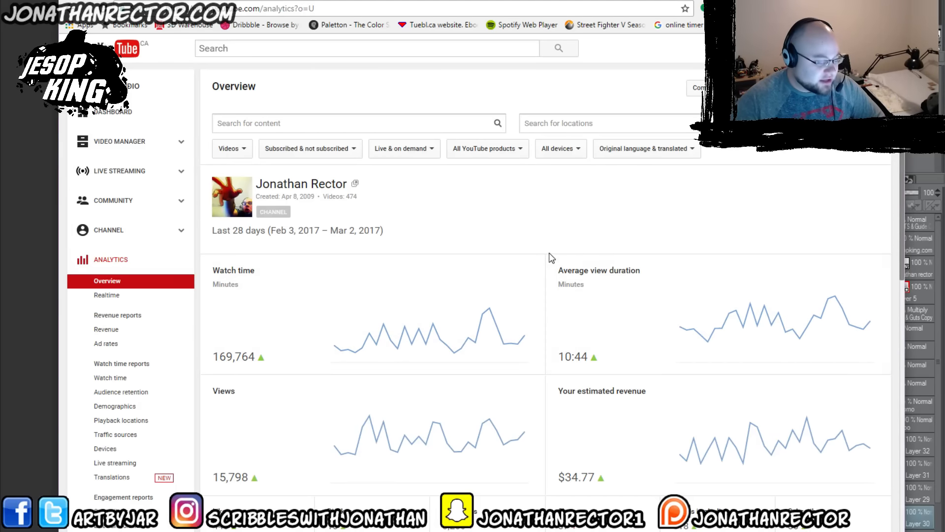
pyautogui.scroll(-2, 648, 296)
pyautogui.moveTo(484, 225)
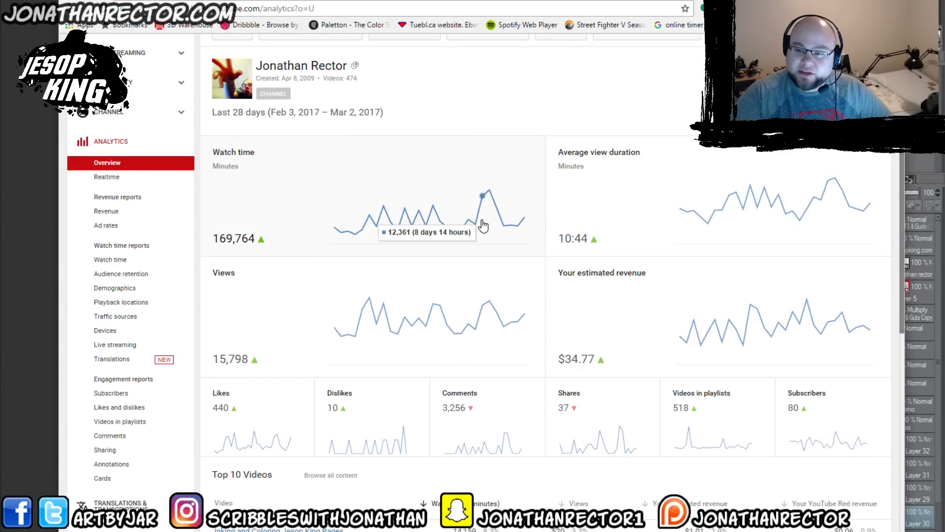
pyautogui.moveTo(563, 225)
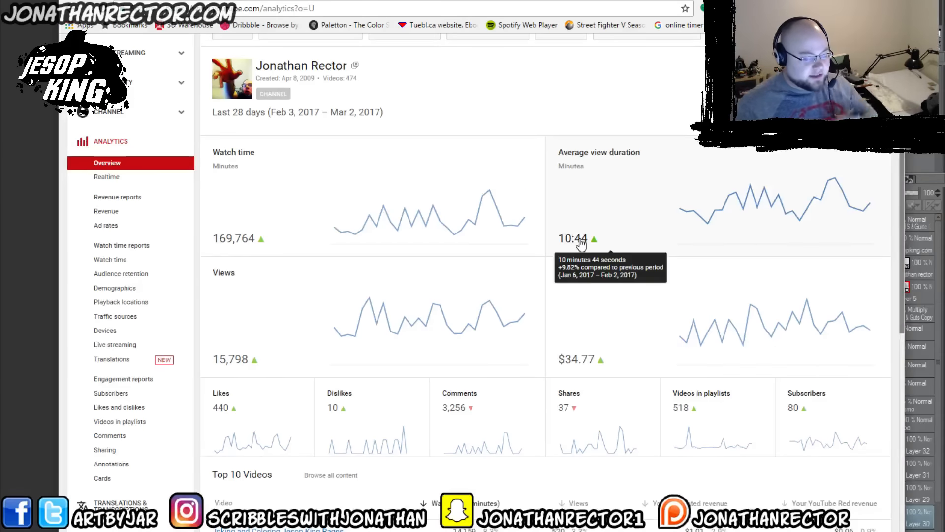
pyautogui.moveTo(717, 225)
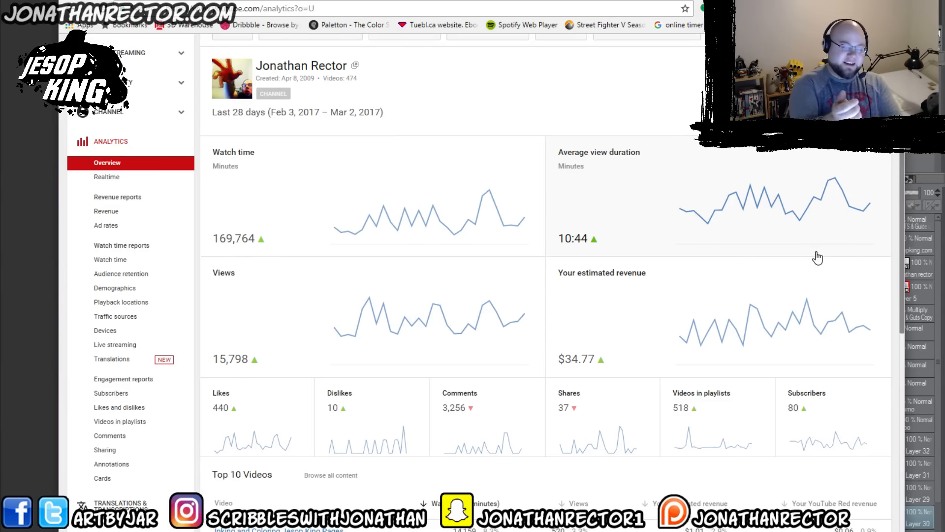
pyautogui.moveTo(592, 358)
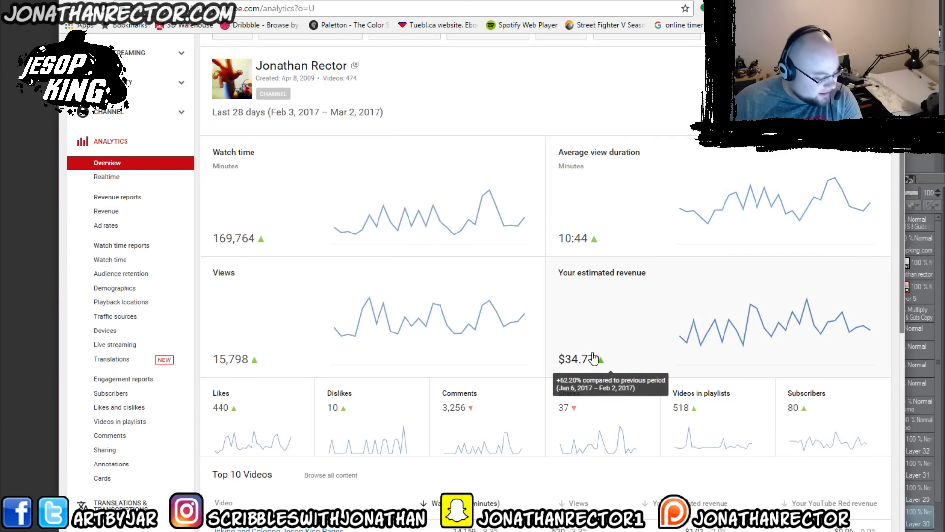
pyautogui.scroll(-1, 690, 293)
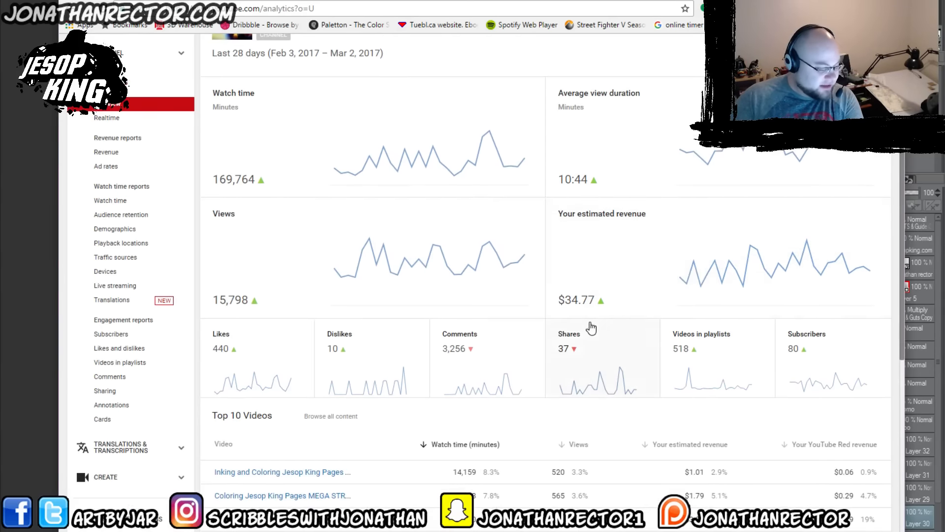
pyautogui.scroll(-5, 605, 295)
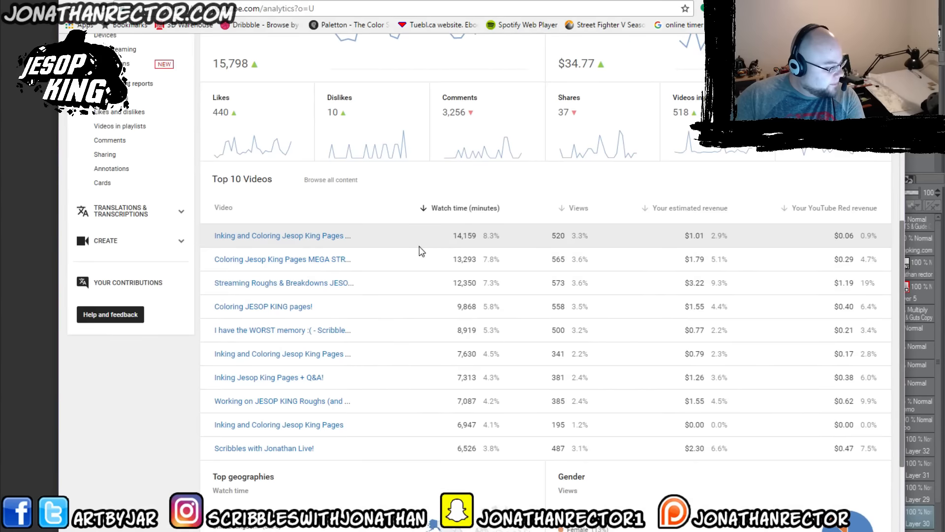
pyautogui.moveTo(303, 266)
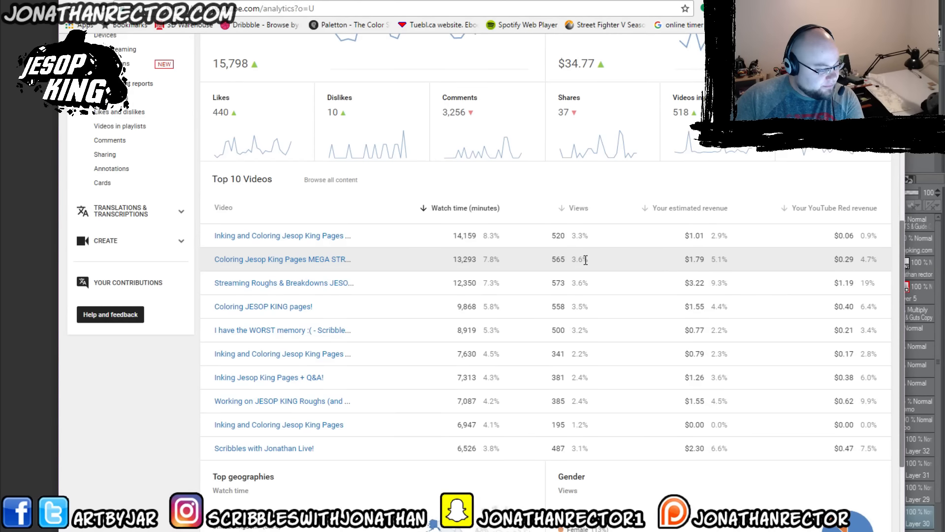
pyautogui.moveTo(571, 260); pyautogui.dragTo(588, 260)
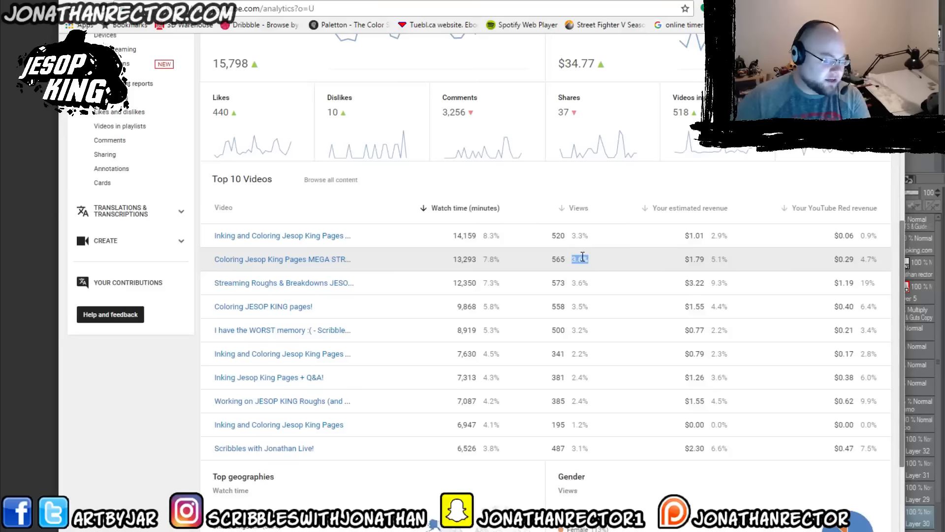
# Step: Examine the watch time and view percentages in the Top 10 Videos table and the audience breakdowns by geography, gender and traffic source
pyautogui.click(582, 255)
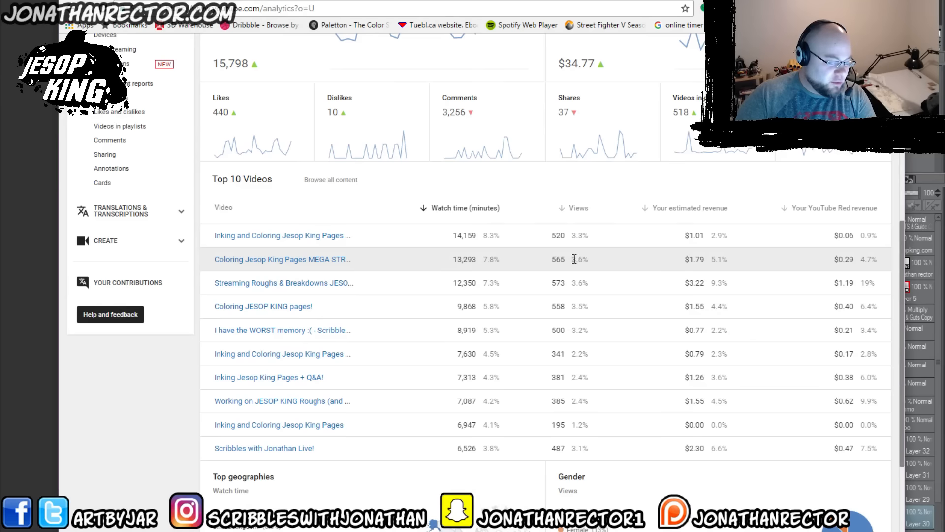
pyautogui.moveTo(574, 260); pyautogui.dragTo(588, 258)
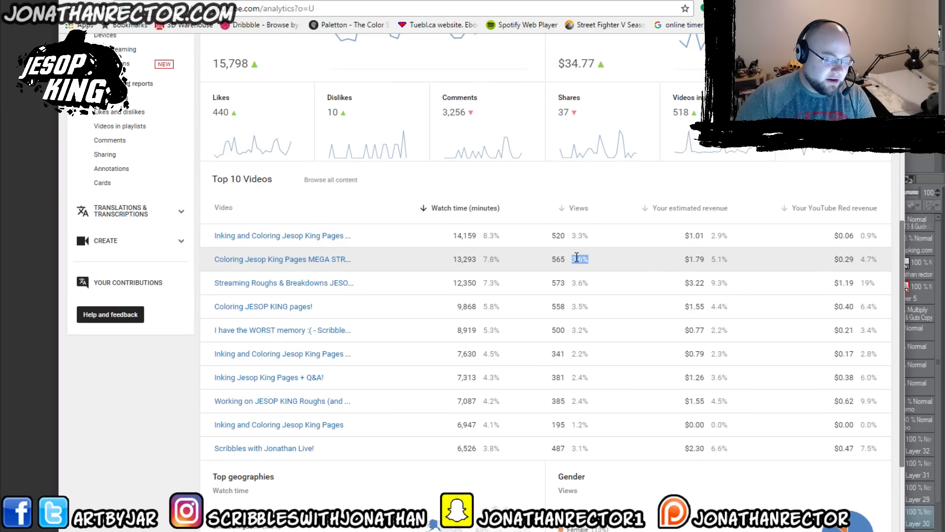
pyautogui.click(576, 257)
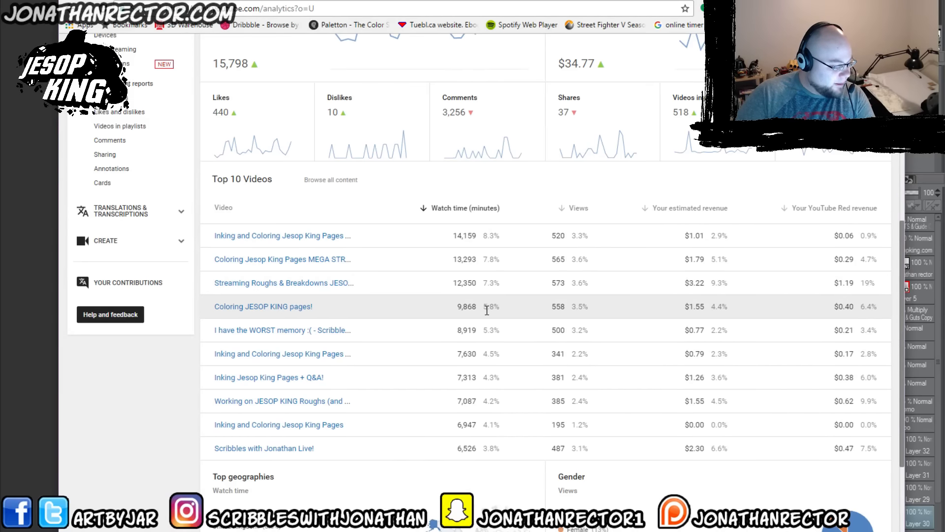
pyautogui.moveTo(257, 309)
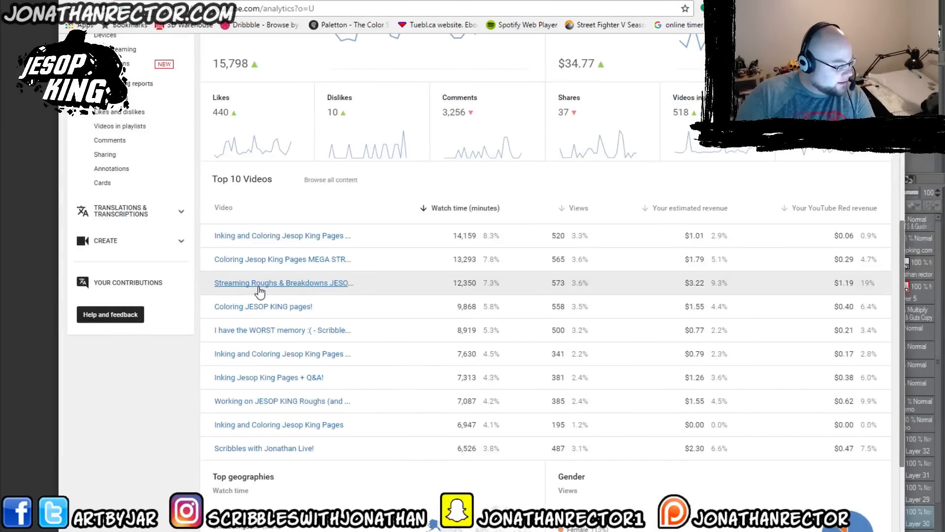
pyautogui.moveTo(259, 291)
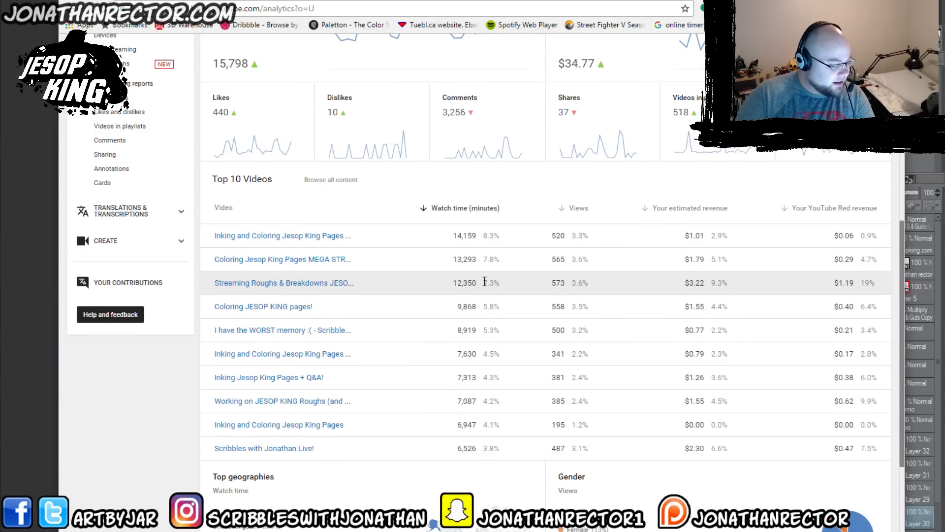
pyautogui.moveTo(483, 282); pyautogui.dragTo(518, 283)
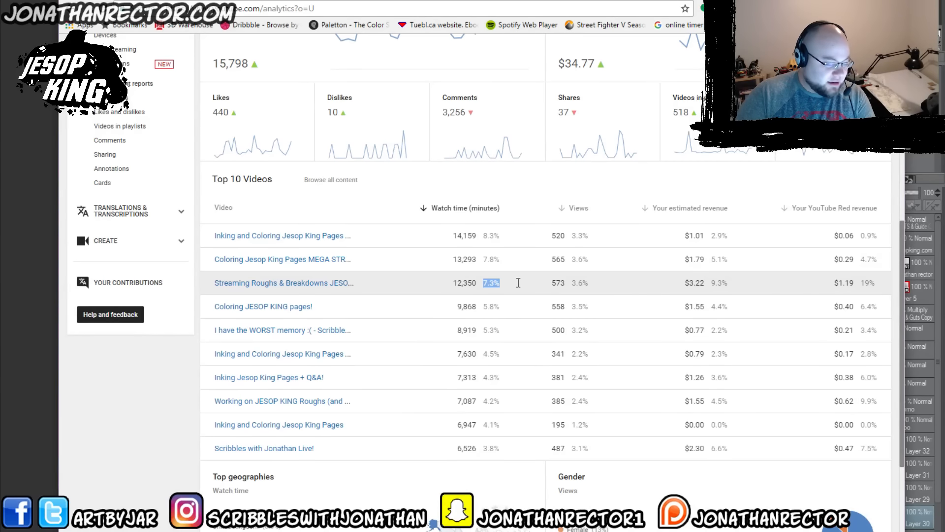
pyautogui.click(490, 282)
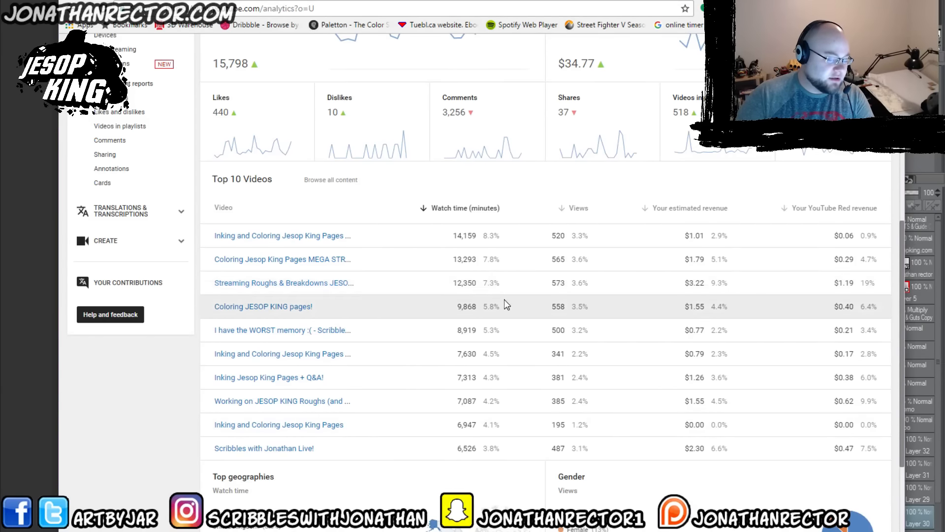
pyautogui.scroll(-2, 566, 304)
pyautogui.scroll(-2, 570, 308)
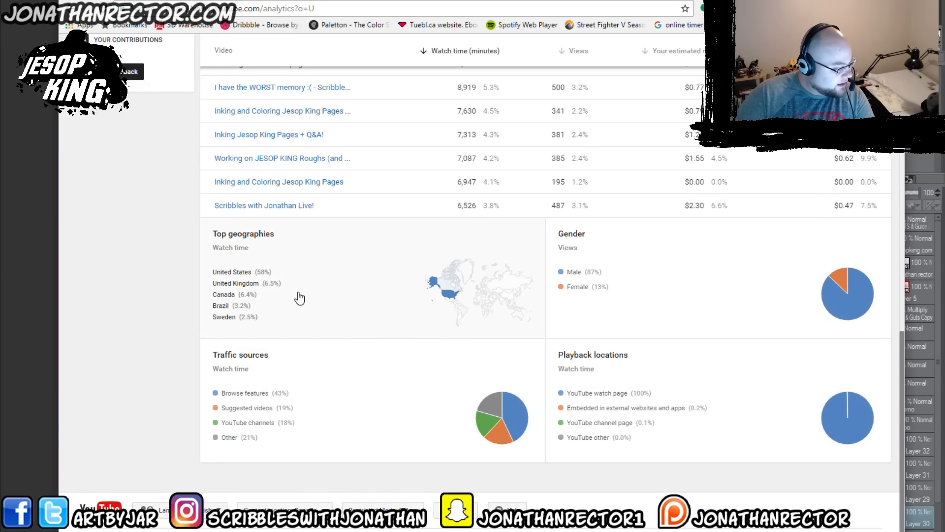
pyautogui.scroll(6, 533, 335)
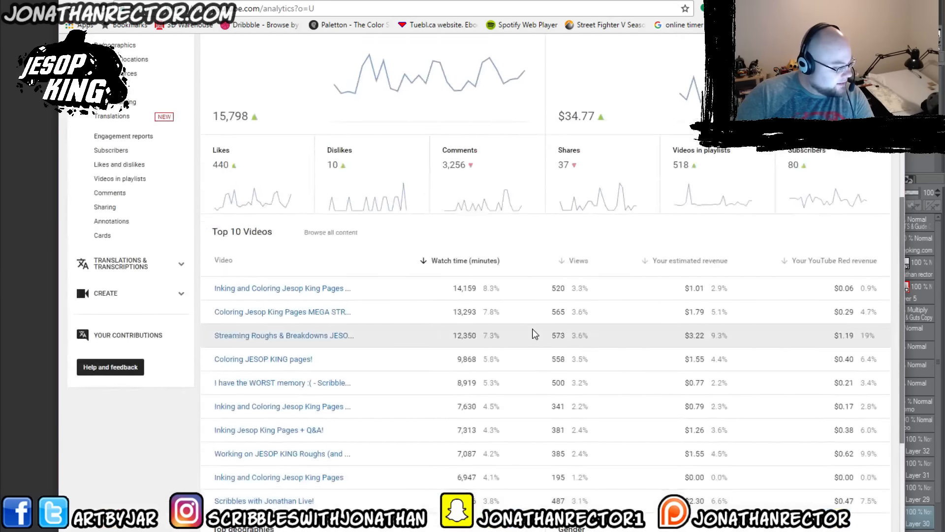
# Step: Browse all channel content and examine the lifetime views of the most viewed videos, down to "Preparing a Comic Page in Manga Studio"
pyautogui.click(327, 233)
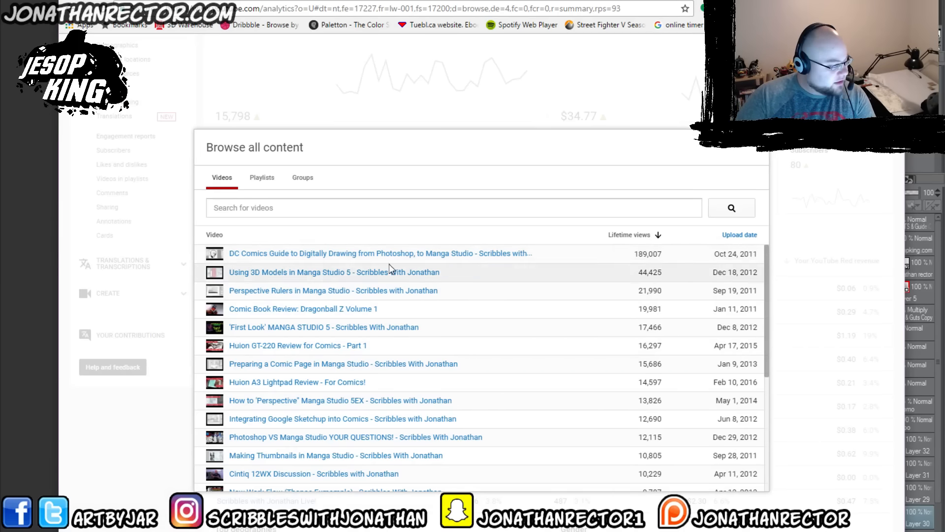
pyautogui.moveTo(416, 259)
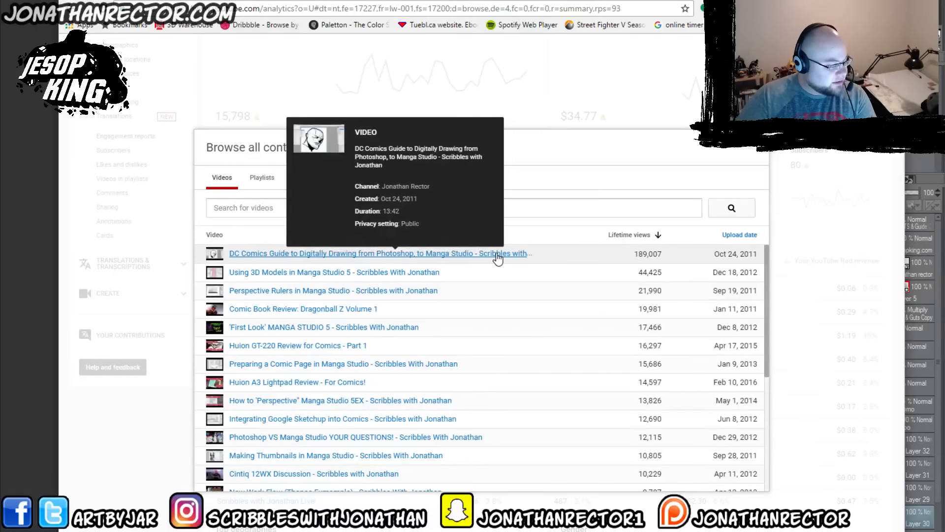
pyautogui.moveTo(635, 255); pyautogui.dragTo(656, 274)
pyautogui.click(667, 258)
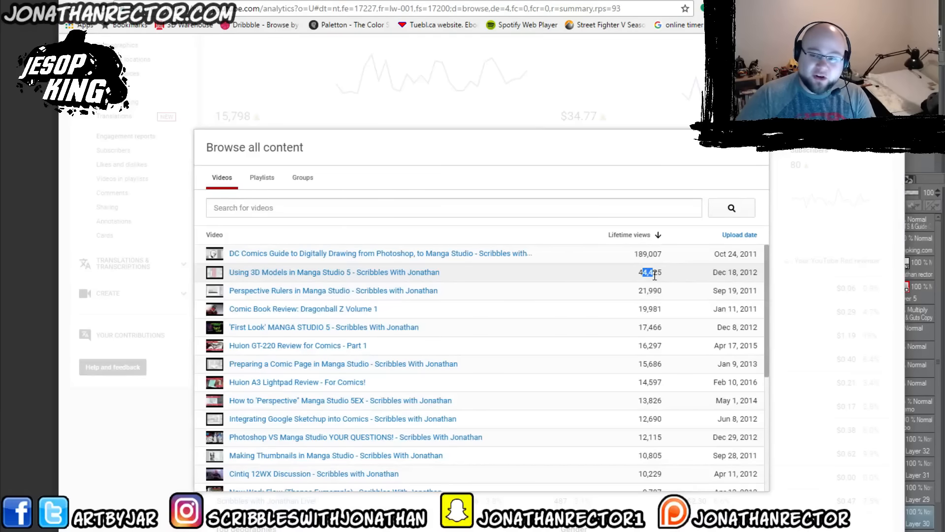
pyautogui.click(654, 275)
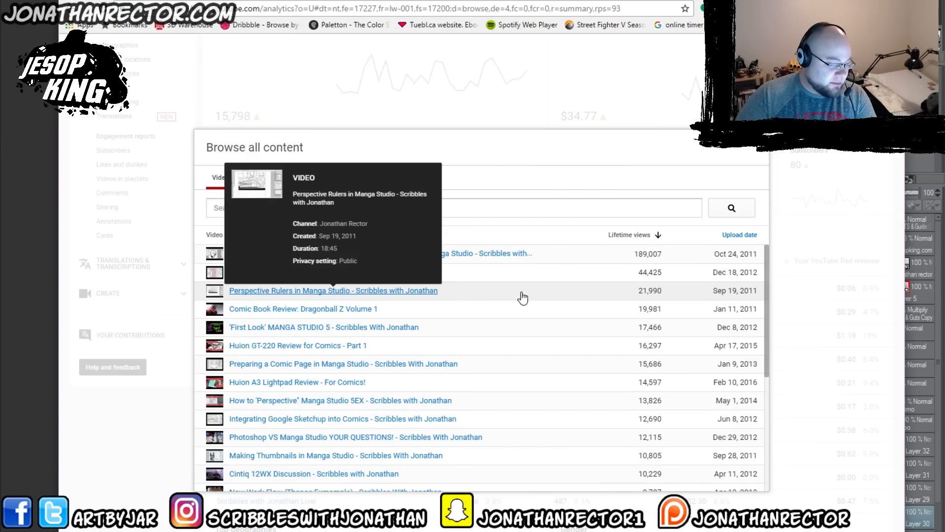
pyautogui.moveTo(639, 291)
pyautogui.mouseDown()
pyautogui.moveTo(657, 291)
pyautogui.moveTo(647, 291)
pyautogui.mouseUp()
pyautogui.click(647, 305)
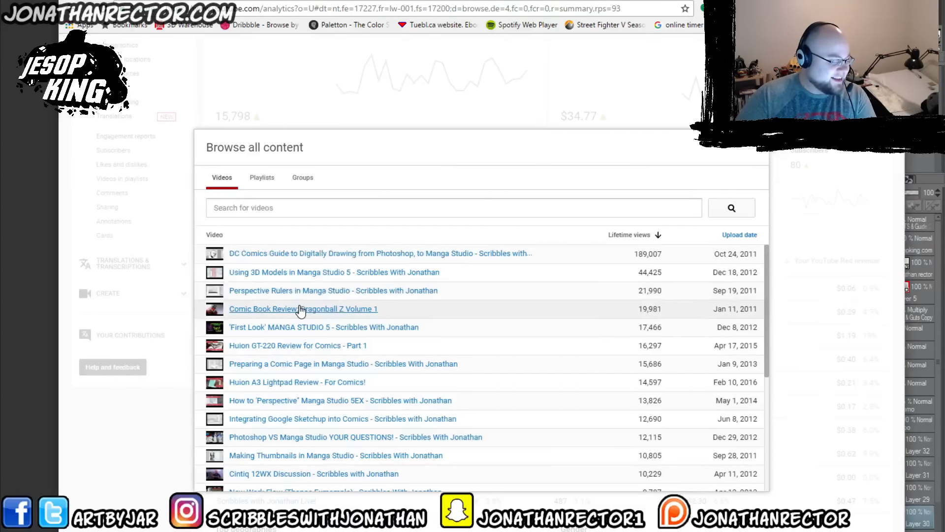
pyautogui.moveTo(297, 310)
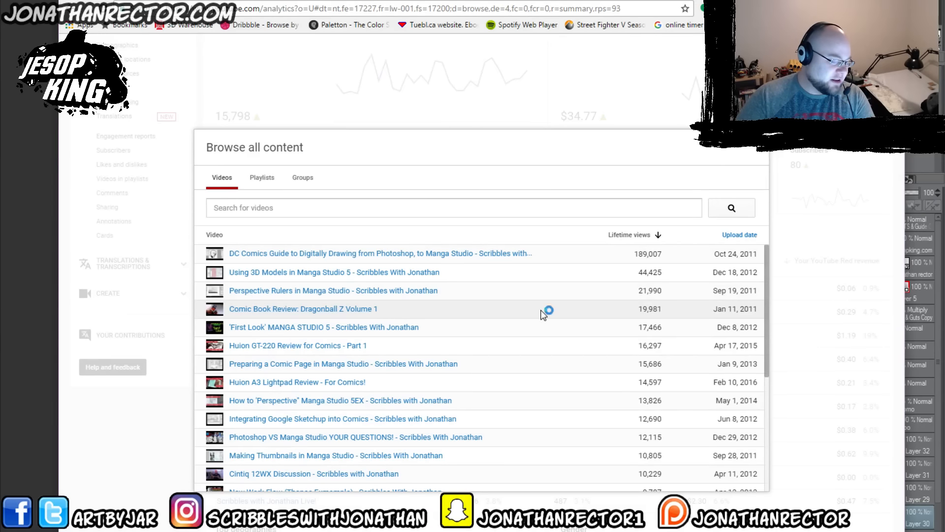
pyautogui.moveTo(639, 309); pyautogui.dragTo(663, 309)
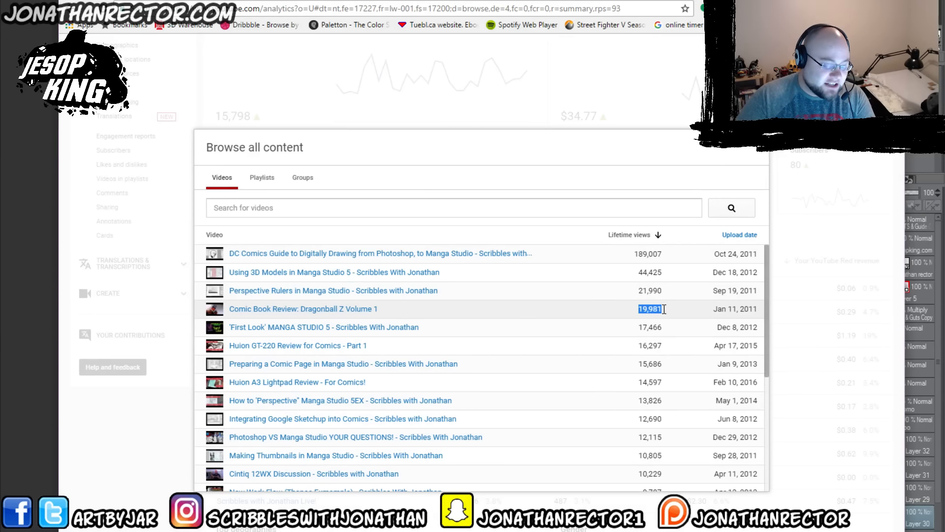
pyautogui.click(645, 328)
pyautogui.moveTo(645, 327); pyautogui.dragTo(662, 327)
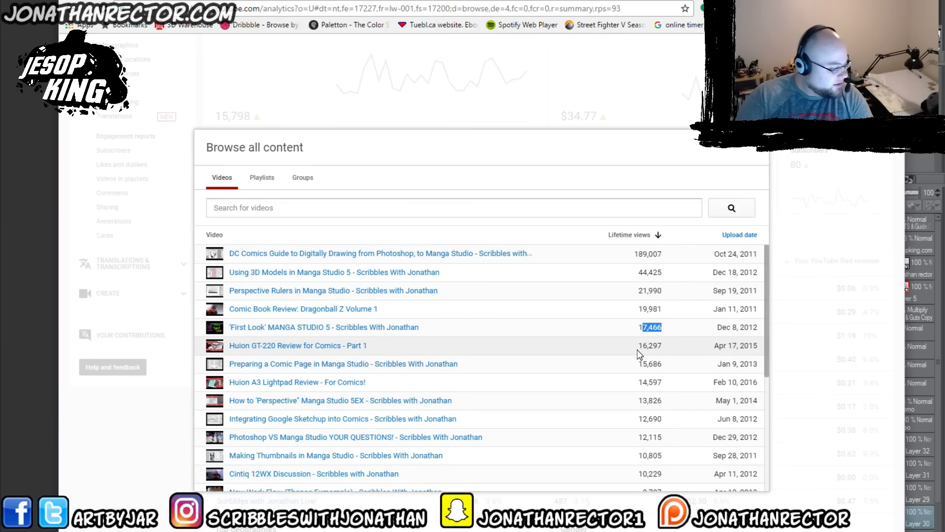
pyautogui.moveTo(643, 346); pyautogui.dragTo(660, 365)
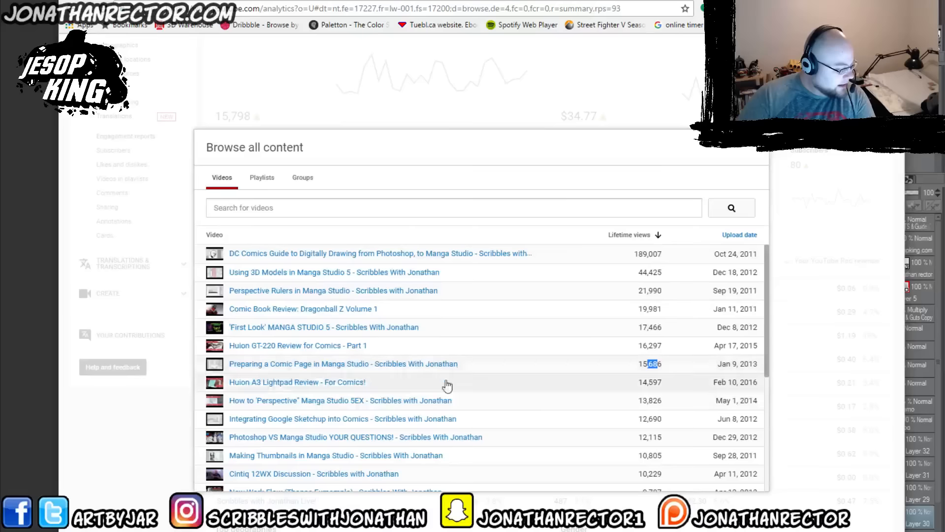
# Step: Look through the less viewed videos in the content list, close it, and review the Top 10 Videos section again
pyautogui.scroll(-1, 519, 423)
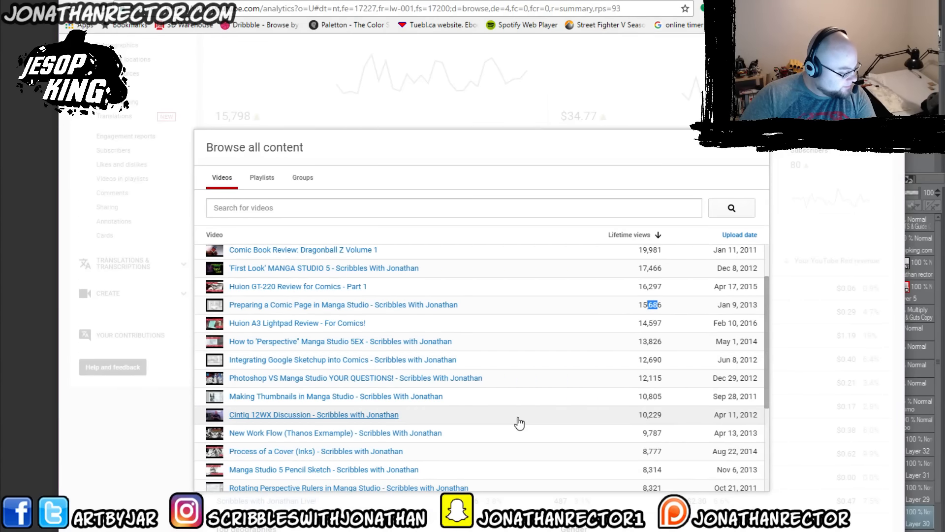
pyautogui.scroll(-1, 519, 423)
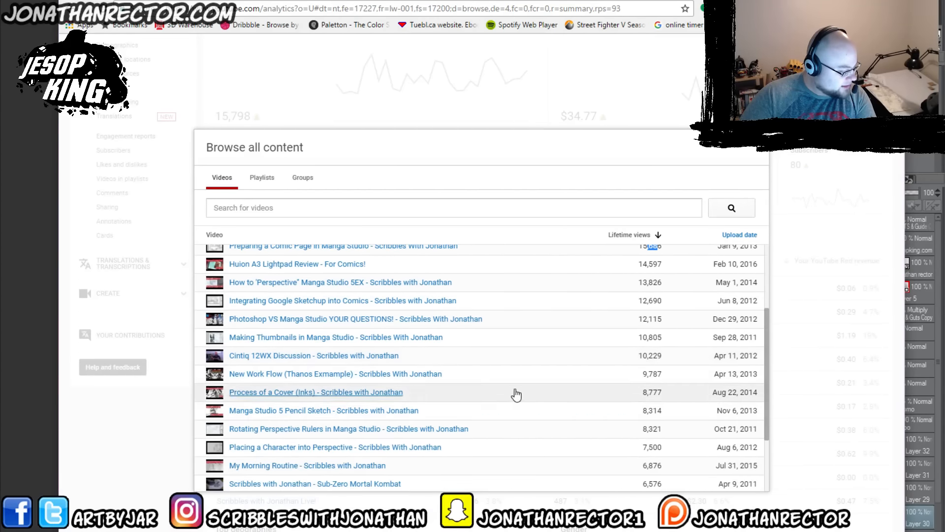
pyautogui.scroll(-1, 520, 406)
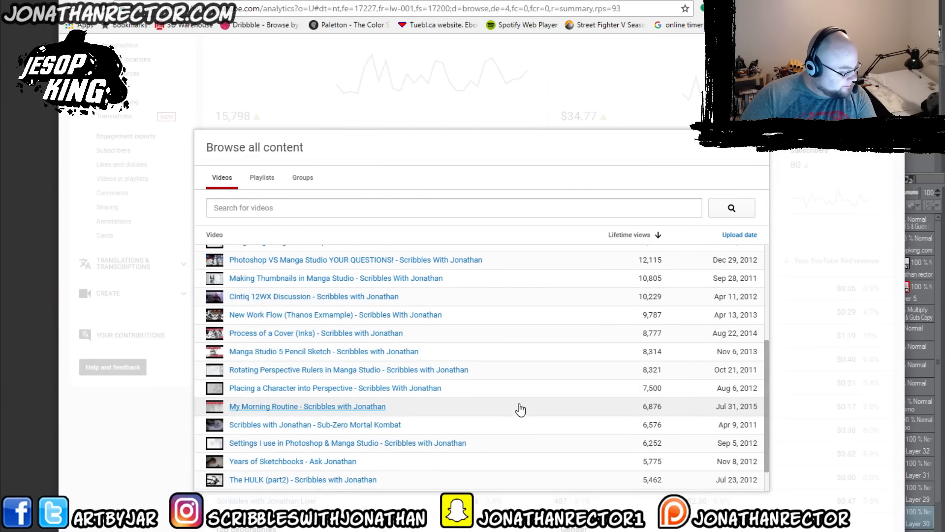
pyautogui.scroll(-1, 520, 409)
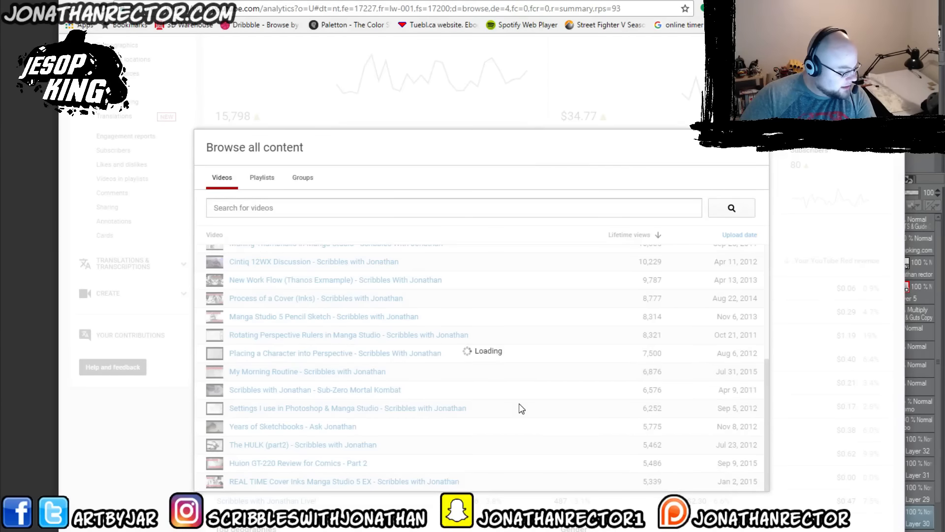
pyautogui.scroll(-3, 520, 408)
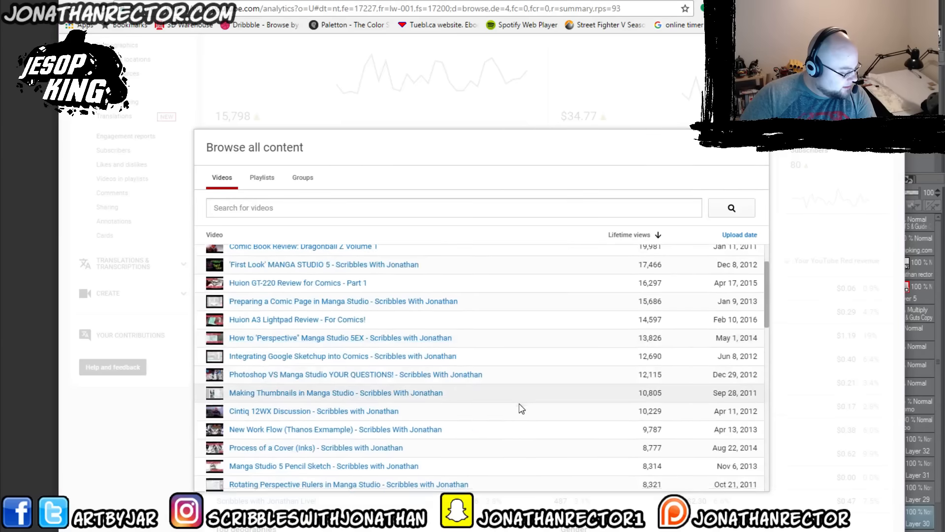
pyautogui.scroll(-1, 521, 410)
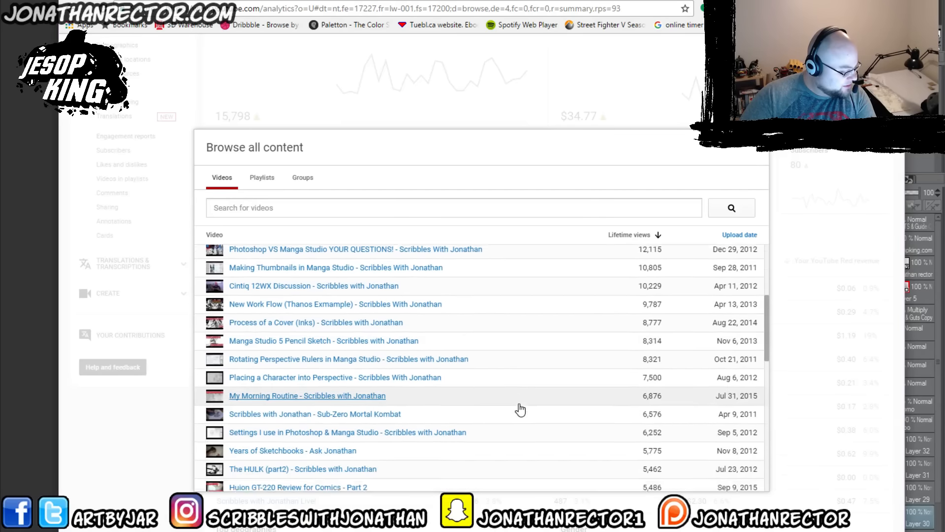
pyautogui.scroll(-1, 520, 410)
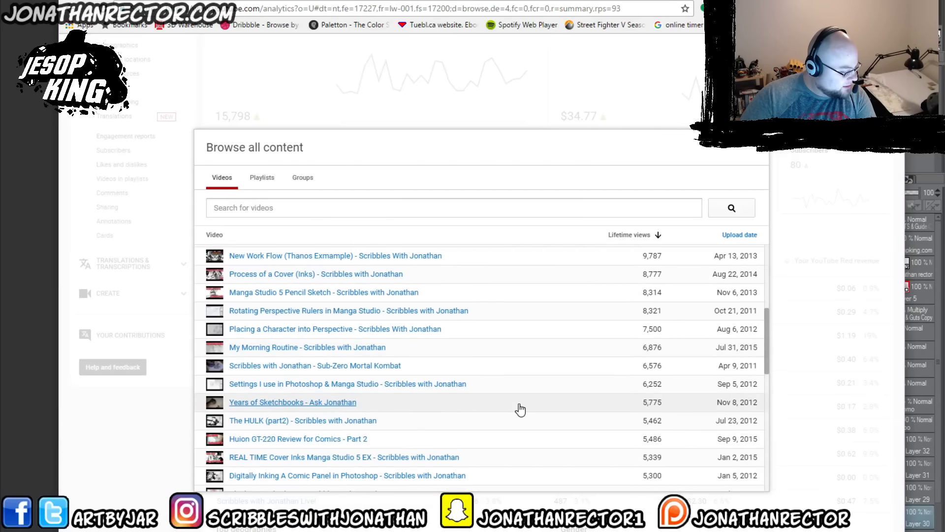
pyautogui.scroll(-1, 520, 409)
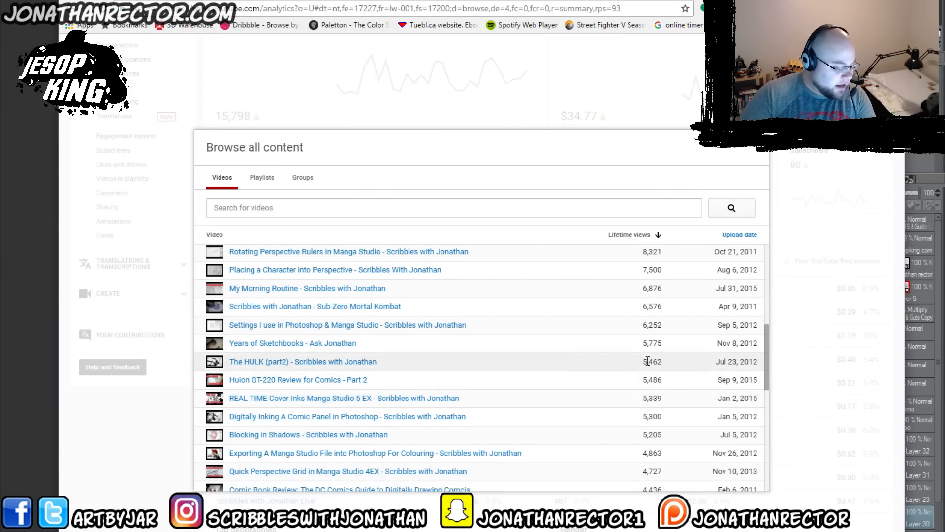
pyautogui.scroll(-4, 648, 361)
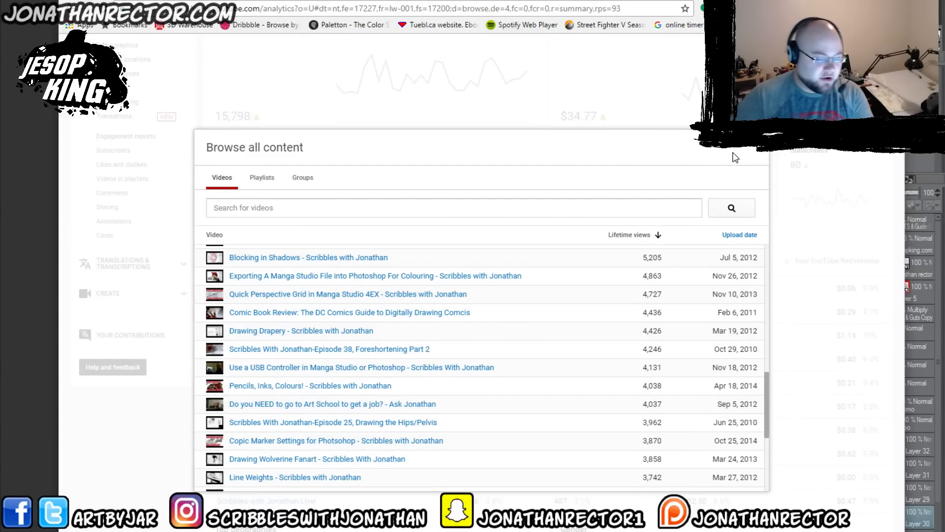
pyautogui.click(753, 146)
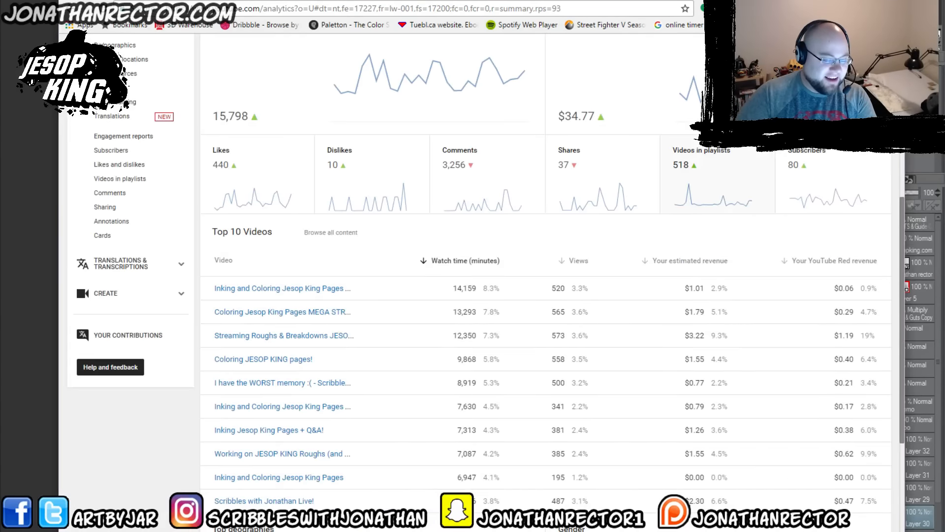
pyautogui.scroll(-2, 746, 340)
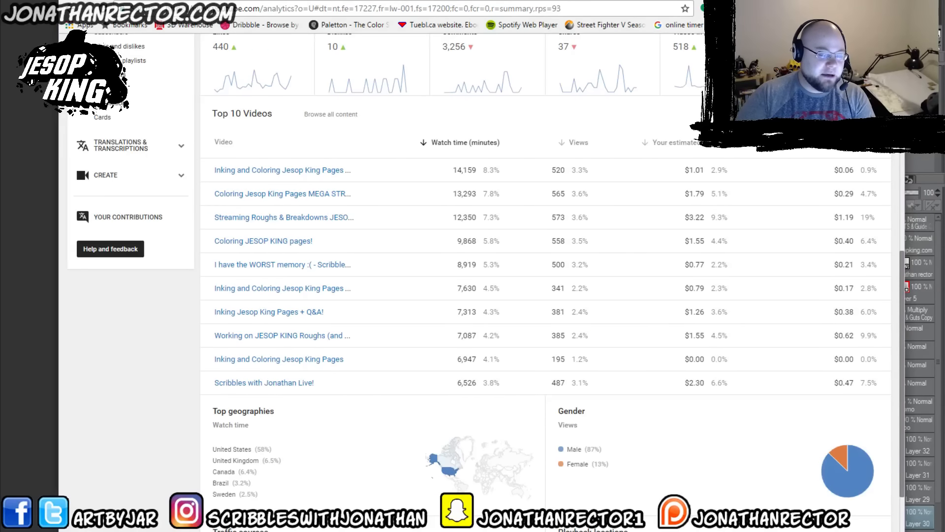
pyautogui.scroll(10, 310, 158)
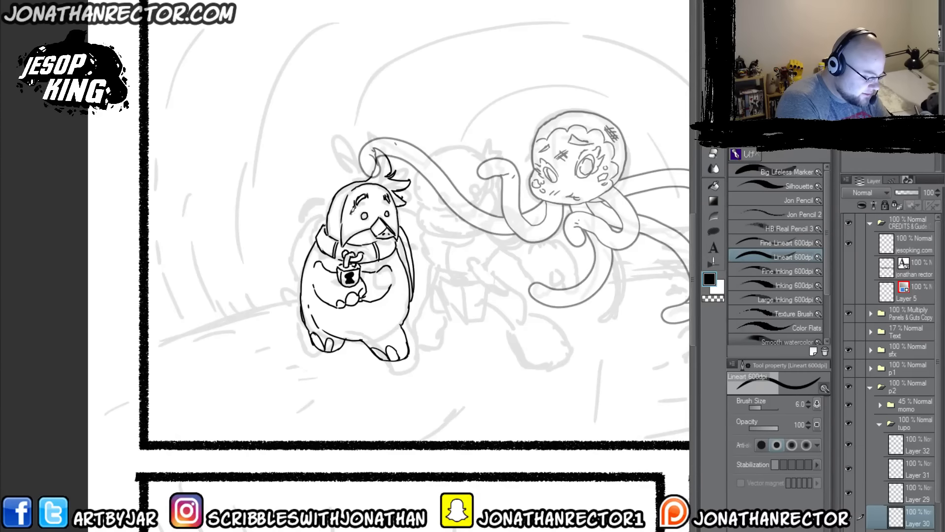
# Step: Ink the small scar marks beside tupo's eye and short hatching strokes along the side of the body nearer momo
pyautogui.moveTo(349, 213); pyautogui.dragTo(354, 220)
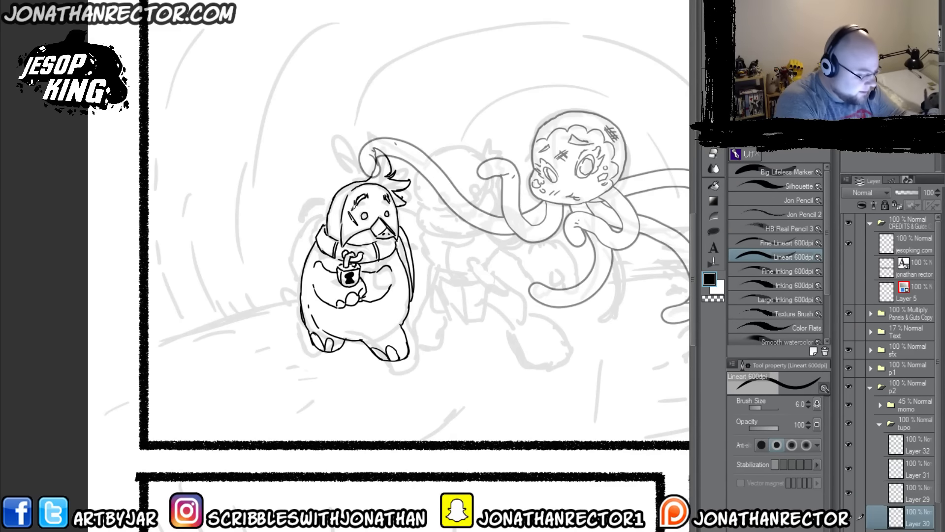
pyautogui.moveTo(352, 212); pyautogui.dragTo(350, 224)
pyautogui.hotkey('ctrl', 'z')
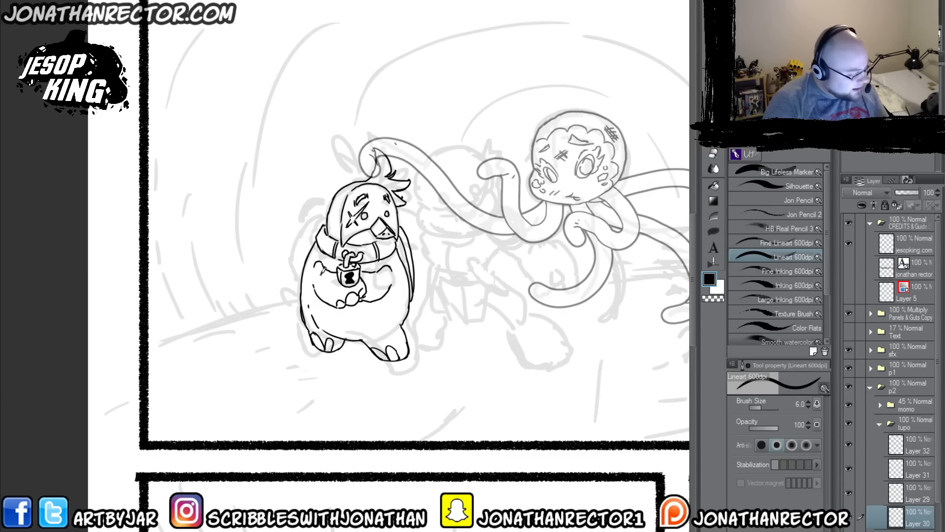
pyautogui.moveTo(403, 287)
pyautogui.mouseDown()
pyautogui.moveTo(392, 310)
pyautogui.moveTo(401, 295)
pyautogui.moveTo(393, 299)
pyautogui.mouseUp()
pyautogui.moveTo(407, 265); pyautogui.dragTo(393, 295)
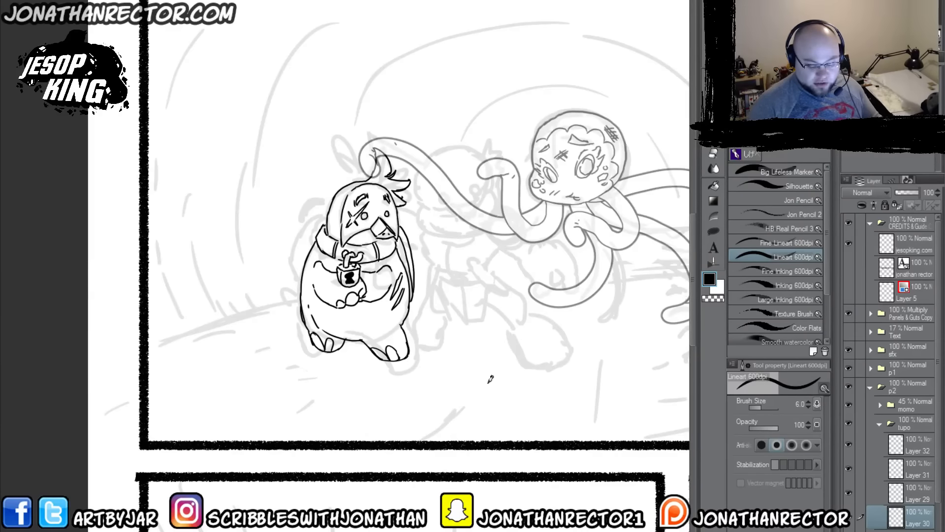
# Step: Merge tupo's ink layers, from Layer 32 down, into a single layer inside the tupo folder
pyautogui.click(913, 449)
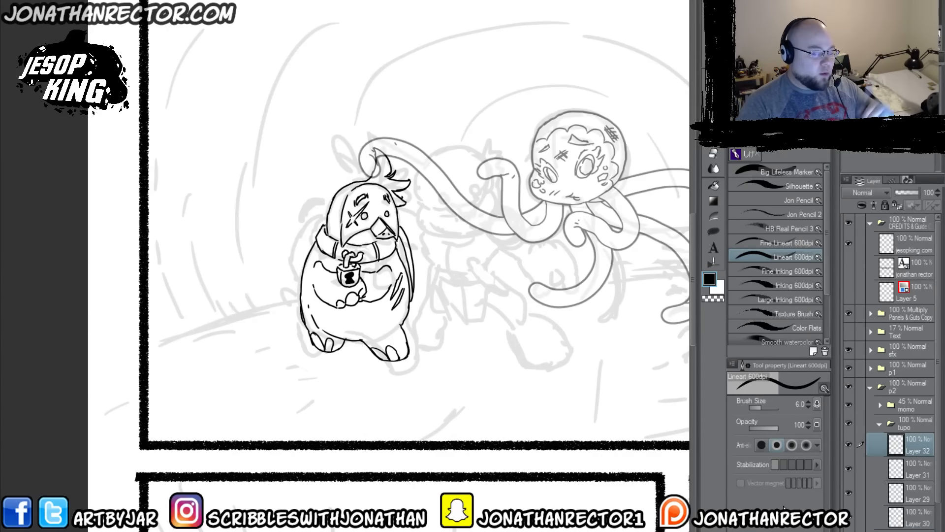
pyautogui.hotkey('ctrl', 'e')
pyautogui.hotkey('ctrl', 'e')
pyautogui.hotkey('ctrl', 'e')
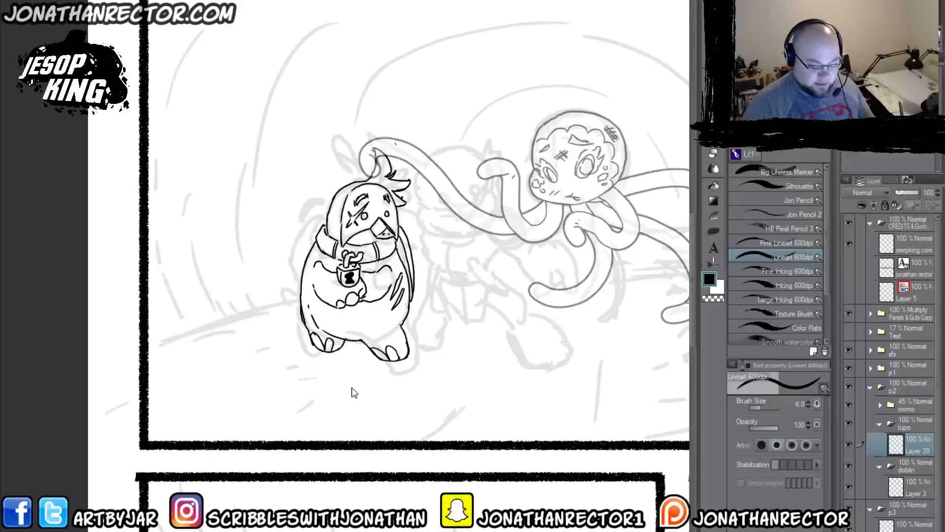
# Step: Select the area around tupo and generate a KO layer from it beneath his merged inks in the tupo folder
pyautogui.click(849, 443)
pyautogui.click(850, 445)
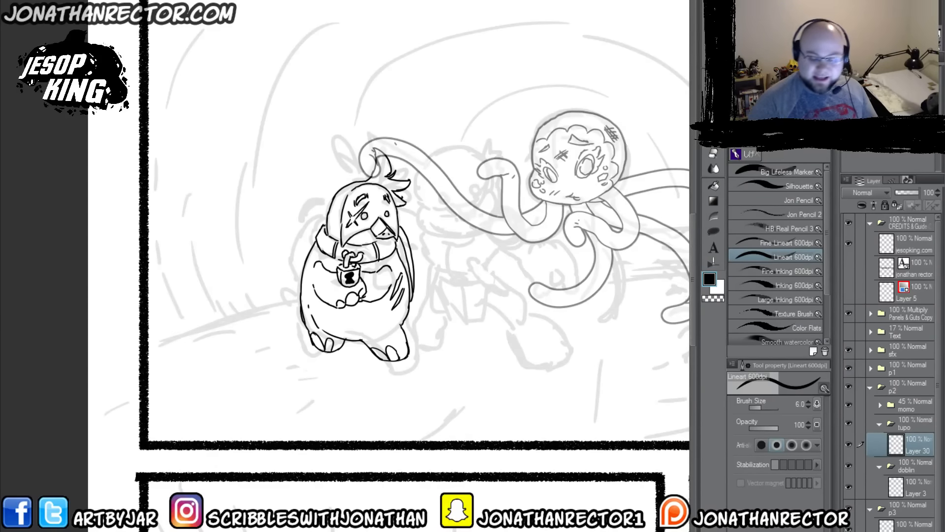
pyautogui.press('g')
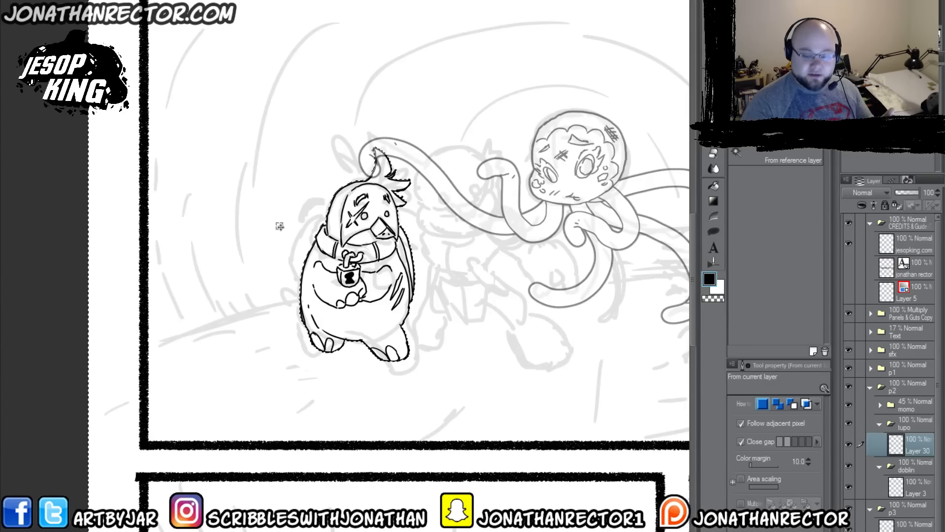
pyautogui.press('F1')
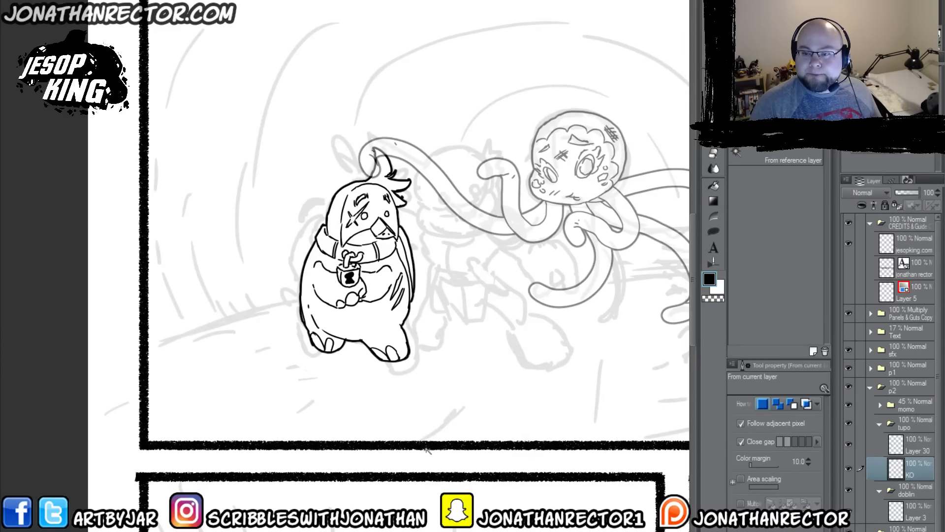
# Step: Fade the tupo folder to 38% and the momo folder to 21% opacity, and make Layer 3 in the doblin folder active
pyautogui.moveTo(485, 328); pyautogui.dragTo(319, 369)
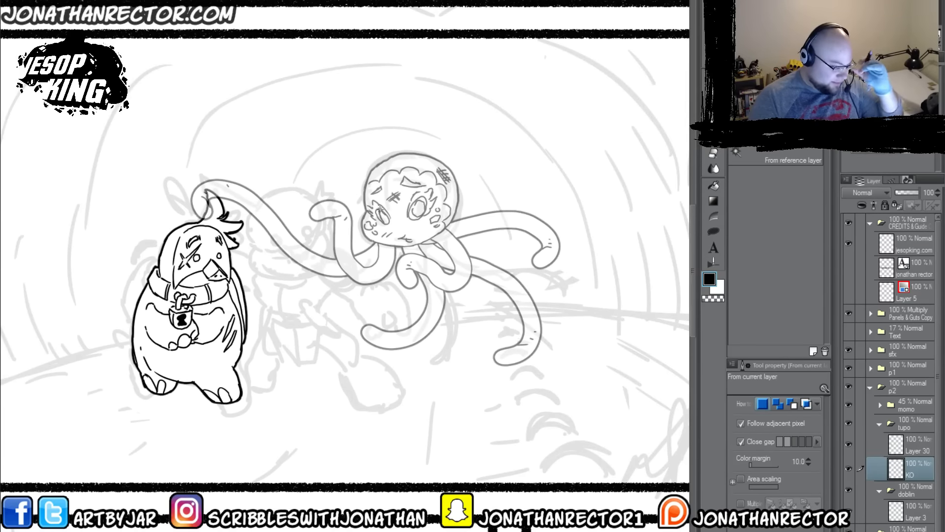
pyautogui.moveTo(290, 385); pyautogui.dragTo(365, 390)
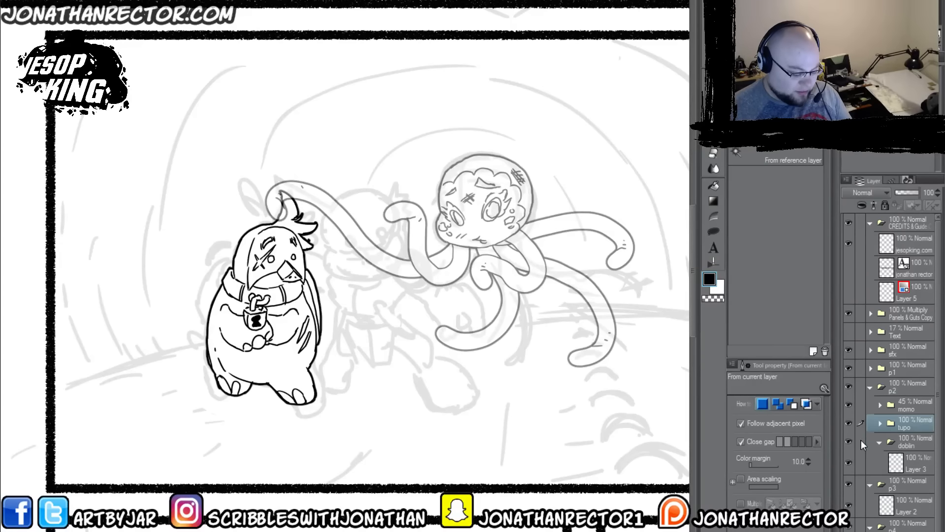
pyautogui.click(905, 192)
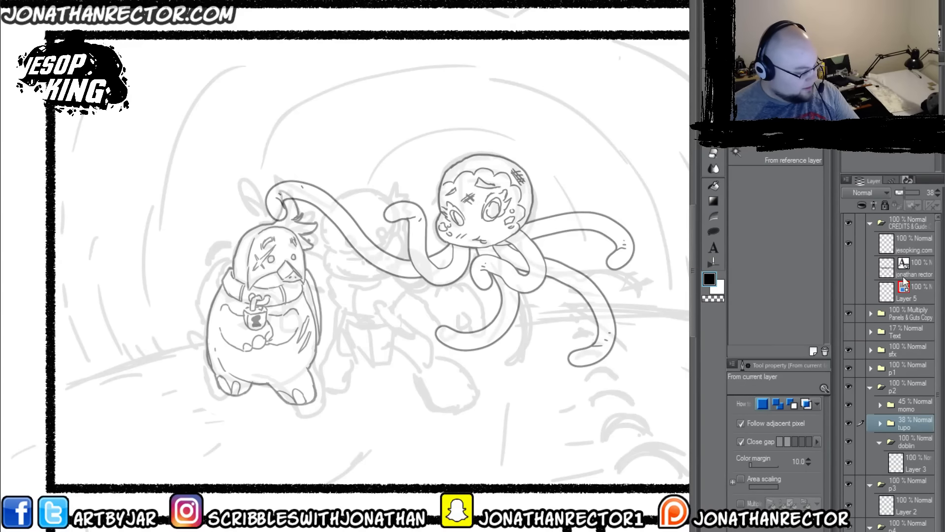
pyautogui.click(908, 406)
pyautogui.click(899, 192)
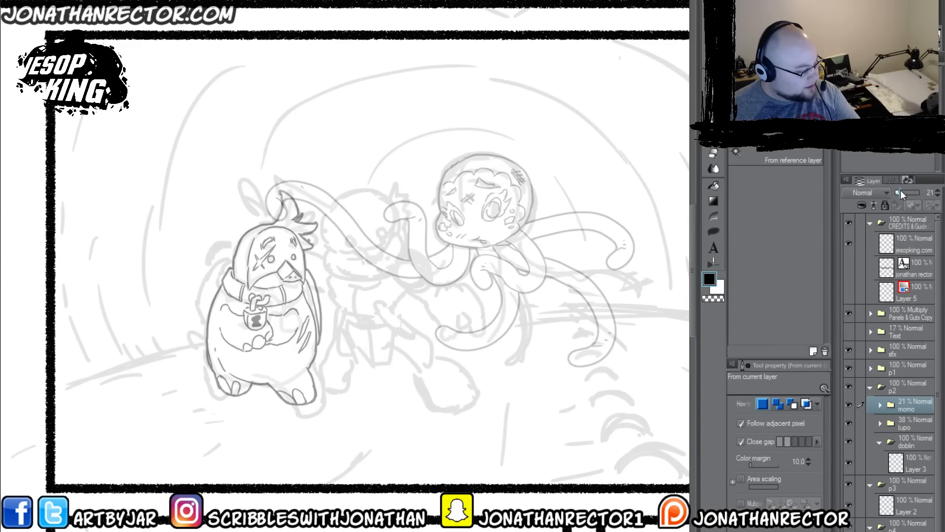
pyautogui.click(904, 462)
# Step: Ink doblin's eyes, brows, nose and cheek lines, plus the broad jaw with short V-shaped marks, using the Lineart 600dpi pen
pyautogui.press('p')
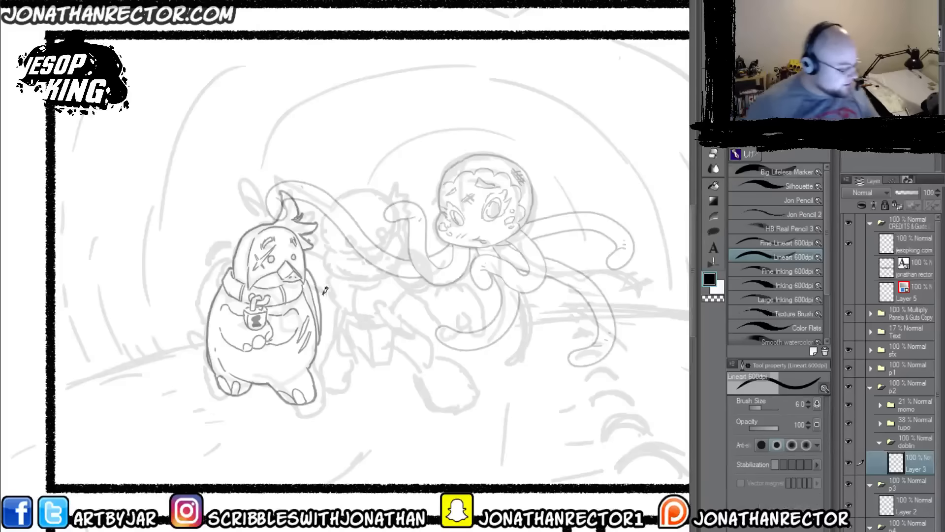
pyautogui.scroll(2, 326, 355)
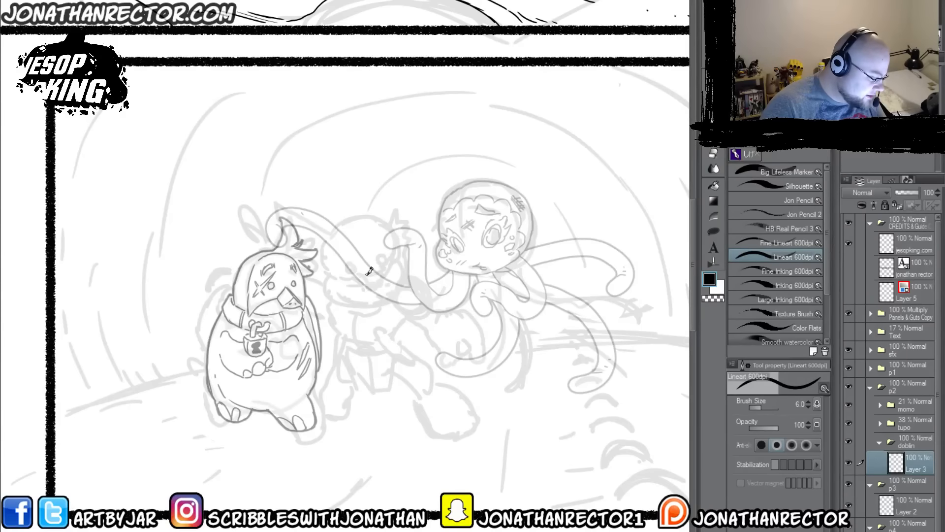
pyautogui.moveTo(348, 267)
pyautogui.mouseDown()
pyautogui.moveTo(344, 255)
pyautogui.moveTo(361, 260)
pyautogui.moveTo(348, 254)
pyautogui.moveTo(386, 258)
pyautogui.moveTo(377, 246)
pyautogui.moveTo(369, 256)
pyautogui.moveTo(380, 246)
pyautogui.mouseUp()
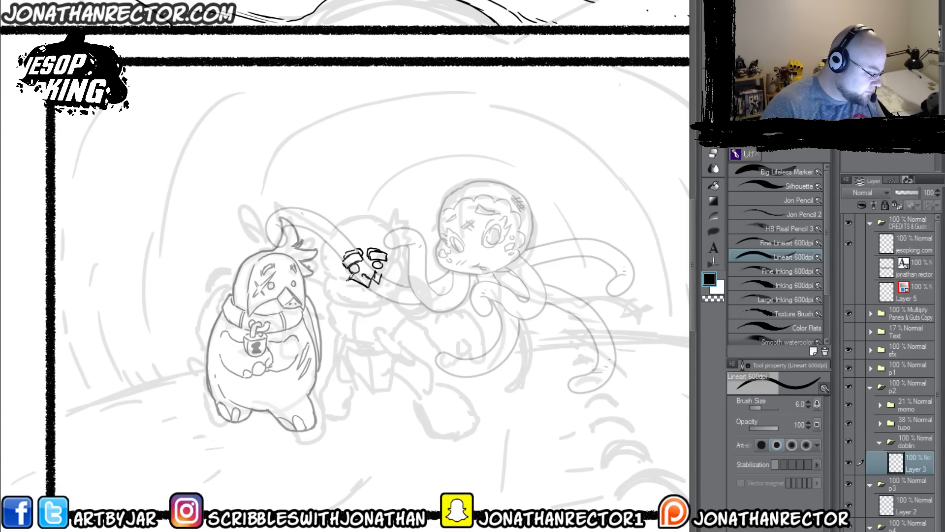
pyautogui.moveTo(380, 272); pyautogui.dragTo(396, 269)
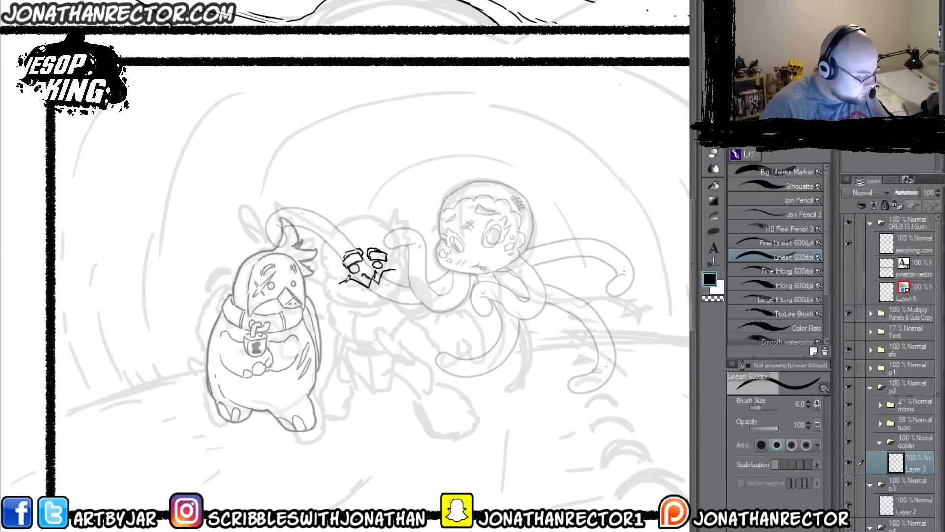
pyautogui.moveTo(392, 268)
pyautogui.mouseDown()
pyautogui.moveTo(404, 261)
pyautogui.moveTo(409, 281)
pyautogui.moveTo(397, 297)
pyautogui.moveTo(338, 305)
pyautogui.moveTo(337, 279)
pyautogui.moveTo(350, 302)
pyautogui.moveTo(334, 298)
pyautogui.moveTo(364, 296)
pyautogui.moveTo(358, 290)
pyautogui.mouseUp()
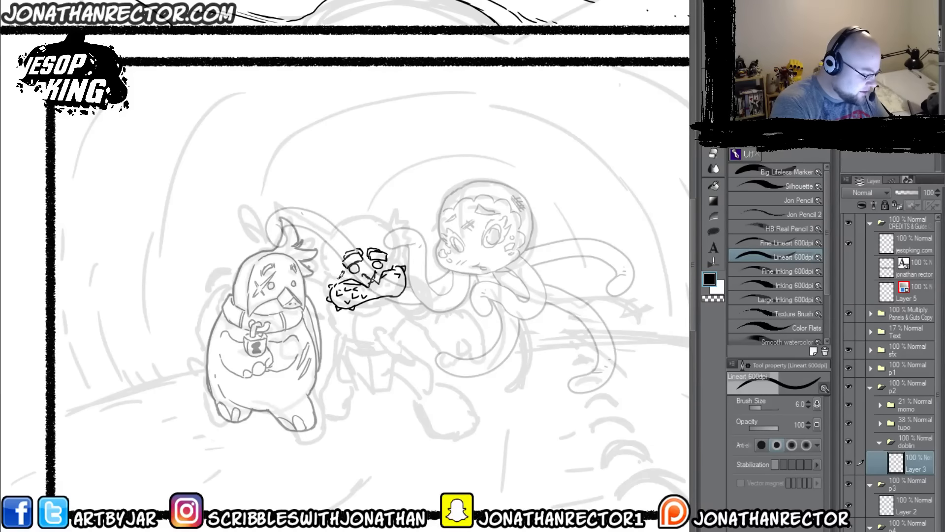
# Step: Ink the top of doblin's head and both pointed ears, erasing and redrawing the ear nearer tupo
pyautogui.moveTo(327, 266)
pyautogui.mouseDown()
pyautogui.moveTo(327, 274)
pyautogui.moveTo(347, 227)
pyautogui.moveTo(389, 232)
pyautogui.moveTo(394, 246)
pyautogui.moveTo(400, 215)
pyautogui.moveTo(402, 234)
pyautogui.moveTo(417, 226)
pyautogui.mouseUp()
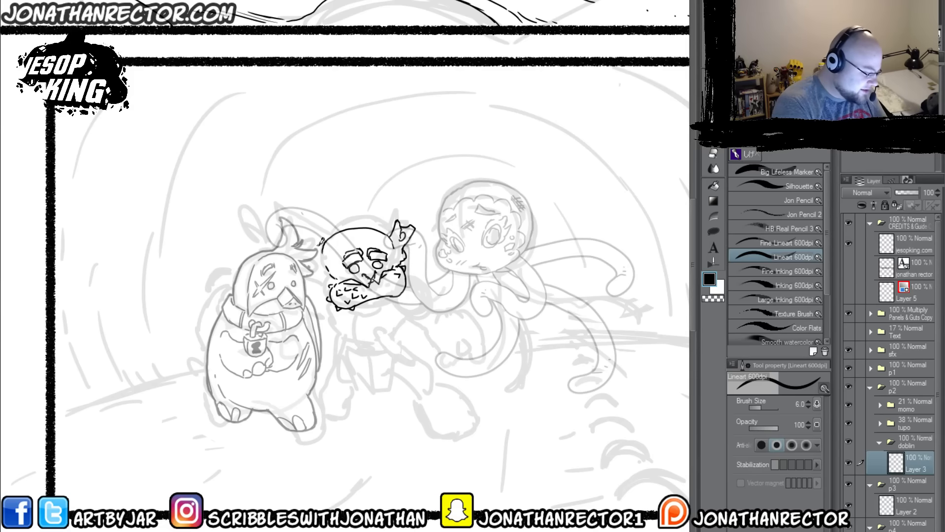
pyautogui.moveTo(322, 245)
pyautogui.mouseDown()
pyautogui.moveTo(286, 229)
pyautogui.moveTo(293, 247)
pyautogui.moveTo(321, 245)
pyautogui.moveTo(310, 232)
pyautogui.moveTo(307, 244)
pyautogui.mouseUp()
pyautogui.press('e')
pyautogui.press('p')
pyautogui.press('e')
pyautogui.press('p')
pyautogui.press('e')
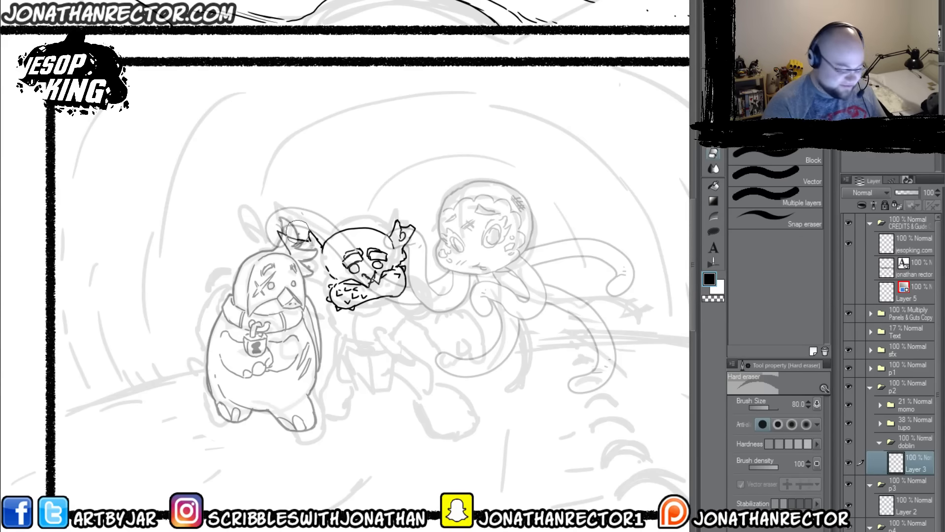
pyautogui.press('p')
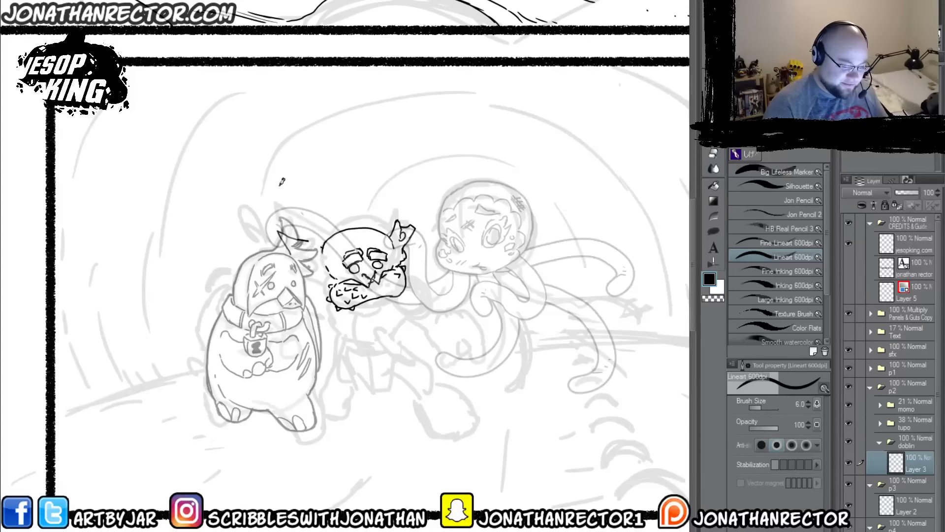
pyautogui.moveTo(323, 247)
pyautogui.mouseDown()
pyautogui.moveTo(309, 225)
pyautogui.moveTo(315, 242)
pyautogui.moveTo(290, 242)
pyautogui.moveTo(315, 277)
pyautogui.moveTo(329, 273)
pyautogui.moveTo(294, 243)
pyautogui.moveTo(307, 246)
pyautogui.moveTo(315, 271)
pyautogui.mouseUp()
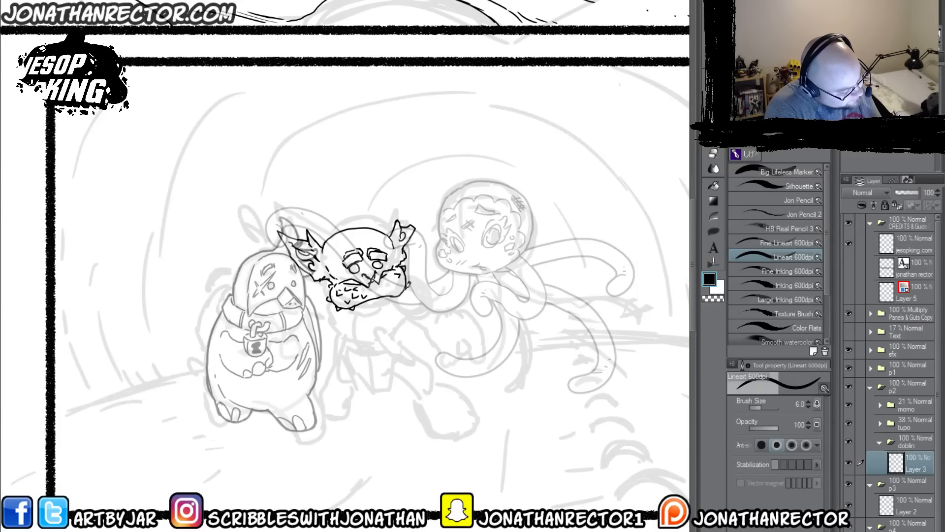
# Step: Ink doblin's outstretched arm and knobbly hand reaching toward momo's tentacle, cleaning up stray lines
pyautogui.moveTo(414, 295)
pyautogui.mouseDown()
pyautogui.moveTo(427, 319)
pyautogui.moveTo(393, 282)
pyautogui.moveTo(407, 281)
pyautogui.moveTo(423, 307)
pyautogui.moveTo(389, 307)
pyautogui.moveTo(409, 315)
pyautogui.moveTo(376, 294)
pyautogui.moveTo(422, 322)
pyautogui.moveTo(432, 323)
pyautogui.moveTo(431, 302)
pyautogui.moveTo(437, 316)
pyautogui.moveTo(469, 321)
pyautogui.moveTo(434, 337)
pyautogui.moveTo(447, 352)
pyautogui.moveTo(467, 348)
pyautogui.moveTo(468, 360)
pyautogui.moveTo(443, 346)
pyautogui.moveTo(475, 332)
pyautogui.moveTo(474, 353)
pyautogui.moveTo(442, 367)
pyautogui.mouseUp()
pyautogui.press('e')
pyautogui.press('p')
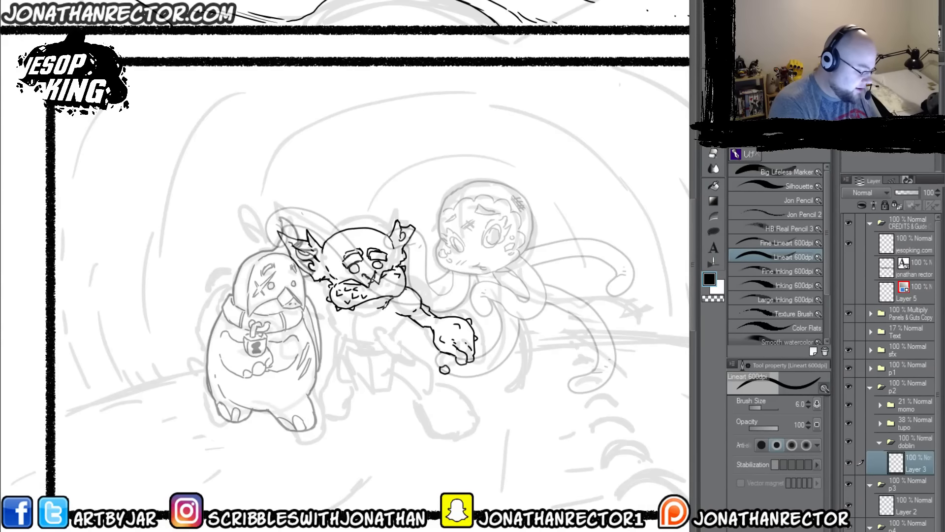
# Step: Ink doblin's shoulder, chest muscles and the sides of his torso down to the waist
pyautogui.moveTo(359, 308)
pyautogui.mouseDown()
pyautogui.moveTo(359, 329)
pyautogui.moveTo(378, 336)
pyautogui.moveTo(392, 315)
pyautogui.moveTo(341, 318)
pyautogui.moveTo(351, 302)
pyautogui.mouseUp()
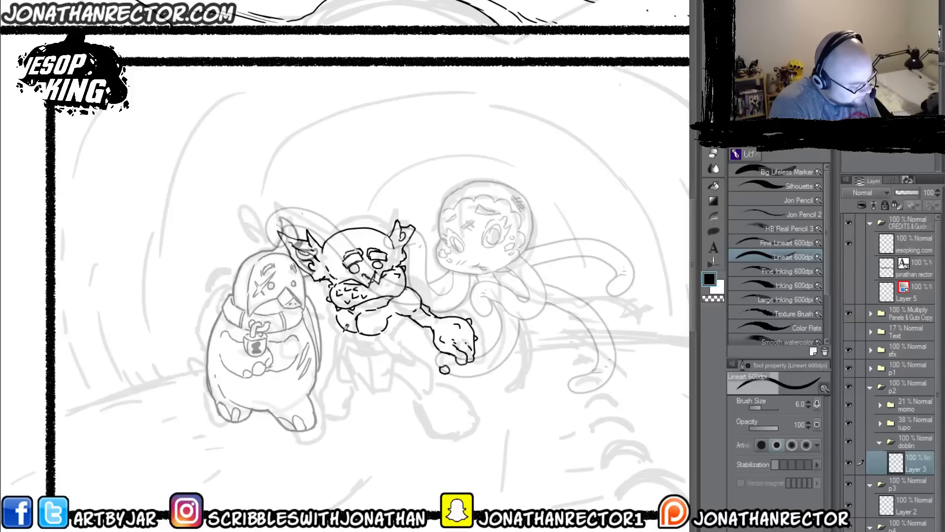
pyautogui.moveTo(346, 325); pyautogui.dragTo(385, 338)
pyautogui.moveTo(355, 332); pyautogui.dragTo(377, 351)
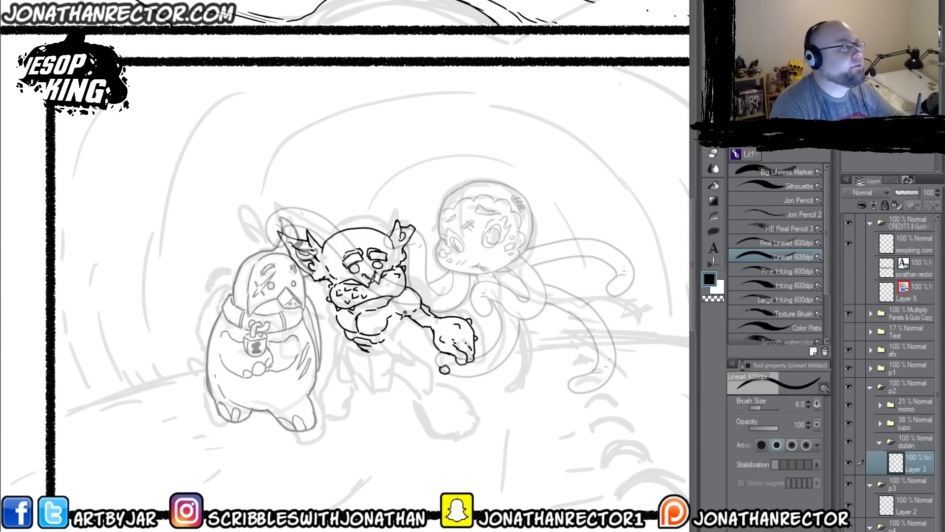
pyautogui.moveTo(403, 315); pyautogui.dragTo(389, 338)
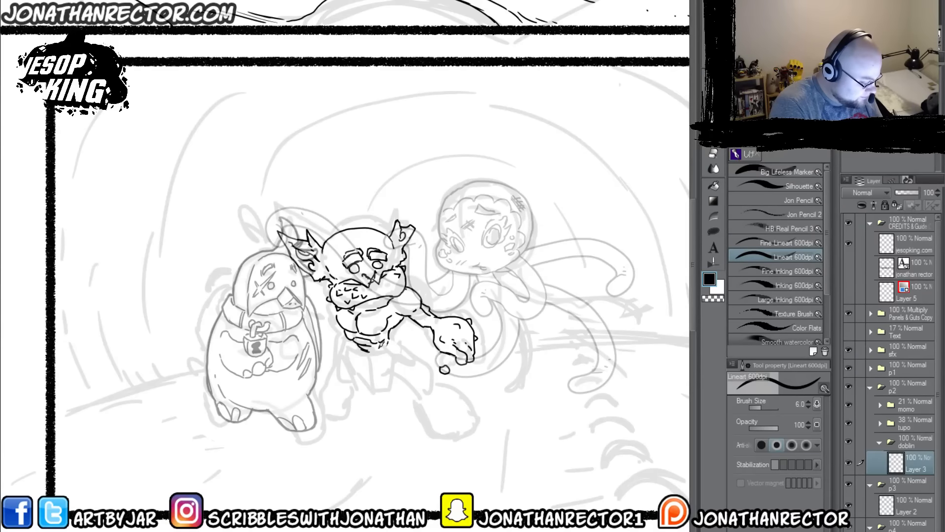
# Step: Ink the beaded belt around doblin's waist, erasing overlapping lines where it meets the torso
pyautogui.moveTo(373, 344)
pyautogui.mouseDown()
pyautogui.moveTo(390, 343)
pyautogui.moveTo(355, 345)
pyautogui.moveTo(363, 357)
pyautogui.moveTo(391, 352)
pyautogui.moveTo(390, 344)
pyautogui.moveTo(360, 351)
pyautogui.moveTo(380, 347)
pyautogui.moveTo(378, 358)
pyautogui.moveTo(360, 352)
pyautogui.mouseUp()
pyautogui.press('e')
pyautogui.press('p')
pyautogui.moveTo(357, 344)
pyautogui.mouseDown()
pyautogui.moveTo(394, 338)
pyautogui.moveTo(389, 349)
pyautogui.moveTo(350, 342)
pyautogui.moveTo(346, 309)
pyautogui.moveTo(368, 314)
pyautogui.moveTo(365, 364)
pyautogui.moveTo(373, 358)
pyautogui.moveTo(392, 390)
pyautogui.mouseUp()
pyautogui.moveTo(389, 347)
pyautogui.mouseDown()
pyautogui.moveTo(392, 392)
pyautogui.moveTo(393, 357)
pyautogui.moveTo(412, 370)
pyautogui.moveTo(392, 347)
pyautogui.moveTo(367, 392)
pyautogui.moveTo(347, 391)
pyautogui.moveTo(352, 351)
pyautogui.moveTo(335, 365)
pyautogui.mouseUp()
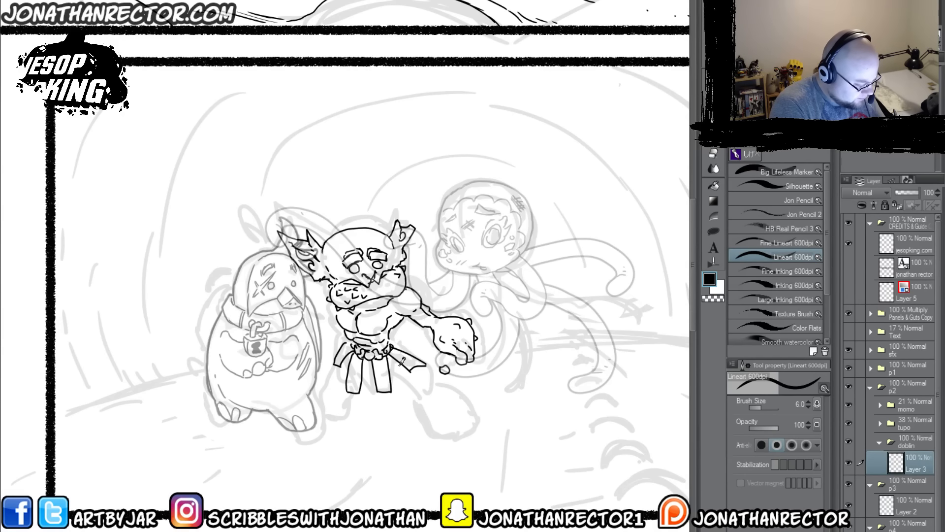
pyautogui.moveTo(398, 362); pyautogui.dragTo(403, 377)
pyautogui.moveTo(404, 377)
pyautogui.mouseDown()
pyautogui.moveTo(384, 364)
pyautogui.moveTo(362, 381)
pyautogui.mouseUp()
pyautogui.moveTo(337, 352); pyautogui.dragTo(347, 375)
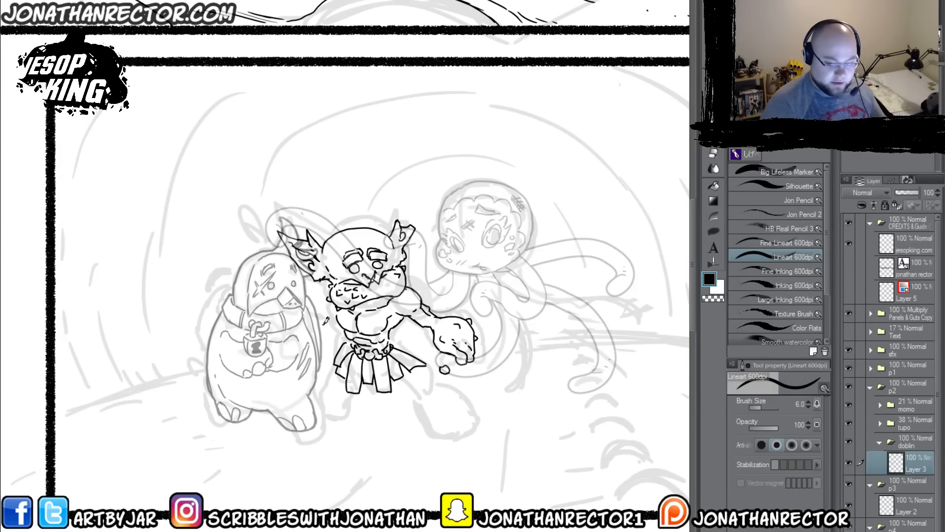
pyautogui.hotkey('ctrl', 'z')
pyautogui.hotkey('ctrl', 'z')
pyautogui.hotkey('ctrl', 'z')
pyautogui.hotkey('ctrl', 'z')
pyautogui.hotkey('ctrl', 'z')
pyautogui.hotkey('ctrl', 'z')
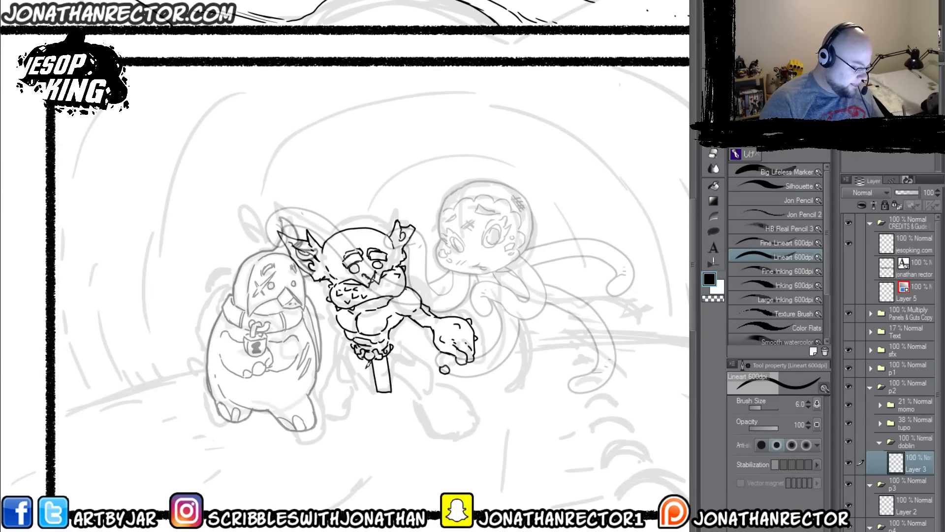
# Step: Ink doblin's skirt with flared strips hanging from the belt, connecting panels between them and round studs
pyautogui.moveTo(379, 361)
pyautogui.mouseDown()
pyautogui.moveTo(379, 391)
pyautogui.moveTo(364, 390)
pyautogui.mouseUp()
pyautogui.moveTo(386, 359)
pyautogui.mouseDown()
pyautogui.moveTo(404, 375)
pyautogui.moveTo(419, 364)
pyautogui.mouseUp()
pyautogui.moveTo(419, 364)
pyautogui.mouseDown()
pyautogui.moveTo(393, 349)
pyautogui.moveTo(344, 378)
pyautogui.moveTo(334, 373)
pyautogui.mouseUp()
pyautogui.moveTo(335, 372); pyautogui.dragTo(351, 349)
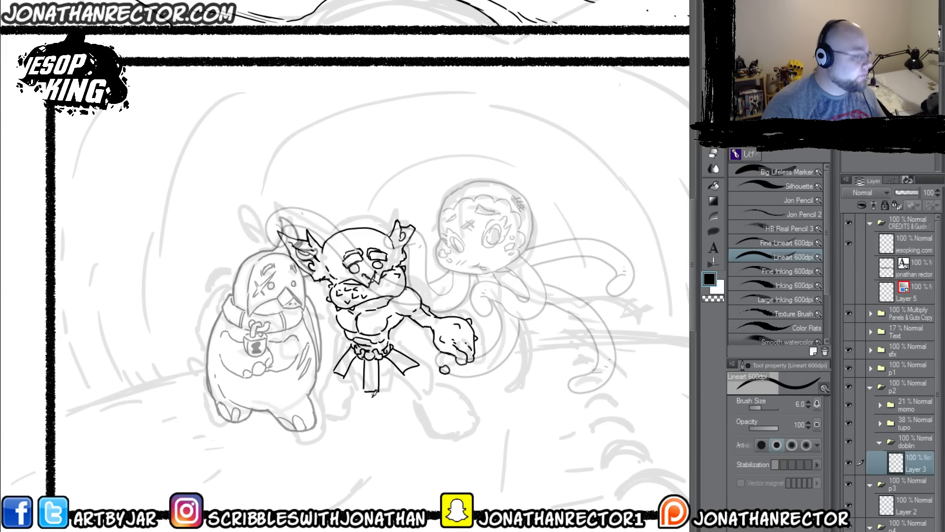
pyautogui.moveTo(373, 392); pyautogui.dragTo(409, 391)
pyautogui.moveTo(410, 391)
pyautogui.mouseDown()
pyautogui.moveTo(408, 370)
pyautogui.moveTo(364, 399)
pyautogui.mouseUp()
pyautogui.moveTo(363, 398)
pyautogui.mouseDown()
pyautogui.moveTo(337, 385)
pyautogui.moveTo(341, 375)
pyautogui.moveTo(370, 367)
pyautogui.moveTo(387, 375)
pyautogui.moveTo(399, 353)
pyautogui.moveTo(356, 368)
pyautogui.mouseUp()
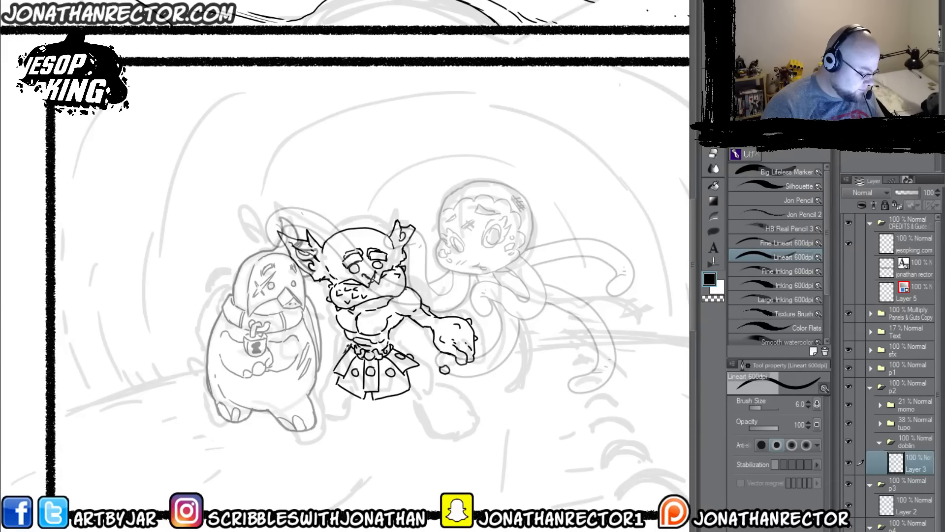
# Step: Ink doblin's other arm behind tupo and both legs with their shaggy shins and clawed feet
pyautogui.moveTo(317, 322); pyautogui.dragTo(331, 331)
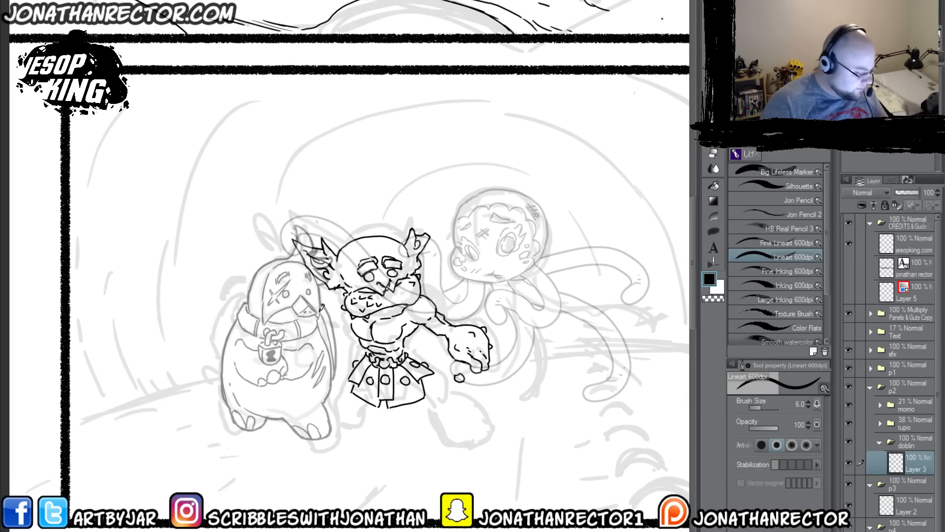
pyautogui.moveTo(344, 293)
pyautogui.mouseDown()
pyautogui.moveTo(346, 318)
pyautogui.moveTo(337, 322)
pyautogui.moveTo(354, 330)
pyautogui.moveTo(333, 340)
pyautogui.mouseUp()
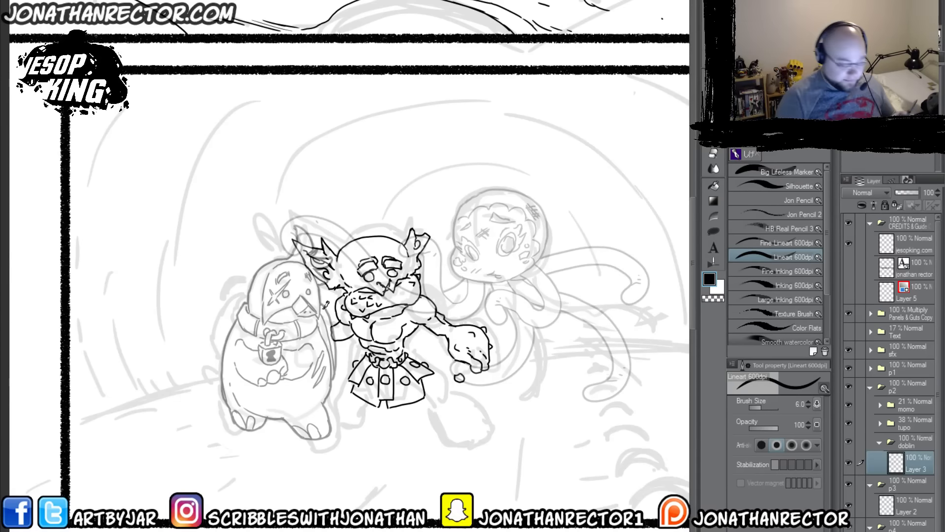
pyautogui.moveTo(353, 406); pyautogui.dragTo(323, 371)
pyautogui.moveTo(408, 340)
pyautogui.mouseDown()
pyautogui.moveTo(405, 370)
pyautogui.moveTo(435, 373)
pyautogui.moveTo(447, 408)
pyautogui.moveTo(409, 411)
pyautogui.moveTo(391, 377)
pyautogui.moveTo(409, 396)
pyautogui.moveTo(422, 381)
pyautogui.moveTo(395, 365)
pyautogui.mouseUp()
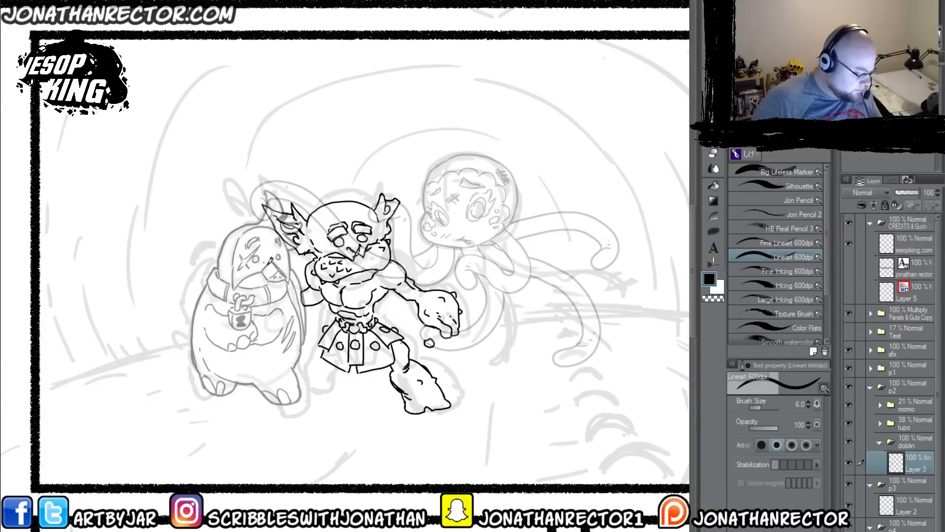
pyautogui.moveTo(321, 349)
pyautogui.mouseDown()
pyautogui.moveTo(315, 374)
pyautogui.moveTo(326, 393)
pyautogui.moveTo(314, 404)
pyautogui.moveTo(335, 399)
pyautogui.moveTo(328, 409)
pyautogui.moveTo(342, 408)
pyautogui.moveTo(364, 394)
pyautogui.moveTo(322, 372)
pyautogui.moveTo(353, 389)
pyautogui.mouseUp()
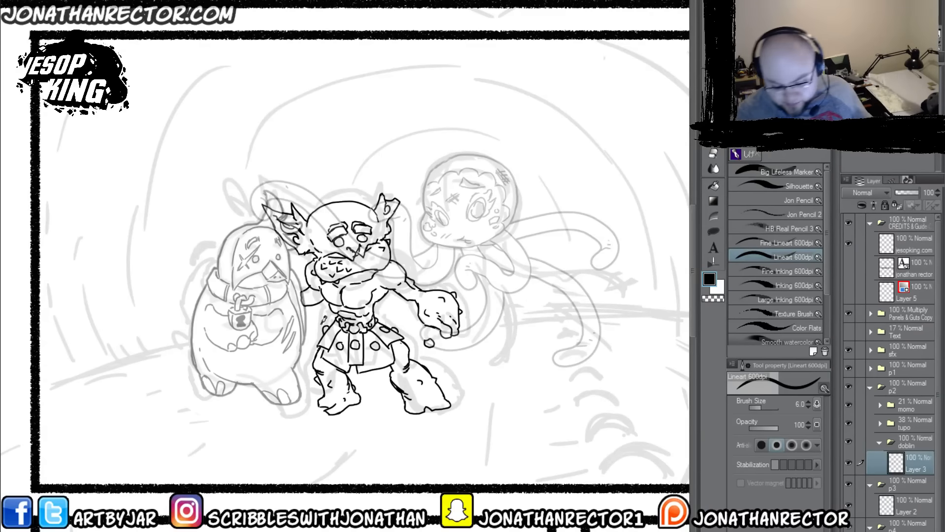
# Step: Select the area around doblin and generate a KO layer from it beneath Layer 3 in the doblin folder
pyautogui.press('g')
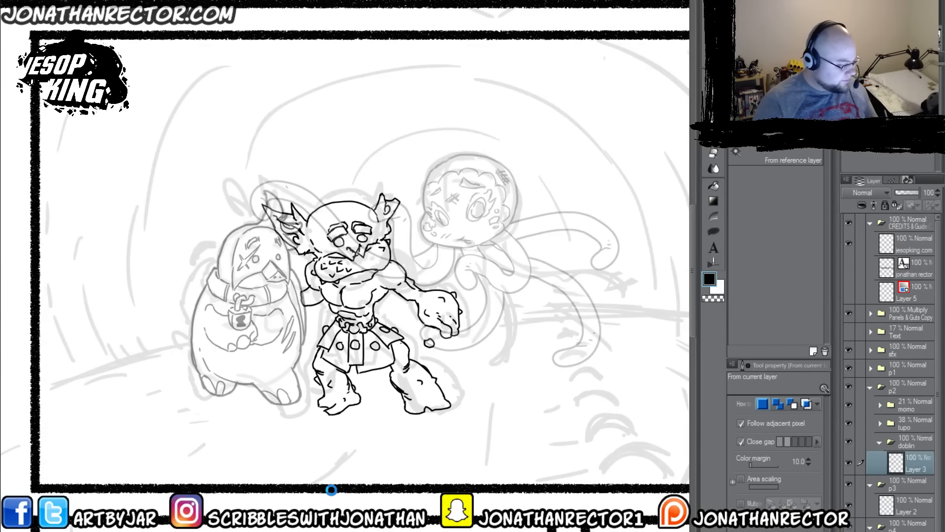
pyautogui.click(331, 489)
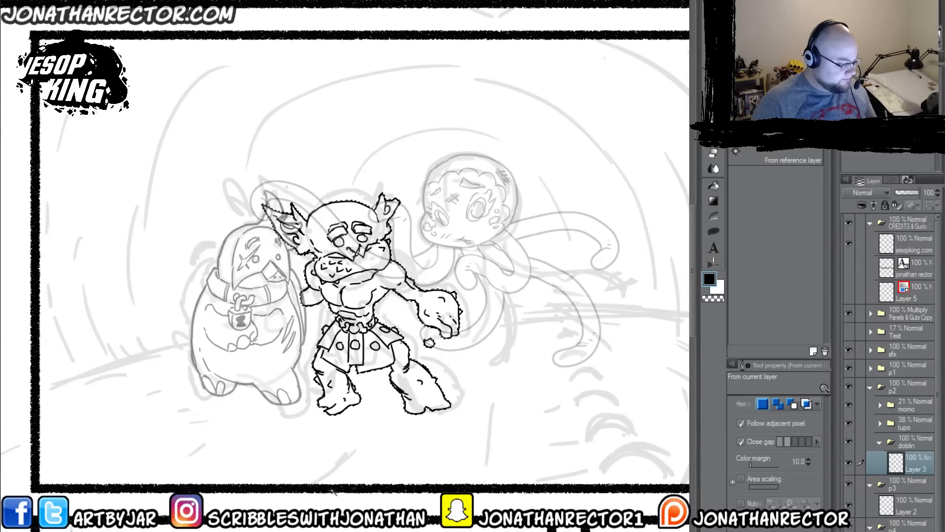
pyautogui.press('F1')
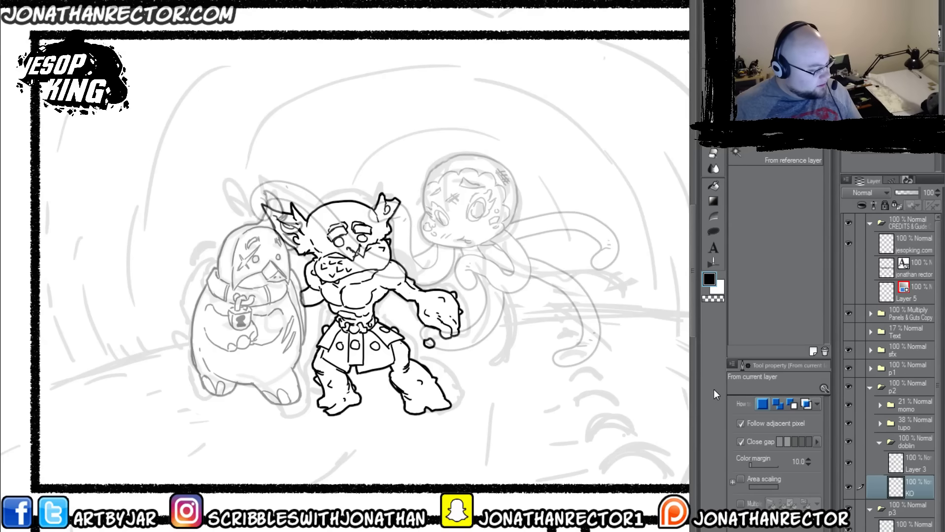
# Step: Move the momo folder below the doblin folder and restore the tupo and momo folders to 100% opacity
pyautogui.click(880, 442)
pyautogui.moveTo(900, 405); pyautogui.dragTo(908, 451)
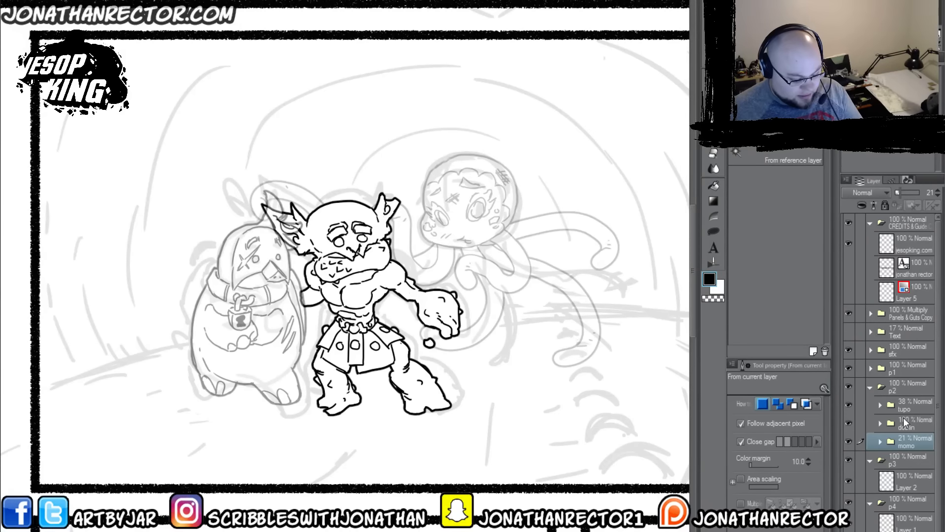
pyautogui.click(872, 404)
pyautogui.moveTo(904, 193); pyautogui.dragTo(926, 193)
pyautogui.click(911, 424)
pyautogui.click(910, 441)
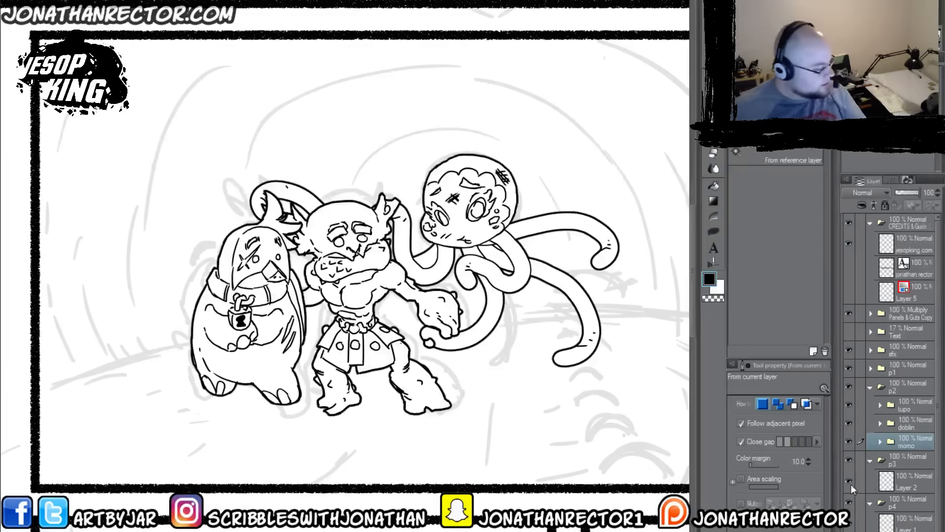
pyautogui.scroll(-1, 251, 396)
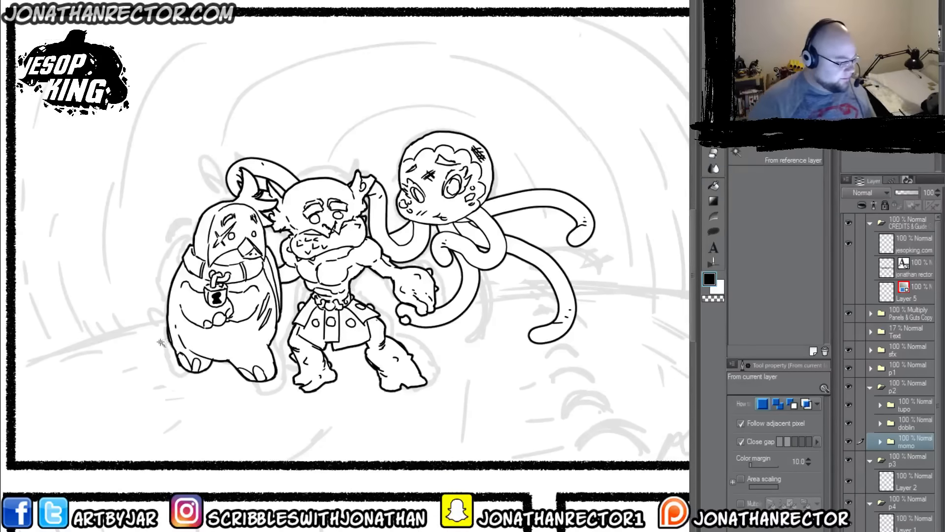
# Step: Add a new layer folder above the tupo folder in p2 and name it jesop
pyautogui.scroll(-1, 158, 345)
pyautogui.scroll(-4, 144, 343)
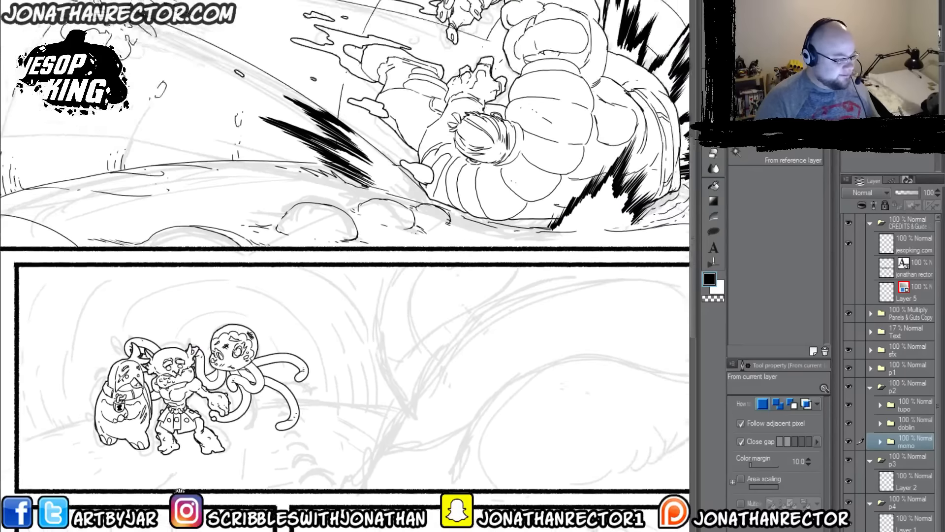
pyautogui.moveTo(179, 491); pyautogui.dragTo(165, 424)
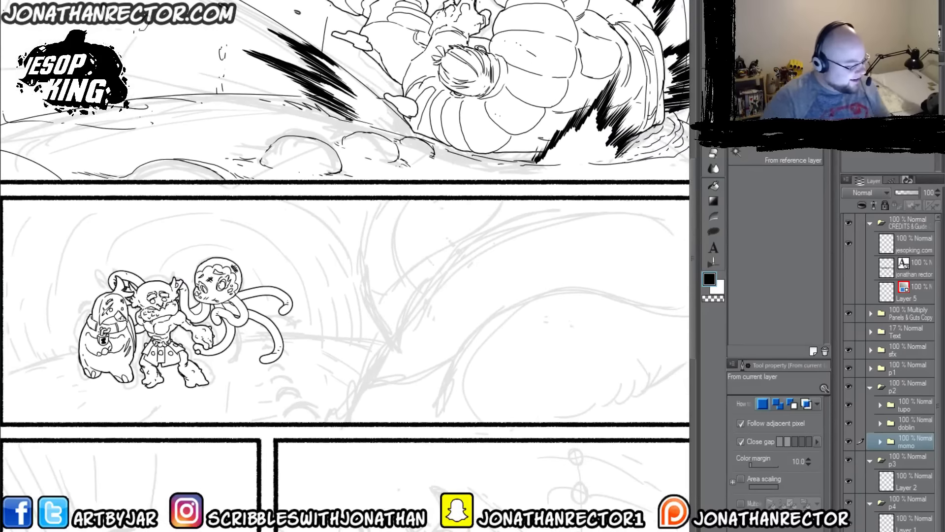
pyautogui.click(913, 405)
pyautogui.hotkey('ctrl', 'g')
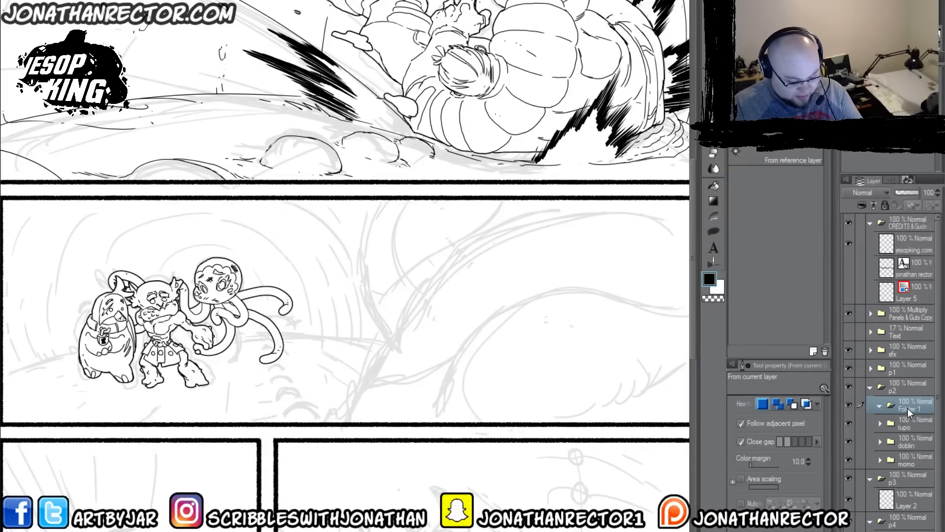
pyautogui.doubleClick(908, 409)
pyautogui.write('jes')
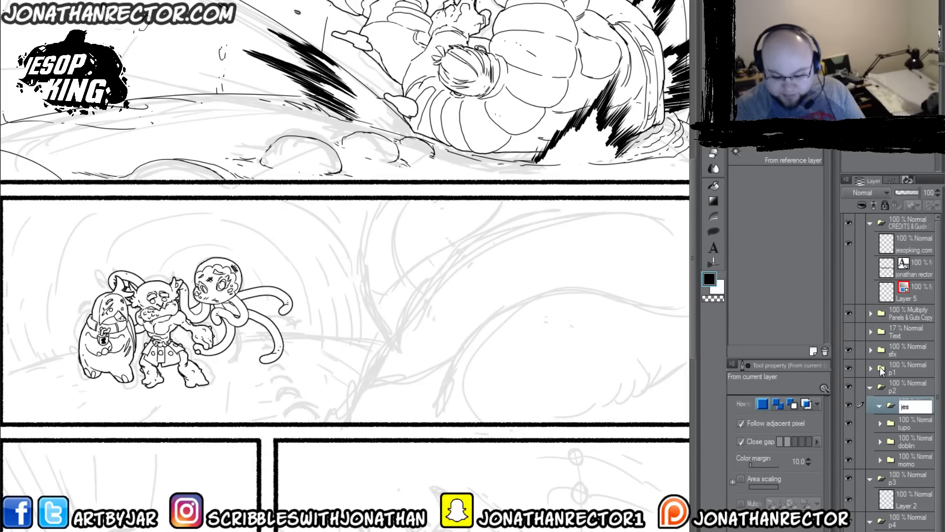
pyautogui.write('op')
pyautogui.press('Return')
# Step: Create a new layer inside the jesop folder and switch to the Lineart 600dpi pen for inking
pyautogui.hotkey('ctrl', 'shift', 'n')
pyautogui.moveTo(625, 327); pyautogui.dragTo(581, 316)
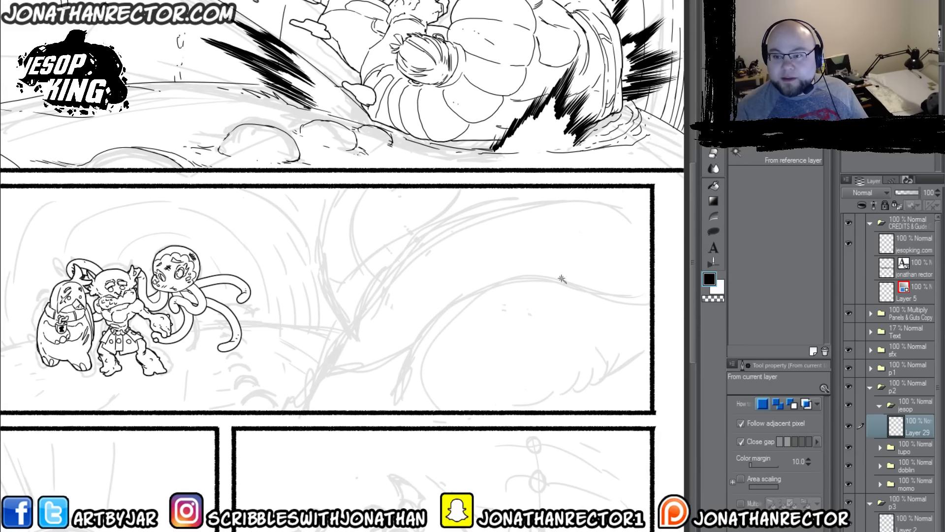
pyautogui.moveTo(469, 370); pyautogui.dragTo(467, 361)
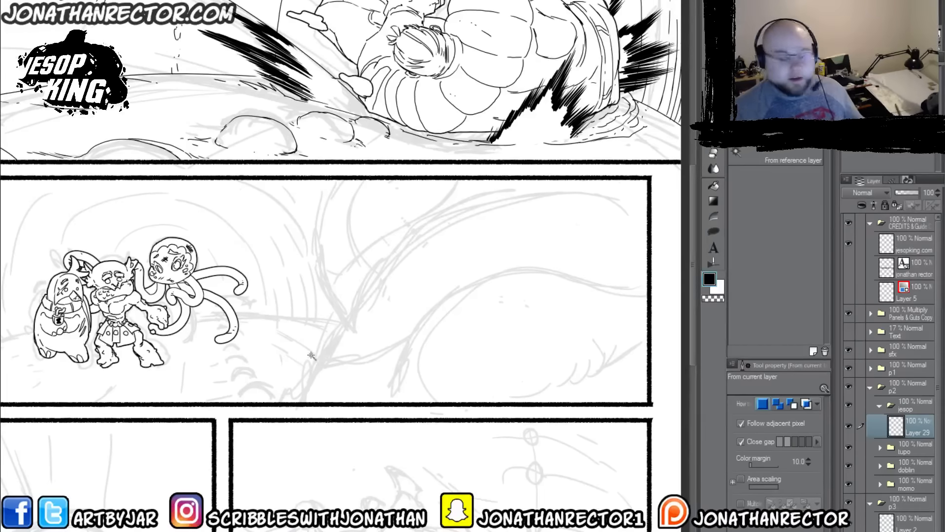
pyautogui.press('p')
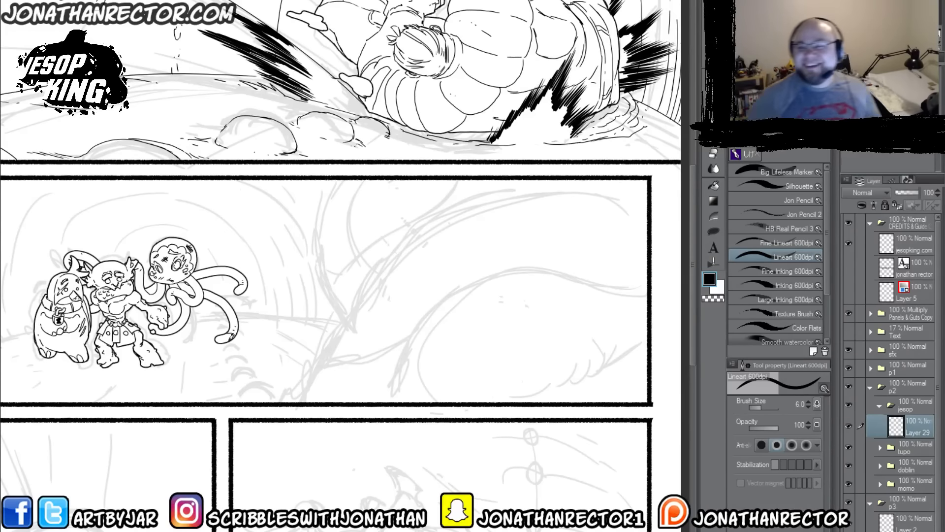
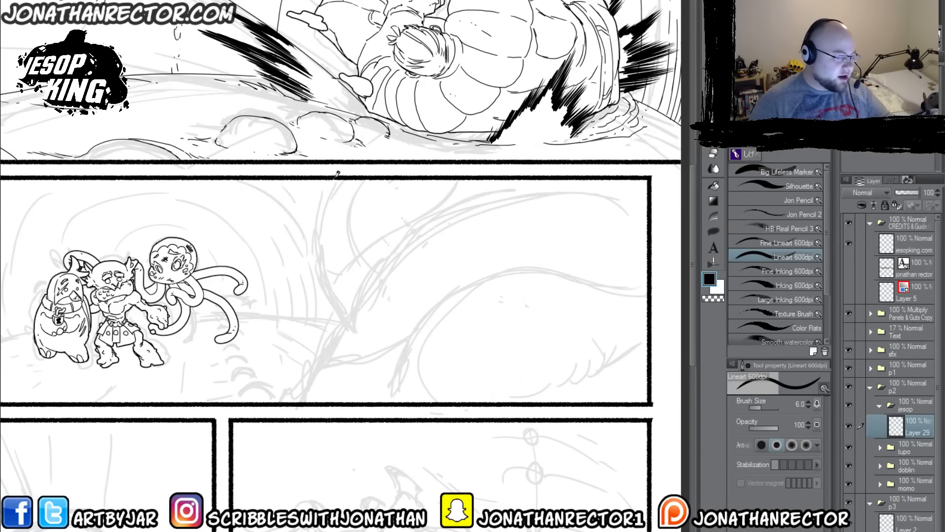
# Step: Ink the large figure's back contour in panel two and close its shape along the panel border
pyautogui.moveTo(334, 180)
pyautogui.mouseDown()
pyautogui.moveTo(319, 227)
pyautogui.moveTo(339, 308)
pyautogui.moveTo(369, 324)
pyautogui.moveTo(365, 336)
pyautogui.moveTo(378, 311)
pyautogui.moveTo(333, 323)
pyautogui.moveTo(287, 392)
pyautogui.mouseUp()
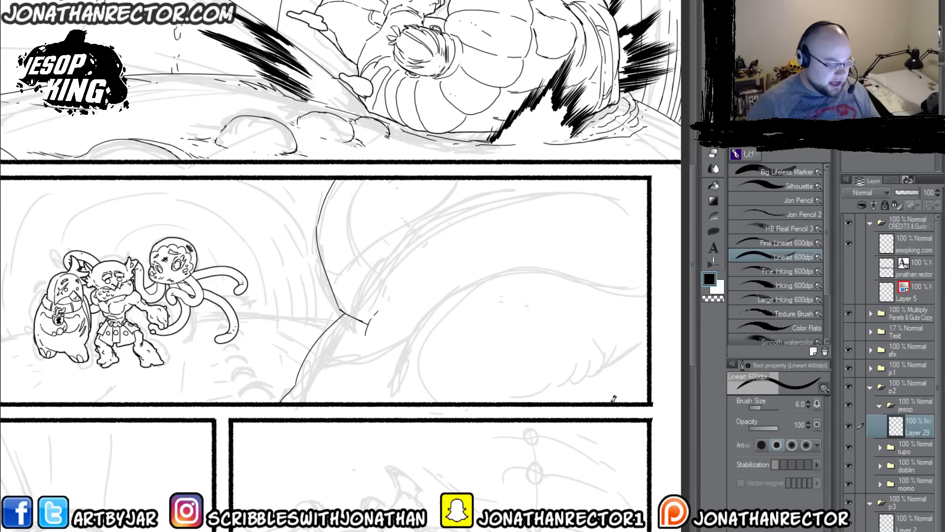
pyautogui.keyDown('shift'); pyautogui.click(652, 404); pyautogui.keyUp('shift')
pyautogui.keyDown('shift'); pyautogui.click(650, 176); pyautogui.keyUp('shift')
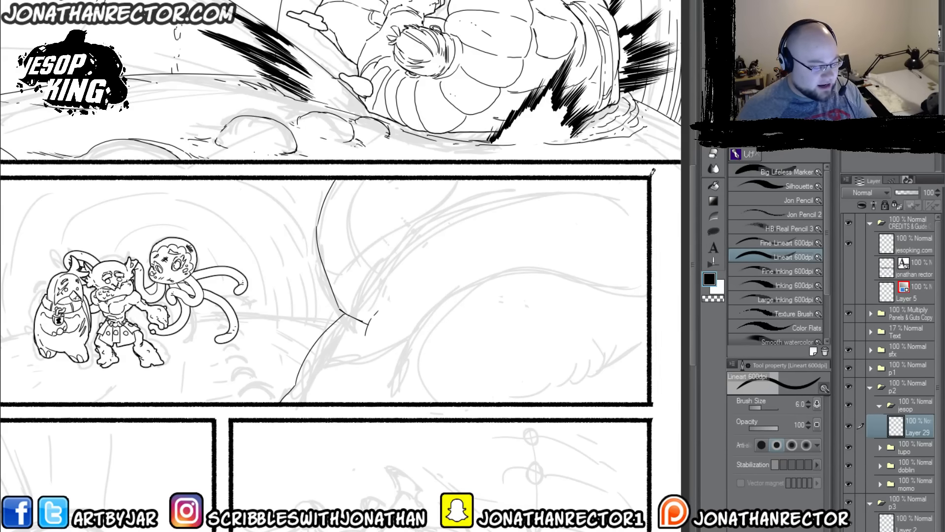
pyautogui.keyDown('shift'); pyautogui.click(338, 176); pyautogui.keyUp('shift')
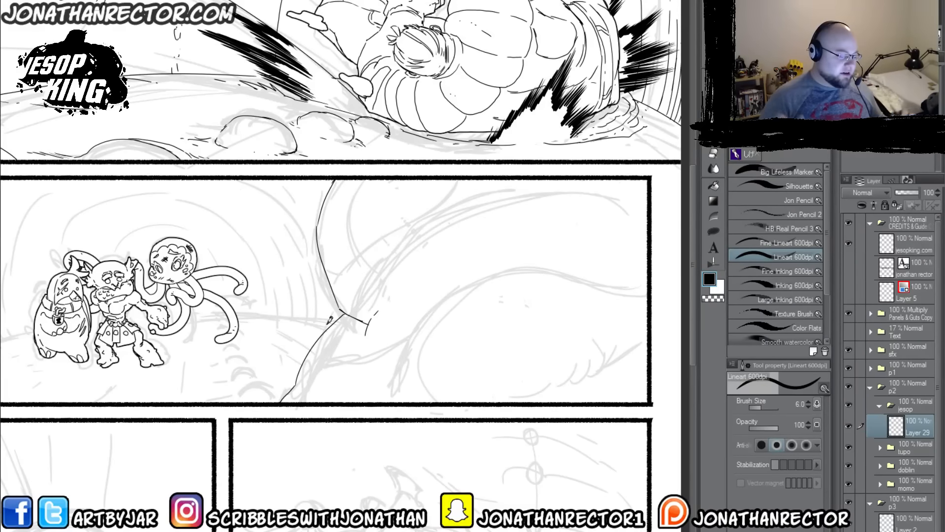
# Step: Ink the large figure's inner body folds and overlapping curves, adding short hatch marks near the lower panel edge
pyautogui.moveTo(648, 285)
pyautogui.mouseDown()
pyautogui.moveTo(450, 304)
pyautogui.moveTo(492, 297)
pyautogui.moveTo(363, 394)
pyautogui.mouseUp()
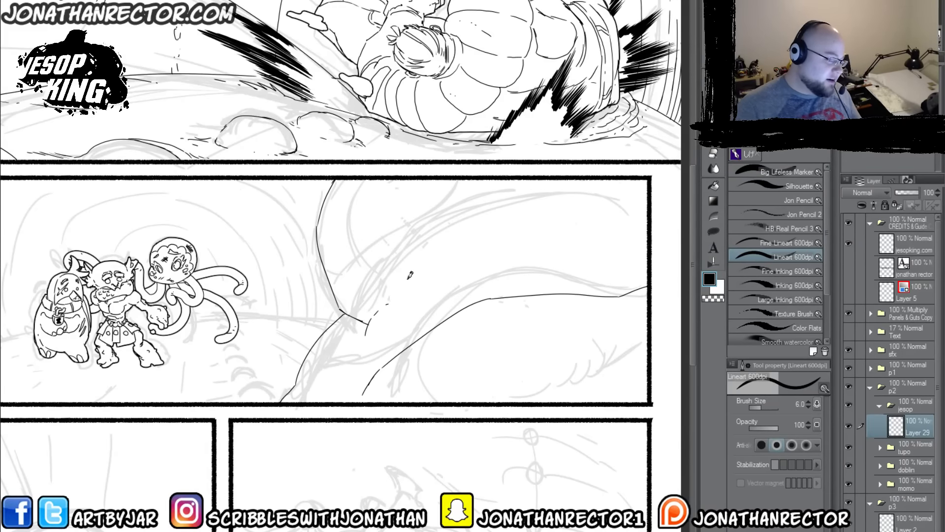
pyautogui.moveTo(410, 291)
pyautogui.mouseDown()
pyautogui.moveTo(509, 250)
pyautogui.moveTo(557, 242)
pyautogui.moveTo(540, 246)
pyautogui.moveTo(593, 248)
pyautogui.moveTo(631, 268)
pyautogui.moveTo(639, 287)
pyautogui.mouseUp()
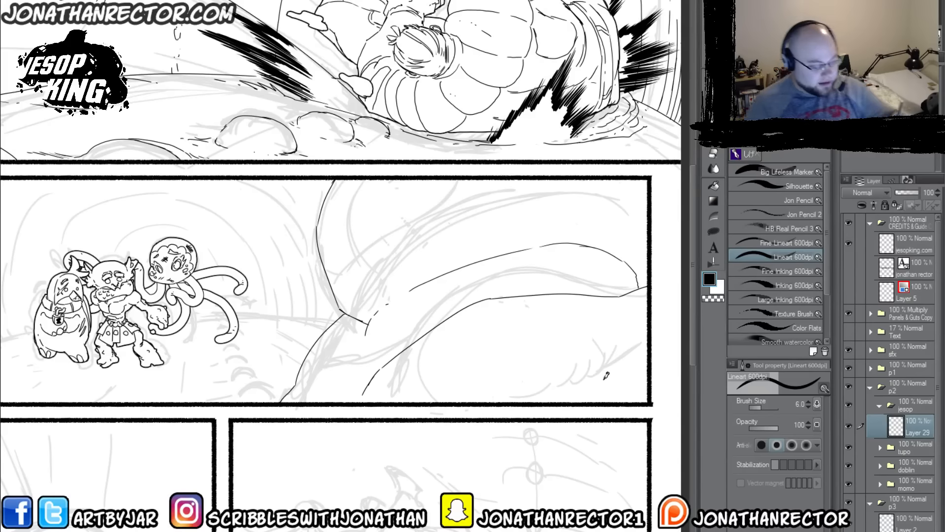
pyautogui.moveTo(541, 402)
pyautogui.mouseDown()
pyautogui.moveTo(568, 373)
pyautogui.moveTo(569, 382)
pyautogui.moveTo(578, 375)
pyautogui.mouseUp()
pyautogui.moveTo(583, 359)
pyautogui.mouseDown()
pyautogui.moveTo(584, 370)
pyautogui.moveTo(590, 363)
pyautogui.mouseUp()
pyautogui.moveTo(596, 350); pyautogui.dragTo(595, 356)
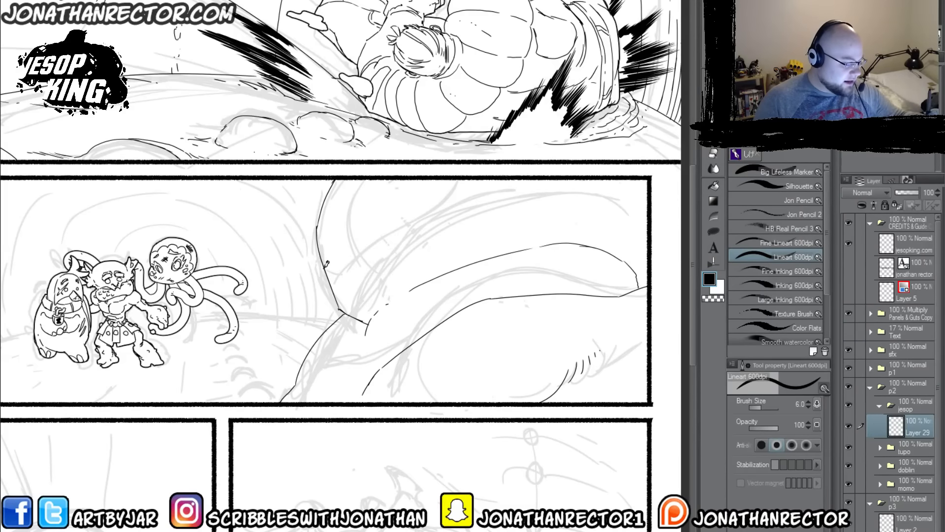
pyautogui.moveTo(337, 276); pyautogui.dragTo(547, 176)
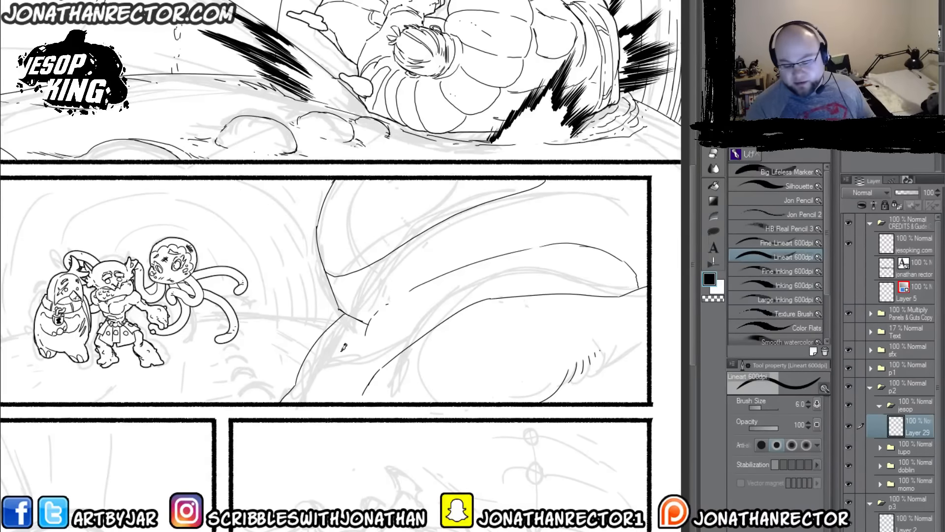
# Step: Select the large figure's area, generate a KO layer beneath Layer 29, and collapse the jesop folder
pyautogui.press('w')
pyautogui.moveTo(275, 344); pyautogui.dragTo(297, 326)
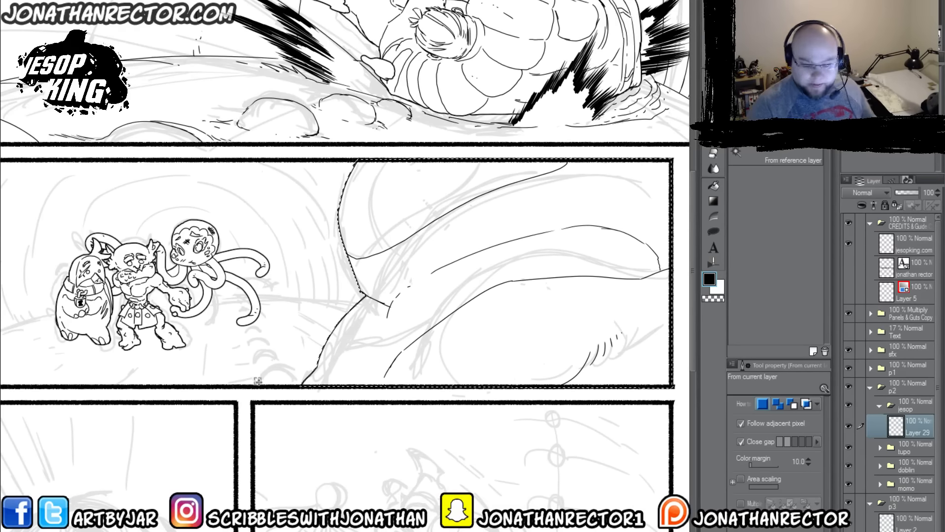
pyautogui.press('F1')
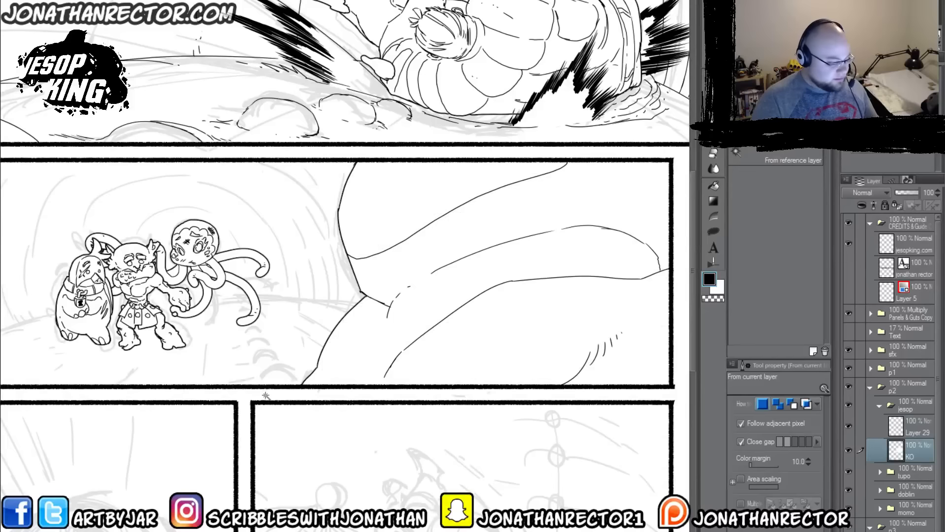
pyautogui.click(880, 405)
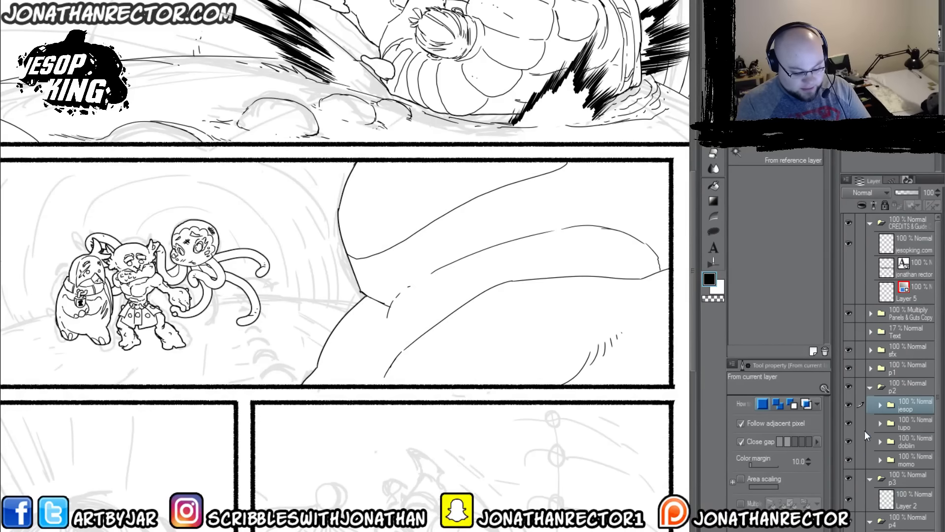
# Step: Add a layer folder named bg above the jesop folder in p2 and create a new layer inside it
pyautogui.click(886, 529)
pyautogui.doubleClick(905, 410)
pyautogui.write('bg')
pyautogui.press('Return')
pyautogui.hotkey('ctrl', 'shift', 'n')
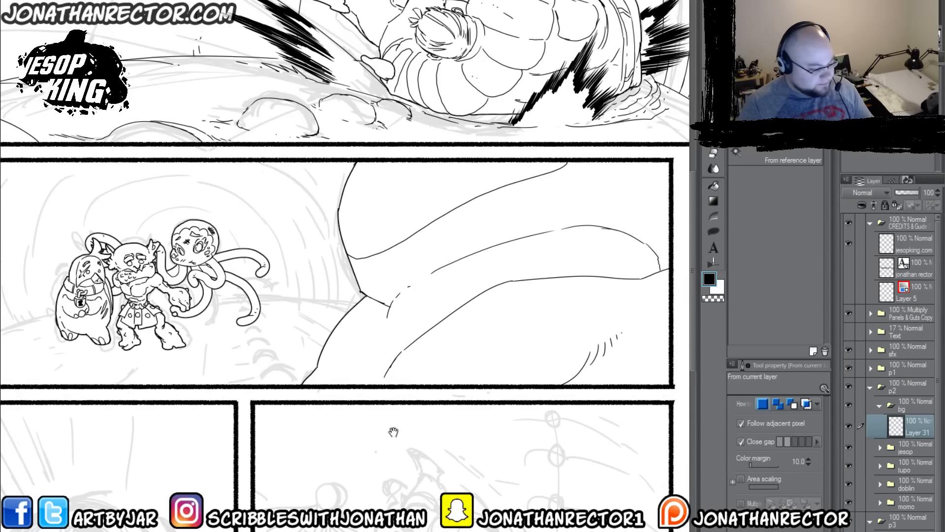
# Step: Ink the long curved background line across the large figure and the trail of rocks beside it with the Lineart 600dpi pen
pyautogui.moveTo(182, 426); pyautogui.dragTo(448, 427)
pyautogui.press('p')
pyautogui.moveTo(221, 340); pyautogui.dragTo(155, 345)
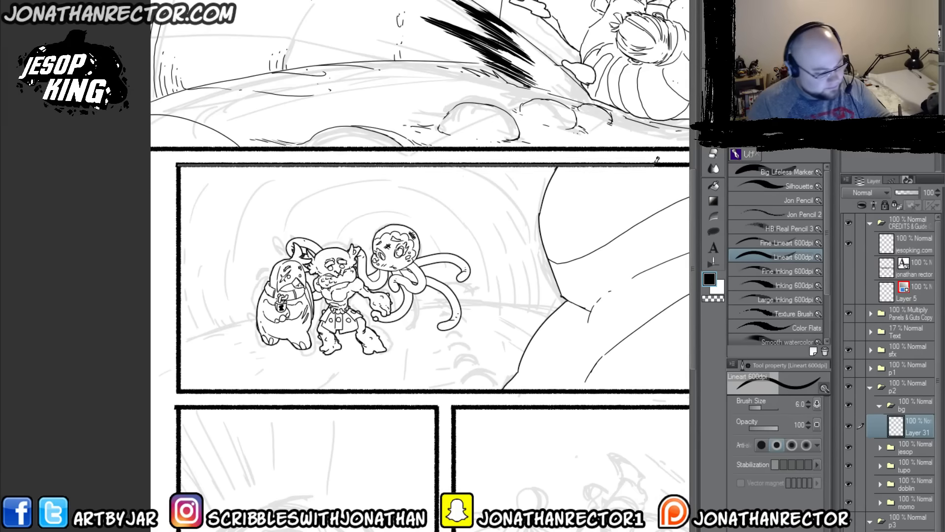
pyautogui.moveTo(655, 167)
pyautogui.mouseDown()
pyautogui.moveTo(660, 266)
pyautogui.moveTo(609, 370)
pyautogui.mouseUp()
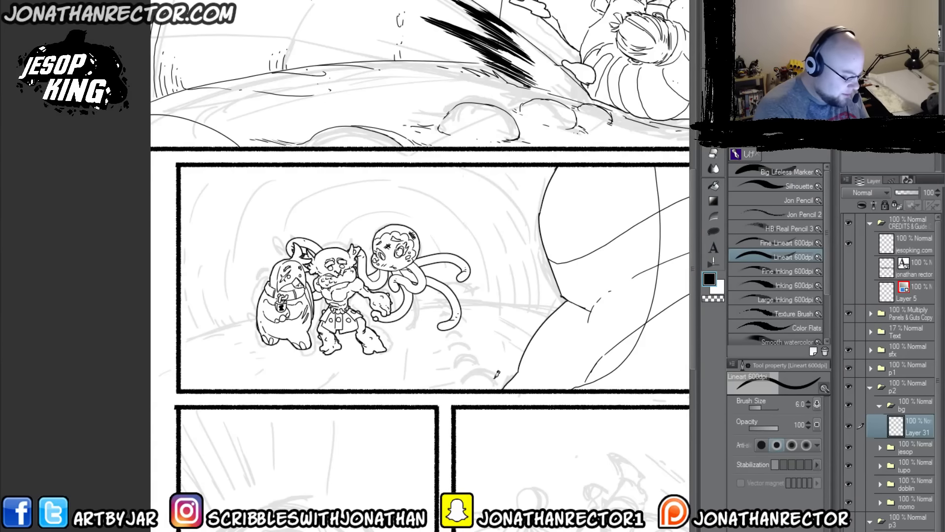
pyautogui.moveTo(496, 371)
pyautogui.mouseDown()
pyautogui.moveTo(472, 369)
pyautogui.moveTo(463, 379)
pyautogui.mouseUp()
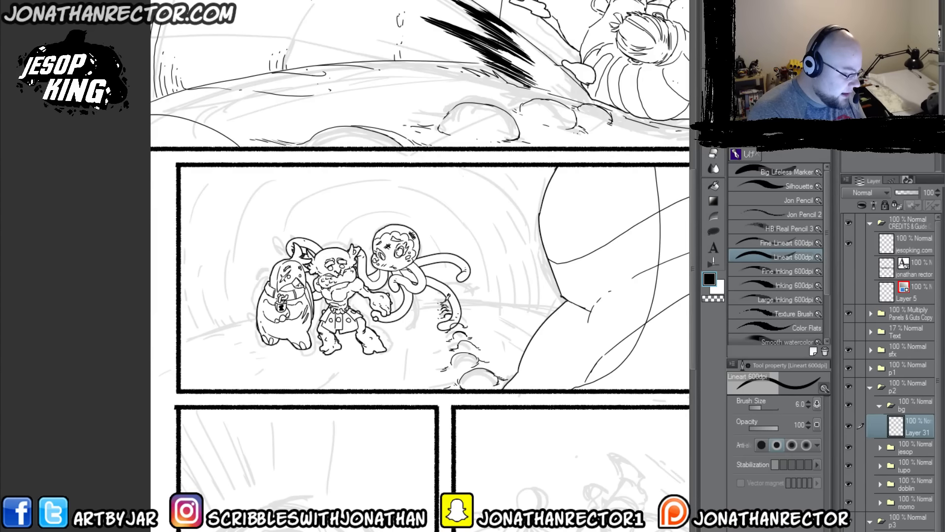
# Step: Ink the ground's horizon line across the panel, redrawing the section behind the small characters lower, and add ground contour strokes
pyautogui.moveTo(490, 295); pyautogui.dragTo(589, 316)
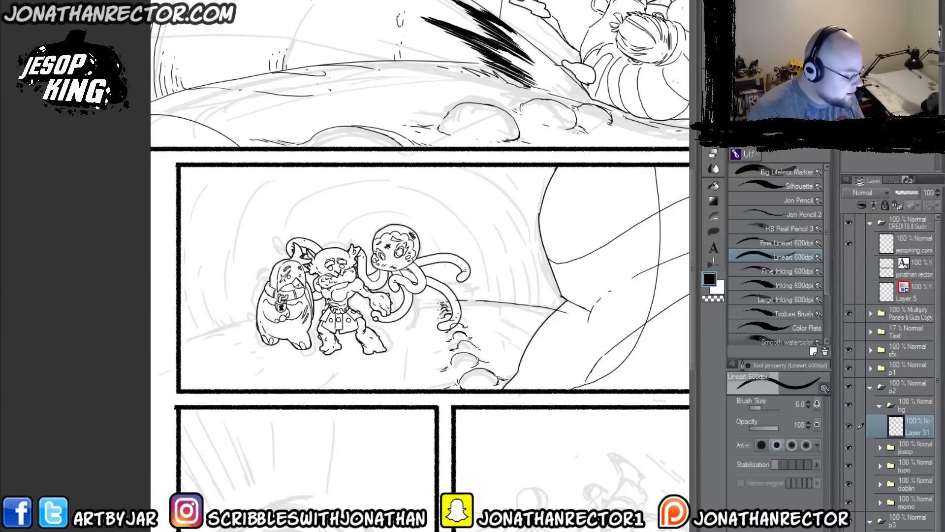
pyautogui.moveTo(187, 335)
pyautogui.mouseDown()
pyautogui.moveTo(292, 310)
pyautogui.moveTo(421, 298)
pyautogui.mouseUp()
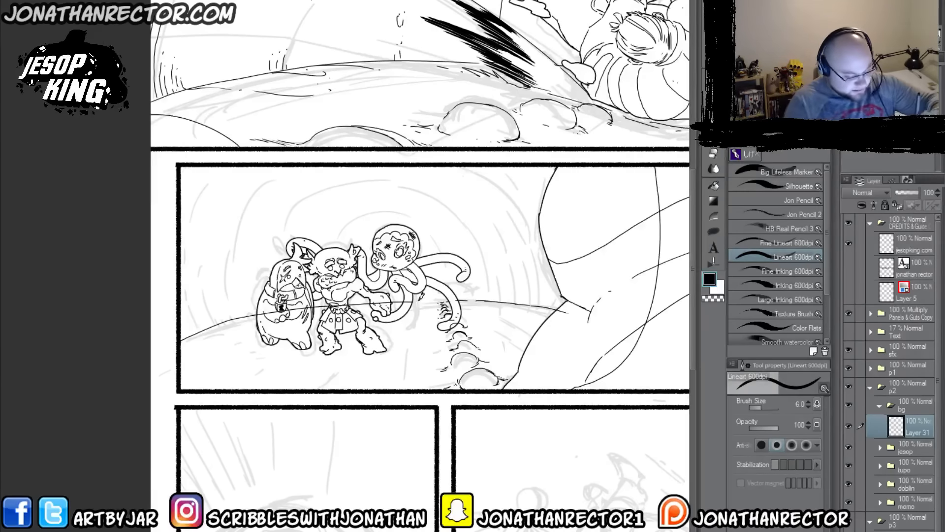
pyautogui.hotkey('ctrl', 'z')
pyautogui.moveTo(433, 298); pyautogui.dragTo(199, 343)
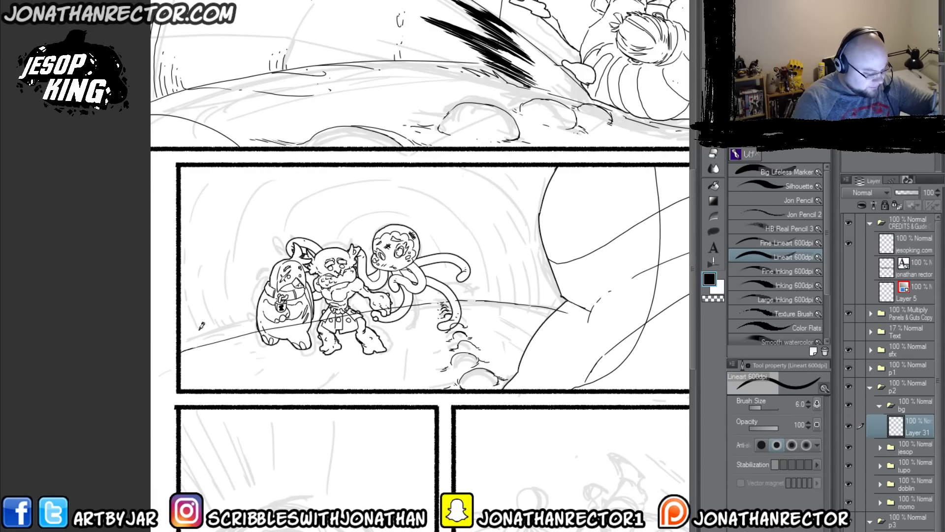
pyautogui.moveTo(351, 324); pyautogui.dragTo(313, 317)
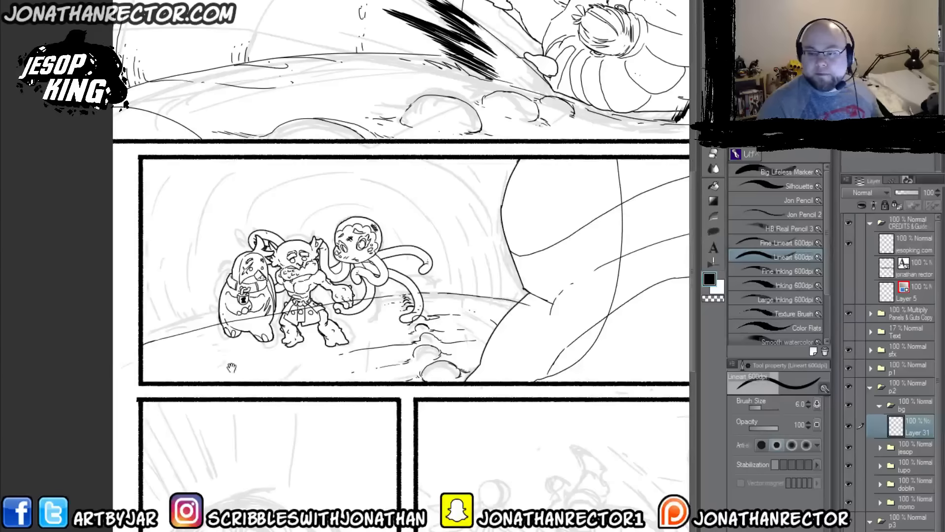
# Step: Ink the concentric tunnel arches behind the three small characters, with hatching where the walls meet the ground
pyautogui.moveTo(247, 353); pyautogui.dragTo(233, 371)
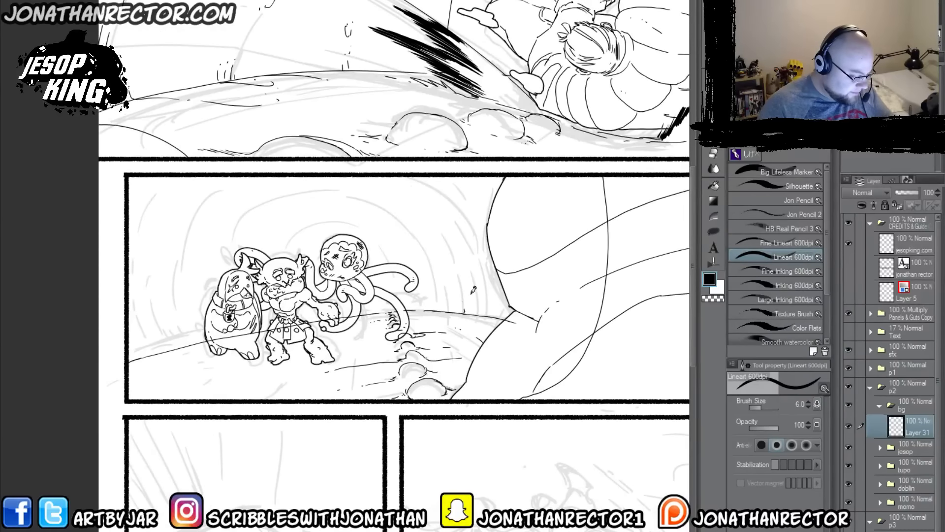
pyautogui.moveTo(491, 303); pyautogui.dragTo(486, 273)
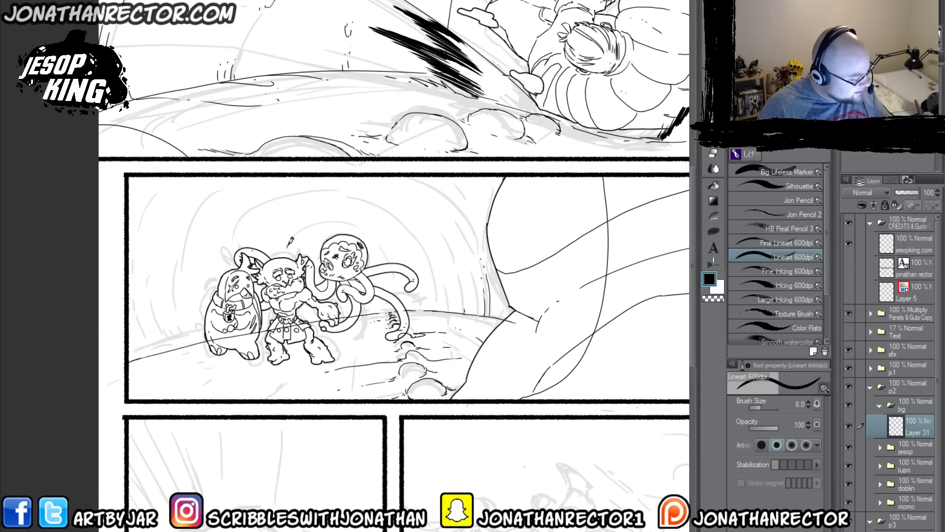
pyautogui.moveTo(290, 241)
pyautogui.mouseDown()
pyautogui.moveTo(315, 223)
pyautogui.moveTo(392, 237)
pyautogui.moveTo(422, 307)
pyautogui.mouseUp()
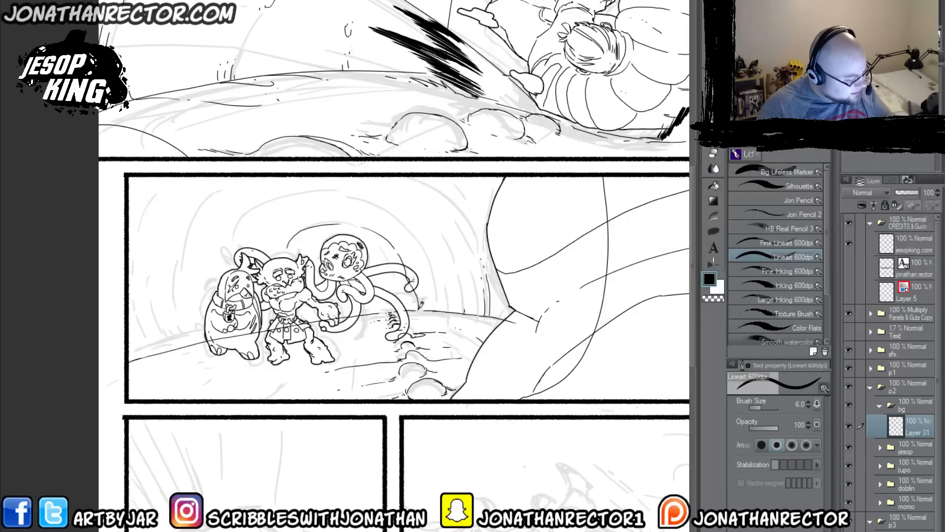
pyautogui.moveTo(287, 246); pyautogui.dragTo(279, 293)
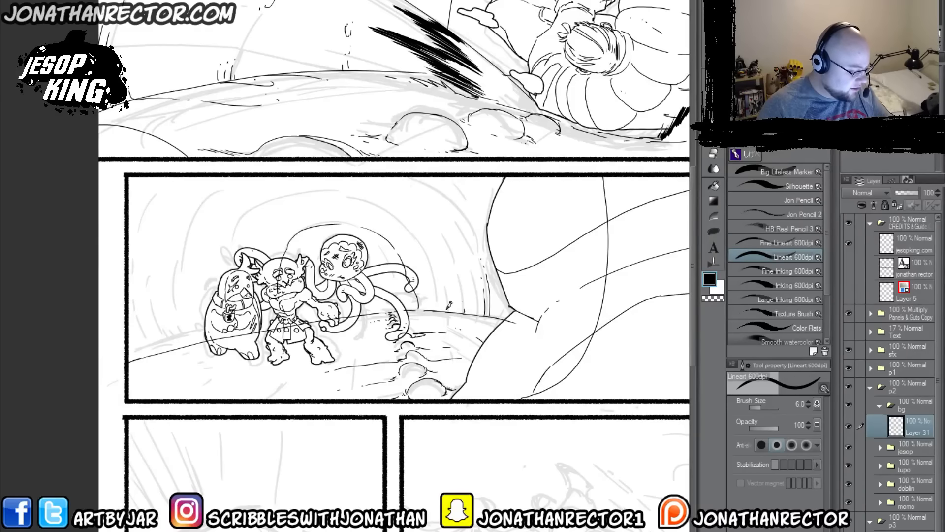
pyautogui.moveTo(442, 291)
pyautogui.mouseDown()
pyautogui.moveTo(414, 220)
pyautogui.moveTo(378, 191)
pyautogui.moveTo(315, 183)
pyautogui.moveTo(271, 194)
pyautogui.moveTo(238, 221)
pyautogui.moveTo(174, 346)
pyautogui.moveTo(158, 319)
pyautogui.moveTo(153, 244)
pyautogui.moveTo(226, 170)
pyautogui.mouseUp()
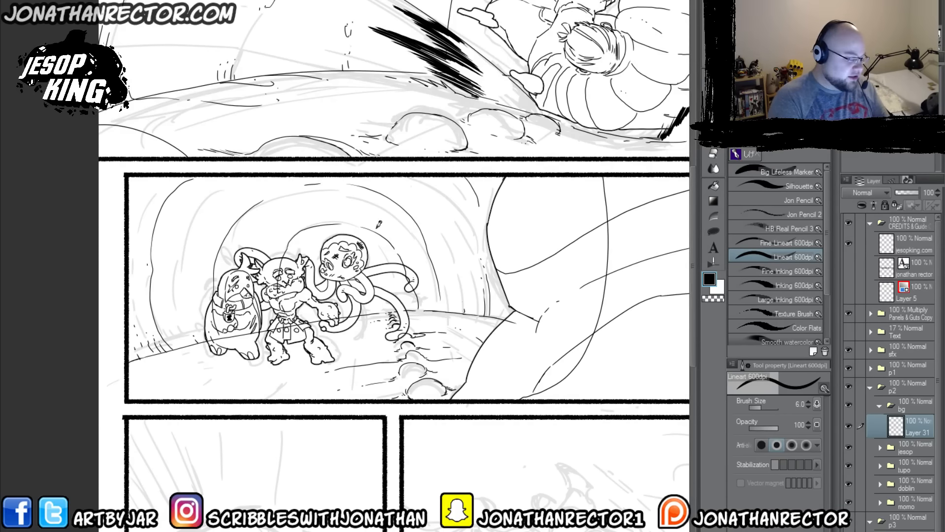
# Step: Add short texture hatching and specks along the tunnel arches in panel two
pyautogui.moveTo(425, 252); pyautogui.dragTo(429, 266)
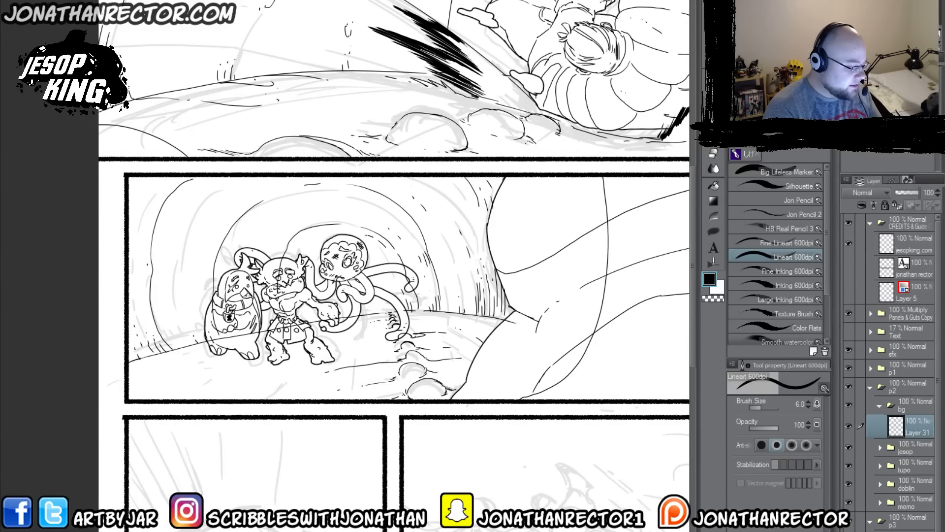
pyautogui.moveTo(332, 272); pyautogui.dragTo(363, 274)
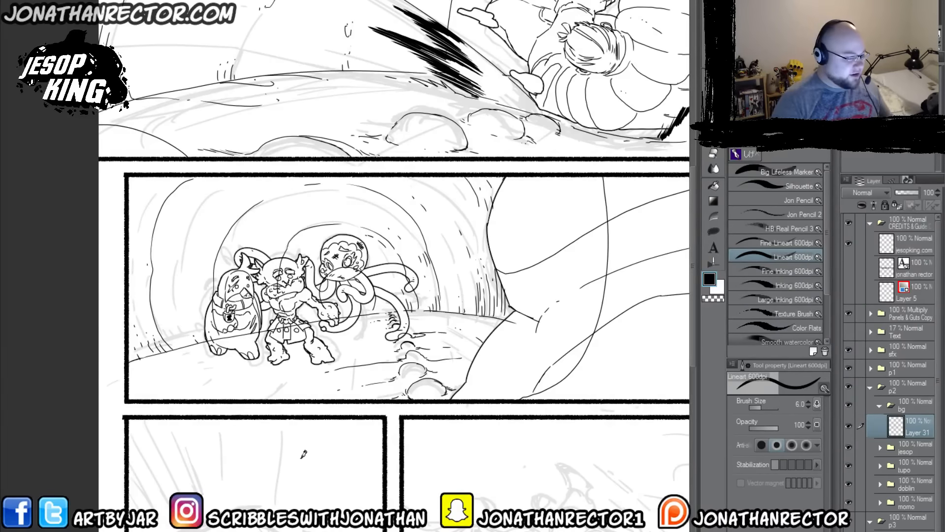
pyautogui.moveTo(430, 261); pyautogui.dragTo(223, 497)
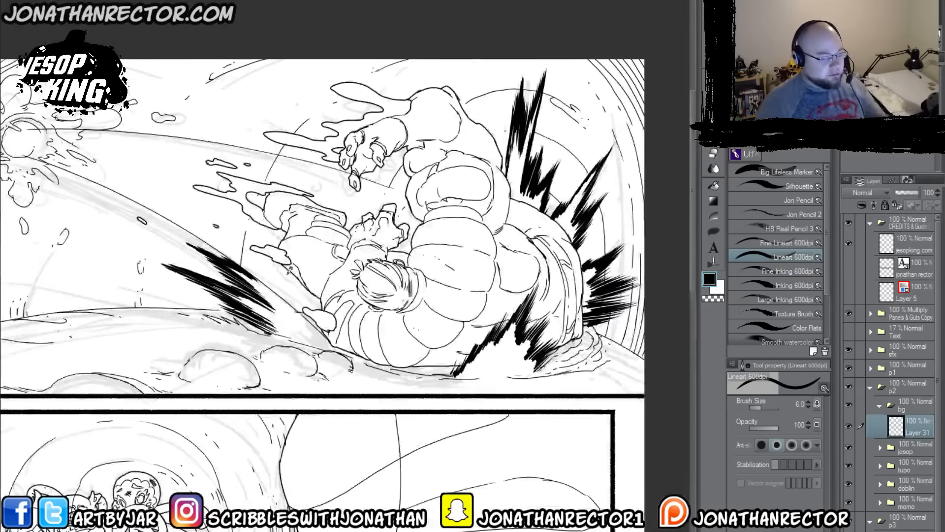
pyautogui.moveTo(154, 522); pyautogui.dragTo(394, 217)
pyautogui.moveTo(285, 381); pyautogui.dragTo(273, 391)
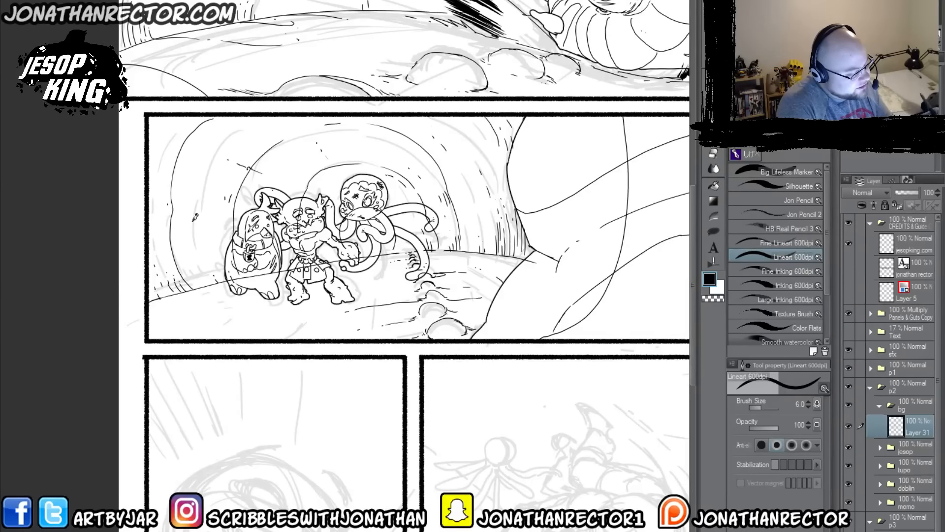
# Step: Ink crack lines across the tunnel walls and add contour strokes to the foreground ground and rocks
pyautogui.moveTo(214, 218); pyautogui.dragTo(158, 218)
pyautogui.moveTo(479, 126); pyautogui.dragTo(440, 148)
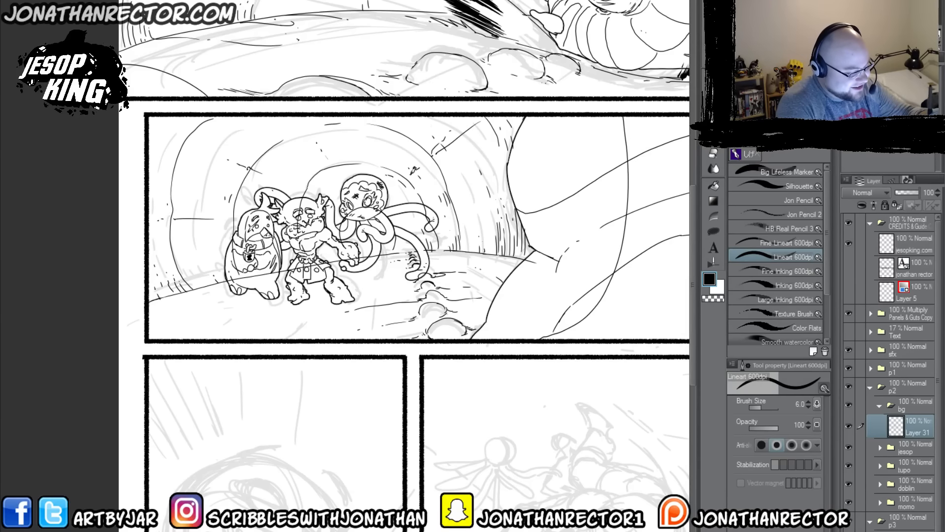
pyautogui.moveTo(317, 314); pyautogui.dragTo(251, 327)
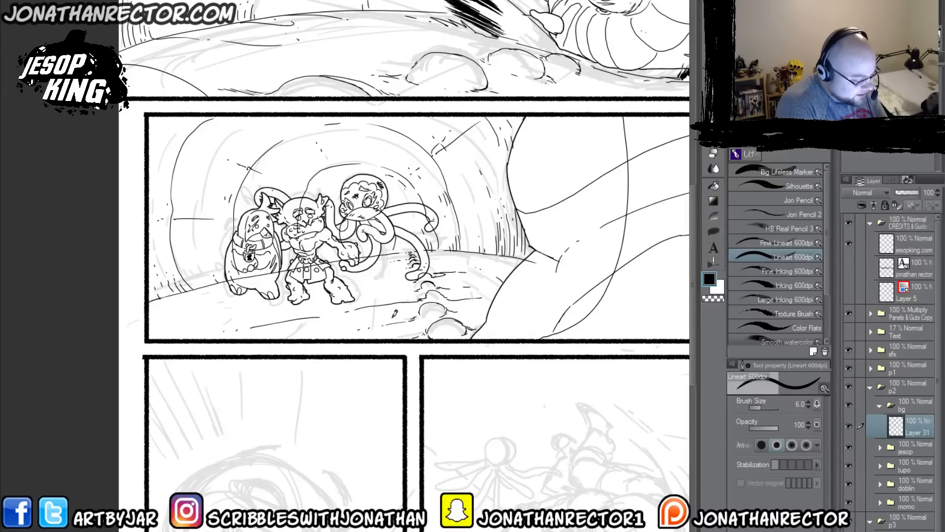
pyautogui.moveTo(421, 311)
pyautogui.mouseDown()
pyautogui.moveTo(430, 329)
pyautogui.moveTo(465, 340)
pyautogui.mouseUp()
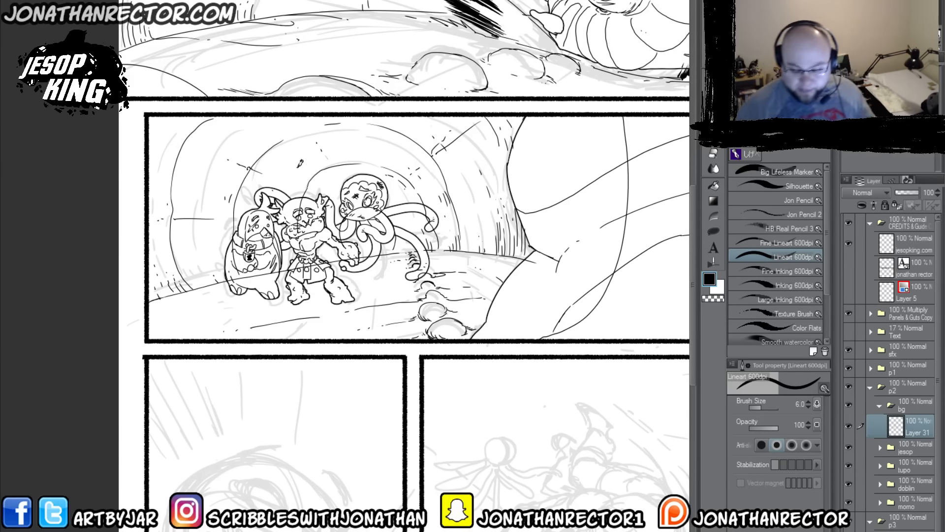
# Step: Lasso-select the foreground ground strokes and rocks in panel two
pyautogui.press('m')
pyautogui.moveTo(416, 249)
pyautogui.mouseDown()
pyautogui.moveTo(473, 256)
pyautogui.moveTo(520, 295)
pyautogui.moveTo(465, 334)
pyautogui.moveTo(212, 329)
pyautogui.moveTo(311, 279)
pyautogui.mouseUp()
# Step: Try to stretch the selected ground strokes and rocks to 191% width and 209% height and shift them up behind the characters
pyautogui.click(377, 353)
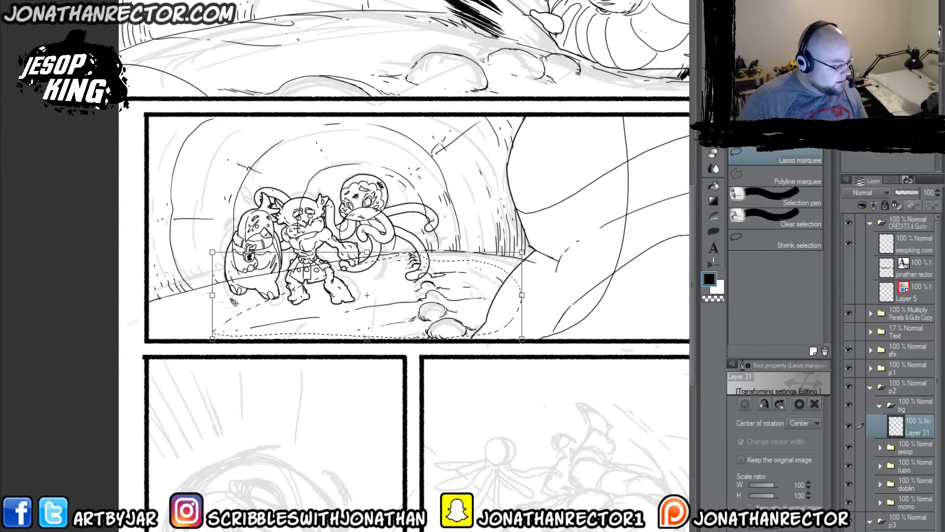
pyautogui.moveTo(213, 295); pyautogui.dragTo(69, 295)
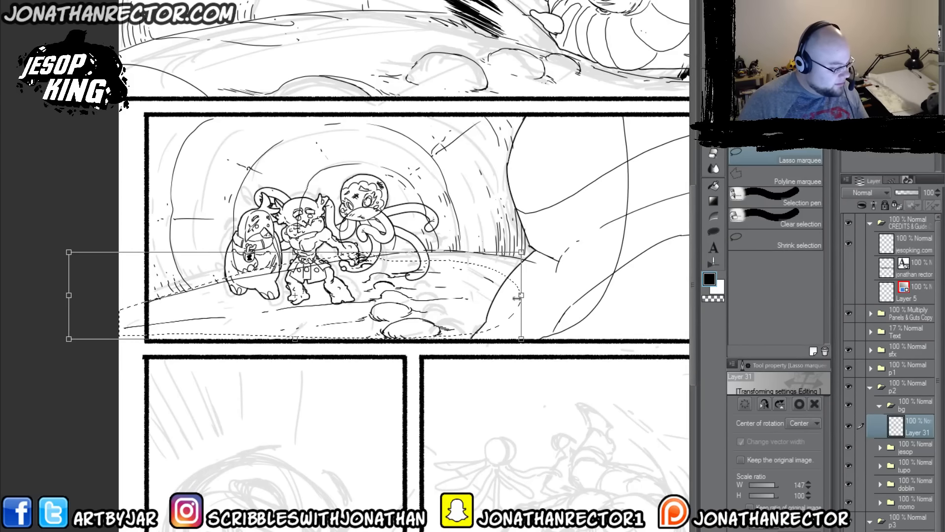
pyautogui.moveTo(521, 295); pyautogui.dragTo(659, 295)
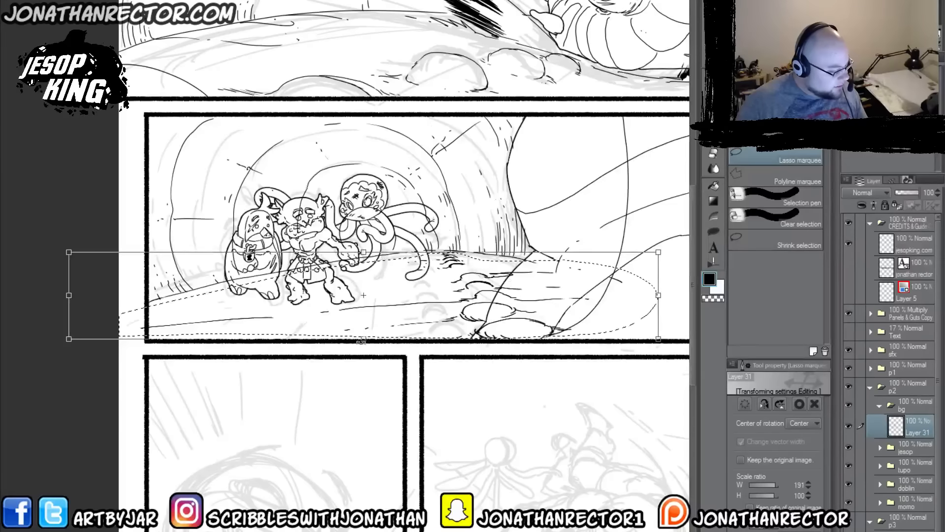
pyautogui.moveTo(457, 339); pyautogui.dragTo(458, 433)
pyautogui.moveTo(410, 360); pyautogui.dragTo(343, 334)
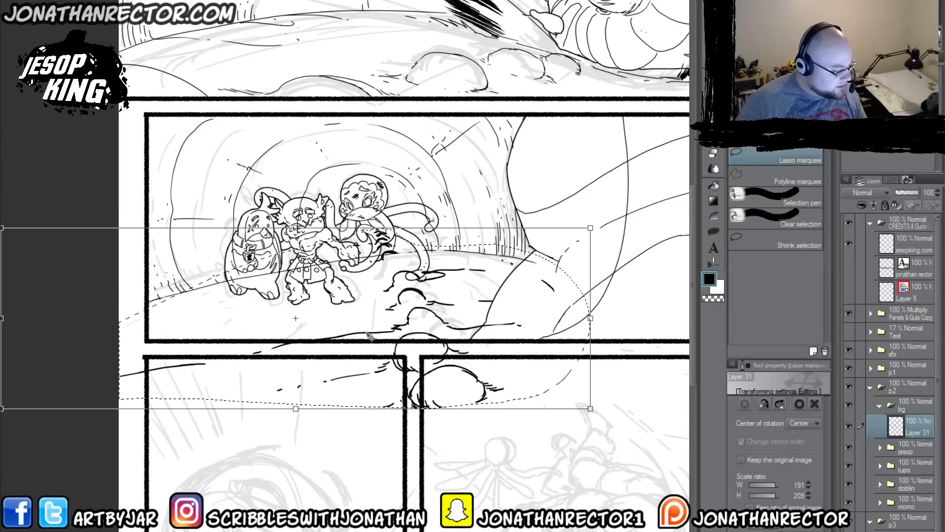
pyautogui.moveTo(383, 365); pyautogui.dragTo(364, 318)
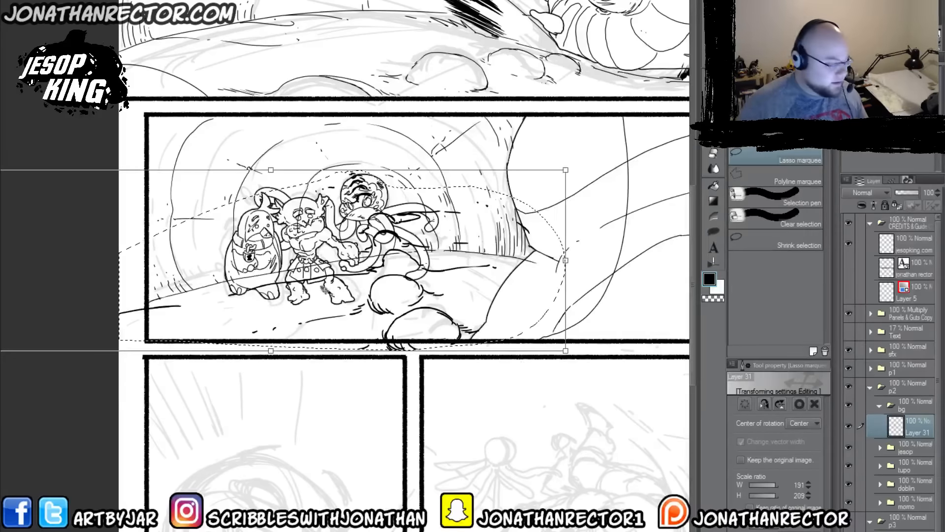
pyautogui.press('Return')
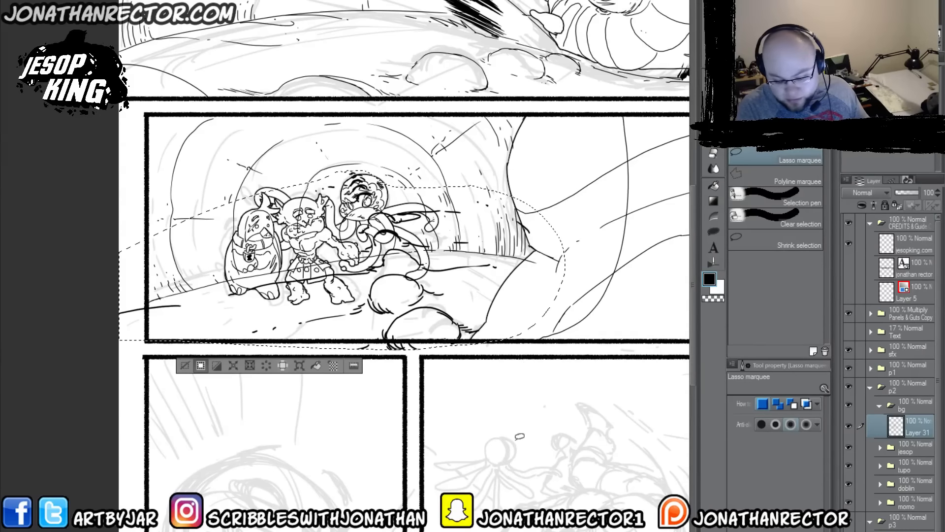
pyautogui.hotkey('ctrl', 'z')
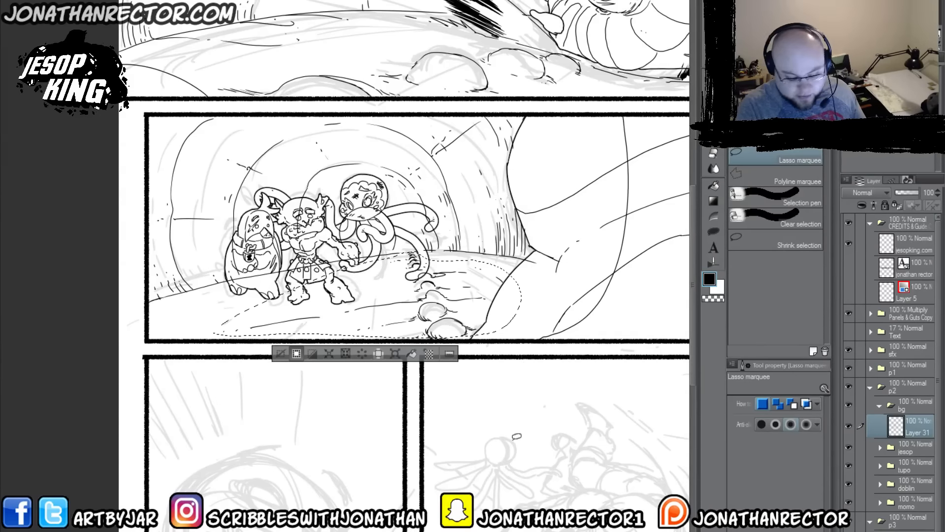
# Step: Cut the selected ground strokes and rocks onto their own layer, enlarge them, and move them up beside the small characters
pyautogui.hotkey('ctrl', 'x')
pyautogui.hotkey('ctrl', 'v')
pyautogui.click(283, 354)
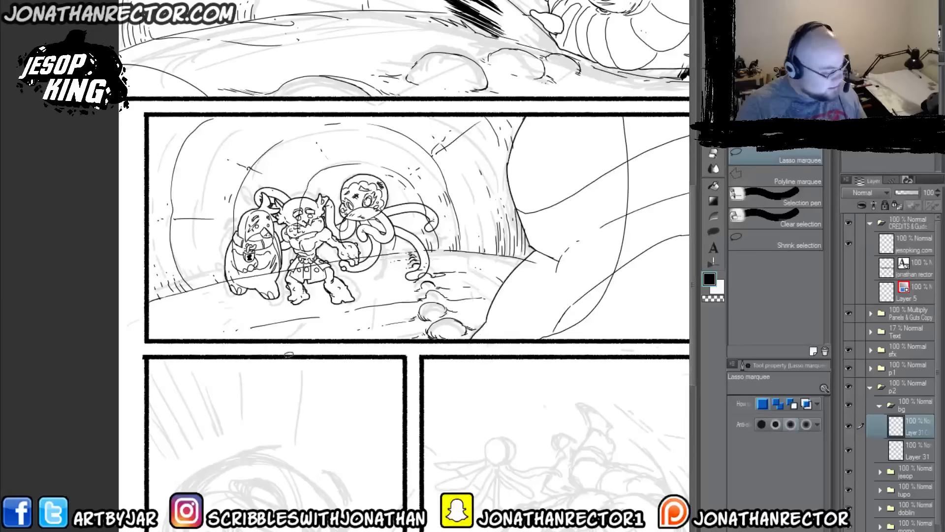
pyautogui.hotkey('ctrl', 't')
pyautogui.moveTo(503, 339); pyautogui.dragTo(635, 399)
pyautogui.moveTo(350, 345)
pyautogui.mouseDown()
pyautogui.moveTo(256, 318)
pyautogui.moveTo(376, 276)
pyautogui.mouseUp()
pyautogui.press('Return')
# Step: Delete the enlarged strokes overlapping the characters and tunnel wall, keeping the two large foreground rocks and lowest ground strokes
pyautogui.press('e')
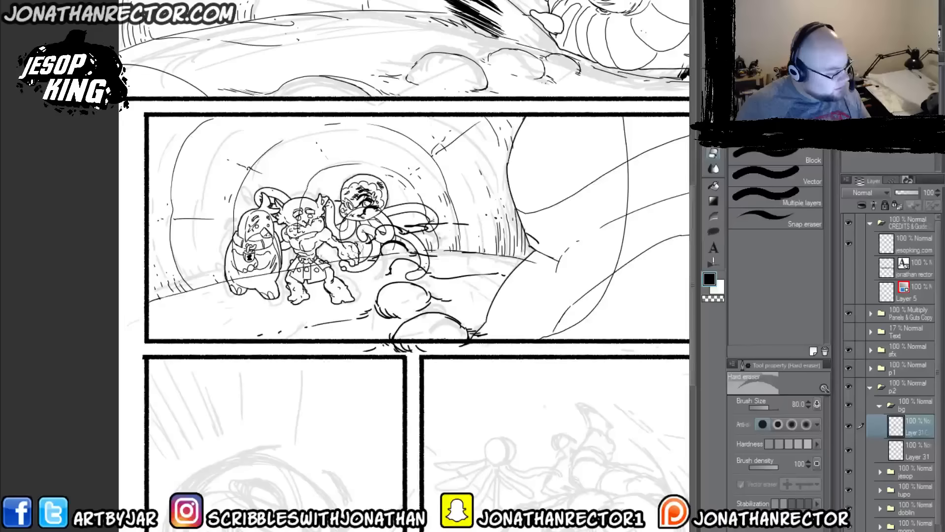
pyautogui.press('m')
pyautogui.moveTo(546, 293)
pyautogui.mouseDown()
pyautogui.moveTo(493, 303)
pyautogui.moveTo(315, 291)
pyautogui.moveTo(264, 117)
pyautogui.mouseUp()
pyautogui.moveTo(340, 99); pyautogui.dragTo(585, 270)
pyautogui.press('Delete')
pyautogui.click(282, 332)
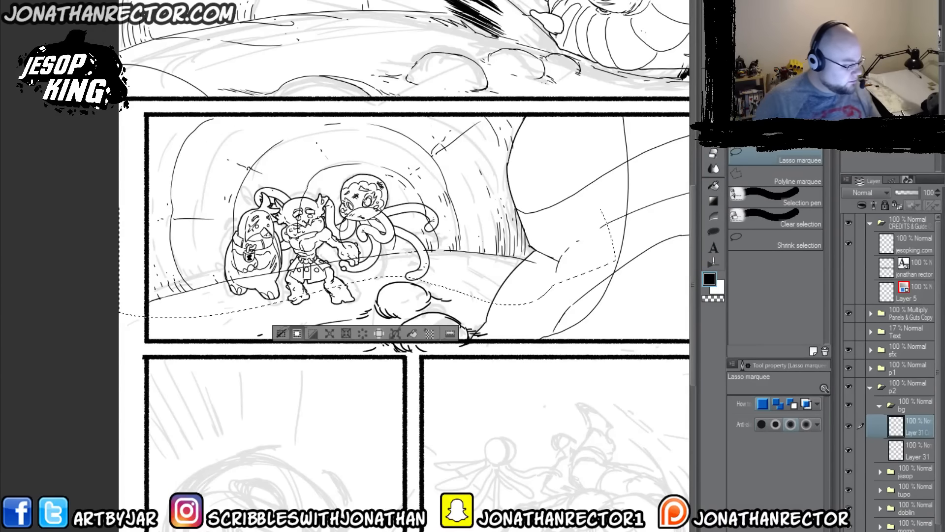
# Step: Ink small rocks beneath the tentacled character and add contour strokes to the two large foreground rocks
pyautogui.press('p')
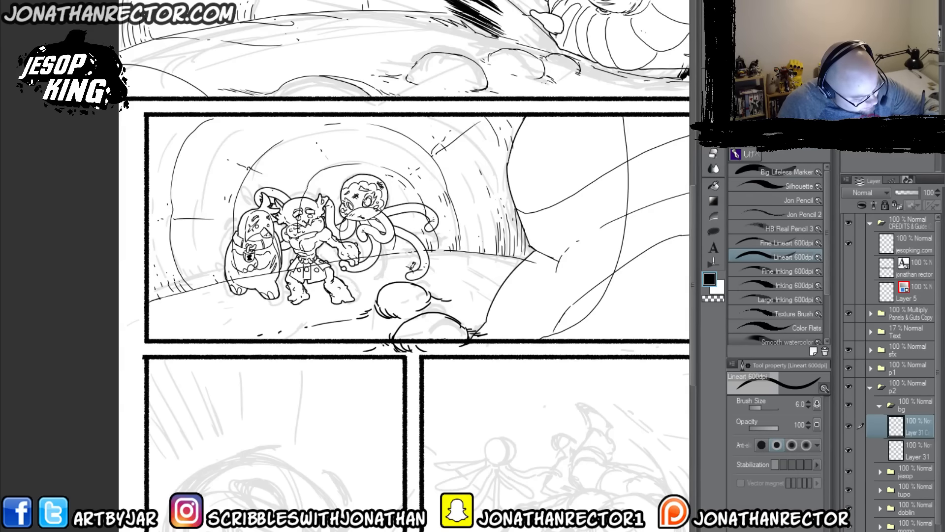
pyautogui.moveTo(410, 270)
pyautogui.mouseDown()
pyautogui.moveTo(389, 262)
pyautogui.moveTo(378, 275)
pyautogui.moveTo(388, 253)
pyautogui.moveTo(399, 257)
pyautogui.moveTo(376, 257)
pyautogui.moveTo(401, 256)
pyautogui.moveTo(376, 256)
pyautogui.mouseUp()
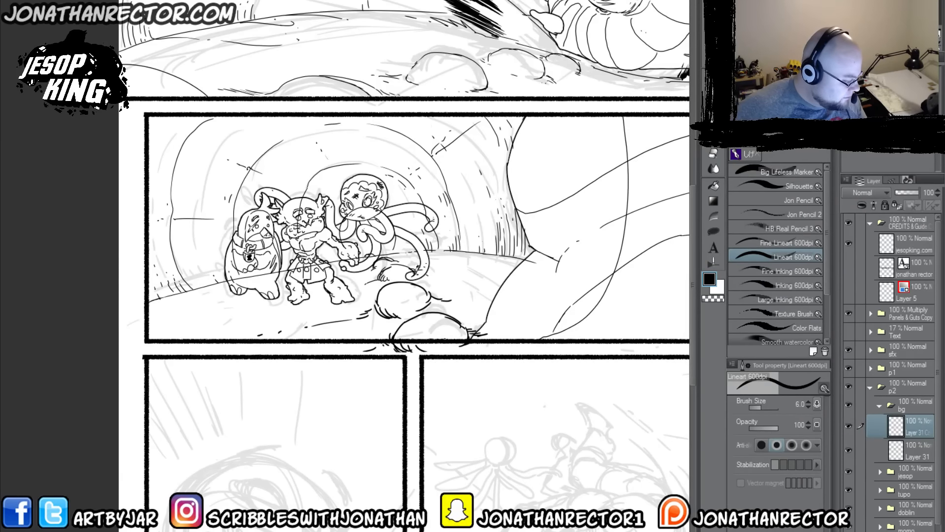
pyautogui.moveTo(430, 296); pyautogui.dragTo(410, 310)
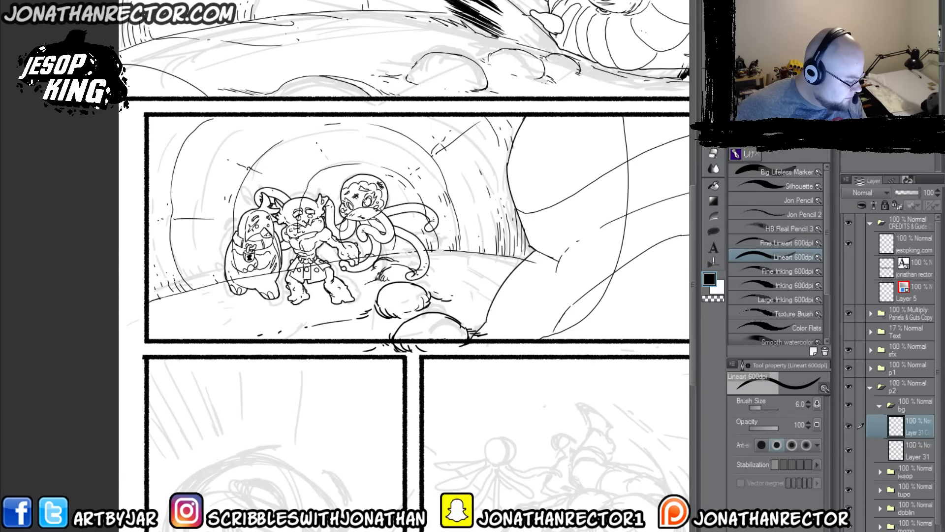
pyautogui.moveTo(466, 317); pyautogui.dragTo(453, 341)
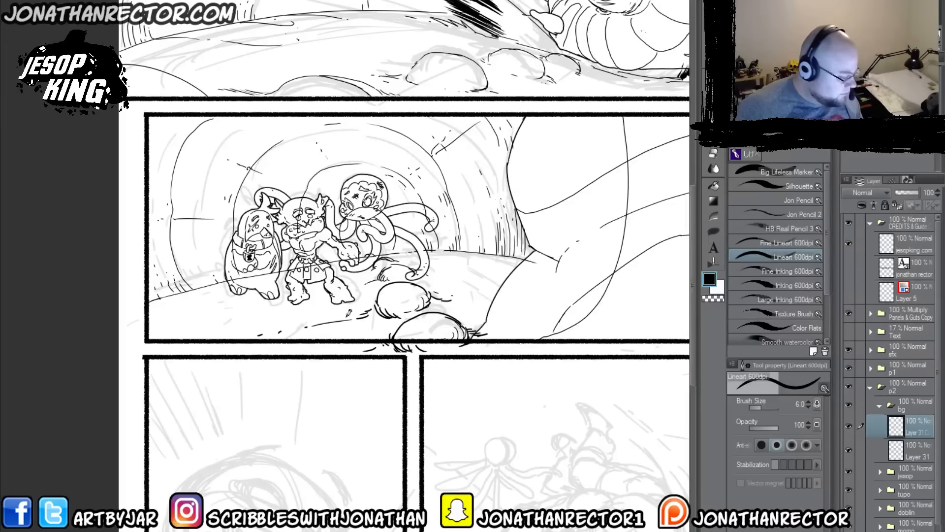
# Step: Delete the rock and grass strokes spilling past panel two's lower border into the gutter
pyautogui.press('m')
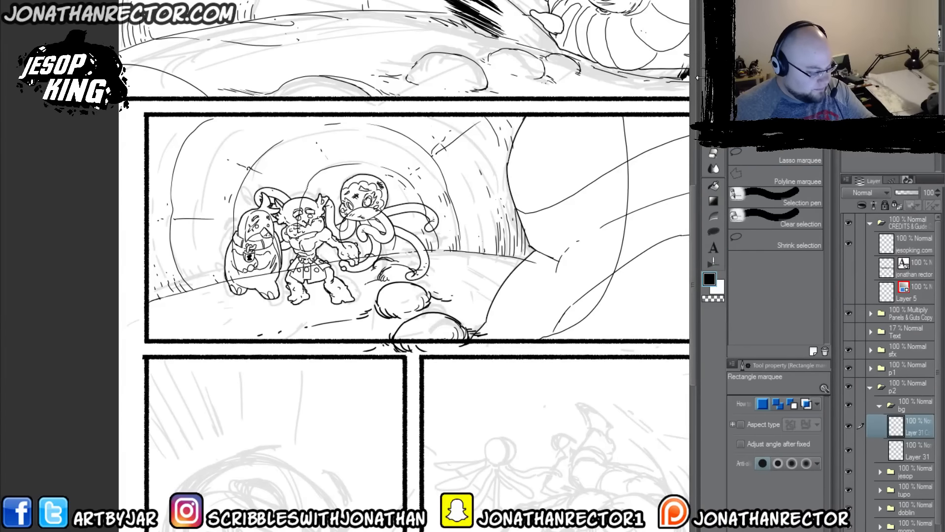
pyautogui.moveTo(609, 362); pyautogui.dragTo(143, 340)
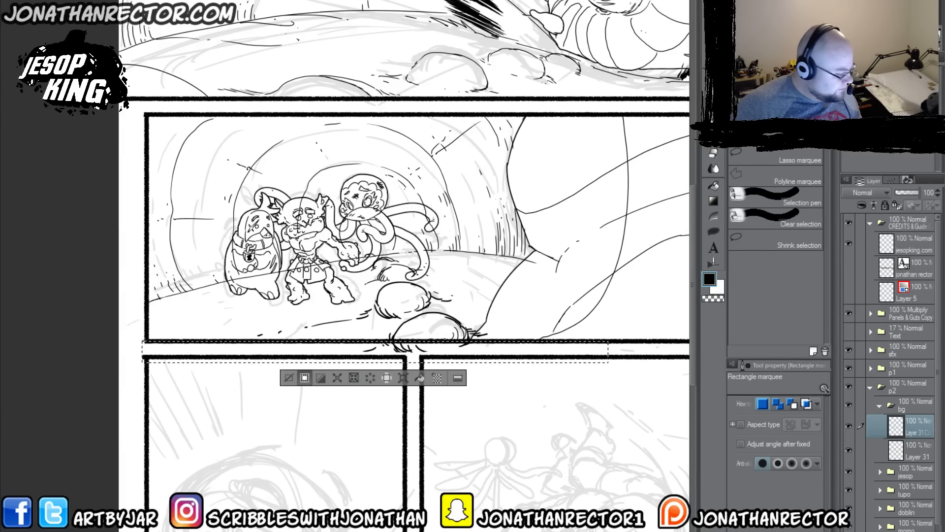
pyautogui.press('Delete')
pyautogui.click(289, 378)
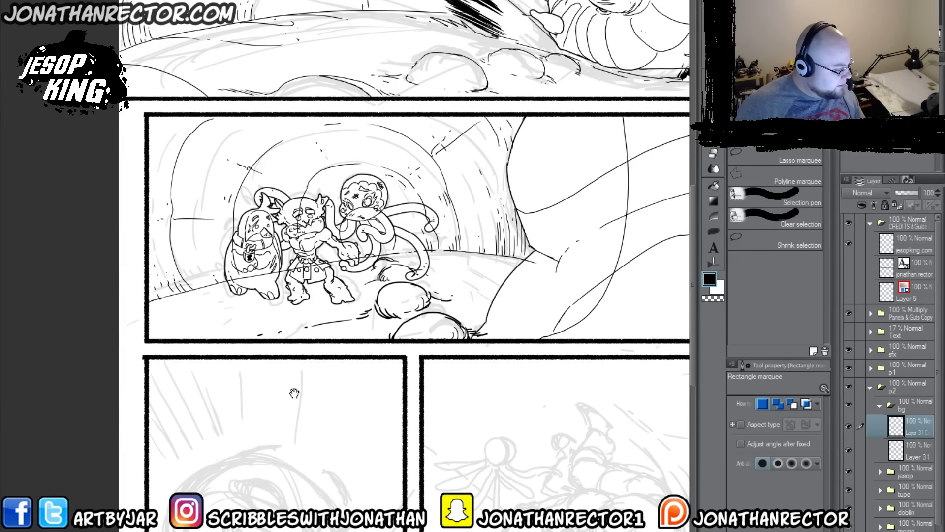
# Step: Ink a small pebble, specks and short contour strokes on the ground in front of the small characters
pyautogui.moveTo(294, 392); pyautogui.dragTo(321, 418)
pyautogui.press('b')
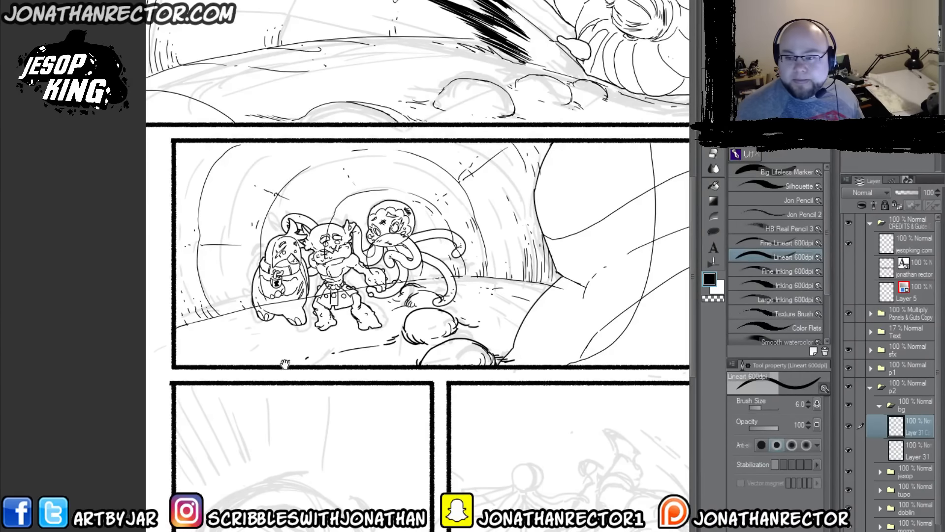
pyautogui.moveTo(284, 364); pyautogui.dragTo(307, 353)
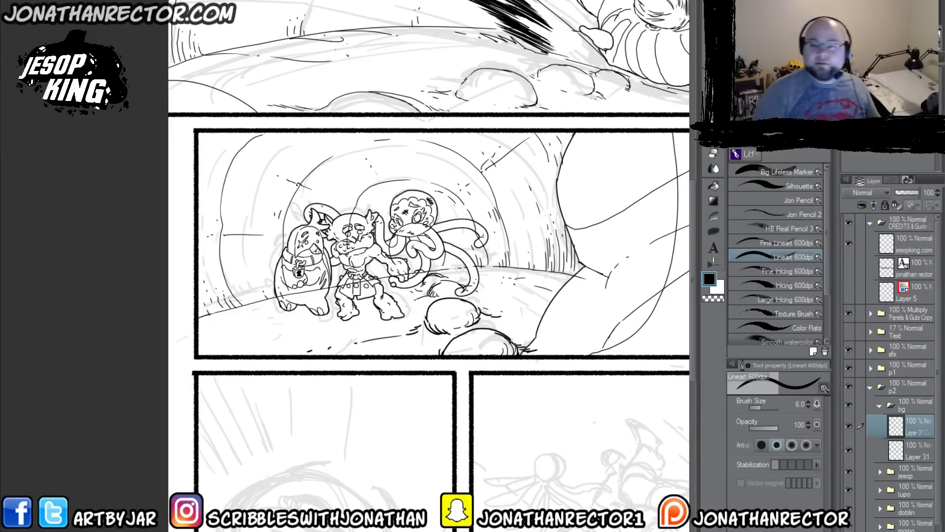
pyautogui.moveTo(313, 321)
pyautogui.mouseDown()
pyautogui.moveTo(246, 334)
pyautogui.moveTo(286, 340)
pyautogui.mouseUp()
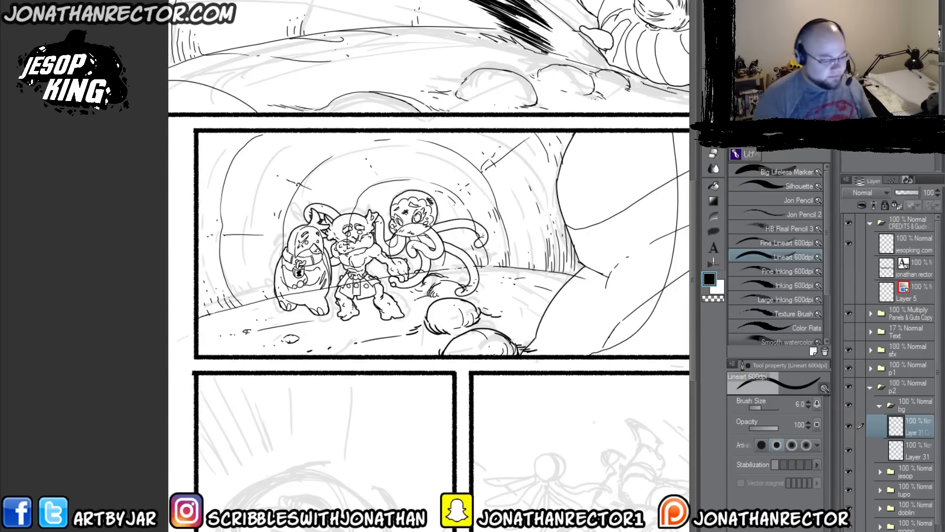
# Step: Collapse the bg folder and move it down into the momo folder
pyautogui.press('g')
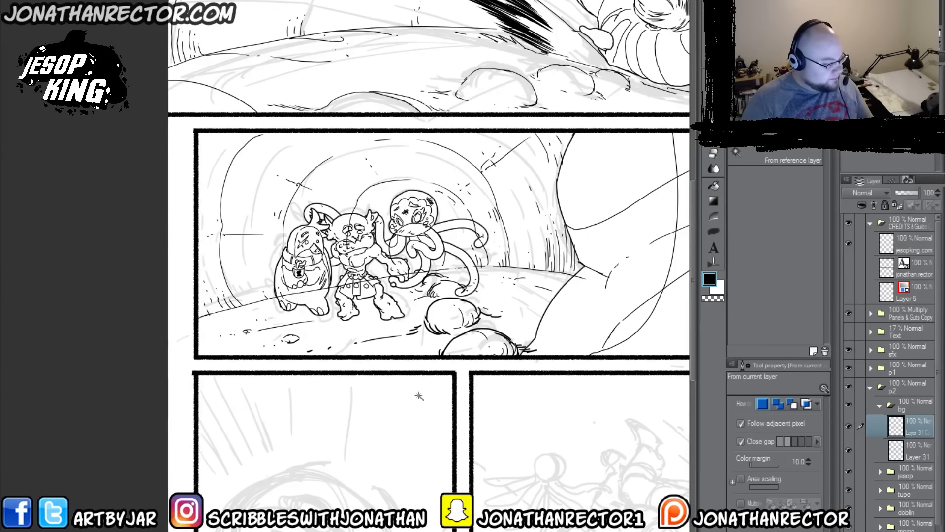
pyautogui.moveTo(437, 415); pyautogui.dragTo(354, 411)
pyautogui.click(879, 405)
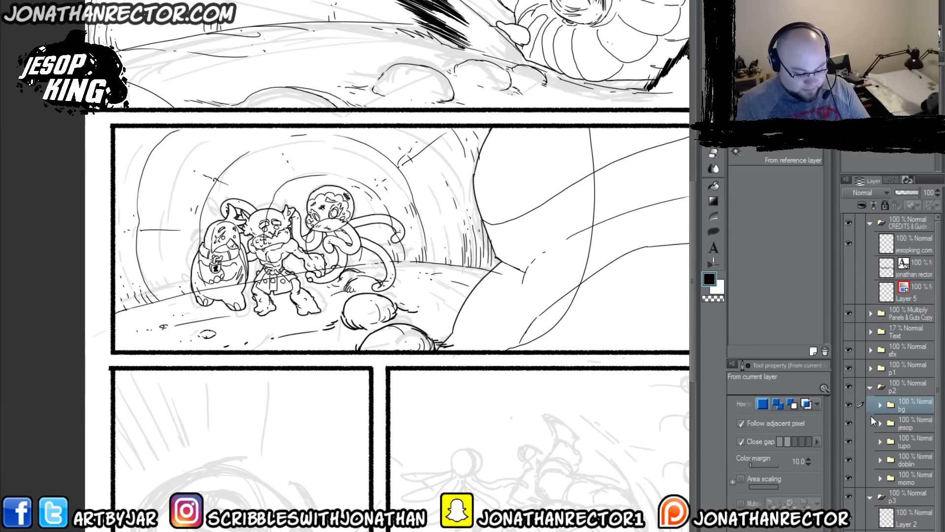
pyautogui.moveTo(909, 404); pyautogui.dragTo(905, 481)
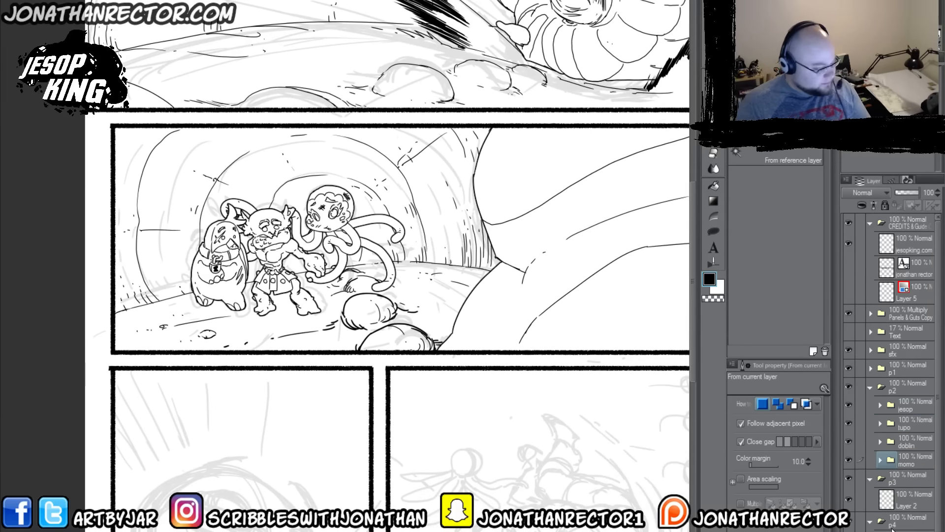
# Step: Save a copy of the page as JK_Chap1_pg21 in the folder holding the inked Chapter 1 pages
pyautogui.hotkey('ctrl', '0')
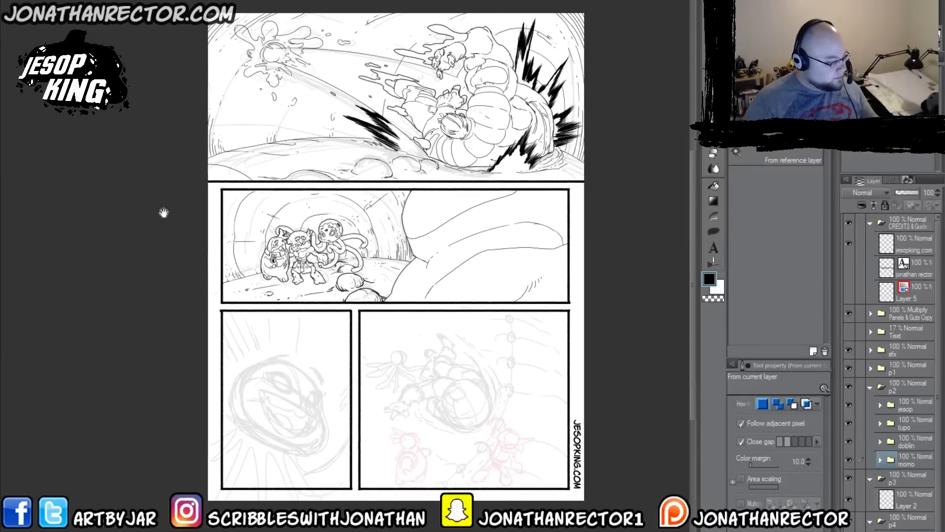
pyautogui.click(10, 1)
pyautogui.click(32, 32)
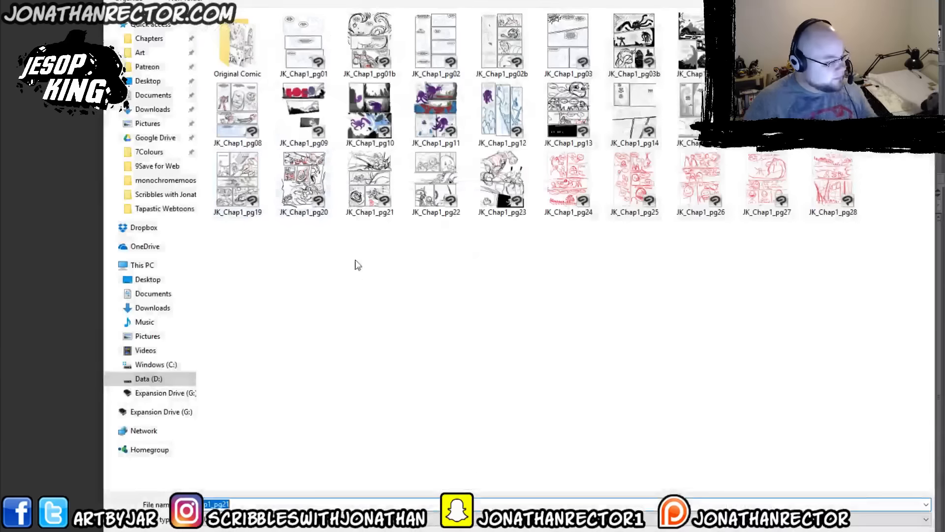
pyautogui.click(149, 1)
pyautogui.click(218, 82)
pyautogui.doubleClick(218, 83)
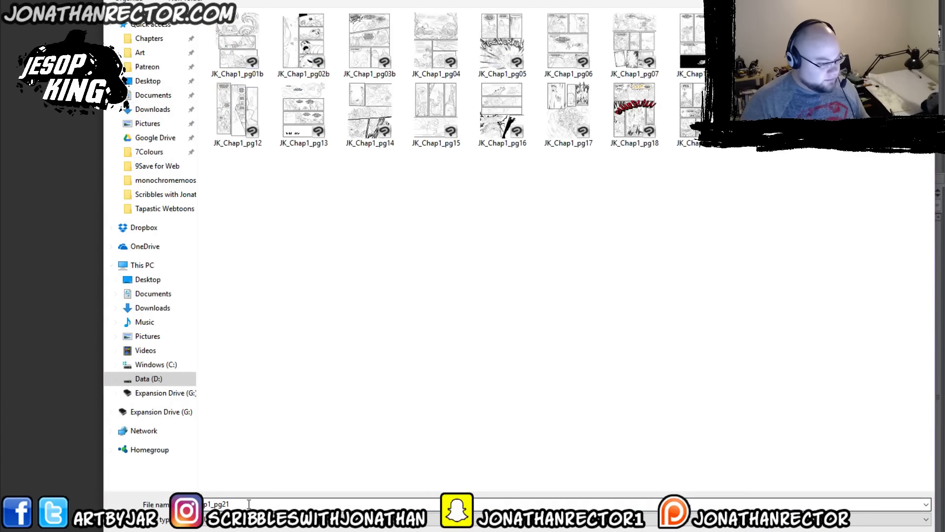
pyautogui.press('Return')
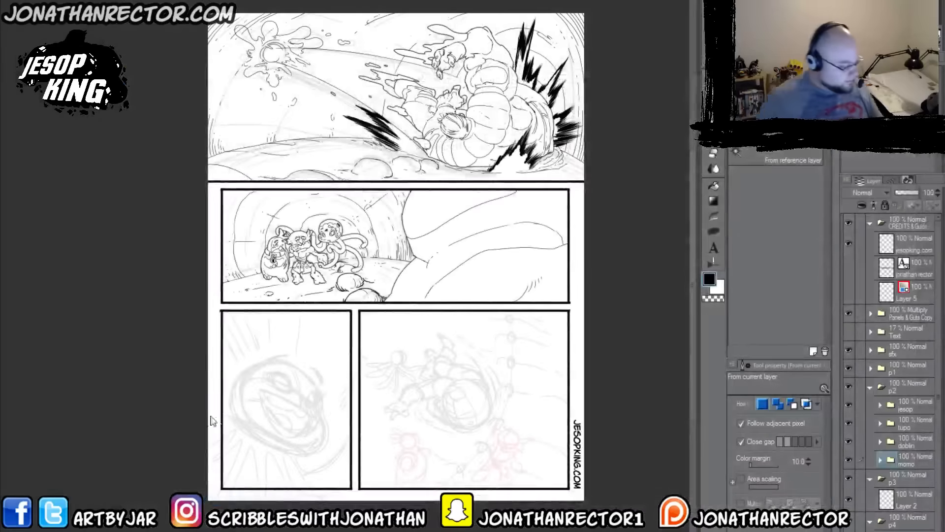